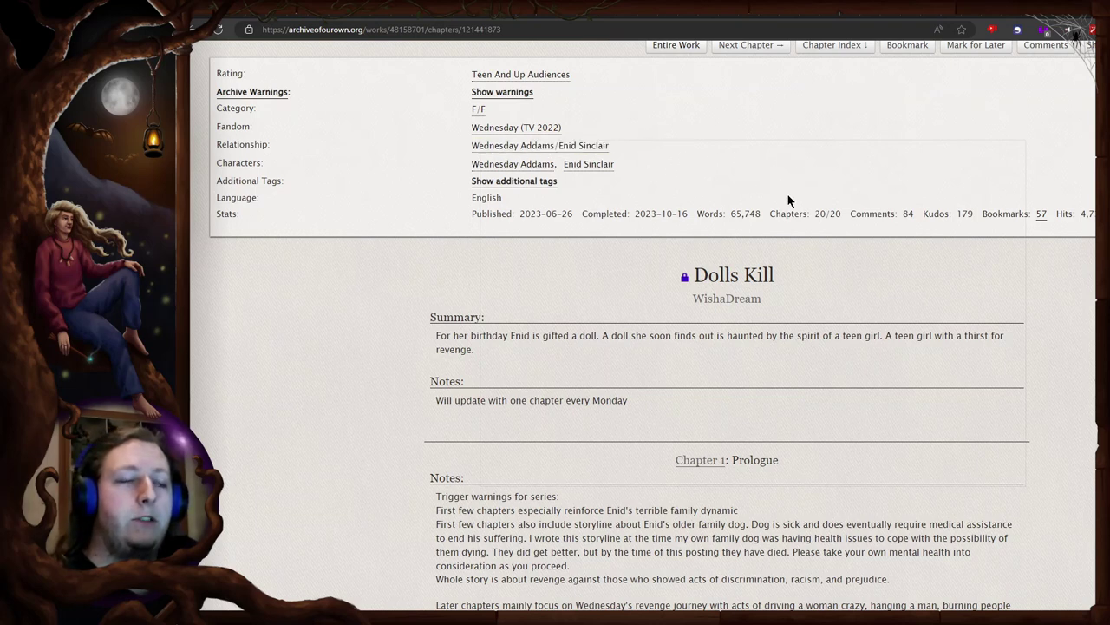
- Highlight the story's title and author on the work page, then clear the selection
{"action": "left_click_drag", "start_coordinate": [694, 276], "coordinate": [783, 290]}
{"action": "left_click", "coordinate": [701, 250]}
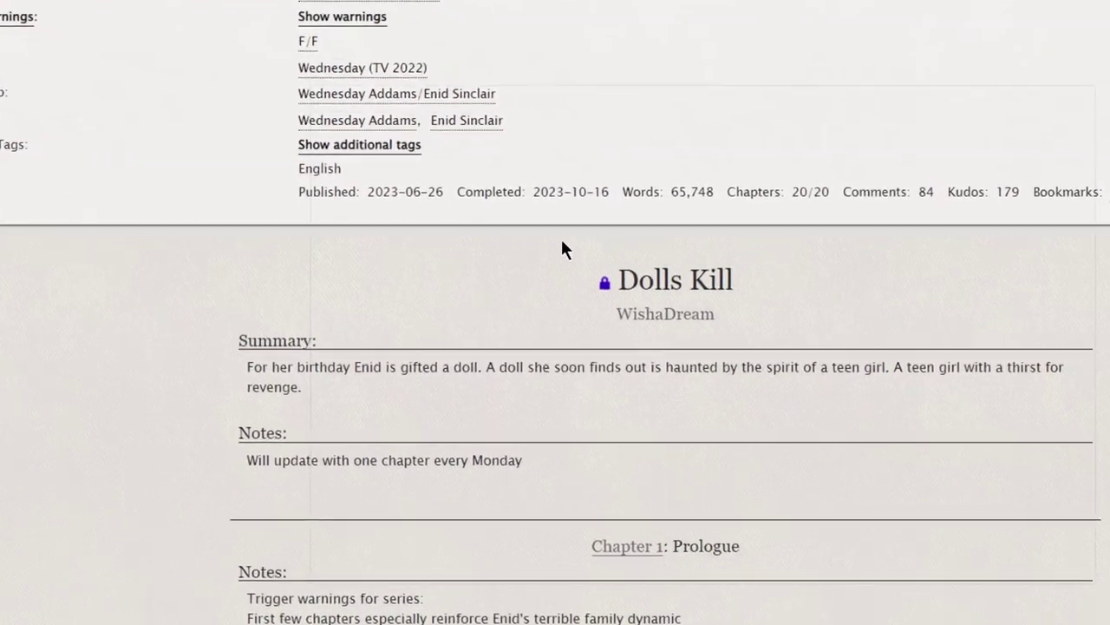
{"action": "left_click_drag", "start_coordinate": [609, 249], "coordinate": [789, 313]}
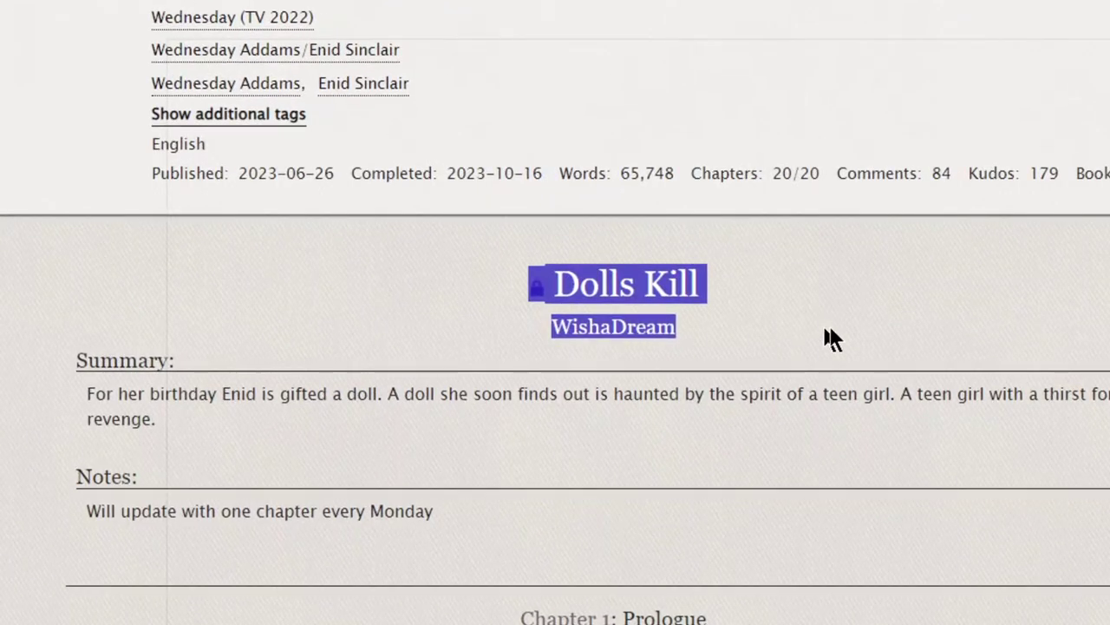
{"action": "left_click", "coordinate": [830, 339]}
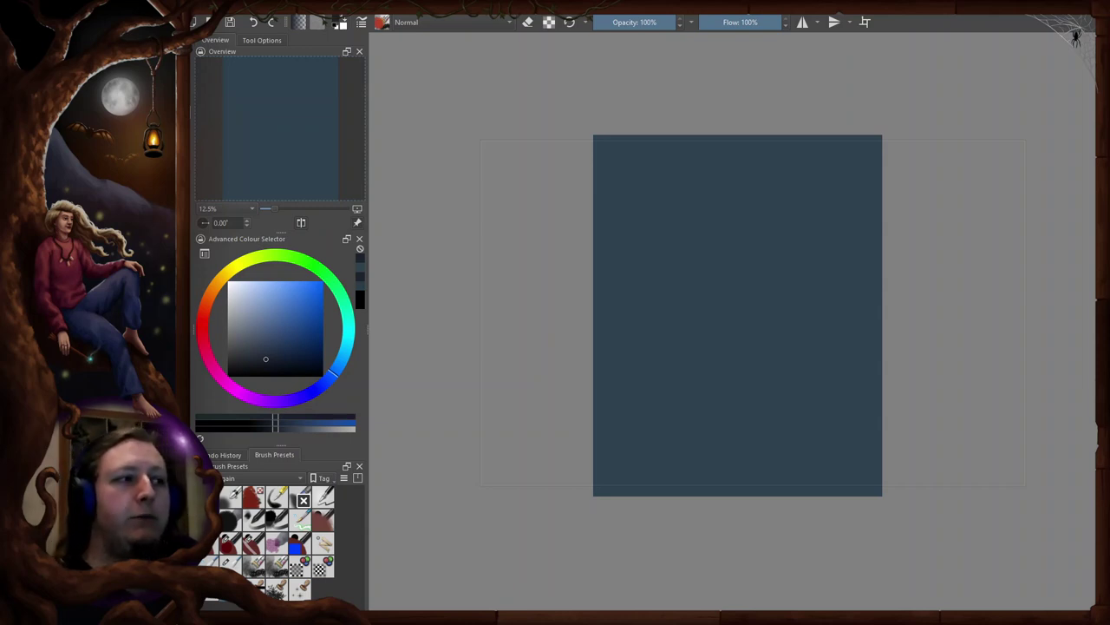
- With a 15% flow sketch brush, rough in the upper-body oval, the pelvis circle and the first bent leg down to the knee
{"action": "left_click", "coordinate": [254, 543]}
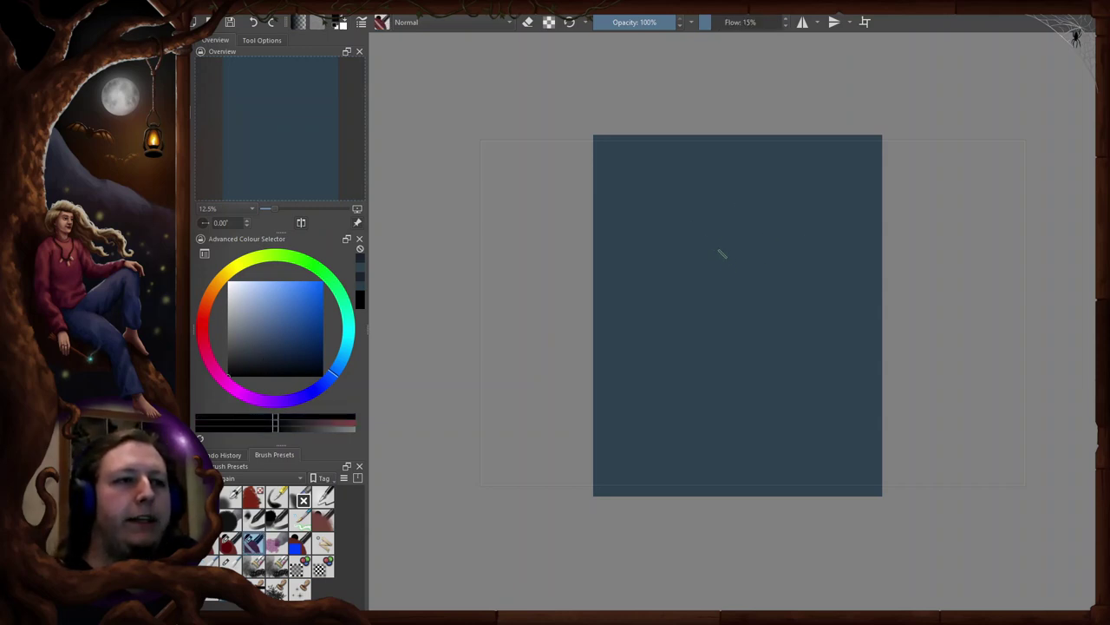
{"action": "mouse_move", "coordinate": [694, 260]}
{"action": "left_mouse_down"}
{"action": "mouse_move", "coordinate": [694, 295]}
{"action": "mouse_move", "coordinate": [728, 245]}
{"action": "mouse_move", "coordinate": [729, 317]}
{"action": "mouse_move", "coordinate": [740, 296]}
{"action": "mouse_move", "coordinate": [706, 335]}
{"action": "mouse_move", "coordinate": [704, 379]}
{"action": "mouse_move", "coordinate": [698, 364]}
{"action": "mouse_move", "coordinate": [720, 339]}
{"action": "left_mouse_up"}
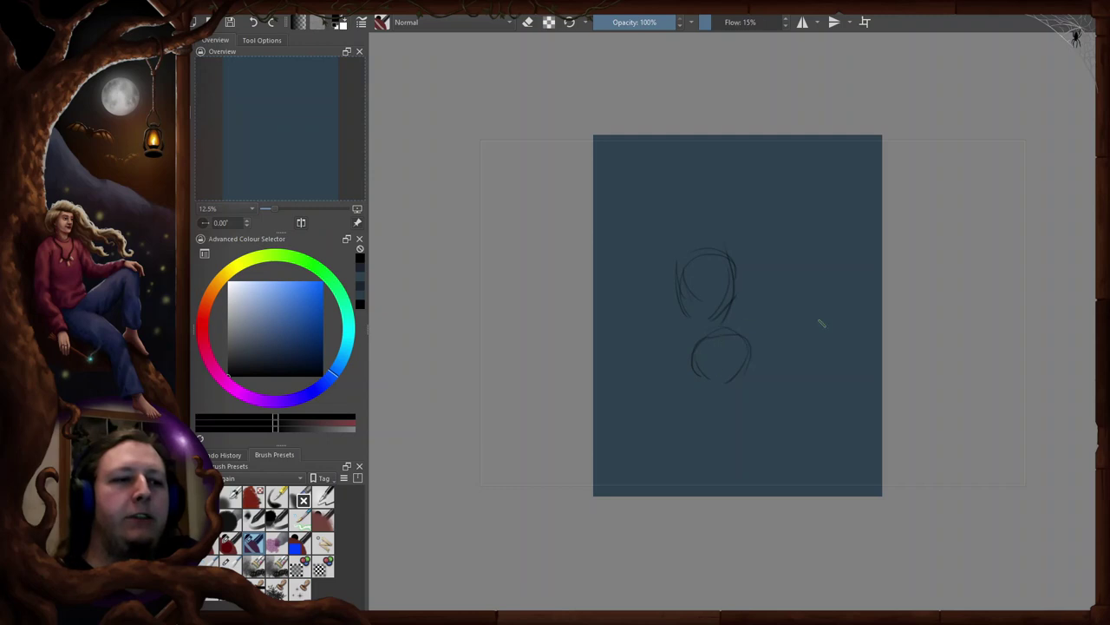
{"action": "mouse_move", "coordinate": [751, 341]}
{"action": "left_mouse_down"}
{"action": "mouse_move", "coordinate": [799, 377]}
{"action": "mouse_move", "coordinate": [794, 386]}
{"action": "mouse_move", "coordinate": [803, 381]}
{"action": "mouse_move", "coordinate": [790, 360]}
{"action": "mouse_move", "coordinate": [788, 395]}
{"action": "mouse_move", "coordinate": [790, 373]}
{"action": "mouse_move", "coordinate": [776, 372]}
{"action": "mouse_move", "coordinate": [785, 372]}
{"action": "mouse_move", "coordinate": [727, 394]}
{"action": "left_mouse_up"}
{"action": "left_click_drag", "start_coordinate": [797, 386], "coordinate": [744, 409]}
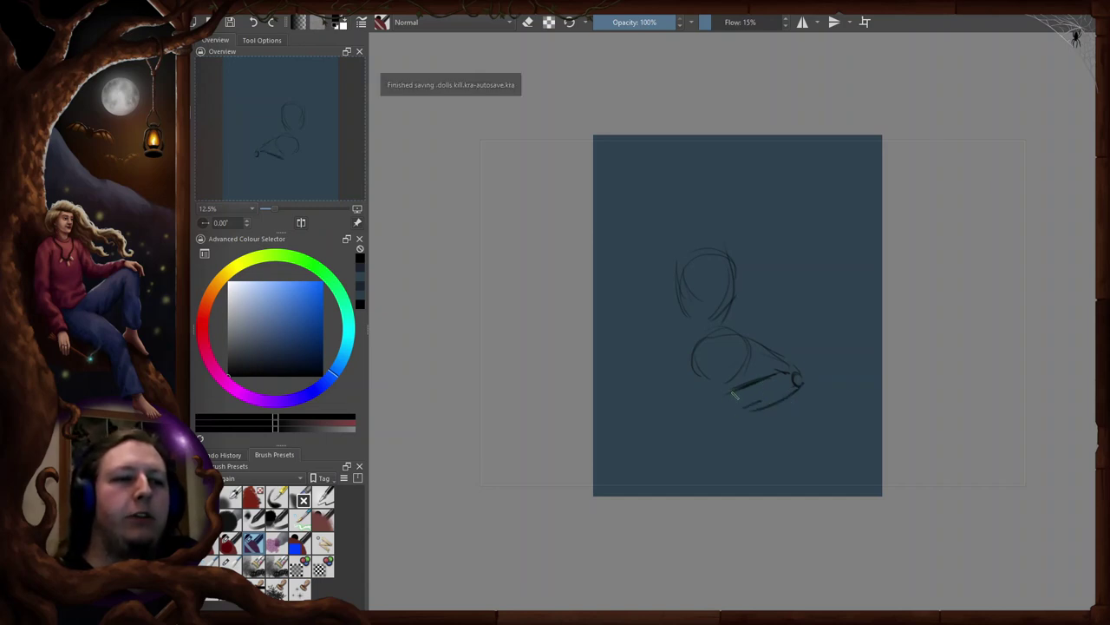
- Refine the first leg's folded calf with darker strokes and mark its ankle, erasing stray lines
{"action": "key", "text": "e"}
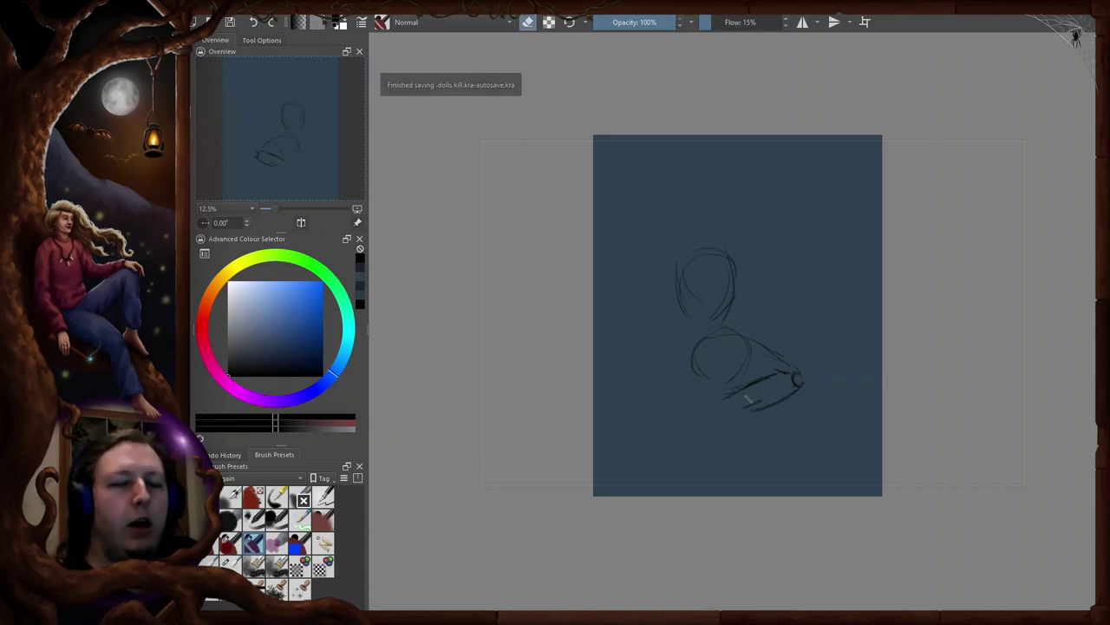
{"action": "key", "text": "4"}
{"action": "key", "text": "e"}
{"action": "left_click_drag", "start_coordinate": [814, 378], "coordinate": [762, 415]}
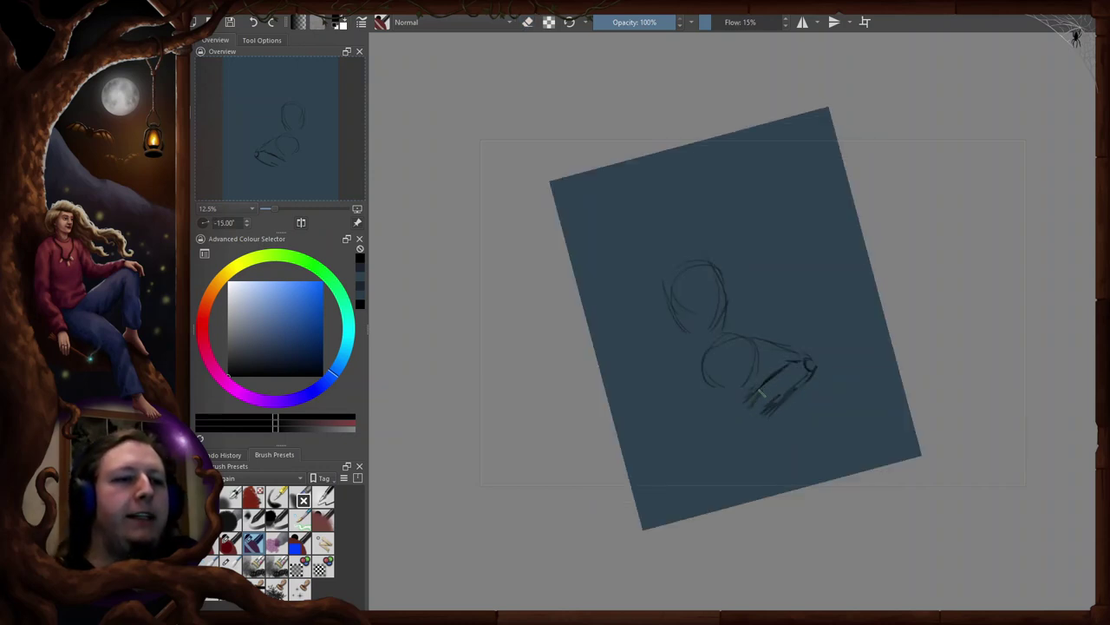
{"action": "key", "text": "5"}
{"action": "left_click_drag", "start_coordinate": [710, 406], "coordinate": [717, 423]}
{"action": "left_click_drag", "start_coordinate": [783, 373], "coordinate": [739, 399]}
{"action": "key", "text": "e"}
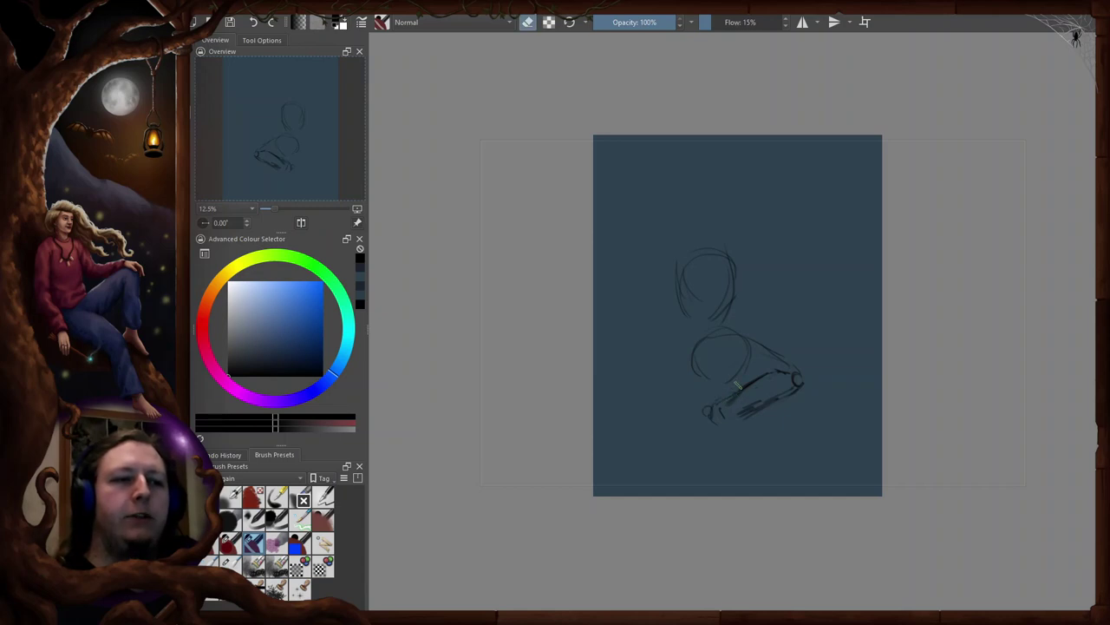
{"action": "key", "text": "e"}
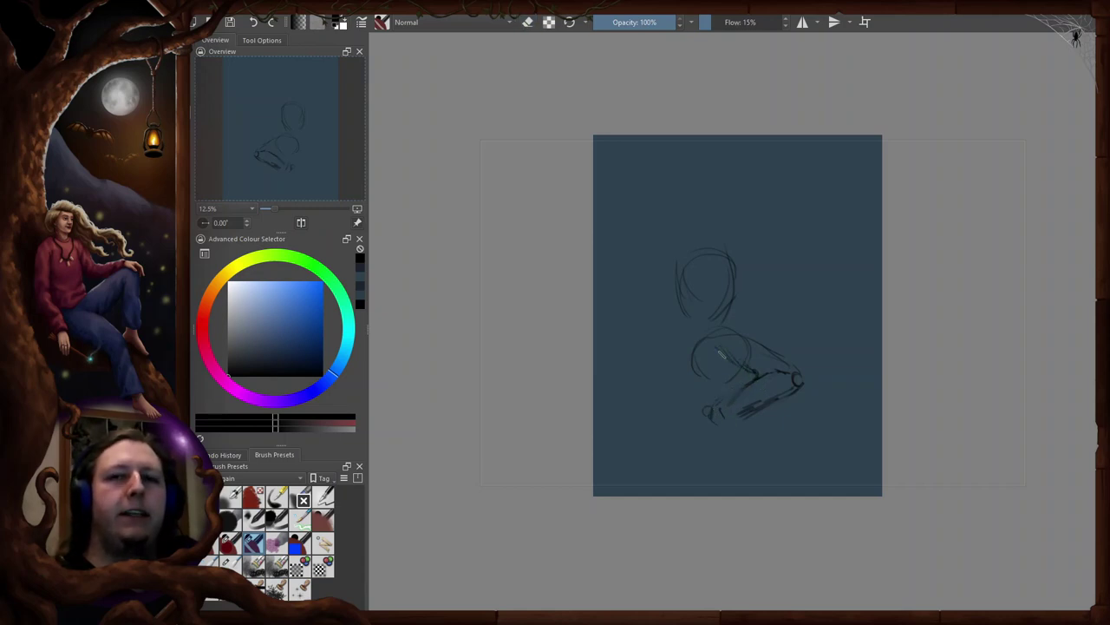
- Sketch the second leg's calf crossing in front and close off the end of the first calf
{"action": "left_click_drag", "start_coordinate": [736, 374], "coordinate": [675, 414]}
{"action": "mouse_move", "coordinate": [749, 383]}
{"action": "left_mouse_down"}
{"action": "mouse_move", "coordinate": [720, 416]}
{"action": "mouse_move", "coordinate": [730, 424]}
{"action": "left_mouse_up"}
{"action": "key", "text": "e"}
{"action": "key", "text": "e"}
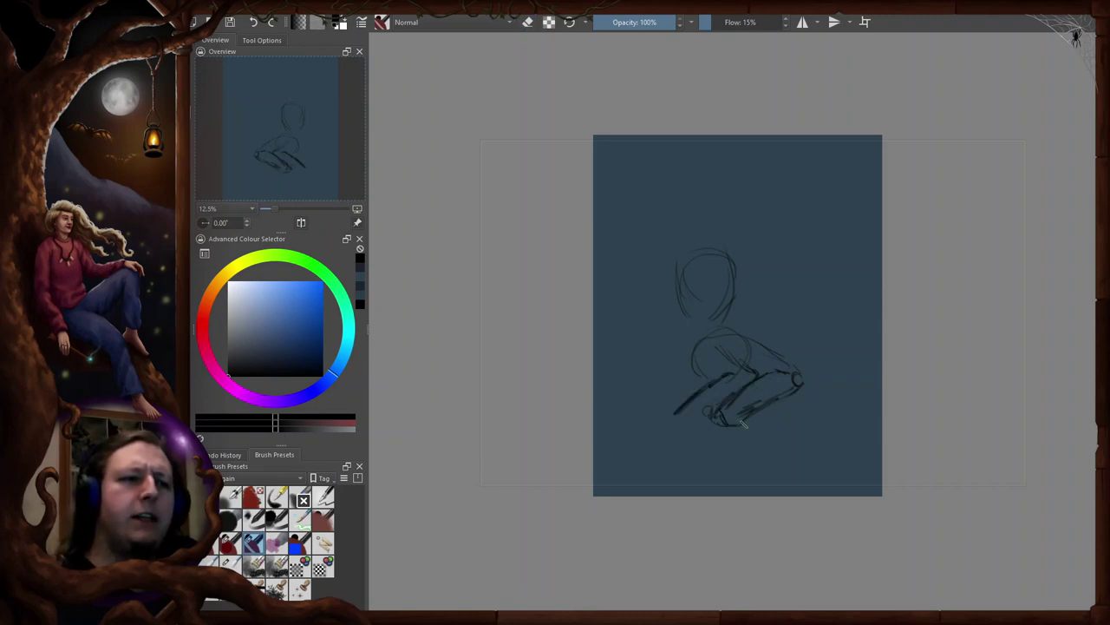
- Check the pose in mirrored view and rework the hip and thigh lines inside the pelvis circle
{"action": "key", "text": "e"}
{"action": "key", "text": "m"}
{"action": "key", "text": "e"}
{"action": "key", "text": "e"}
{"action": "key", "text": "e"}
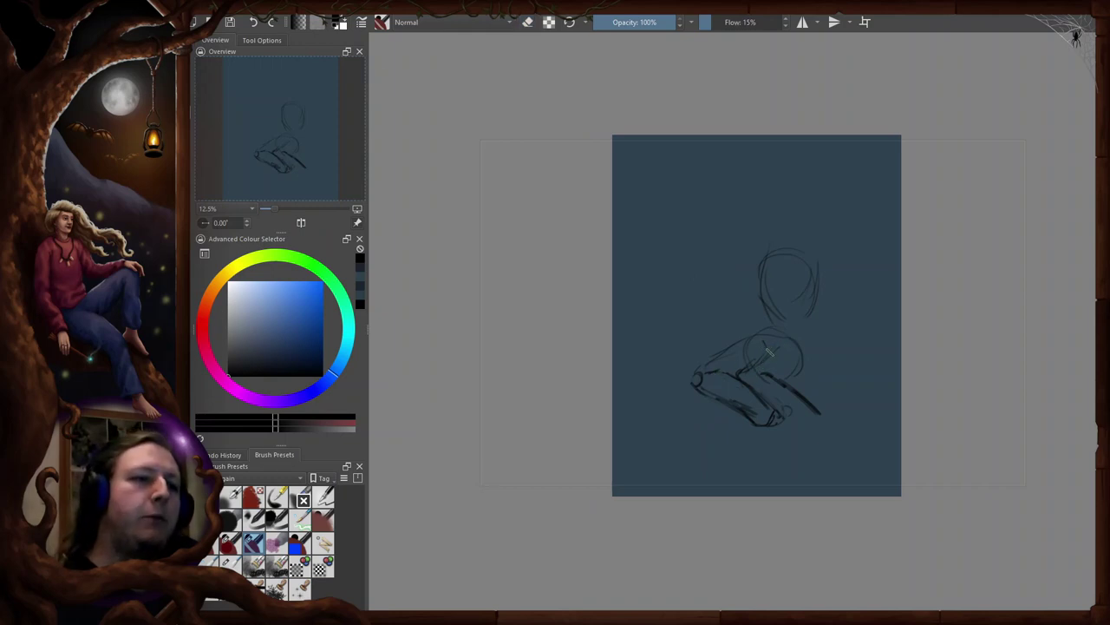
{"action": "key", "text": "m"}
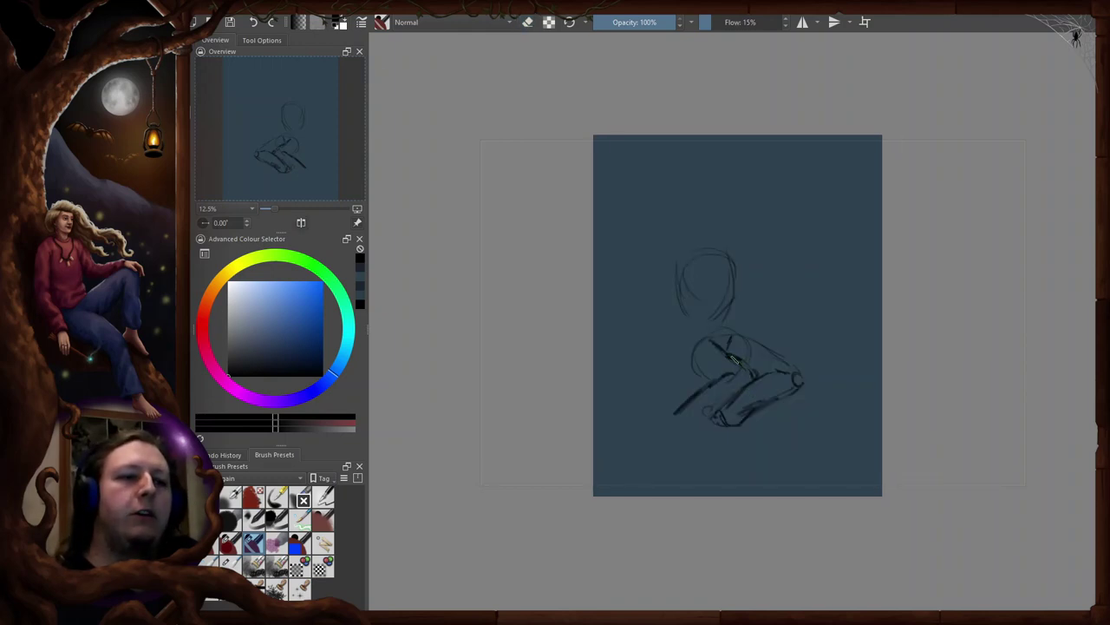
{"action": "key", "text": "e"}
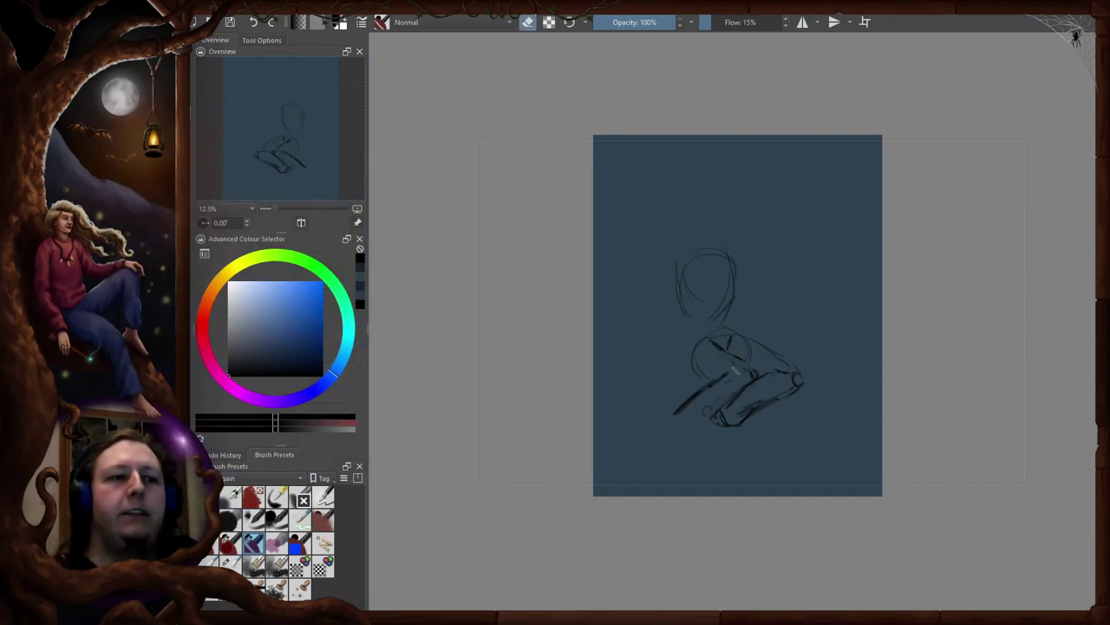
{"action": "key", "text": "e"}
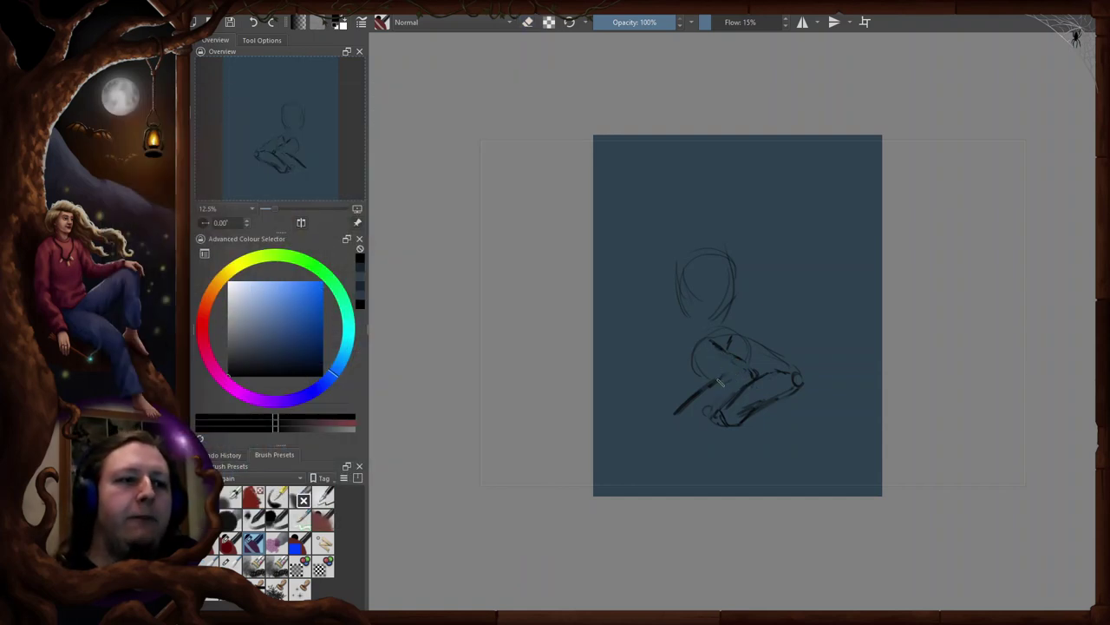
- Outline the back of the hips and complete the second calf down to its squared-off ankle
{"action": "key", "text": "4"}
{"action": "key", "text": "4"}
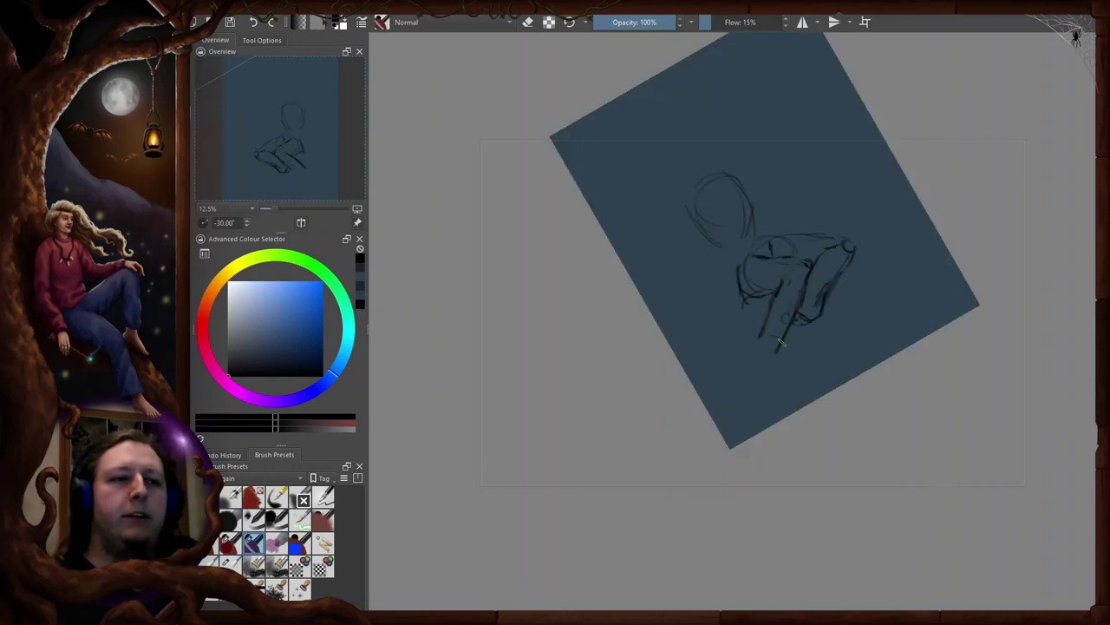
{"action": "left_click_drag", "start_coordinate": [783, 344], "coordinate": [791, 331]}
{"action": "key", "text": "e"}
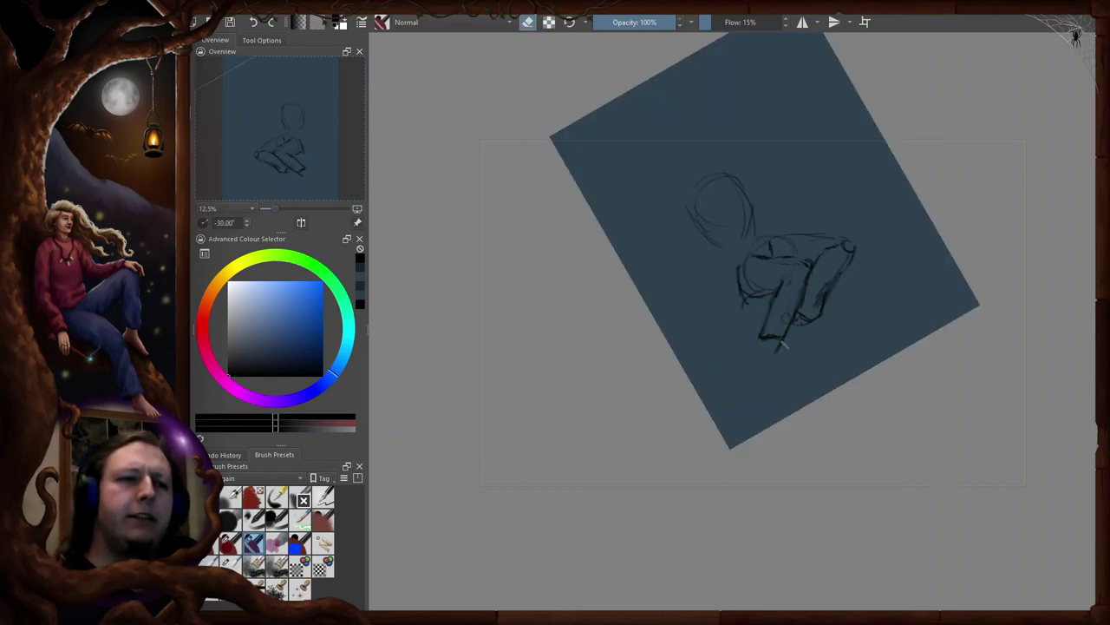
{"action": "key", "text": "5"}
{"action": "key", "text": "e"}
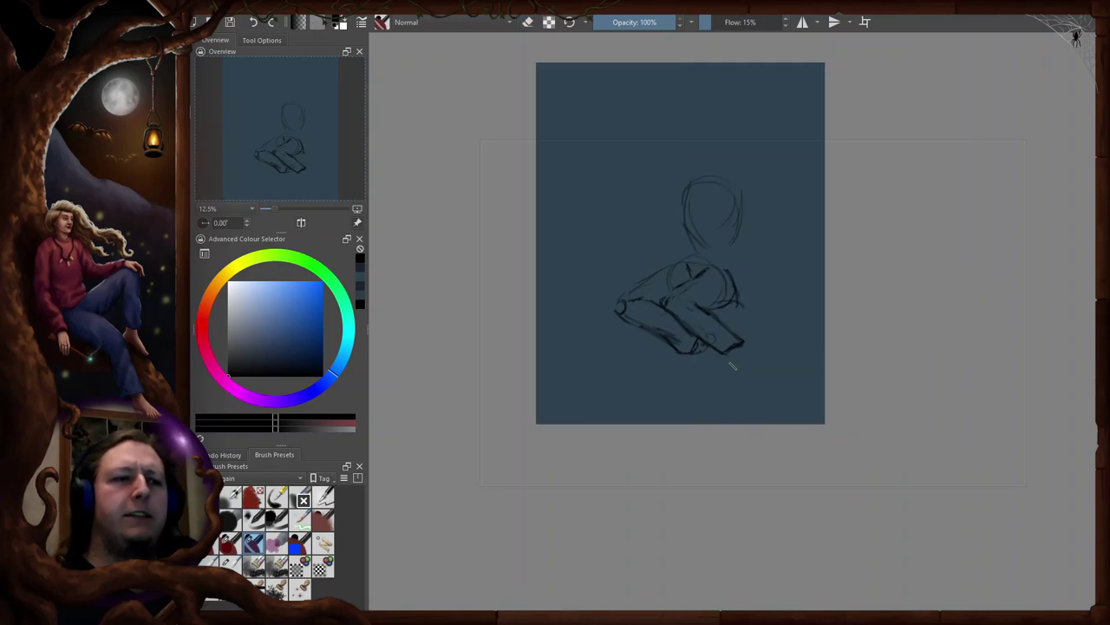
- Sketch the second leg's foot extending from its ankle, cleaning up the overlapping lines
{"action": "key", "text": "m"}
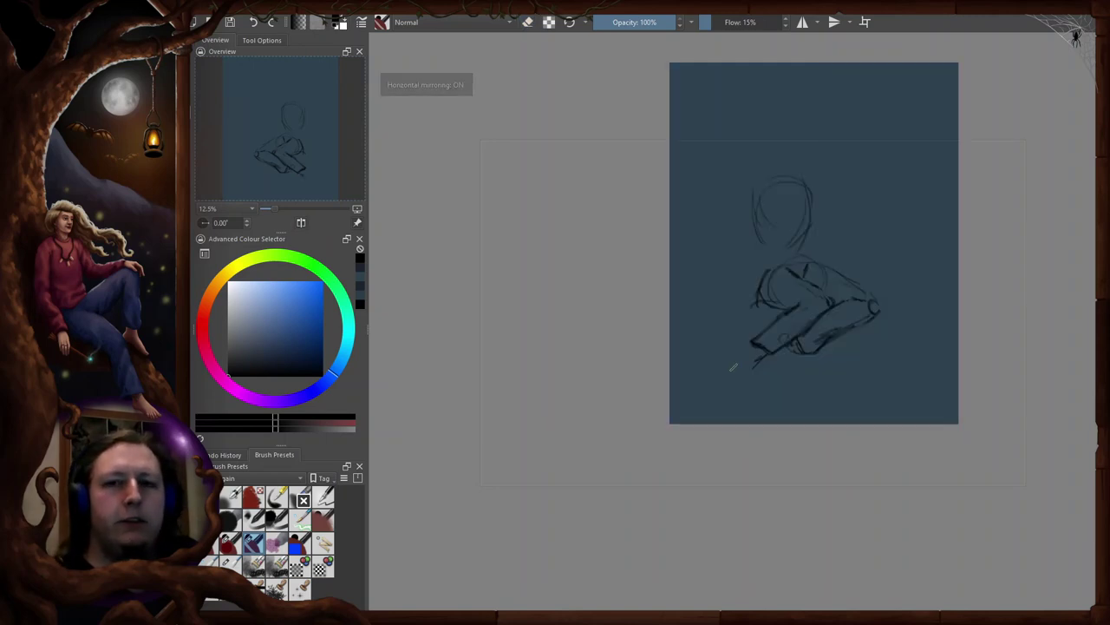
{"action": "key", "text": "e"}
{"action": "key", "text": "e"}
{"action": "mouse_move", "coordinate": [755, 343]}
{"action": "left_mouse_down"}
{"action": "mouse_move", "coordinate": [735, 349]}
{"action": "mouse_move", "coordinate": [724, 381]}
{"action": "mouse_move", "coordinate": [743, 379]}
{"action": "left_mouse_up"}
{"action": "key", "text": "e"}
{"action": "key", "text": "e"}
{"action": "left_click_drag", "start_coordinate": [742, 384], "coordinate": [723, 384]}
- Sketch the first leg's foot behind the crossing calf and refine its outline in mirrored view
{"action": "mouse_move", "coordinate": [786, 344]}
{"action": "left_mouse_down"}
{"action": "mouse_move", "coordinate": [775, 370]}
{"action": "mouse_move", "coordinate": [786, 380]}
{"action": "left_mouse_up"}
{"action": "key", "text": "e"}
{"action": "key", "text": "e"}
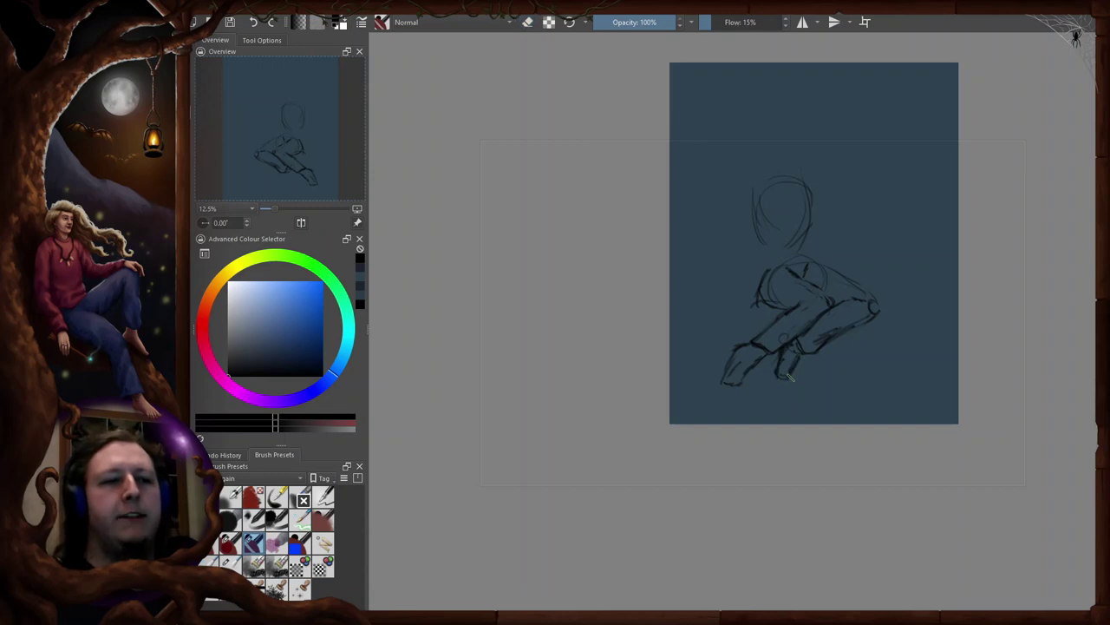
{"action": "key", "text": "m"}
{"action": "key", "text": "e"}
{"action": "key", "text": "e"}
{"action": "mouse_move", "coordinate": [717, 357]}
{"action": "left_mouse_down"}
{"action": "mouse_move", "coordinate": [725, 380]}
{"action": "mouse_move", "coordinate": [702, 363]}
{"action": "mouse_move", "coordinate": [723, 386]}
{"action": "mouse_move", "coordinate": [724, 375]}
{"action": "left_mouse_up"}
{"action": "key", "text": "e"}
{"action": "key", "text": "m"}
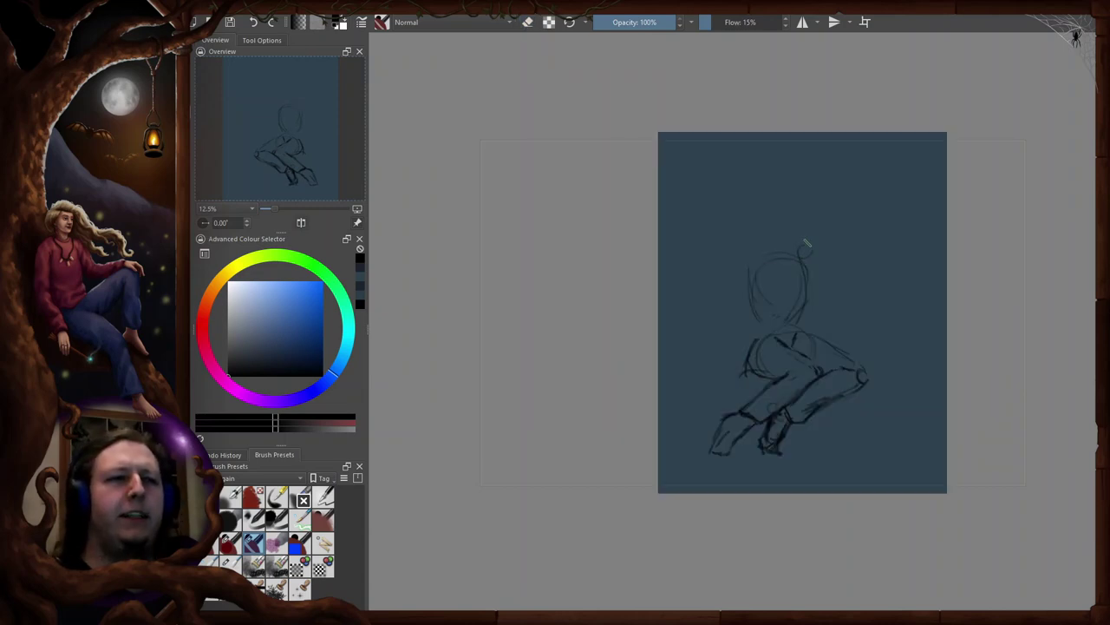
- Draw a circle for each shoulder and outline the back side of the torso down to the hips
{"action": "left_click_drag", "start_coordinate": [805, 245], "coordinate": [750, 253]}
{"action": "left_click_drag", "start_coordinate": [756, 312], "coordinate": [751, 338]}
{"action": "left_click_drag", "start_coordinate": [756, 287], "coordinate": [748, 356]}
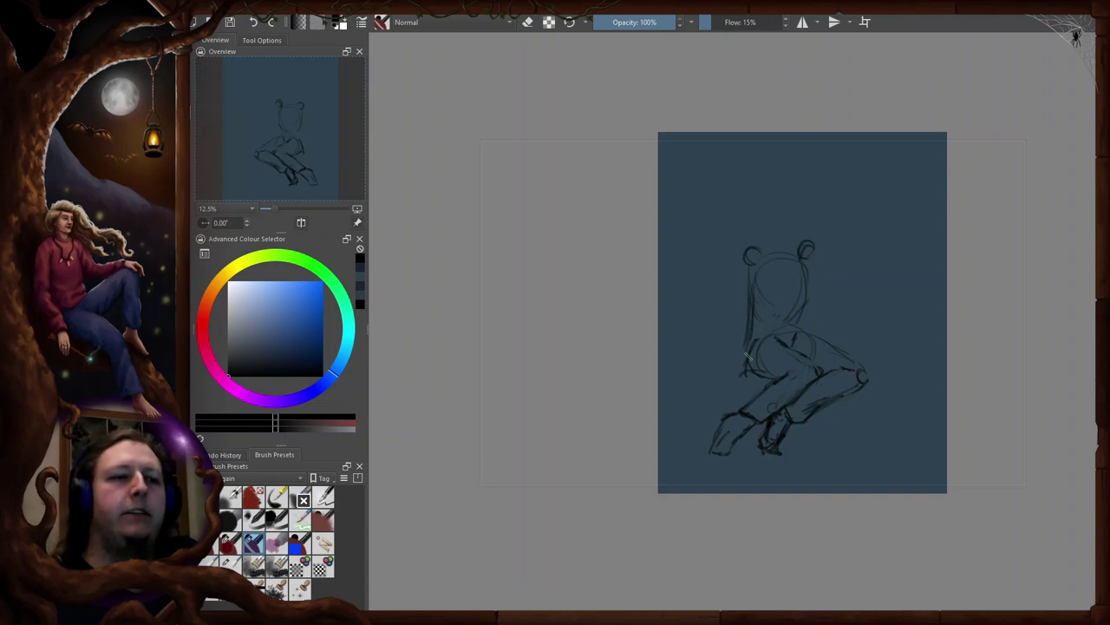
{"action": "left_click_drag", "start_coordinate": [791, 265], "coordinate": [791, 306]}
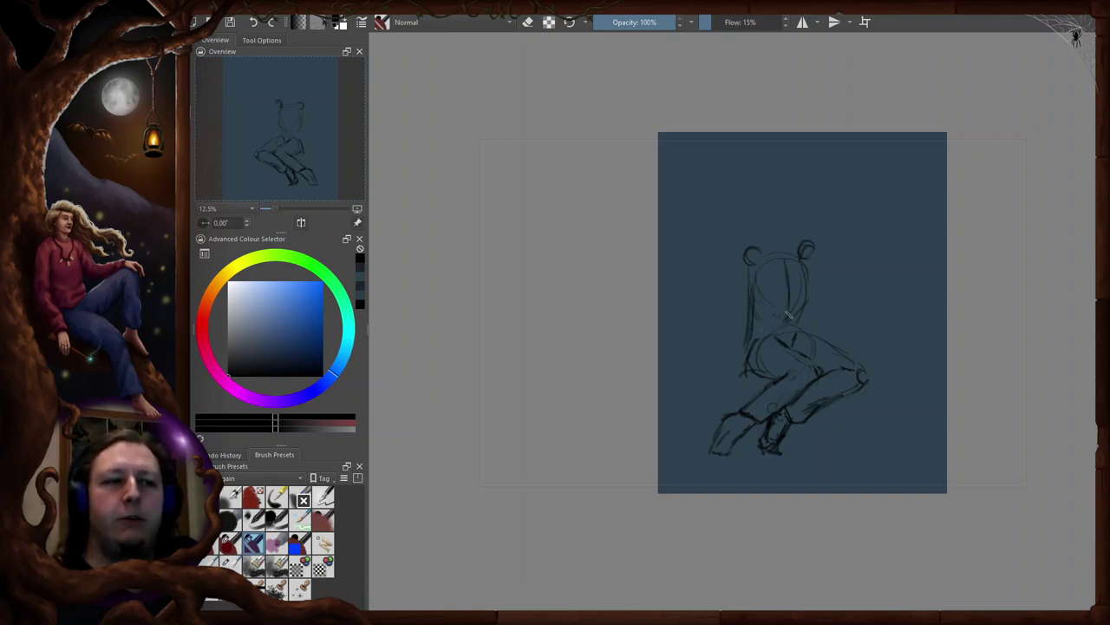
{"action": "key", "text": "e"}
{"action": "left_click_drag", "start_coordinate": [790, 262], "coordinate": [790, 309]}
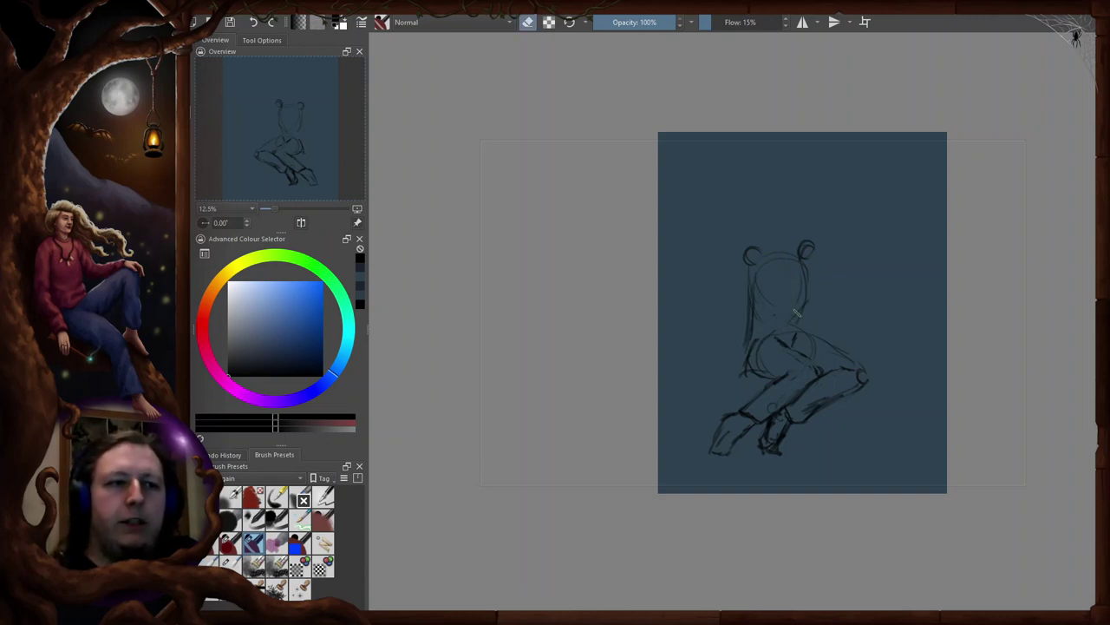
{"action": "key", "text": "e"}
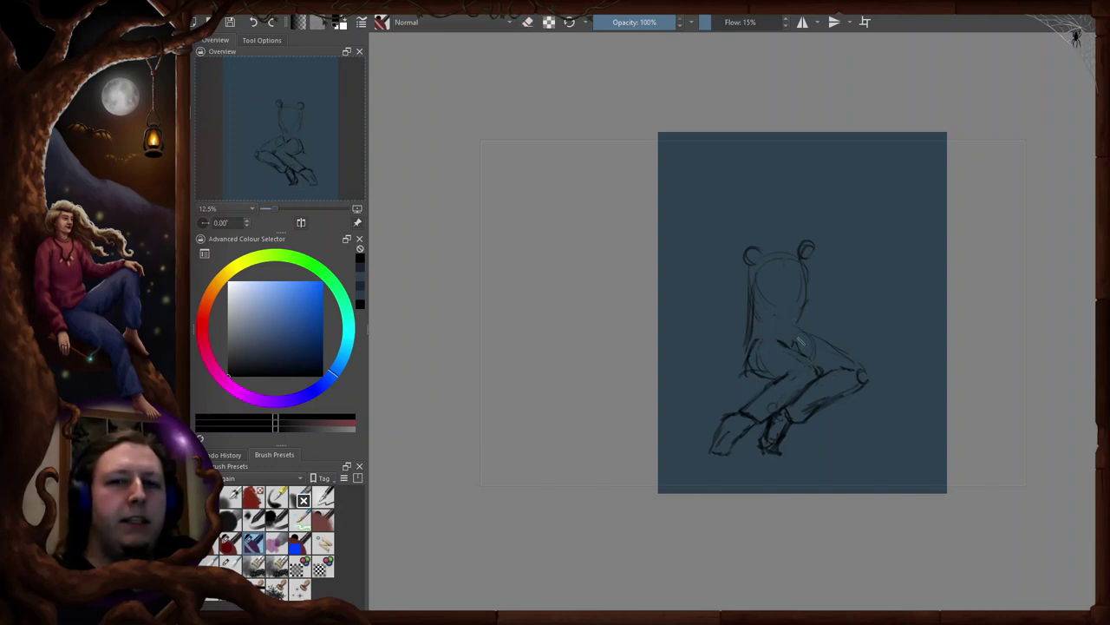
- Clean up the construction lines at the hips, outline the front side of the torso and check it mirrored
{"action": "key", "text": "e"}
{"action": "left_click_drag", "start_coordinate": [795, 336], "coordinate": [799, 345]}
{"action": "key", "text": "e"}
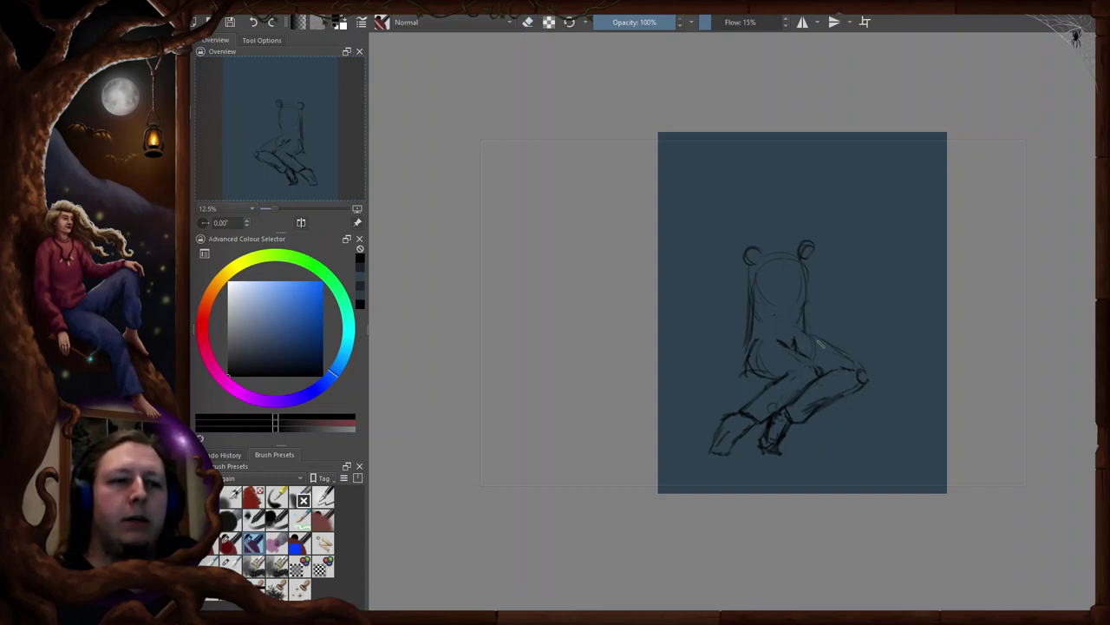
{"action": "key", "text": "m"}
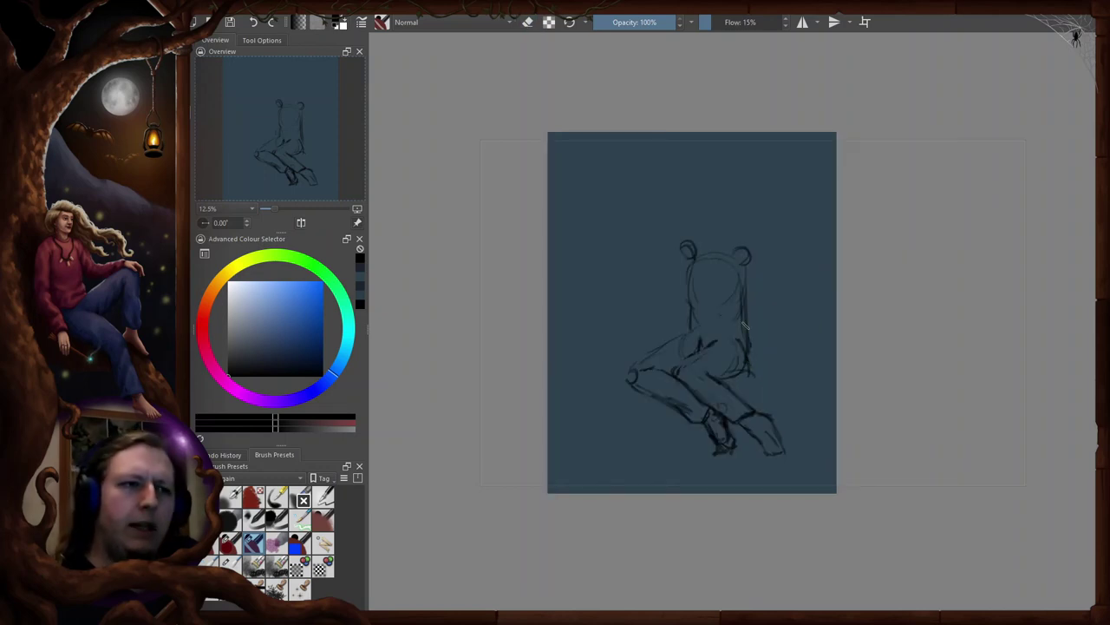
{"action": "key", "text": "m"}
- Lasso the shoulders and upper torso, transform them slightly lower to shorten the torso, and deselect
{"action": "key", "text": "e"}
{"action": "key", "text": "l"}
{"action": "mouse_move", "coordinate": [789, 232]}
{"action": "left_mouse_down"}
{"action": "mouse_move", "coordinate": [738, 278]}
{"action": "mouse_move", "coordinate": [797, 278]}
{"action": "mouse_move", "coordinate": [876, 248]}
{"action": "left_mouse_up"}
{"action": "key", "text": "t"}
{"action": "key", "text": "ctrl+shift+a"}
{"action": "key", "text": "b"}
{"action": "key", "text": "e"}
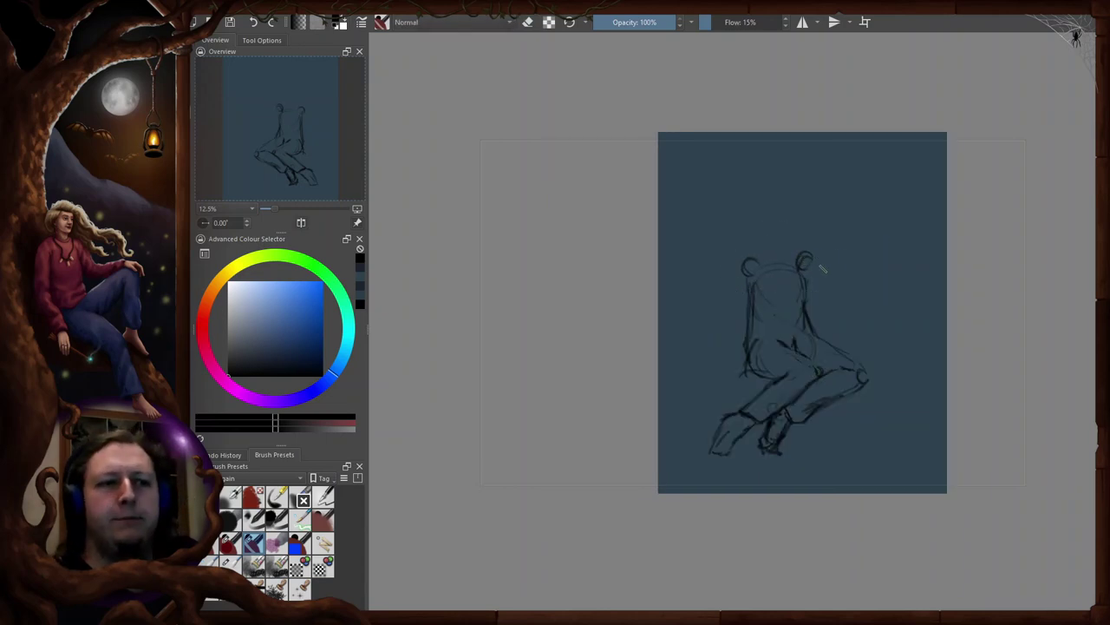
- Sketch both upper arms, the elbow joint and a forearm crossing the waist, checking them in mirrored view
{"action": "left_click_drag", "start_coordinate": [800, 252], "coordinate": [822, 264]}
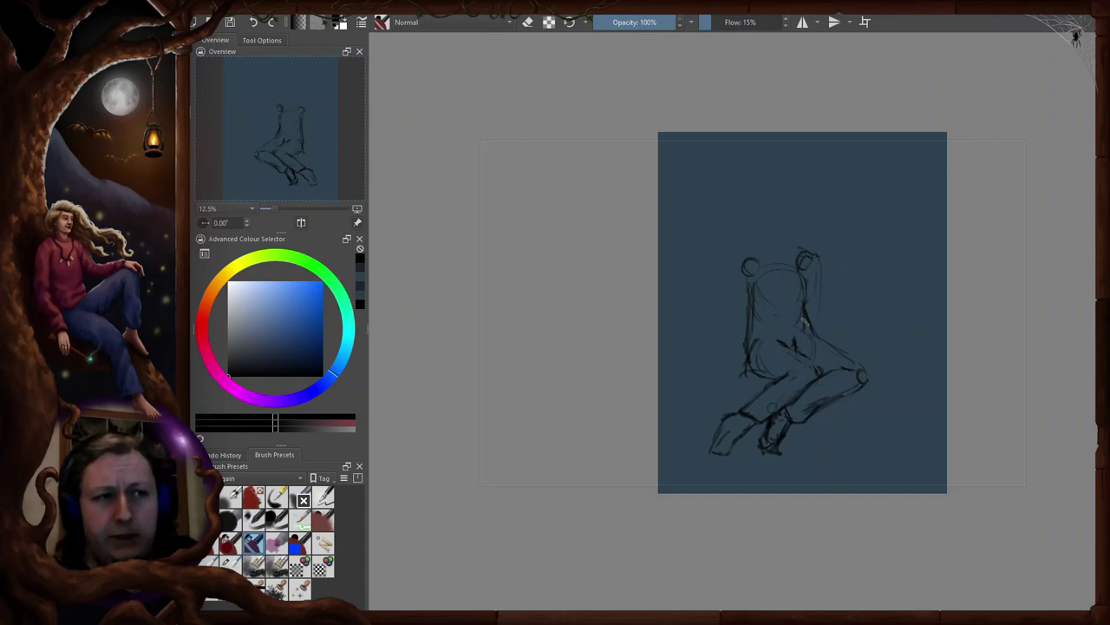
{"action": "left_click_drag", "start_coordinate": [815, 324], "coordinate": [805, 321]}
{"action": "mouse_move", "coordinate": [748, 295]}
{"action": "left_mouse_down"}
{"action": "mouse_move", "coordinate": [739, 338]}
{"action": "mouse_move", "coordinate": [760, 340]}
{"action": "mouse_move", "coordinate": [744, 326]}
{"action": "mouse_move", "coordinate": [762, 322]}
{"action": "left_mouse_up"}
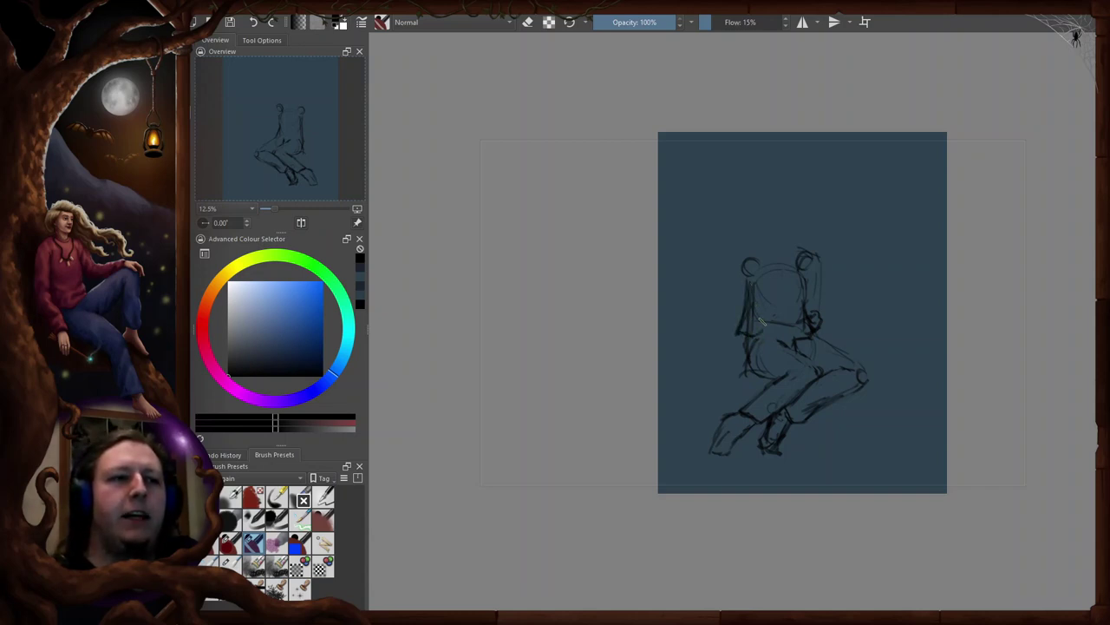
{"action": "key", "text": "m"}
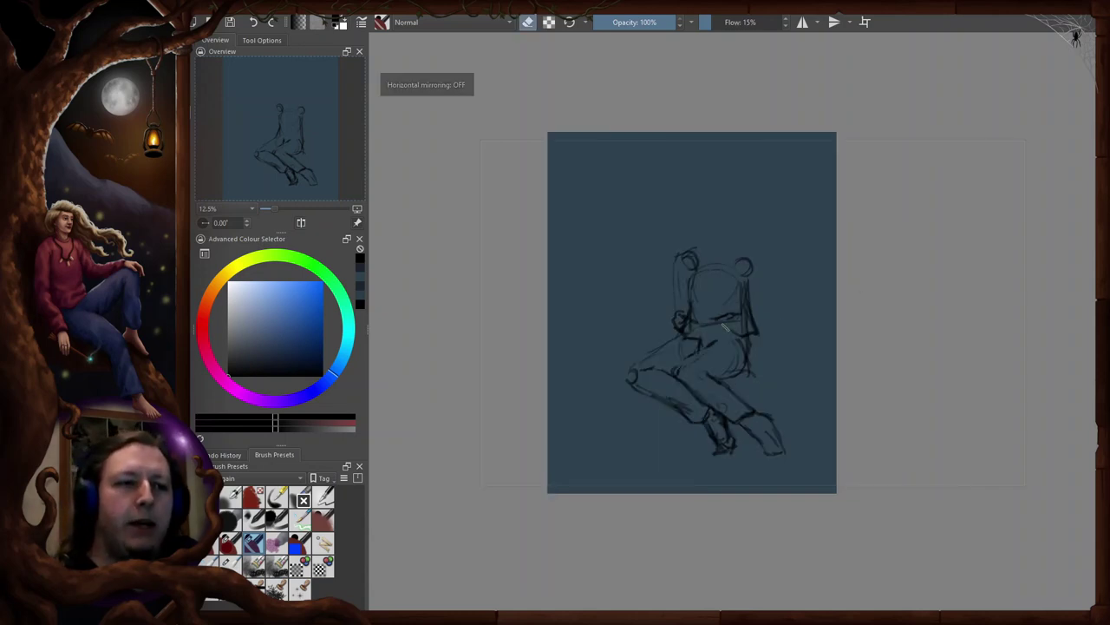
{"action": "key", "text": "e"}
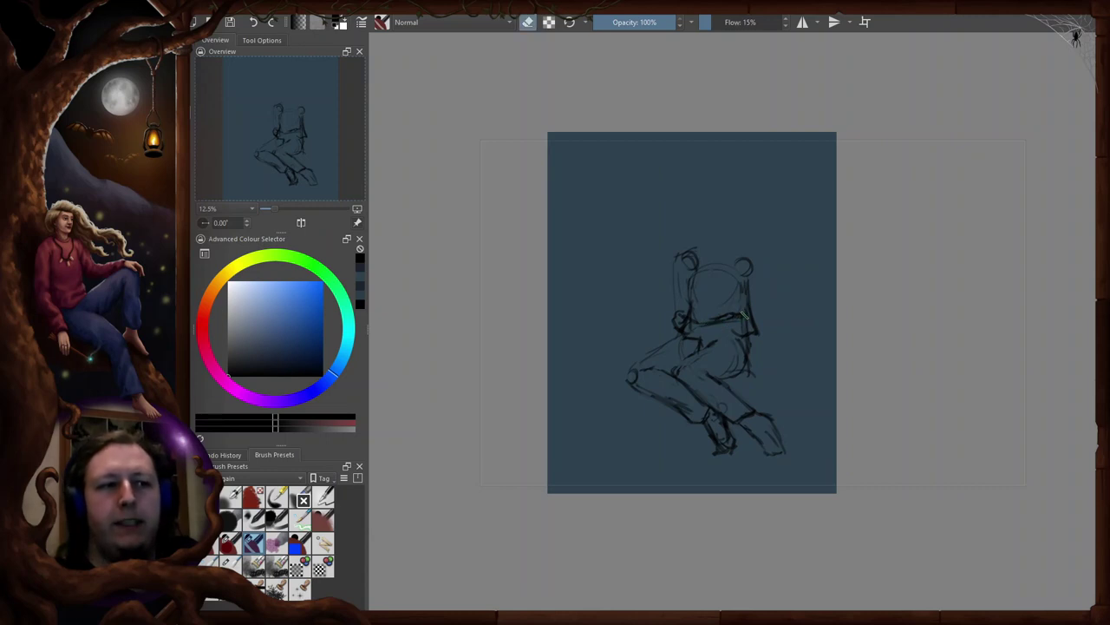
{"action": "key", "text": "m"}
{"action": "key", "text": "e"}
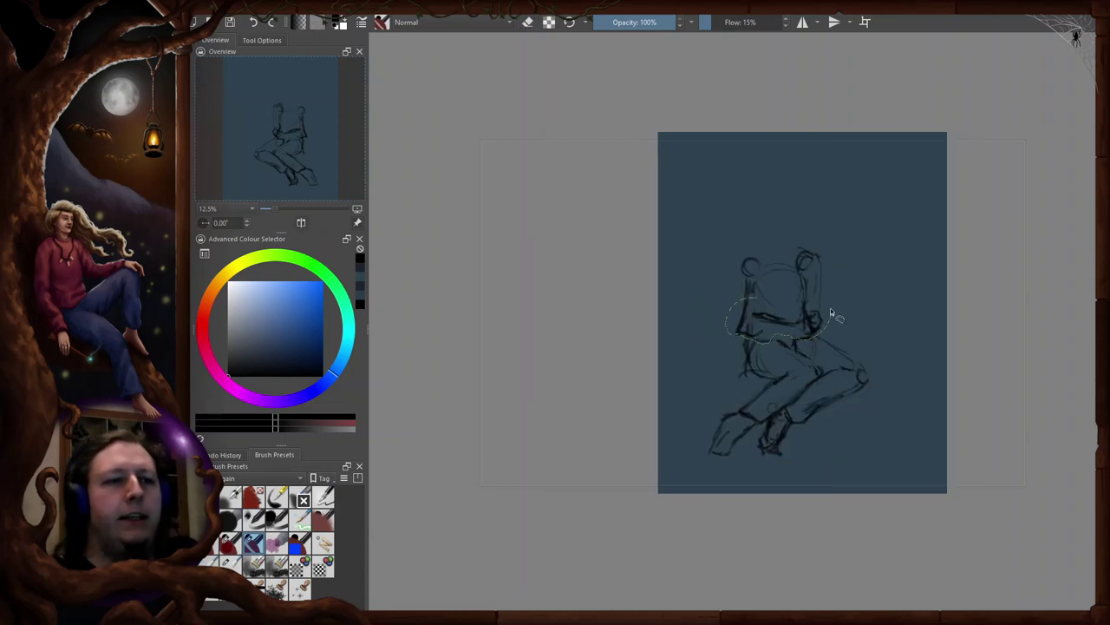
- Lasso the forearms and elbows and shift them slightly higher on the torso
{"action": "left_click_drag", "start_coordinate": [834, 284], "coordinate": [832, 277]}
{"action": "key", "text": "b"}
{"action": "key", "text": "e"}
{"action": "key", "text": "e"}
{"action": "key", "text": "e"}
- Adjust the lassoed forearms and sketch a small hooded doll against the chest above the crossed forearm
{"action": "left_click_drag", "start_coordinate": [751, 334], "coordinate": [751, 341]}
{"action": "key", "text": "m"}
{"action": "key", "text": "m"}
{"action": "scroll", "coordinate": [785, 296], "scroll_direction": "up", "scroll_amount": 1}
{"action": "key", "text": "e"}
{"action": "mouse_move", "coordinate": [778, 286]}
{"action": "left_mouse_down"}
{"action": "mouse_move", "coordinate": [805, 295]}
{"action": "mouse_move", "coordinate": [793, 322]}
{"action": "mouse_move", "coordinate": [796, 309]}
{"action": "mouse_move", "coordinate": [785, 316]}
{"action": "mouse_move", "coordinate": [809, 313]}
{"action": "mouse_move", "coordinate": [819, 362]}
{"action": "left_mouse_up"}
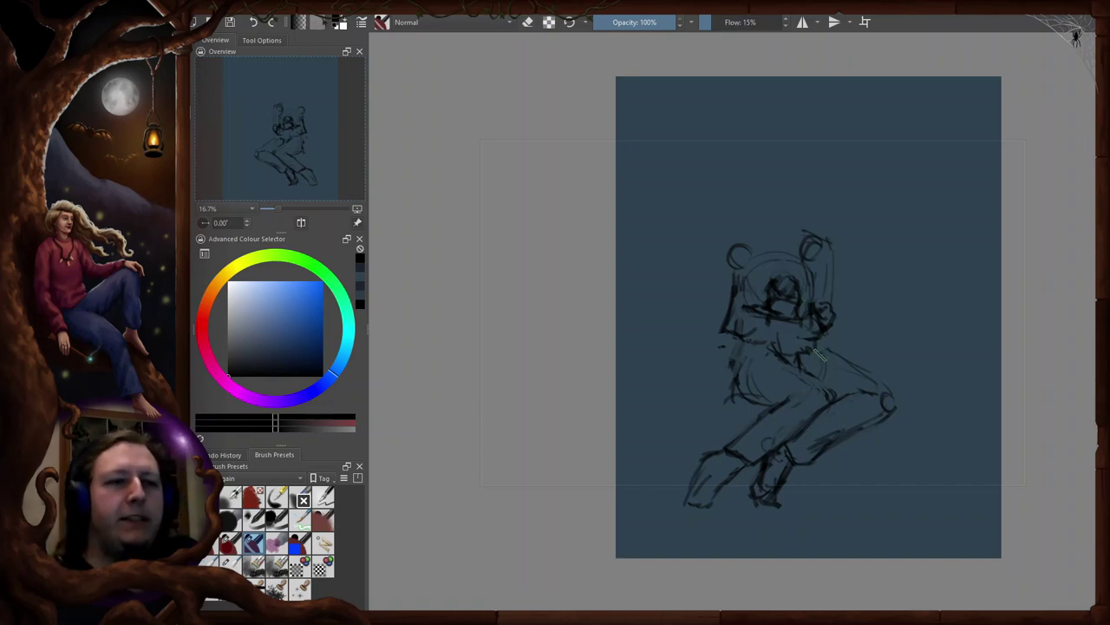
{"action": "key", "text": "e"}
{"action": "key", "text": "e"}
{"action": "key", "text": "e"}
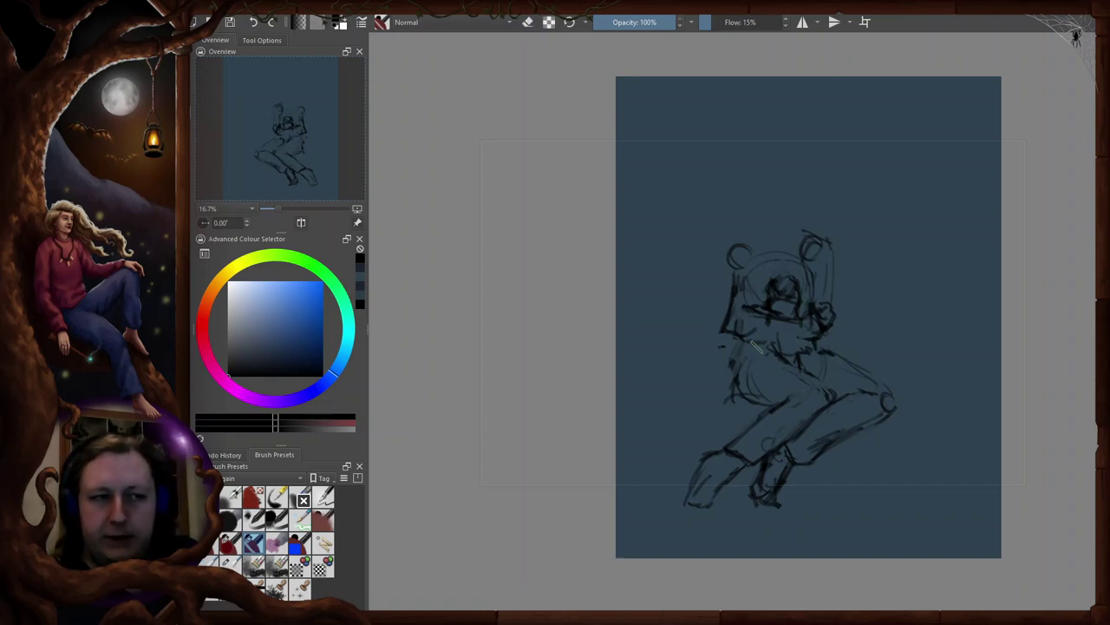
- Sketch an oval head with facial guidelines above the shoulders
{"action": "scroll", "coordinate": [700, 222], "scroll_direction": "down", "scroll_amount": 1}
{"action": "key", "text": "ctrl+t"}
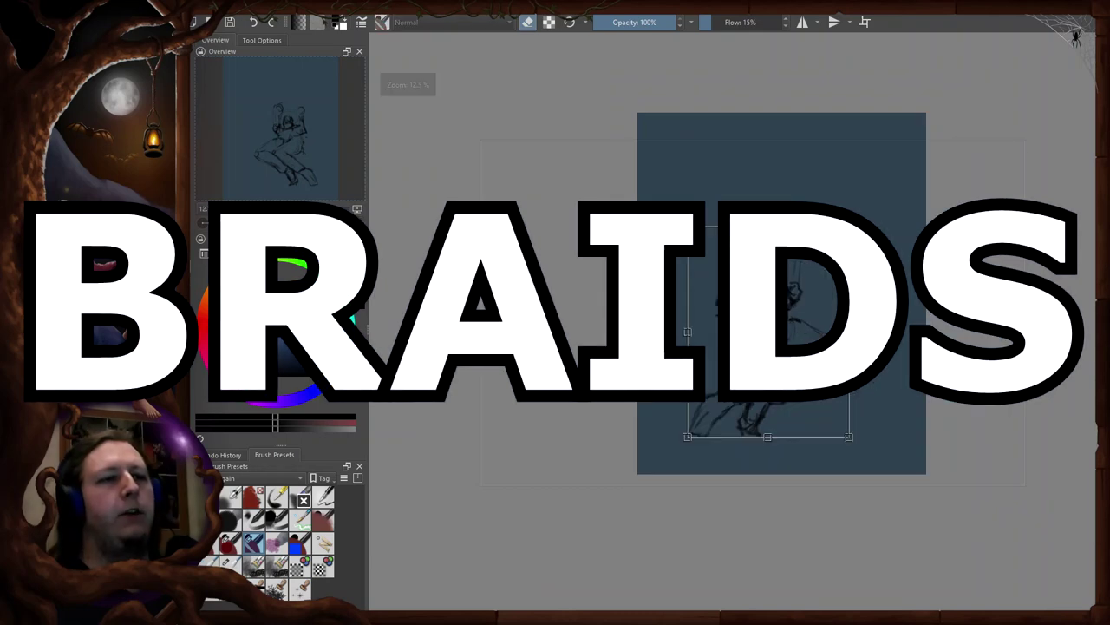
{"action": "key", "text": "b"}
{"action": "key", "text": "e"}
{"action": "left_click_drag", "start_coordinate": [748, 211], "coordinate": [744, 223]}
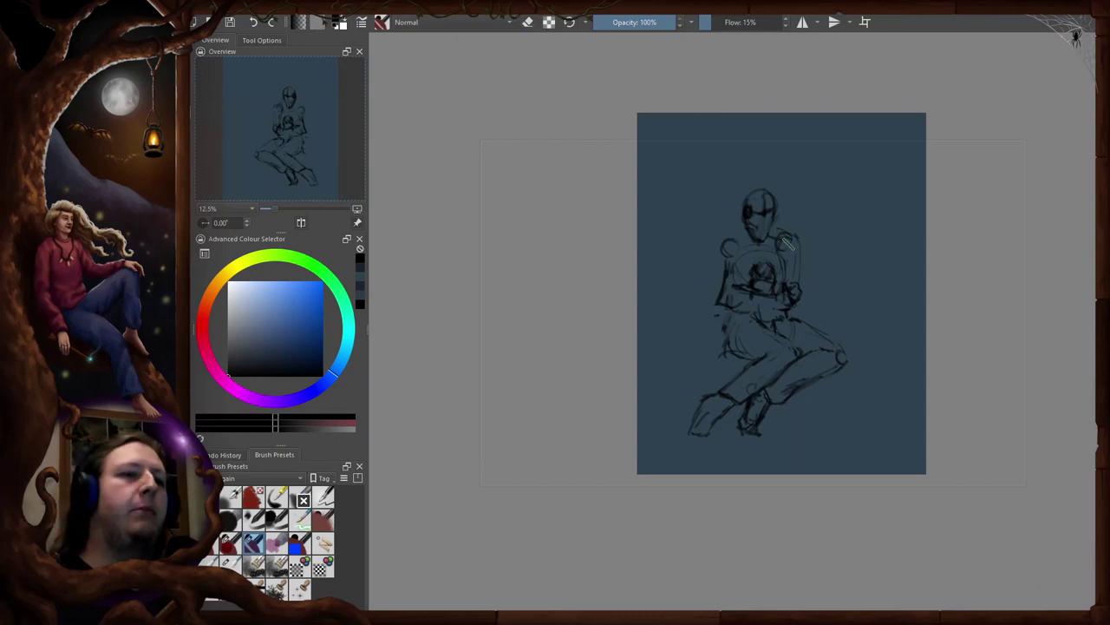
- Darken and reshape the shoulder and upper arm outlines on both sides of the torso, cleaning up stray lines
{"action": "key", "text": "e"}
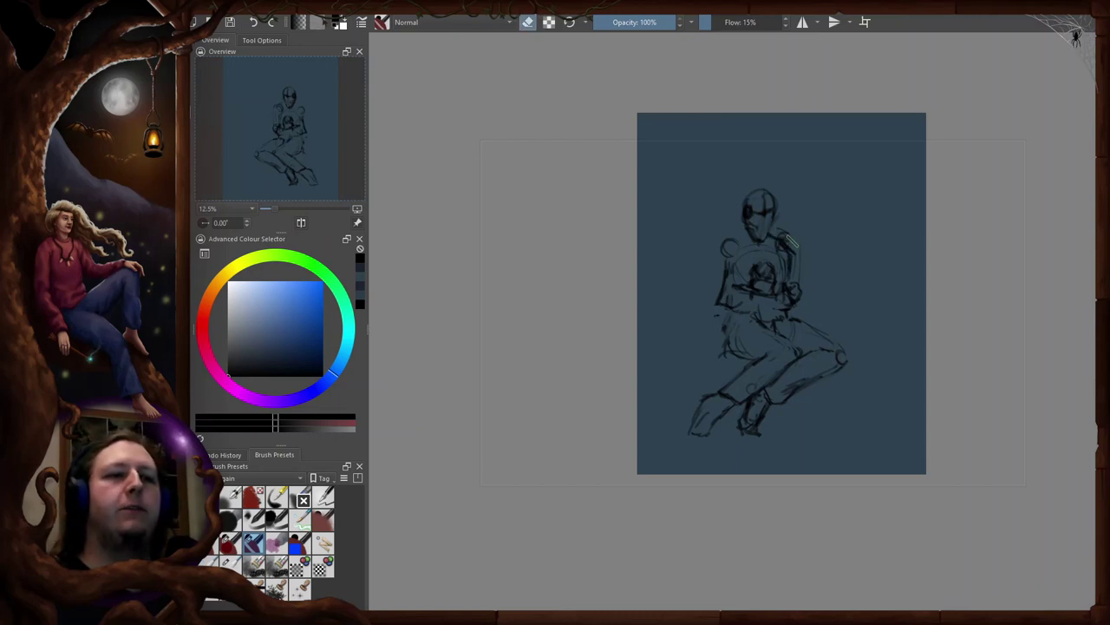
{"action": "key", "text": "e"}
{"action": "left_click_drag", "start_coordinate": [747, 237], "coordinate": [724, 274]}
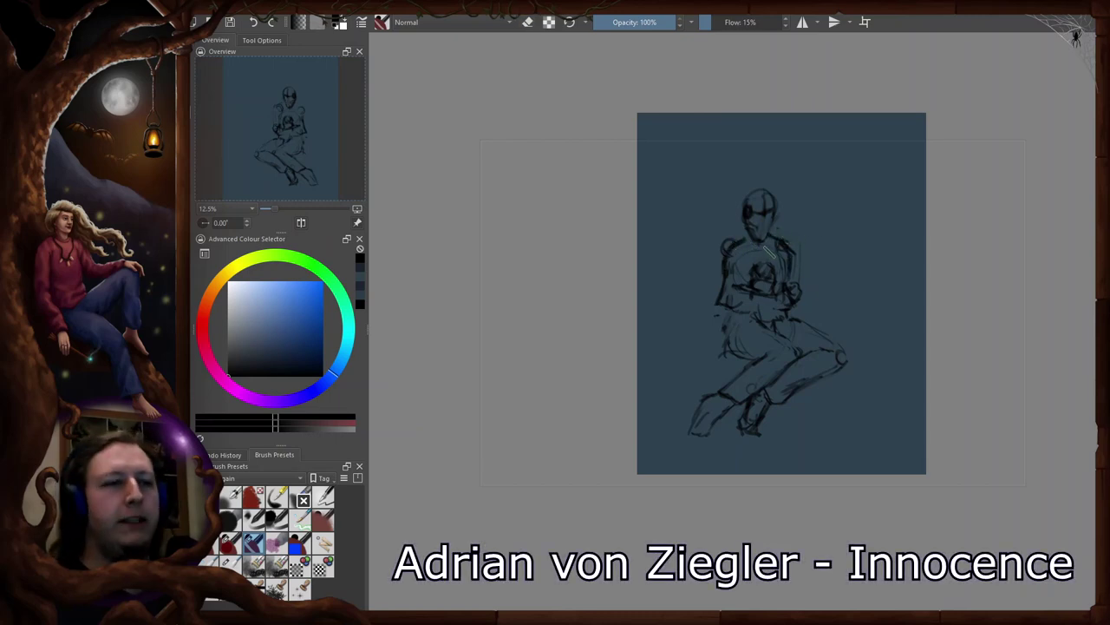
{"action": "key", "text": "e"}
{"action": "key", "text": "e"}
{"action": "key", "text": "e"}
{"action": "key", "text": "e"}
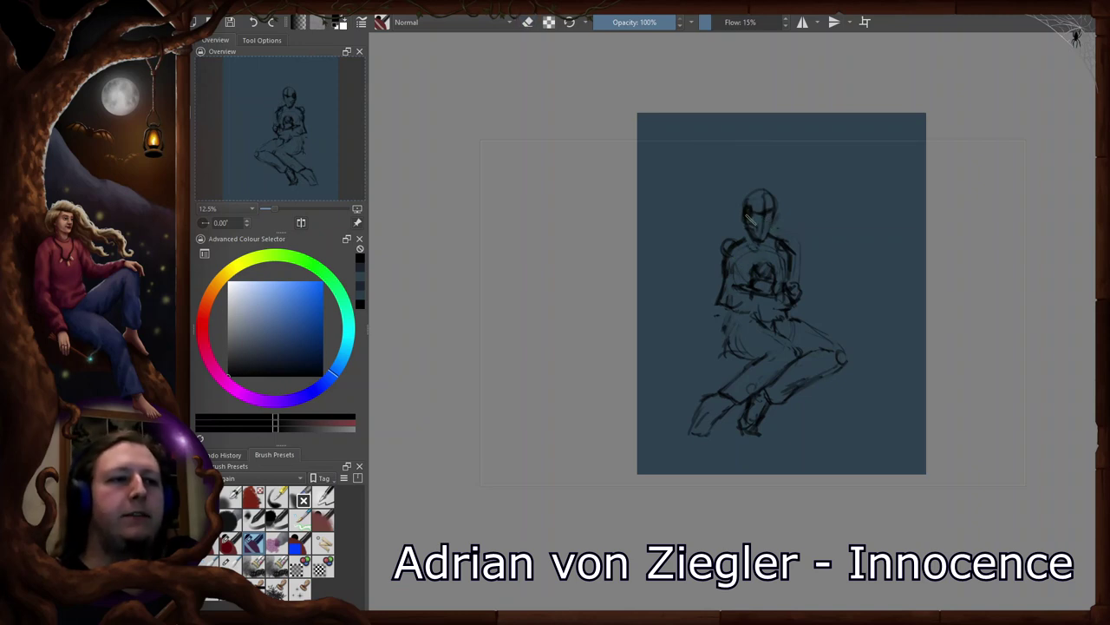
- Define the neck, enlarge the figure on the canvas, and rough in the couch lines around it
{"action": "key", "text": "e"}
{"action": "left_click_drag", "start_coordinate": [751, 239], "coordinate": [766, 242]}
{"action": "key", "text": "e"}
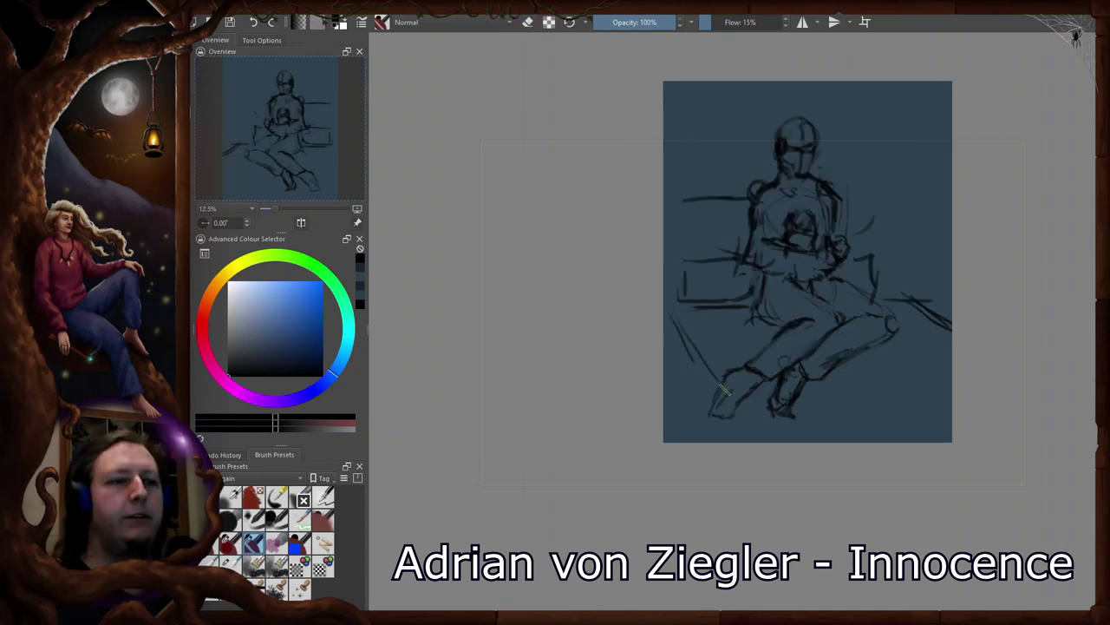
- Sketch the toes of the extended foot and the angled furniture edge beside it, rotating the canvas as needed
{"action": "mouse_move", "coordinate": [733, 417]}
{"action": "left_mouse_down"}
{"action": "mouse_move", "coordinate": [720, 411]}
{"action": "mouse_move", "coordinate": [724, 425]}
{"action": "left_mouse_up"}
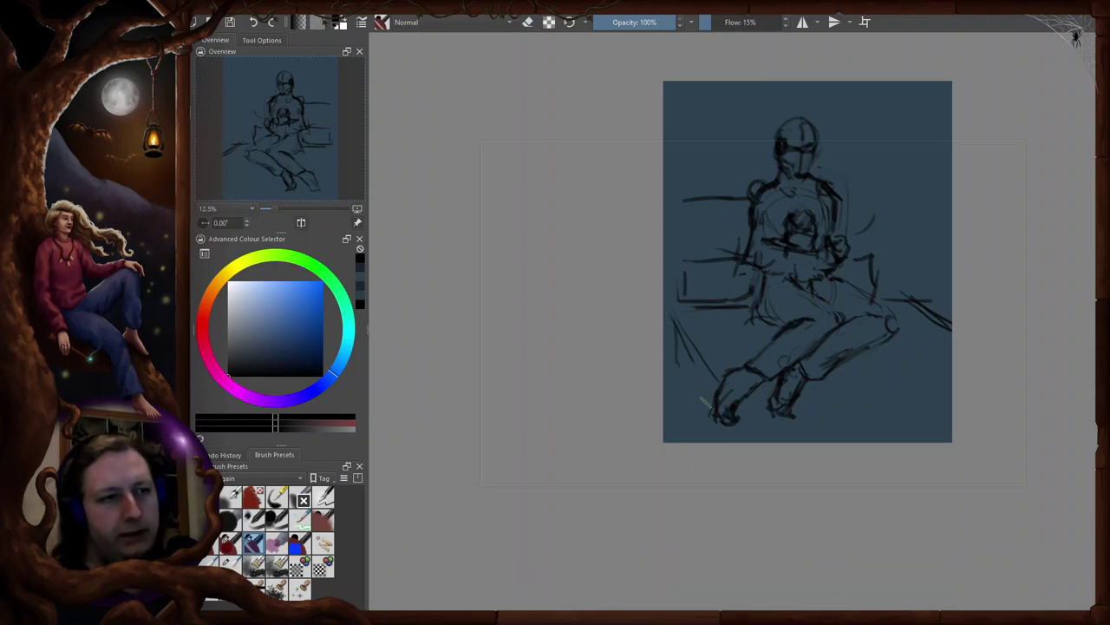
{"action": "left_click_drag", "start_coordinate": [676, 359], "coordinate": [723, 416]}
{"action": "key", "text": "4"}
{"action": "key", "text": "4"}
{"action": "key", "text": "4"}
{"action": "key", "text": "4"}
{"action": "key", "text": "e"}
{"action": "key", "text": "5"}
{"action": "left_click_drag", "start_coordinate": [766, 366], "coordinate": [834, 271]}
{"action": "key", "text": "e"}
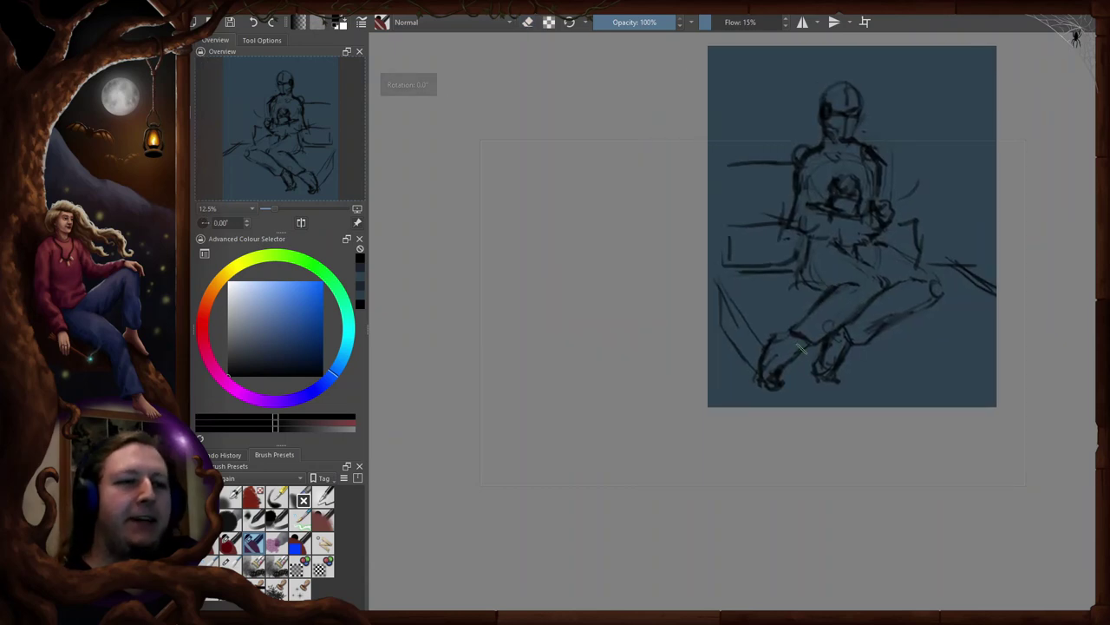
- Draw two straight vertical lines on the wall behind the couch, add an eye with lashes between them, and redraw the outer line
{"action": "left_click_drag", "start_coordinate": [746, 90], "coordinate": [691, 207]}
{"action": "key", "text": "v"}
{"action": "left_click_drag", "start_coordinate": [712, 162], "coordinate": [710, 263]}
{"action": "key", "text": "v"}
{"action": "left_click_drag", "start_coordinate": [680, 162], "coordinate": [680, 274]}
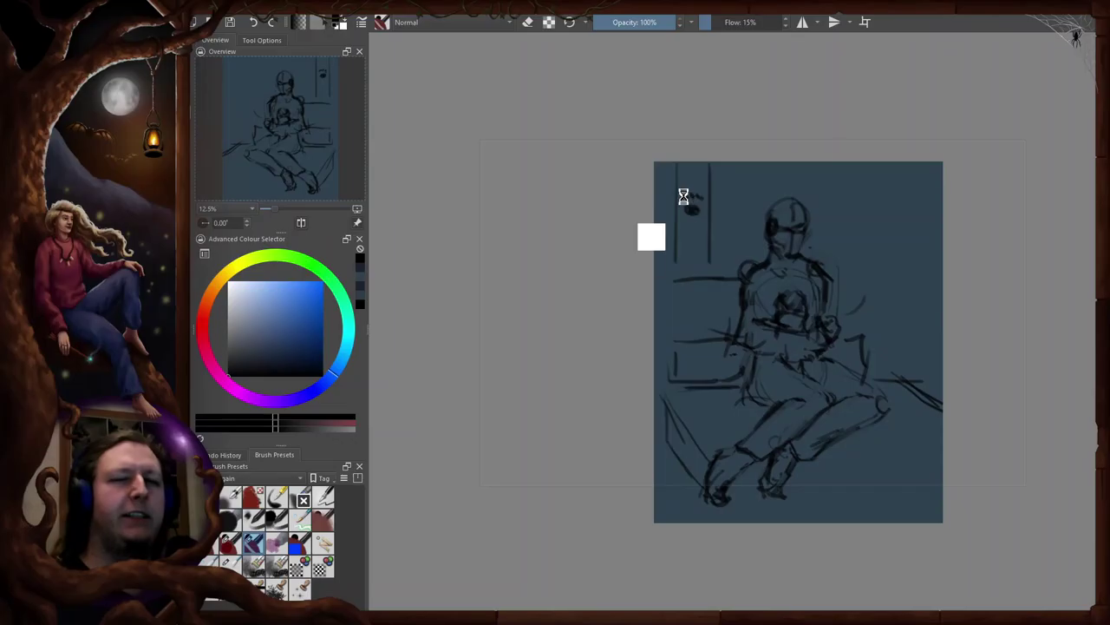
{"action": "key", "text": "ctrl+t"}
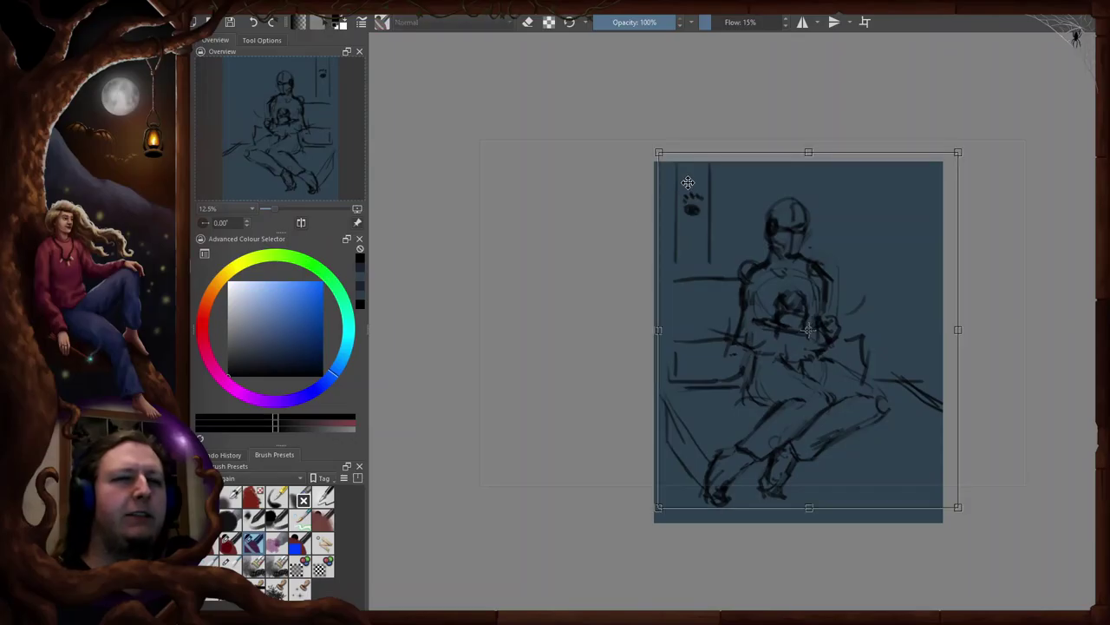
{"action": "key", "text": "Escape"}
{"action": "key", "text": "ctrl+z"}
{"action": "mouse_move", "coordinate": [683, 161]}
{"action": "left_mouse_down"}
{"action": "mouse_move", "coordinate": [683, 256]}
{"action": "mouse_move", "coordinate": [705, 276]}
{"action": "left_mouse_up"}
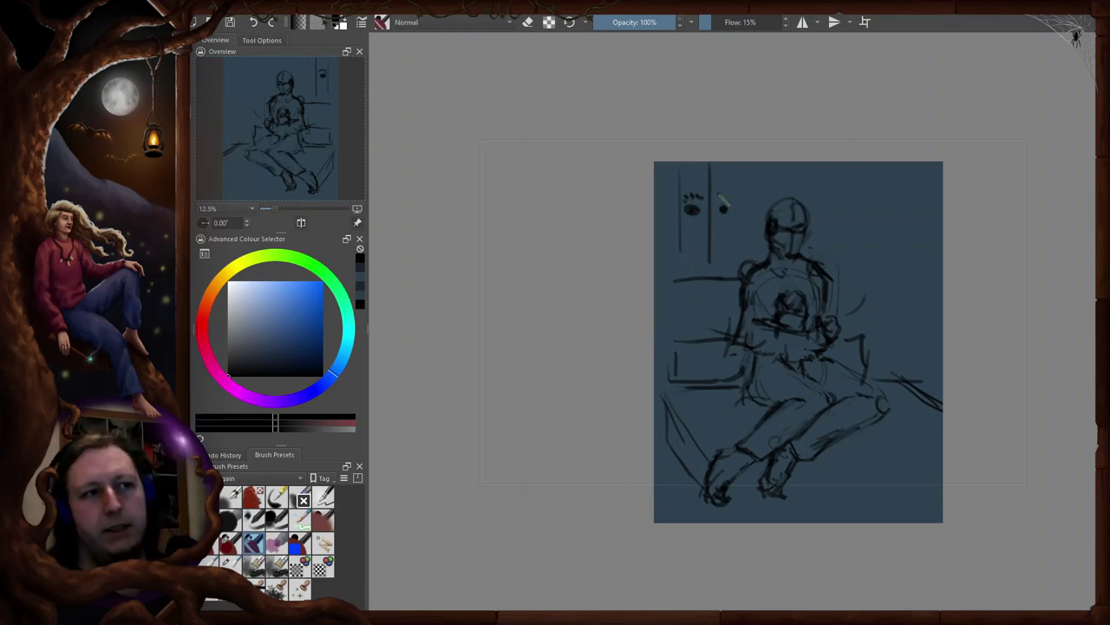
- Check the paired eyes mirrored, then lasso the slanted line beside the second eye and transform it upright
{"action": "key", "text": "m"}
{"action": "key", "text": "m"}
{"action": "key", "text": "e"}
{"action": "left_click_drag", "start_coordinate": [742, 165], "coordinate": [731, 271]}
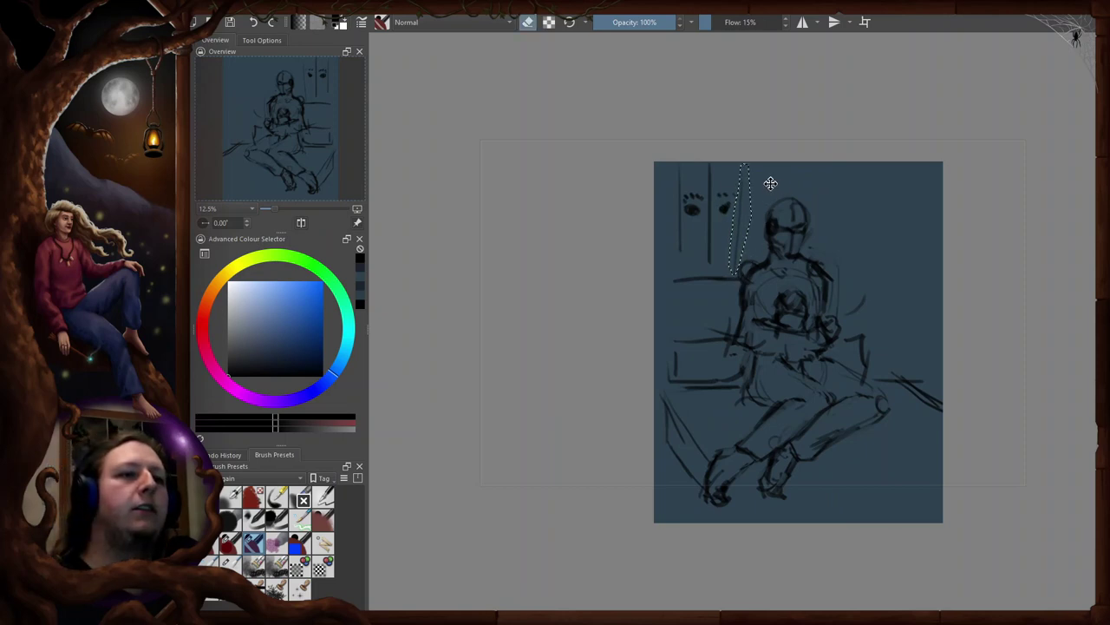
{"action": "key", "text": "ctrl+t"}
{"action": "left_click_drag", "start_coordinate": [792, 163], "coordinate": [786, 155]}
{"action": "key", "text": "b"}
{"action": "left_click_drag", "start_coordinate": [804, 334], "coordinate": [809, 322]}
{"action": "key", "text": "e"}
{"action": "mouse_move", "coordinate": [199, 345]}
{"action": "left_mouse_down"}
{"action": "mouse_move", "coordinate": [205, 355]}
{"action": "mouse_move", "coordinate": [205, 334]}
{"action": "mouse_move", "coordinate": [208, 350]}
{"action": "left_mouse_up"}
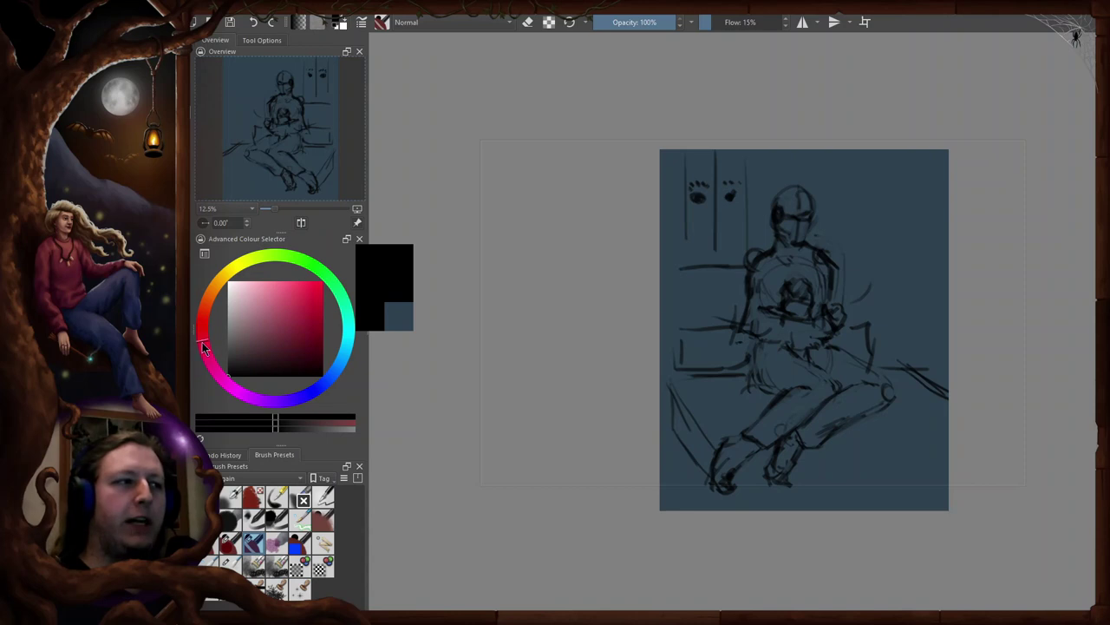
{"action": "left_click_drag", "start_coordinate": [260, 306], "coordinate": [256, 297]}
{"action": "scroll", "coordinate": [881, 292], "scroll_direction": "up", "scroll_amount": 2}
{"action": "left_click_drag", "start_coordinate": [755, 312], "coordinate": [813, 304]}
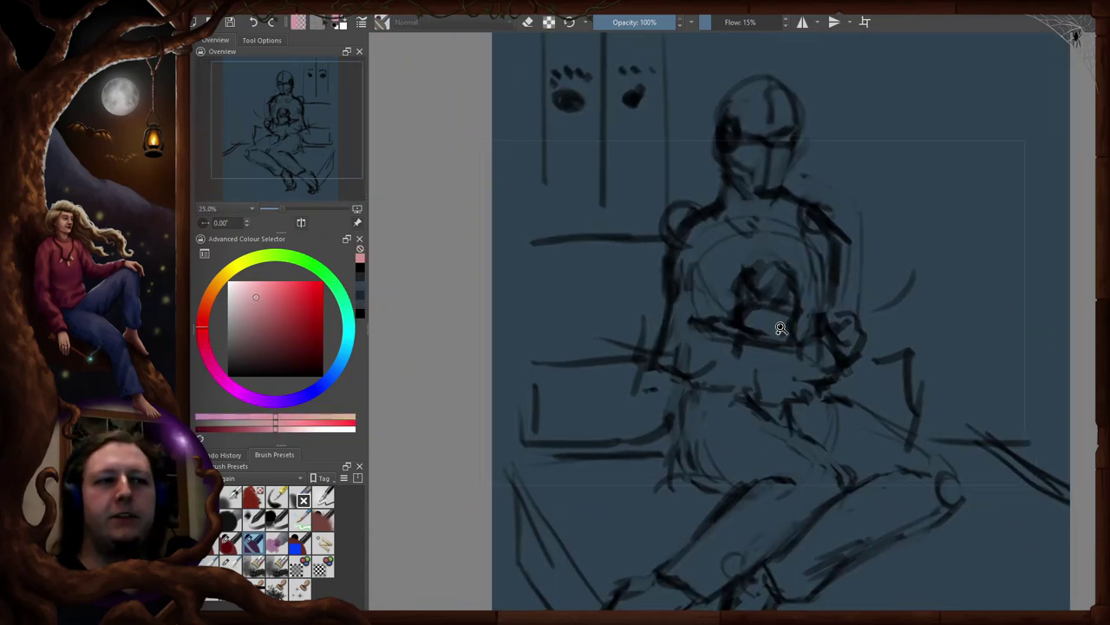
{"action": "left_click", "coordinate": [337, 26]}
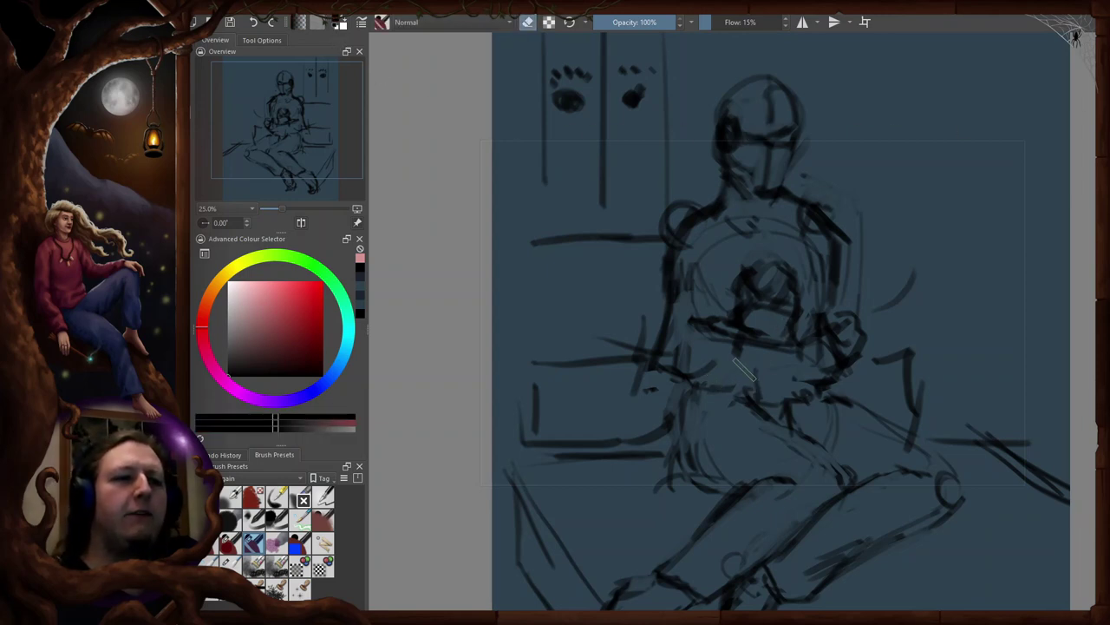
- Sketch the forearm's lower edge across the waist and refine the shoulder and sleeve in mirrored view
{"action": "mouse_move", "coordinate": [722, 383]}
{"action": "left_mouse_down"}
{"action": "mouse_move", "coordinate": [796, 380]}
{"action": "mouse_move", "coordinate": [837, 355]}
{"action": "mouse_move", "coordinate": [708, 379]}
{"action": "mouse_move", "coordinate": [706, 393]}
{"action": "mouse_move", "coordinate": [811, 393]}
{"action": "left_mouse_up"}
{"action": "key", "text": "m"}
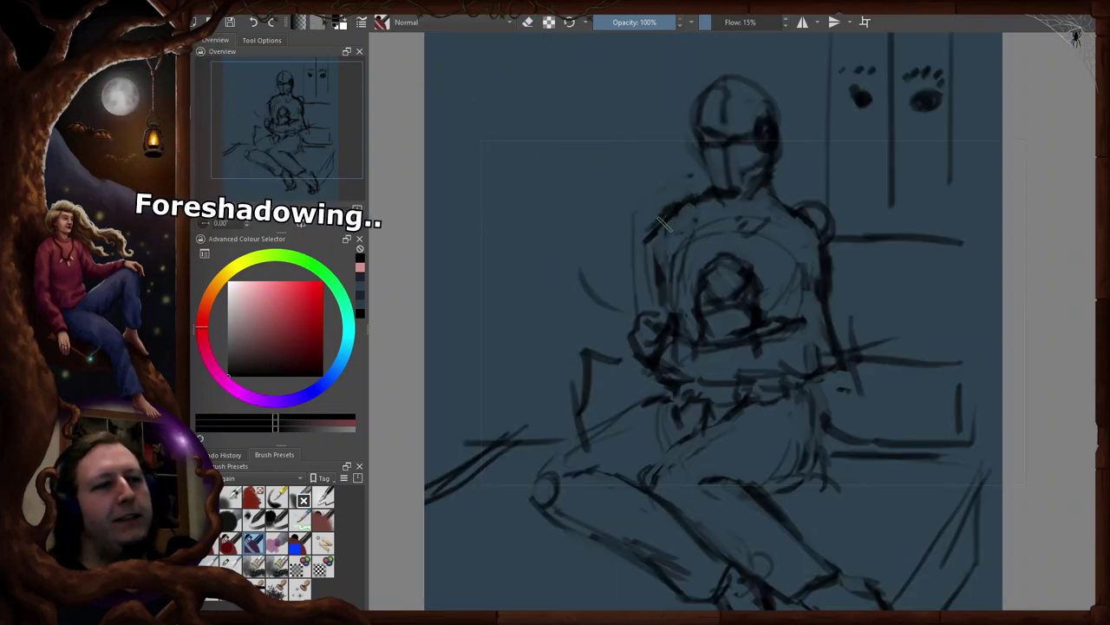
{"action": "key", "text": "e"}
{"action": "left_click_drag", "start_coordinate": [654, 241], "coordinate": [660, 274]}
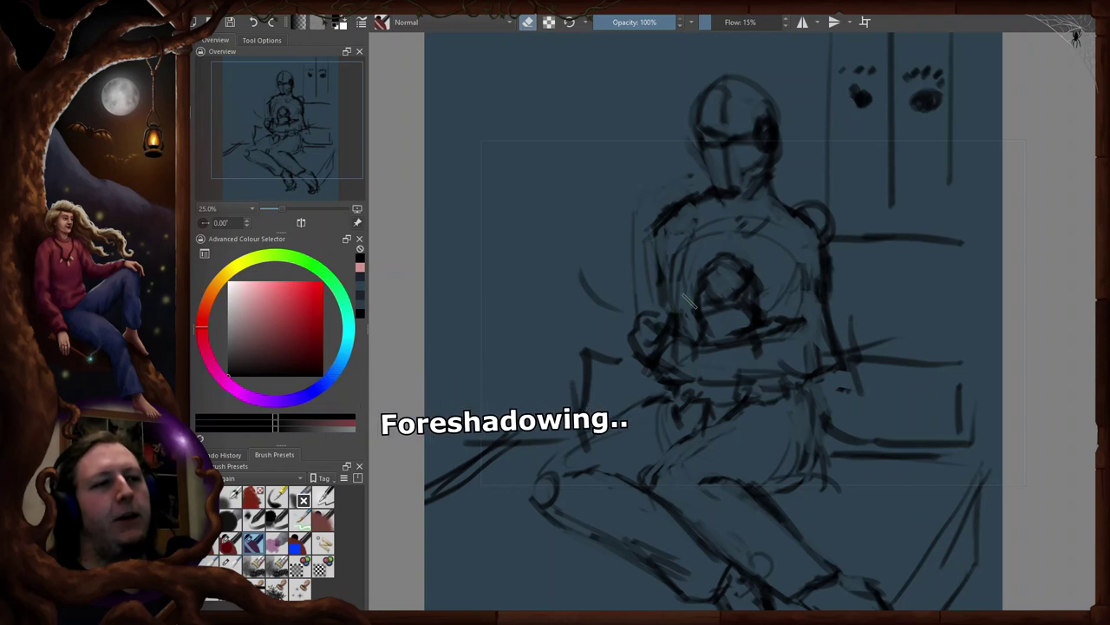
{"action": "key", "text": "m"}
- Clean up the construction lines on the upper chest and sketch a curved neckline at the base of the neck
{"action": "key", "text": "2"}
{"action": "key", "text": "e"}
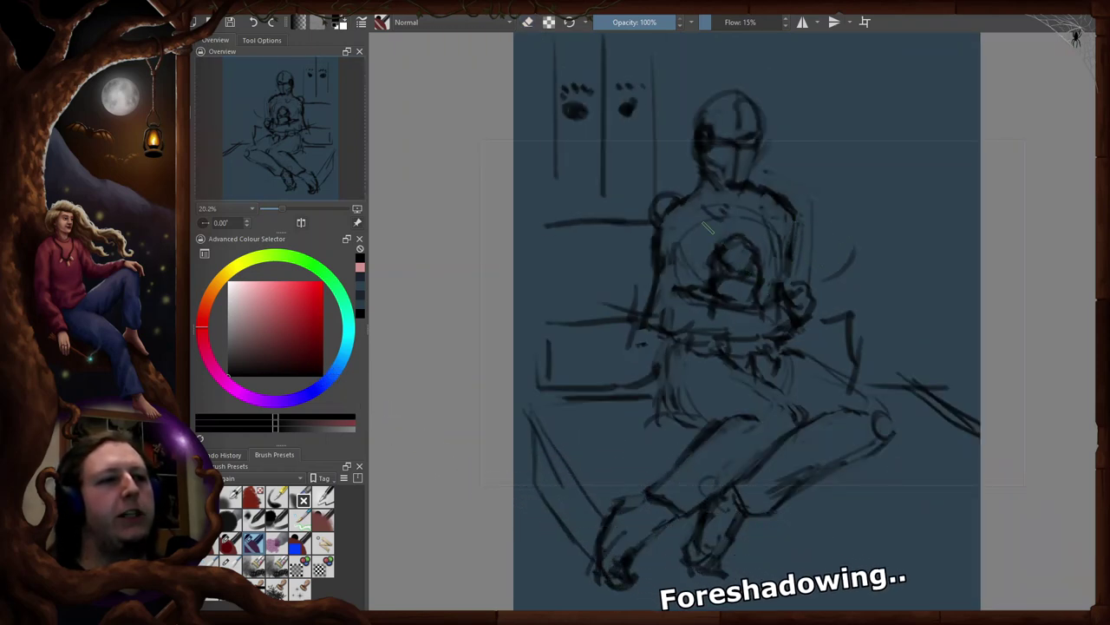
{"action": "key", "text": "e"}
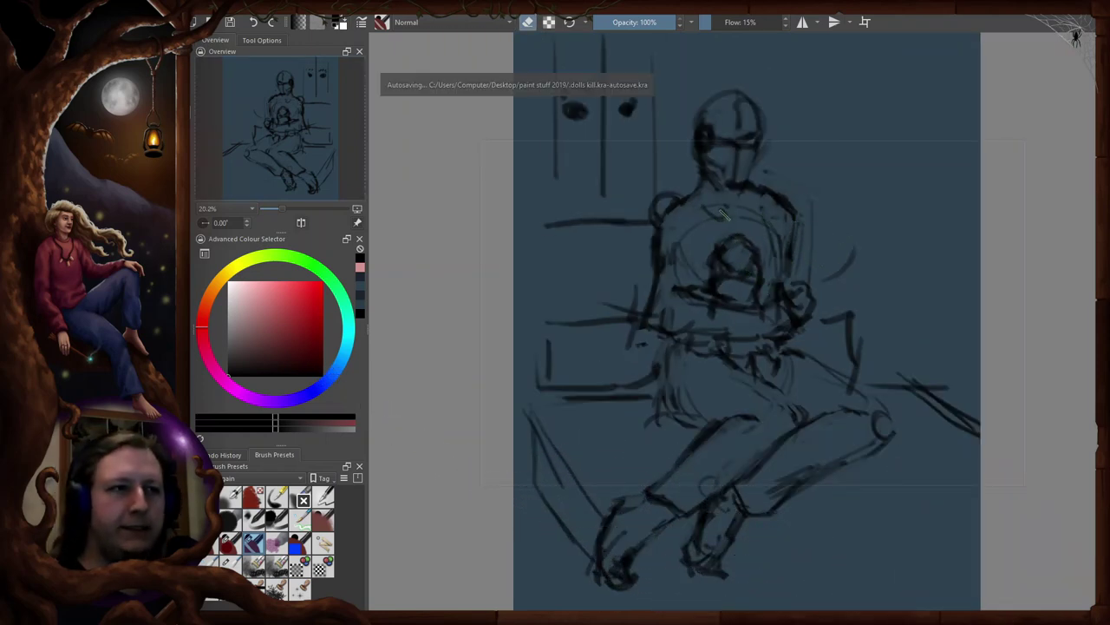
{"action": "left_click_drag", "start_coordinate": [732, 207], "coordinate": [742, 276]}
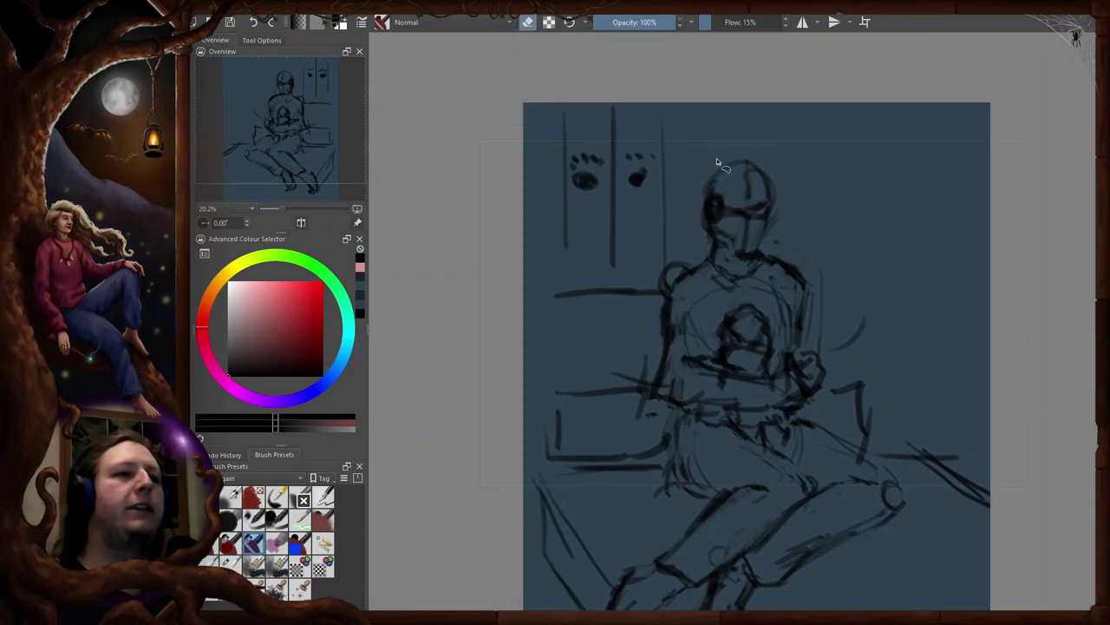
- Lasso the head and transform it slightly wider
{"action": "left_click_drag", "start_coordinate": [729, 166], "coordinate": [756, 203]}
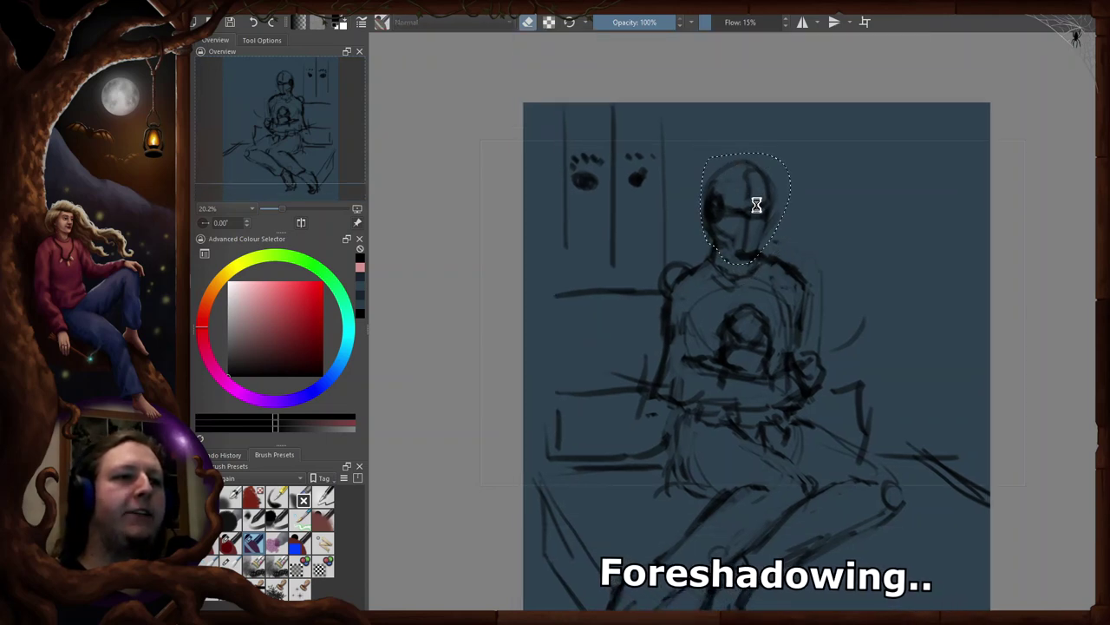
{"action": "key", "text": "ctrl+t"}
{"action": "left_click_drag", "start_coordinate": [857, 166], "coordinate": [818, 203]}
{"action": "key", "text": "b"}
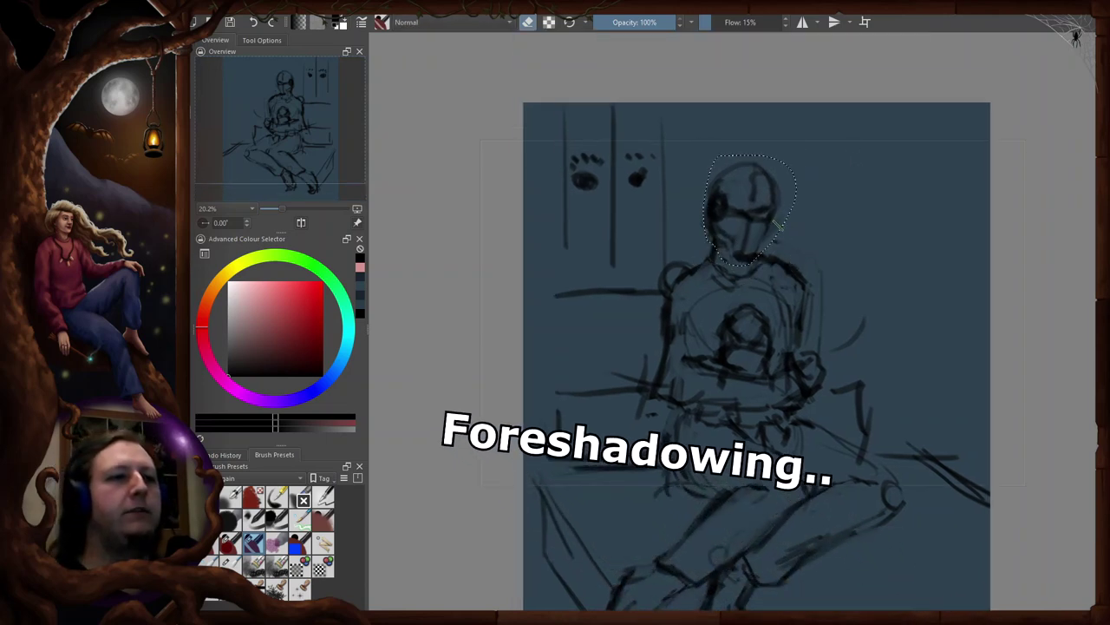
- Replace the head's guidelines with an ear, eyebrows, eyes and a nose, checking the face in mirrored view
{"action": "key", "text": "e"}
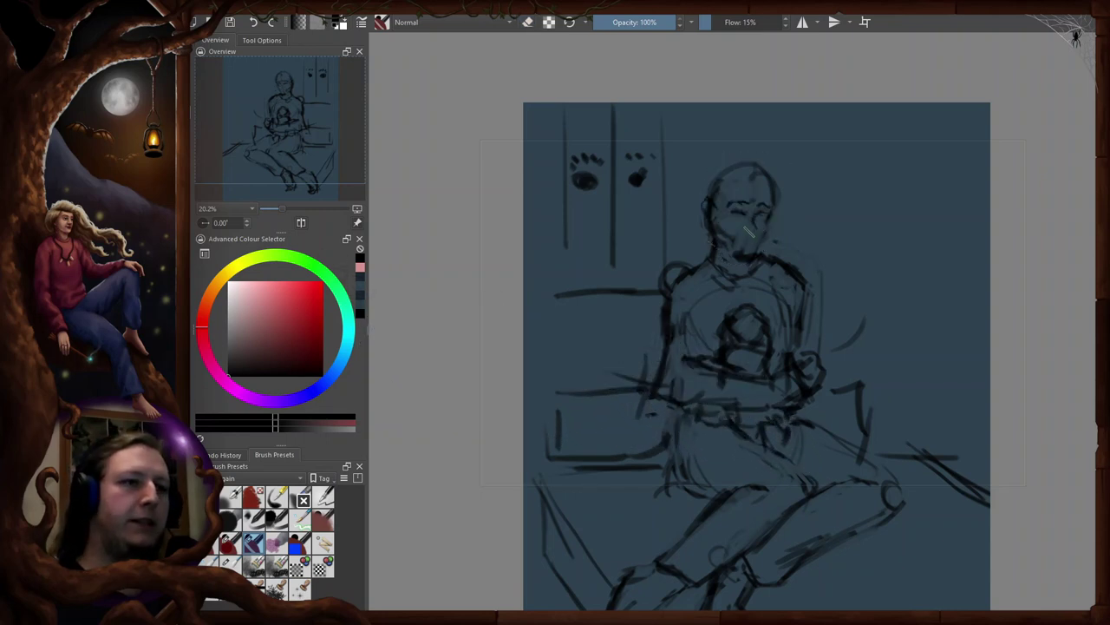
{"action": "key", "text": "m"}
{"action": "key", "text": "e"}
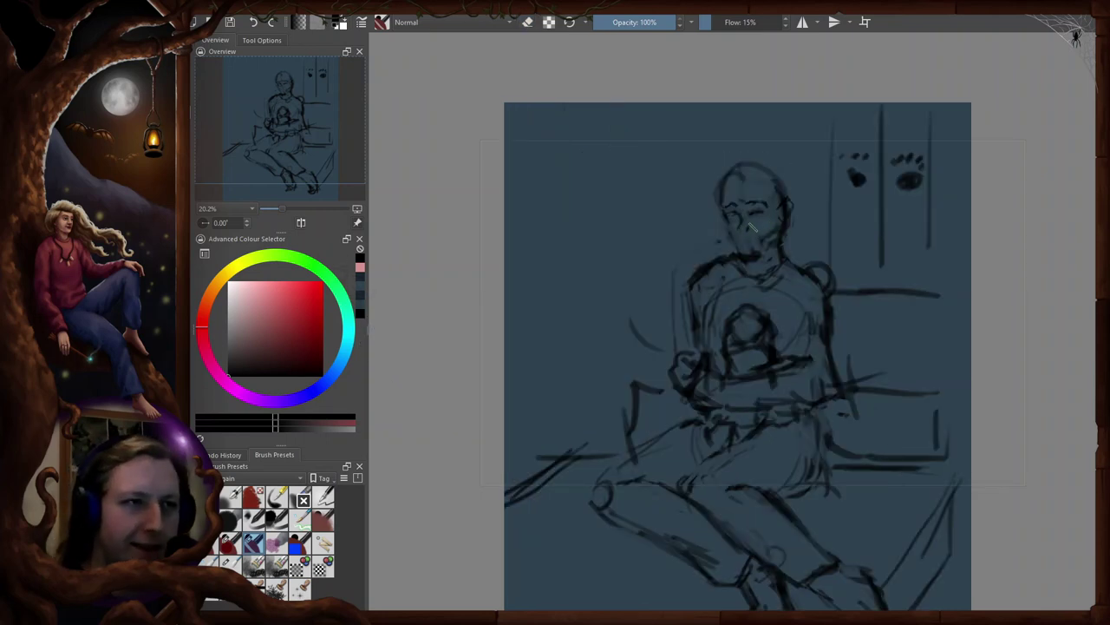
{"action": "key", "text": "m"}
{"action": "key", "text": "e"}
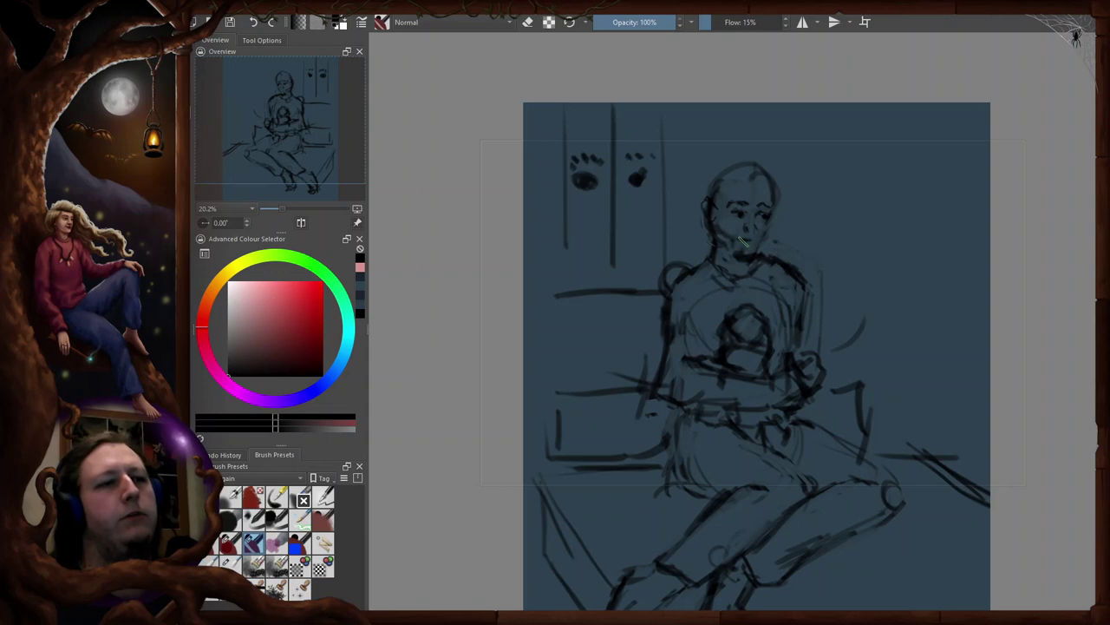
- Sketch the mouth and long dark parted hair down both sides of the face
{"action": "key", "text": "e"}
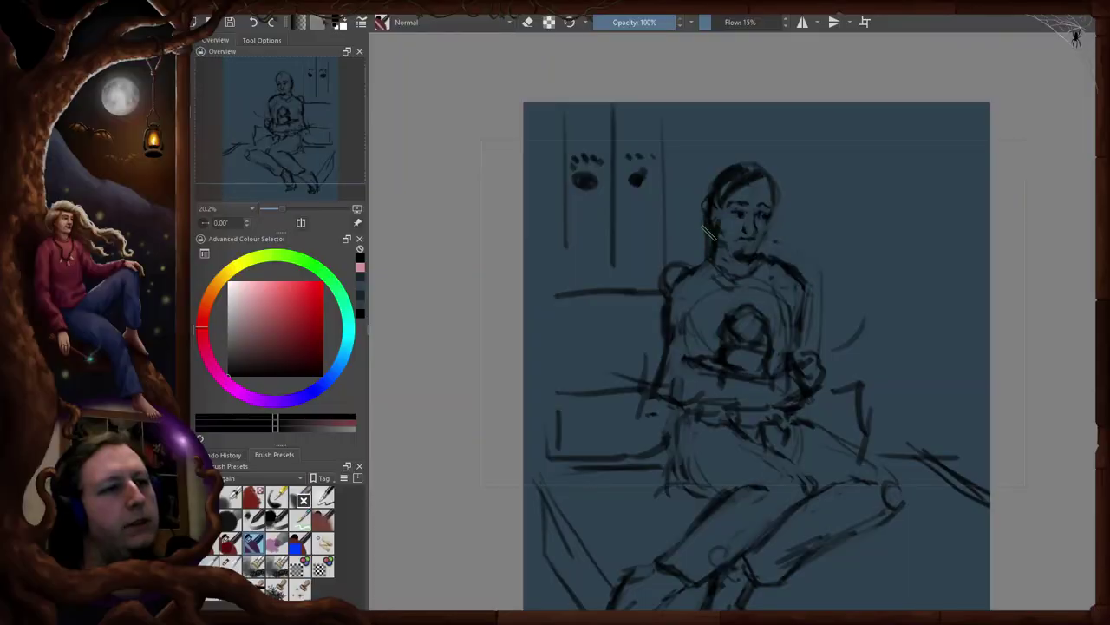
{"action": "left_click_drag", "start_coordinate": [779, 238], "coordinate": [777, 270]}
{"action": "mouse_move", "coordinate": [780, 200]}
{"action": "left_mouse_down"}
{"action": "mouse_move", "coordinate": [785, 248]}
{"action": "mouse_move", "coordinate": [774, 238]}
{"action": "left_mouse_up"}
{"action": "key", "text": "e"}
{"action": "key", "text": "e"}
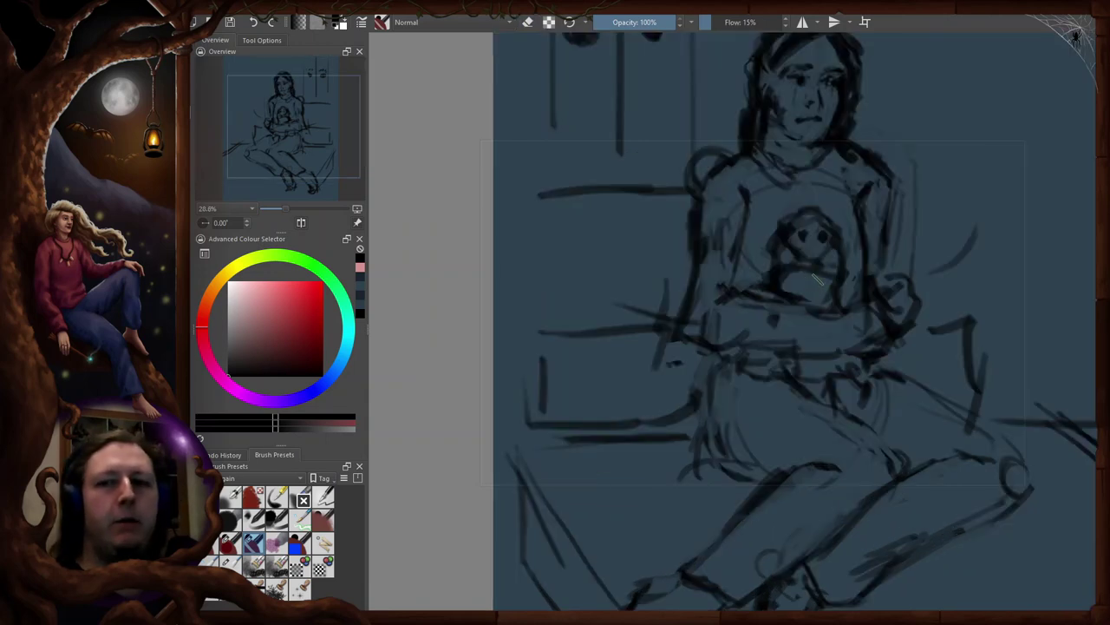
- Refine the doll's face and sketch the small details below its chin, alternating between drawing and erasing
{"action": "scroll", "coordinate": [811, 282], "scroll_direction": "up", "scroll_amount": 1}
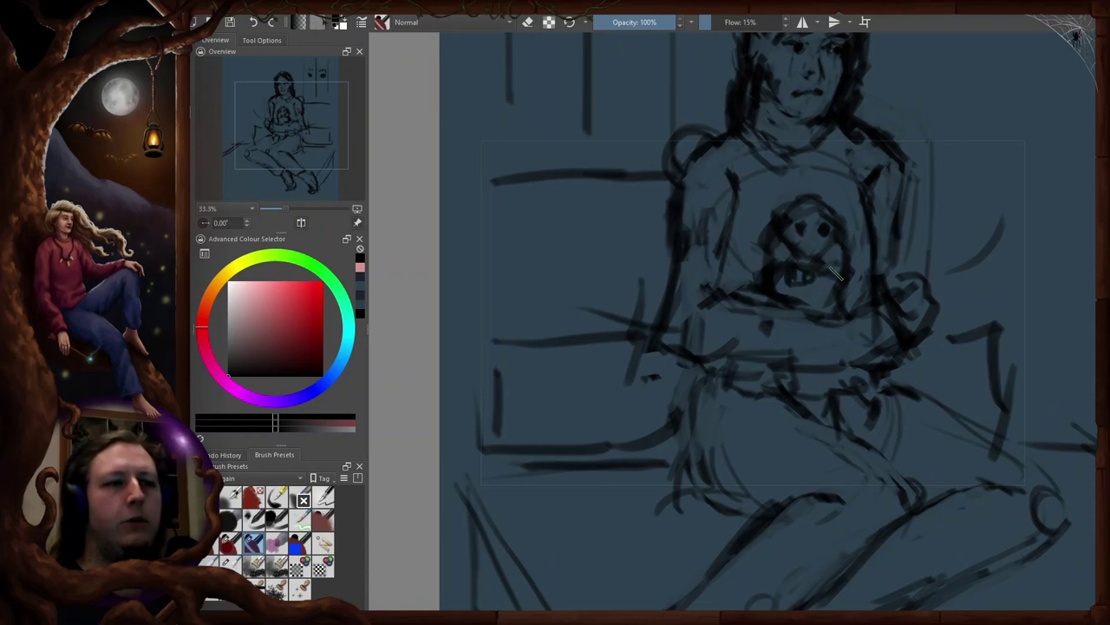
{"action": "key", "text": "e"}
{"action": "key", "text": "e"}
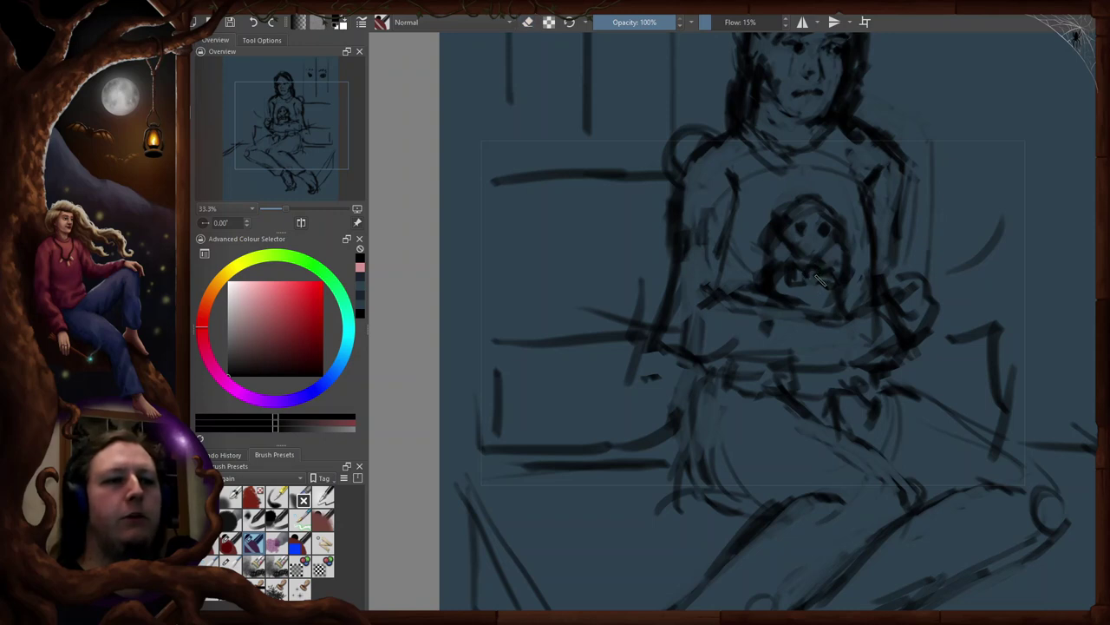
{"action": "key", "text": "e"}
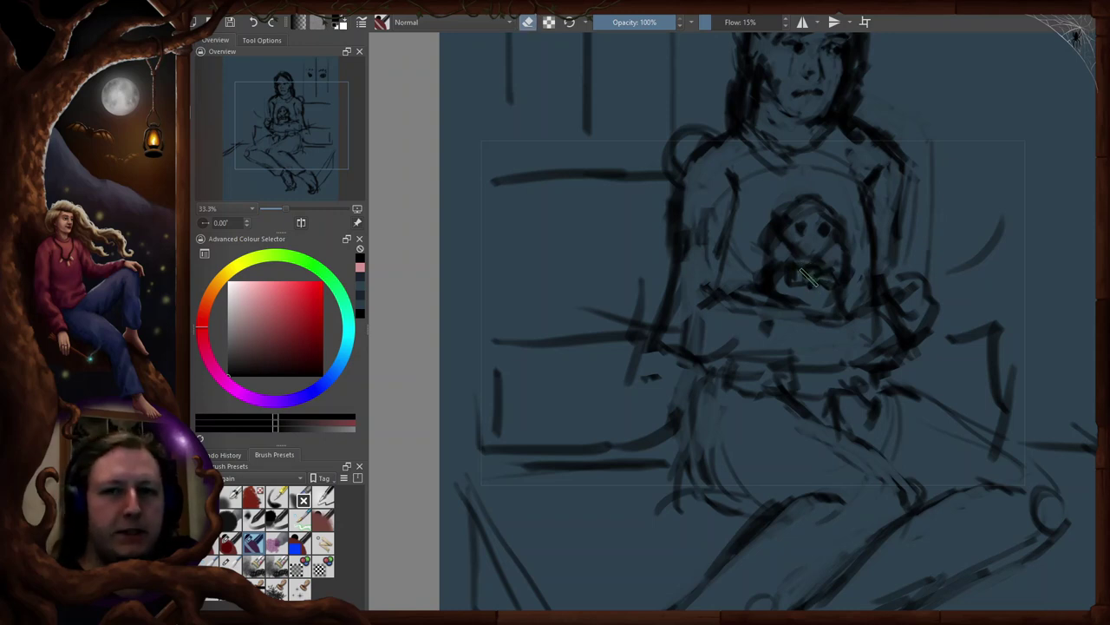
{"action": "key", "text": "e"}
{"action": "key", "text": "e"}
{"action": "key", "text": "e"}
{"action": "key", "text": "e"}
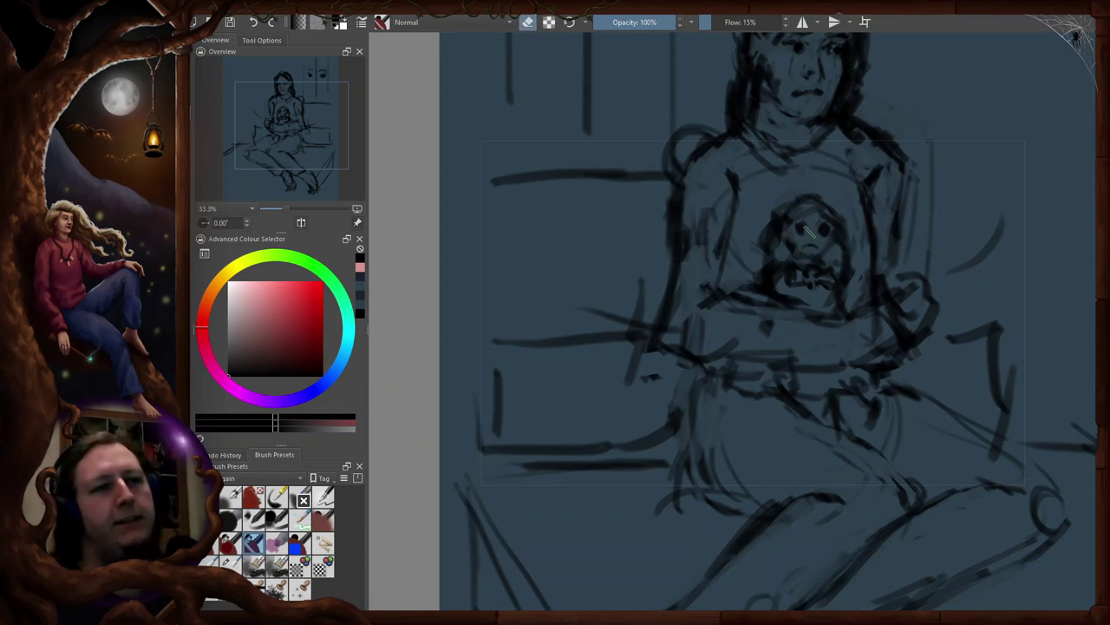
{"action": "key", "text": "e"}
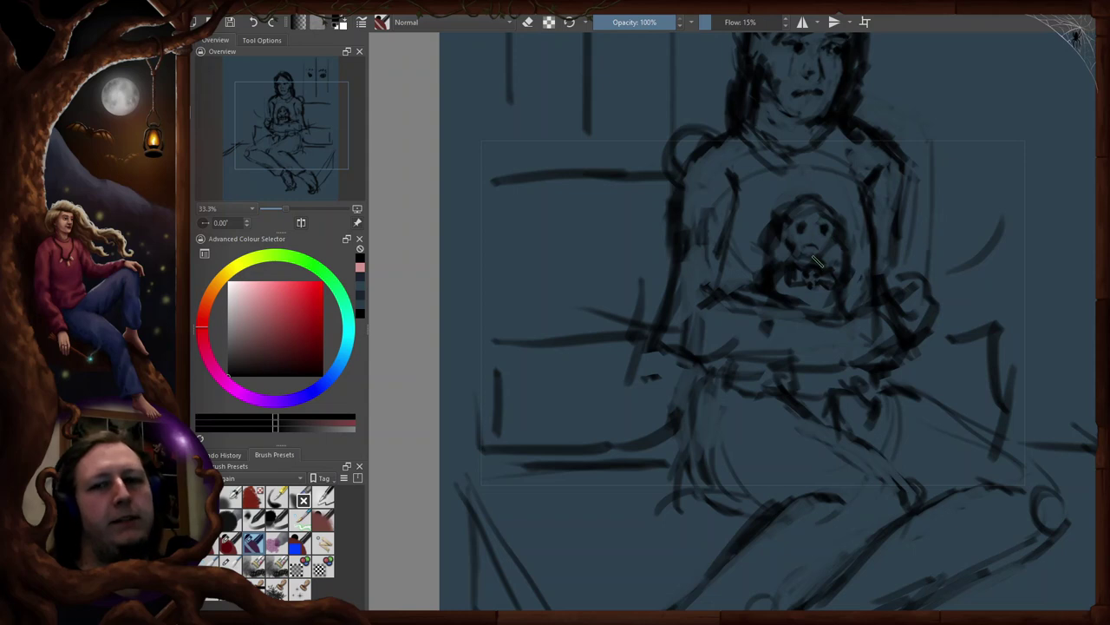
- Touch up the doll's eyes and nose, checking them in mirrored view
{"action": "key", "text": "m"}
{"action": "key", "text": "e"}
{"action": "key", "text": "e"}
{"action": "key", "text": "m"}
{"action": "key", "text": "e"}
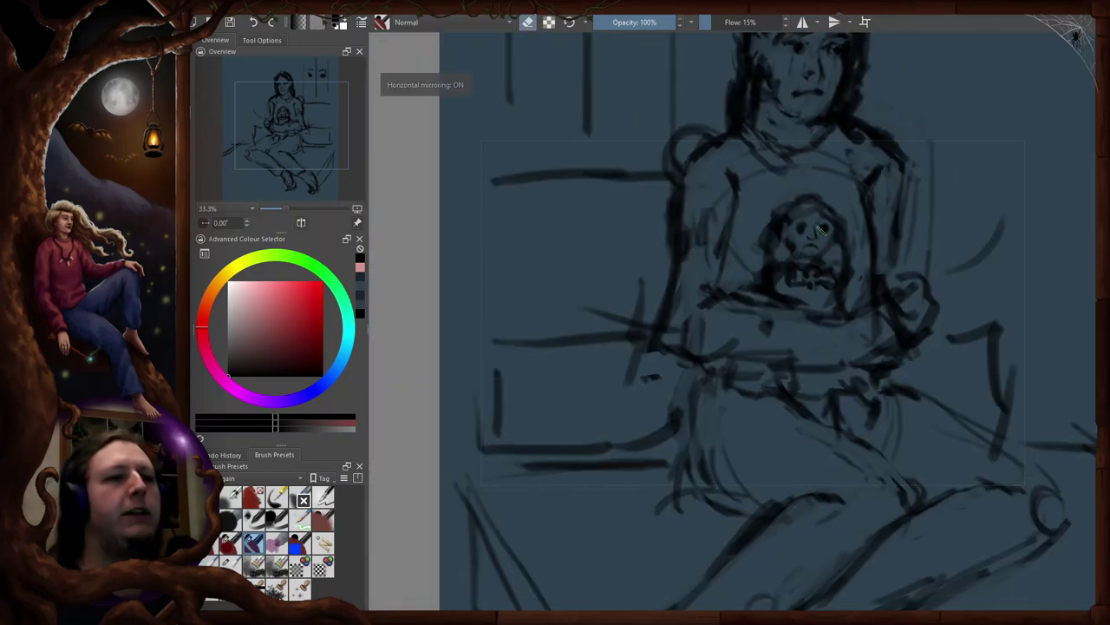
- Clean up the doll's face and darken the hair beside it, checking the whole sketch in mirrored view
{"action": "key", "text": "e"}
{"action": "mouse_move", "coordinate": [818, 216]}
{"action": "left_mouse_down"}
{"action": "mouse_move", "coordinate": [791, 233]}
{"action": "mouse_move", "coordinate": [796, 201]}
{"action": "mouse_move", "coordinate": [846, 232]}
{"action": "left_mouse_up"}
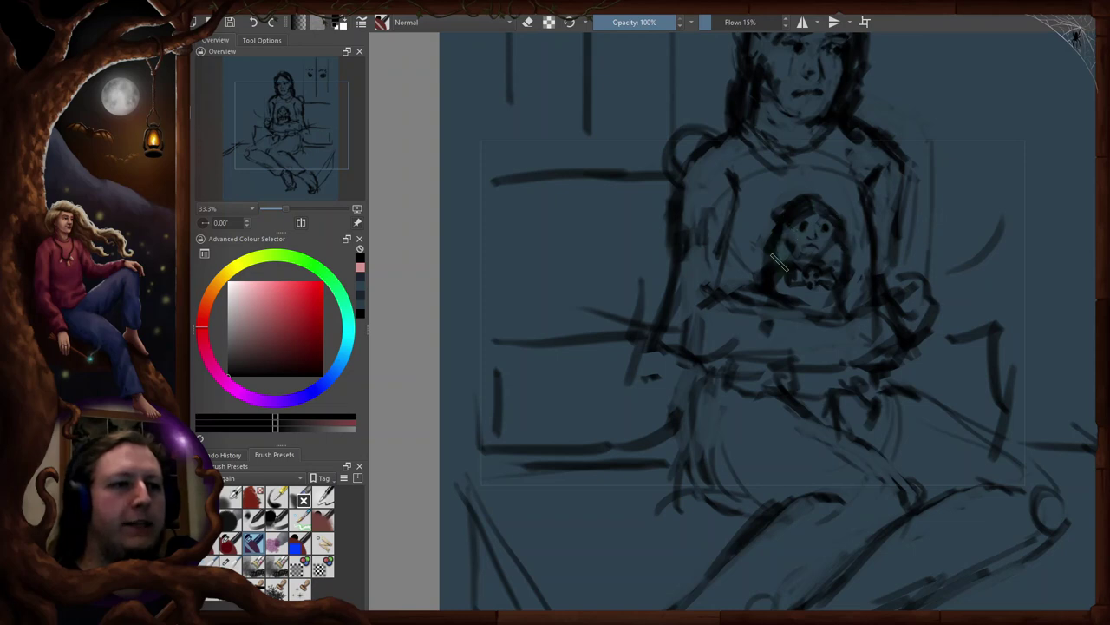
{"action": "key", "text": "e"}
{"action": "left_click_drag", "start_coordinate": [773, 273], "coordinate": [776, 212]}
{"action": "key", "text": "e"}
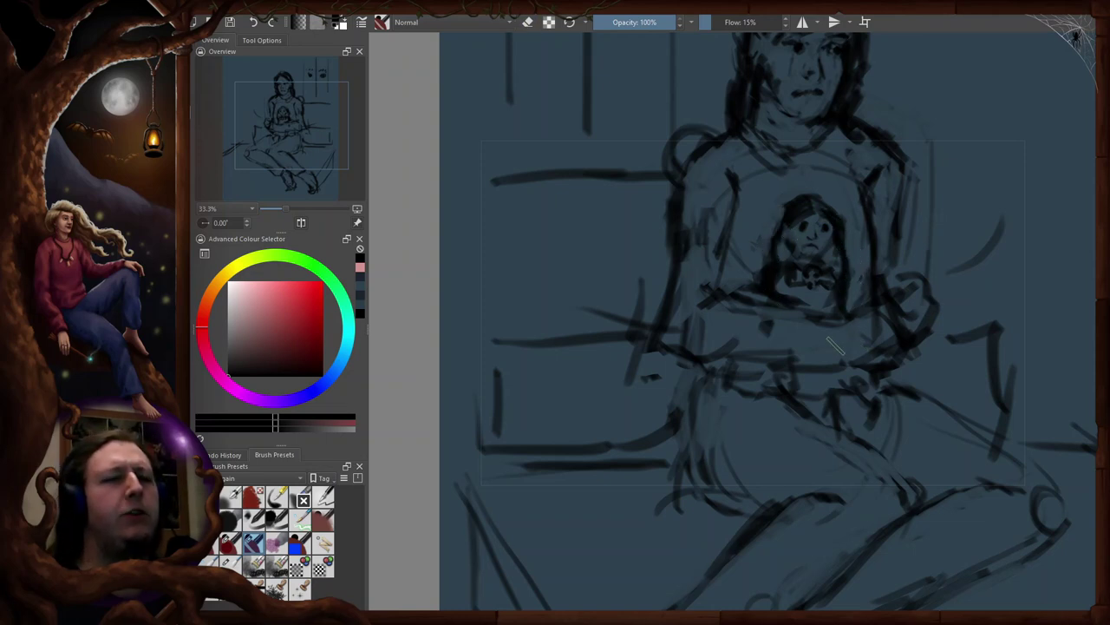
{"action": "left_click_drag", "start_coordinate": [815, 255], "coordinate": [813, 226]}
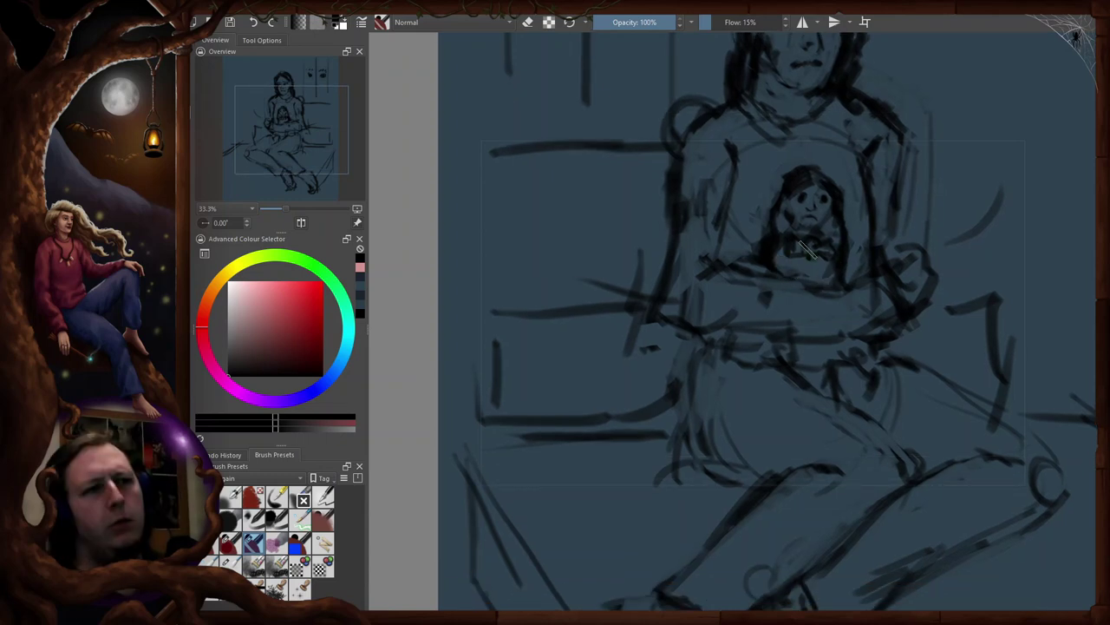
{"action": "key", "text": "e"}
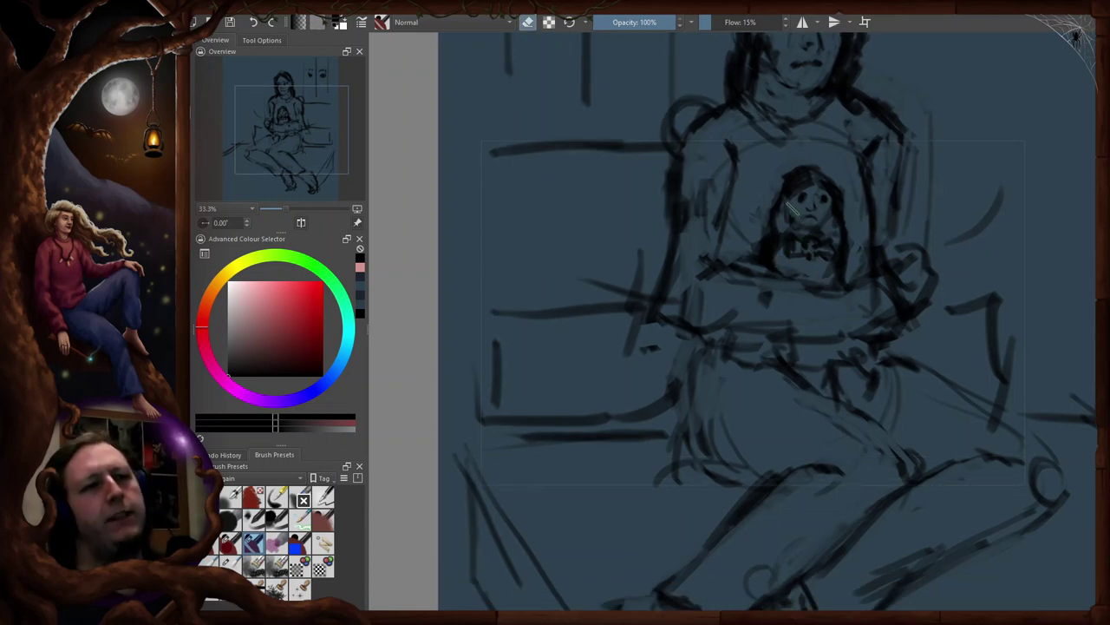
{"action": "key", "text": "e"}
{"action": "key", "text": "2"}
{"action": "key", "text": "m"}
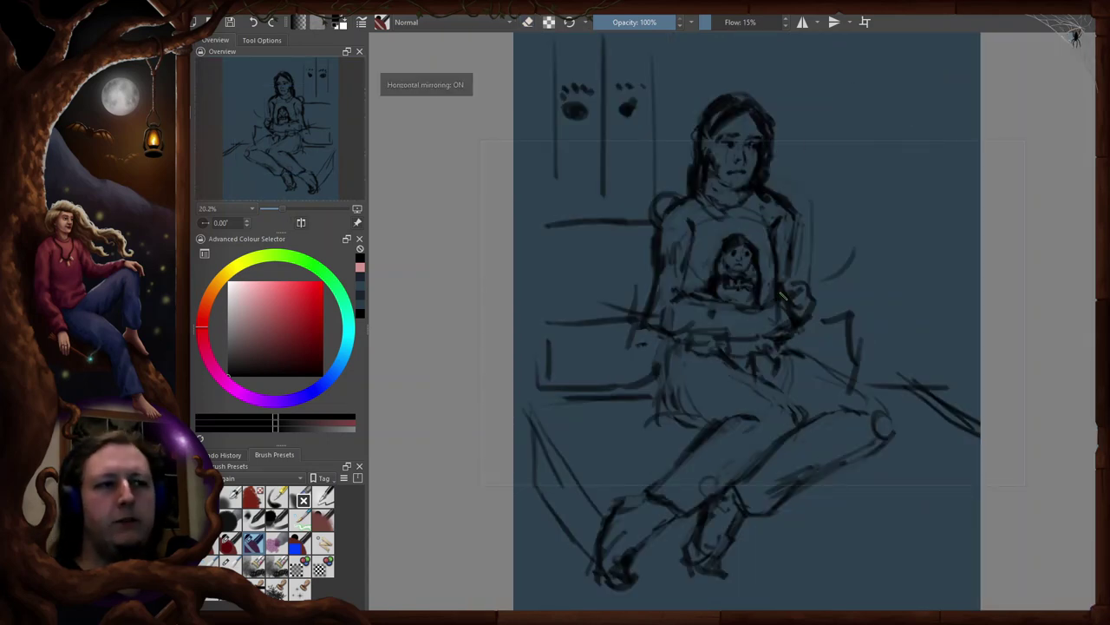
- Select the doll with a freehand outline, enlarge it and move it up against the figure's chest
{"action": "left_click_drag", "start_coordinate": [815, 251], "coordinate": [830, 303]}
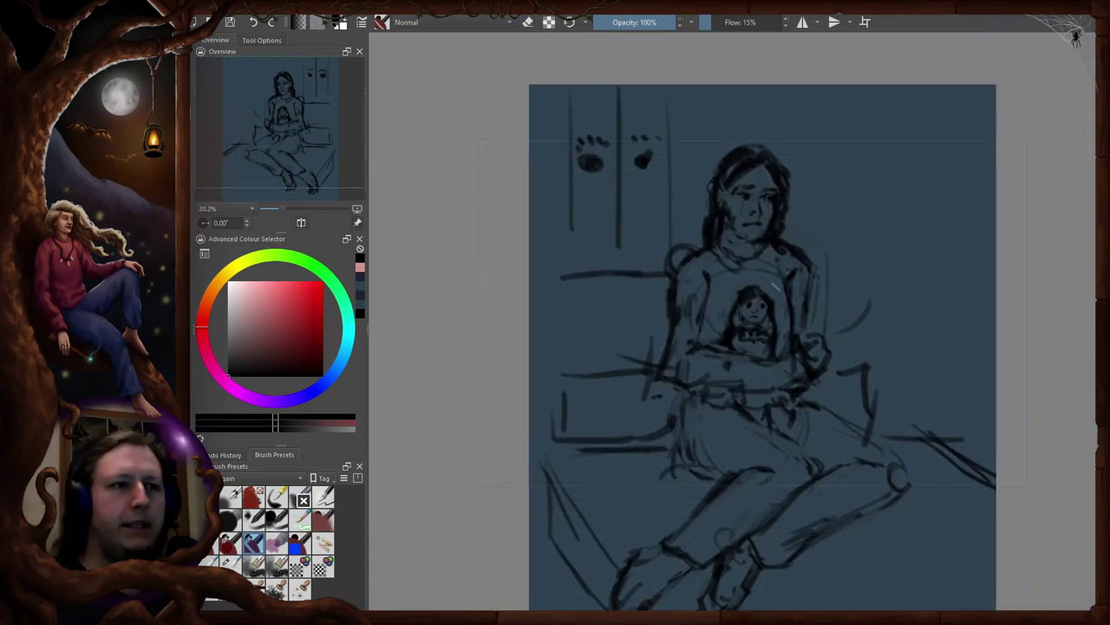
{"action": "mouse_move", "coordinate": [754, 285]}
{"action": "left_mouse_down"}
{"action": "mouse_move", "coordinate": [713, 331]}
{"action": "mouse_move", "coordinate": [652, 357]}
{"action": "mouse_move", "coordinate": [661, 391]}
{"action": "mouse_move", "coordinate": [748, 407]}
{"action": "mouse_move", "coordinate": [753, 280]}
{"action": "left_mouse_up"}
{"action": "key", "text": "t"}
{"action": "left_click_drag", "start_coordinate": [791, 335], "coordinate": [797, 319]}
{"action": "key", "text": "l"}
{"action": "key", "text": "ctrl+shift+a"}
{"action": "mouse_move", "coordinate": [763, 262]}
{"action": "left_mouse_down"}
{"action": "mouse_move", "coordinate": [789, 296]}
{"action": "mouse_move", "coordinate": [776, 267]}
{"action": "mouse_move", "coordinate": [818, 237]}
{"action": "mouse_move", "coordinate": [785, 270]}
{"action": "mouse_move", "coordinate": [803, 248]}
{"action": "left_mouse_up"}
{"action": "key", "text": "ctrl+t"}
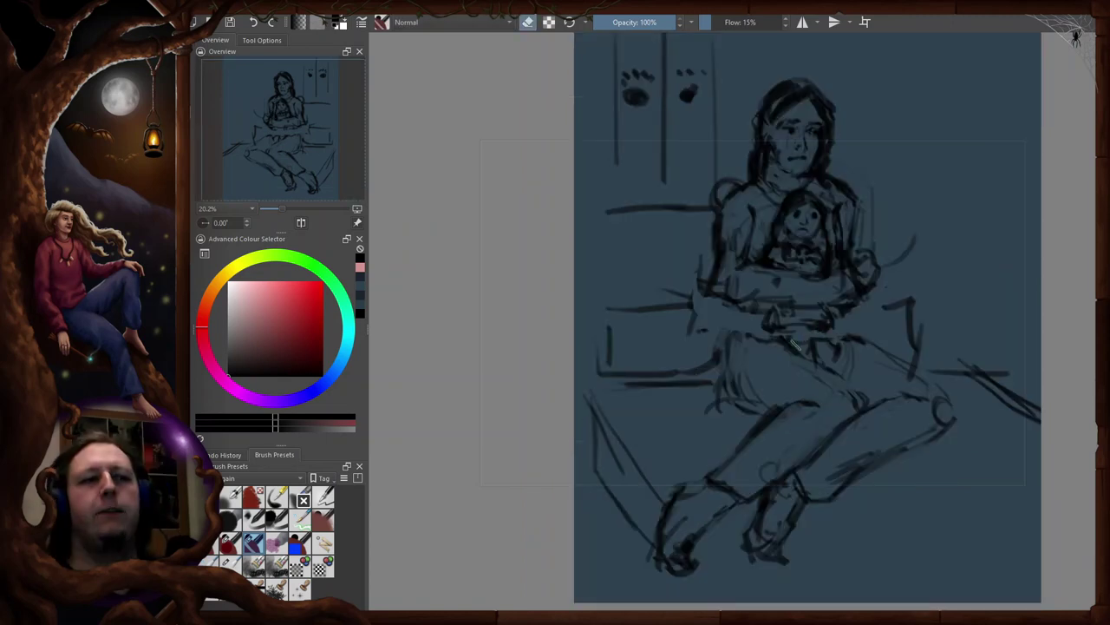
- Redraw the figure's forearms and hands so they wrap around the enlarged doll's lower body
{"action": "key", "text": "e"}
{"action": "key", "text": "e"}
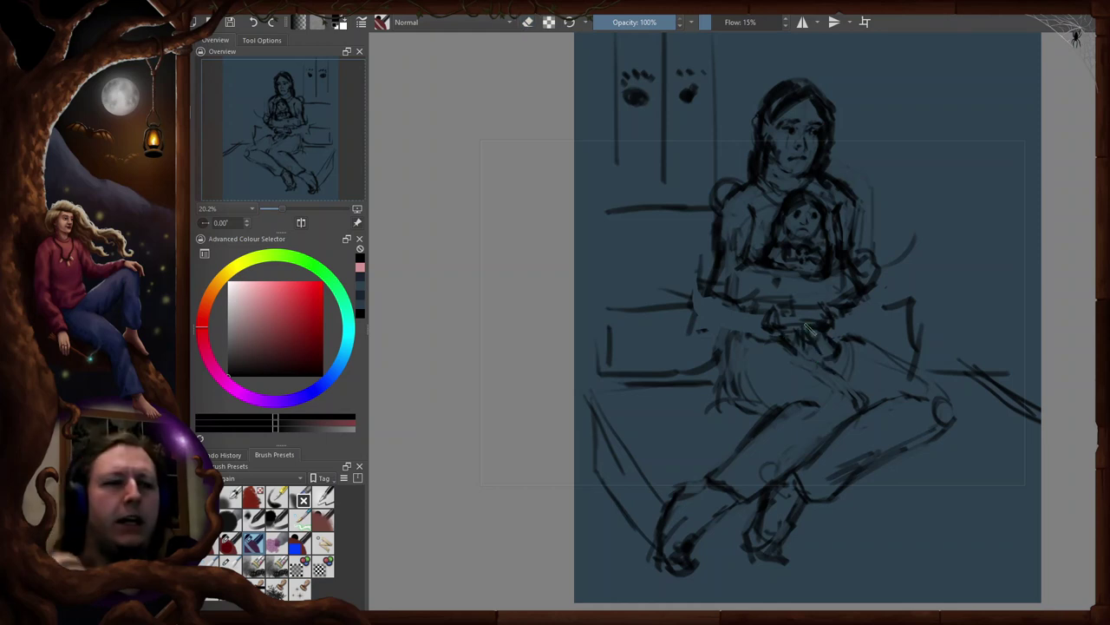
{"action": "key", "text": "e"}
{"action": "key", "text": "e"}
{"action": "mouse_move", "coordinate": [774, 259]}
{"action": "left_mouse_down"}
{"action": "mouse_move", "coordinate": [755, 287]}
{"action": "mouse_move", "coordinate": [771, 268]}
{"action": "left_mouse_up"}
{"action": "key", "text": "e"}
{"action": "key", "text": "e"}
{"action": "key", "text": "e"}
{"action": "key", "text": "e"}
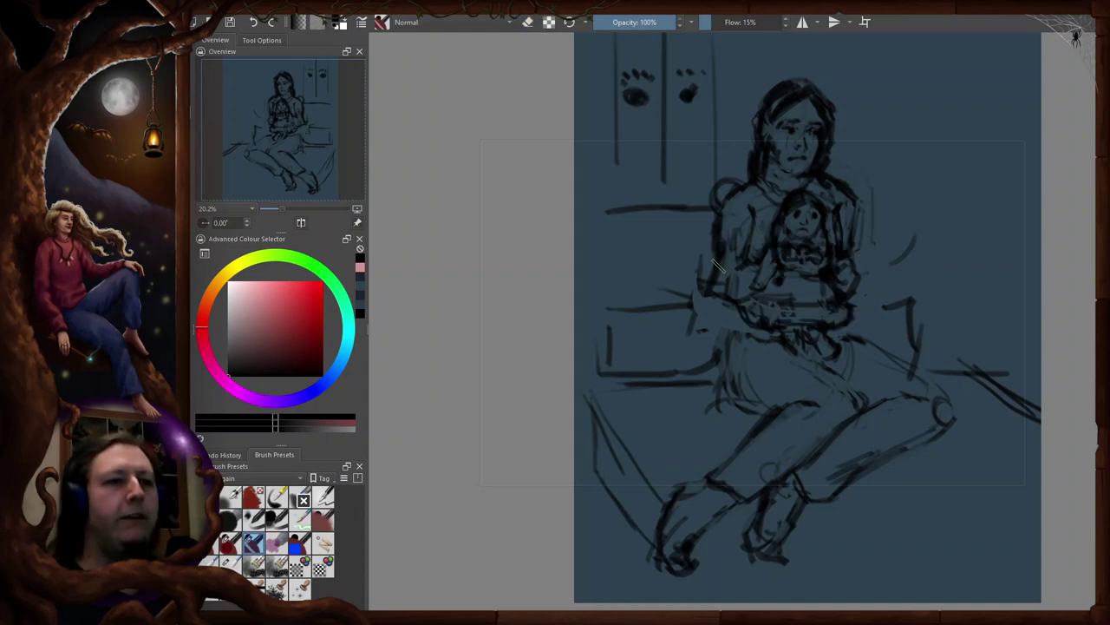
- Erase the stray outer lines around the arm and elbow on the window side, checking in mirrored view
{"action": "key", "text": "e"}
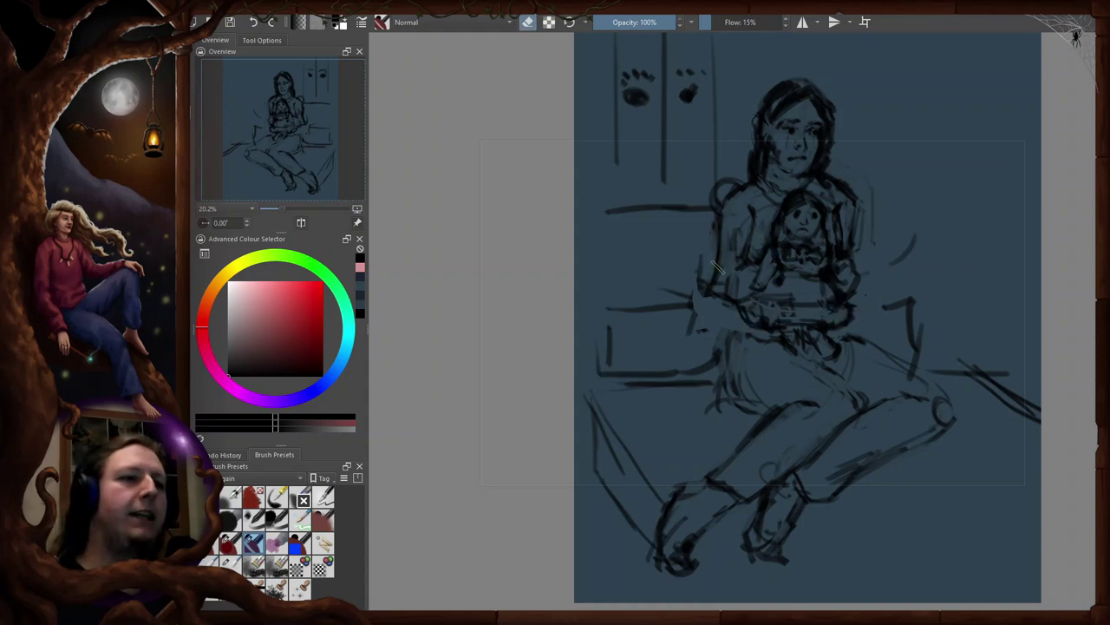
{"action": "key", "text": "m"}
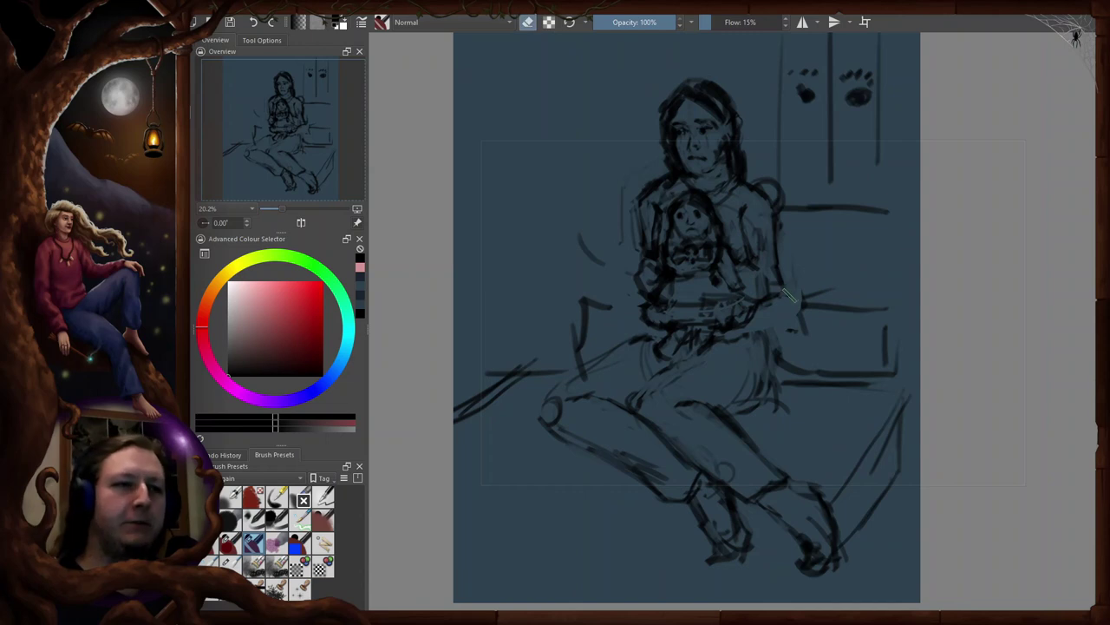
{"action": "key", "text": "m"}
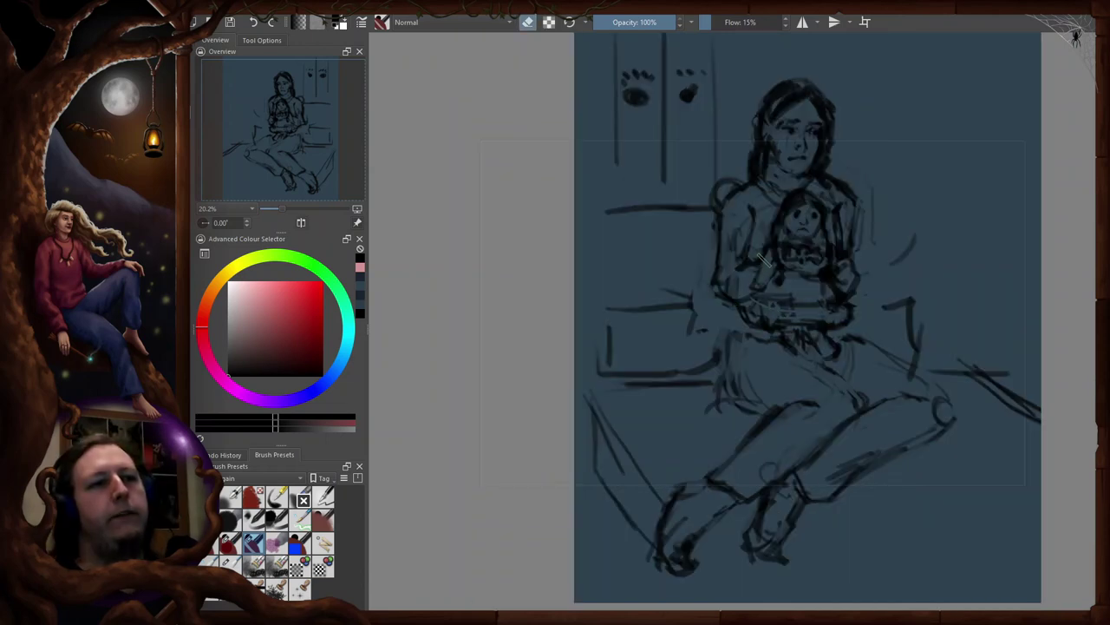
- Draw tear streaks down the figure's cheeks and thicken the hair beside the face
{"action": "key", "text": "e"}
{"action": "key", "text": "e"}
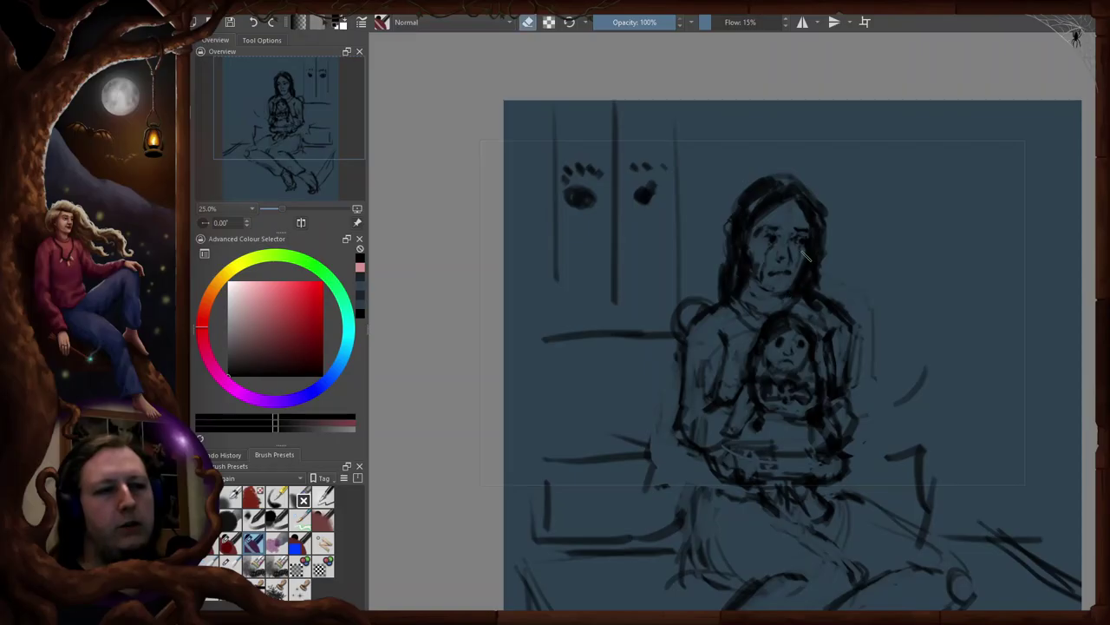
{"action": "key", "text": "e"}
{"action": "left_click_drag", "start_coordinate": [775, 327], "coordinate": [822, 230]}
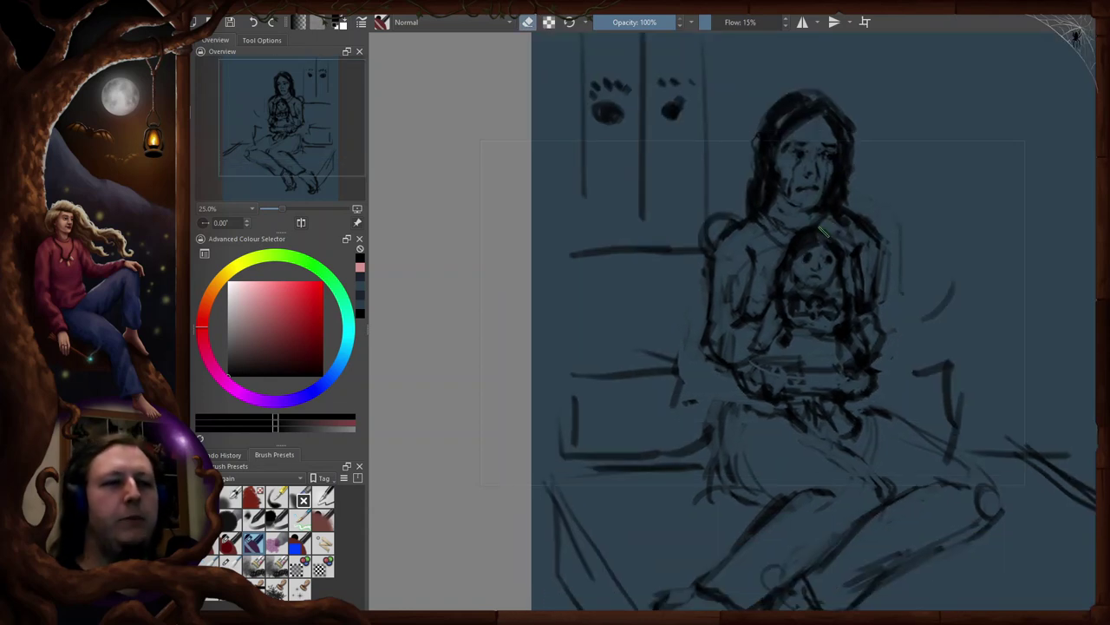
{"action": "left_click_drag", "start_coordinate": [817, 330], "coordinate": [831, 248]}
{"action": "left_click_drag", "start_coordinate": [830, 299], "coordinate": [809, 289]}
{"action": "key", "text": "e"}
{"action": "key", "text": "e"}
{"action": "key", "text": "e"}
- Sketch a tilted rectangular music player on the couch beside the figure, with two earbuds and a cord
{"action": "left_click_drag", "start_coordinate": [628, 425], "coordinate": [652, 399]}
{"action": "left_click_drag", "start_coordinate": [684, 404], "coordinate": [657, 443]}
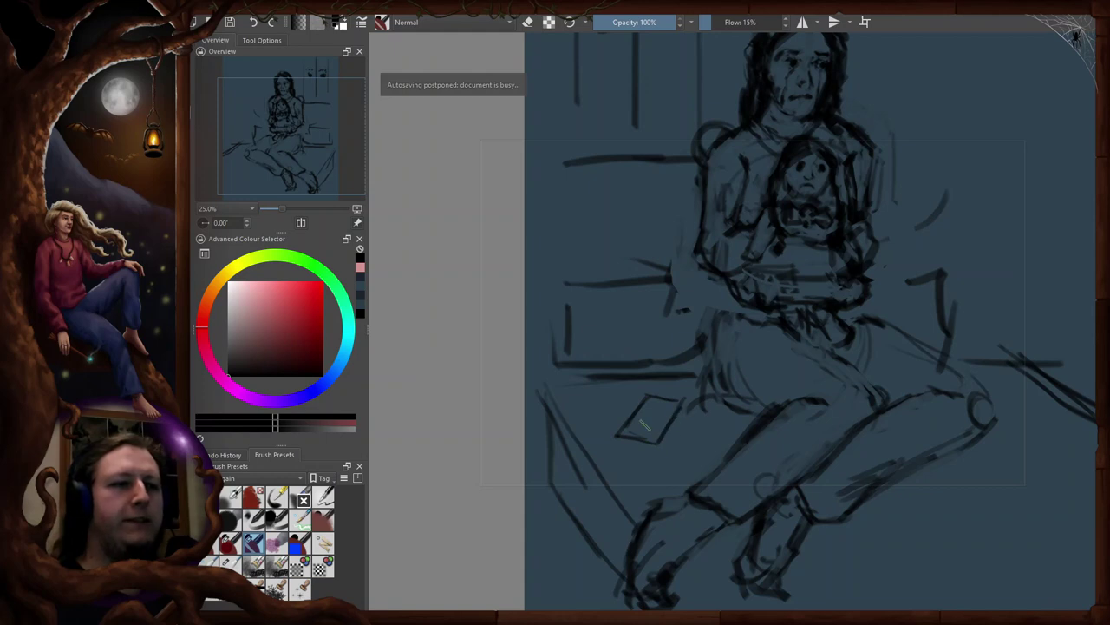
{"action": "left_click", "coordinate": [600, 396]}
{"action": "mouse_move", "coordinate": [597, 400]}
{"action": "left_mouse_down"}
{"action": "mouse_move", "coordinate": [623, 404]}
{"action": "mouse_move", "coordinate": [581, 411]}
{"action": "mouse_move", "coordinate": [599, 419]}
{"action": "mouse_move", "coordinate": [652, 384]}
{"action": "mouse_move", "coordinate": [676, 394]}
{"action": "left_mouse_up"}
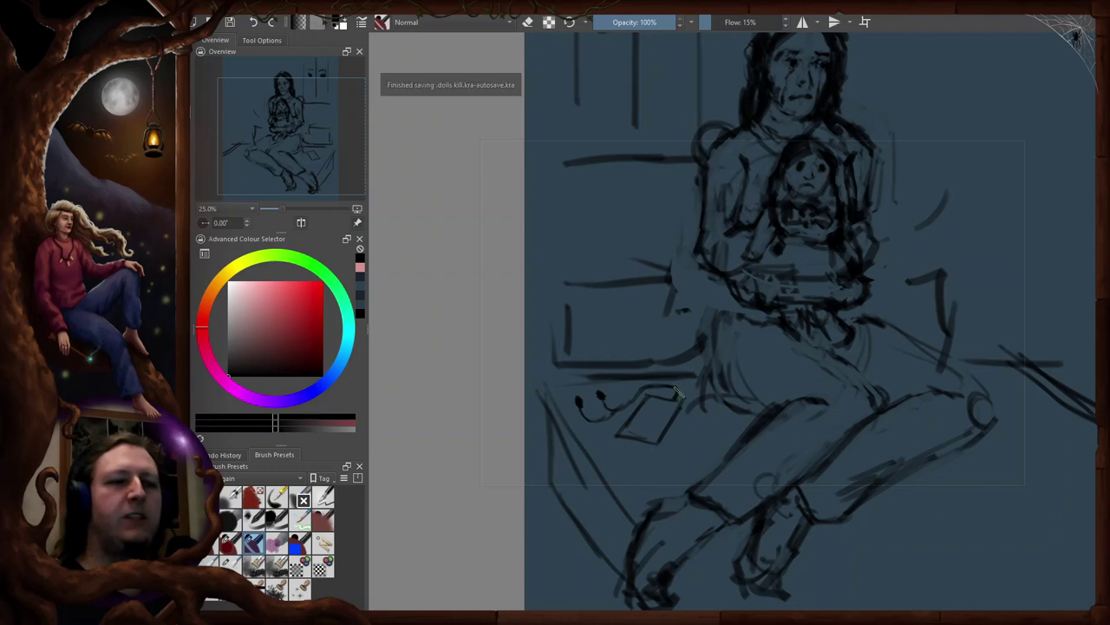
- Give the music player visible thickness and add a screen and controls to its face
{"action": "key", "text": "e"}
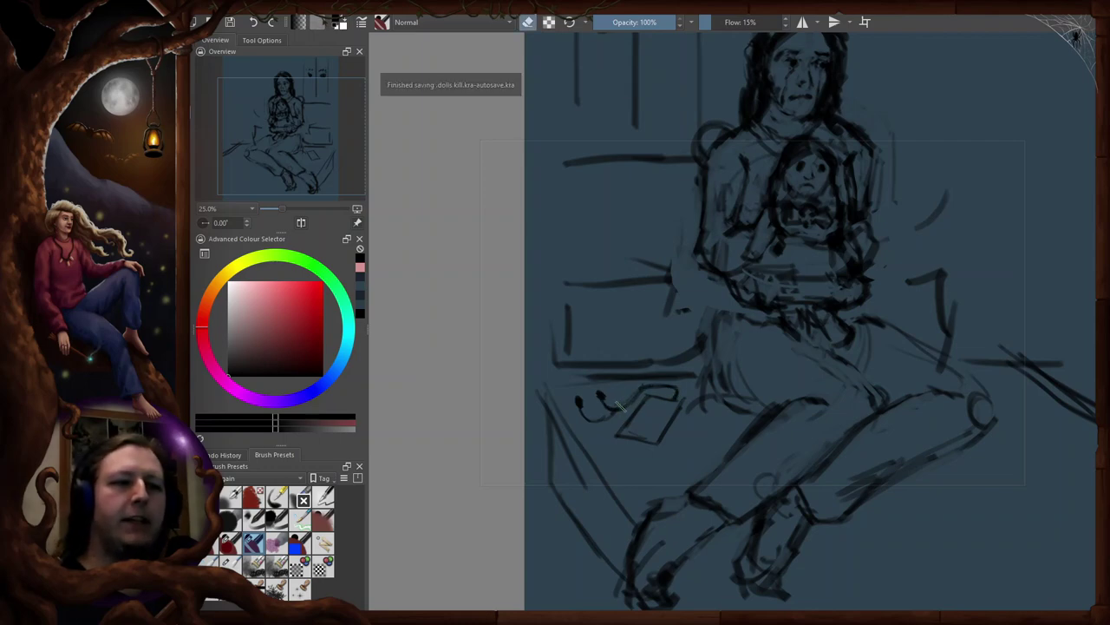
{"action": "key", "text": "e"}
{"action": "mouse_move", "coordinate": [615, 409]}
{"action": "left_mouse_down"}
{"action": "mouse_move", "coordinate": [641, 385]}
{"action": "mouse_move", "coordinate": [636, 392]}
{"action": "mouse_move", "coordinate": [671, 385]}
{"action": "mouse_move", "coordinate": [664, 436]}
{"action": "left_mouse_up"}
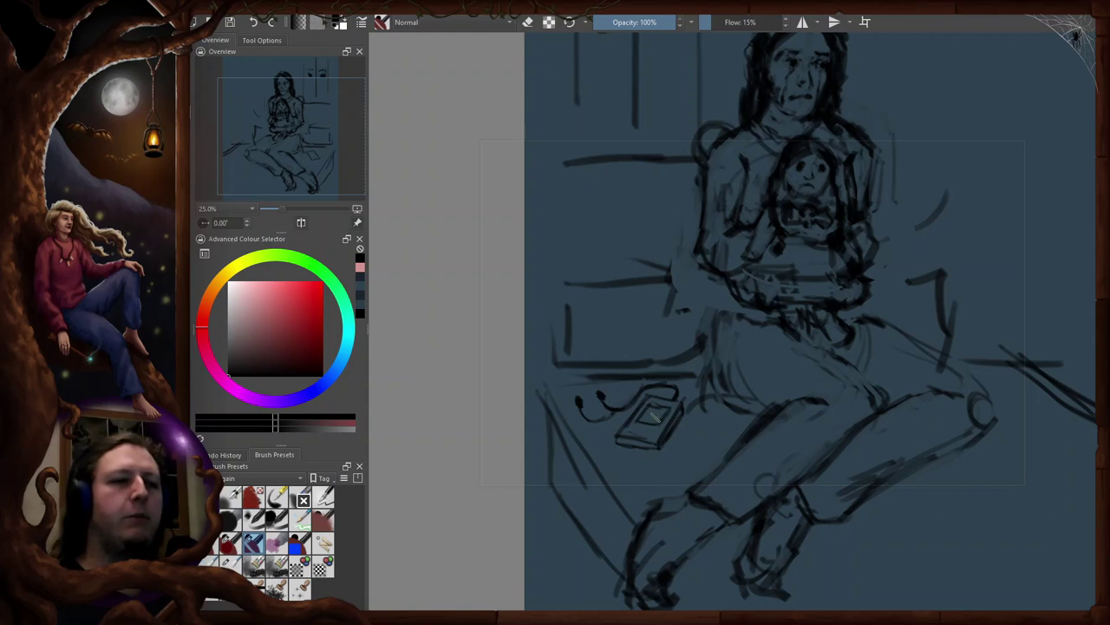
{"action": "mouse_move", "coordinate": [657, 419]}
{"action": "left_mouse_down"}
{"action": "mouse_move", "coordinate": [637, 429]}
{"action": "mouse_move", "coordinate": [661, 438]}
{"action": "left_mouse_up"}
{"action": "key", "text": "e"}
{"action": "key", "text": "e"}
{"action": "key", "text": "e"}
{"action": "key", "text": "e"}
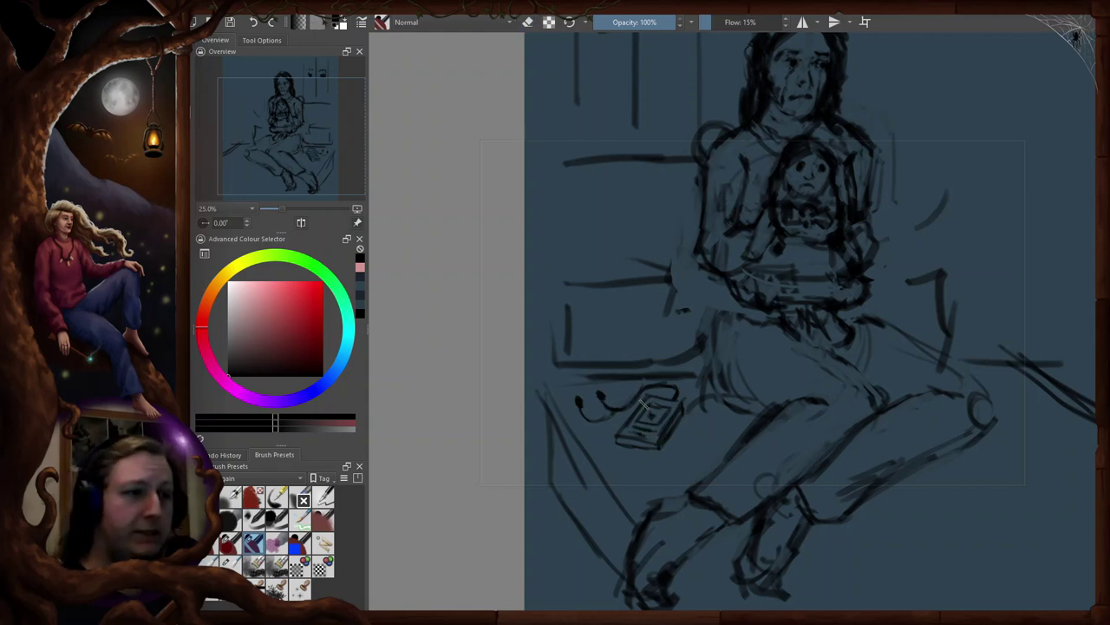
- Erase the middle of the earphone cord and redraw it as a tangle of loops
{"action": "key", "text": "e"}
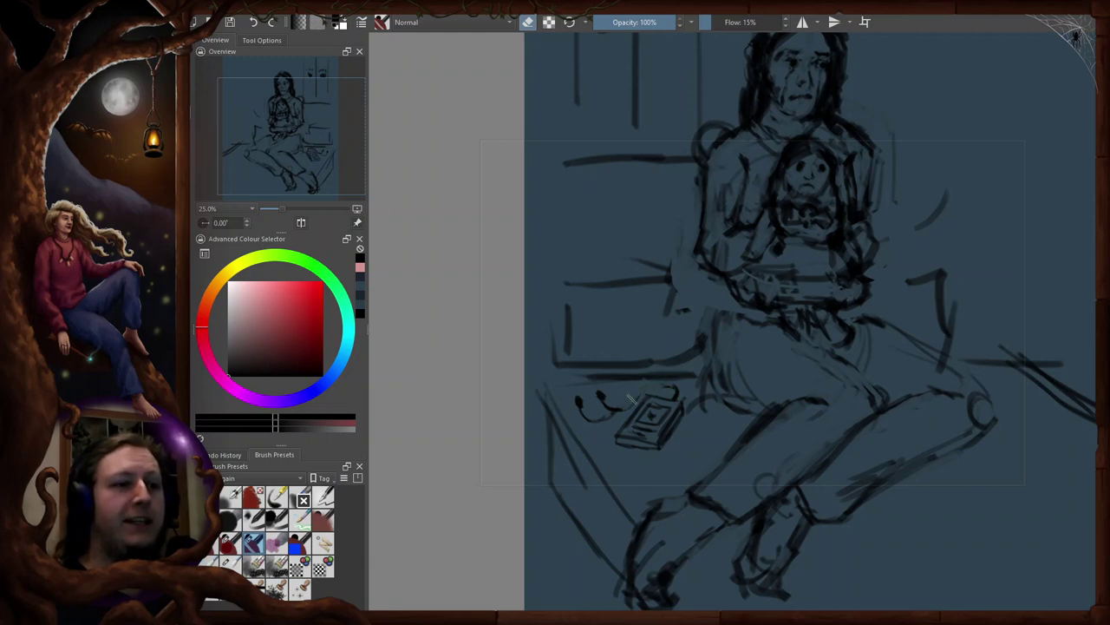
{"action": "key", "text": "e"}
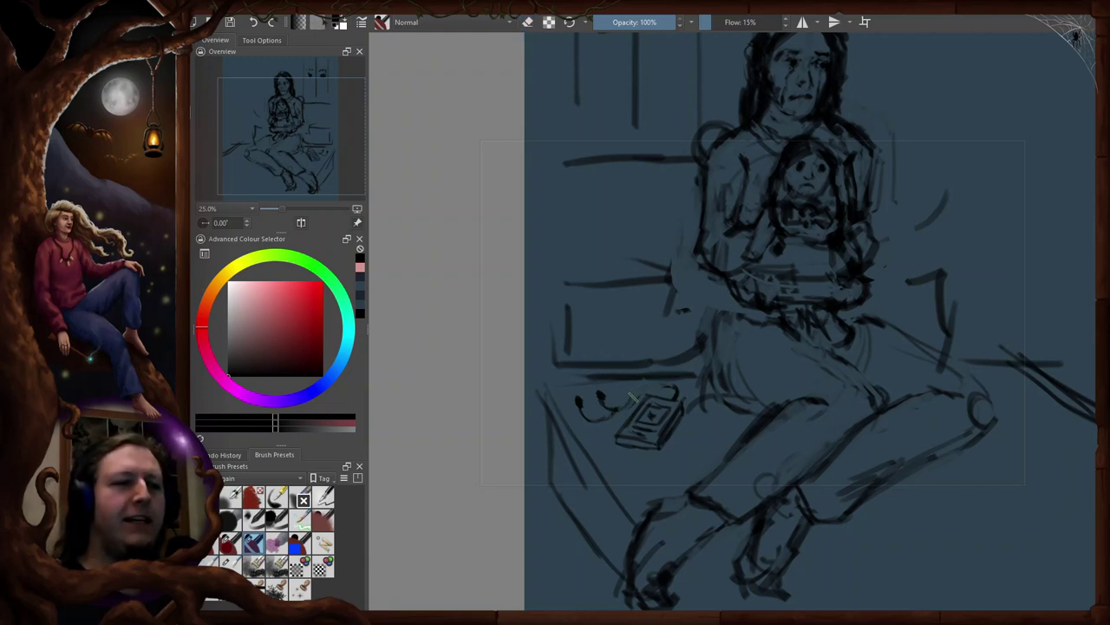
{"action": "mouse_move", "coordinate": [637, 403]}
{"action": "left_mouse_down"}
{"action": "mouse_move", "coordinate": [627, 392]}
{"action": "mouse_move", "coordinate": [678, 395]}
{"action": "left_mouse_up"}
{"action": "key", "text": "e"}
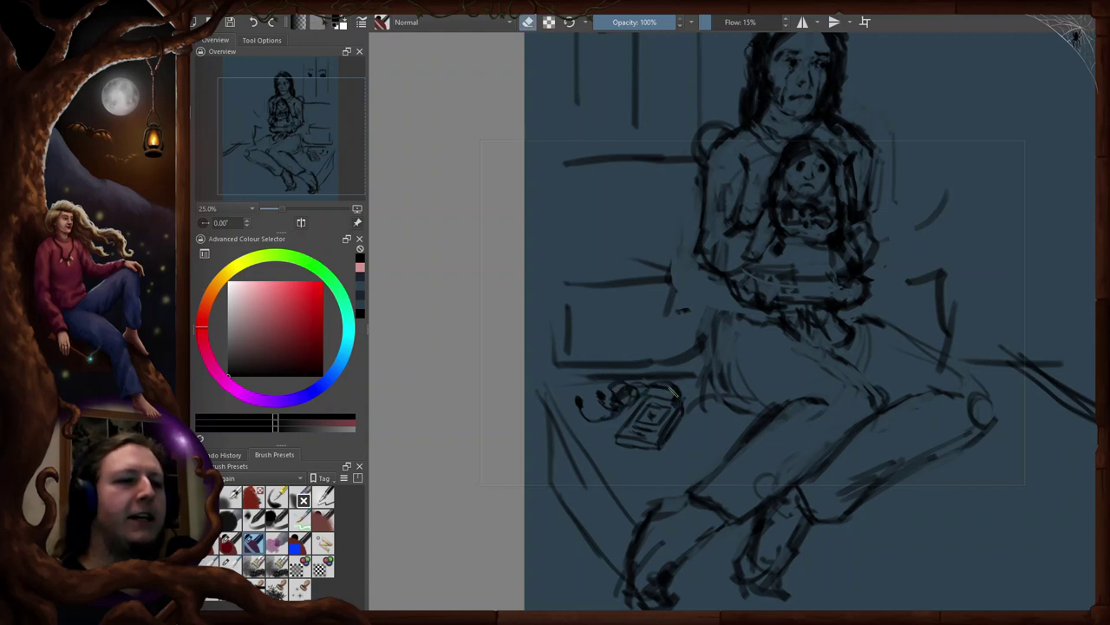
- Rework the cord's end into a rounded loop meeting the music player, alternating between drawing and erasing
{"action": "key", "text": "e"}
{"action": "key", "text": "e"}
{"action": "key", "text": "e"}
{"action": "key", "text": "e"}
{"action": "key", "text": "e"}
{"action": "key", "text": "e"}
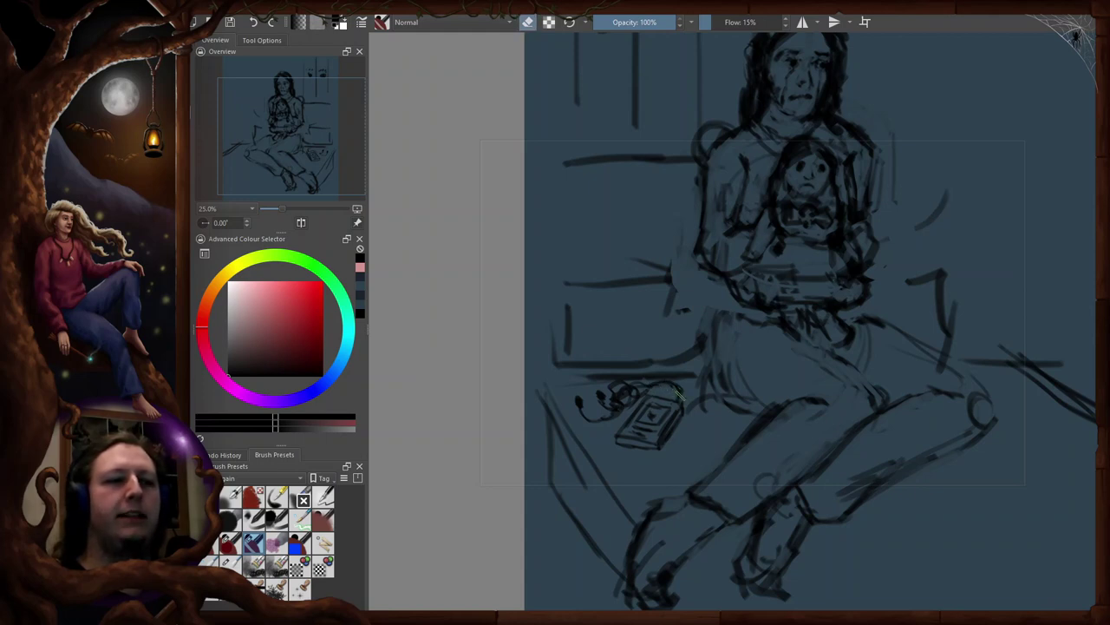
{"action": "key", "text": "e"}
{"action": "key", "text": "e"}
{"action": "key", "text": "e"}
{"action": "key", "text": "e"}
{"action": "key", "text": "e"}
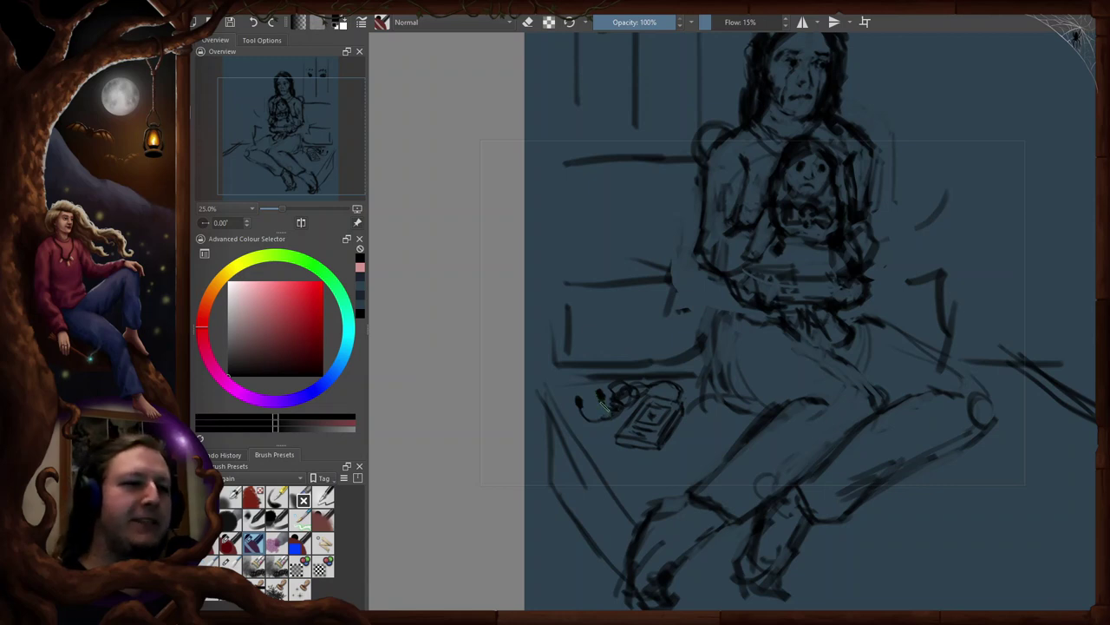
{"action": "key", "text": "e"}
{"action": "key", "text": "e"}
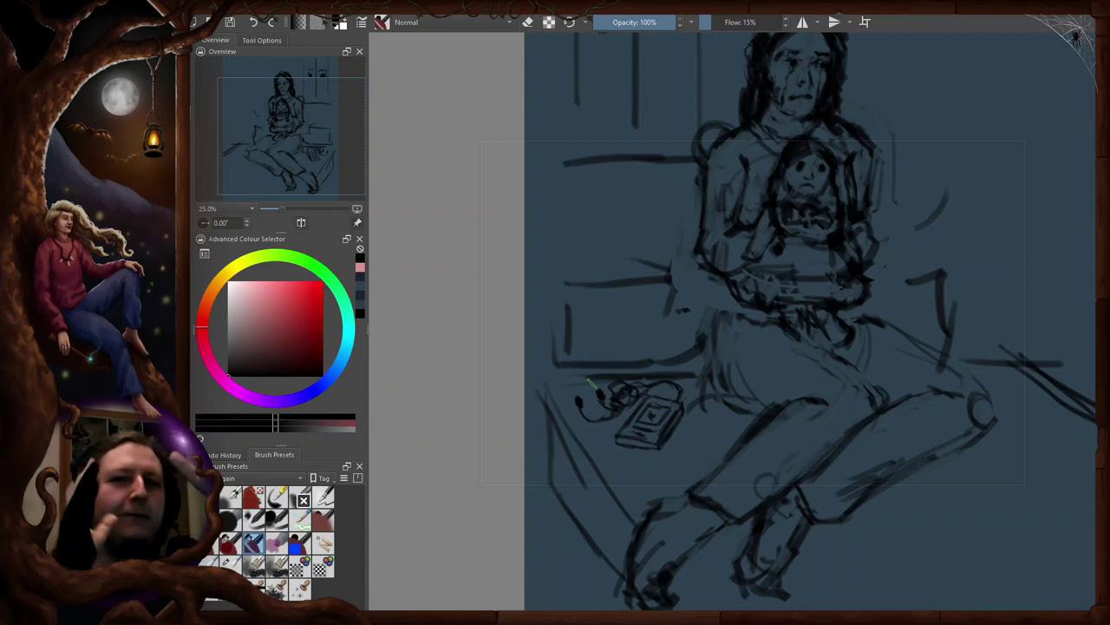
- Refine the earbuds and tangled cord in mirrored view
{"action": "key", "text": "e"}
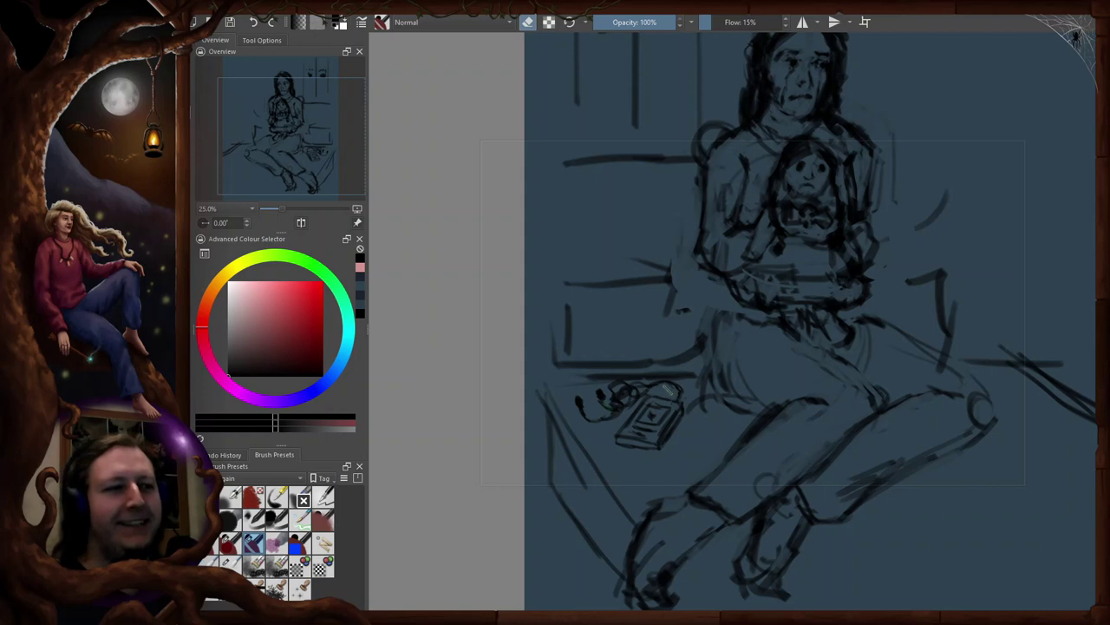
{"action": "key", "text": "m"}
{"action": "key", "text": "e"}
{"action": "key", "text": "e"}
{"action": "key", "text": "e"}
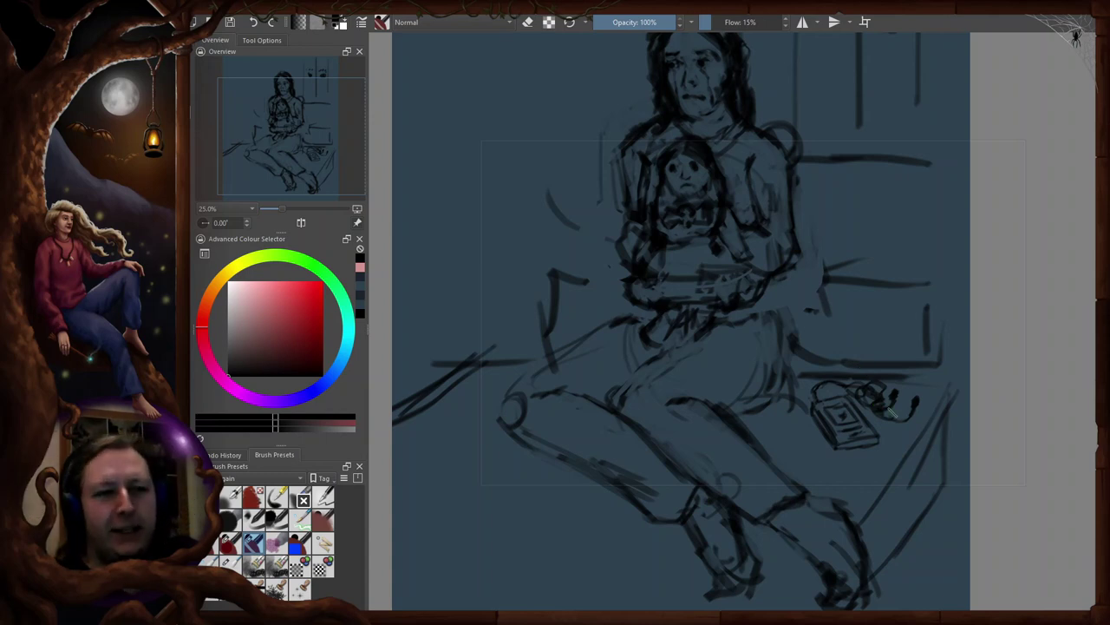
{"action": "key", "text": "e"}
{"action": "key", "text": "e"}
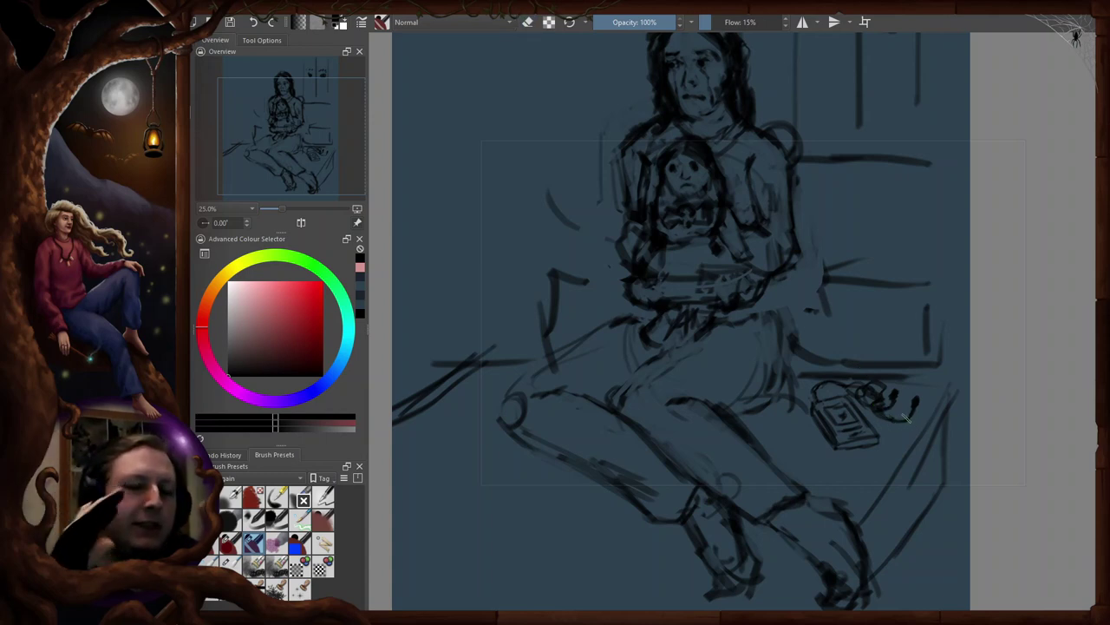
{"action": "key", "text": "e"}
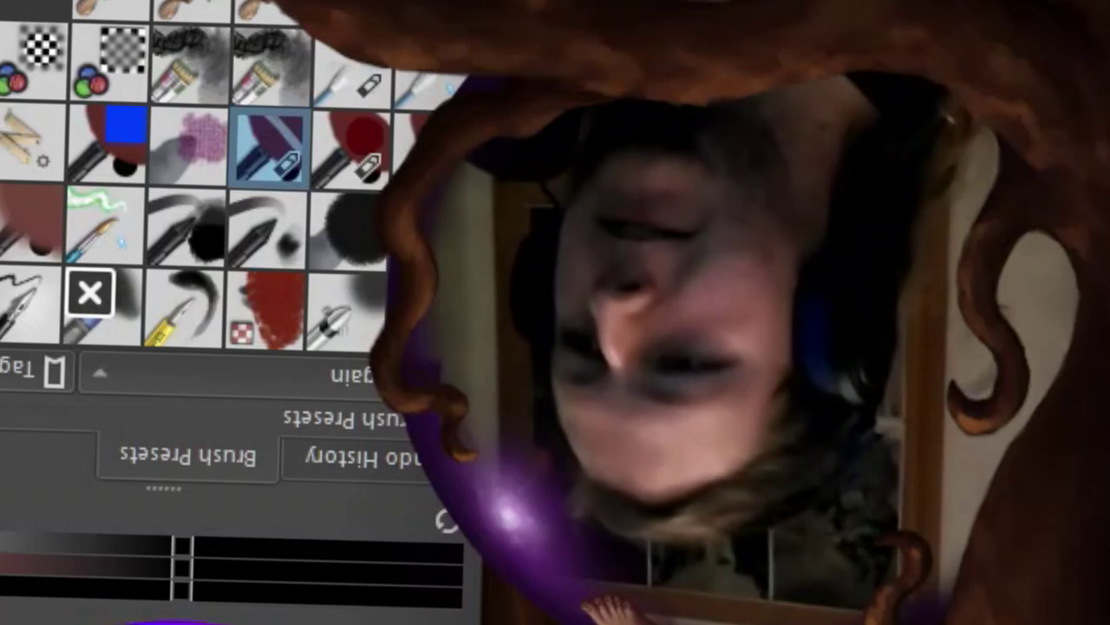
- Sketch the couch cushions on the side opposite the music player and extend the couch's front edge
{"action": "key", "text": "e"}
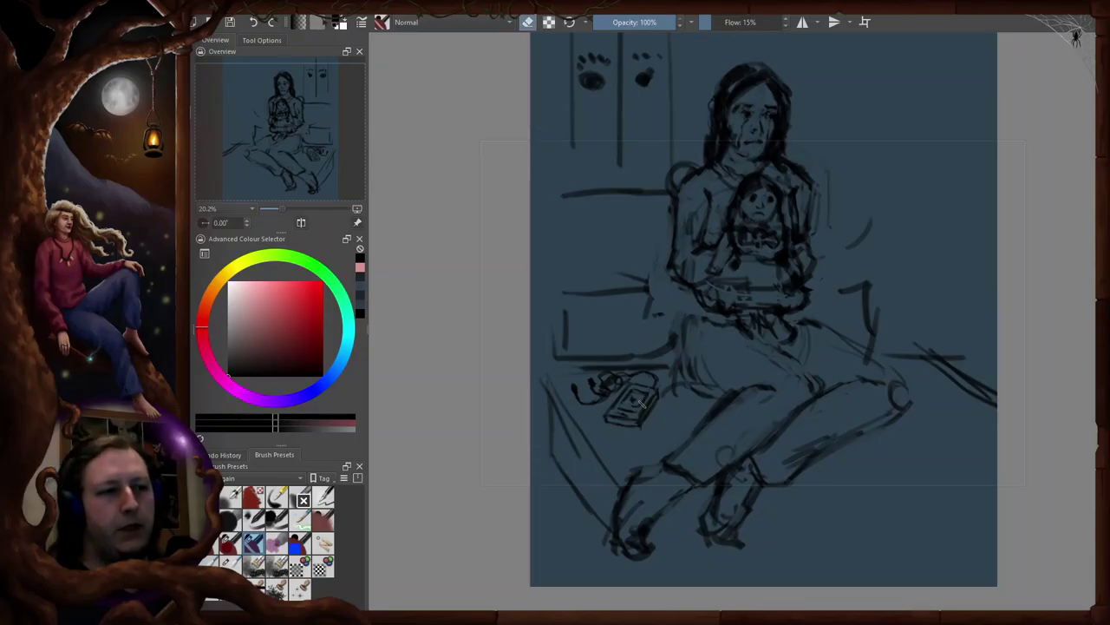
{"action": "key", "text": "e"}
{"action": "key", "text": "e"}
{"action": "key", "text": "e"}
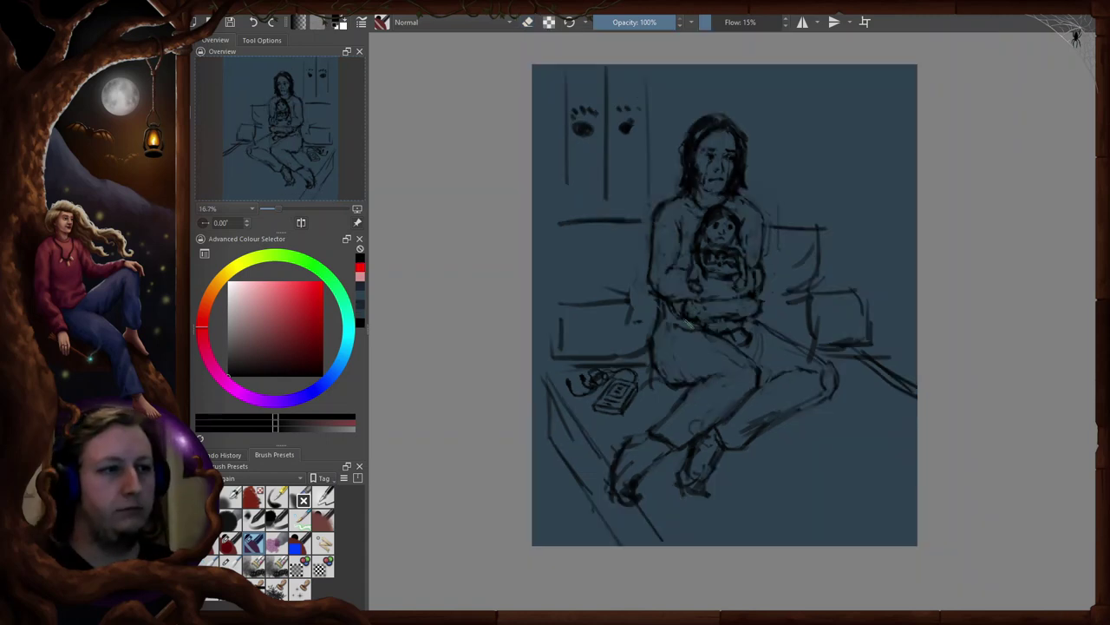
- Touch up the forearms clasped around the doll, comparing the figure in normal and mirrored view
{"action": "key", "text": "e"}
{"action": "key", "text": "e"}
{"action": "key", "text": "e"}
{"action": "key", "text": "e"}
{"action": "key", "text": "e"}
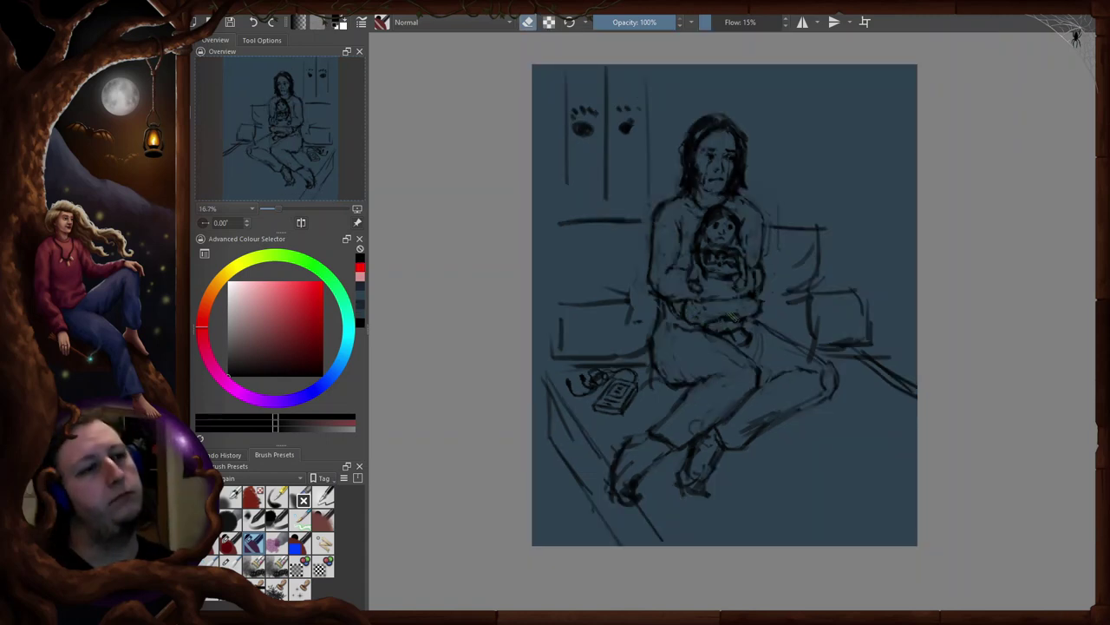
{"action": "key", "text": "e"}
{"action": "key", "text": "e"}
{"action": "key", "text": "m"}
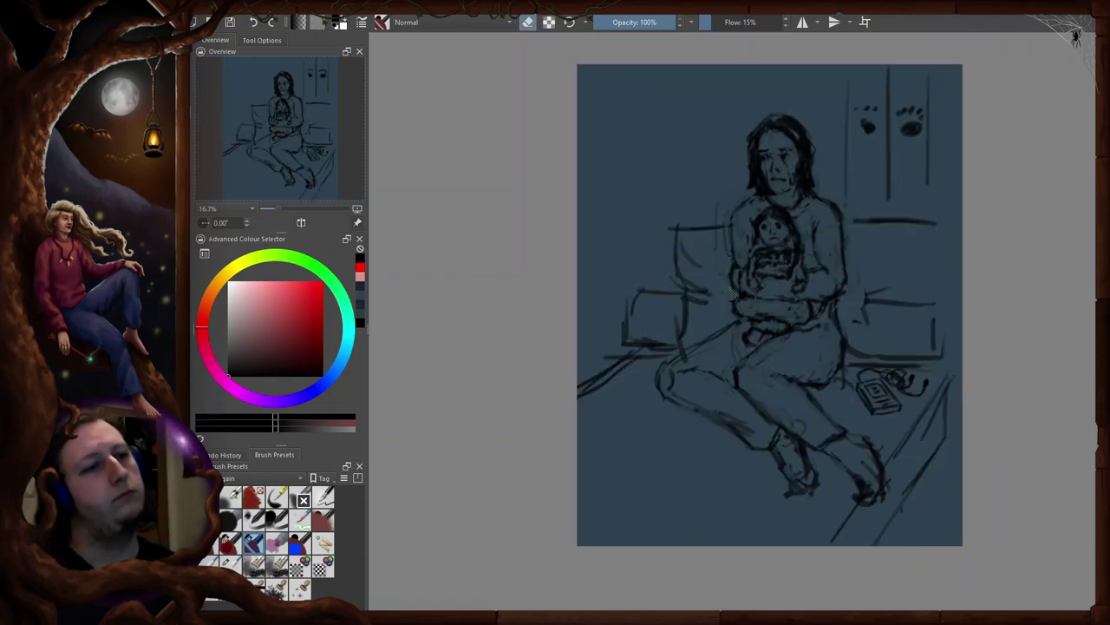
{"action": "key", "text": "e"}
{"action": "key", "text": "m"}
- Select the upper arm on the window side and transform it to sit closer to the torso
{"action": "mouse_move", "coordinate": [686, 219]}
{"action": "left_mouse_down"}
{"action": "mouse_move", "coordinate": [648, 293]}
{"action": "mouse_move", "coordinate": [681, 267]}
{"action": "left_mouse_up"}
{"action": "key", "text": "ctrl+t"}
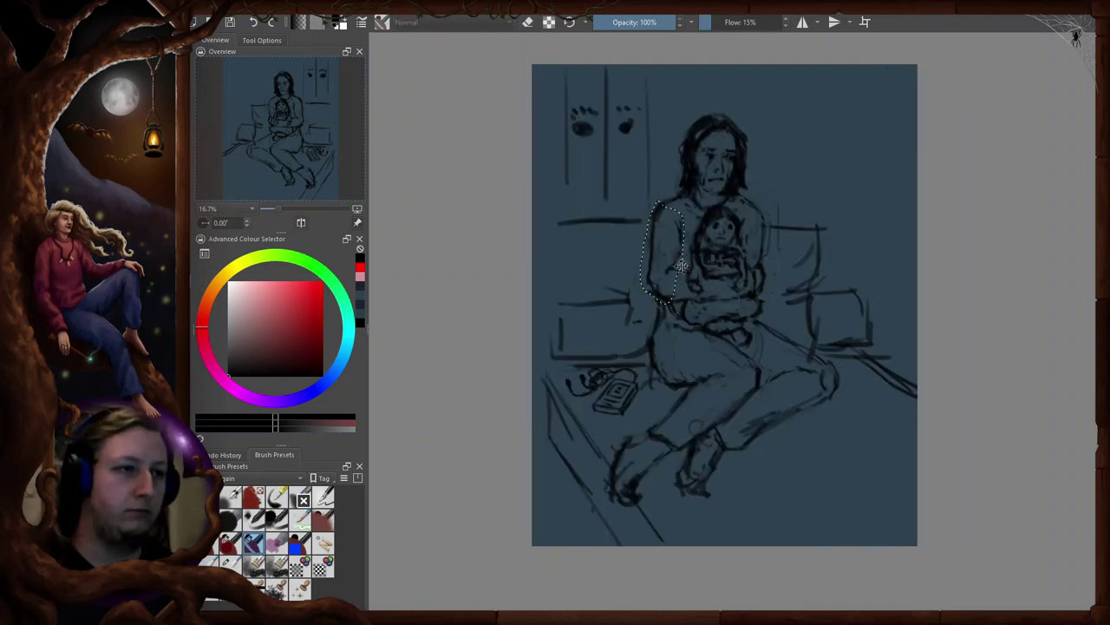
{"action": "left_click_drag", "start_coordinate": [752, 318], "coordinate": [782, 299]}
{"action": "left_click_drag", "start_coordinate": [703, 299], "coordinate": [691, 294]}
{"action": "key", "text": "Return"}
{"action": "key", "text": "ctrl+shift+a"}
- Redraw the shoulder and outer sleeve line of the adjusted arm, erasing leftover strokes
{"action": "key", "text": "b"}
{"action": "key", "text": "e"}
{"action": "key", "text": "e"}
{"action": "key", "text": "e"}
{"action": "mouse_move", "coordinate": [658, 213]}
{"action": "left_mouse_down"}
{"action": "mouse_move", "coordinate": [684, 197]}
{"action": "mouse_move", "coordinate": [654, 253]}
{"action": "mouse_move", "coordinate": [661, 243]}
{"action": "left_mouse_up"}
{"action": "key", "text": "e"}
{"action": "key", "text": "e"}
- Refine the inner and outer contours of the adjusted upper arm, working partly in mirrored view
{"action": "key", "text": "m"}
{"action": "key", "text": "e"}
{"action": "left_click_drag", "start_coordinate": [837, 238], "coordinate": [830, 272]}
{"action": "key", "text": "e"}
{"action": "left_click_drag", "start_coordinate": [814, 217], "coordinate": [814, 251]}
{"action": "key", "text": "e"}
{"action": "key", "text": "e"}
{"action": "key", "text": "e"}
{"action": "key", "text": "e"}
{"action": "key", "text": "m"}
{"action": "key", "text": "e"}
{"action": "key", "text": "e"}
{"action": "key", "text": "e"}
{"action": "key", "text": "e"}
{"action": "key", "text": "e"}
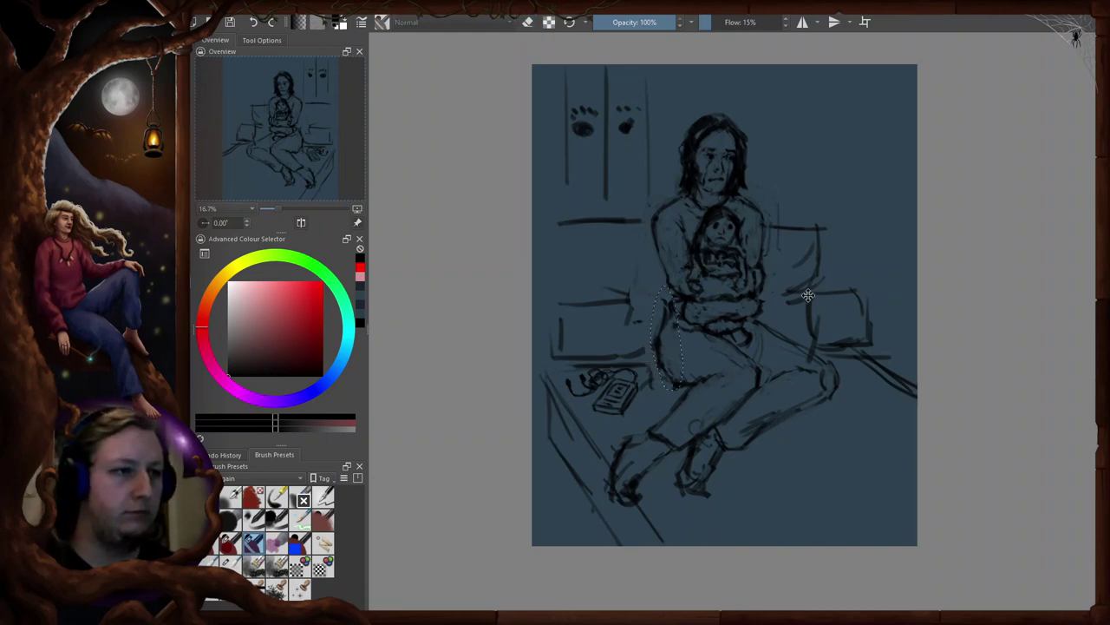
- Refine the hip and outer thigh contour beside the music player, drawing and erasing strokes in normal and mirrored view
{"action": "key", "text": "m"}
{"action": "key", "text": "e"}
{"action": "key", "text": "e"}
{"action": "key", "text": "e"}
{"action": "key", "text": "e"}
{"action": "key", "text": "e"}
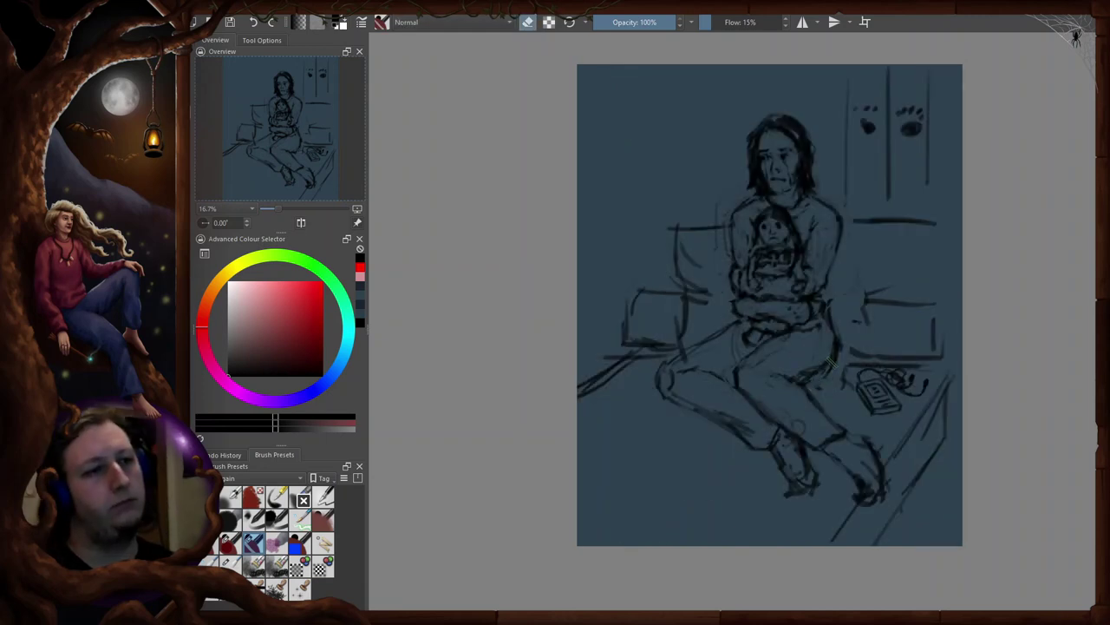
{"action": "key", "text": "m"}
{"action": "key", "text": "e"}
{"action": "scroll", "coordinate": [815, 217], "scroll_direction": "down", "scroll_amount": 1}
- Transform the seated figure with a slight rotation and shift on the couch, checking its balance in mirrored view
{"action": "key", "text": "ctrl+t"}
{"action": "key", "text": "m"}
{"action": "left_click_drag", "start_coordinate": [889, 265], "coordinate": [885, 238]}
{"action": "key", "text": "m"}
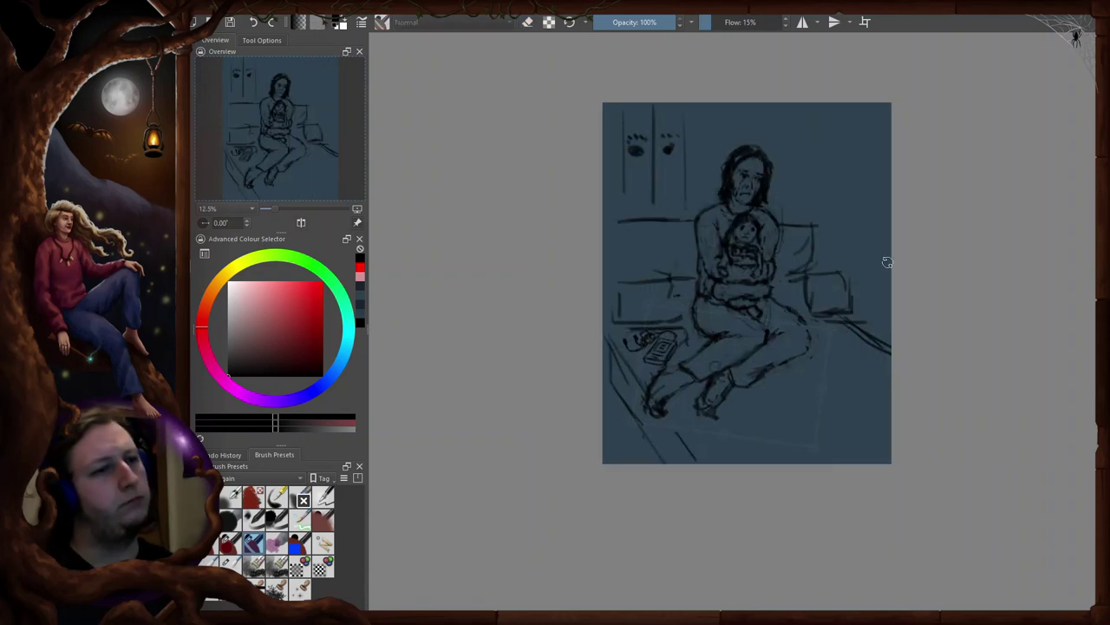
{"action": "key", "text": "b"}
{"action": "mouse_move", "coordinate": [659, 368]}
{"action": "left_mouse_down"}
{"action": "mouse_move", "coordinate": [697, 344]}
{"action": "mouse_move", "coordinate": [694, 217]}
{"action": "mouse_move", "coordinate": [792, 154]}
{"action": "mouse_move", "coordinate": [780, 230]}
{"action": "mouse_move", "coordinate": [807, 346]}
{"action": "left_mouse_up"}
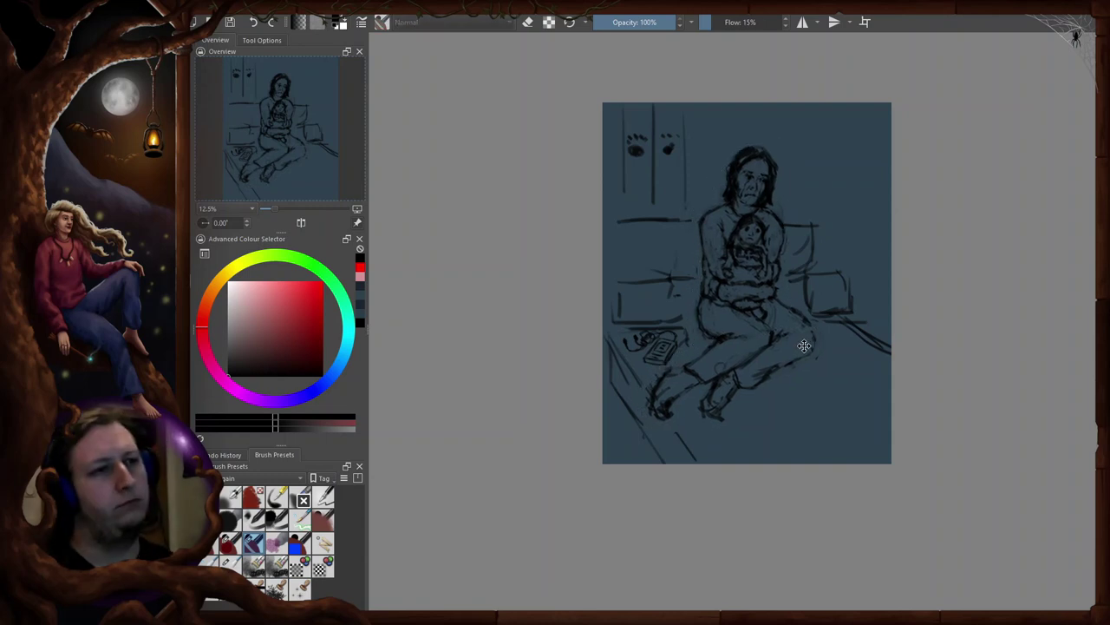
{"action": "key", "text": "ctrl+shift+a"}
- Crop the image to the full canvas area and return to the brush
{"action": "mouse_move", "coordinate": [599, 115]}
{"action": "left_mouse_down"}
{"action": "mouse_move", "coordinate": [600, 139]}
{"action": "mouse_move", "coordinate": [904, 560]}
{"action": "mouse_move", "coordinate": [897, 490]}
{"action": "left_mouse_up"}
{"action": "key", "text": "c"}
{"action": "key", "text": "Return"}
{"action": "key", "text": "b"}
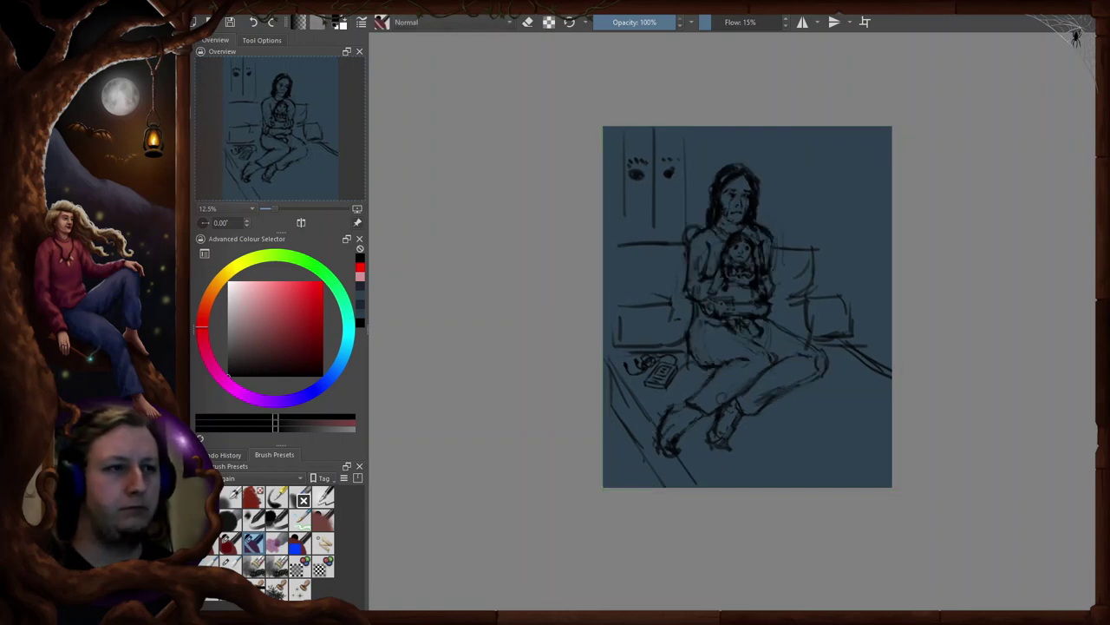
- Switch to the browser and read the story passage describing the doll's hair, dress and expression
{"action": "key", "text": "alt+Tab"}
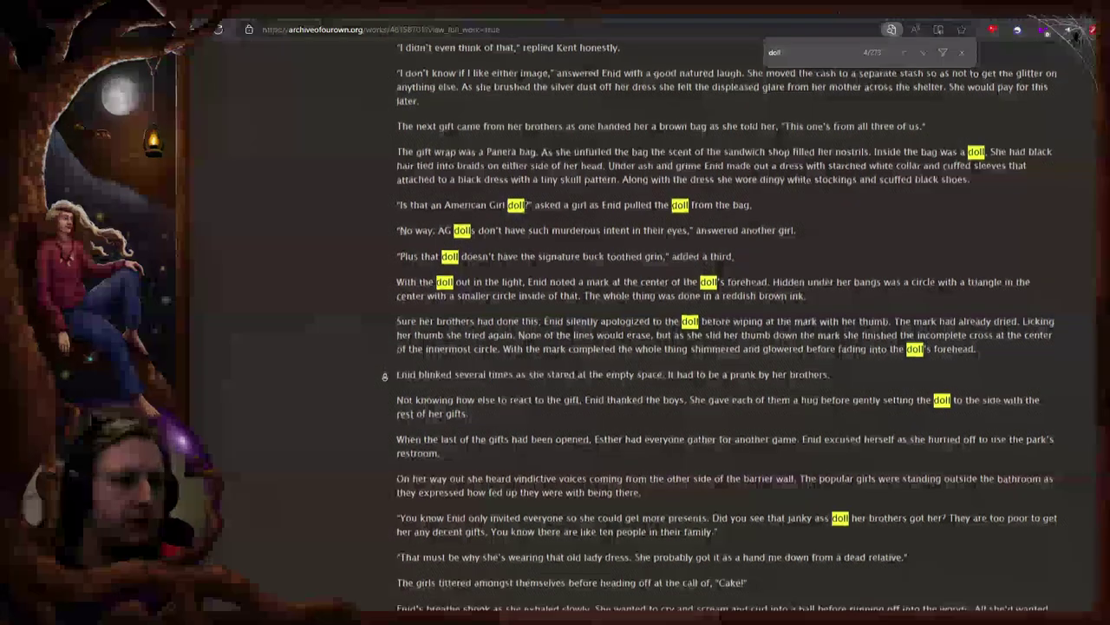
{"action": "scroll", "coordinate": [382, 368], "scroll_direction": "down", "scroll_amount": 1}
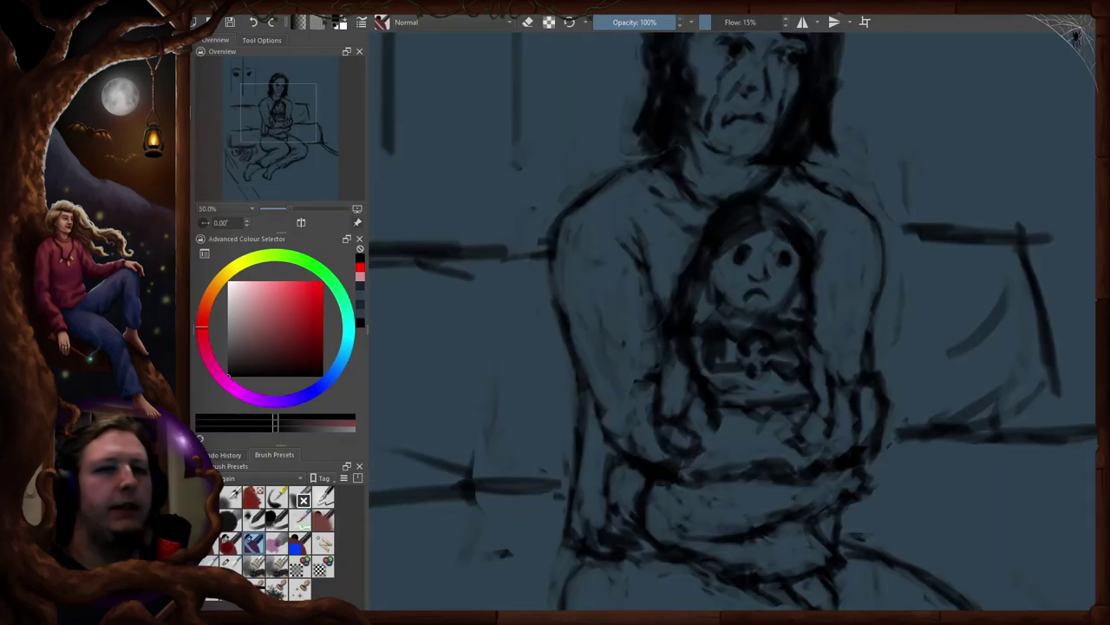
- Erase the doll's hollow oval eyes and redraw them as smaller, rounder dark eyes
{"action": "scroll", "coordinate": [768, 282], "scroll_direction": "up", "scroll_amount": 1}
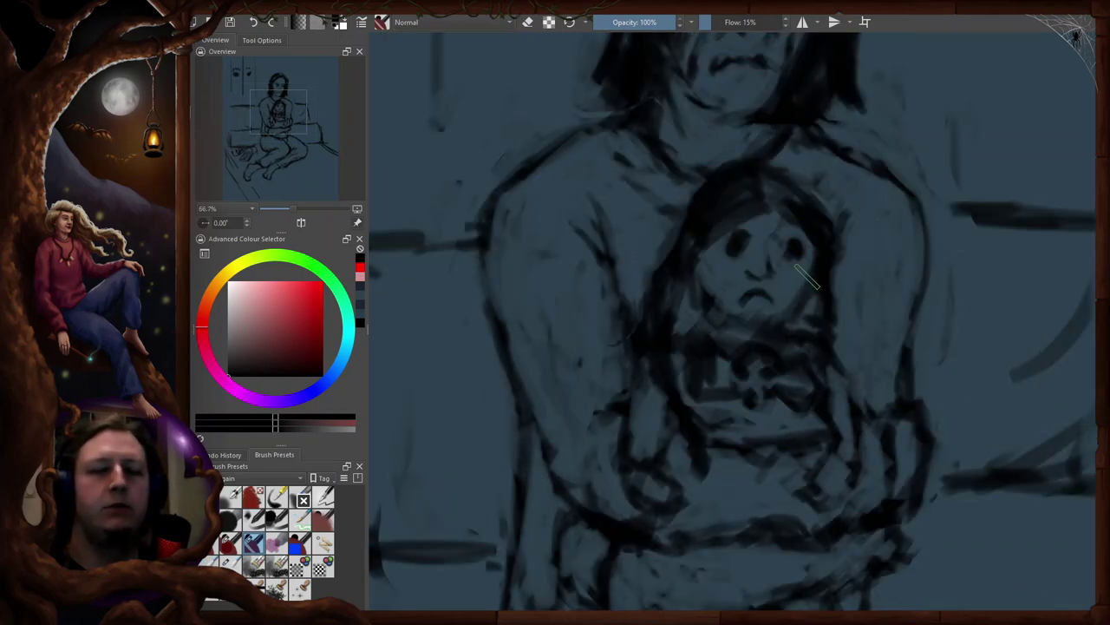
{"action": "left_click_drag", "start_coordinate": [768, 263], "coordinate": [751, 270]}
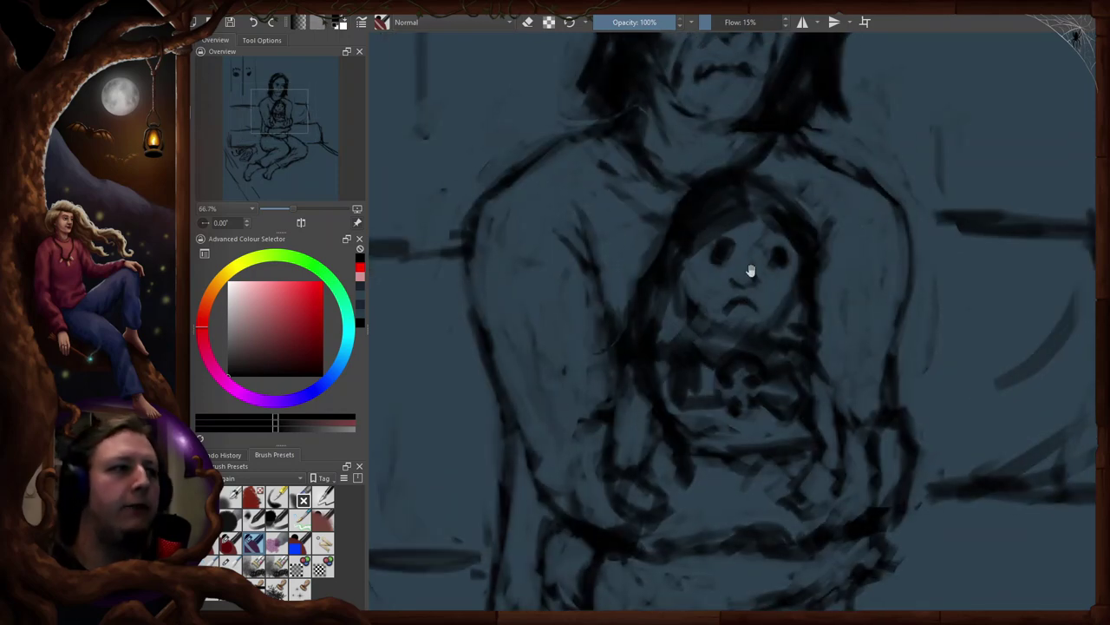
{"action": "key", "text": "e"}
{"action": "key", "text": "4"}
{"action": "key", "text": "4"}
{"action": "key", "text": "5"}
{"action": "key", "text": "e"}
{"action": "key", "text": "e"}
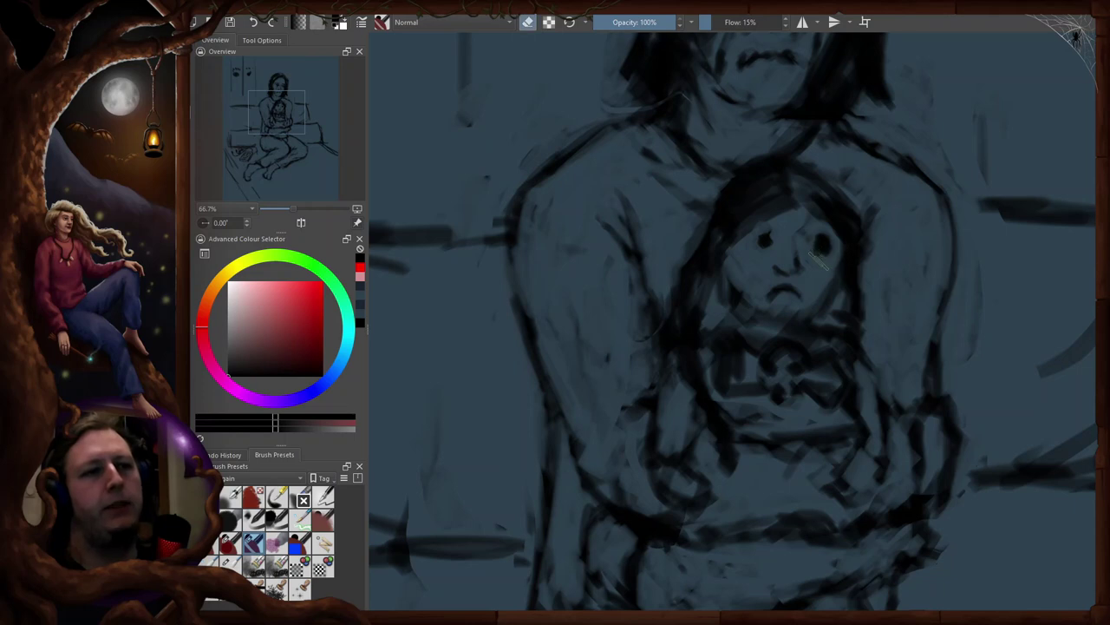
{"action": "key", "text": "e"}
{"action": "mouse_move", "coordinate": [820, 257]}
{"action": "left_mouse_down"}
{"action": "mouse_move", "coordinate": [826, 240]}
{"action": "mouse_move", "coordinate": [825, 252]}
{"action": "mouse_move", "coordinate": [813, 247]}
{"action": "left_mouse_up"}
{"action": "key", "text": "e"}
{"action": "key", "text": "e"}
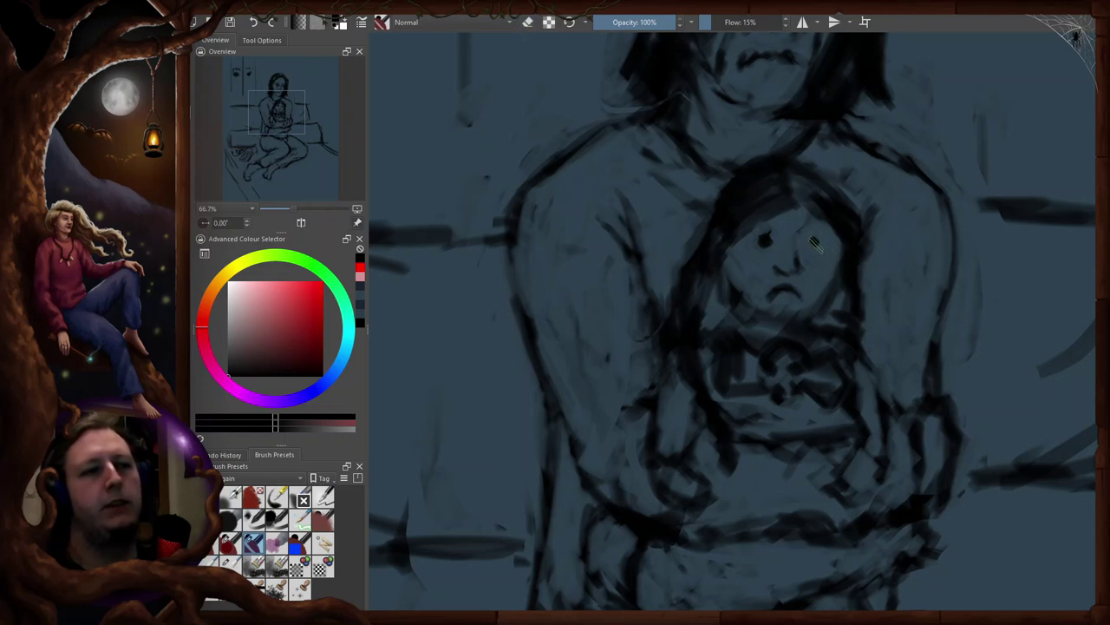
{"action": "key", "text": "e"}
{"action": "key", "text": "e"}
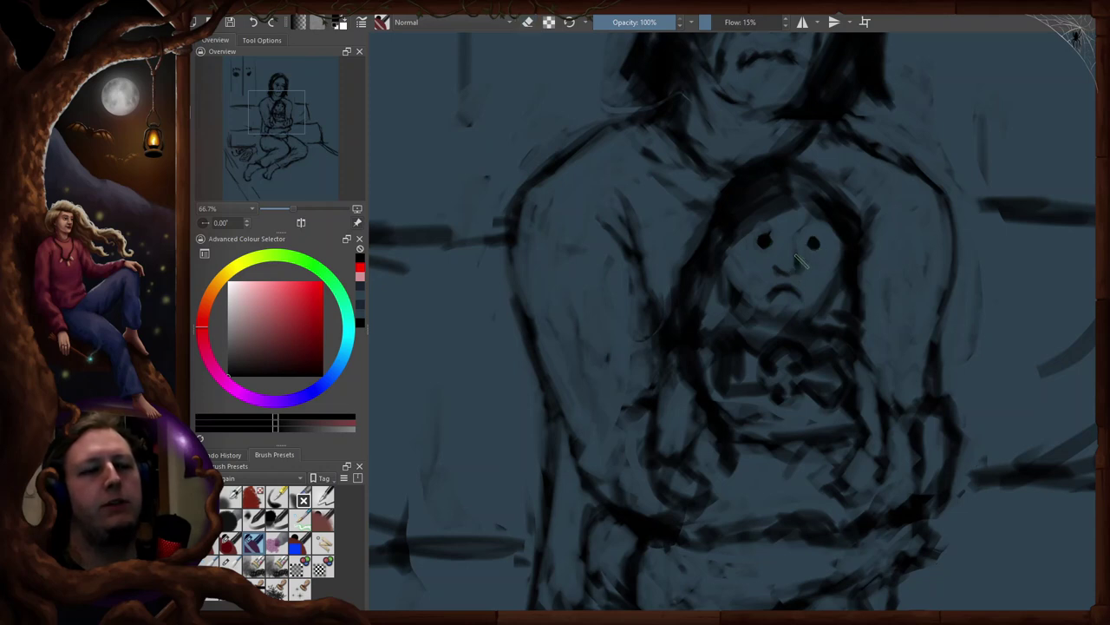
- Redraw the doll's nose and upper eyelids and erase its mouth, working partly in mirrored view
{"action": "key", "text": "e"}
{"action": "key", "text": "e"}
{"action": "left_click_drag", "start_coordinate": [776, 267], "coordinate": [828, 239]}
{"action": "key", "text": "e"}
{"action": "key", "text": "e"}
{"action": "key", "text": "e"}
{"action": "key", "text": "m"}
{"action": "key", "text": "e"}
{"action": "key", "text": "e"}
{"action": "key", "text": "e"}
{"action": "key", "text": "e"}
{"action": "key", "text": "e"}
{"action": "key", "text": "e"}
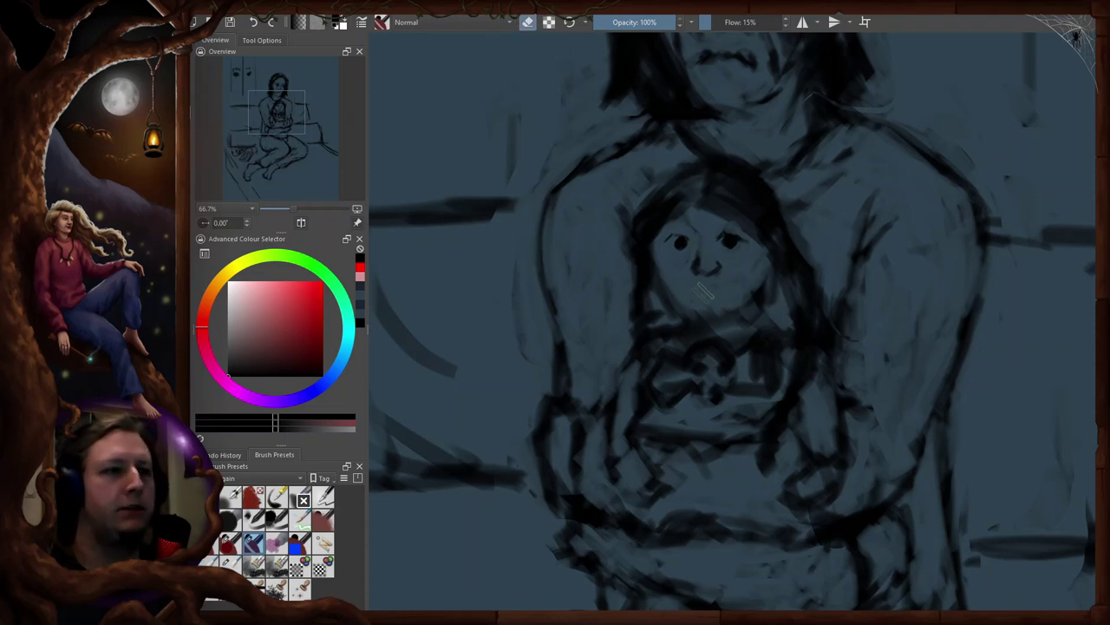
- Sketch a small downturned mouth on the doll and lighten and reshape its eyes
{"action": "key", "text": "m"}
{"action": "key", "text": "b"}
{"action": "key", "text": "e"}
{"action": "key", "text": "e"}
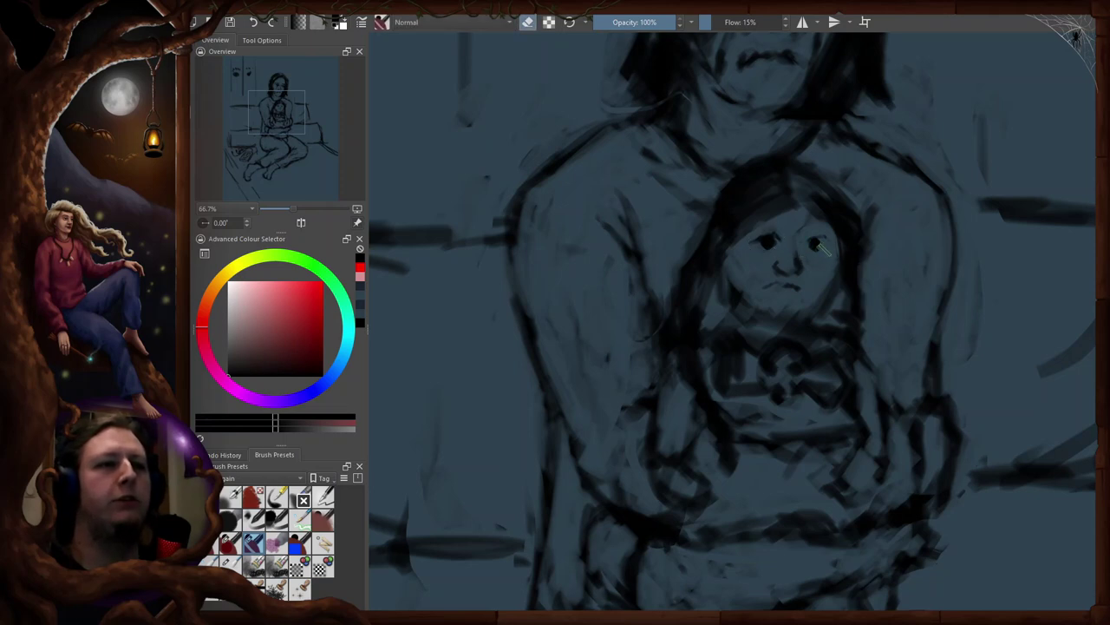
{"action": "key", "text": "e"}
{"action": "key", "text": "e"}
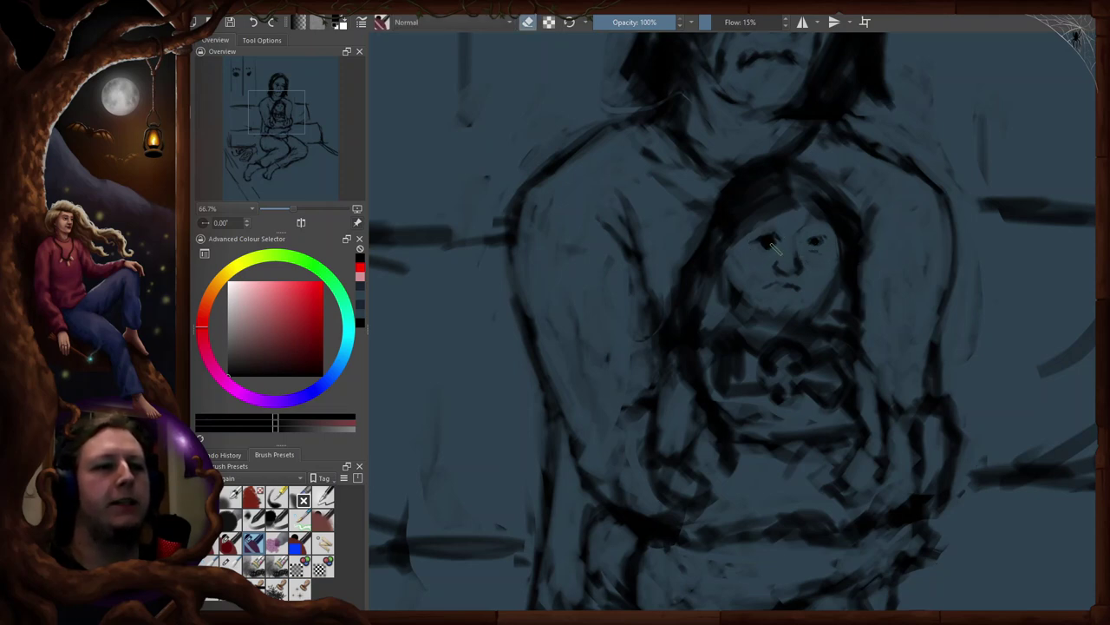
{"action": "key", "text": "e"}
{"action": "key", "text": "e"}
{"action": "key", "text": "e"}
- Define the doll's dark pupils and eyelids up close for a sideways glare, alternating drawing and erasing
{"action": "left_click_drag", "start_coordinate": [767, 250], "coordinate": [757, 328]}
{"action": "key", "text": "plus"}
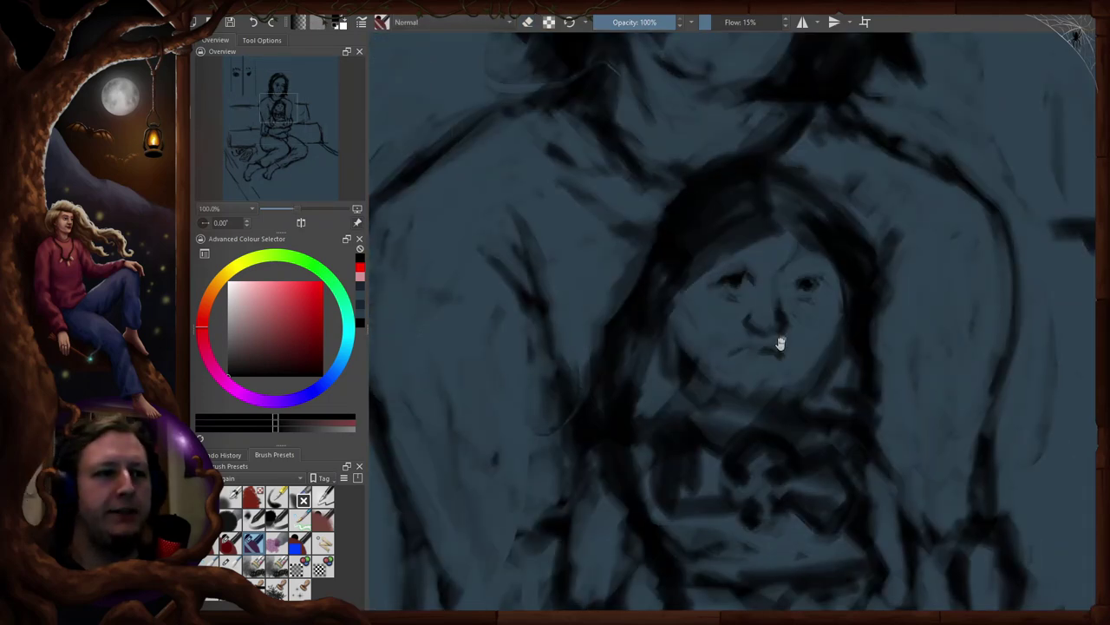
{"action": "key", "text": "plus"}
{"action": "key", "text": "e"}
{"action": "left_click_drag", "start_coordinate": [821, 219], "coordinate": [834, 226]}
{"action": "key", "text": "e"}
{"action": "left_click_drag", "start_coordinate": [761, 218], "coordinate": [759, 221]}
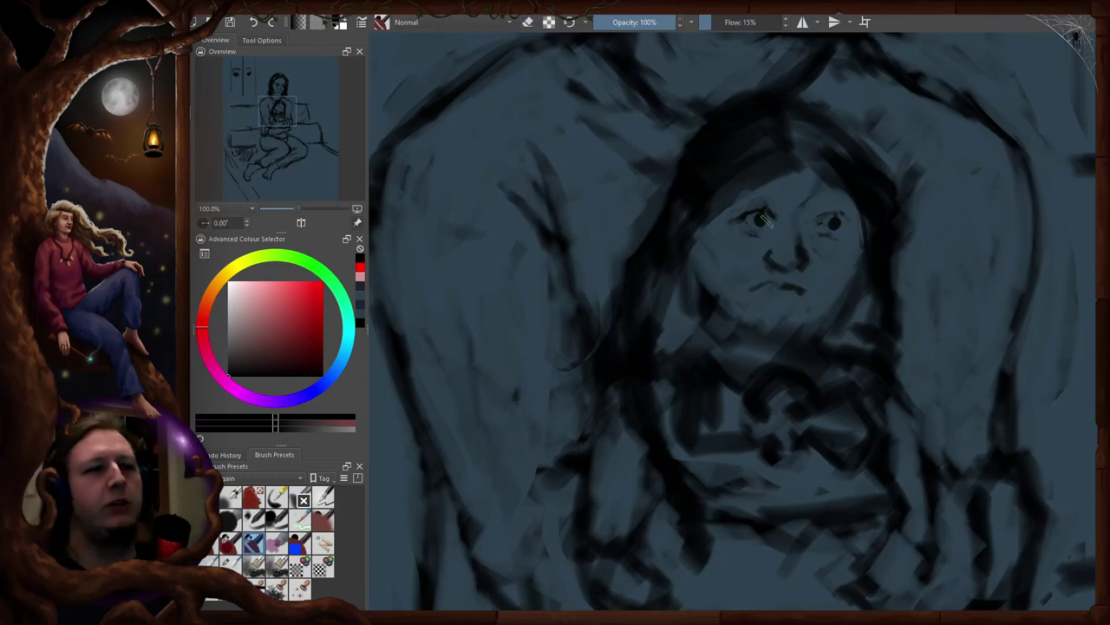
{"action": "key", "text": "e"}
{"action": "key", "text": "e"}
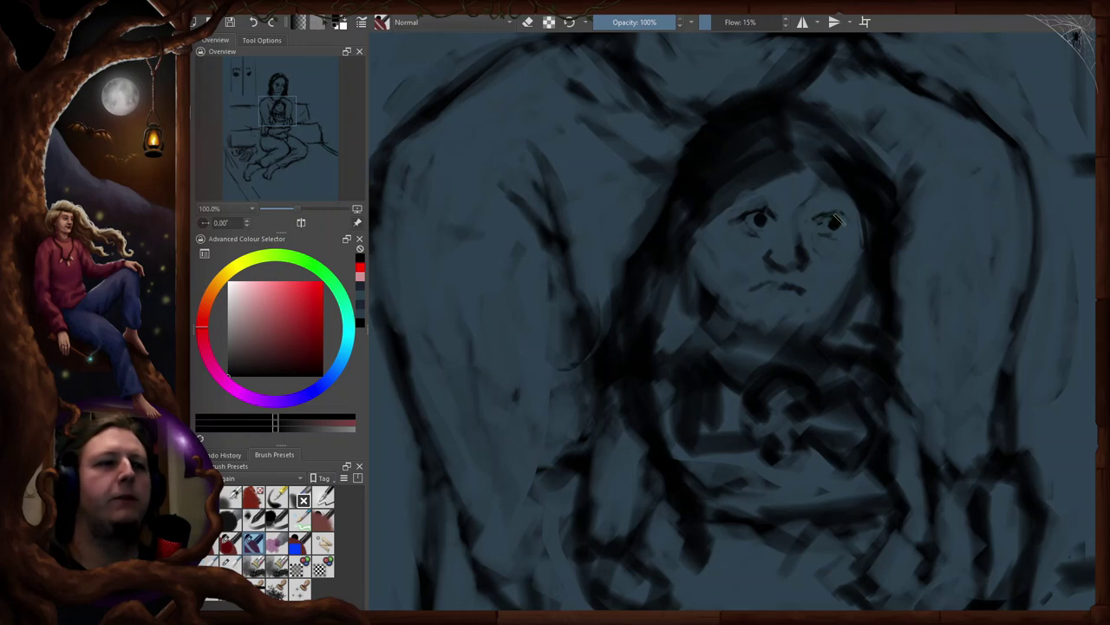
{"action": "key", "text": "e"}
{"action": "key", "text": "e"}
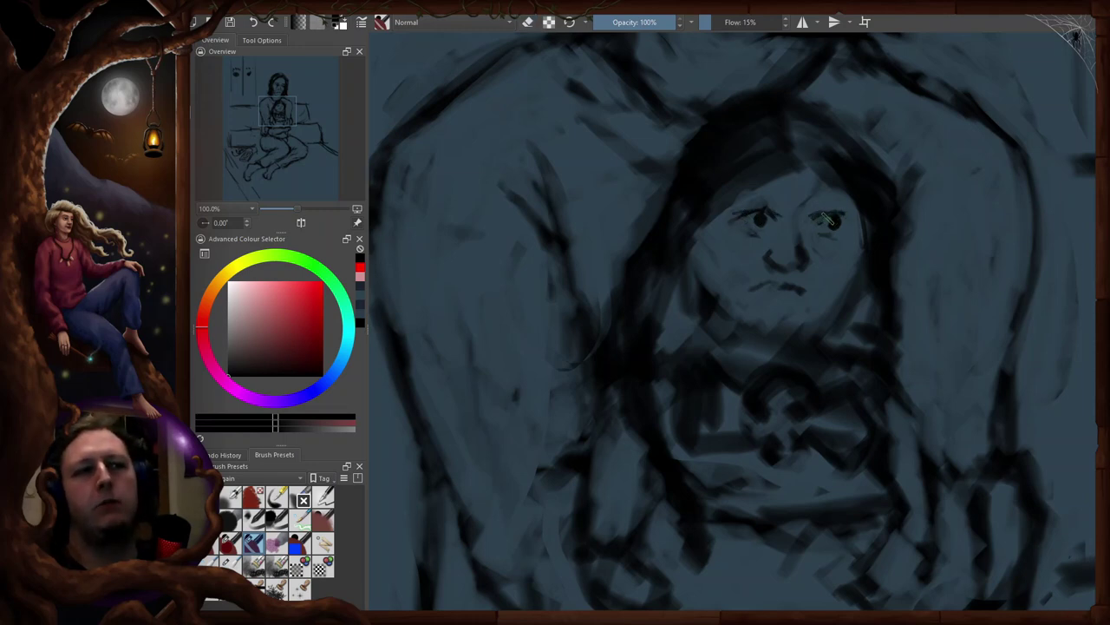
{"action": "key", "text": "2"}
- Touch up the doll's hands and the lower part of its dress with drawing and erasing strokes
{"action": "scroll", "coordinate": [763, 244], "scroll_direction": "up", "scroll_amount": 3}
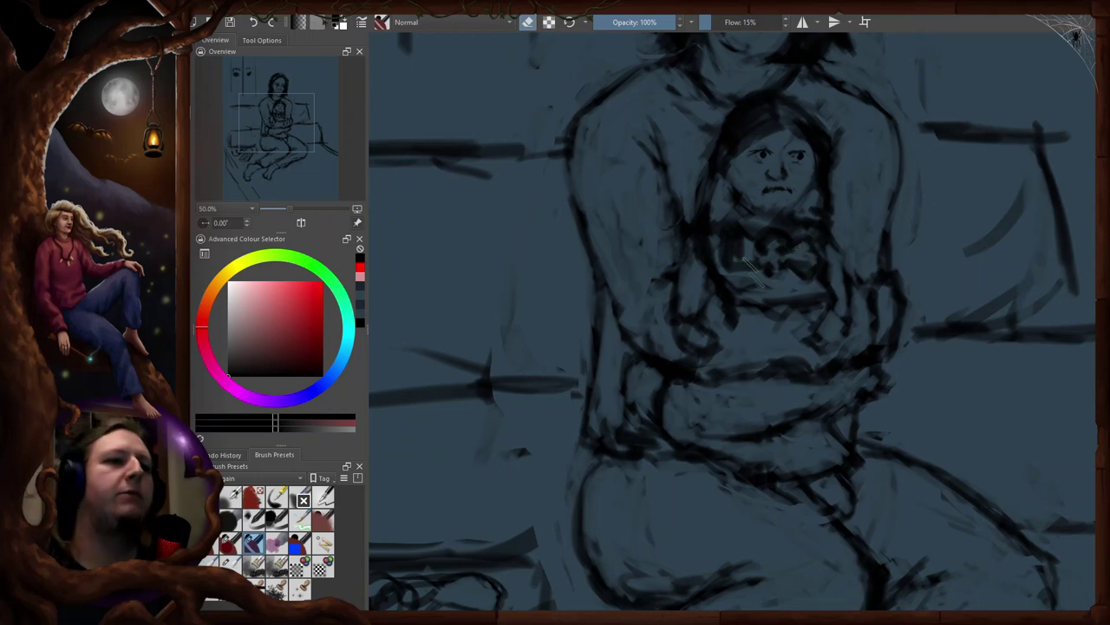
{"action": "key", "text": "e"}
{"action": "mouse_move", "coordinate": [804, 343]}
{"action": "left_mouse_down"}
{"action": "mouse_move", "coordinate": [824, 289]}
{"action": "mouse_move", "coordinate": [800, 320]}
{"action": "left_mouse_up"}
{"action": "key", "text": "e"}
{"action": "key", "text": "e"}
{"action": "key", "text": "e"}
{"action": "key", "text": "e"}
{"action": "key", "text": "1"}
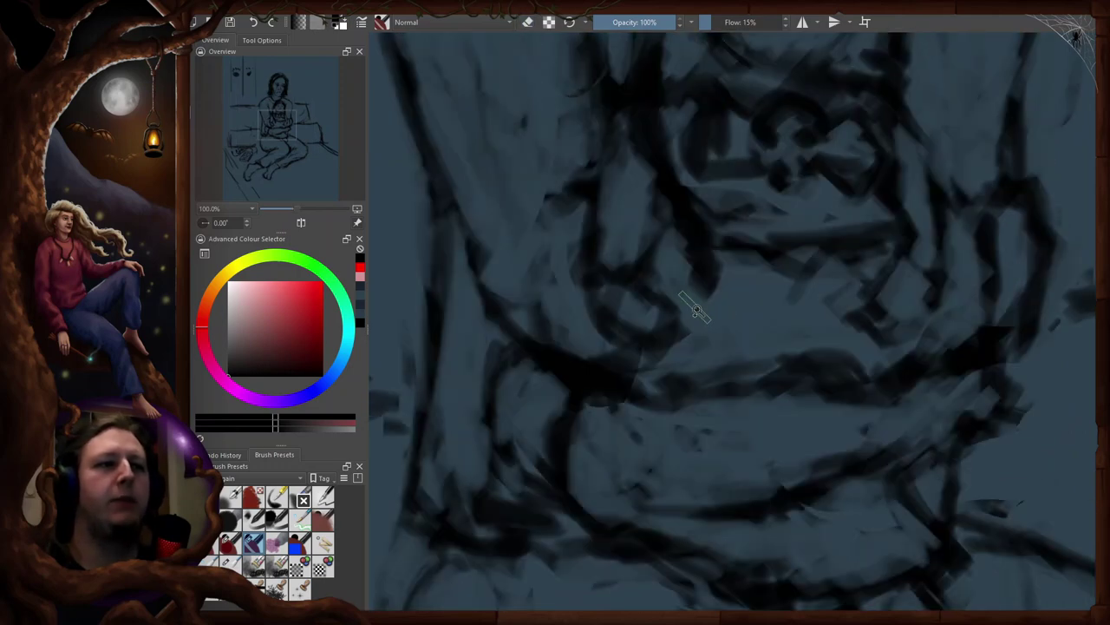
- Select the thick dark line between the doll's arm and dress, delete it and clear the selection
{"action": "key", "text": "minus"}
{"action": "key", "text": "minus"}
{"action": "key", "text": "e"}
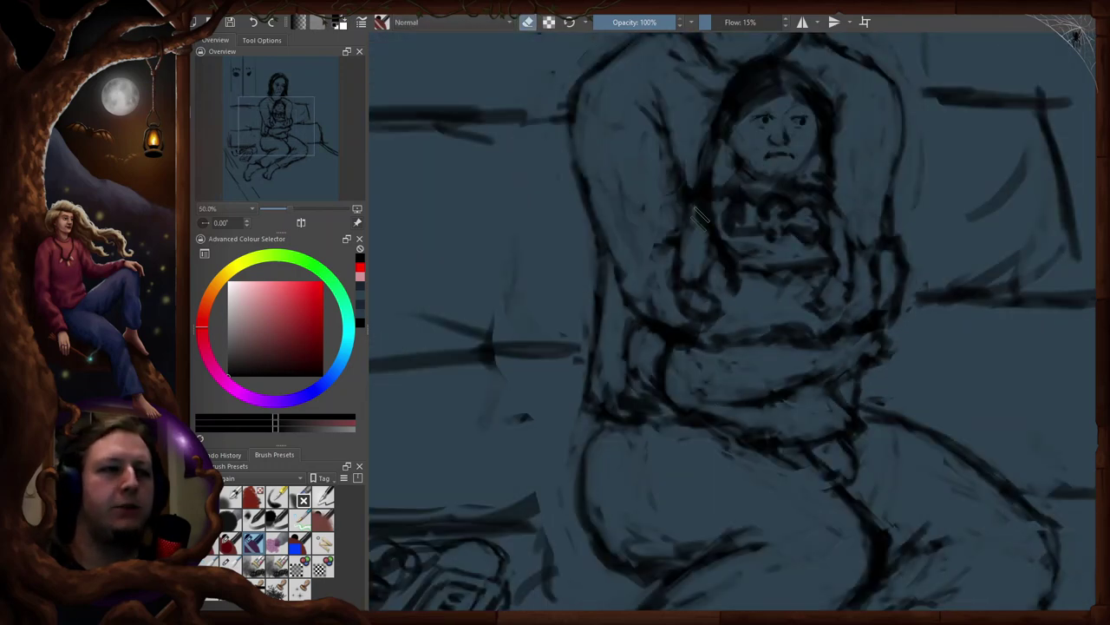
{"action": "key", "text": "e"}
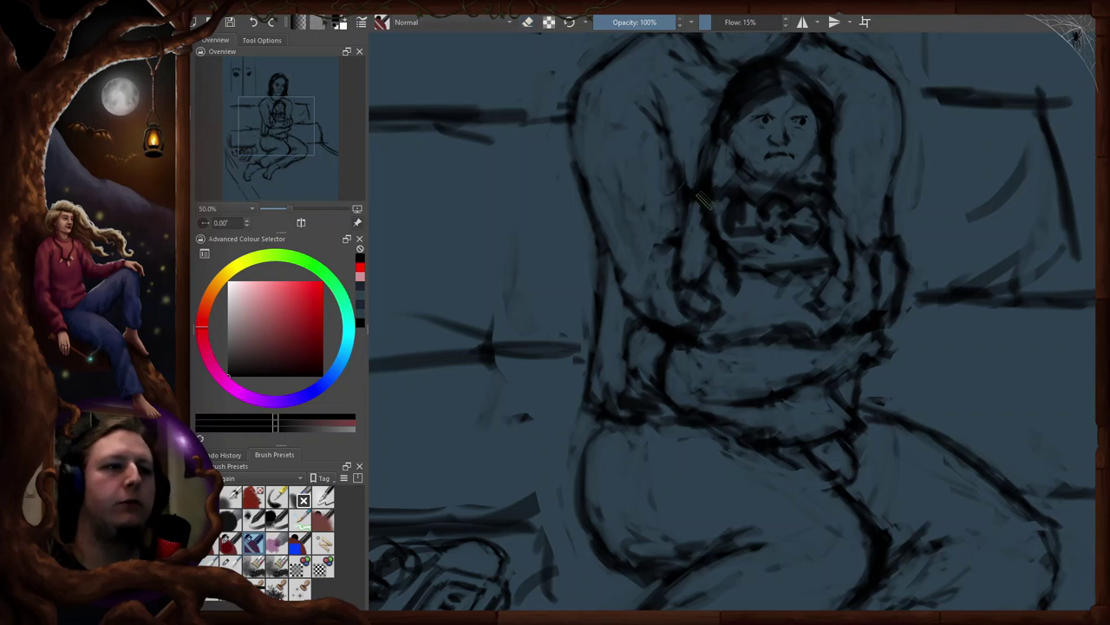
{"action": "left_click_drag", "start_coordinate": [722, 262], "coordinate": [713, 307]}
{"action": "key", "text": "e"}
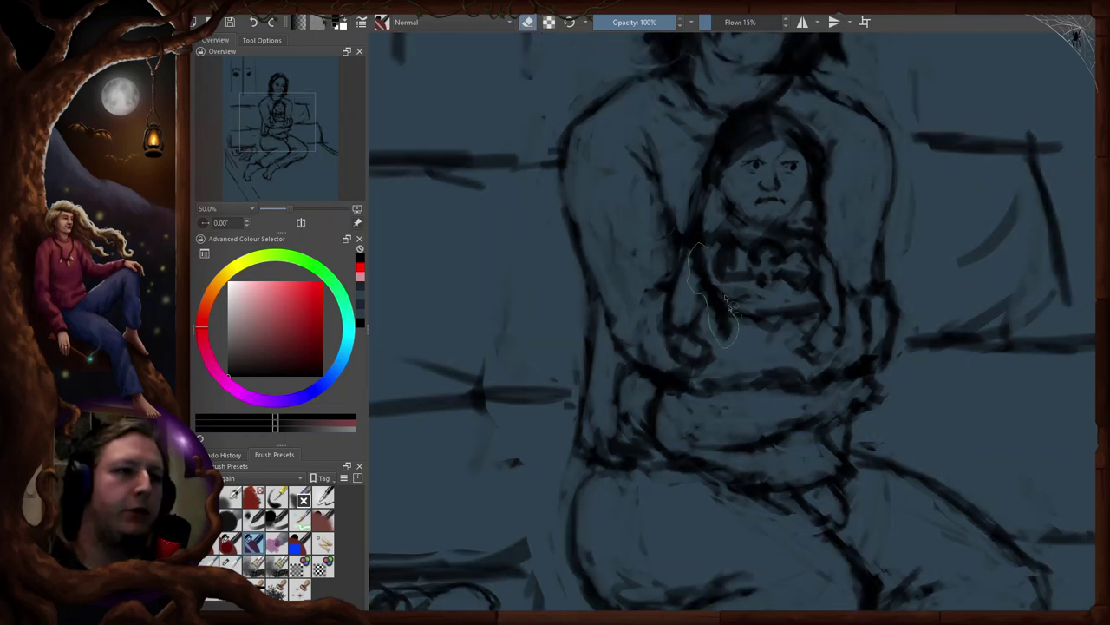
{"action": "key", "text": "Delete"}
{"action": "key", "text": "ctrl+shift+a"}
- Redraw the doll's sleeve and the side edge of its dress where the thick line was removed
{"action": "key", "text": "b"}
{"action": "key", "text": "e"}
{"action": "key", "text": "e"}
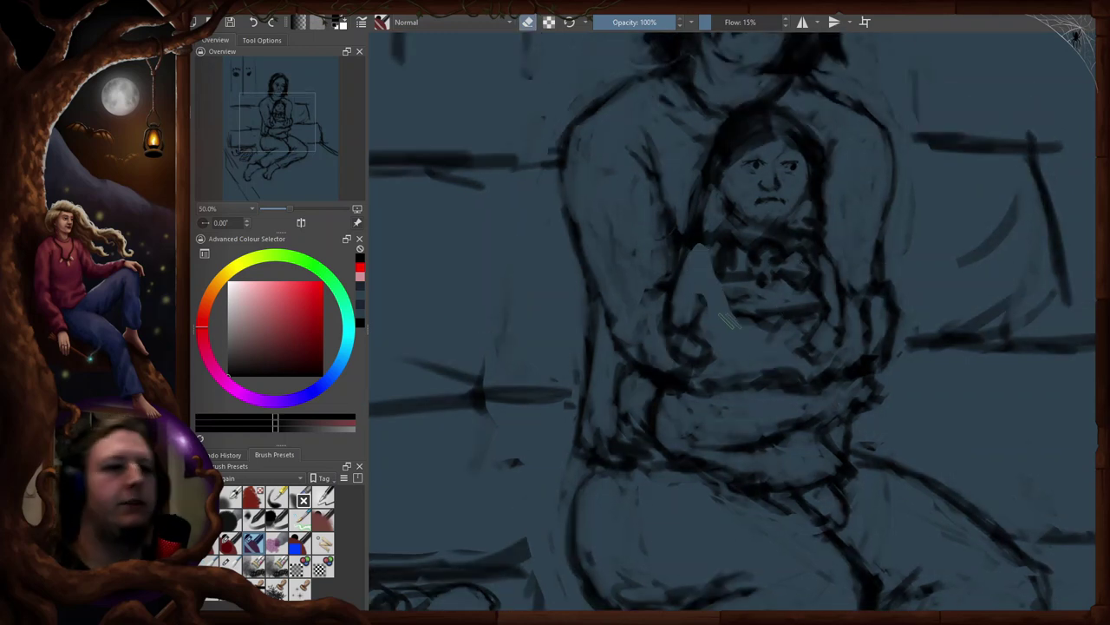
{"action": "key", "text": "e"}
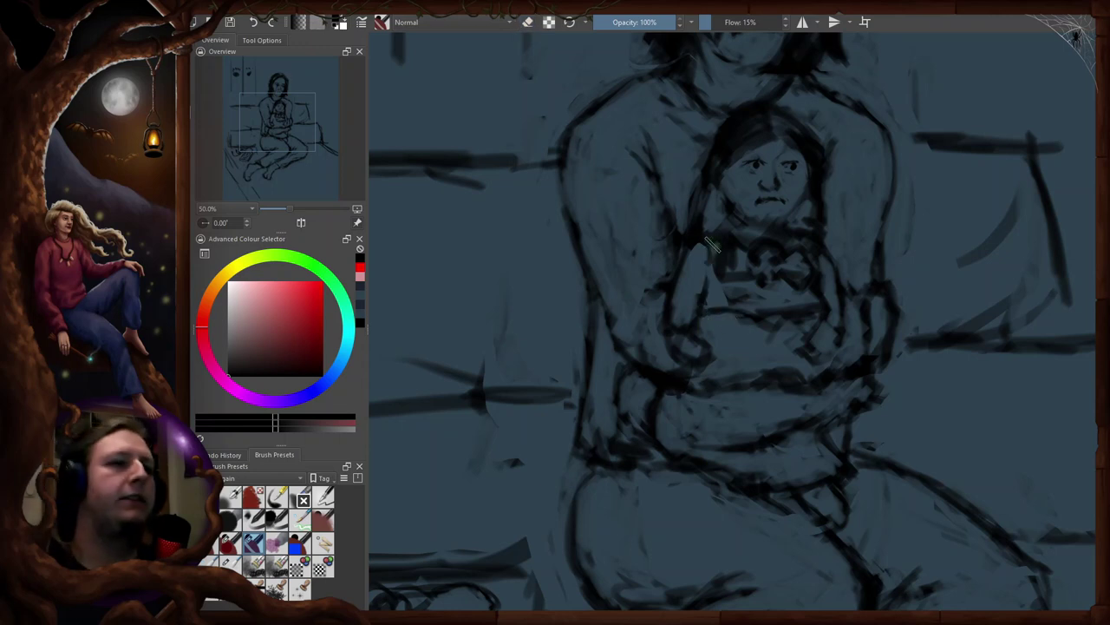
{"action": "key", "text": "e"}
- Select the figure's hugging forearms with a freehand outline and move them up closer to the doll
{"action": "scroll", "coordinate": [729, 299], "scroll_direction": "down", "scroll_amount": 2}
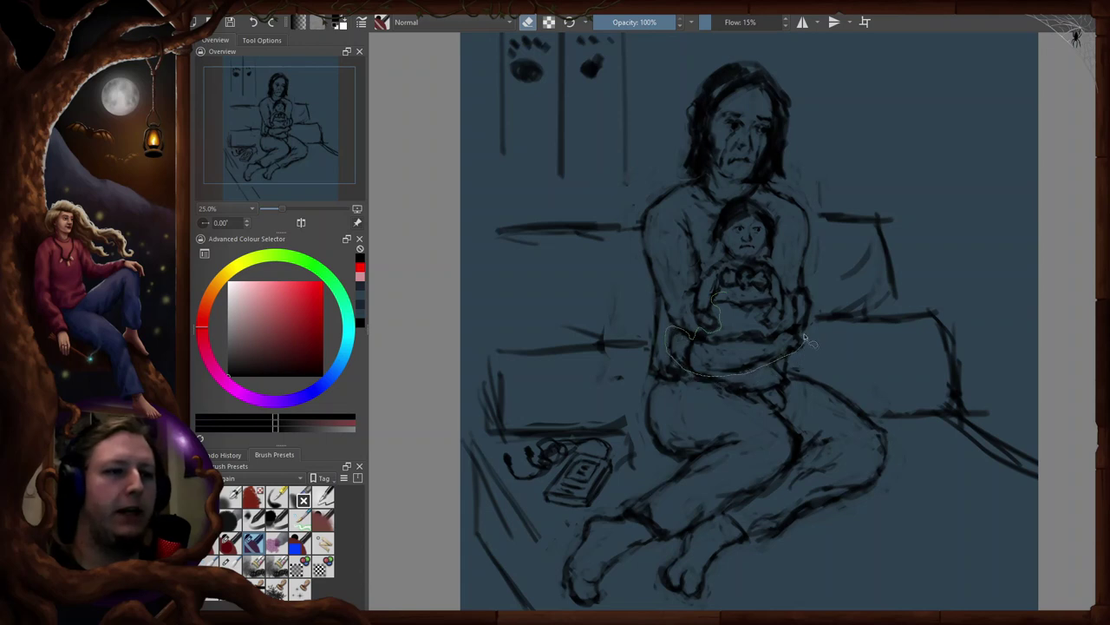
{"action": "mouse_move", "coordinate": [786, 322]}
{"action": "left_mouse_down"}
{"action": "mouse_move", "coordinate": [763, 297]}
{"action": "mouse_move", "coordinate": [719, 294]}
{"action": "left_mouse_up"}
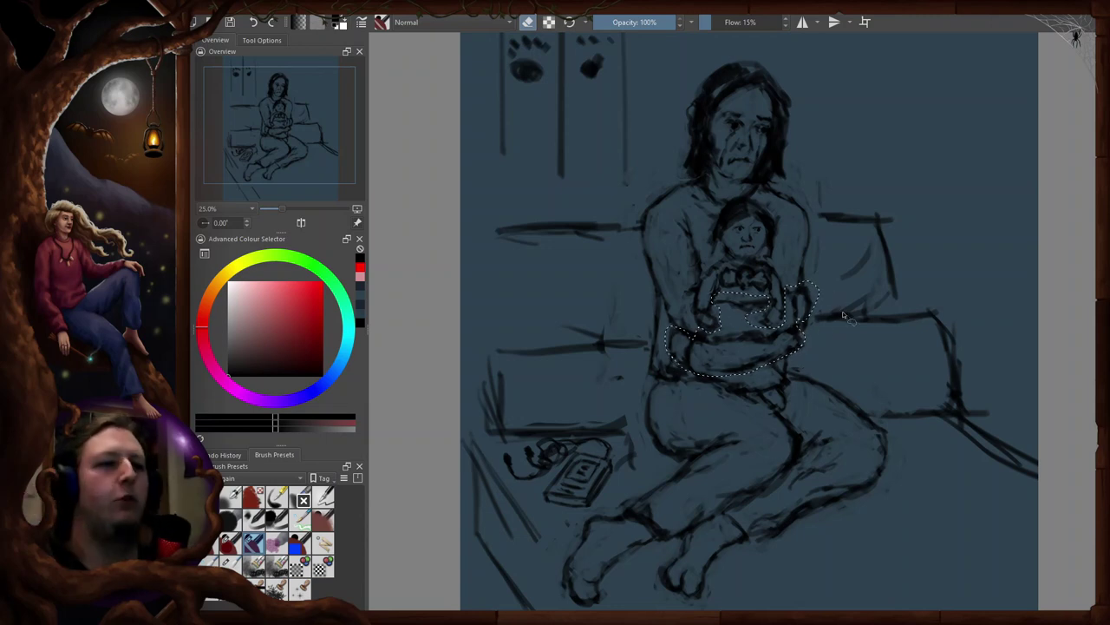
{"action": "scroll", "coordinate": [862, 317], "scroll_direction": "up", "scroll_amount": 1}
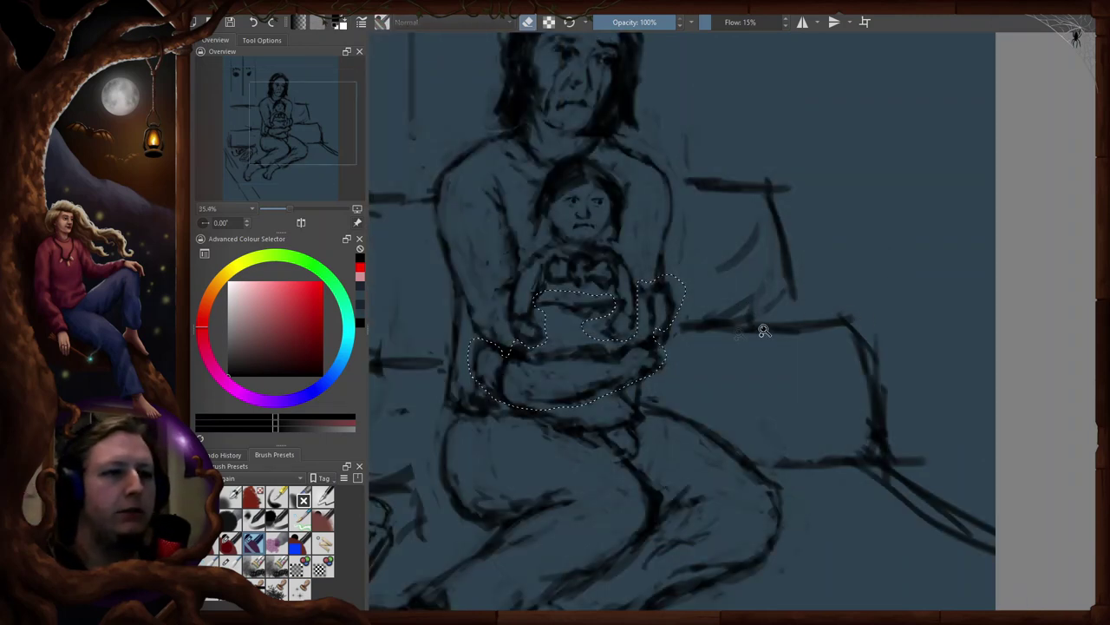
{"action": "left_click_drag", "start_coordinate": [698, 320], "coordinate": [845, 301]}
{"action": "key", "text": "t"}
{"action": "mouse_move", "coordinate": [779, 323]}
{"action": "left_mouse_down"}
{"action": "mouse_move", "coordinate": [783, 314]}
{"action": "mouse_move", "coordinate": [761, 305]}
{"action": "left_mouse_up"}
{"action": "key", "text": "ctrl+shift+a"}
- Undo the latest edits around the hugging forearms
{"action": "key", "text": "b"}
{"action": "key", "text": "e"}
{"action": "key", "text": "e"}
{"action": "key", "text": "t"}
{"action": "key", "text": "ctrl+z"}
{"action": "key", "text": "ctrl+z"}
{"action": "key", "text": "ctrl+z"}
{"action": "key", "text": "ctrl+z"}
{"action": "key", "text": "ctrl+z"}
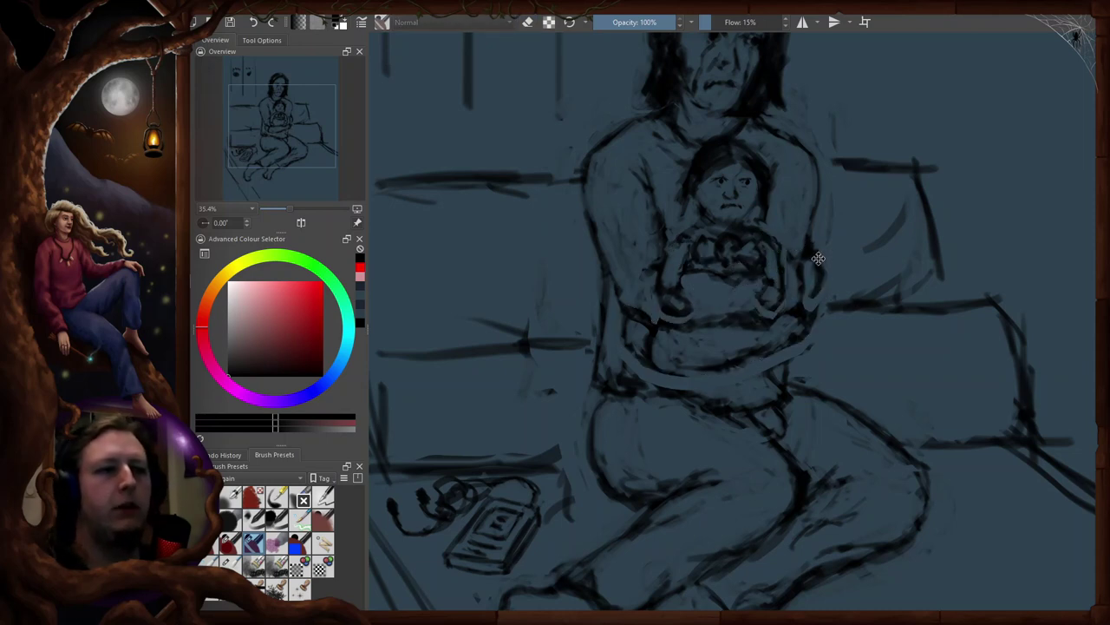
- Redraw the doll's hands and tidy the surrounding lines, comparing the whole picture in normal and mirrored view
{"action": "key", "text": "b"}
{"action": "key", "text": "e"}
{"action": "key", "text": "e"}
{"action": "key", "text": "e"}
{"action": "key", "text": "e"}
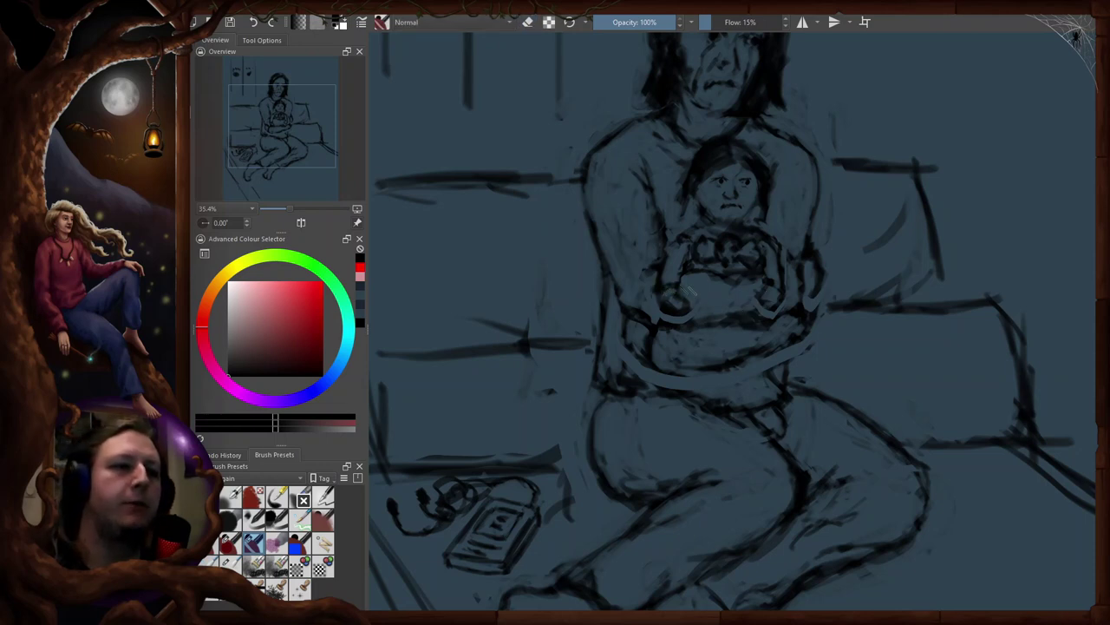
{"action": "key", "text": "e"}
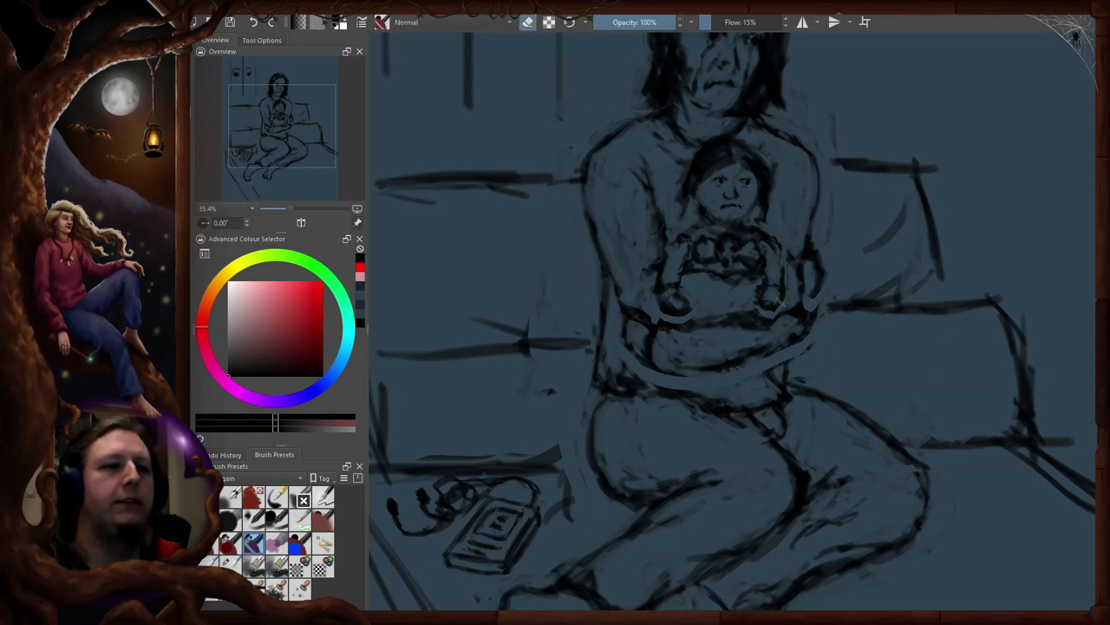
{"action": "key", "text": "e"}
{"action": "key", "text": "e"}
{"action": "key", "text": "e"}
{"action": "key", "text": "e"}
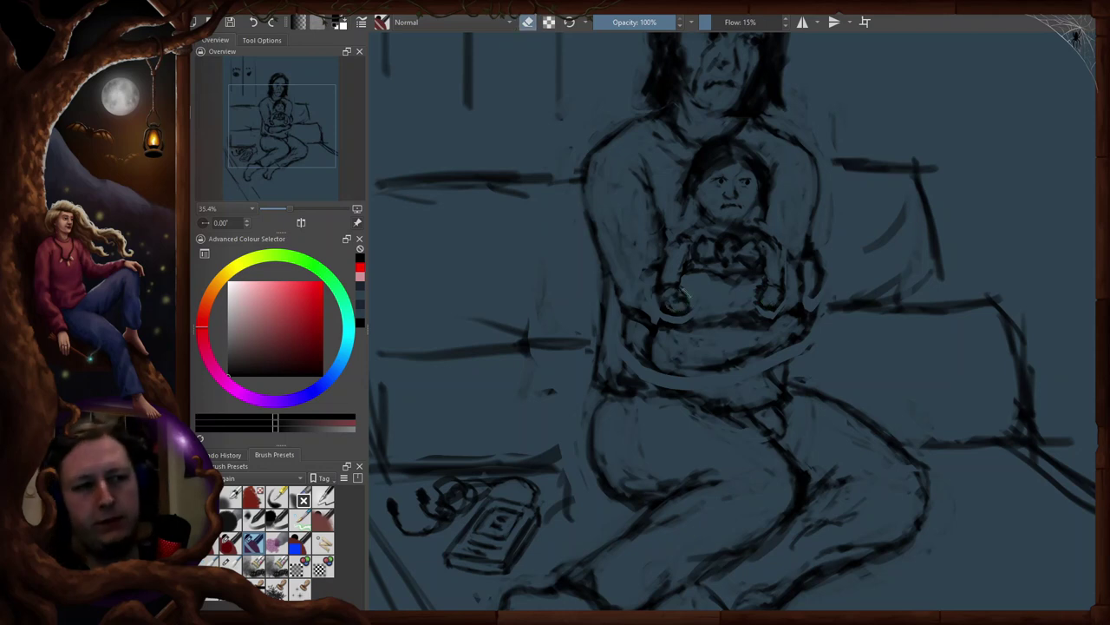
{"action": "key", "text": "2"}
{"action": "key", "text": "e"}
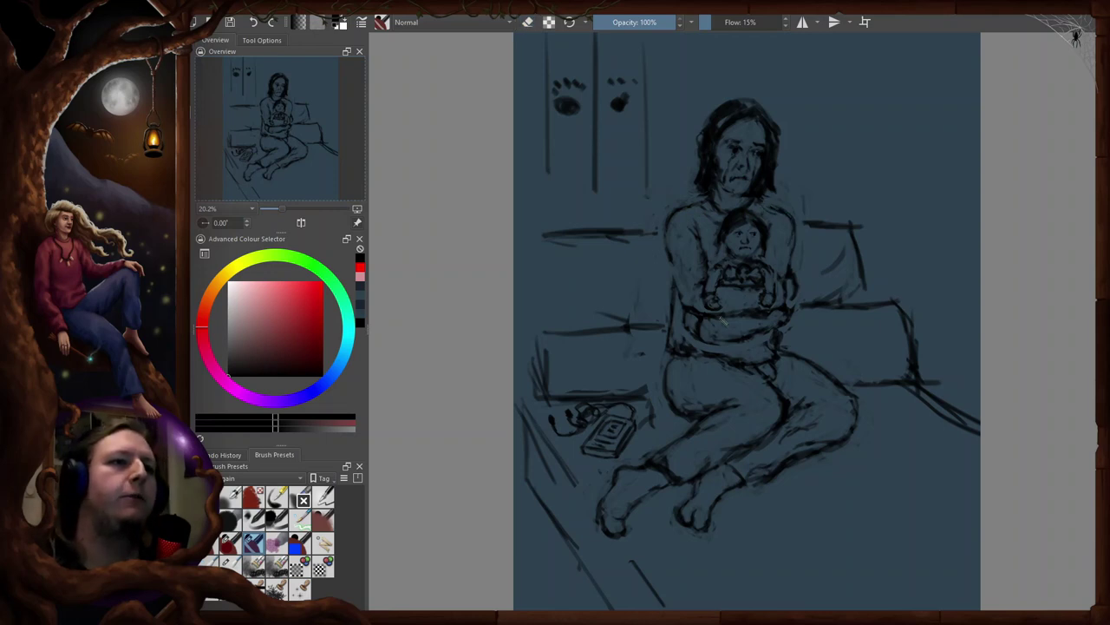
{"action": "key", "text": "m"}
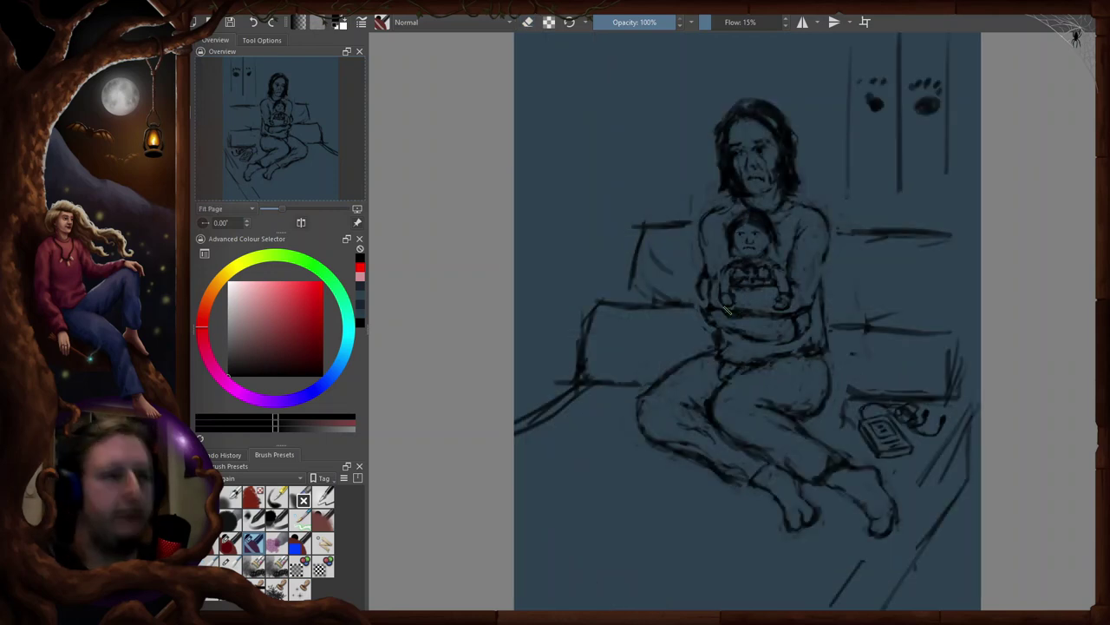
{"action": "key", "text": "m"}
- Draw red guide lines across the top of the figure's head and beneath the chin to mark one head length
{"action": "left_click_drag", "start_coordinate": [318, 321], "coordinate": [323, 280]}
{"action": "scroll", "coordinate": [761, 133], "scroll_direction": "up", "scroll_amount": 1}
{"action": "mouse_move", "coordinate": [759, 156]}
{"action": "left_mouse_down"}
{"action": "mouse_move", "coordinate": [760, 179]}
{"action": "mouse_move", "coordinate": [722, 171]}
{"action": "mouse_move", "coordinate": [797, 166]}
{"action": "left_mouse_up"}
{"action": "key", "text": "4"}
{"action": "key", "text": "5"}
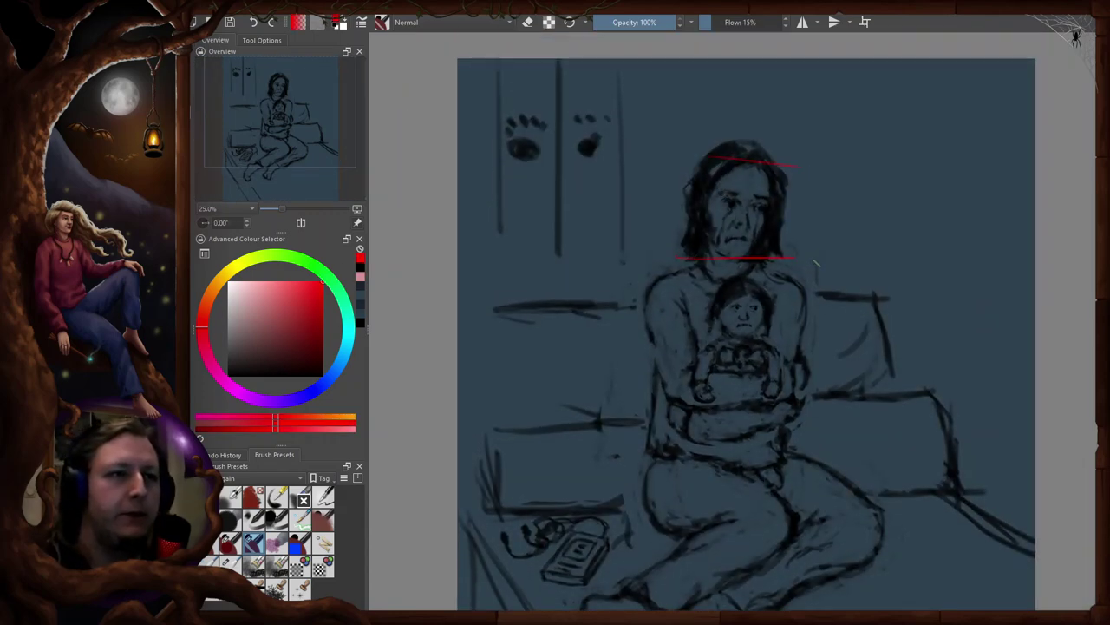
- Duplicate the red head-length guides and stack the copies down the figure's torso and thighs
{"action": "key", "text": "t"}
{"action": "mouse_move", "coordinate": [835, 208]}
{"action": "left_mouse_down"}
{"action": "mouse_move", "coordinate": [822, 290]}
{"action": "mouse_move", "coordinate": [835, 372]}
{"action": "mouse_move", "coordinate": [809, 327]}
{"action": "left_mouse_up"}
{"action": "key", "text": "ctrl+j"}
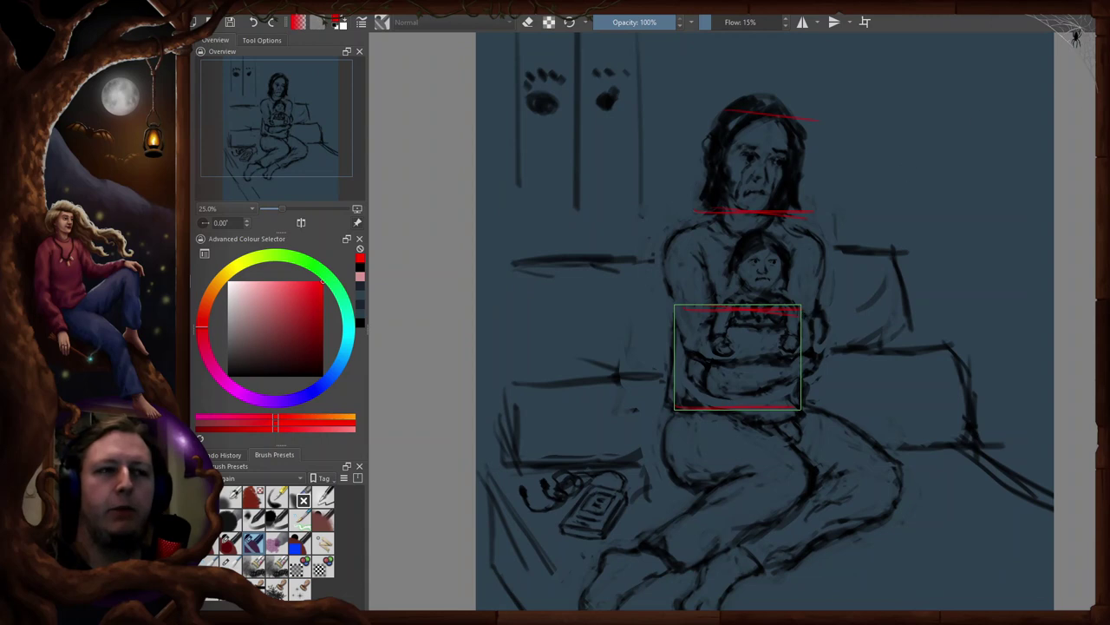
{"action": "key", "text": "ctrl+j"}
{"action": "left_click_drag", "start_coordinate": [806, 274], "coordinate": [798, 373]}
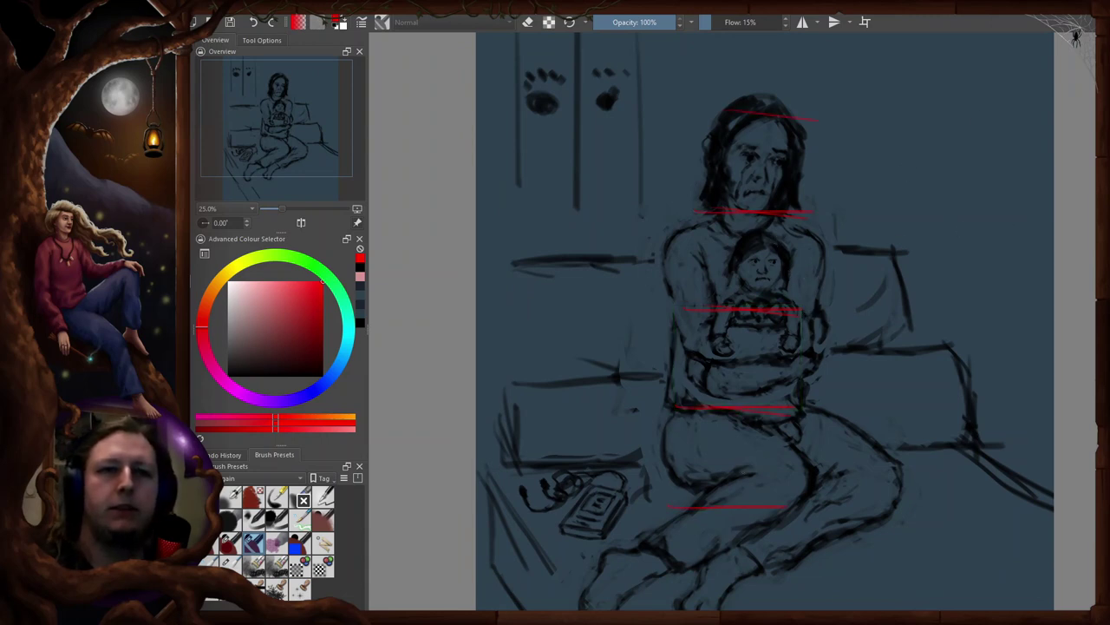
- Compress the stack of red guides vertically so each interval marks a shorter head length
{"action": "key", "text": "ctrl+t"}
{"action": "left_click_drag", "start_coordinate": [742, 507], "coordinate": [753, 456]}
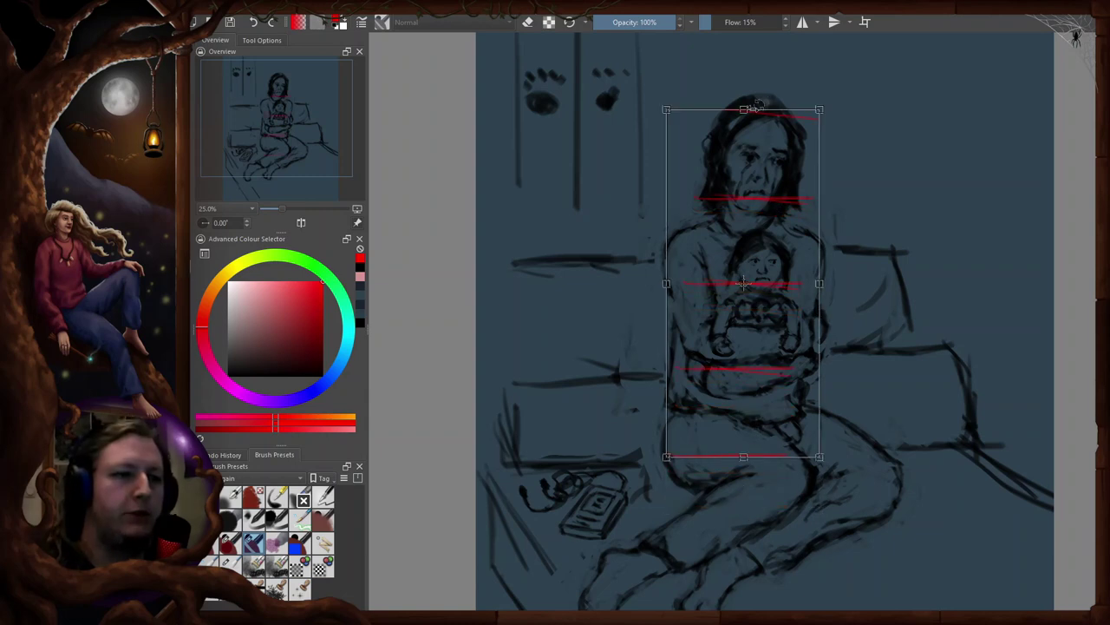
{"action": "mouse_move", "coordinate": [743, 109]}
{"action": "left_mouse_down"}
{"action": "mouse_move", "coordinate": [759, 119]}
{"action": "mouse_move", "coordinate": [751, 164]}
{"action": "left_mouse_up"}
{"action": "key", "text": "Return"}
- Select the figure's head with a freehand outline and squash it slightly in height to match the guides
{"action": "left_click_drag", "start_coordinate": [695, 193], "coordinate": [701, 197]}
{"action": "key", "text": "ctrl+t"}
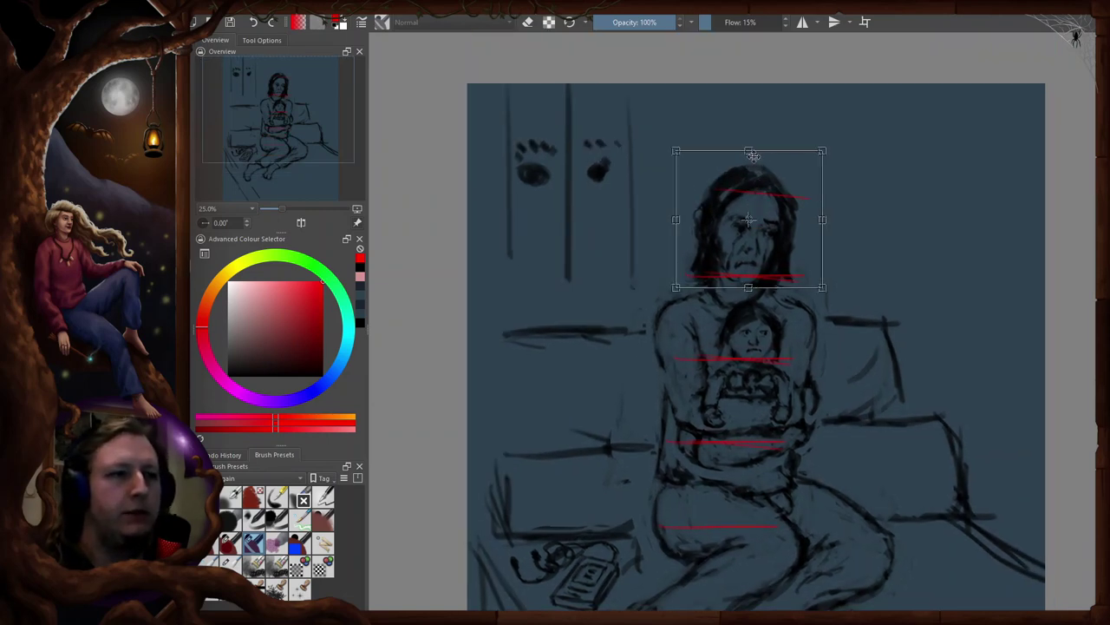
{"action": "left_click_drag", "start_coordinate": [750, 156], "coordinate": [751, 164]}
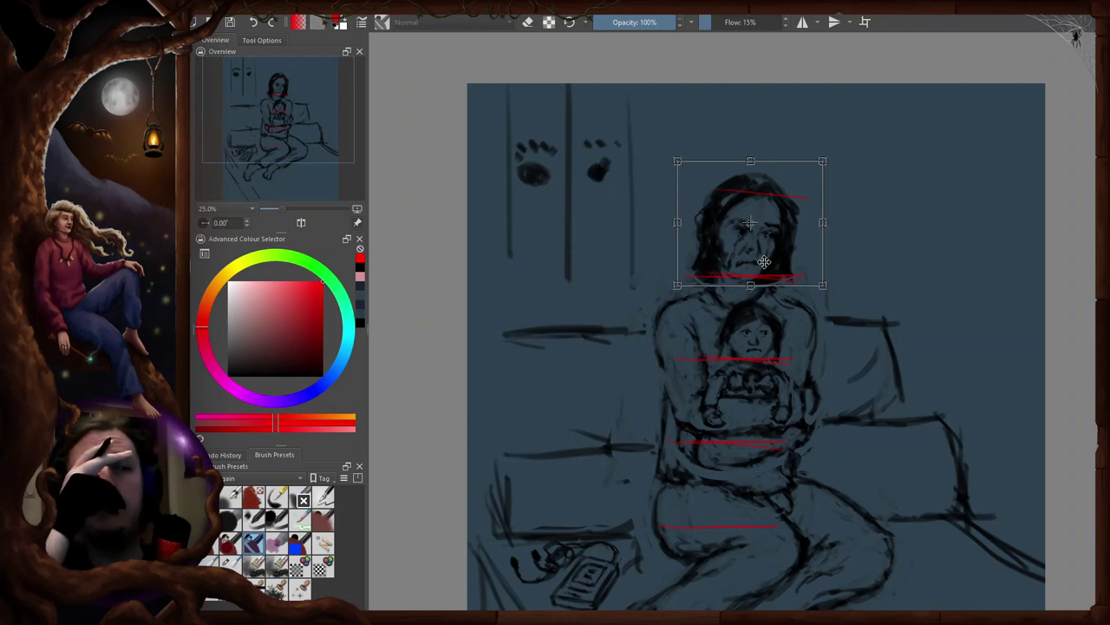
{"action": "key", "text": "Return"}
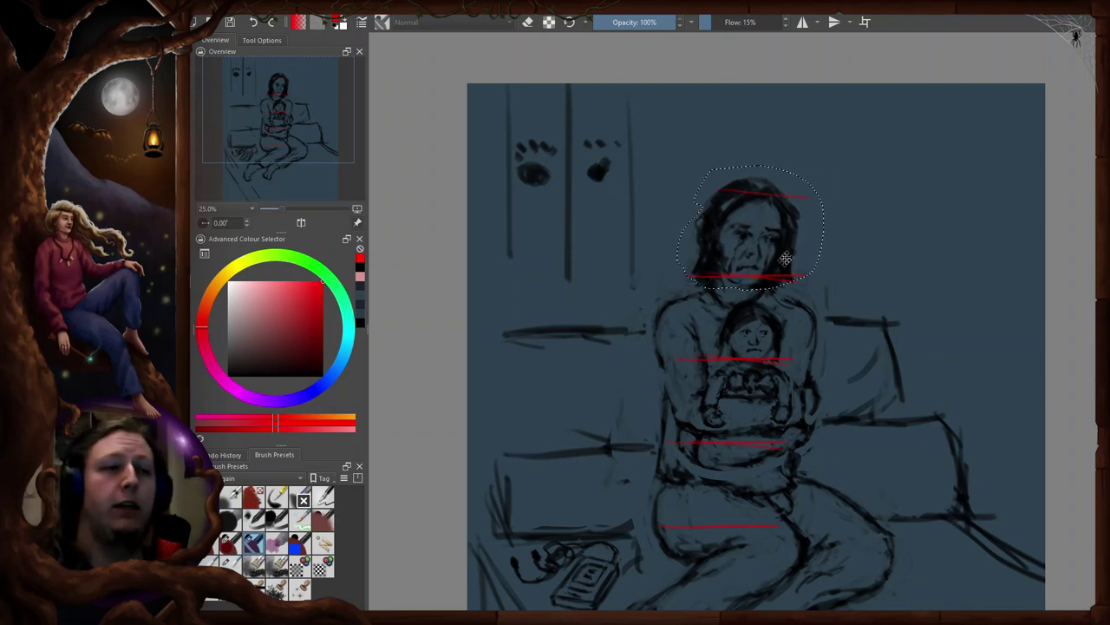
- Deselect and clean up the neck, then redraw the hair around the shortened head in black
{"action": "key", "text": "b"}
{"action": "key", "text": "e"}
{"action": "key", "text": "e"}
{"action": "key", "text": "e"}
{"action": "key", "text": "e"}
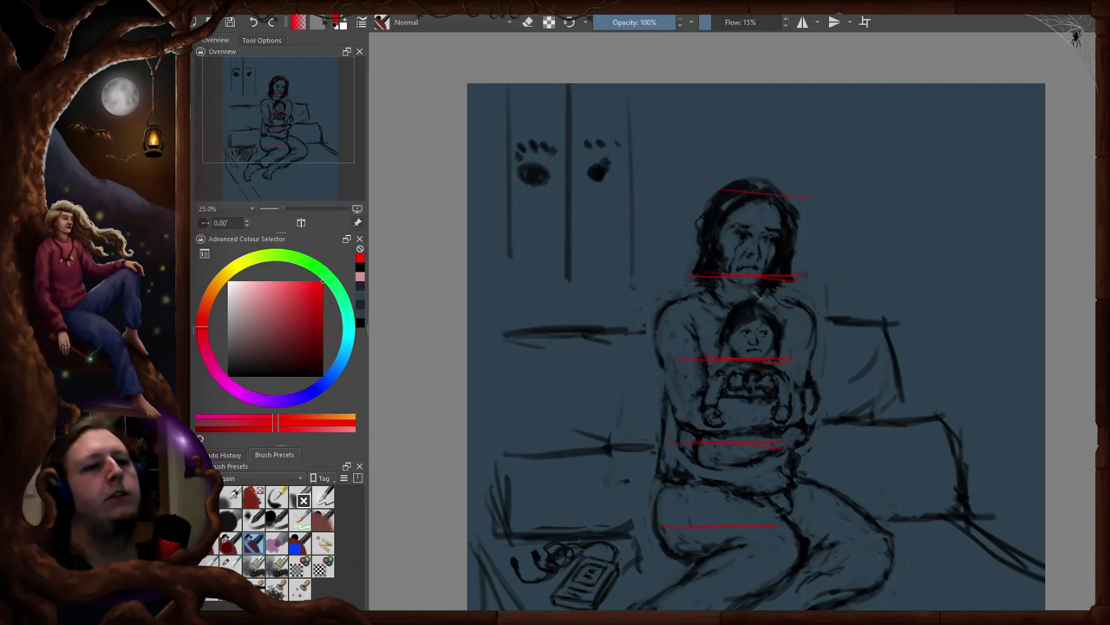
{"action": "key", "text": "d"}
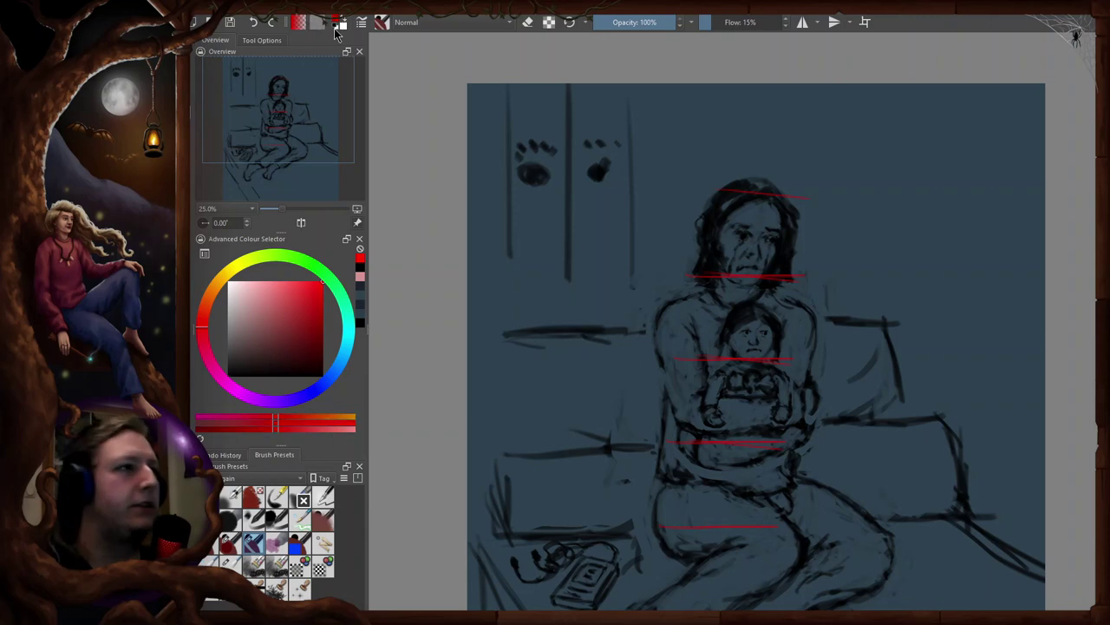
{"action": "mouse_move", "coordinate": [702, 182]}
{"action": "left_mouse_down"}
{"action": "mouse_move", "coordinate": [823, 272]}
{"action": "mouse_move", "coordinate": [786, 156]}
{"action": "mouse_move", "coordinate": [790, 199]}
{"action": "left_mouse_up"}
- Select the figure's upper body with the doll and move it slightly down, checking the proportions in mirrored view
{"action": "key", "text": "t"}
{"action": "key", "text": "ctrl+shift+a"}
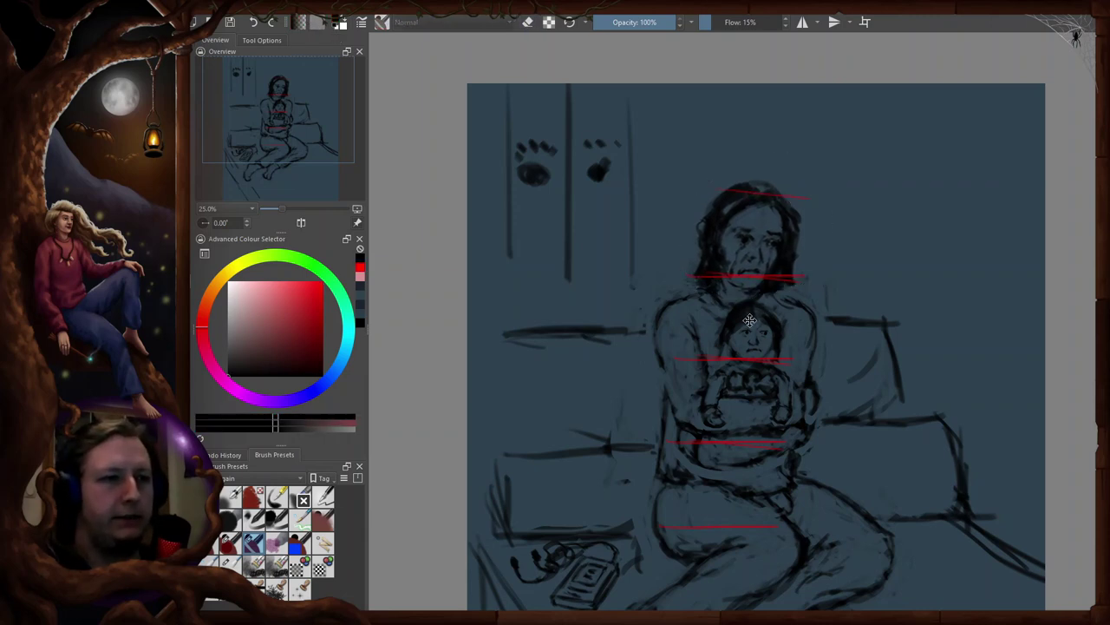
{"action": "key", "text": "2"}
{"action": "key", "text": "m"}
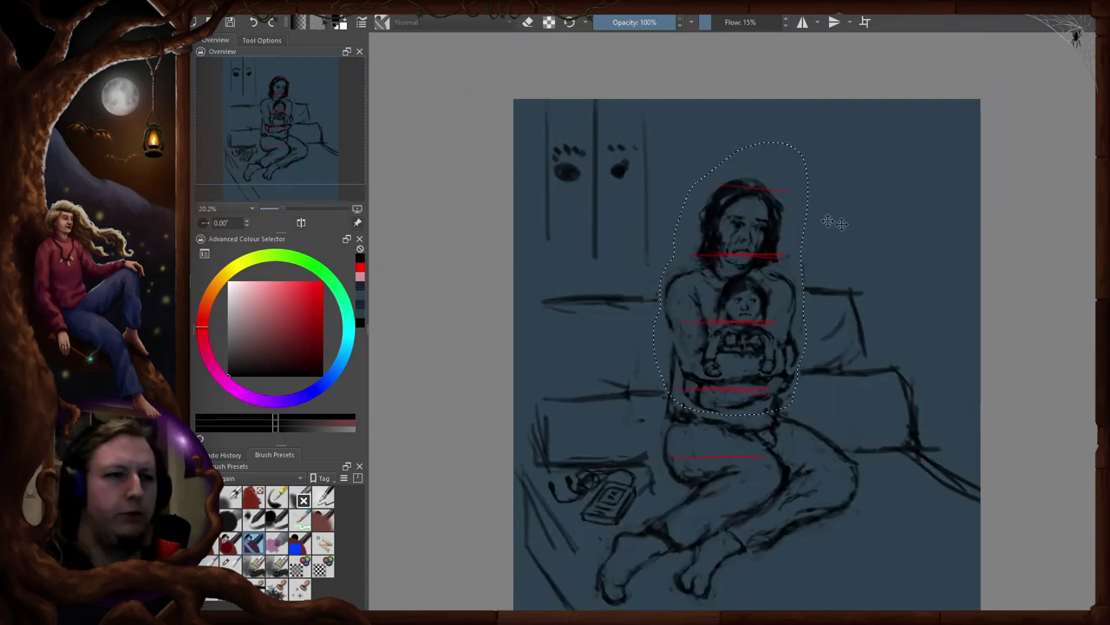
{"action": "left_click_drag", "start_coordinate": [855, 225], "coordinate": [855, 230]}
{"action": "key", "text": "b"}
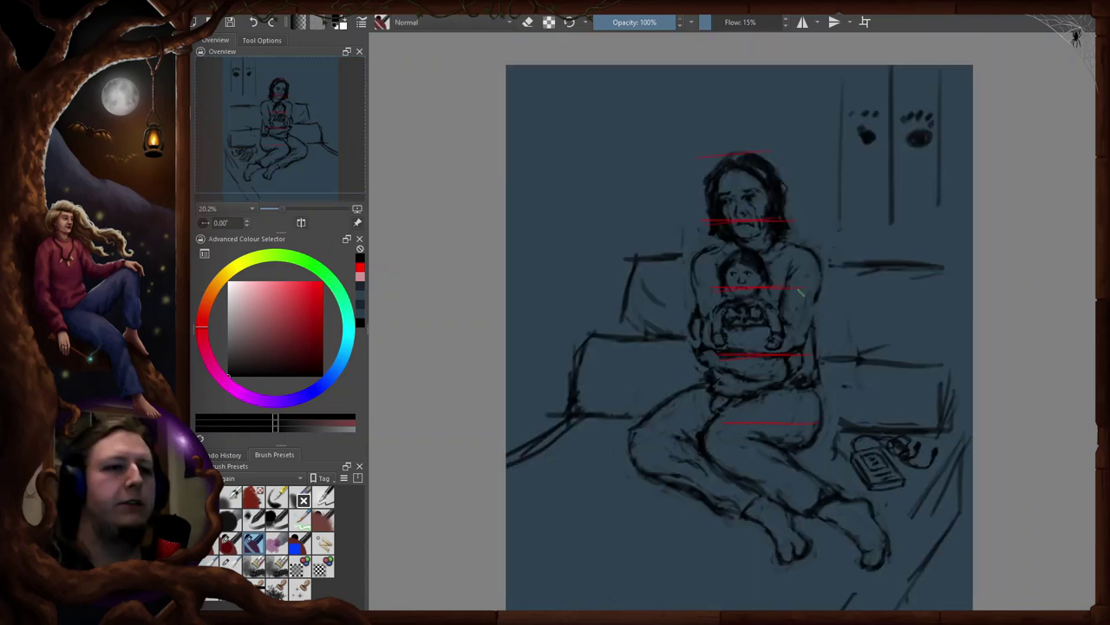
{"action": "key", "text": "m"}
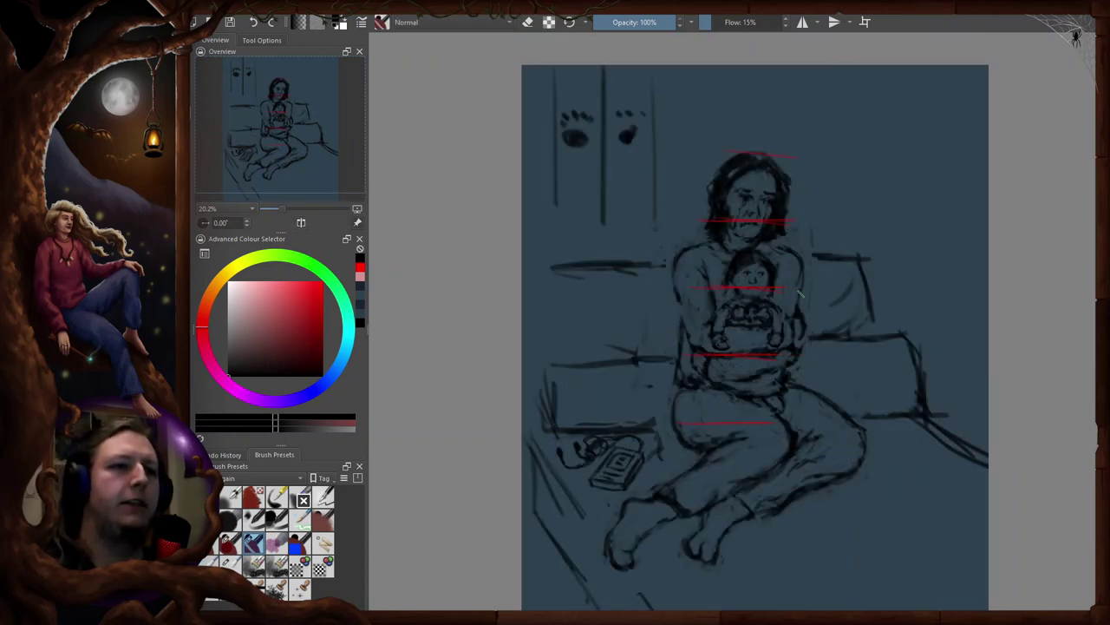
- Hide the red guides, then outline the whole figure with the doll and scale it up slightly on the canvas
{"action": "scroll", "coordinate": [800, 295], "scroll_direction": "down", "scroll_amount": 3}
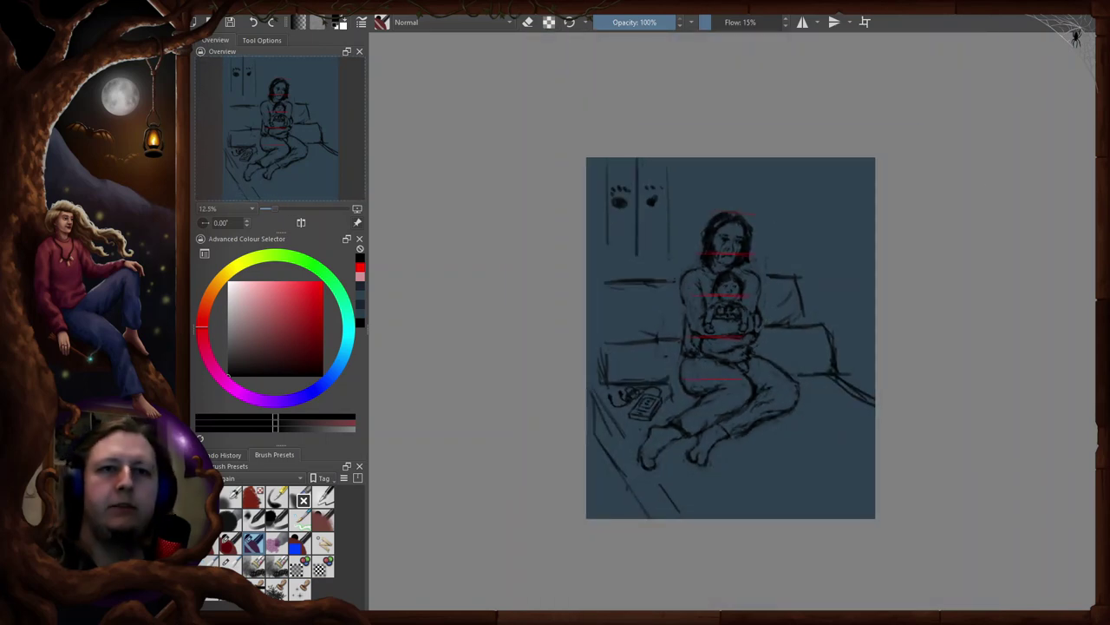
{"action": "mouse_move", "coordinate": [713, 197]}
{"action": "left_mouse_down"}
{"action": "mouse_move", "coordinate": [686, 242]}
{"action": "mouse_move", "coordinate": [675, 385]}
{"action": "left_mouse_up"}
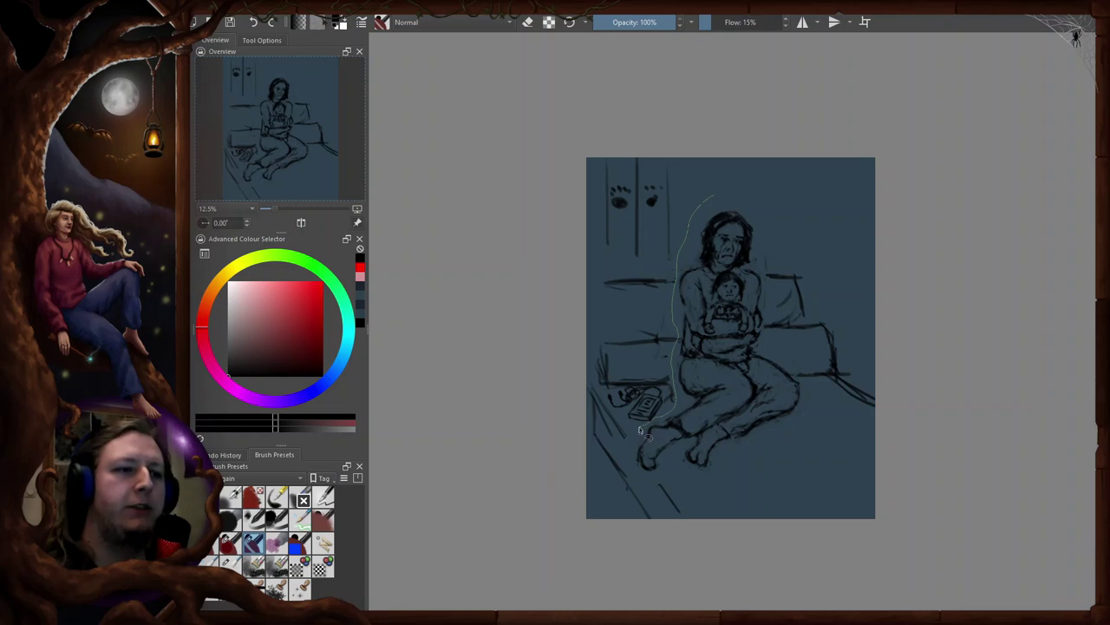
{"action": "left_click_drag", "start_coordinate": [806, 401], "coordinate": [800, 375]}
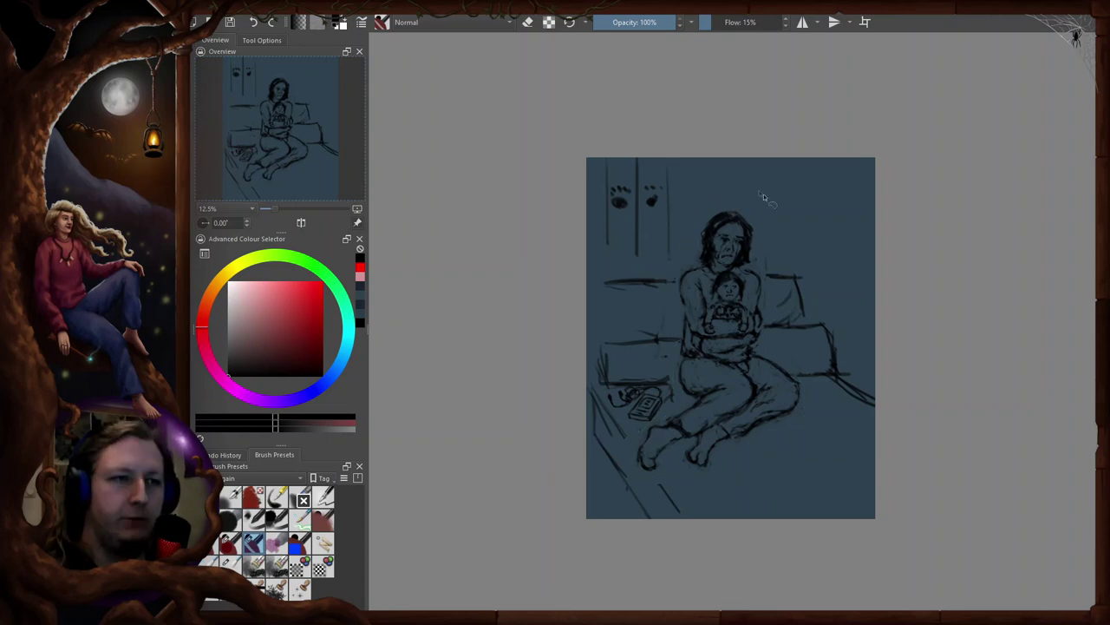
{"action": "key", "text": "ctrl+t"}
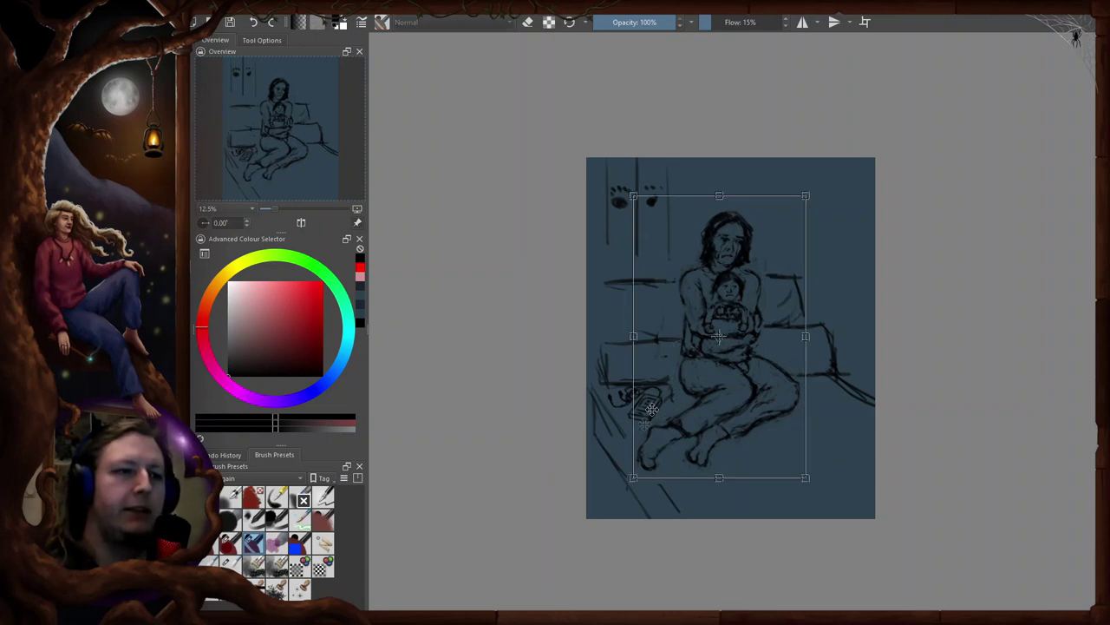
{"action": "scroll", "coordinate": [652, 400], "scroll_direction": "up", "scroll_amount": 1}
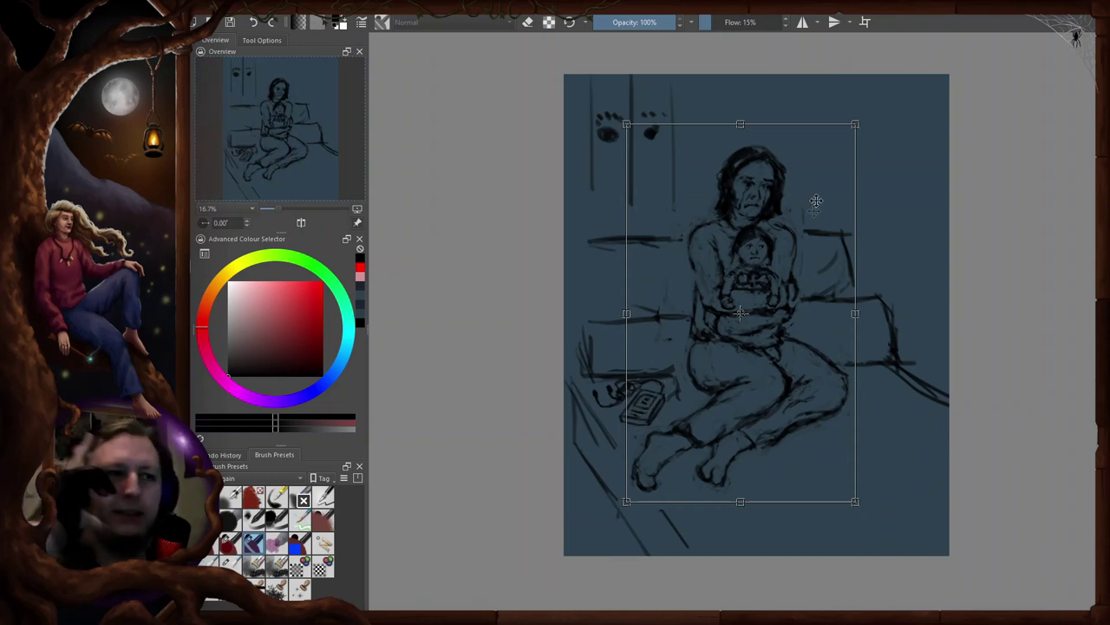
{"action": "left_click_drag", "start_coordinate": [834, 167], "coordinate": [817, 194]}
{"action": "left_click_drag", "start_coordinate": [841, 152], "coordinate": [869, 139]}
{"action": "left_click_drag", "start_coordinate": [838, 218], "coordinate": [808, 270]}
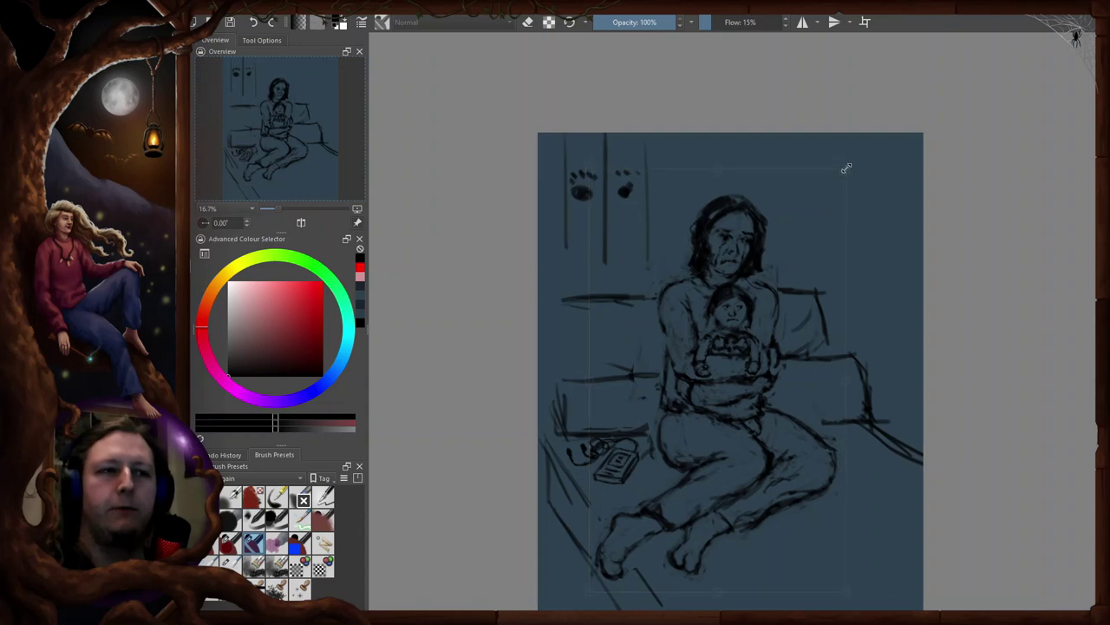
{"action": "left_click_drag", "start_coordinate": [843, 169], "coordinate": [857, 153]}
{"action": "key", "text": "Return"}
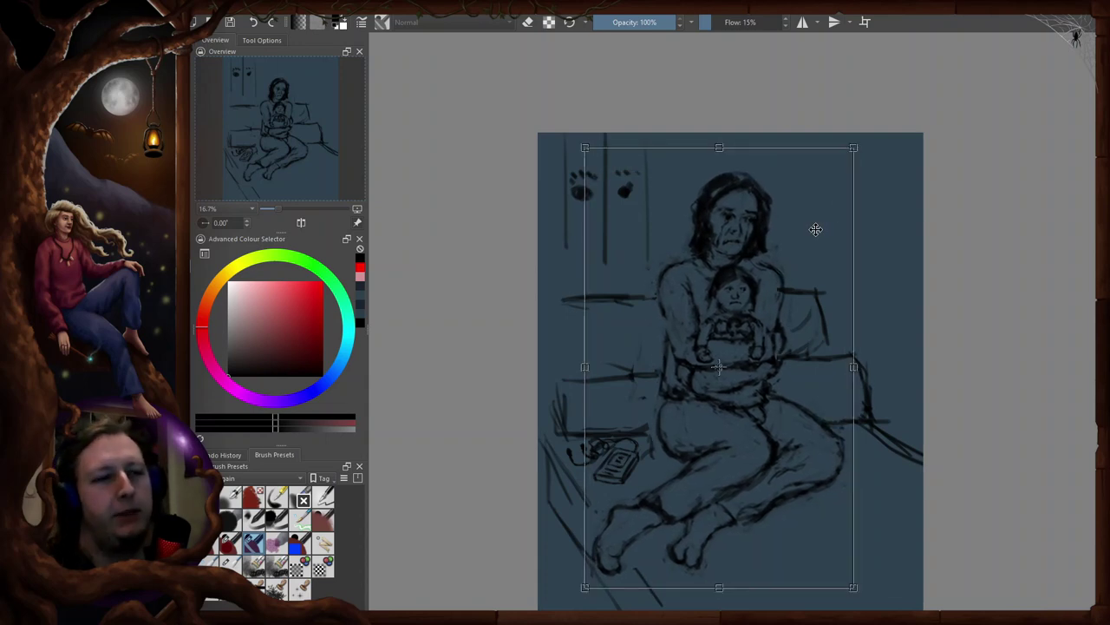
{"action": "scroll", "coordinate": [818, 235], "scroll_direction": "up", "scroll_amount": 1}
{"action": "key", "text": "m"}
{"action": "key", "text": "m"}
{"action": "left_click_drag", "start_coordinate": [803, 337], "coordinate": [827, 282]}
- Darken the doll's hair beside its forehead and cheeks, and clean up the edges of its face
{"action": "key", "text": "2"}
{"action": "key", "text": "b"}
{"action": "key", "text": "1"}
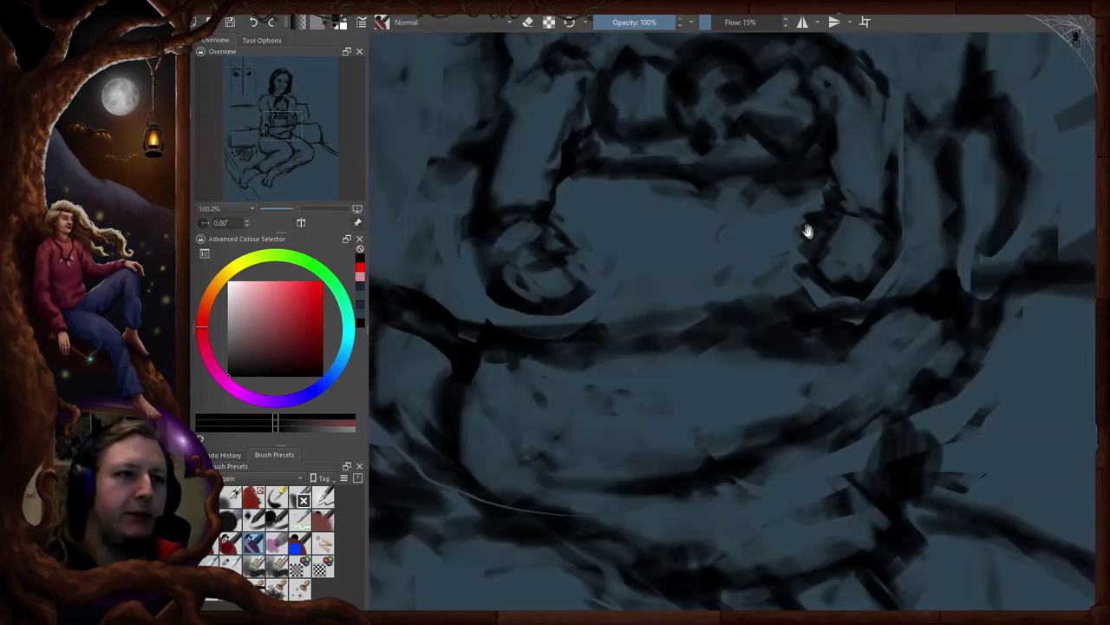
{"action": "scroll", "coordinate": [805, 252], "scroll_direction": "up", "scroll_amount": 5}
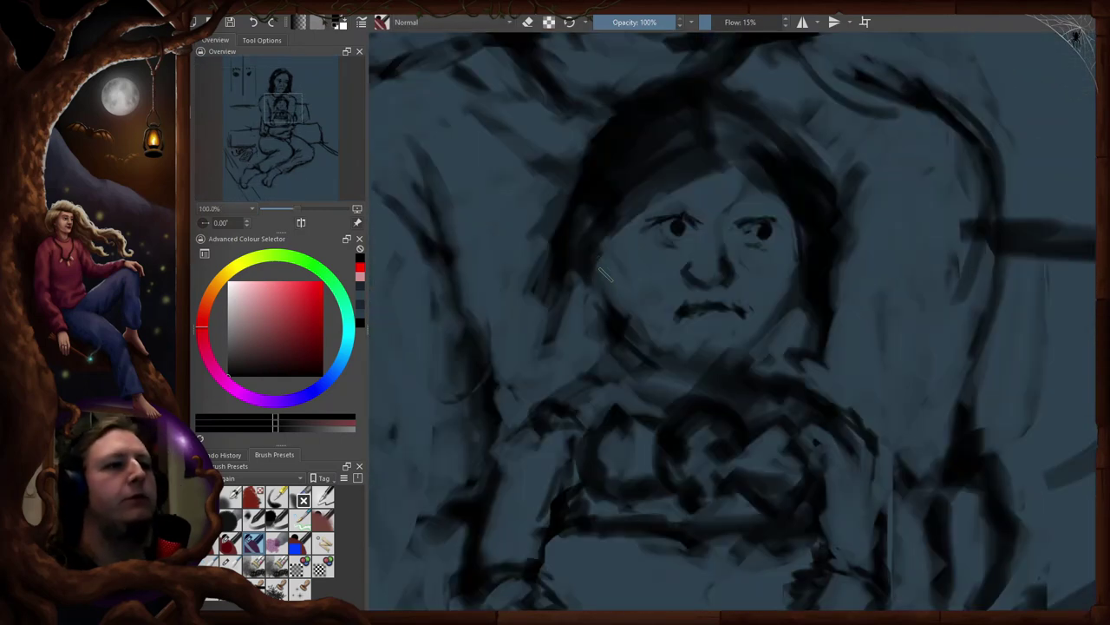
{"action": "left_click_drag", "start_coordinate": [794, 307], "coordinate": [780, 356]}
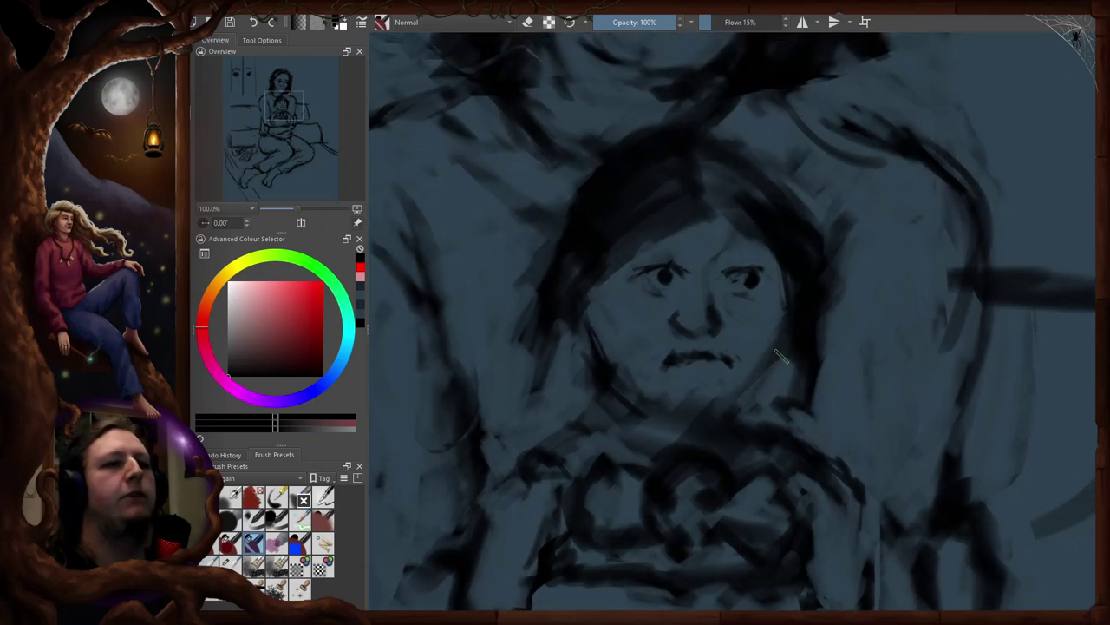
{"action": "left_click_drag", "start_coordinate": [818, 309], "coordinate": [765, 306]}
{"action": "left_click_drag", "start_coordinate": [701, 239], "coordinate": [727, 278]}
{"action": "left_click_drag", "start_coordinate": [667, 205], "coordinate": [620, 228]}
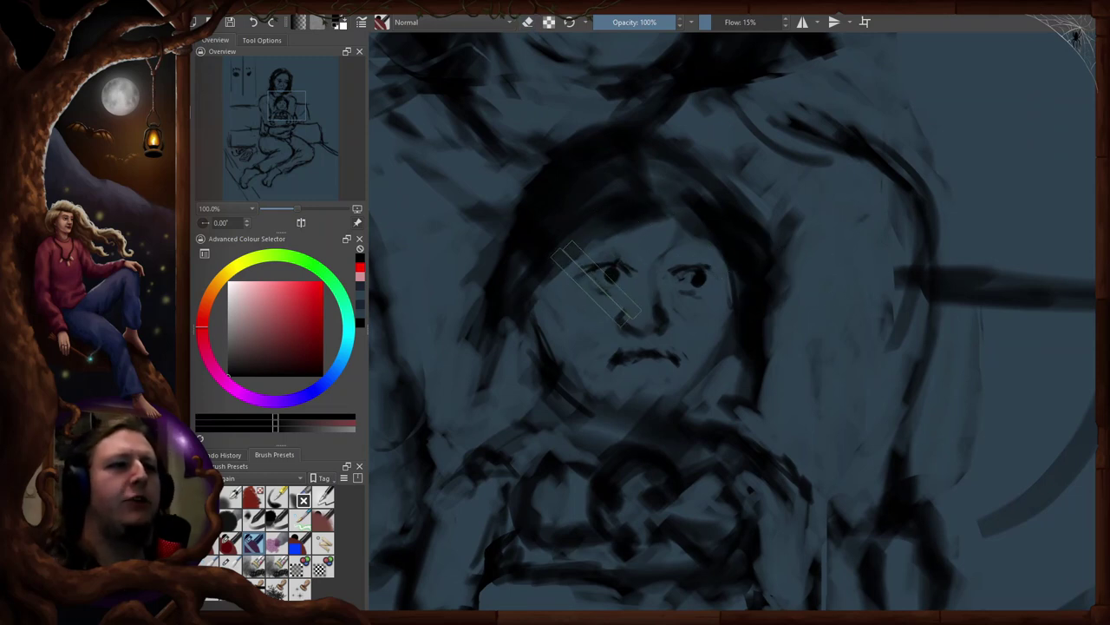
{"action": "key", "text": "e"}
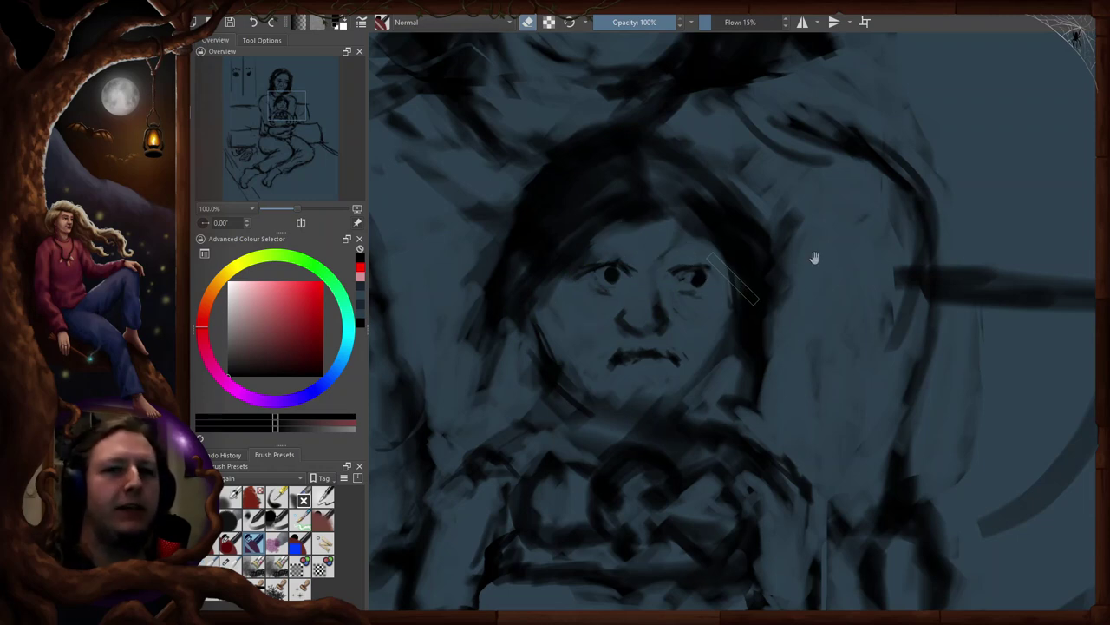
{"action": "left_click_drag", "start_coordinate": [815, 258], "coordinate": [758, 265]}
{"action": "key", "text": "e"}
- Scribble a few small black marks in the empty background beside the figure's shoulder
{"action": "left_click_drag", "start_coordinate": [939, 188], "coordinate": [945, 219]}
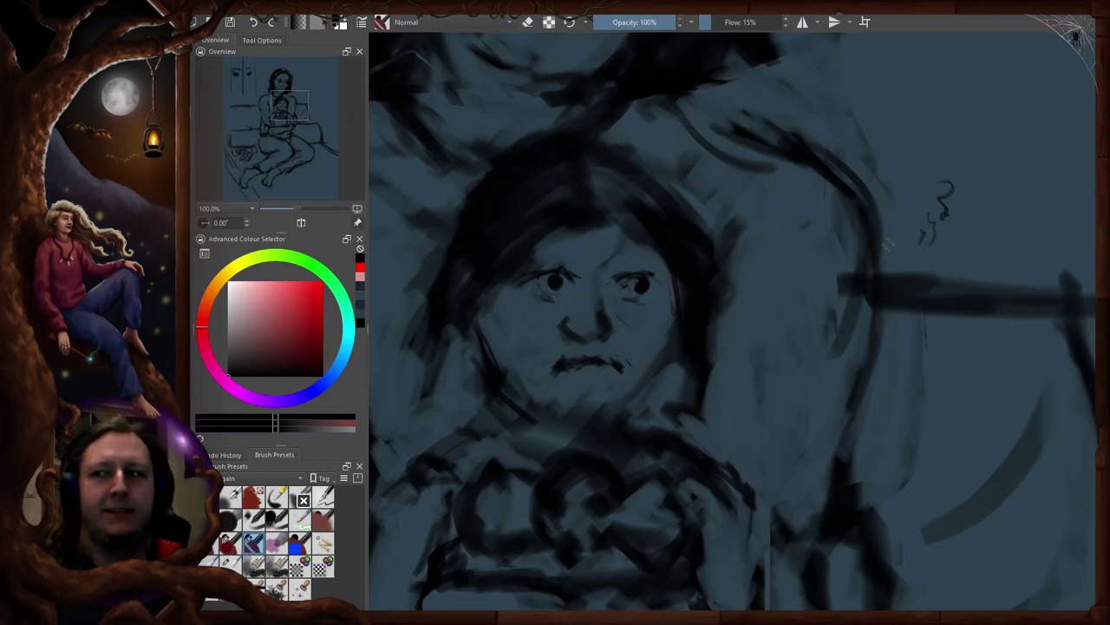
{"action": "left_click_drag", "start_coordinate": [813, 292], "coordinate": [830, 273]}
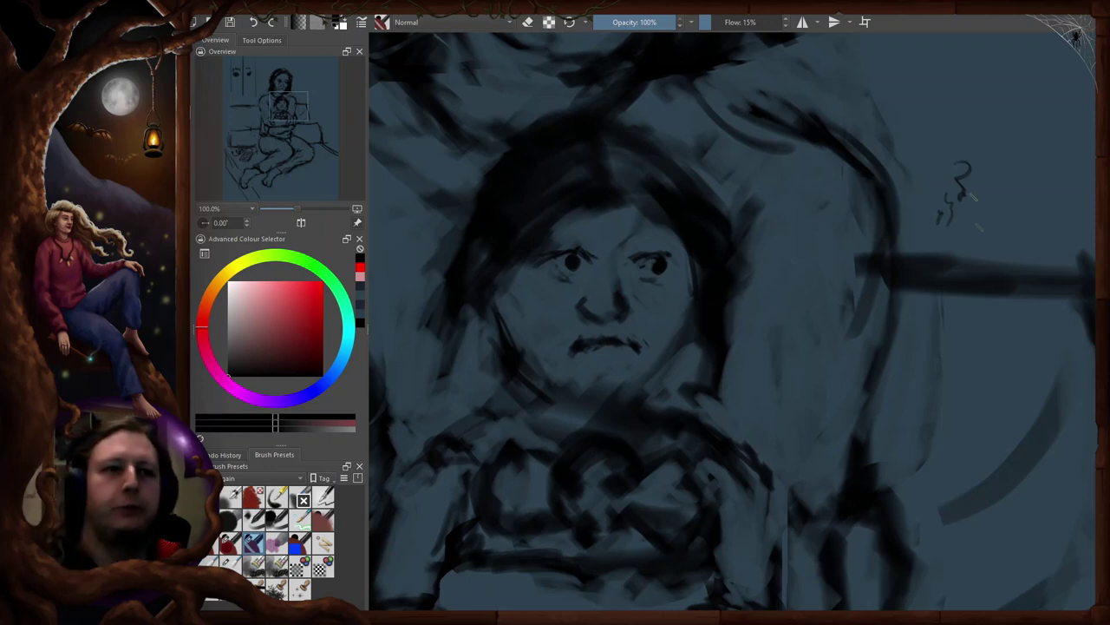
{"action": "left_click_drag", "start_coordinate": [737, 295], "coordinate": [821, 246]}
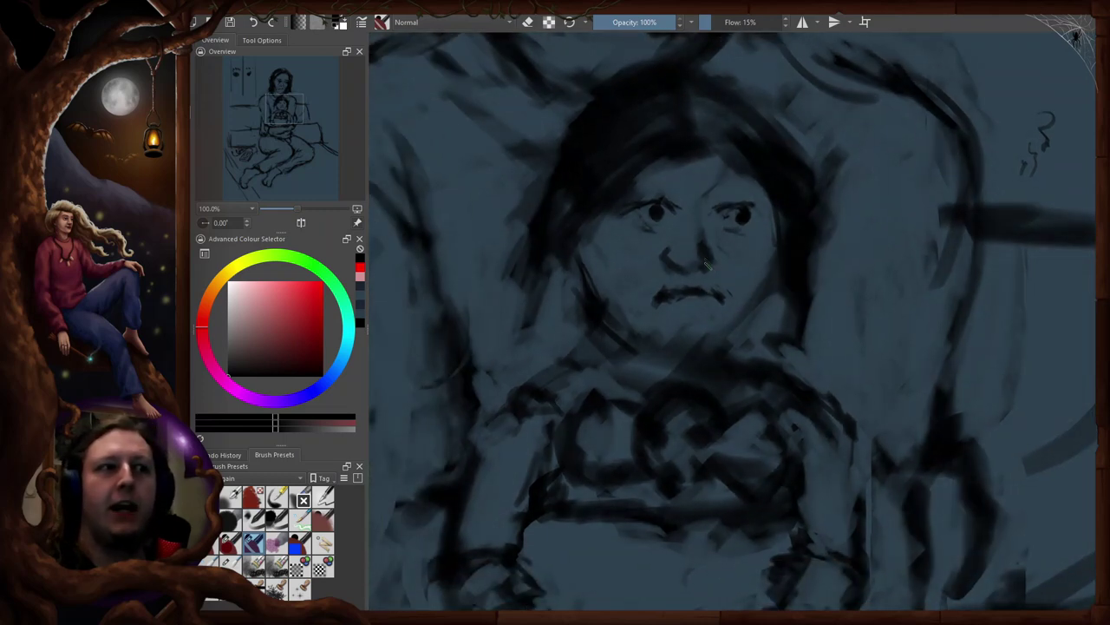
- Reshape the doll's nose by alternately erasing and repainting its sides and nostrils
{"action": "key", "text": "e"}
{"action": "key", "text": "e"}
{"action": "key", "text": "e"}
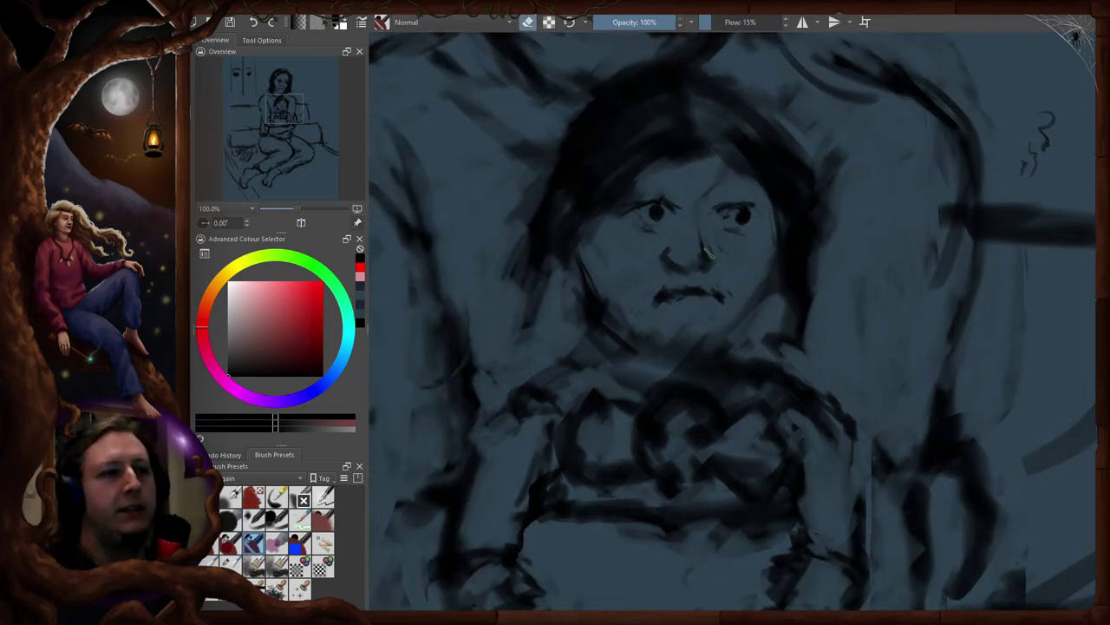
{"action": "key", "text": "e"}
{"action": "key", "text": "e"}
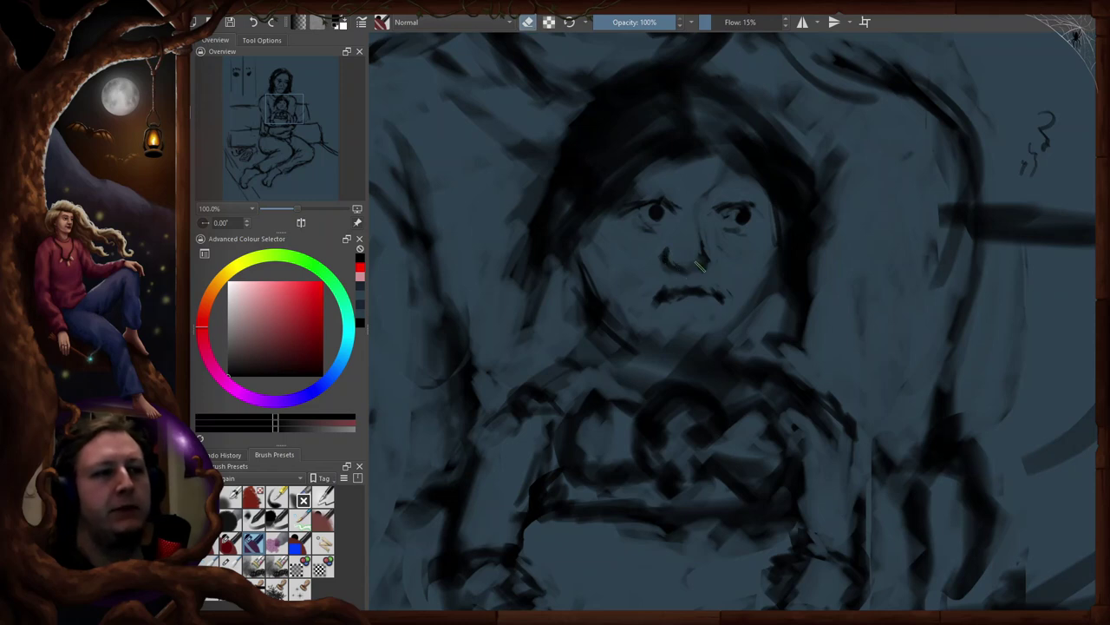
{"action": "key", "text": "e"}
{"action": "key", "text": "e"}
{"action": "key", "text": "e"}
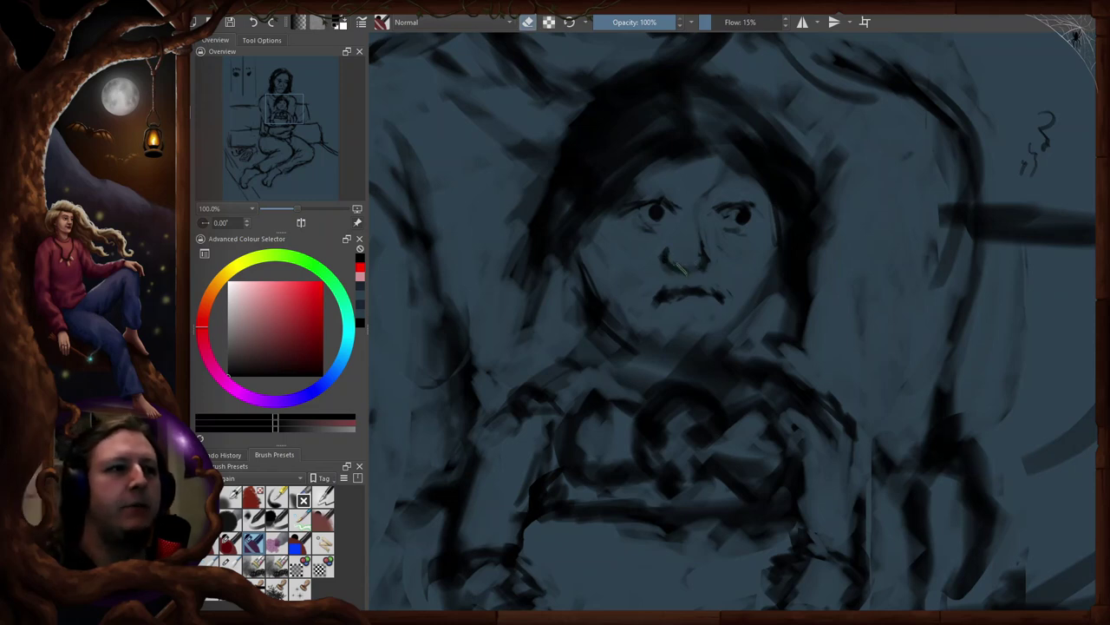
{"action": "key", "text": "e"}
{"action": "key", "text": "e"}
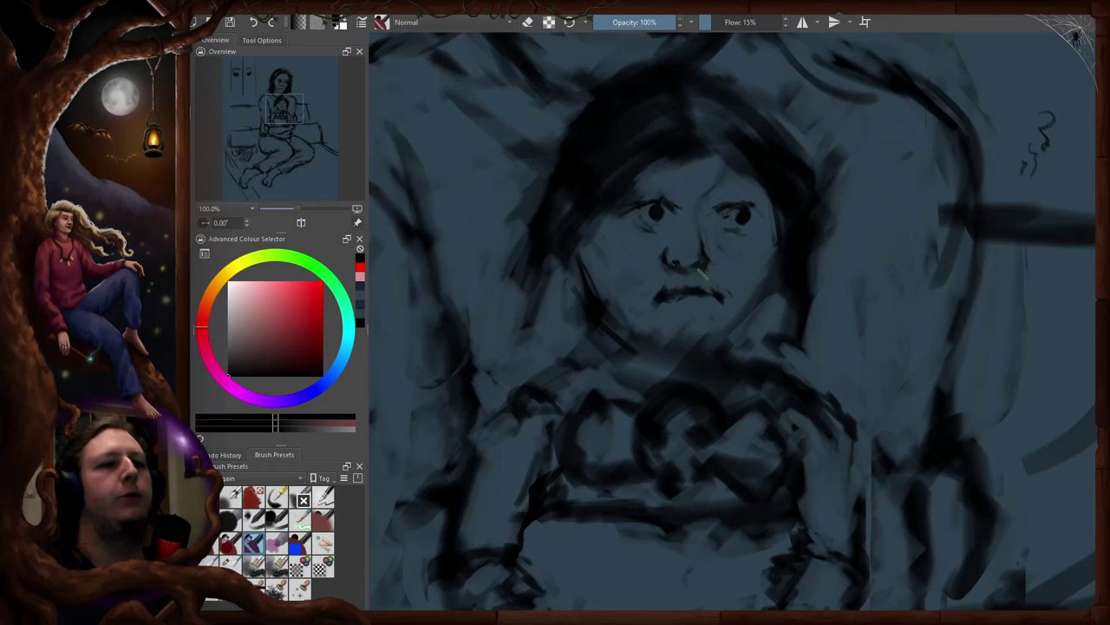
- Outline the doll's nose in mirrored view and shift it sideways toward the centre of the face
{"action": "key", "text": "m"}
{"action": "key", "text": "e"}
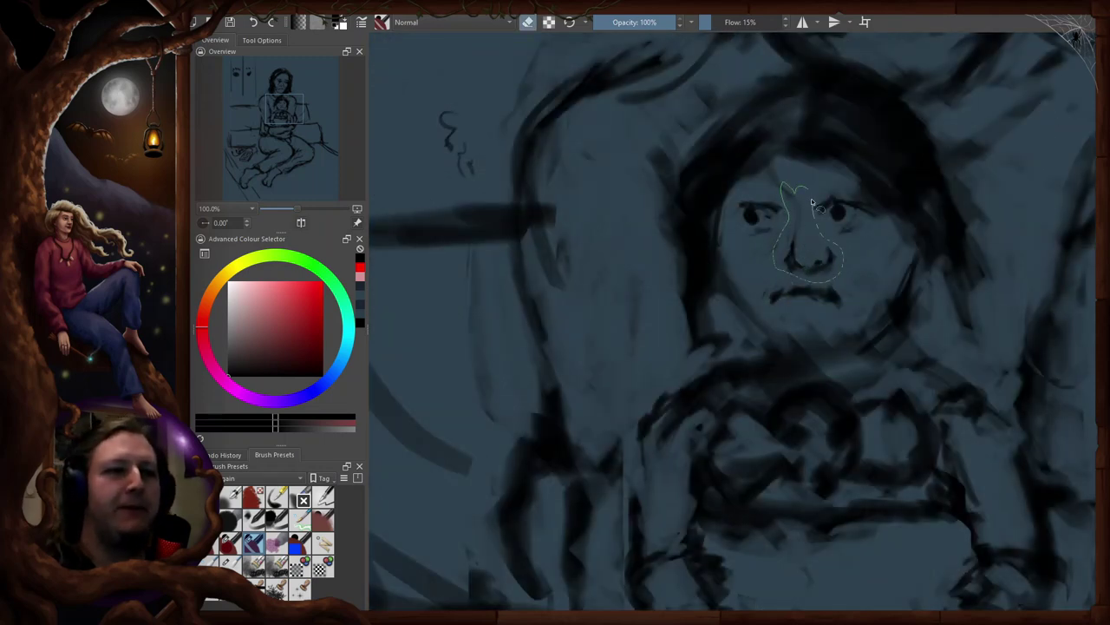
{"action": "key", "text": "t"}
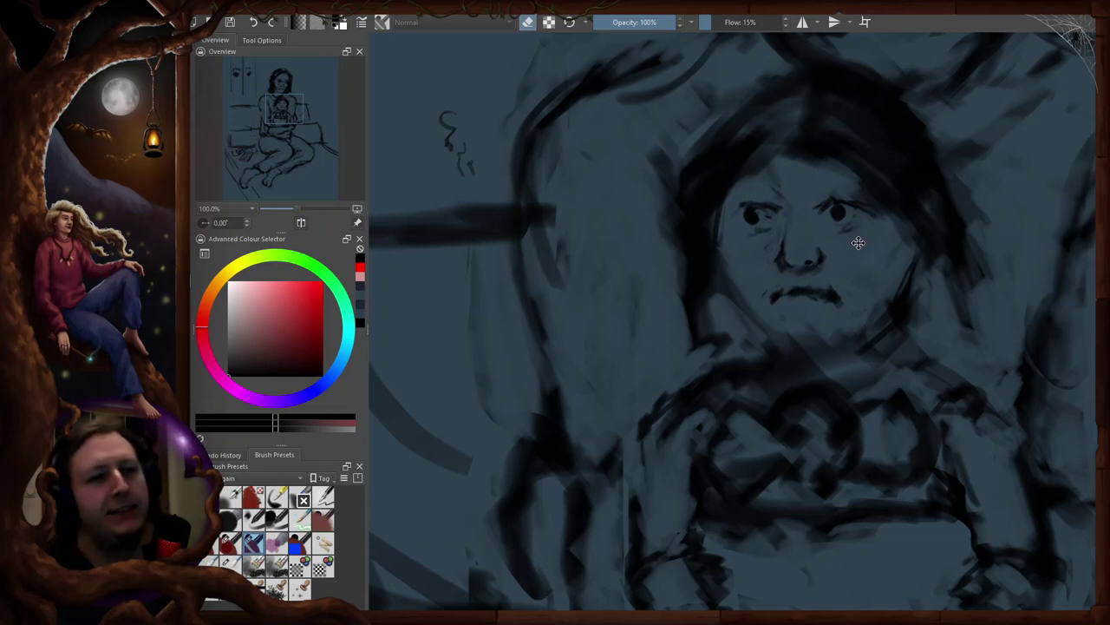
{"action": "key", "text": "b"}
{"action": "key", "text": "m"}
- Redraw the doll's cheek and jaw contours to give the face a rounder outline
{"action": "key", "text": "e"}
{"action": "key", "text": "e"}
{"action": "key", "text": "e"}
{"action": "mouse_move", "coordinate": [777, 235]}
{"action": "left_mouse_down"}
{"action": "mouse_move", "coordinate": [742, 330]}
{"action": "mouse_move", "coordinate": [755, 317]}
{"action": "mouse_move", "coordinate": [728, 333]}
{"action": "left_mouse_up"}
{"action": "key", "text": "2"}
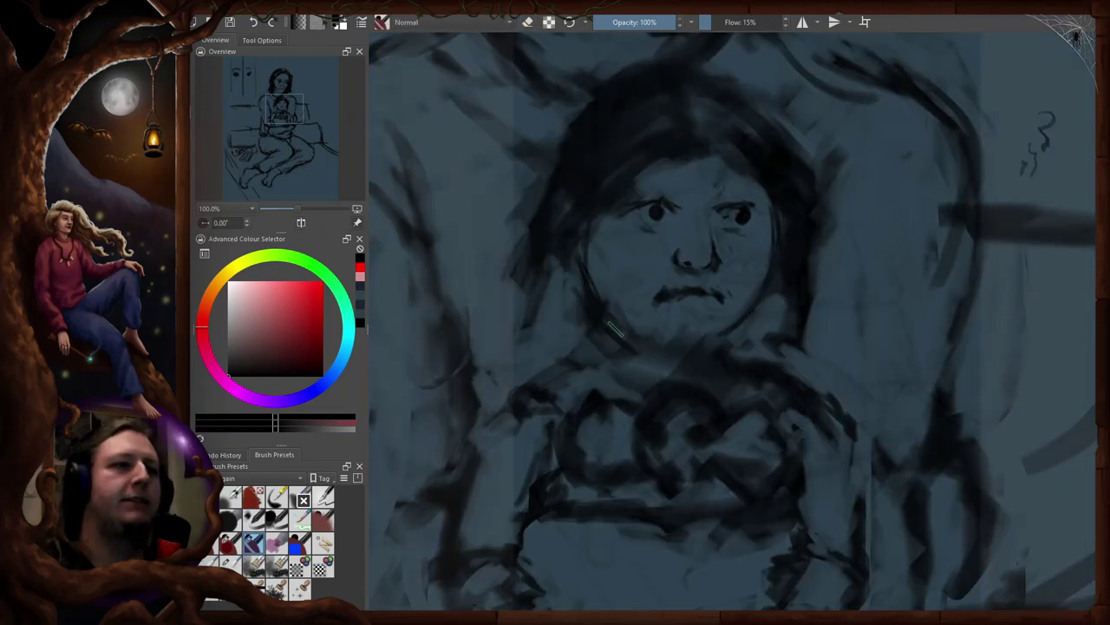
- Outline the crying woman's near eye with a freehand selection in mirrored view and transform it
{"action": "key", "text": "m"}
{"action": "key", "text": "m"}
{"action": "scroll", "coordinate": [730, 234], "scroll_direction": "up", "scroll_amount": 3}
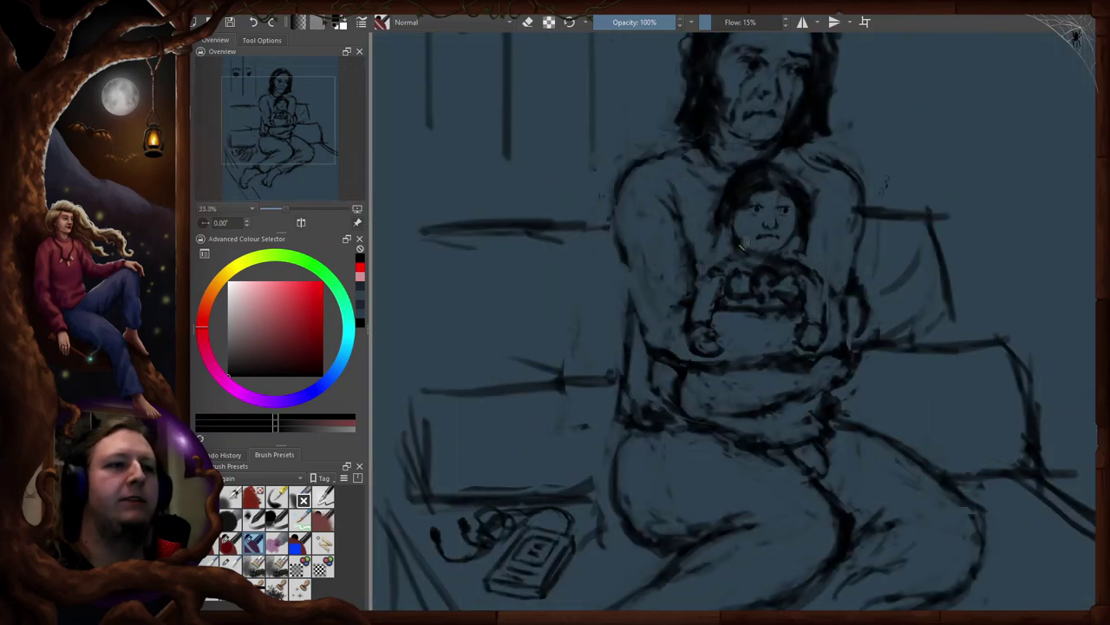
{"action": "key", "text": "e"}
{"action": "mouse_move", "coordinate": [797, 206]}
{"action": "left_mouse_down"}
{"action": "mouse_move", "coordinate": [838, 205]}
{"action": "mouse_move", "coordinate": [845, 231]}
{"action": "left_mouse_up"}
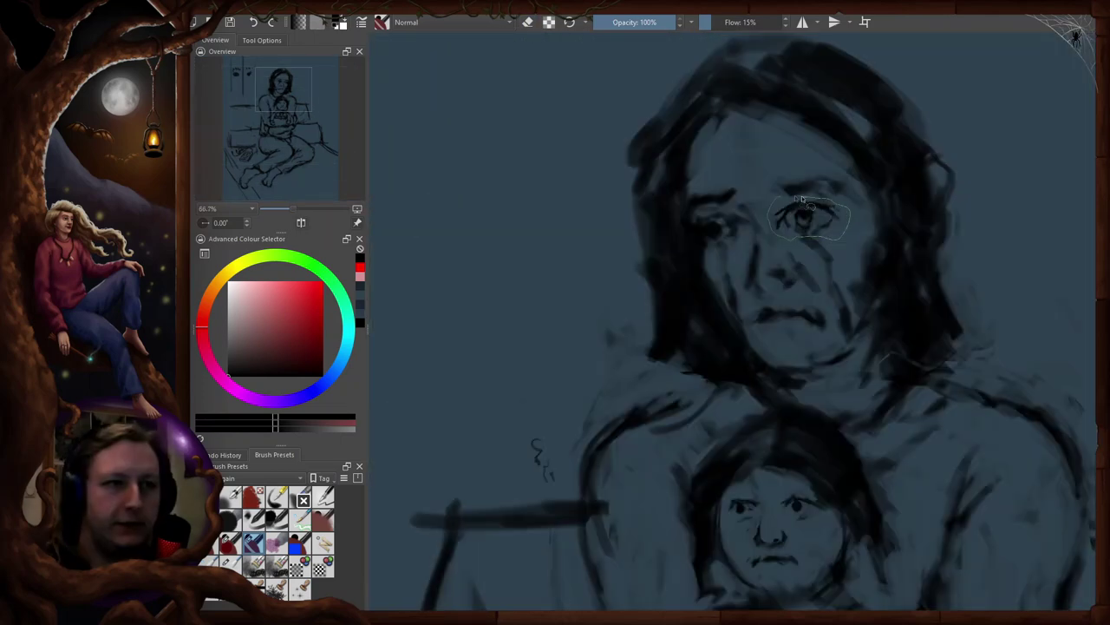
{"action": "key", "text": "ctrl+t"}
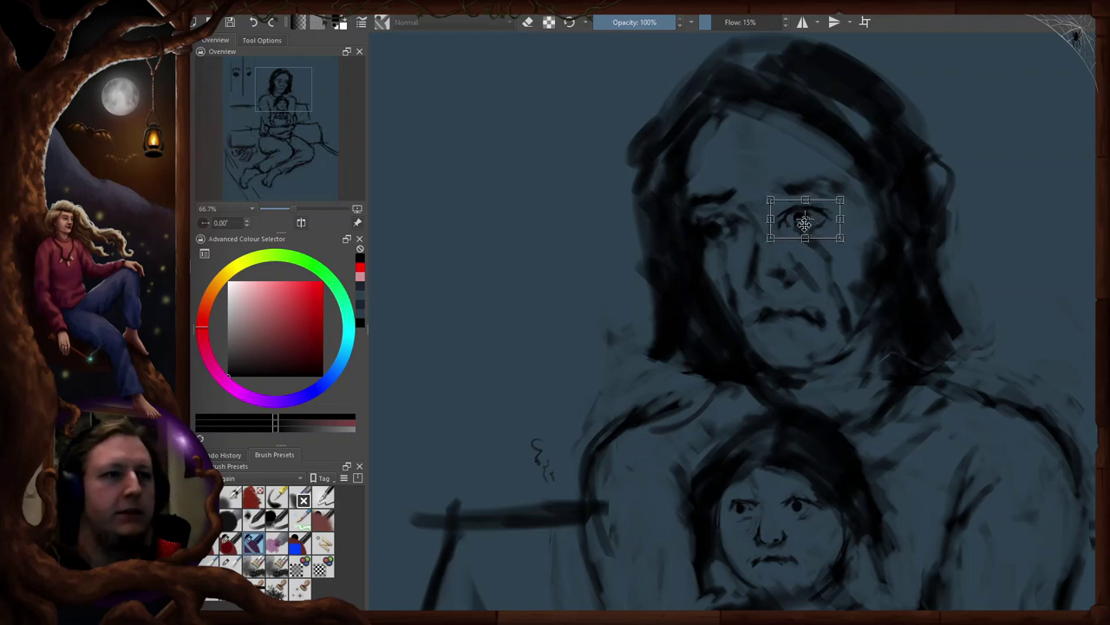
- Adjust the woman's near eye again with a transform, checking its placement in whole-figure, mirrored and rotated views
{"action": "key", "text": "m"}
{"action": "key", "text": "2"}
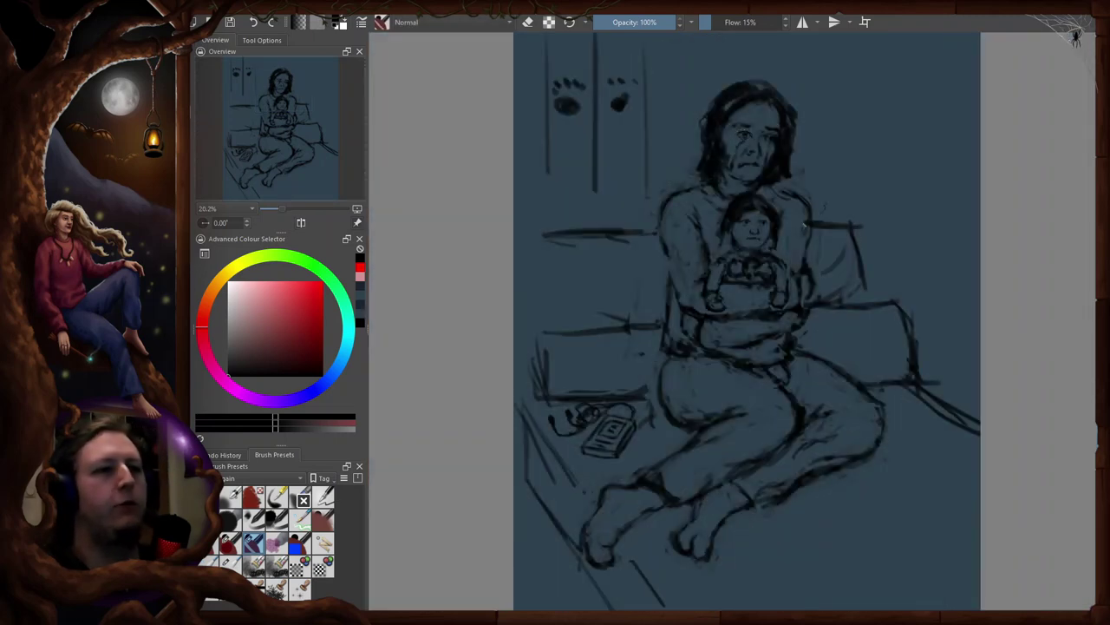
{"action": "left_click_drag", "start_coordinate": [792, 241], "coordinate": [787, 282]}
{"action": "scroll", "coordinate": [769, 183], "scroll_direction": "up", "scroll_amount": 3}
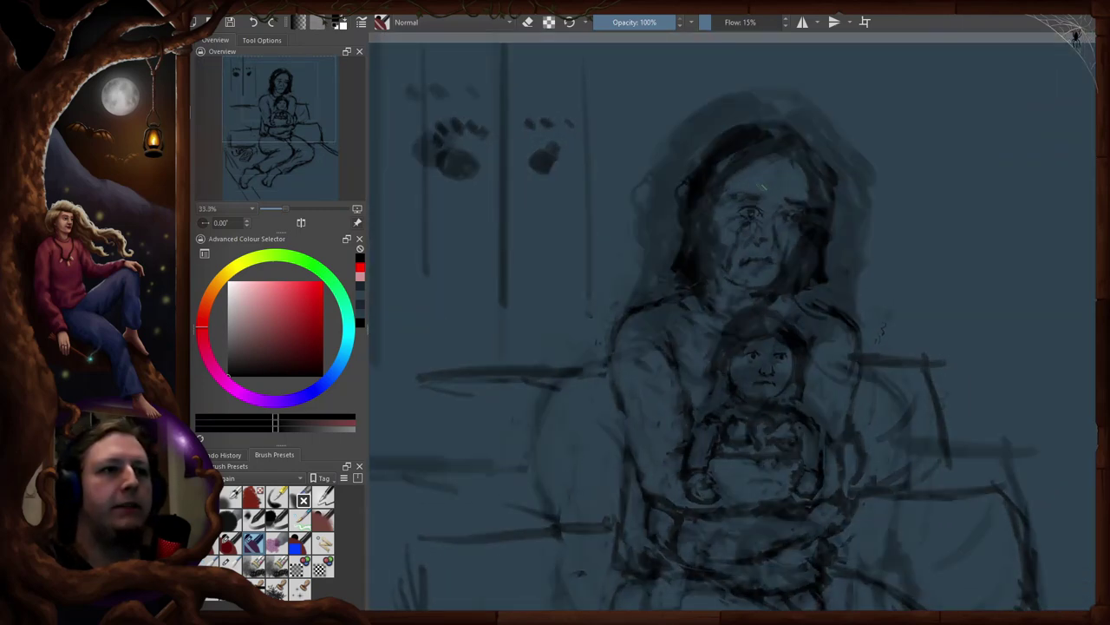
{"action": "key", "text": "4"}
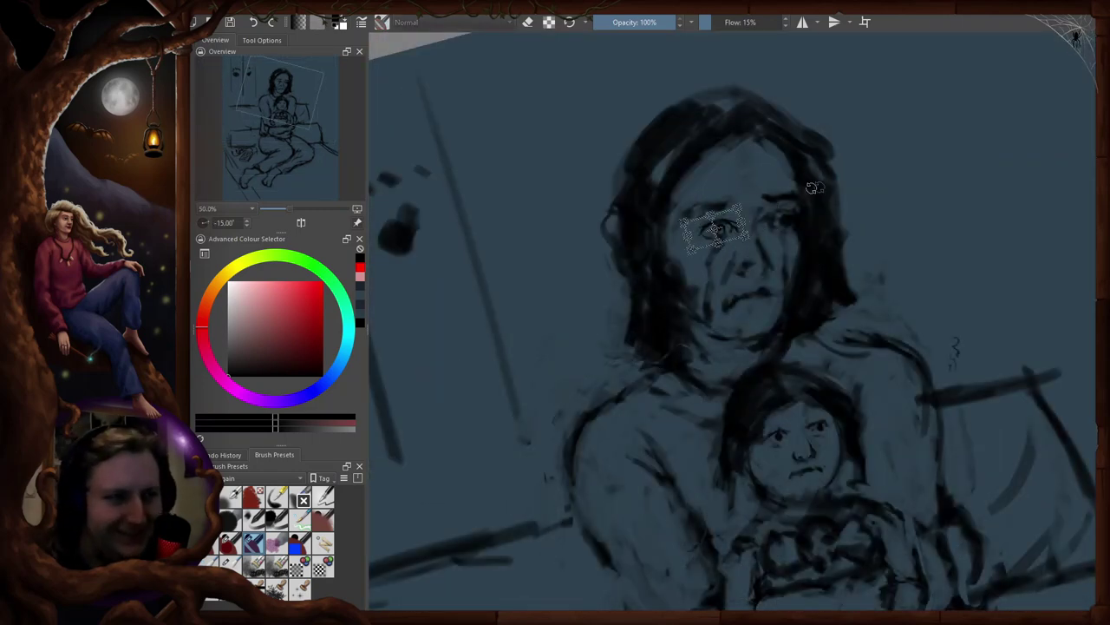
{"action": "key", "text": "5"}
{"action": "key", "text": "ctrl+t"}
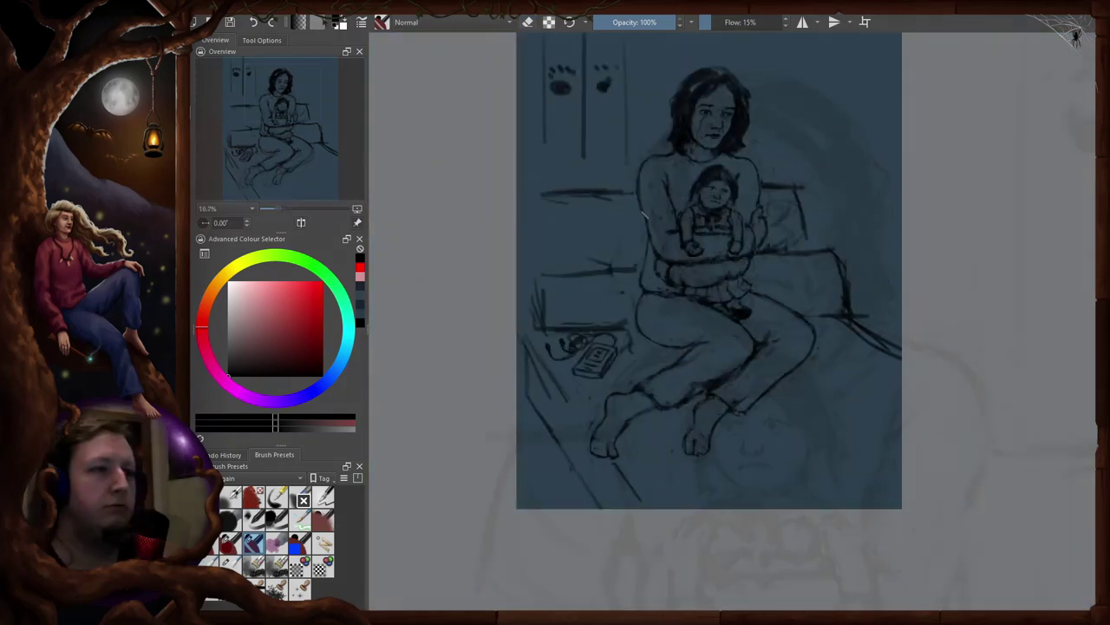
- Clean up the sketch lines of the woman's shoulders, sweater and hair, comparing normal and mirrored views
{"action": "key", "text": "m"}
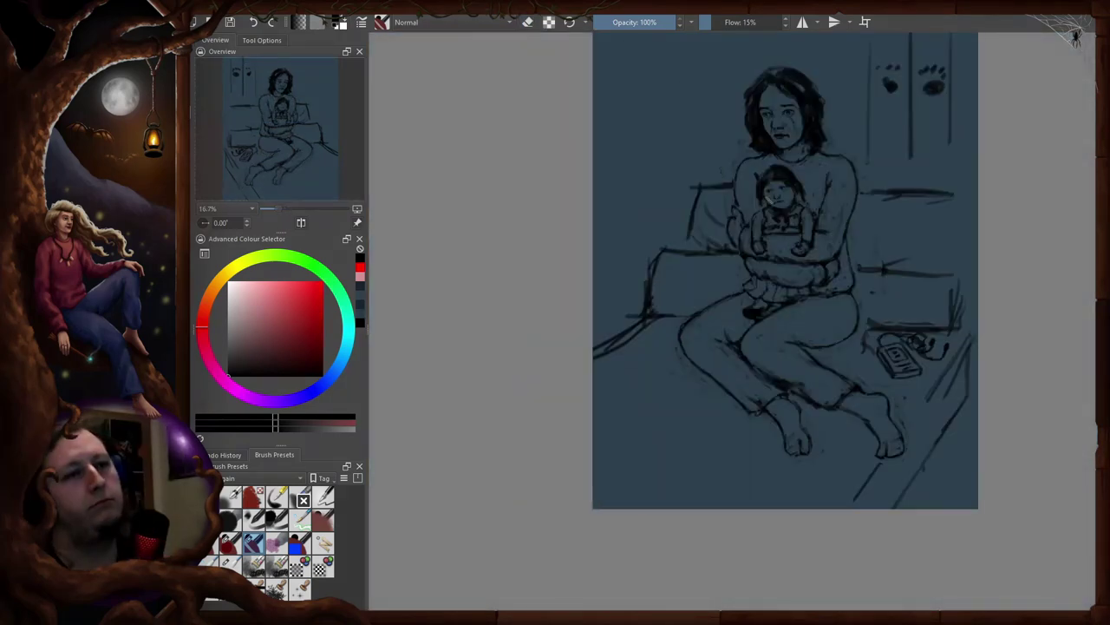
{"action": "key", "text": "m"}
{"action": "left_click_drag", "start_coordinate": [688, 348], "coordinate": [716, 407]}
{"action": "scroll", "coordinate": [724, 137], "scroll_direction": "up", "scroll_amount": 3}
{"action": "key", "text": "e"}
{"action": "key", "text": "m"}
{"action": "key", "text": "m"}
{"action": "key", "text": "4"}
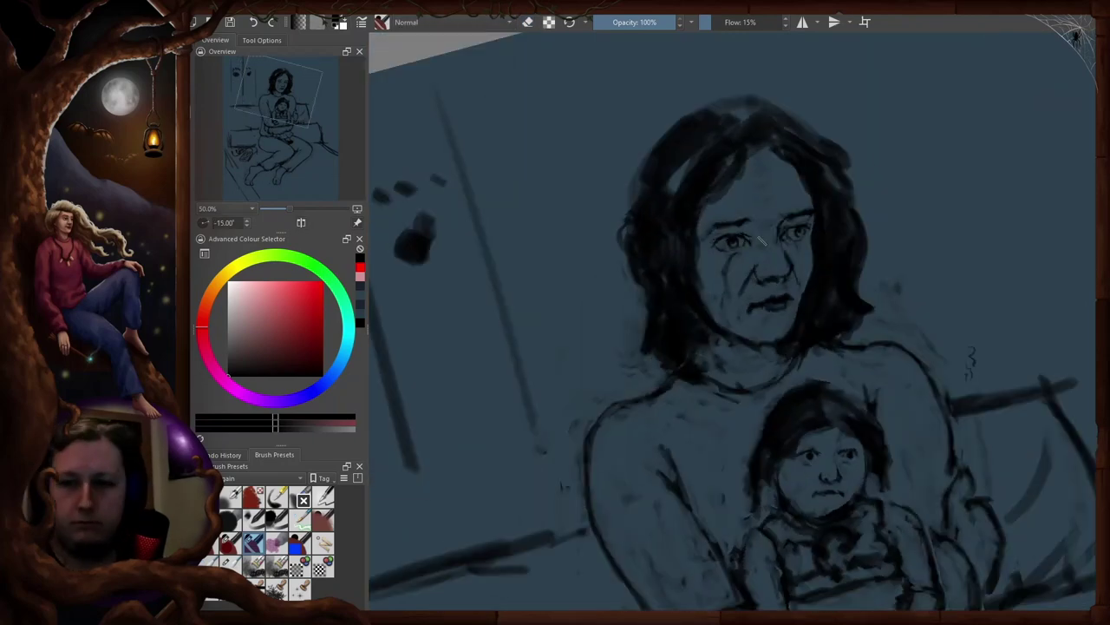
- Refine the woman's eyes, brows, nose and mouth by alternately painting and erasing in mirrored and rotated views
{"action": "key", "text": "5"}
{"action": "key", "text": "m"}
{"action": "key", "text": "e"}
{"action": "key", "text": "m"}
{"action": "key", "text": "e"}
{"action": "scroll", "coordinate": [840, 156], "scroll_direction": "up", "scroll_amount": 1}
{"action": "left_click_drag", "start_coordinate": [726, 288], "coordinate": [731, 290]}
{"action": "key", "text": "ctrl+t"}
{"action": "key", "text": "4"}
{"action": "key", "text": "4"}
{"action": "key", "text": "4"}
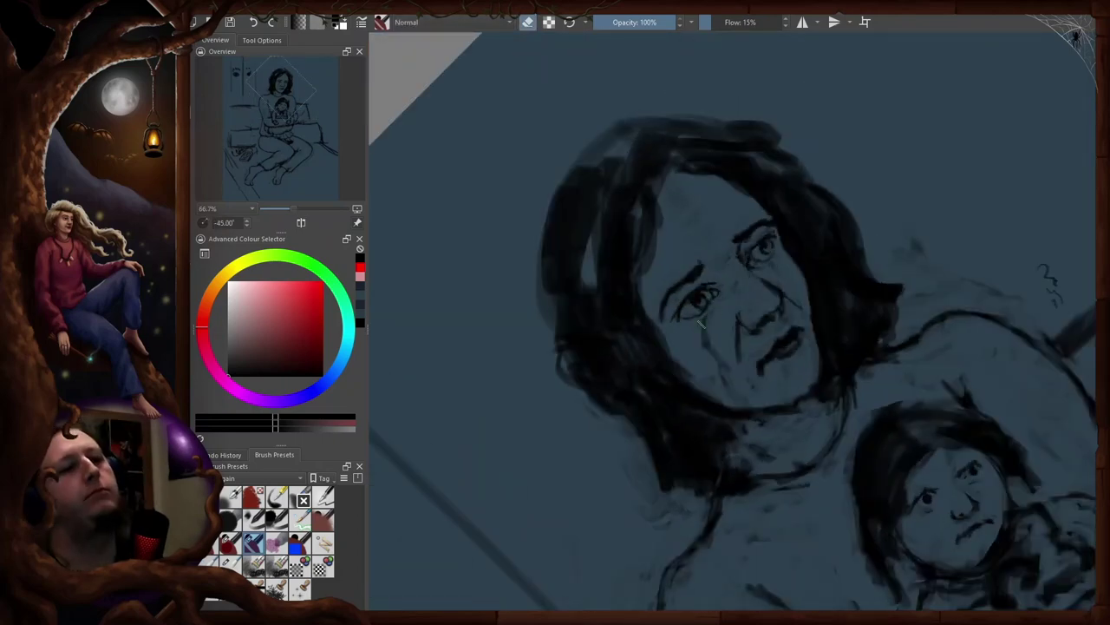
- Rework the woman's hair into shaded strands and define the sweater's round collar, checking the whole figure mirrored
{"action": "key", "text": "5"}
{"action": "scroll", "coordinate": [701, 323], "scroll_direction": "down", "scroll_amount": 1}
{"action": "left_click_drag", "start_coordinate": [685, 386], "coordinate": [801, 170]}
{"action": "key", "text": "m"}
{"action": "key", "text": "m"}
{"action": "key", "text": "2"}
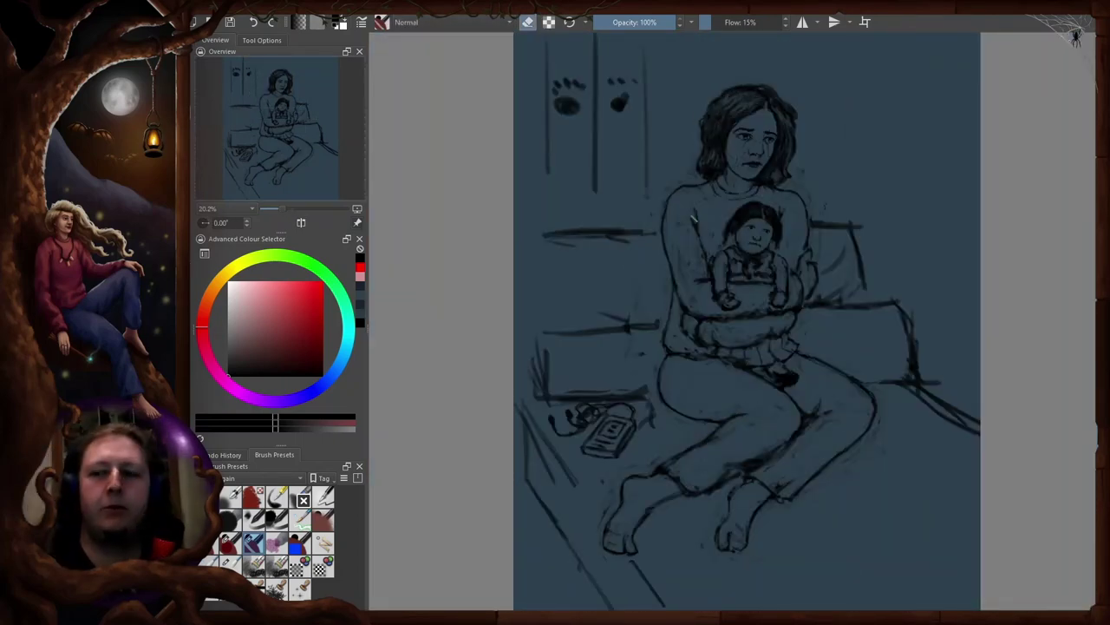
{"action": "key", "text": "m"}
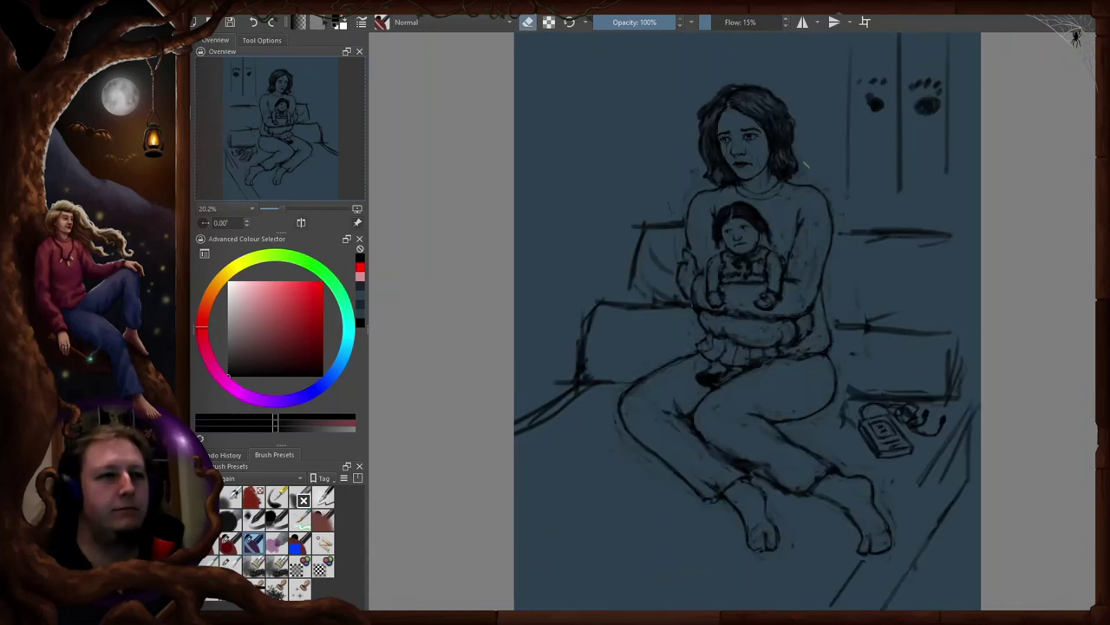
{"action": "key", "text": "m"}
- Redraw the doll with clean outlines, a skull bow on her chest and a circled symbol on her forehead
{"action": "scroll", "coordinate": [799, 160], "scroll_direction": "up", "scroll_amount": 3}
{"action": "key", "text": "2"}
{"action": "scroll", "coordinate": [761, 196], "scroll_direction": "up", "scroll_amount": 3}
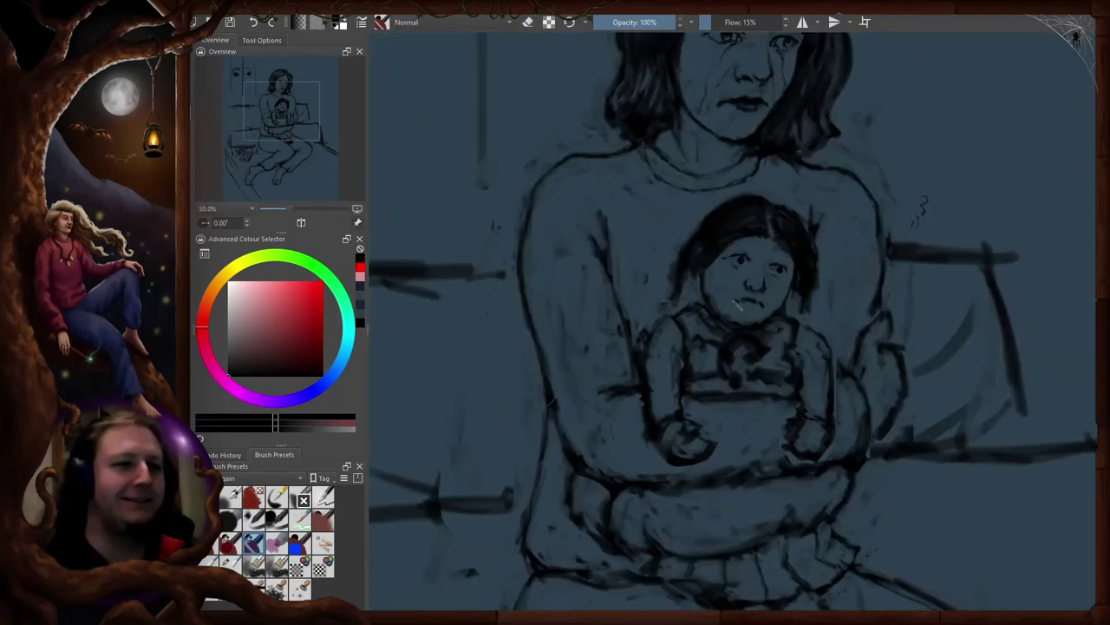
{"action": "scroll", "coordinate": [735, 304], "scroll_direction": "up", "scroll_amount": 3}
{"action": "key", "text": "e"}
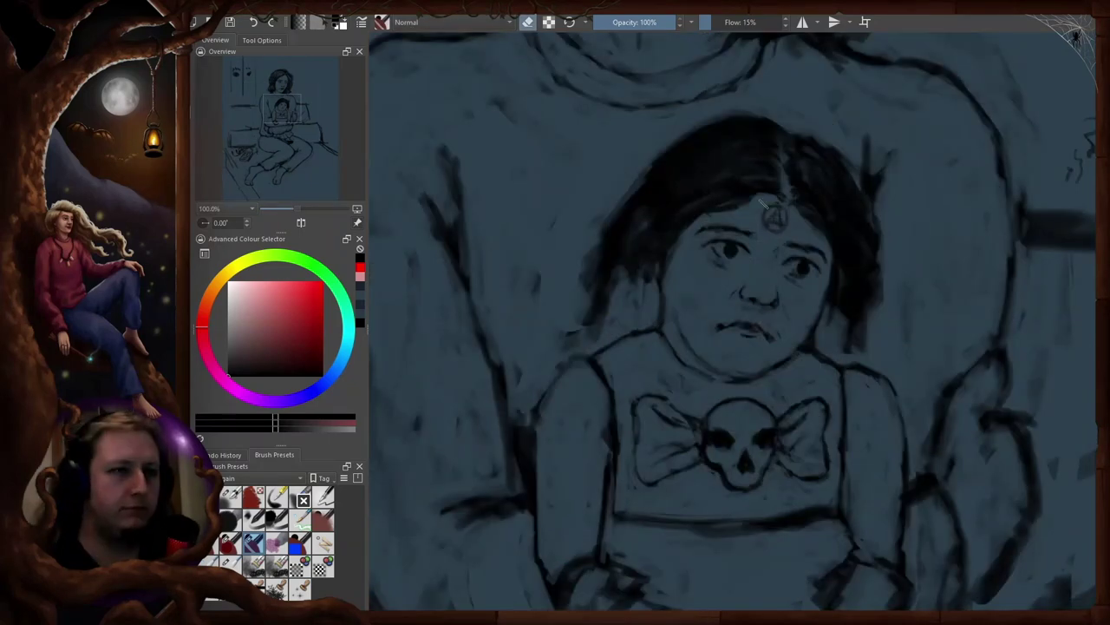
{"action": "scroll", "coordinate": [833, 197], "scroll_direction": "down", "scroll_amount": 2}
- Shape the doll's black hair beside her face and over her shoulder by alternately painting and erasing strands
{"action": "key", "text": "e"}
{"action": "key", "text": "e"}
{"action": "left_click_drag", "start_coordinate": [722, 218], "coordinate": [703, 275]}
{"action": "key", "text": "e"}
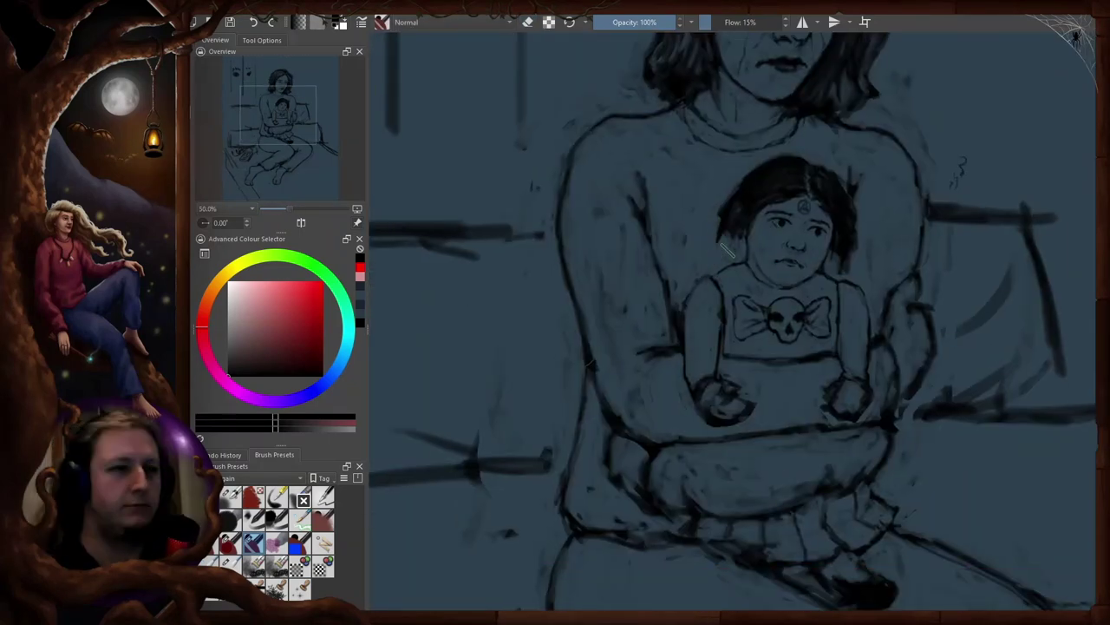
{"action": "left_click_drag", "start_coordinate": [730, 239], "coordinate": [718, 353]}
{"action": "key", "text": "e"}
{"action": "key", "text": "e"}
{"action": "key", "text": "e"}
{"action": "key", "text": "ctrl+z"}
{"action": "left_click_drag", "start_coordinate": [724, 238], "coordinate": [736, 198]}
{"action": "key", "text": "e"}
{"action": "left_click_drag", "start_coordinate": [739, 210], "coordinate": [733, 252]}
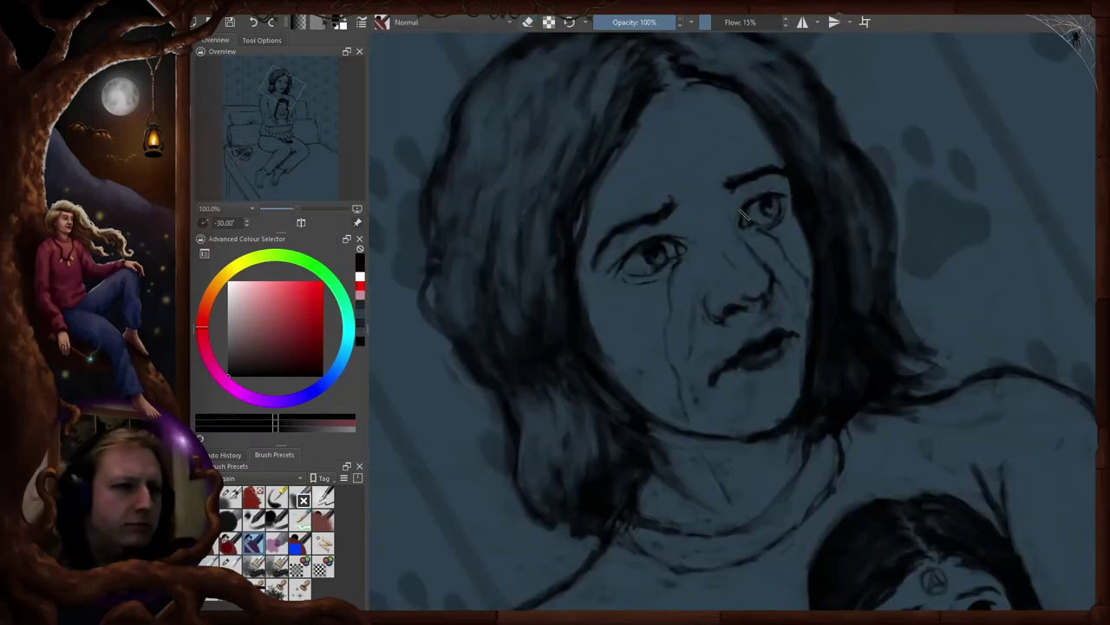
- Refine the woman's eyes, tear tracks and facial outlines, alternating upright, rotated and mirrored views
{"action": "key", "text": "5"}
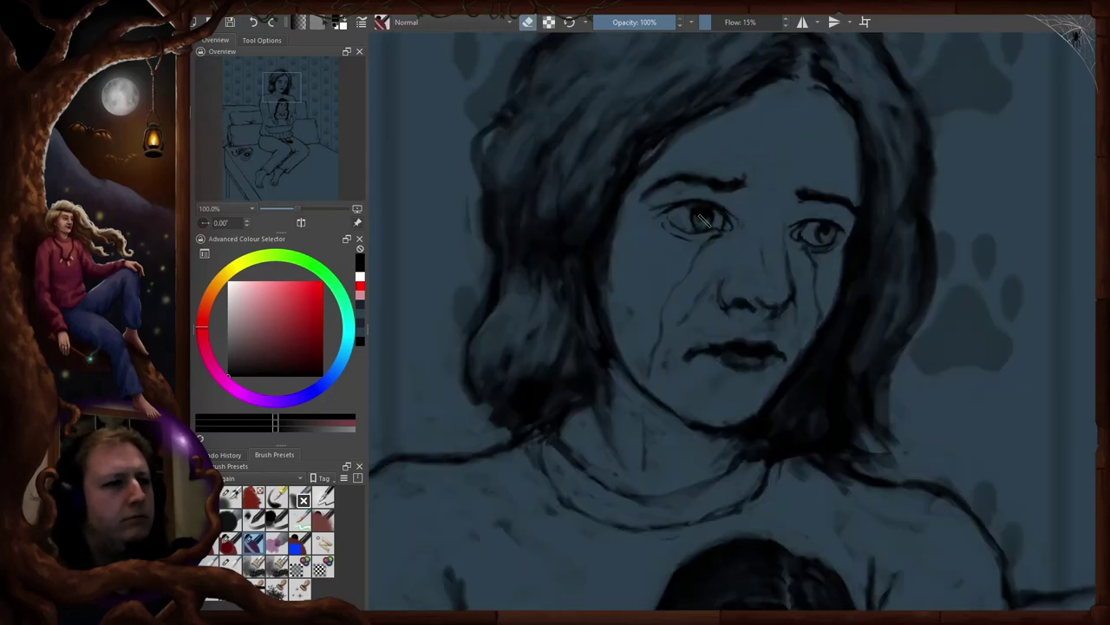
{"action": "key", "text": "4"}
{"action": "key", "text": "4"}
{"action": "key", "text": "4"}
{"action": "key", "text": "5"}
{"action": "key", "text": "m"}
{"action": "key", "text": "e"}
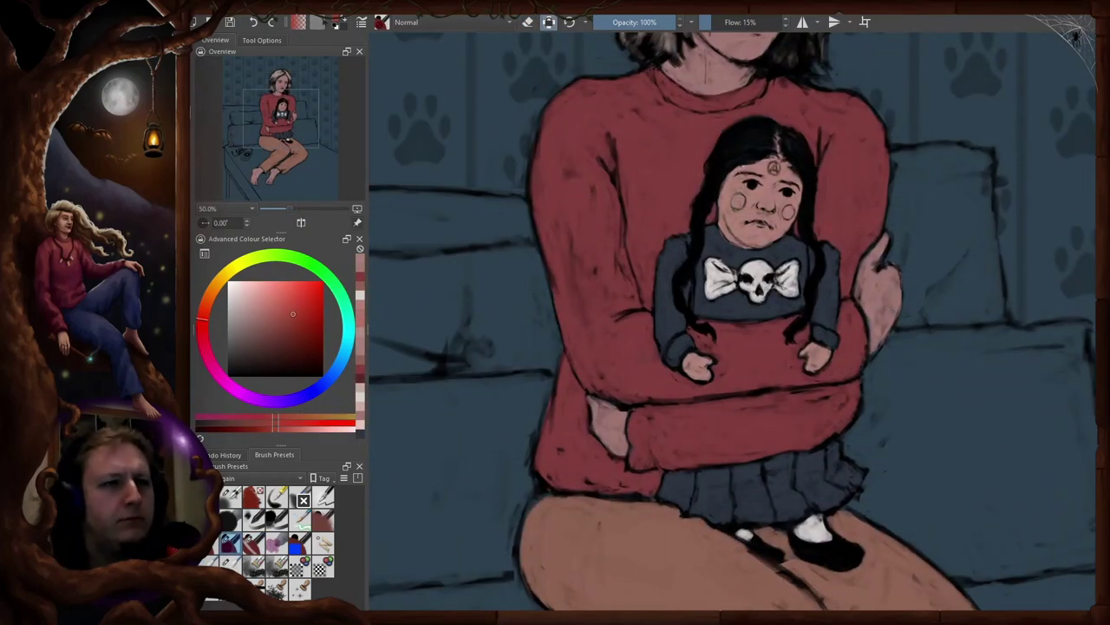
- Fill the round cheek marks on the doll's face with red
{"action": "key", "text": "2"}
{"action": "key", "text": "plus"}
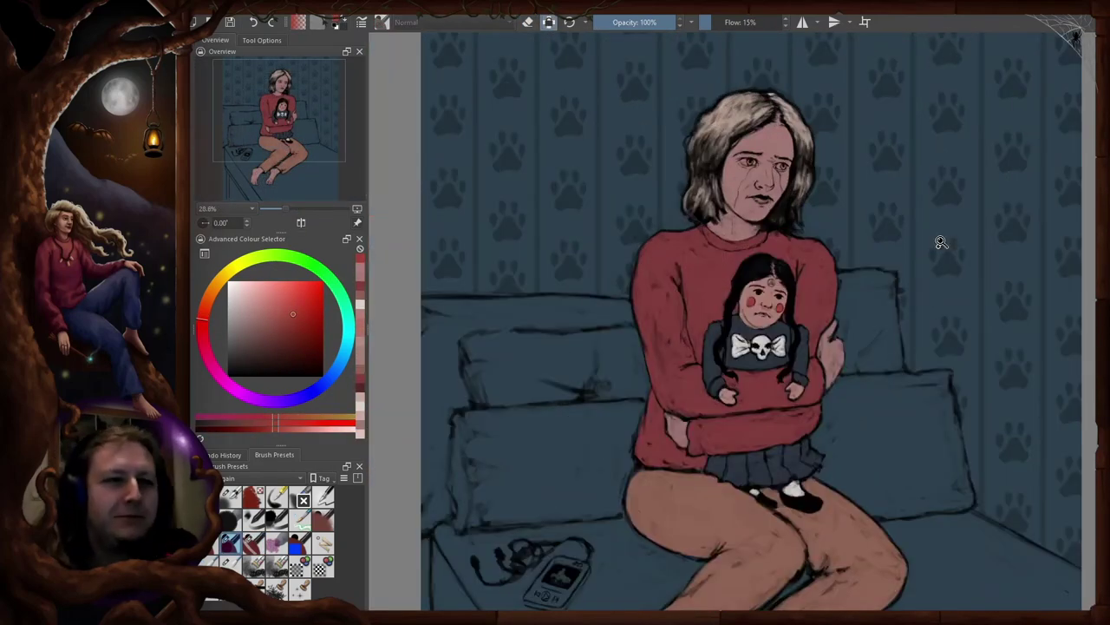
{"action": "key", "text": "1"}
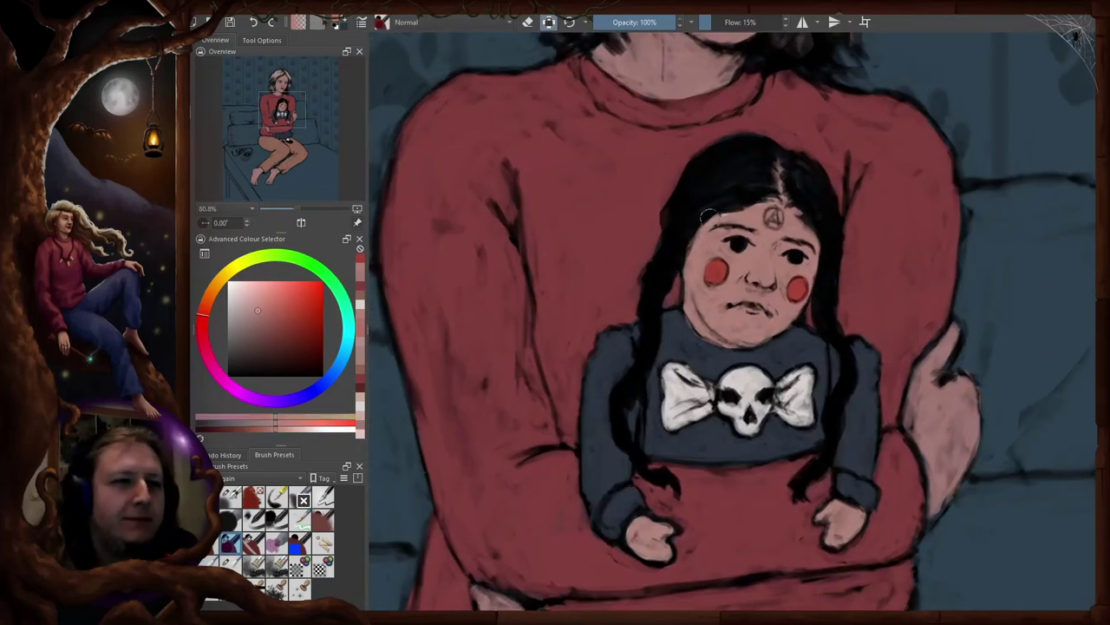
{"action": "key", "text": "2"}
- Pick a muted brown and paint along the side of the bed in a rotated view
{"action": "right_click", "coordinate": [672, 249]}
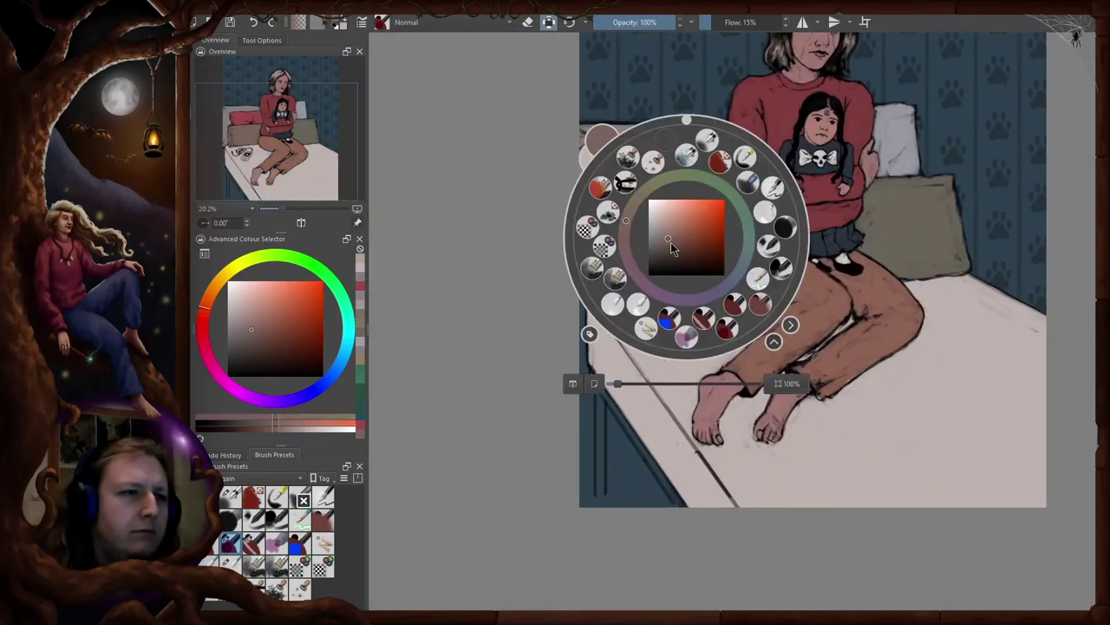
{"action": "key", "text": "6"}
{"action": "key", "text": "6"}
{"action": "key", "text": "6"}
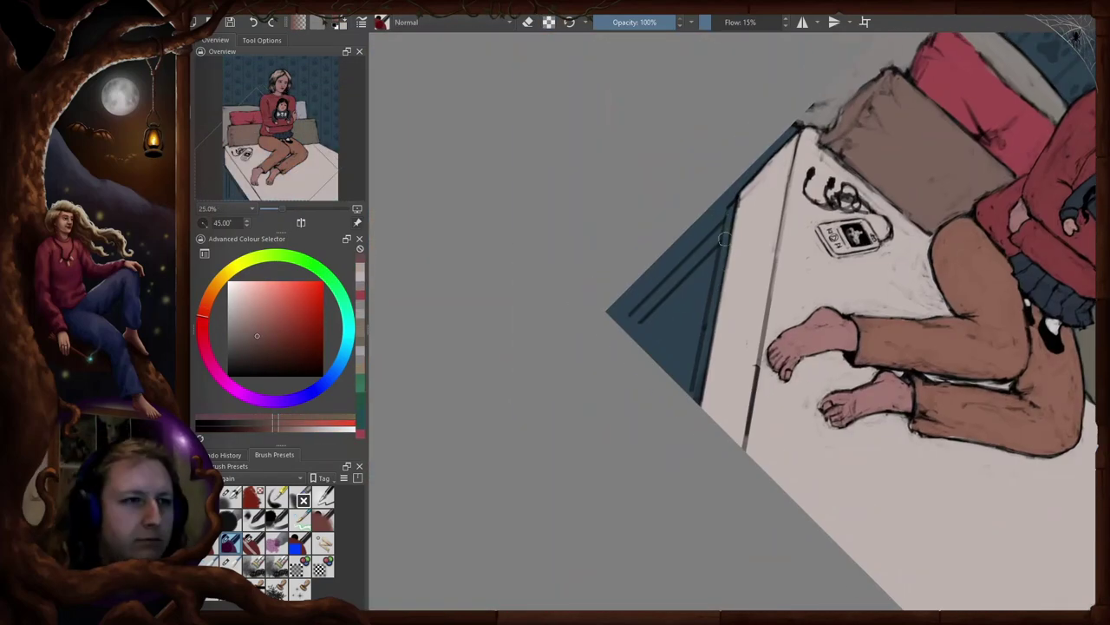
{"action": "key", "text": "5"}
{"action": "key", "text": "m"}
{"action": "key", "text": "e"}
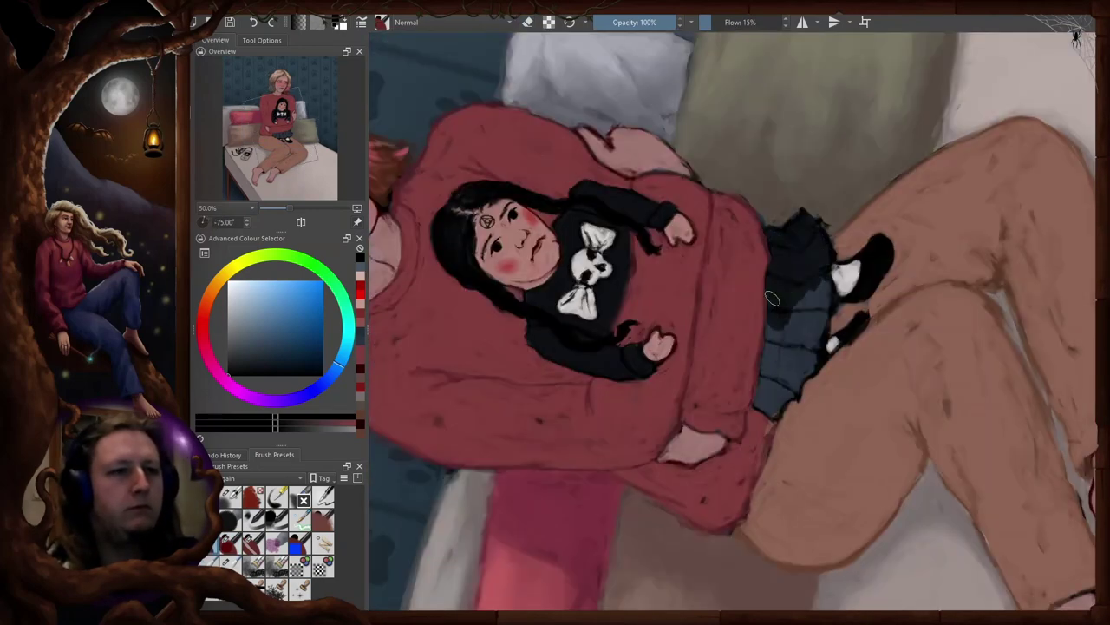
- Shade the doll's pleated skirt with dark blue tones, sampling the colour from the skirt itself
{"action": "left_click_drag", "start_coordinate": [807, 287], "coordinate": [763, 401]}
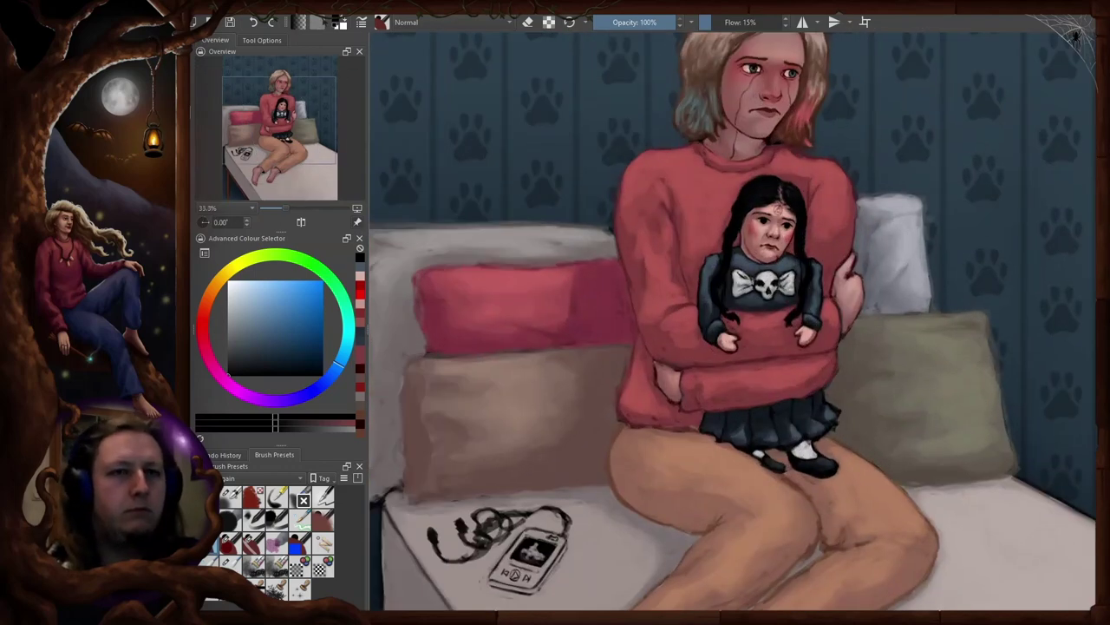
{"action": "left_click", "coordinate": [744, 425], "text": "ctrl"}
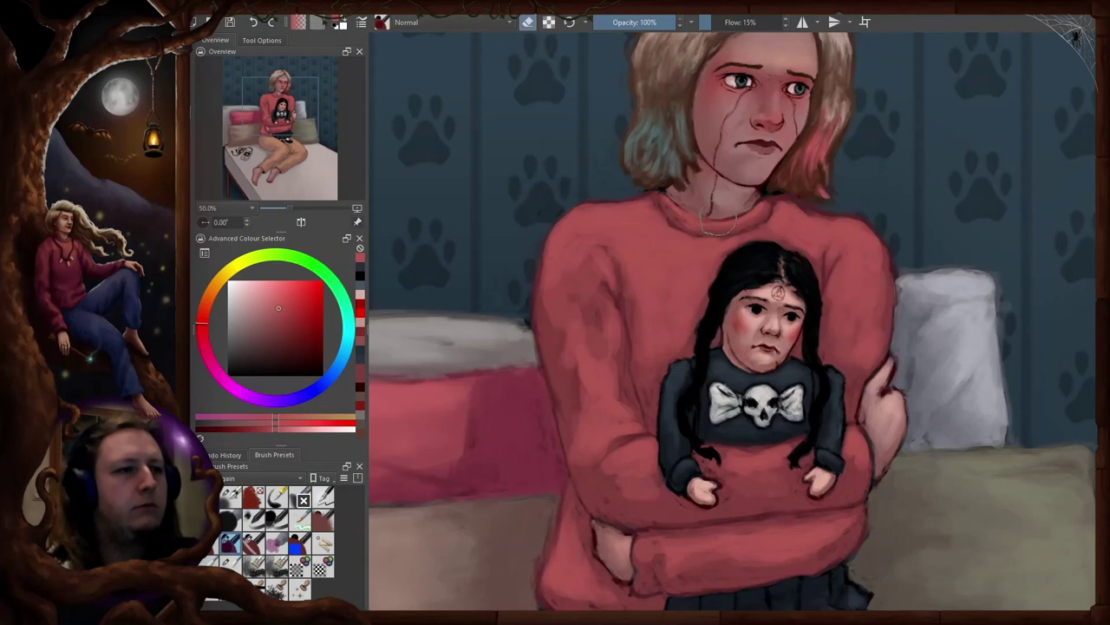
- Add pale pink highlights to the woman's cheeks and tear tracks and compare the face in mirrored view
{"action": "scroll", "coordinate": [773, 60], "scroll_direction": "down", "scroll_amount": 2}
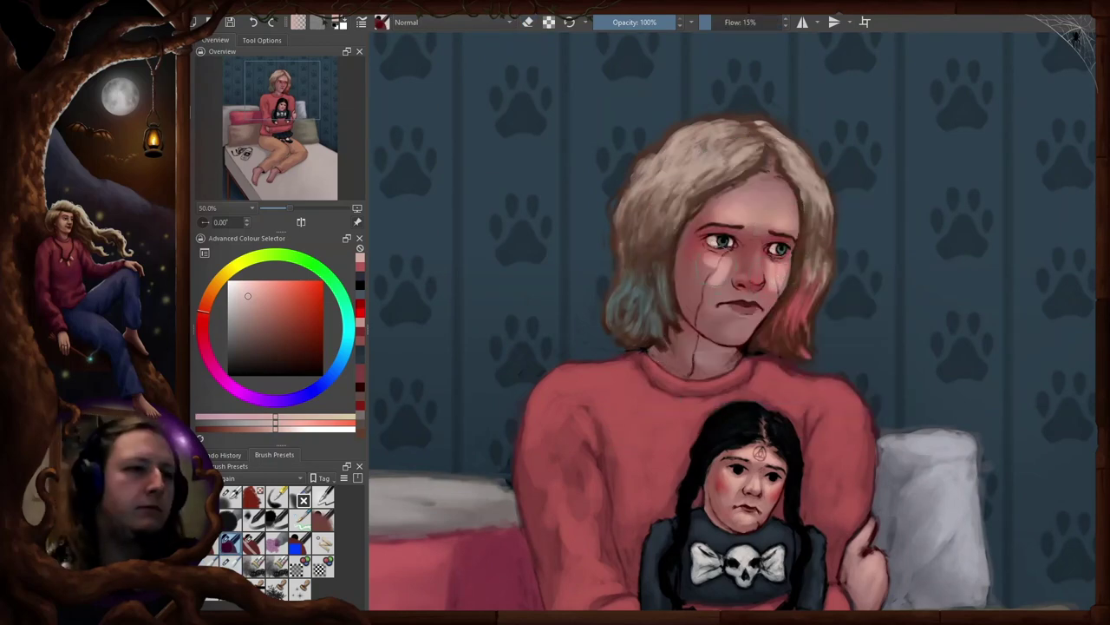
{"action": "key", "text": "m"}
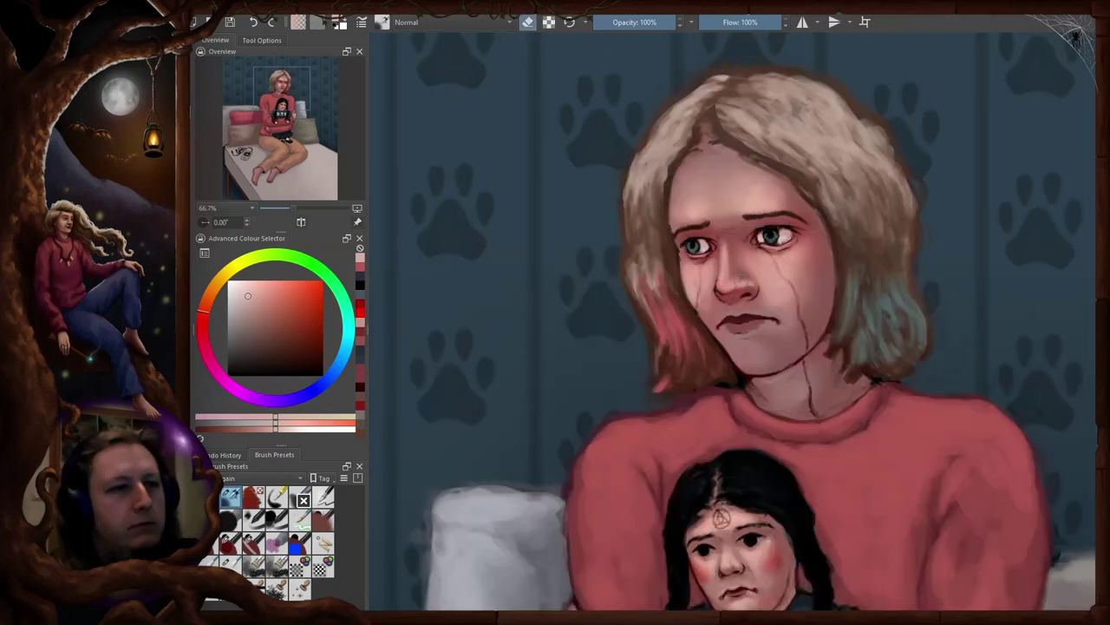
{"action": "key", "text": "m"}
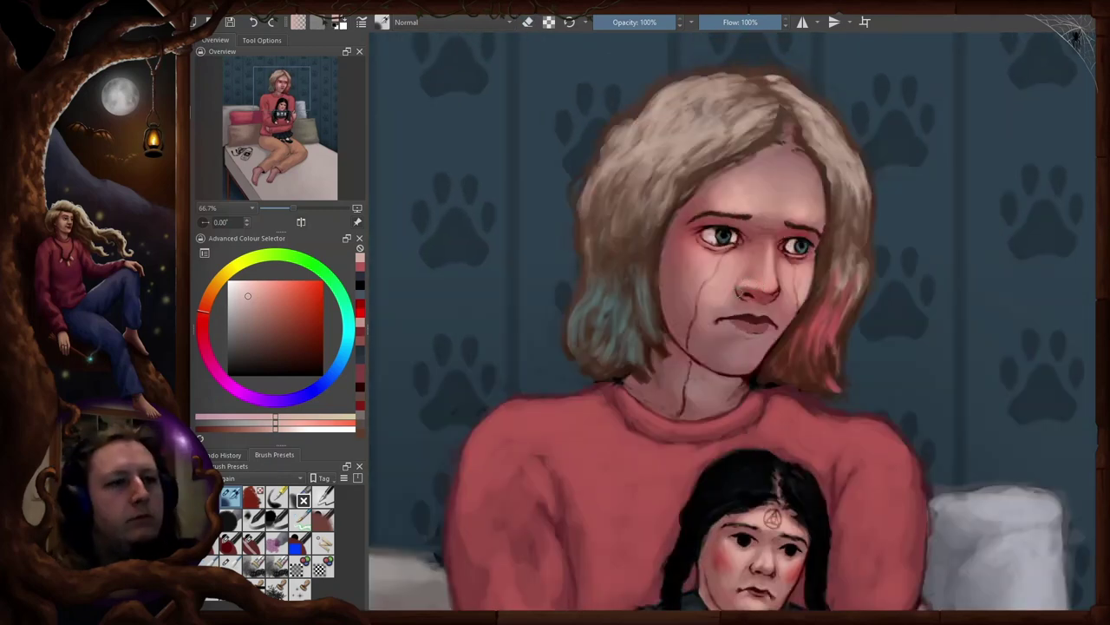
- Paint light blonde strands through the woman's hair and brighten its teal and pink tips
{"action": "key", "text": "4"}
{"action": "key", "text": "4"}
{"action": "key", "text": "4"}
{"action": "key", "text": "5"}
{"action": "key", "text": "m"}
{"action": "key", "text": "e"}
{"action": "key", "text": "e"}
{"action": "key", "text": "m"}
{"action": "key", "text": "e"}
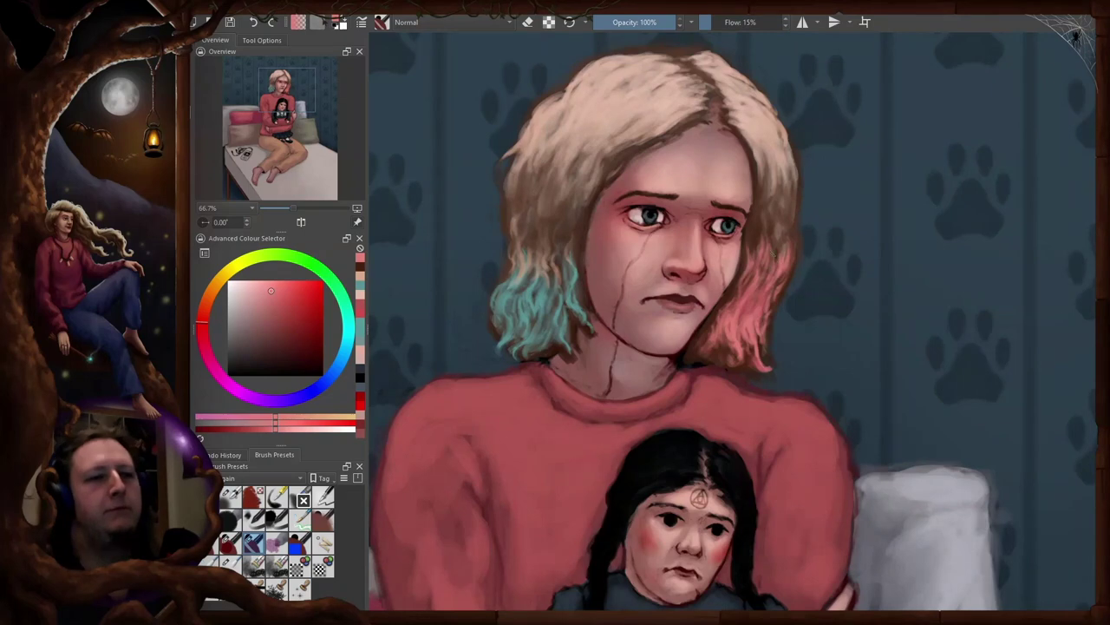
- Examine the balance of the woman's face and coloured hair in normal and mirrored views
{"action": "key", "text": "m"}
{"action": "key", "text": "m"}
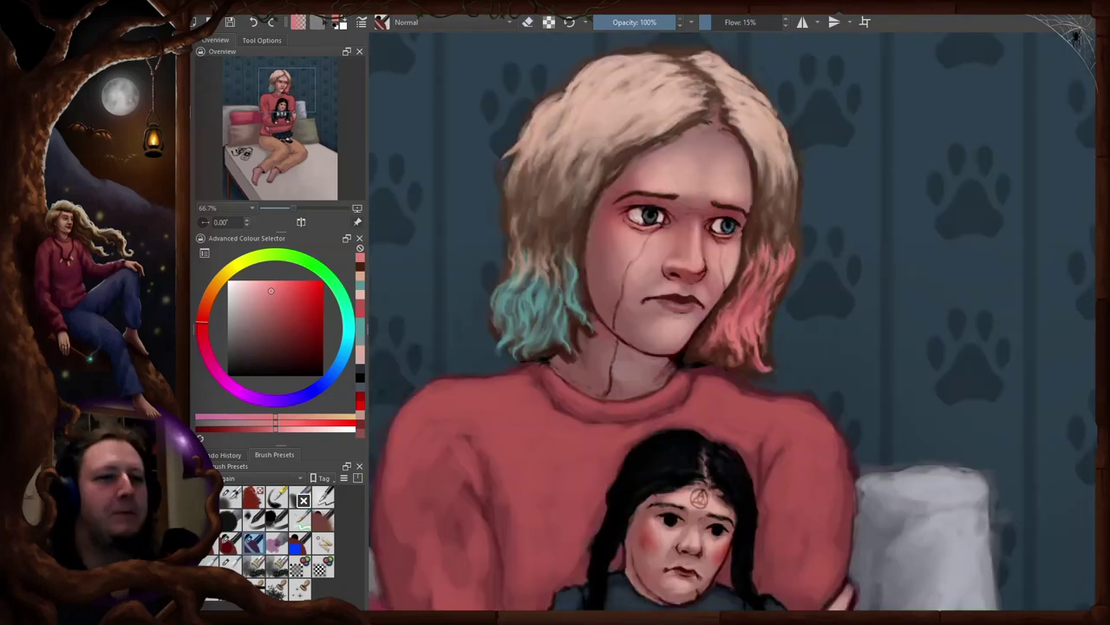
{"action": "key", "text": "e"}
{"action": "scroll", "coordinate": [708, 375], "scroll_direction": "up", "scroll_amount": 1}
{"action": "mouse_move", "coordinate": [708, 375]}
{"action": "left_mouse_down"}
{"action": "mouse_move", "coordinate": [778, 260]}
{"action": "mouse_move", "coordinate": [727, 357]}
{"action": "left_mouse_up"}
{"action": "scroll", "coordinate": [728, 358], "scroll_direction": "down", "scroll_amount": 1}
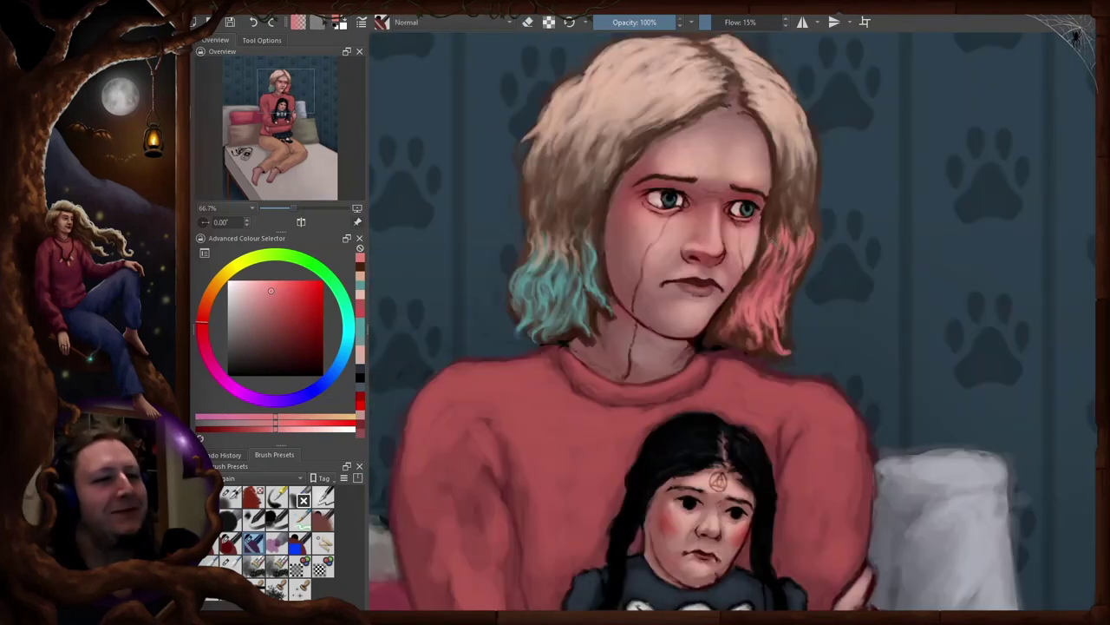
{"action": "key", "text": "m"}
{"action": "key", "text": "m"}
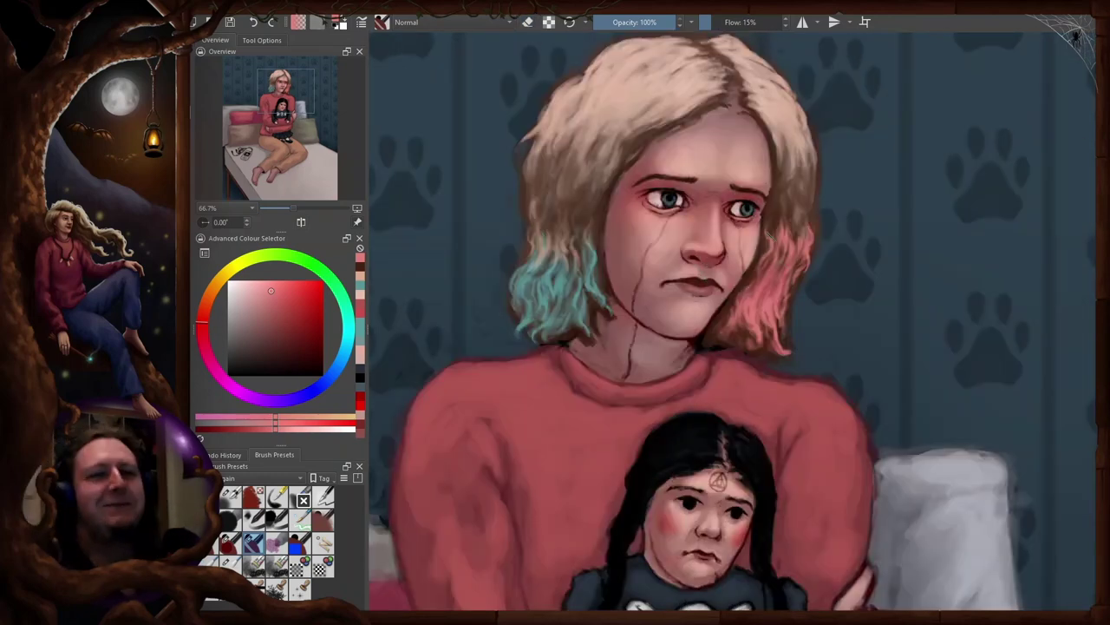
{"action": "key", "text": "m"}
{"action": "key", "text": "m"}
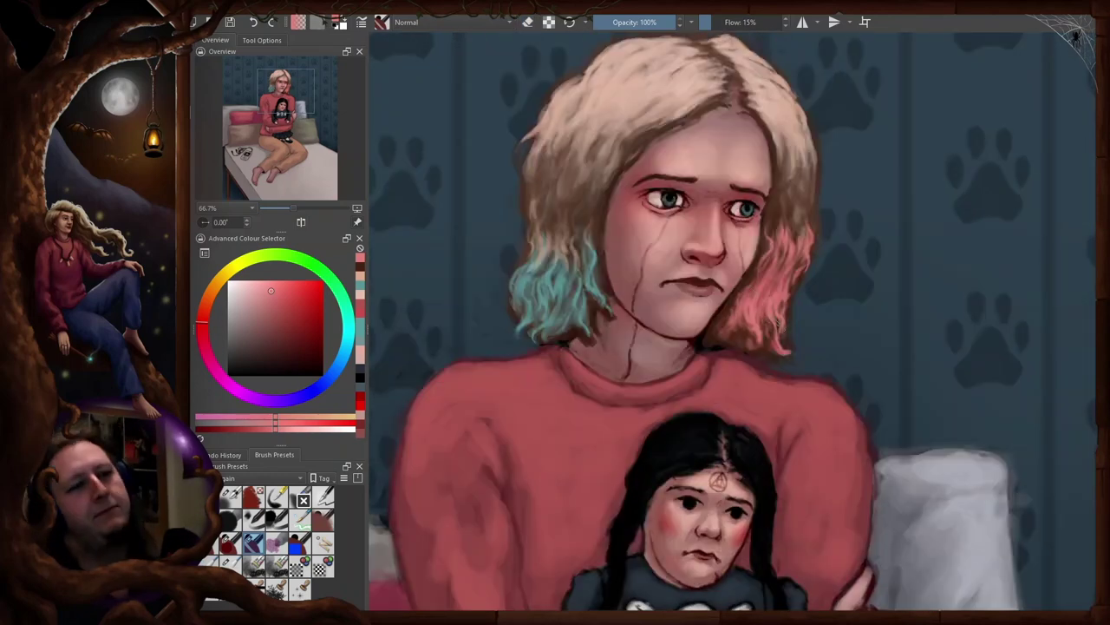
- Refine the ends of the woman's pink hair tips with thin loose strands and check them mirrored
{"action": "scroll", "coordinate": [766, 329], "scroll_direction": "down", "scroll_amount": 2}
{"action": "left_click_drag", "start_coordinate": [766, 328], "coordinate": [799, 347]}
{"action": "scroll", "coordinate": [800, 347], "scroll_direction": "up", "scroll_amount": 2}
{"action": "key", "text": "e"}
{"action": "scroll", "coordinate": [788, 360], "scroll_direction": "down", "scroll_amount": 1}
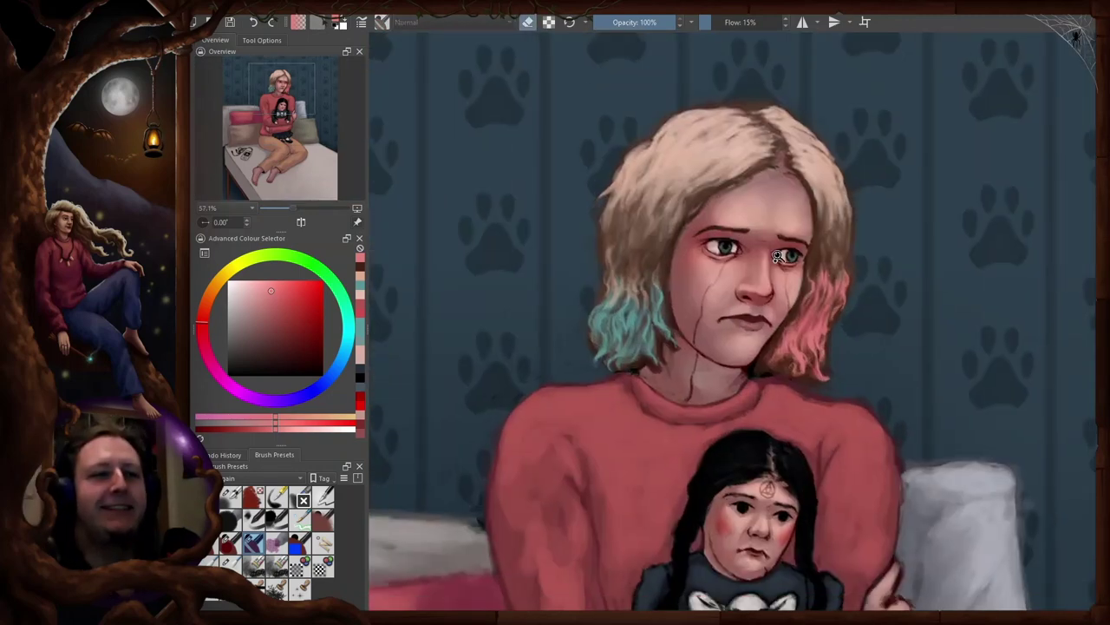
{"action": "key", "text": "e"}
{"action": "key", "text": "m"}
{"action": "key", "text": "m"}
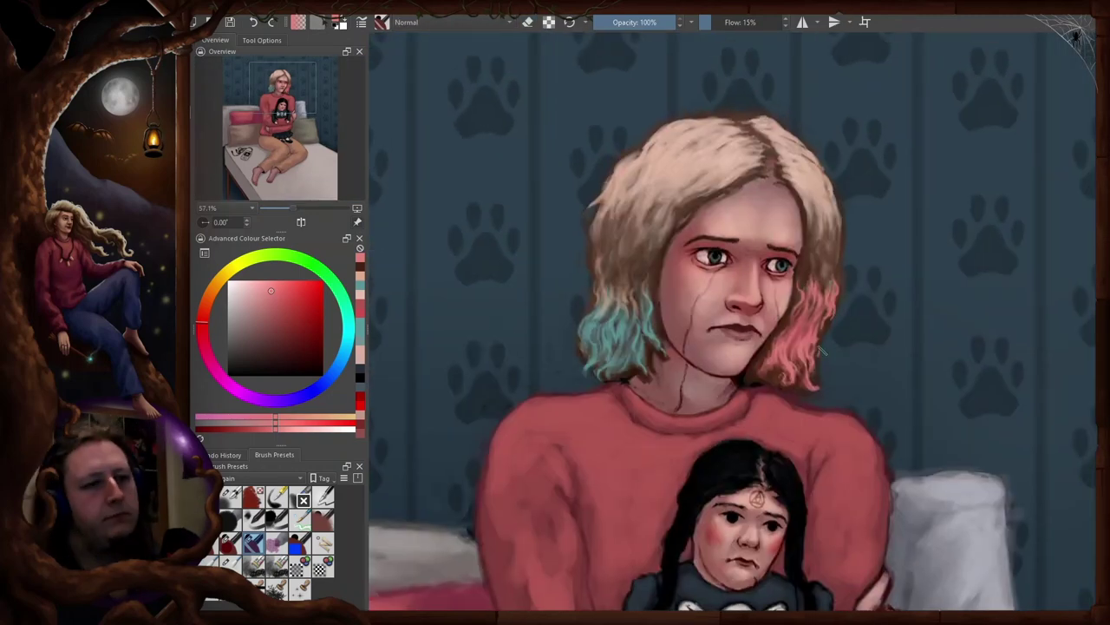
- Clean up the ends of the woman's pink hair tips with the eraser and check the face in mirrored view
{"action": "key", "text": "e"}
{"action": "left_click_drag", "start_coordinate": [762, 374], "coordinate": [768, 351]}
{"action": "key", "text": "e"}
{"action": "key", "text": "m"}
{"action": "key", "text": "m"}
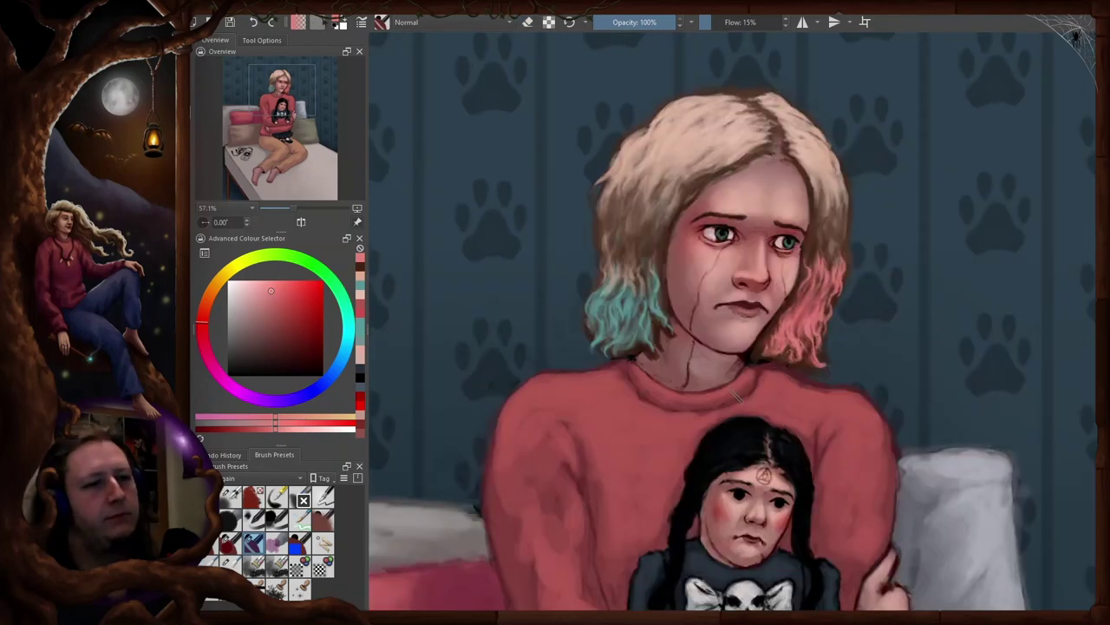
{"action": "key", "text": "2"}
{"action": "scroll", "coordinate": [753, 149], "scroll_direction": "up", "scroll_amount": 4}
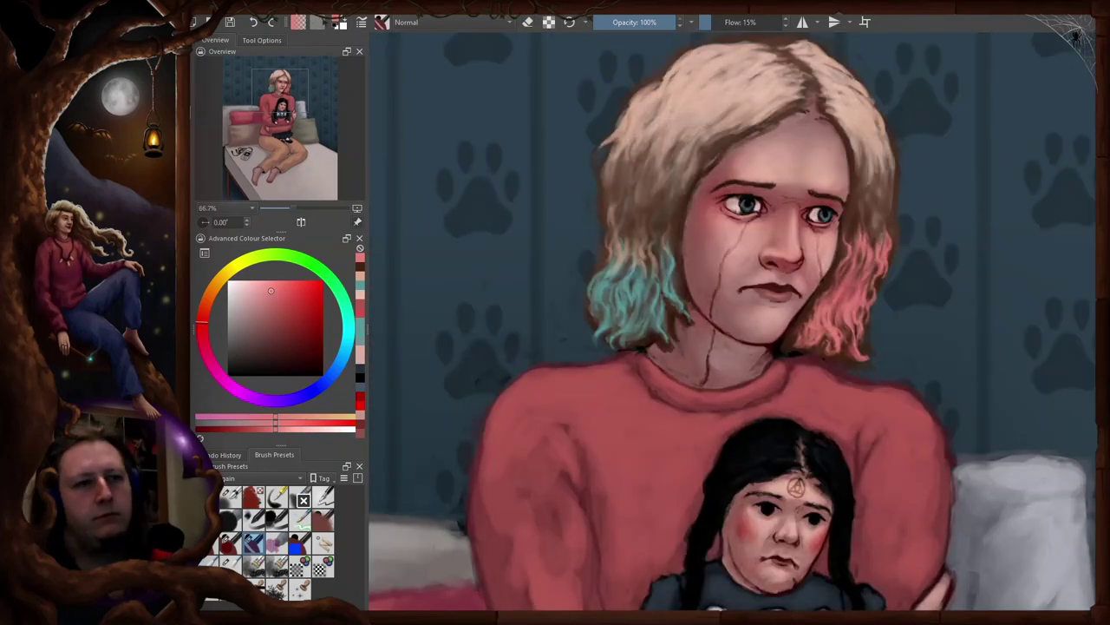
{"action": "scroll", "coordinate": [780, 147], "scroll_direction": "up", "scroll_amount": 1}
{"action": "key", "text": "m"}
{"action": "key", "text": "m"}
{"action": "key", "text": "e"}
{"action": "key", "text": "m"}
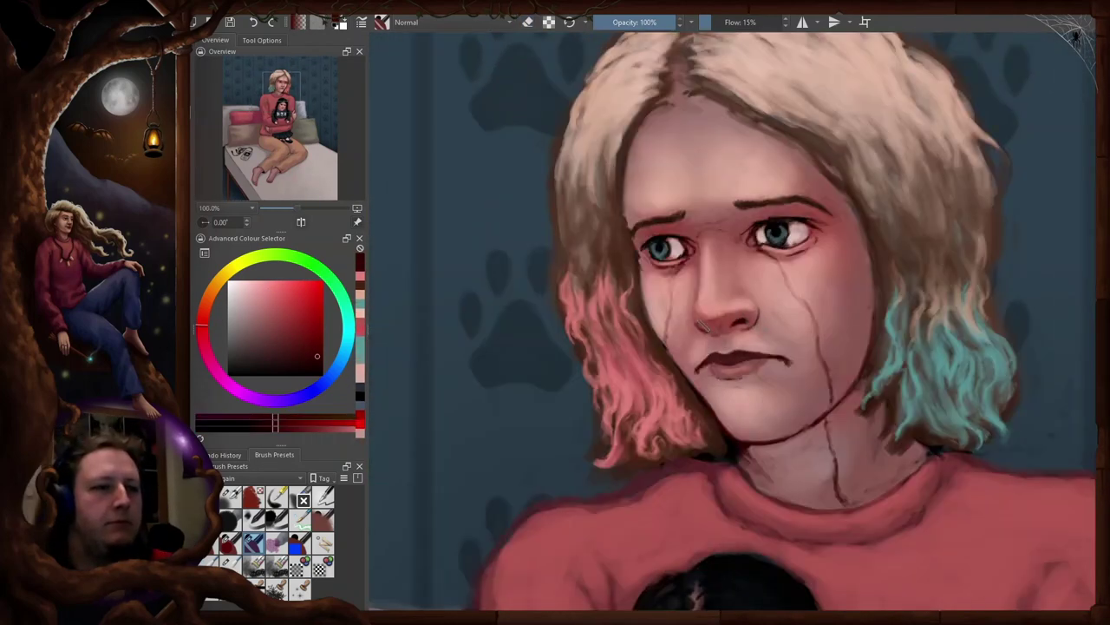
- Refine the tip and nostril of the woman's nose with sampled skin tones from rotated and mirrored views
{"action": "key", "text": "m"}
{"action": "key", "text": "4"}
{"action": "key", "text": "4"}
{"action": "key", "text": "4"}
{"action": "key", "text": "4"}
{"action": "key", "text": "5"}
{"action": "key", "text": "m"}
{"action": "left_click", "coordinate": [722, 319], "text": "ctrl"}
{"action": "right_click", "coordinate": [724, 321]}
{"action": "left_click", "coordinate": [764, 410]}
{"action": "key", "text": "m"}
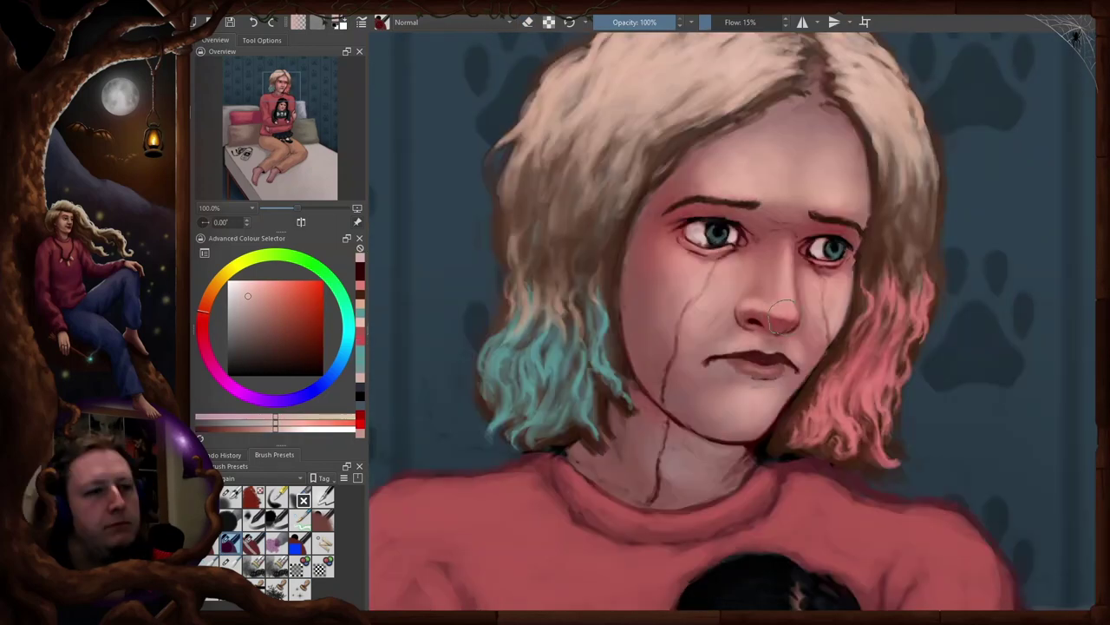
- Darken the lids and lower lash line of the woman's far eye with deep red strokes, checking them mirrored
{"action": "left_click", "coordinate": [810, 237], "text": "ctrl"}
{"action": "key", "text": "slash"}
{"action": "left_click_drag", "start_coordinate": [806, 240], "coordinate": [813, 229]}
{"action": "left_click_drag", "start_coordinate": [818, 248], "coordinate": [815, 273]}
{"action": "key", "text": "4"}
{"action": "key", "text": "5"}
{"action": "key", "text": "e"}
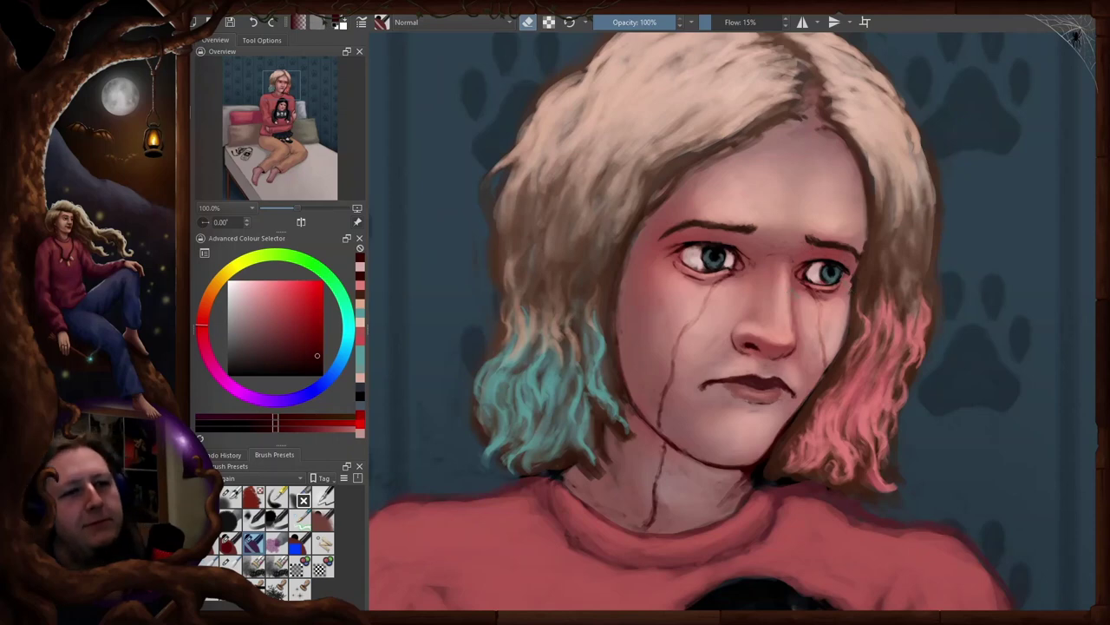
{"action": "key", "text": "e"}
{"action": "left_click", "coordinate": [813, 277], "text": "ctrl"}
{"action": "key", "text": "m"}
{"action": "key", "text": "m"}
{"action": "left_click_drag", "start_coordinate": [822, 387], "coordinate": [834, 338]}
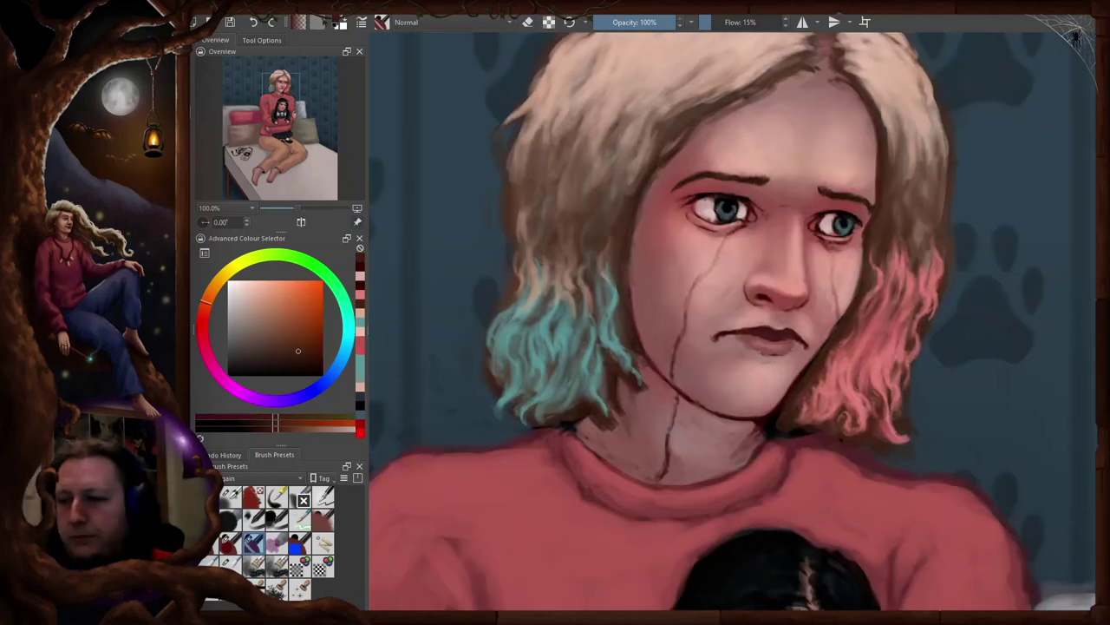
- Touch up the shading between the woman's nose and far eye from rotated and mirrored views, erasing stray paint
{"action": "key", "text": "e"}
{"action": "left_click", "coordinate": [812, 234], "text": "ctrl"}
{"action": "key", "text": "m"}
{"action": "key", "text": "m"}
{"action": "key", "text": "4"}
{"action": "key", "text": "4"}
{"action": "key", "text": "4"}
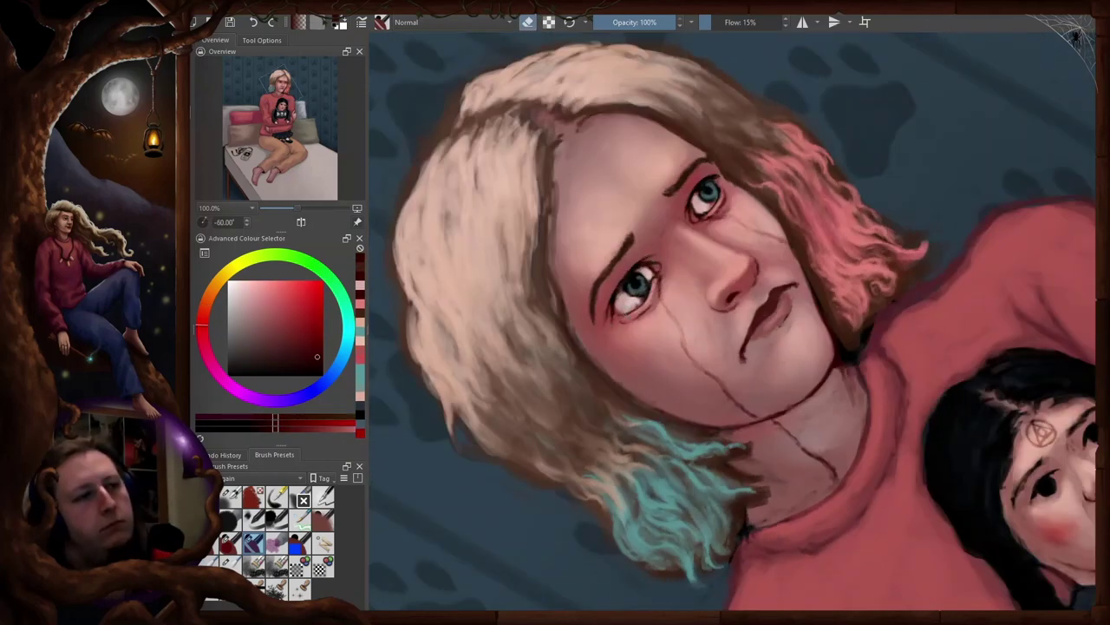
{"action": "key", "text": "5"}
{"action": "key", "text": "m"}
{"action": "left_click", "coordinate": [676, 222]}
{"action": "key", "text": "m"}
{"action": "key", "text": "e"}
- Refine the black earphone cable and outlines of the music player on the bed and check the whole composition
{"action": "key", "text": "x"}
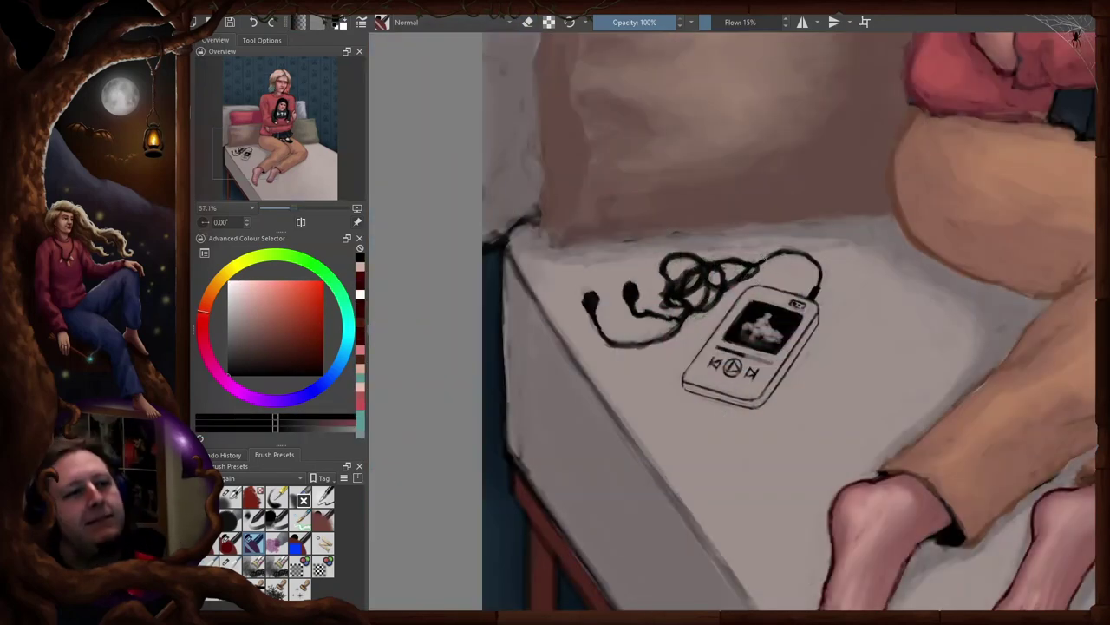
{"action": "left_click_drag", "start_coordinate": [662, 334], "coordinate": [725, 292]}
{"action": "key", "text": "4"}
{"action": "key", "text": "4"}
{"action": "key", "text": "e"}
{"action": "key", "text": "5"}
{"action": "key", "text": "m"}
{"action": "key", "text": "m"}
{"action": "key", "text": "e"}
{"action": "key", "text": "4"}
{"action": "key", "text": "4"}
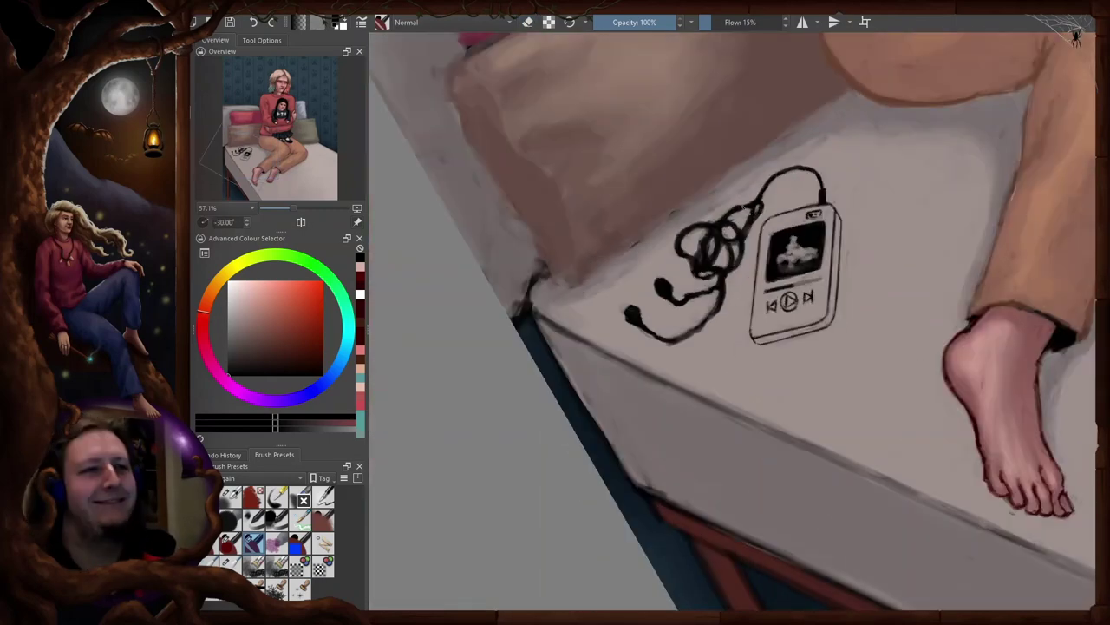
{"action": "key", "text": "5"}
{"action": "key", "text": "e"}
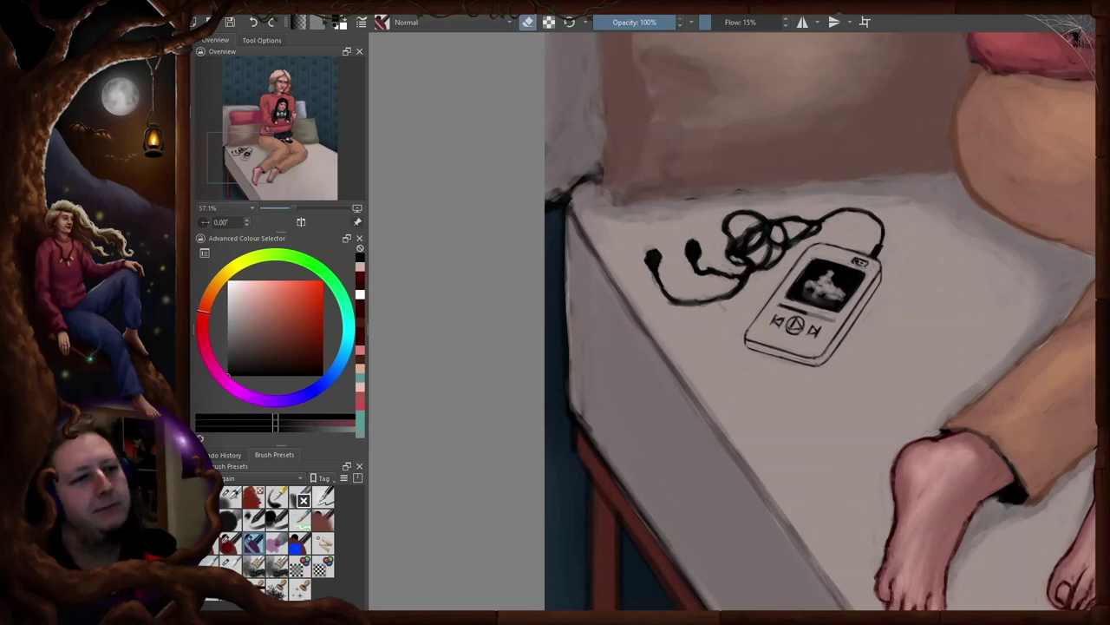
{"action": "key", "text": "2"}
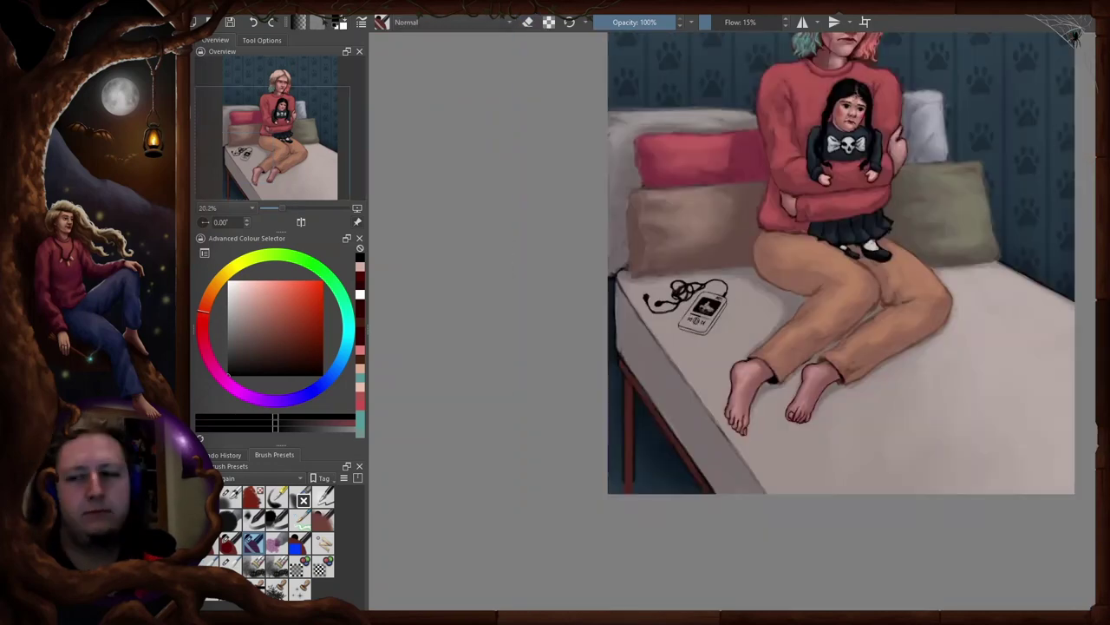
{"action": "key", "text": "1"}
{"action": "key", "text": "2"}
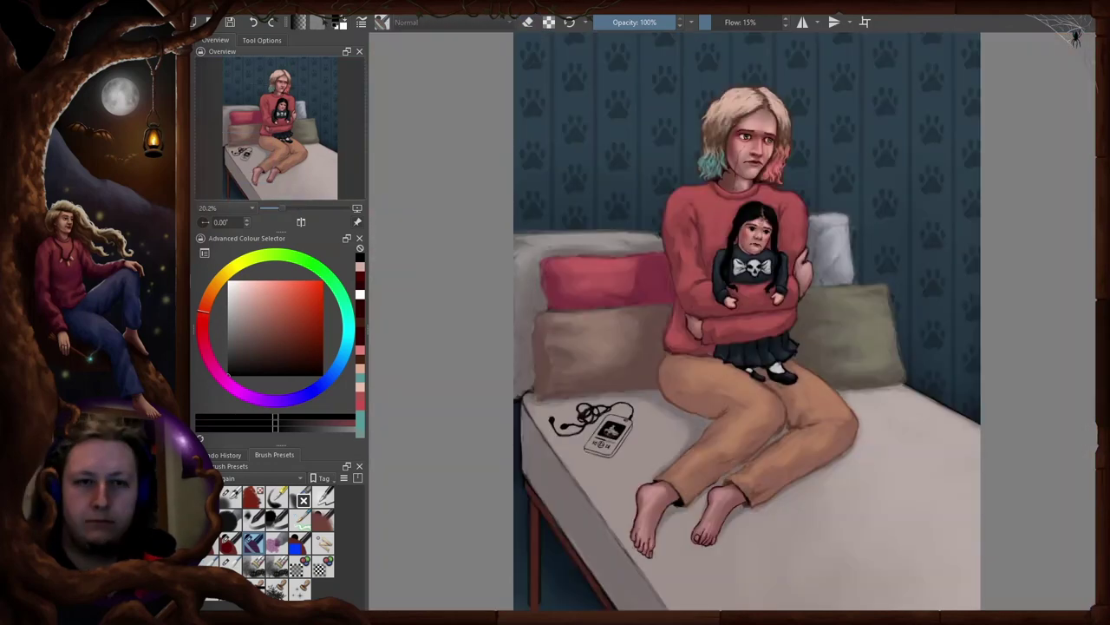
- Shade the collar area of the woman's sweater with sampled reds and check it in mirrored and rotated views
{"action": "scroll", "coordinate": [599, 468], "scroll_direction": "up", "scroll_amount": 6}
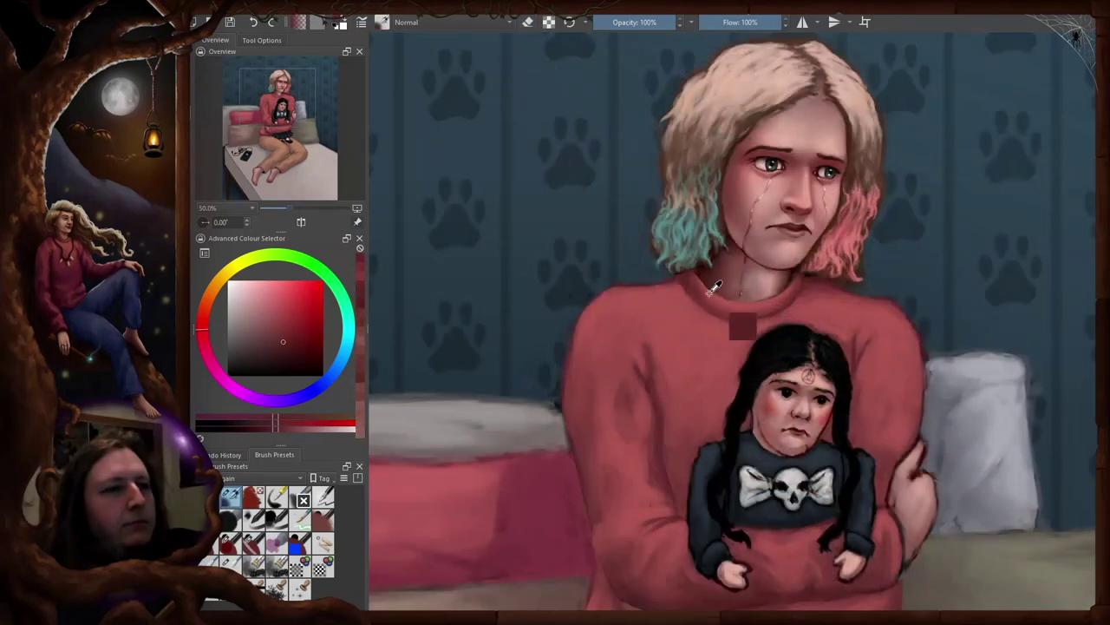
{"action": "key", "text": "m"}
{"action": "key", "text": "m"}
{"action": "key", "text": "m"}
{"action": "key", "text": "4"}
{"action": "key", "text": "4"}
{"action": "left_click", "coordinate": [770, 285], "text": "ctrl"}
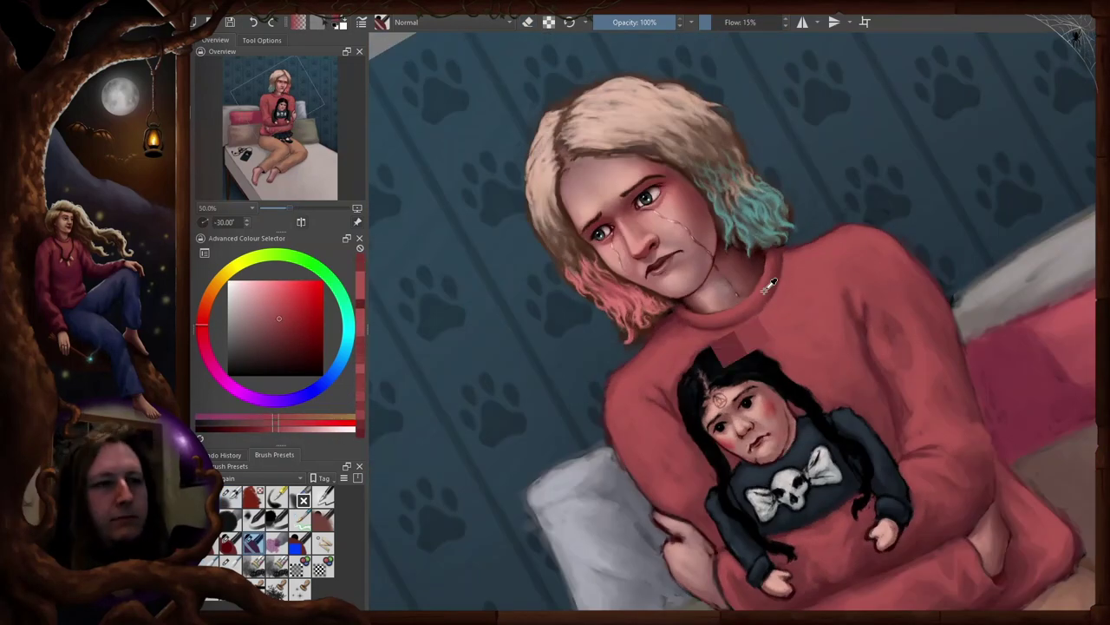
{"action": "key", "text": "m"}
{"action": "key", "text": "5"}
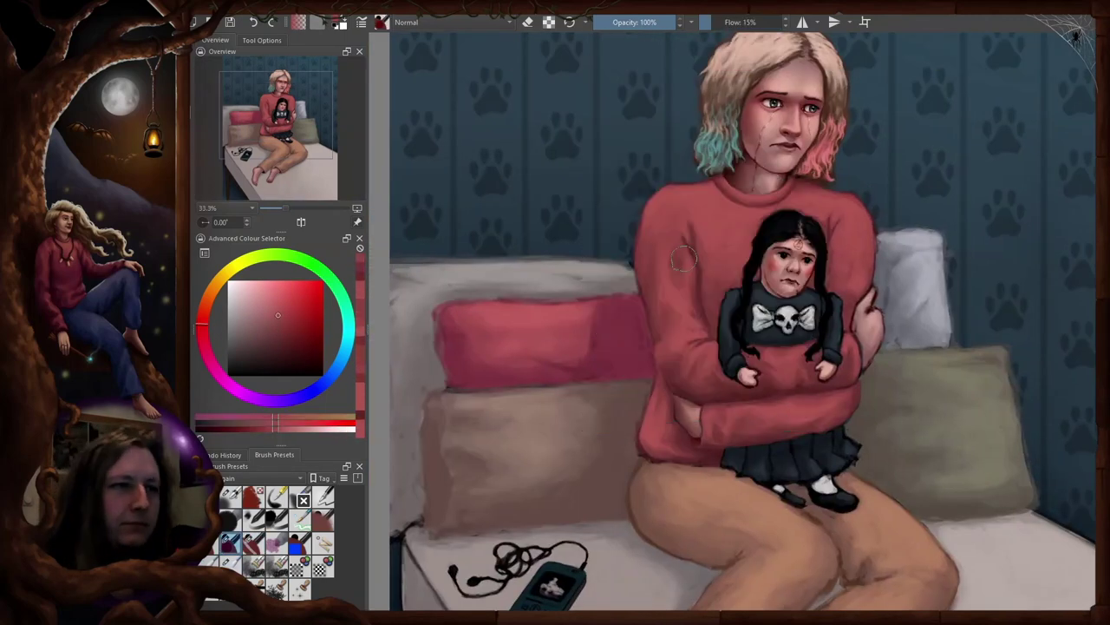
- Lay skin tones over the woman's far hand where it grips her sweater sleeve and compare it mirrored
{"action": "scroll", "coordinate": [848, 238], "scroll_direction": "up", "scroll_amount": 1}
{"action": "right_click", "coordinate": [839, 251]}
{"action": "left_click_drag", "start_coordinate": [831, 335], "coordinate": [848, 243]}
{"action": "key", "text": "slash"}
{"action": "key", "text": "slash"}
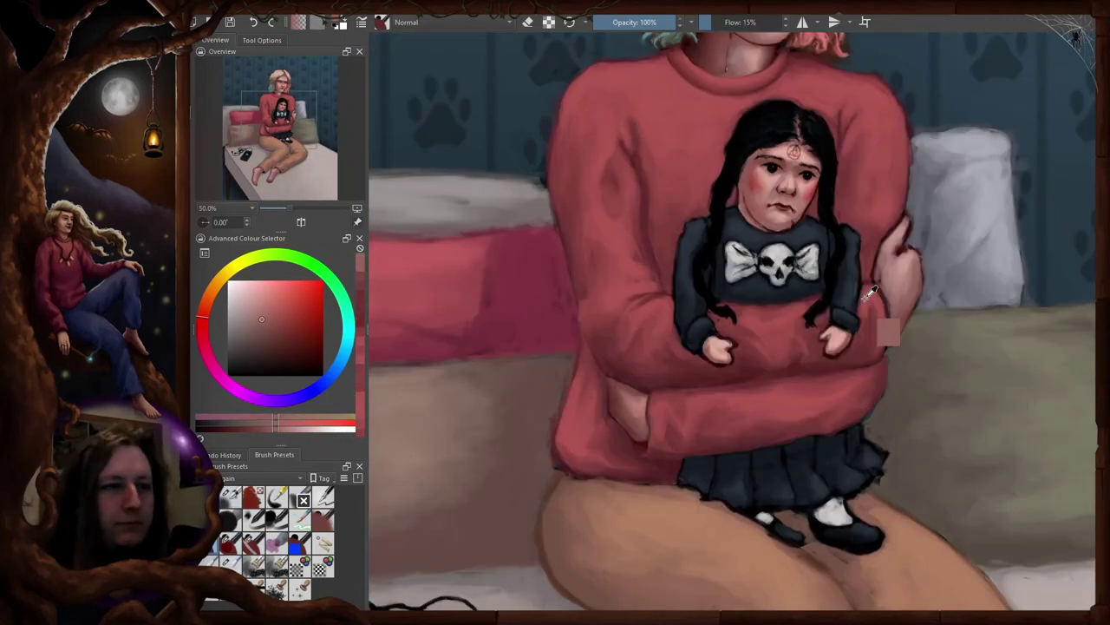
{"action": "key", "text": "m"}
{"action": "key", "text": "m"}
{"action": "left_click", "coordinate": [881, 257], "text": "ctrl"}
{"action": "left_click_drag", "start_coordinate": [885, 293], "coordinate": [895, 323]}
{"action": "key", "text": "m"}
{"action": "key", "text": "m"}
- Blend the wrist and fingers of the woman's far hand with sampled light and shadow skin tones
{"action": "left_click", "coordinate": [897, 327], "text": "ctrl"}
{"action": "left_click", "coordinate": [886, 309], "text": "ctrl"}
{"action": "left_click", "coordinate": [878, 276], "text": "ctrl"}
{"action": "mouse_move", "coordinate": [877, 281]}
{"action": "left_mouse_down"}
{"action": "mouse_move", "coordinate": [876, 257]}
{"action": "mouse_move", "coordinate": [909, 225]}
{"action": "mouse_move", "coordinate": [866, 276]}
{"action": "left_mouse_up"}
{"action": "left_click", "coordinate": [639, 441], "text": "ctrl"}
{"action": "left_click", "coordinate": [909, 255], "text": "ctrl"}
{"action": "left_click", "coordinate": [887, 280], "text": "ctrl"}
{"action": "left_click_drag", "start_coordinate": [905, 228], "coordinate": [881, 238]}
- Smooth the outer edge of the woman's far hand with sampled pinks while working from a rotated, mirrored view
{"action": "key", "text": "m"}
{"action": "key", "text": "4"}
{"action": "key", "text": "4"}
{"action": "key", "text": "4"}
{"action": "key", "text": "4"}
{"action": "key", "text": "4"}
{"action": "key", "text": "4"}
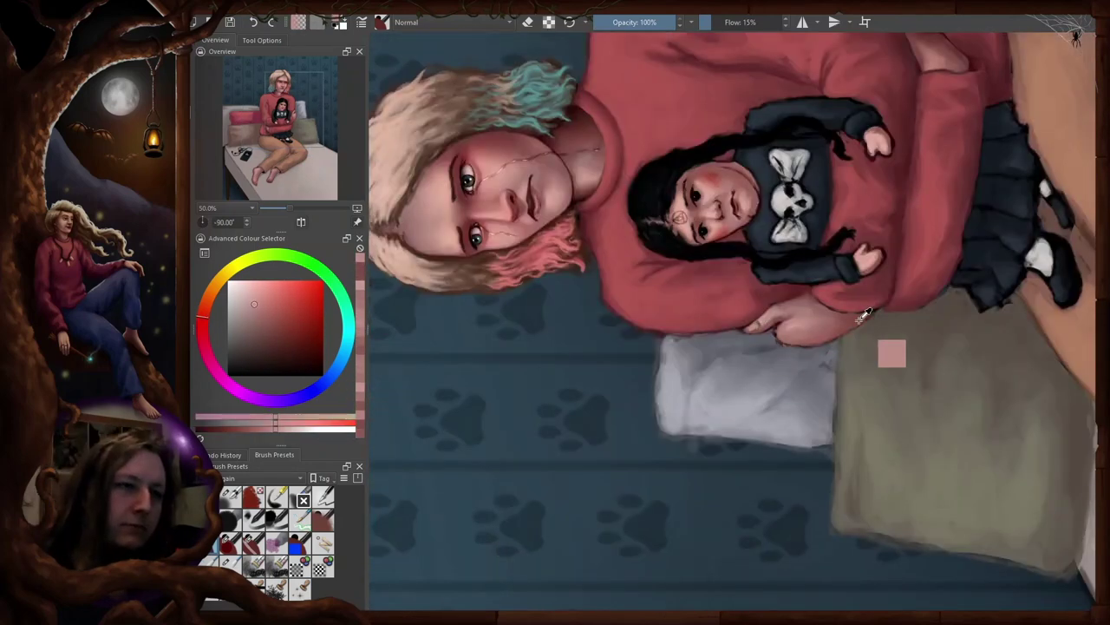
{"action": "left_click", "coordinate": [863, 316], "text": "ctrl"}
{"action": "key", "text": "5"}
{"action": "left_click", "coordinate": [836, 289], "text": "ctrl"}
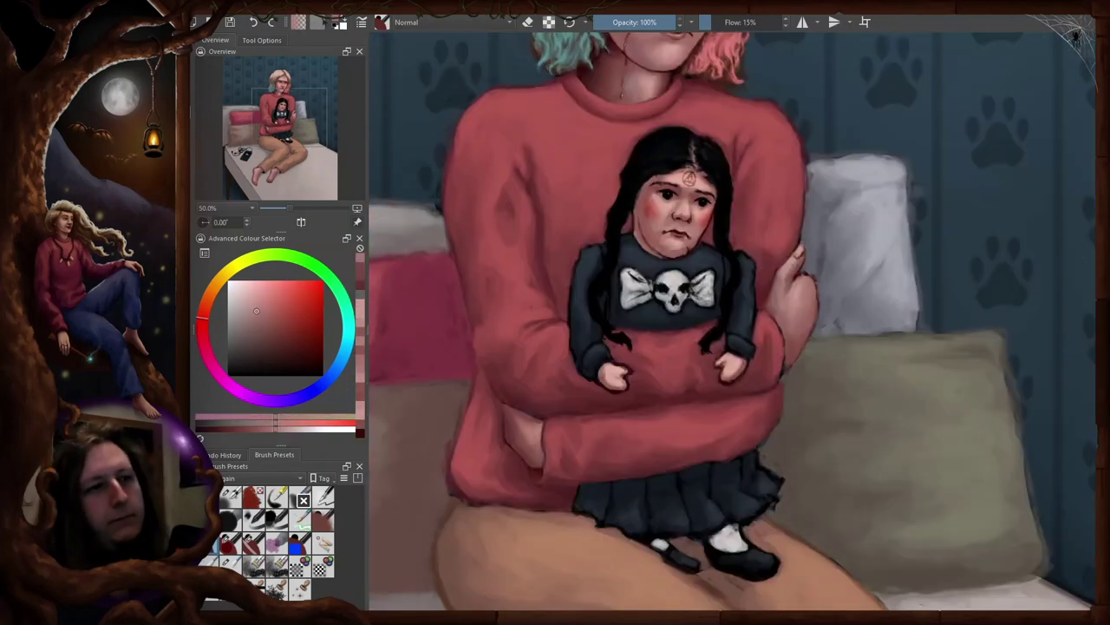
- Define the creases between the fingers of the far hand with thin dark red lines, checking them mirrored
{"action": "left_click", "coordinate": [253, 543]}
{"action": "key", "text": "m"}
{"action": "key", "text": "m"}
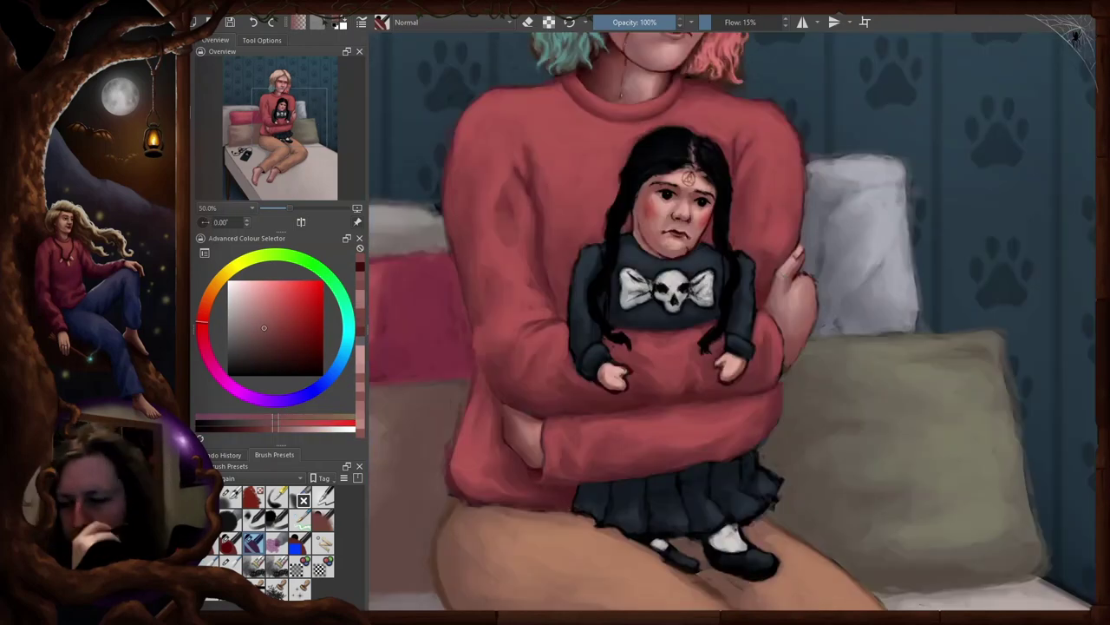
{"action": "left_click", "coordinate": [799, 256], "text": "ctrl"}
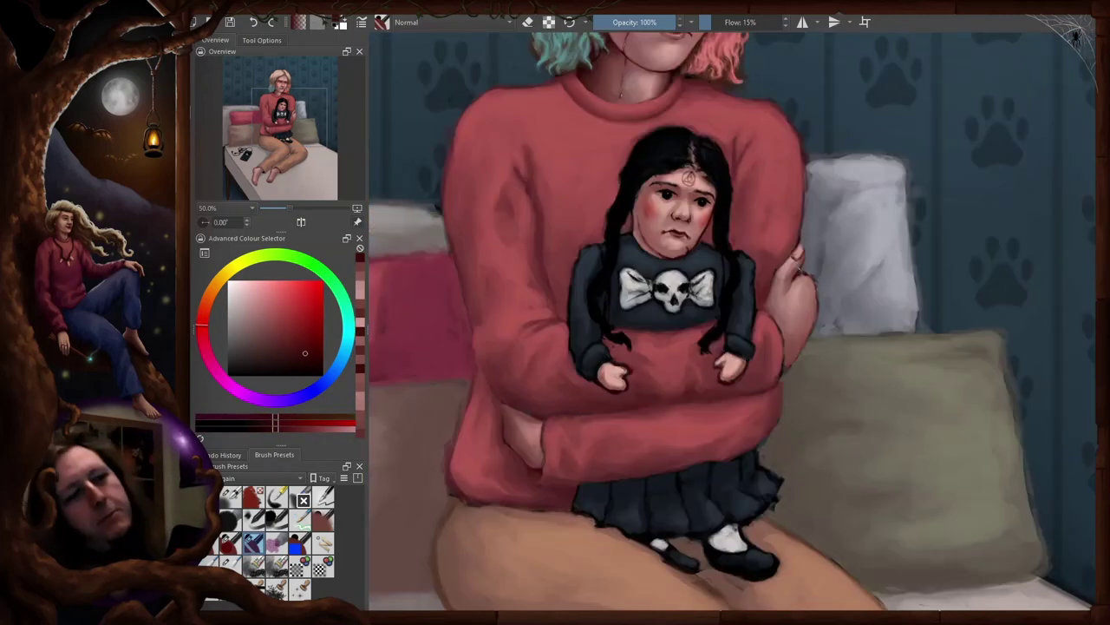
{"action": "key", "text": "m"}
{"action": "key", "text": "m"}
{"action": "key", "text": "2"}
{"action": "scroll", "coordinate": [734, 321], "scroll_direction": "up", "scroll_amount": 4}
{"action": "key", "text": "4"}
{"action": "key", "text": "4"}
{"action": "key", "text": "4"}
{"action": "key", "text": "5"}
- Reshape the fingertips and edge of the far hand using sampled skin and background colours
{"action": "left_click", "coordinate": [814, 263], "text": "ctrl"}
{"action": "key", "text": "m"}
{"action": "key", "text": "4"}
{"action": "key", "text": "4"}
{"action": "key", "text": "4"}
{"action": "key", "text": "5"}
{"action": "key", "text": "m"}
{"action": "key", "text": "m"}
{"action": "key", "text": "m"}
{"action": "left_click", "coordinate": [815, 258], "text": "ctrl"}
{"action": "left_click", "coordinate": [810, 246], "text": "ctrl"}
{"action": "left_click", "coordinate": [833, 247], "text": "ctrl"}
{"action": "left_click", "coordinate": [807, 282], "text": "ctrl"}
- Soften the back and knuckles of the far hand with pale skin tones, working from several rotated and mirrored views
{"action": "key", "text": "m"}
{"action": "key", "text": "4"}
{"action": "key", "text": "4"}
{"action": "key", "text": "4"}
{"action": "key", "text": "4"}
{"action": "key", "text": "5"}
{"action": "key", "text": "m"}
{"action": "scroll", "coordinate": [824, 287], "scroll_direction": "up", "scroll_amount": 1}
{"action": "key", "text": "m"}
{"action": "key", "text": "6"}
{"action": "key", "text": "6"}
{"action": "key", "text": "6"}
{"action": "key", "text": "6"}
{"action": "key", "text": "6"}
{"action": "key", "text": "6"}
{"action": "key", "text": "5"}
{"action": "key", "text": "m"}
{"action": "left_click", "coordinate": [835, 253], "text": "ctrl"}
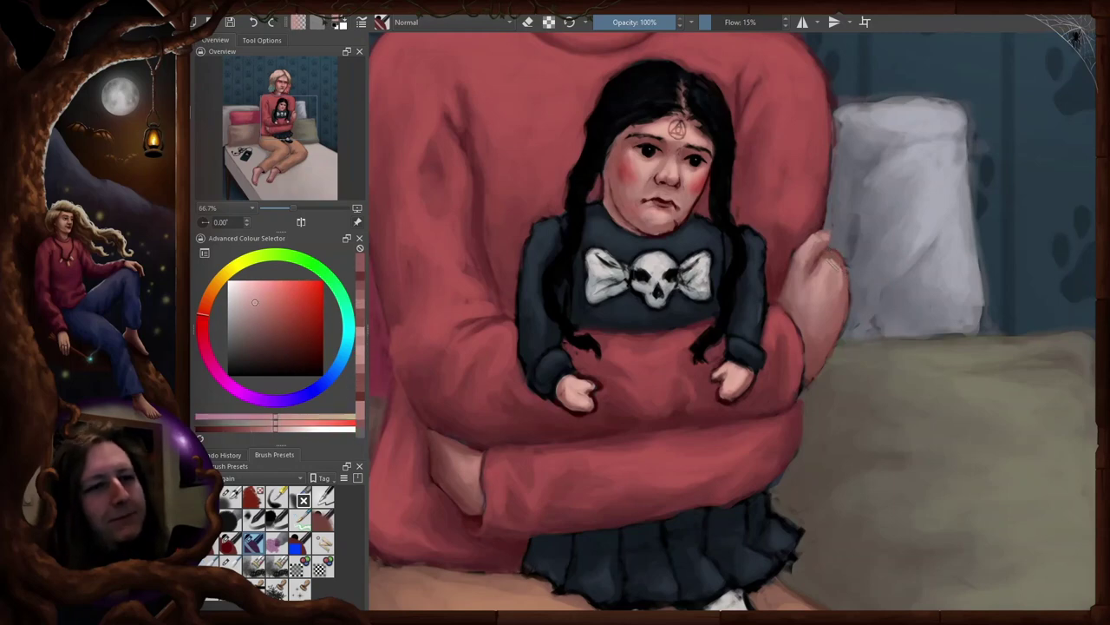
- Clean up the fingertip and wrist edge of the woman's far hand with sampled pillow blue-grey and dusky skin tones
{"action": "key", "text": "4"}
{"action": "key", "text": "4"}
{"action": "key", "text": "m"}
{"action": "key", "text": "m"}
{"action": "key", "text": "6"}
{"action": "left_click", "coordinate": [824, 232], "text": "ctrl"}
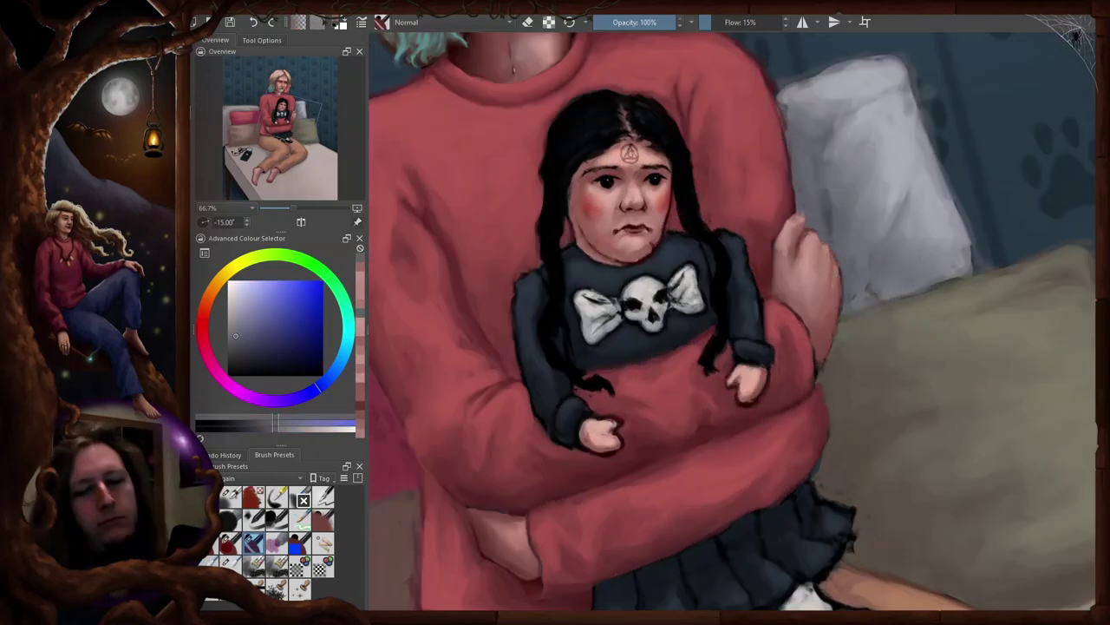
{"action": "left_click", "coordinate": [799, 218], "text": "ctrl"}
{"action": "key", "text": "m"}
{"action": "key", "text": "m"}
{"action": "key", "text": "4"}
{"action": "left_click", "coordinate": [830, 305], "text": "ctrl"}
{"action": "key", "text": "5"}
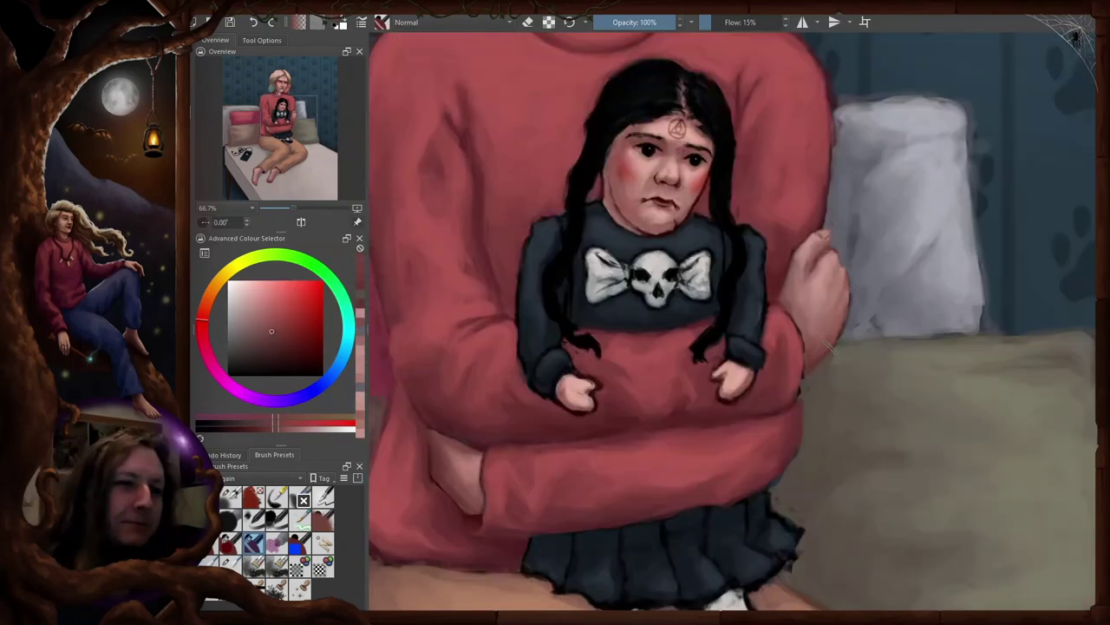
- Lighten the fingers of the far hand with a sampled pale pink, working partly in a mirrored view
{"action": "key", "text": "m"}
{"action": "key", "text": "/"}
{"action": "left_click", "coordinate": [689, 348], "text": "ctrl"}
{"action": "key", "text": "m"}
{"action": "key", "text": "4"}
{"action": "key", "text": "4"}
{"action": "key", "text": "5"}
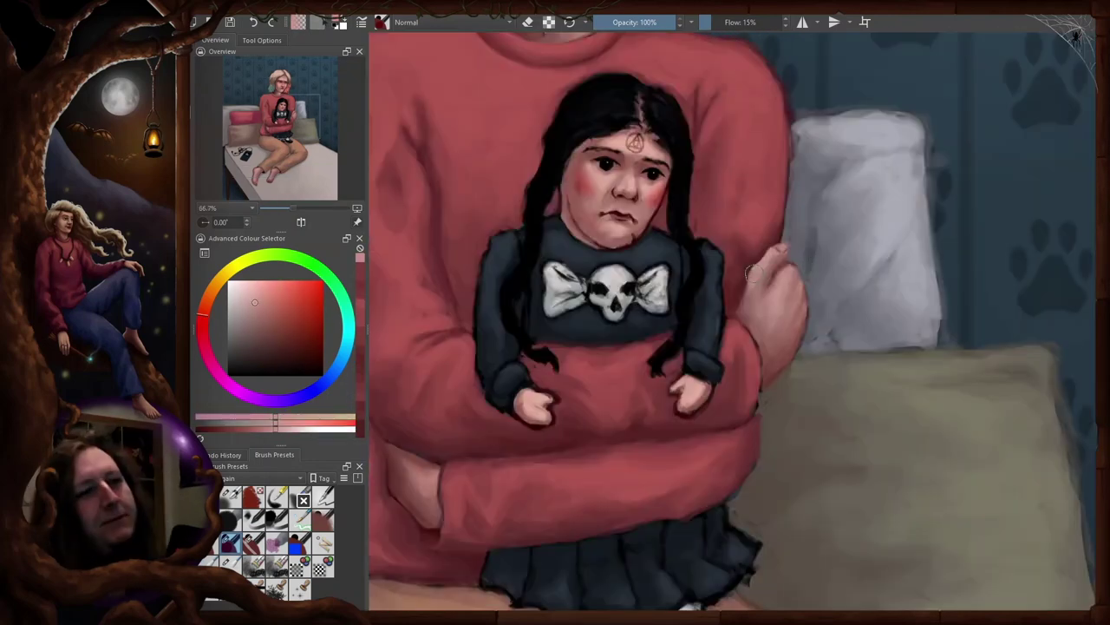
- Blend dusky and pale pinks sampled from the painting across the far hand, checking its shape mirrored and rotated
{"action": "key", "text": "m"}
{"action": "key", "text": "m"}
{"action": "left_click_drag", "start_coordinate": [918, 146], "coordinate": [1039, 246]}
{"action": "key", "text": "m"}
{"action": "left_click_drag", "start_coordinate": [556, 404], "coordinate": [622, 322]}
{"action": "left_click", "coordinate": [622, 322], "text": "ctrl"}
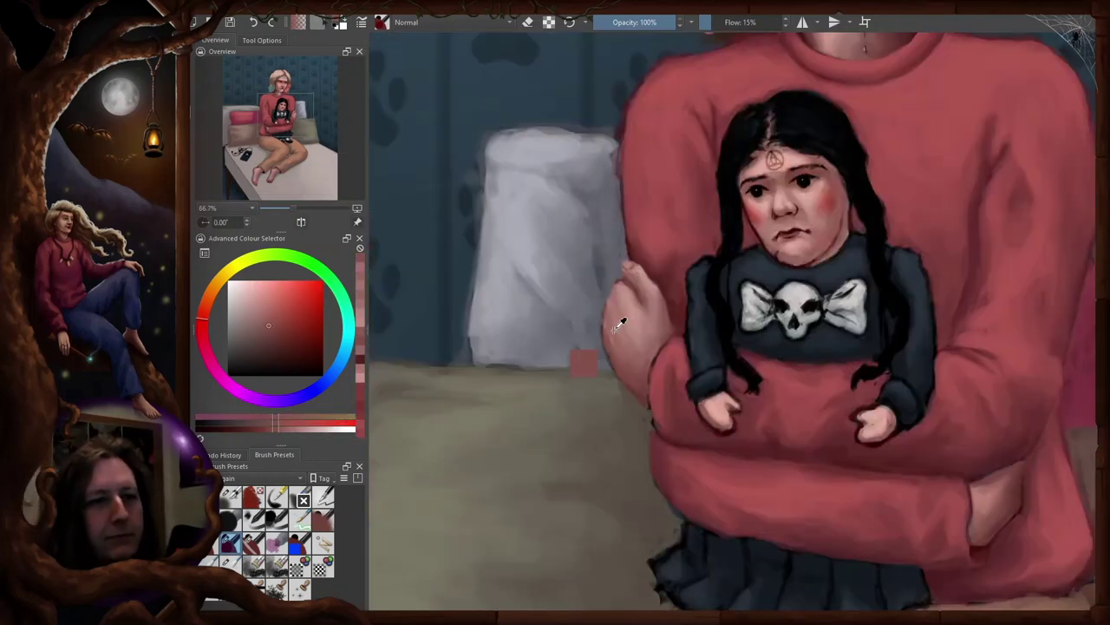
{"action": "key", "text": "m"}
{"action": "key", "text": "4"}
{"action": "key", "text": "4"}
{"action": "key", "text": "5"}
{"action": "left_click_drag", "start_coordinate": [875, 269], "coordinate": [855, 235]}
{"action": "left_click", "coordinate": [855, 236], "text": "ctrl"}
- Even out the far hand's skin shading with light pinks, judging it against the whole figure from rotated and mirrored views
{"action": "key", "text": "m"}
{"action": "key", "text": "4"}
{"action": "key", "text": "4"}
{"action": "key", "text": "4"}
{"action": "key", "text": "4"}
{"action": "key", "text": "5"}
{"action": "scroll", "coordinate": [835, 297], "scroll_direction": "down", "scroll_amount": 2}
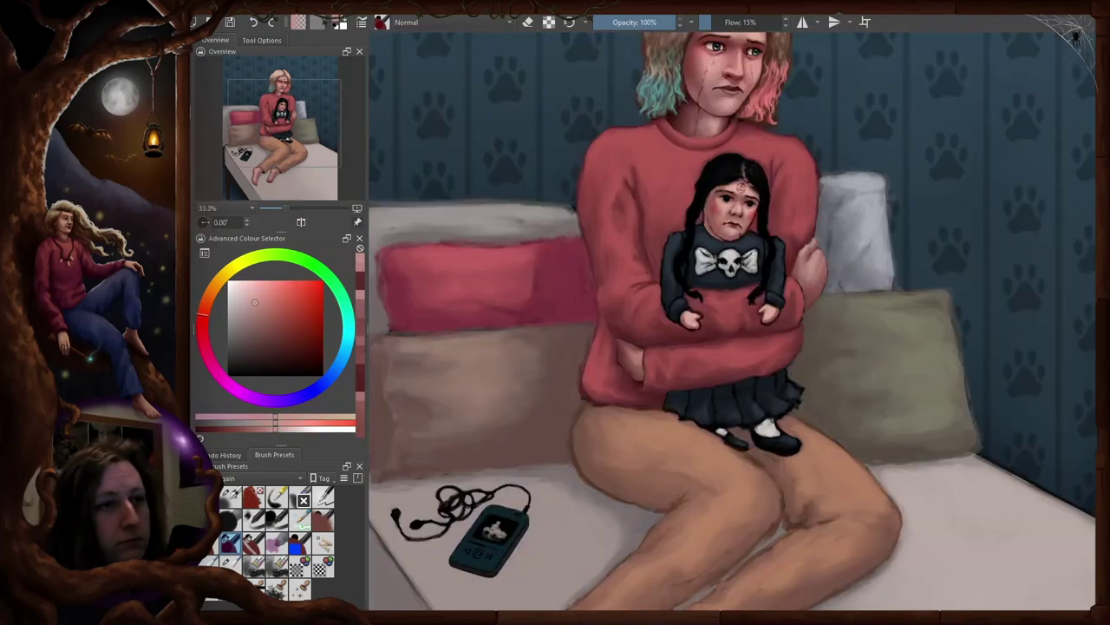
{"action": "scroll", "coordinate": [835, 298], "scroll_direction": "up", "scroll_amount": 1}
{"action": "key", "text": "m"}
{"action": "key", "text": "m"}
{"action": "key", "text": "4"}
{"action": "key", "text": "4"}
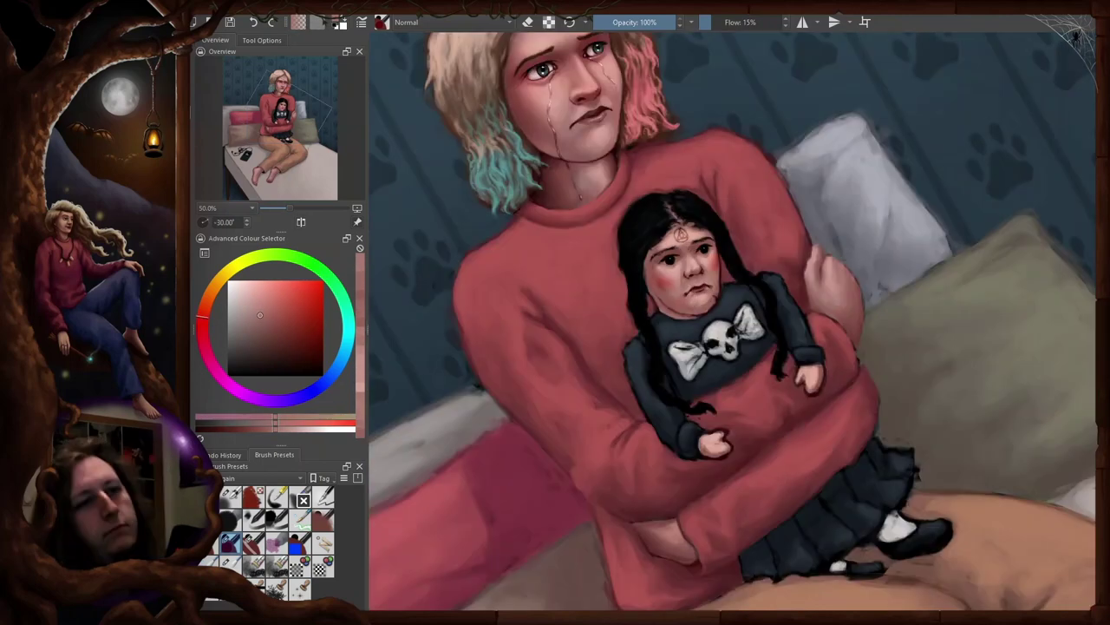
{"action": "key", "text": "5"}
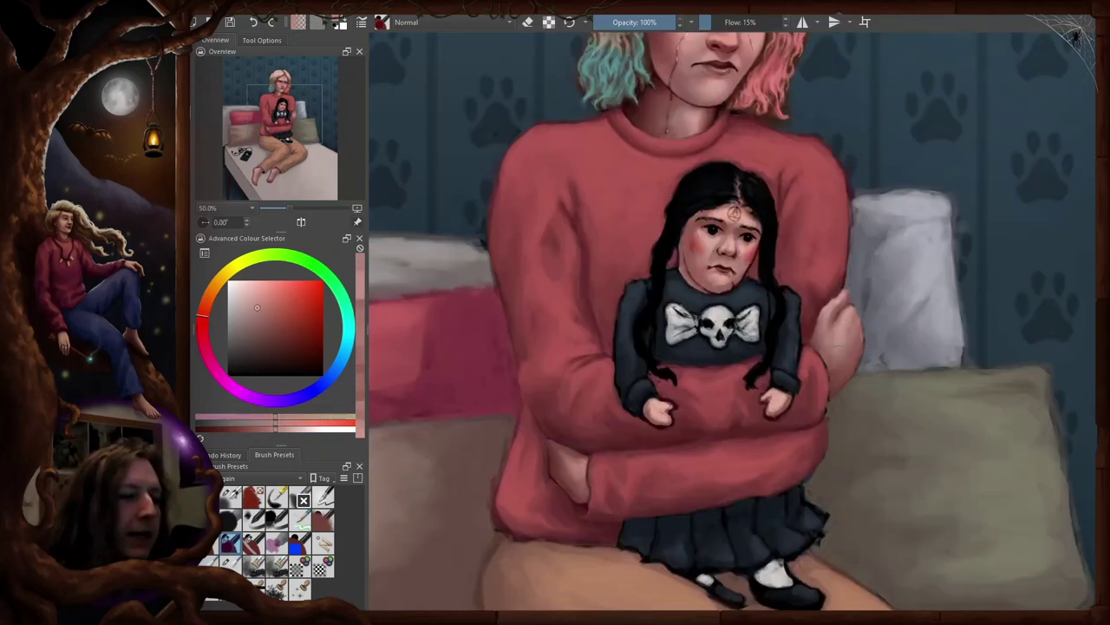
- Trim the outer contour of the far hand with blue-grey sampled from the pillow behind it
{"action": "left_click", "coordinate": [873, 326], "text": "ctrl"}
{"action": "key", "text": "4"}
{"action": "key", "text": "4"}
{"action": "key", "text": "4"}
{"action": "key", "text": "m"}
{"action": "key", "text": "m"}
{"action": "key", "text": "5"}
{"action": "key", "text": "4"}
{"action": "key", "text": "4"}
{"action": "key", "text": "4"}
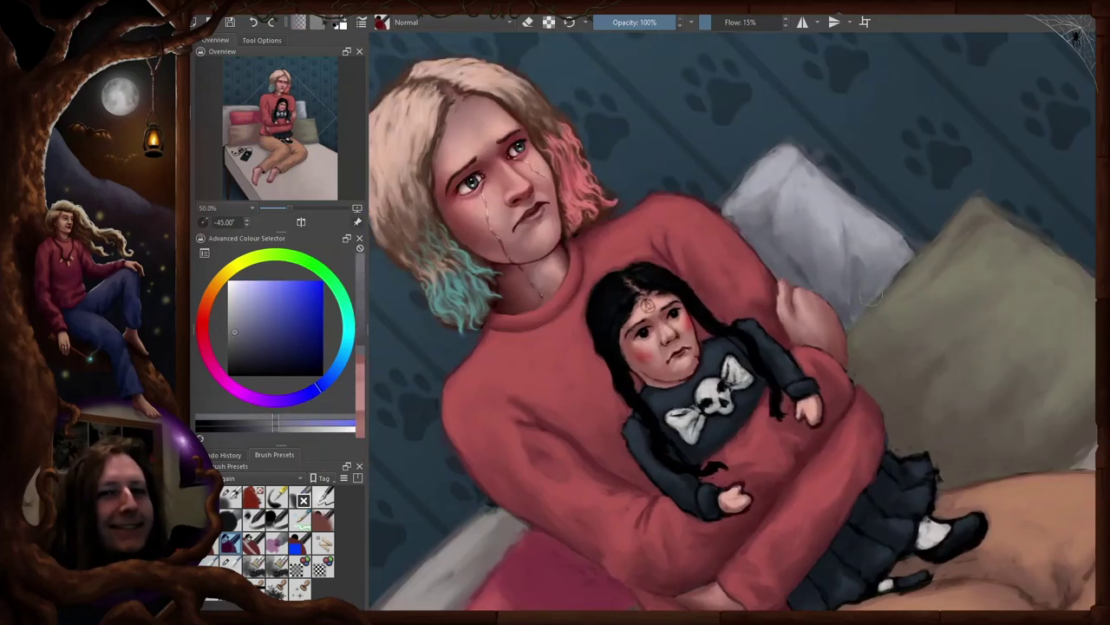
{"action": "left_click", "coordinate": [871, 298], "text": "ctrl"}
- Accent the hand with sampled dark red strokes and change to another brush preset
{"action": "key", "text": "5"}
{"action": "key", "text": "2"}
{"action": "scroll", "coordinate": [767, 260], "scroll_direction": "up", "scroll_amount": 3}
{"action": "left_click", "coordinate": [569, 406], "text": "ctrl"}
{"action": "left_click_drag", "start_coordinate": [560, 407], "coordinate": [578, 411]}
{"action": "left_click", "coordinate": [253, 543]}
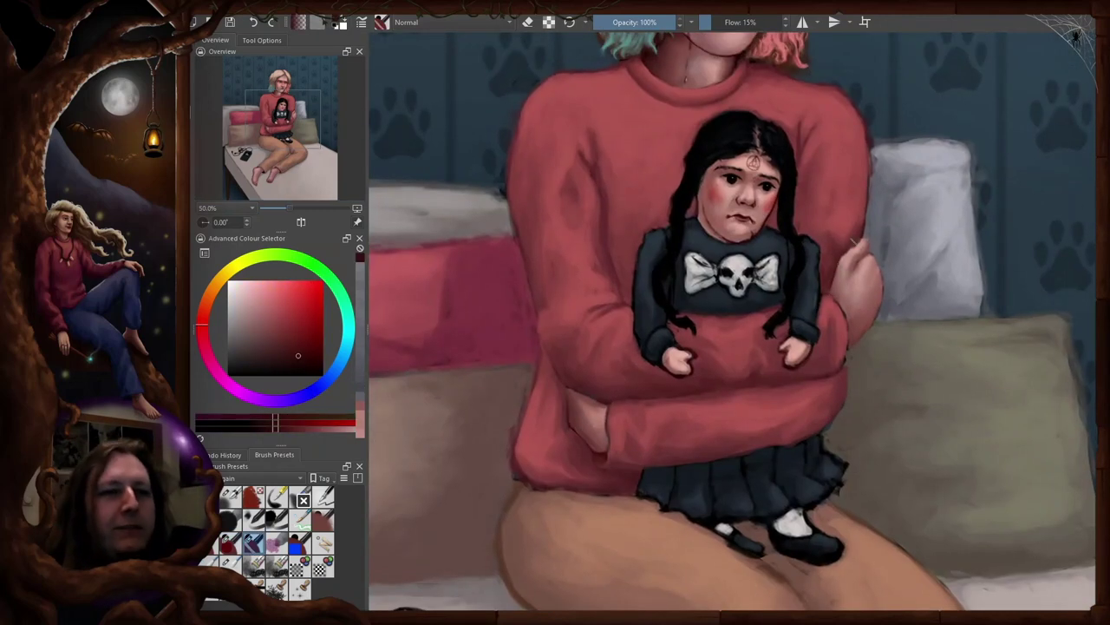
- Refine the far hand's pointed fingertip and edge with a sampled muted red, checking the pose mirrored and rotated
{"action": "key", "text": "m"}
{"action": "key", "text": "m"}
{"action": "key", "text": "4"}
{"action": "key", "text": "4"}
{"action": "key", "text": "4"}
{"action": "key", "text": "m"}
{"action": "key", "text": "4"}
{"action": "key", "text": "4"}
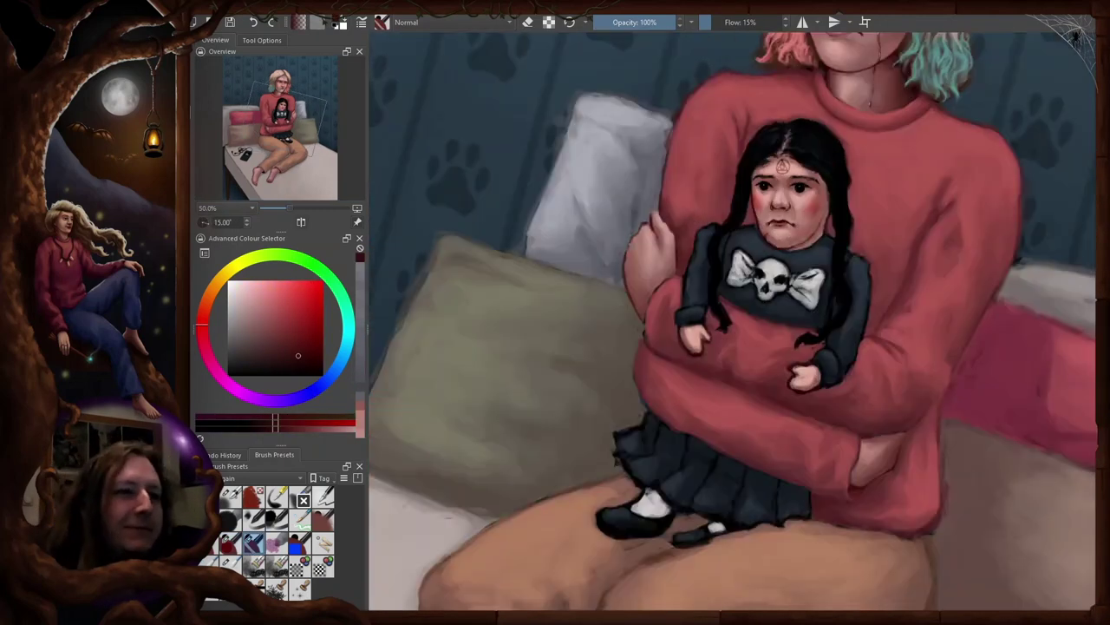
{"action": "key", "text": "5"}
{"action": "key", "text": "m"}
{"action": "left_click", "coordinate": [861, 276], "text": "ctrl"}
{"action": "left_click_drag", "start_coordinate": [869, 250], "coordinate": [879, 264]}
{"action": "key", "text": "6"}
{"action": "key", "text": "6"}
{"action": "key", "text": "6"}
{"action": "key", "text": "5"}
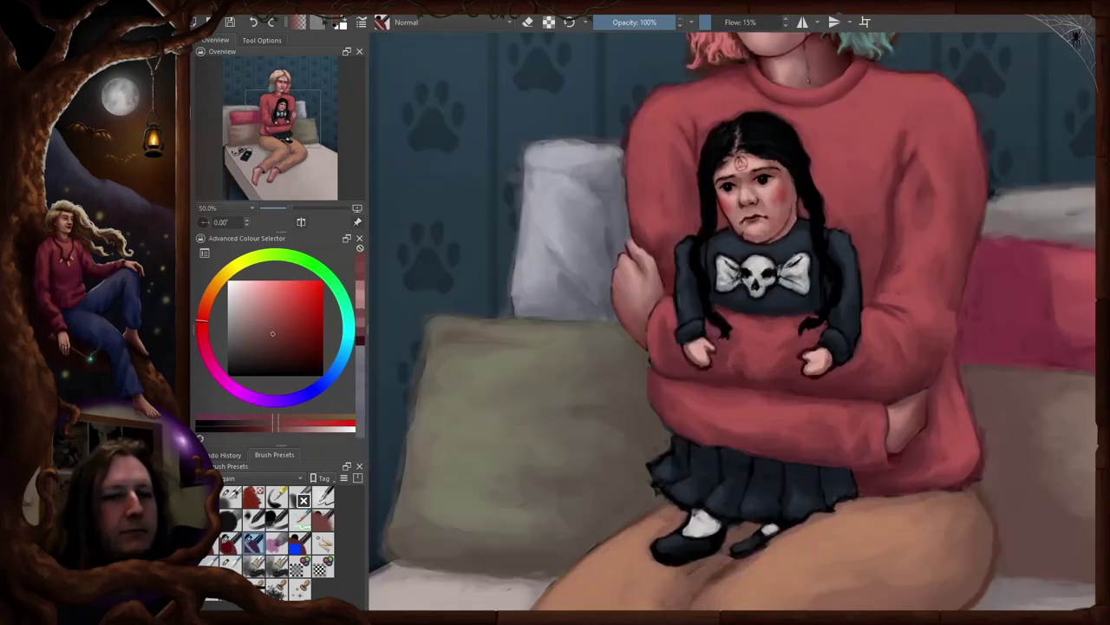
- Touch up the woman's face with sampled skin tones, working close up in mirrored and rotated views
{"action": "key", "text": "2"}
{"action": "key", "text": "1"}
{"action": "left_click", "coordinate": [687, 274], "text": "ctrl"}
{"action": "left_click", "coordinate": [709, 276], "text": "ctrl"}
{"action": "left_click", "coordinate": [708, 284], "text": "ctrl"}
{"action": "key", "text": "m"}
{"action": "key", "text": "4"}
{"action": "key", "text": "4"}
{"action": "key", "text": "4"}
{"action": "left_click", "coordinate": [744, 237], "text": "ctrl"}
{"action": "key", "text": "5"}
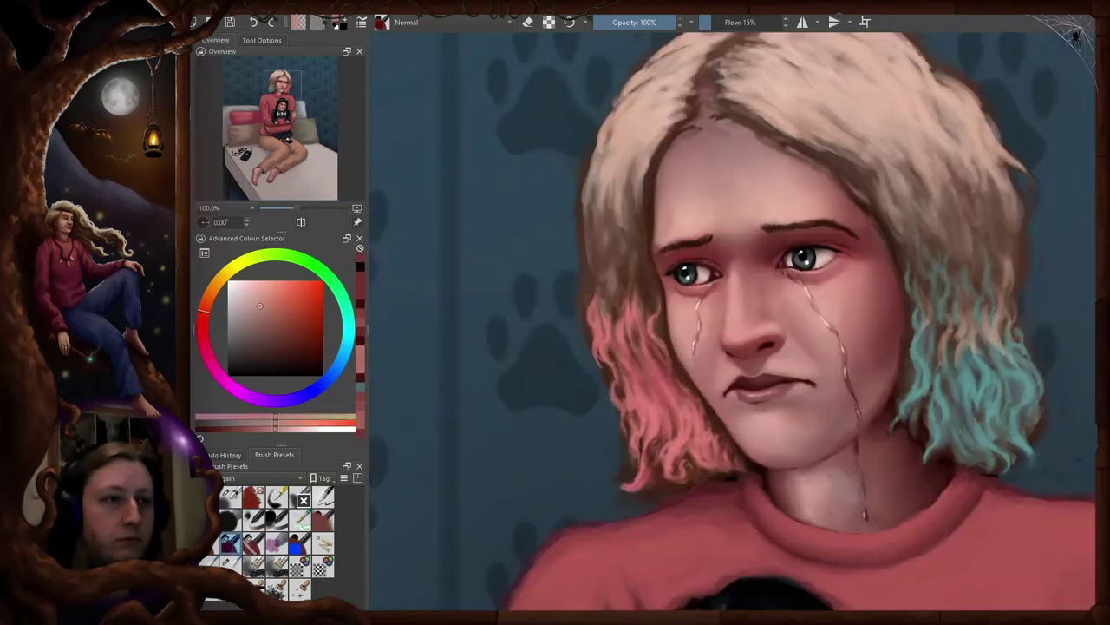
- Refine the skin around the woman's near eye using colours sampled from the eyelid and the area beneath it
{"action": "left_click", "coordinate": [781, 255], "text": "ctrl"}
{"action": "left_click_drag", "start_coordinate": [887, 241], "coordinate": [881, 210]}
{"action": "left_click", "coordinate": [794, 294], "text": "ctrl"}
{"action": "left_click", "coordinate": [798, 238], "text": "ctrl"}
- Soften the area between the woman's nose and lips with sampled pinks, checking the face mirrored
{"action": "left_click", "coordinate": [736, 354], "text": "ctrl"}
{"action": "left_click", "coordinate": [744, 351], "text": "ctrl"}
{"action": "key", "text": "m"}
{"action": "key", "text": "m"}
{"action": "key", "text": "m"}
{"action": "key", "text": "m"}
{"action": "key", "text": "slash"}
{"action": "key", "text": "slash"}
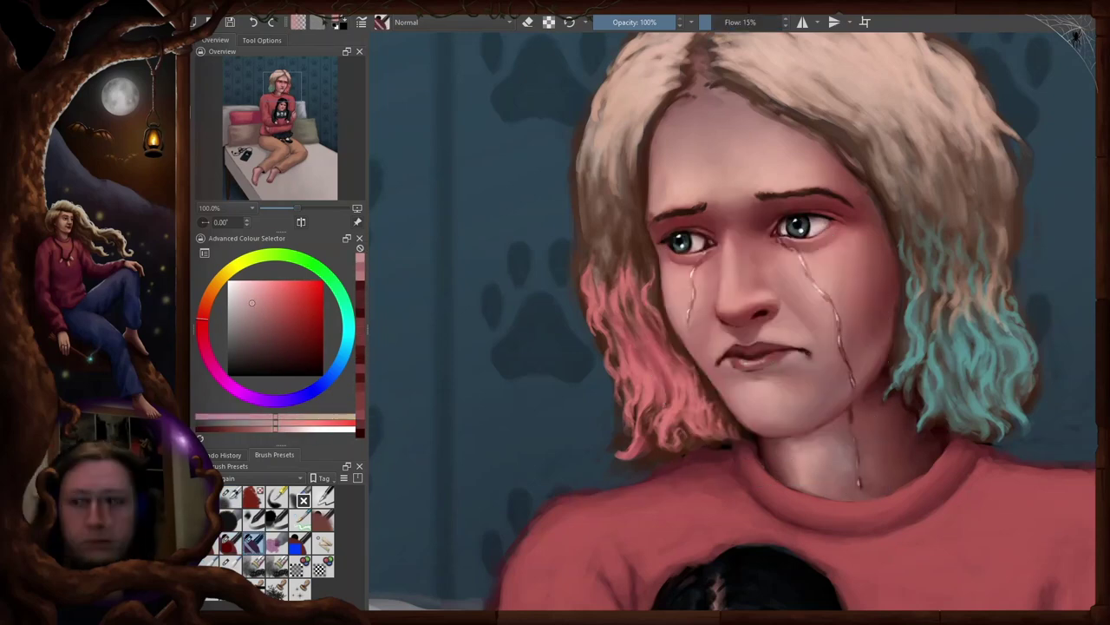
- Rework the woman's lips and the corner of her mouth with sampled skin and lip tones, checking the face mirrored
{"action": "left_click", "coordinate": [807, 343], "text": "ctrl"}
{"action": "left_click", "coordinate": [739, 361], "text": "ctrl"}
{"action": "left_click", "coordinate": [704, 383], "text": "ctrl"}
{"action": "right_click", "coordinate": [774, 377]}
{"action": "left_click", "coordinate": [789, 458]}
{"action": "key", "text": "m"}
{"action": "key", "text": "m"}
{"action": "left_click_drag", "start_coordinate": [743, 357], "coordinate": [772, 360]}
- Touch up the skin between the woman's nose and mouth with a sampled tone, alternating brushes
{"action": "left_click", "coordinate": [784, 324], "text": "ctrl"}
{"action": "left_click_drag", "start_coordinate": [729, 555], "coordinate": [1016, 506]}
{"action": "key", "text": "5"}
{"action": "mouse_move", "coordinate": [787, 290]}
{"action": "left_mouse_down"}
{"action": "mouse_move", "coordinate": [802, 261]}
{"action": "mouse_move", "coordinate": [733, 212]}
{"action": "left_mouse_up"}
{"action": "key", "text": "slash"}
{"action": "key", "text": "slash"}
{"action": "key", "text": "m"}
{"action": "left_click_drag", "start_coordinate": [807, 331], "coordinate": [774, 285]}
{"action": "key", "text": "5"}
- Refine the skin beside the woman's mouth with a sampled colour, comparing the face mirrored and rotated
{"action": "key", "text": "m"}
{"action": "key", "text": "m"}
{"action": "key", "text": "m"}
{"action": "mouse_move", "coordinate": [656, 271]}
{"action": "left_mouse_down"}
{"action": "mouse_move", "coordinate": [773, 335]}
{"action": "mouse_move", "coordinate": [734, 290]}
{"action": "left_mouse_up"}
{"action": "left_click", "coordinate": [802, 318], "text": "ctrl"}
{"action": "key", "text": "slash"}
{"action": "key", "text": "m"}
{"action": "key", "text": "m"}
{"action": "key", "text": "m"}
{"action": "key", "text": "4"}
{"action": "key", "text": "4"}
{"action": "key", "text": "5"}
- Blend the lower part of the woman's face with two closely sampled skin tones, checking mirrored and rotated views
{"action": "key", "text": "m"}
{"action": "key", "text": "m"}
{"action": "key", "text": "4"}
{"action": "key", "text": "4"}
{"action": "key", "text": "4"}
{"action": "key", "text": "slash"}
{"action": "key", "text": "5"}
{"action": "key", "text": "m"}
{"action": "left_click", "coordinate": [691, 287], "text": "ctrl"}
{"action": "left_click", "coordinate": [694, 282], "text": "ctrl"}
{"action": "mouse_move", "coordinate": [680, 276]}
{"action": "left_mouse_down"}
{"action": "mouse_move", "coordinate": [754, 279]}
{"action": "mouse_move", "coordinate": [781, 293]}
{"action": "left_mouse_up"}
- Touch up the woman's face with a newly sampled colour, working at different magnifications
{"action": "key", "text": "minus"}
{"action": "left_click_drag", "start_coordinate": [774, 223], "coordinate": [696, 175]}
{"action": "key", "text": "b"}
{"action": "key", "text": "plus"}
{"action": "left_click_drag", "start_coordinate": [818, 96], "coordinate": [850, 223]}
{"action": "key", "text": "ctrl+t"}
{"action": "key", "text": "b"}
{"action": "key", "text": "slash"}
{"action": "left_click", "coordinate": [833, 217], "text": "ctrl"}
{"action": "left_click_drag", "start_coordinate": [1044, 318], "coordinate": [1085, 292]}
- Clean up the woman's mouth with a different brush, sampling tones from the lips and nose
{"action": "key", "text": "e"}
{"action": "right_click", "coordinate": [743, 293]}
{"action": "left_click", "coordinate": [789, 373]}
{"action": "key", "text": "6"}
{"action": "key", "text": "m"}
{"action": "key", "text": "m"}
{"action": "left_click", "coordinate": [725, 326], "text": "ctrl"}
{"action": "key", "text": "5"}
{"action": "left_click", "coordinate": [710, 332], "text": "ctrl"}
{"action": "left_click", "coordinate": [734, 275], "text": "ctrl"}
- Refine the underside of the woman's nose with colours sampled from the nostril and the skin beneath it
{"action": "key", "text": "m"}
{"action": "key", "text": "m"}
{"action": "left_click_drag", "start_coordinate": [748, 278], "coordinate": [794, 293]}
{"action": "key", "text": "slash"}
{"action": "left_click", "coordinate": [784, 295], "text": "ctrl"}
{"action": "left_click", "coordinate": [789, 284], "text": "ctrl"}
- Touch up the skin by the woman's far eyebrow with a sampled shadow tone, checking the face mirrored
{"action": "key", "text": "m"}
{"action": "key", "text": "m"}
{"action": "left_click", "coordinate": [765, 211], "text": "ctrl"}
{"action": "key", "text": "m"}
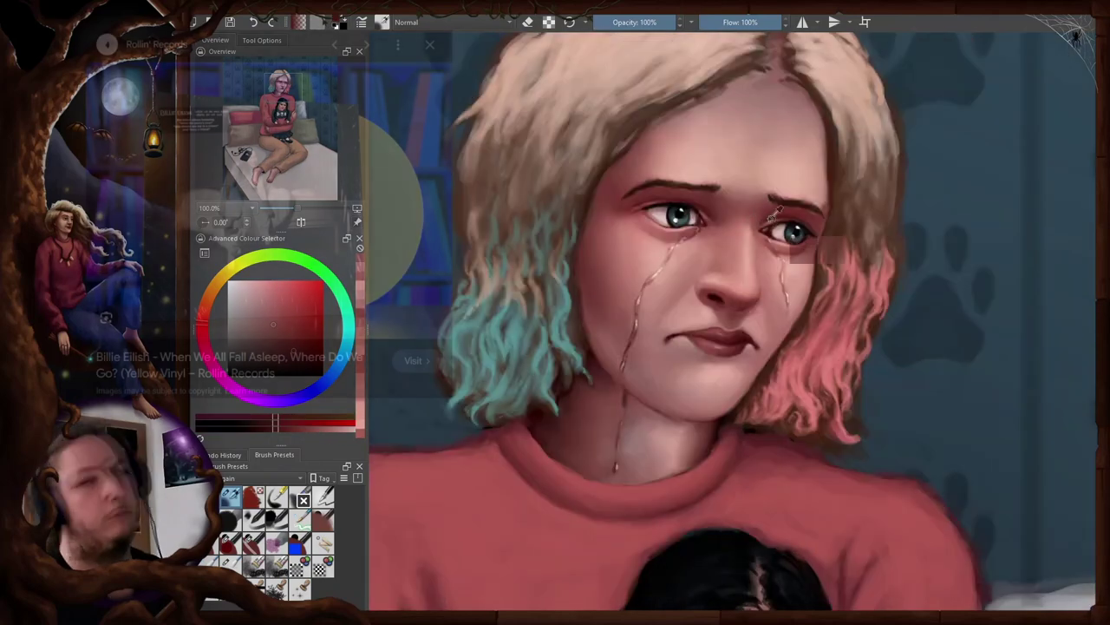
{"action": "key", "text": "m"}
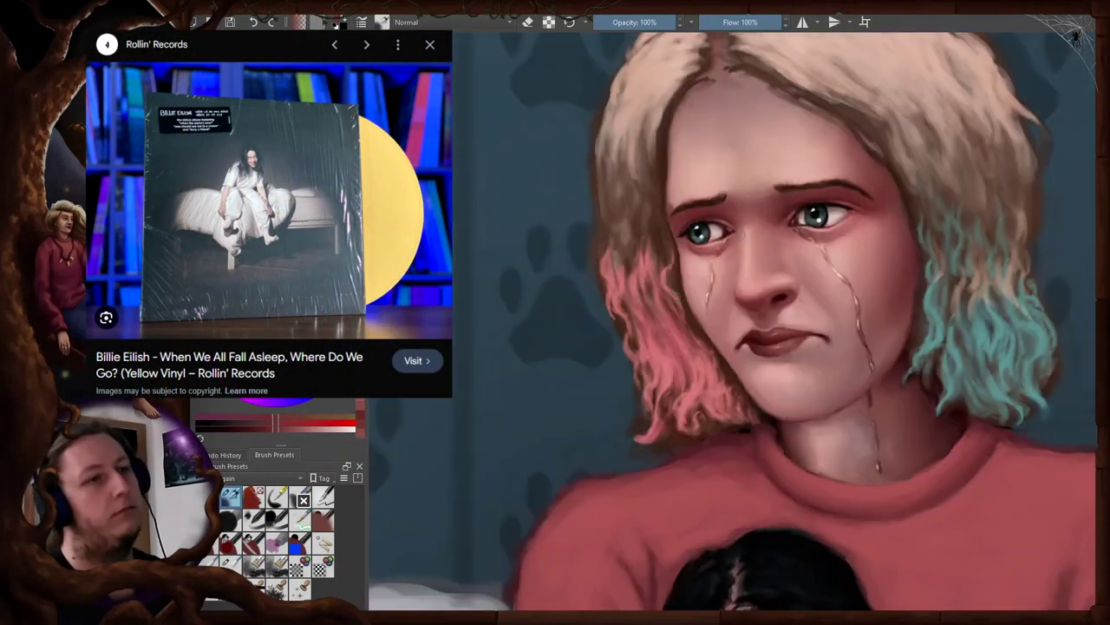
{"action": "key", "text": "m"}
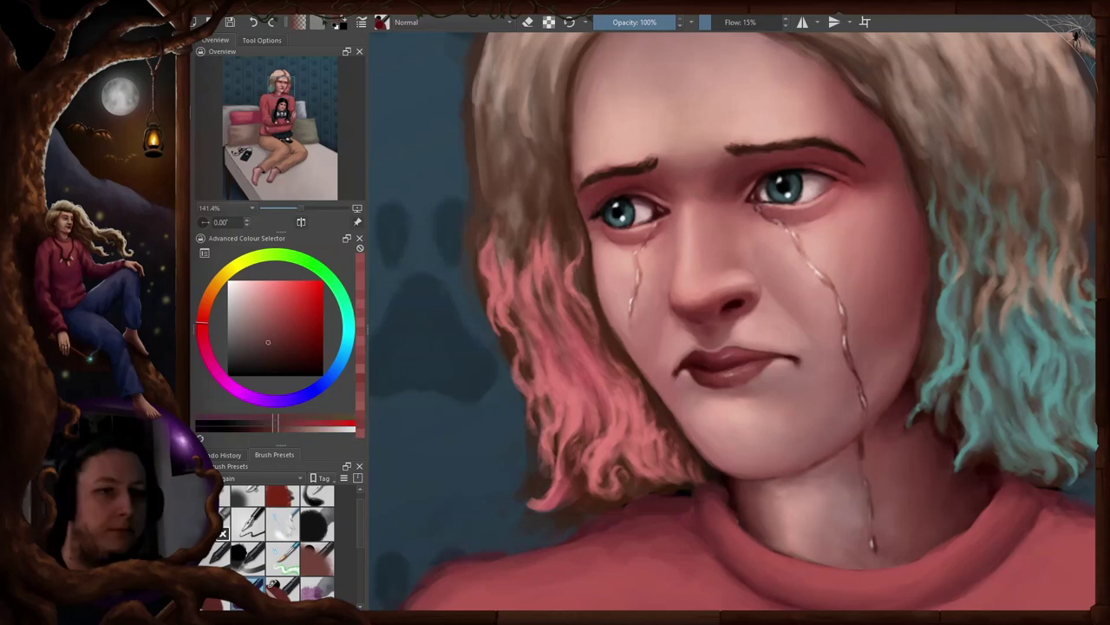
- Refine the lid and edge of the woman's far eye in dark reds, working in rotated views
{"action": "scroll", "coordinate": [816, 345], "scroll_direction": "down", "scroll_amount": 1}
{"action": "key", "text": "m"}
{"action": "key", "text": "4"}
{"action": "key", "text": "4"}
{"action": "key", "text": "4"}
{"action": "key", "text": "4"}
{"action": "key", "text": "4"}
{"action": "key", "text": "4"}
{"action": "key", "text": "4"}
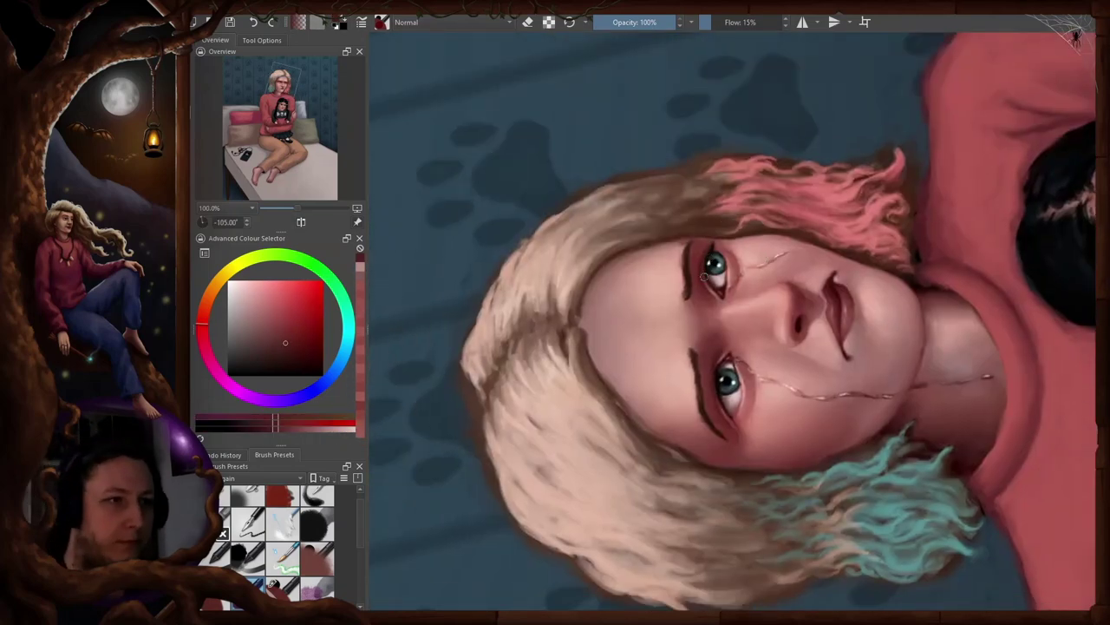
{"action": "key", "text": "6"}
{"action": "key", "text": "6"}
{"action": "key", "text": "6"}
{"action": "key", "text": "5"}
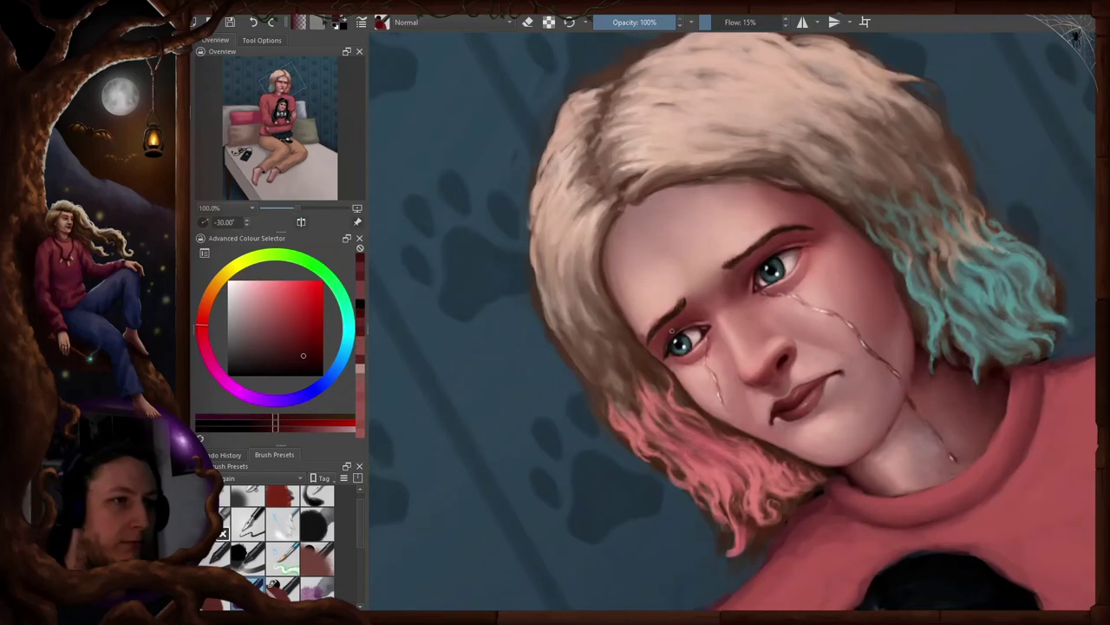
- Deepen the shadow where the woman's jaw meets her near-side hair with a sampled dark red, comparing mirrored views
{"action": "key", "text": "minus"}
{"action": "key", "text": "ctrl+shift+a"}
{"action": "key", "text": "m"}
{"action": "key", "text": "m"}
{"action": "left_click", "coordinate": [838, 319], "text": "ctrl"}
{"action": "left_click_drag", "start_coordinate": [842, 300], "coordinate": [832, 316]}
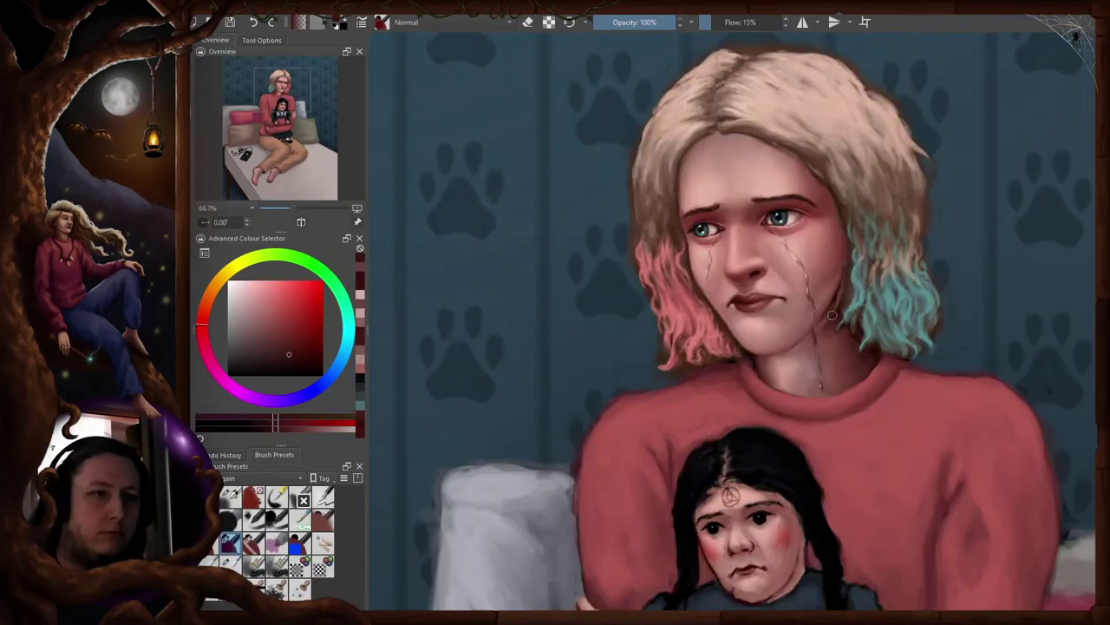
{"action": "key", "text": "m"}
{"action": "key", "text": "m"}
{"action": "key", "text": "m"}
{"action": "key", "text": "m"}
{"action": "key", "text": "m"}
{"action": "key", "text": "m"}
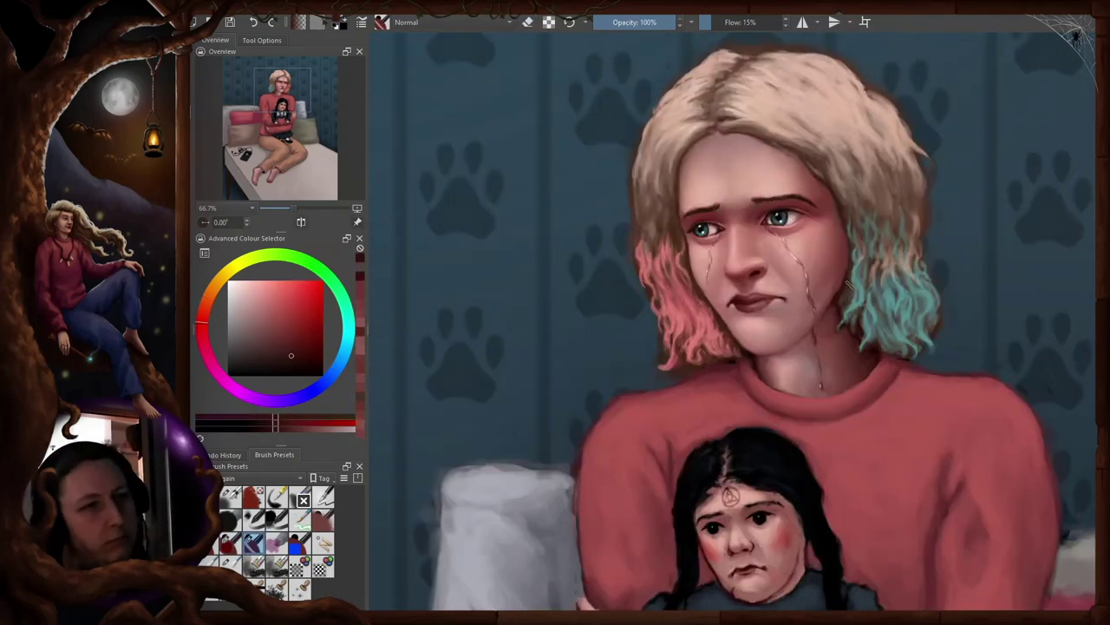
- Sample the muted red at the woman's jawline beside the tear and refine the jaw shadow
{"action": "key", "text": "m"}
{"action": "key", "text": "m"}
{"action": "key", "text": "slash"}
{"action": "key", "text": "m"}
{"action": "scroll", "coordinate": [628, 379], "scroll_direction": "up", "scroll_amount": 1}
{"action": "key", "text": "m"}
{"action": "left_click", "coordinate": [799, 291], "text": "ctrl"}
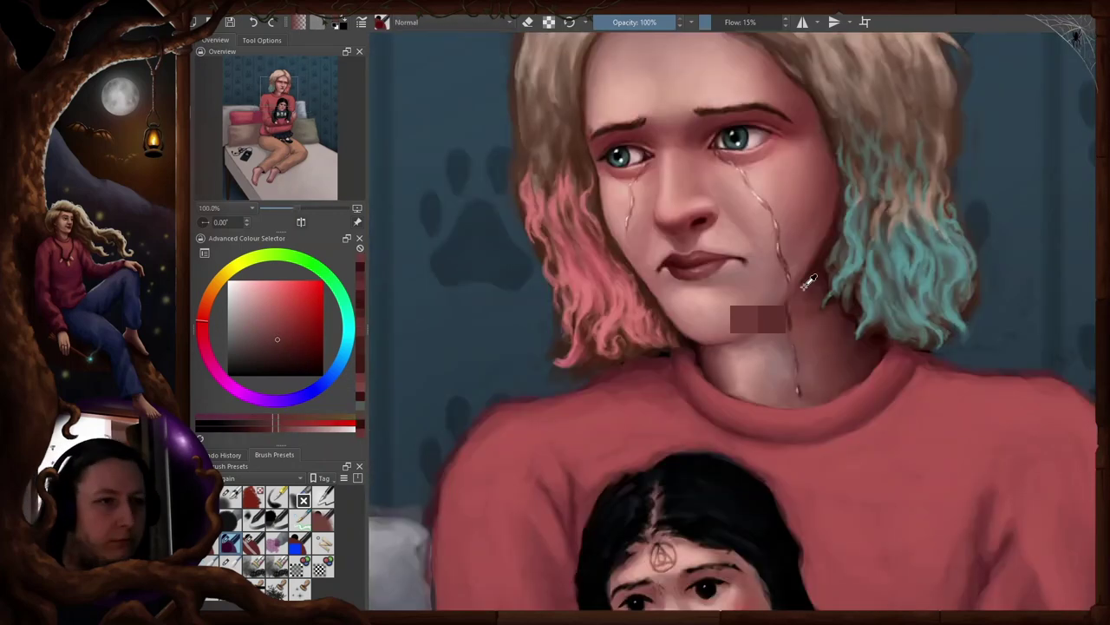
- Smooth the woman's chin and lower lip with another brush and pinks sampled from both areas
{"action": "key", "text": "m"}
{"action": "left_click", "coordinate": [699, 330], "text": "ctrl"}
{"action": "key", "text": "m"}
{"action": "right_click", "coordinate": [724, 332]}
{"action": "left_click", "coordinate": [761, 431]}
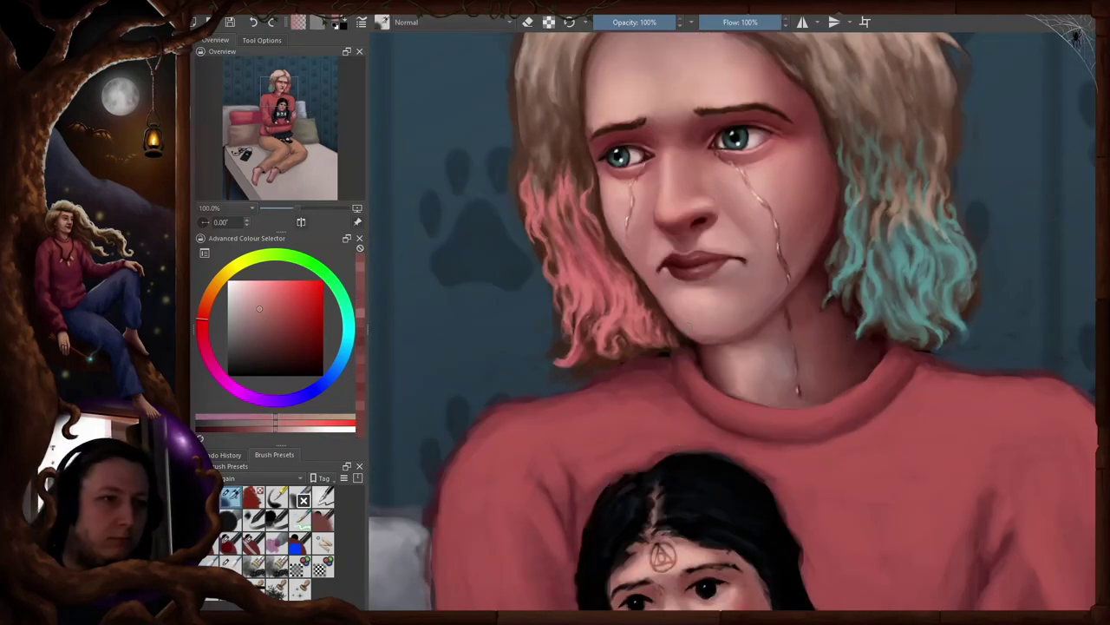
{"action": "key", "text": "m"}
{"action": "left_click", "coordinate": [690, 274], "text": "ctrl"}
{"action": "left_click", "coordinate": [689, 282], "text": "ctrl"}
{"action": "key", "text": "m"}
- Blend the side of the woman's cheek down to the jaw with sampled skin tones, checking the face mirrored
{"action": "scroll", "coordinate": [754, 278], "scroll_direction": "down", "scroll_amount": 3}
{"action": "scroll", "coordinate": [862, 273], "scroll_direction": "up", "scroll_amount": 3}
{"action": "key", "text": "m"}
{"action": "key", "text": "m"}
{"action": "left_click", "coordinate": [768, 300], "text": "ctrl"}
{"action": "left_click", "coordinate": [846, 226], "text": "ctrl"}
{"action": "key", "text": "/"}
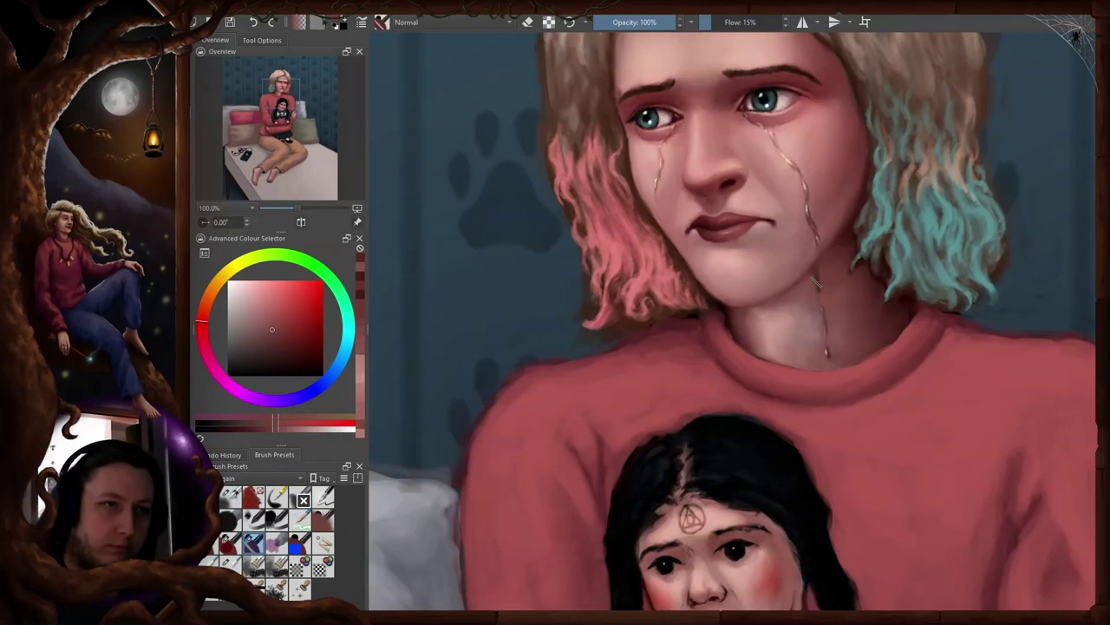
{"action": "left_click_drag", "start_coordinate": [838, 234], "coordinate": [818, 305]}
{"action": "key", "text": "m"}
{"action": "key", "text": "m"}
- Clean up the woman's chin and neck with sampled skin tones, switching between brushes
{"action": "left_click", "coordinate": [789, 351], "text": "ctrl"}
{"action": "key", "text": "/"}
{"action": "left_click", "coordinate": [712, 23]}
{"action": "key", "text": "/"}
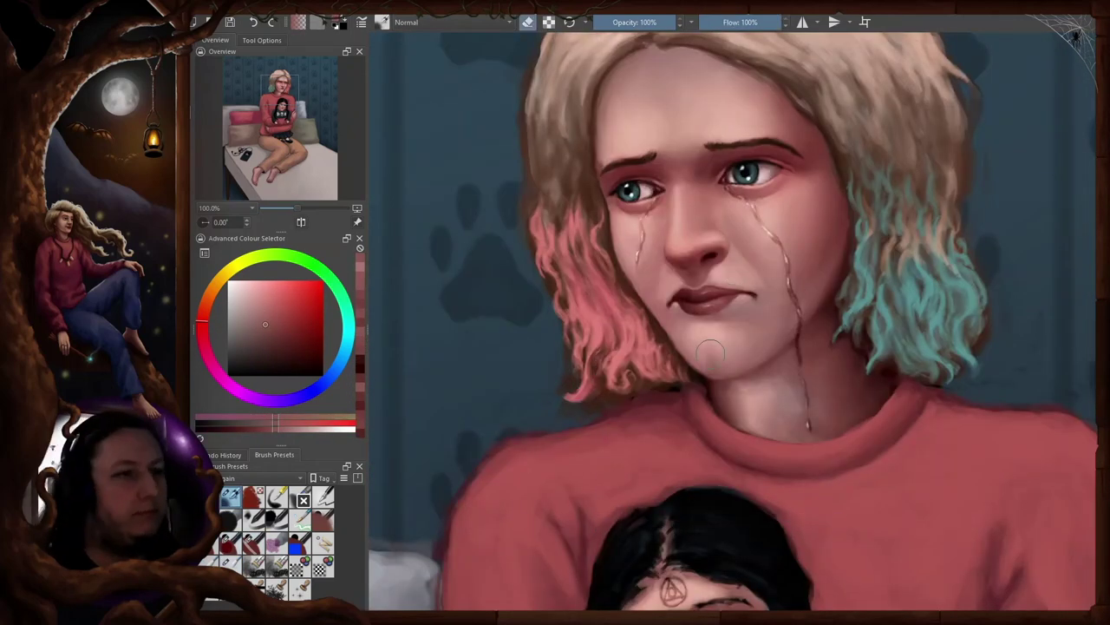
{"action": "left_click", "coordinate": [711, 349], "text": "ctrl"}
- Refine the area beneath the woman's nose with a sampled dark red, checking the face mirrored and tilted
{"action": "left_click", "coordinate": [704, 271], "text": "ctrl"}
{"action": "key", "text": "m"}
{"action": "key", "text": "4"}
{"action": "key", "text": "/"}
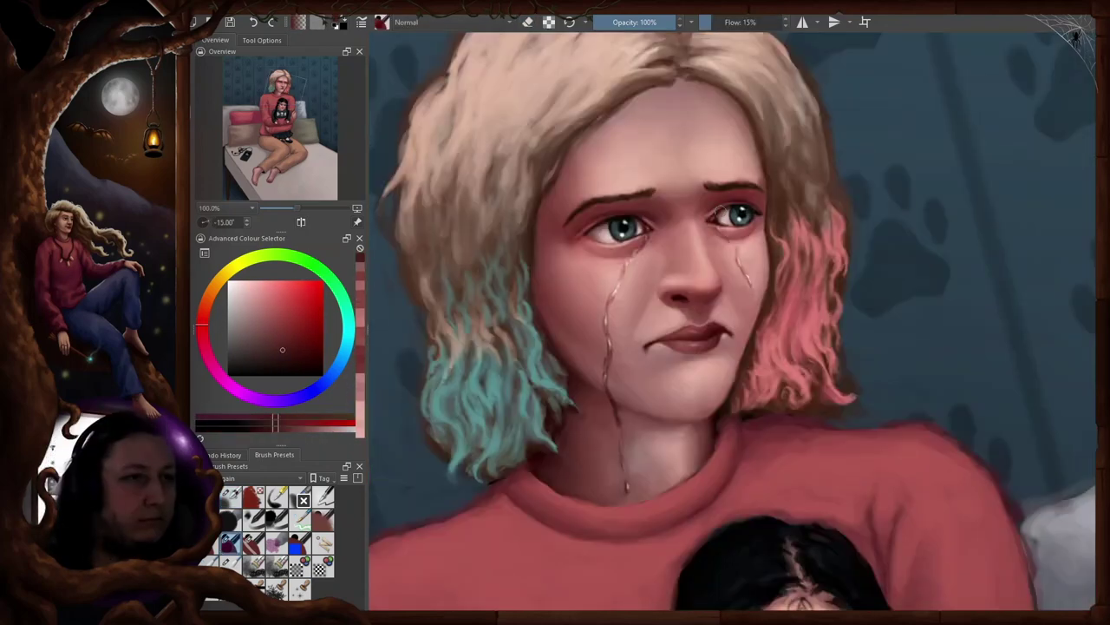
{"action": "left_click_drag", "start_coordinate": [720, 148], "coordinate": [820, 231]}
{"action": "key", "text": "ctrl+shift+a"}
{"action": "key", "text": "5"}
{"action": "key", "text": "m"}
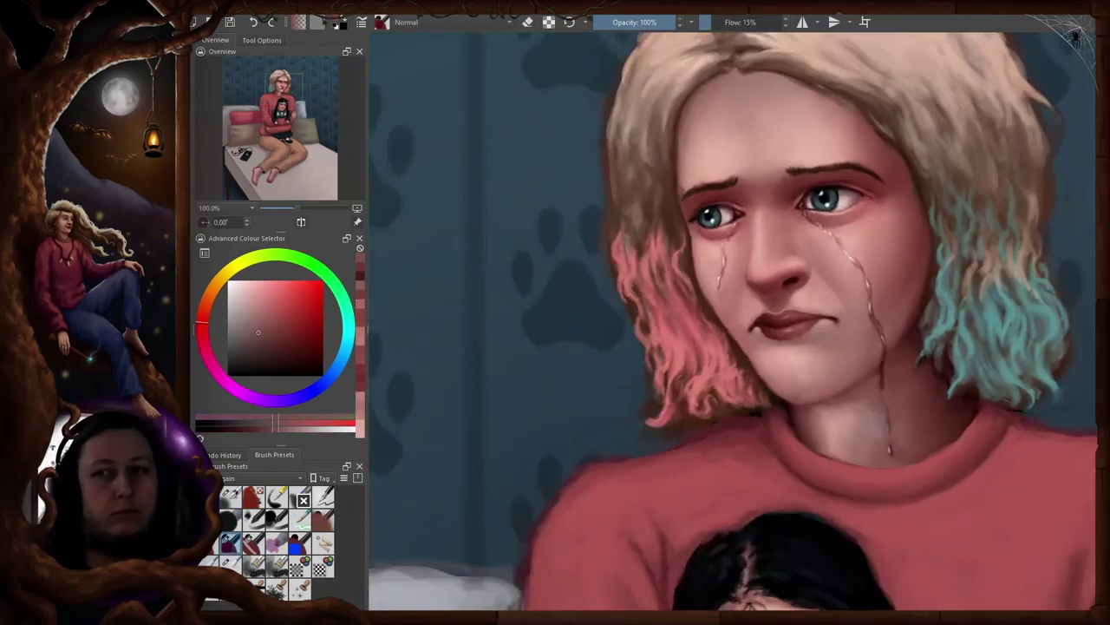
- Touch up the woman's nose with a pink sampled from its tip, viewing the face at several magnifications
{"action": "key", "text": "m"}
{"action": "scroll", "coordinate": [971, 176], "scroll_direction": "down", "scroll_amount": 1}
{"action": "key", "text": "m"}
{"action": "key", "text": "2"}
{"action": "scroll", "coordinate": [729, 109], "scroll_direction": "up", "scroll_amount": 5}
{"action": "key", "text": "/"}
{"action": "left_click", "coordinate": [815, 252], "text": "ctrl"}
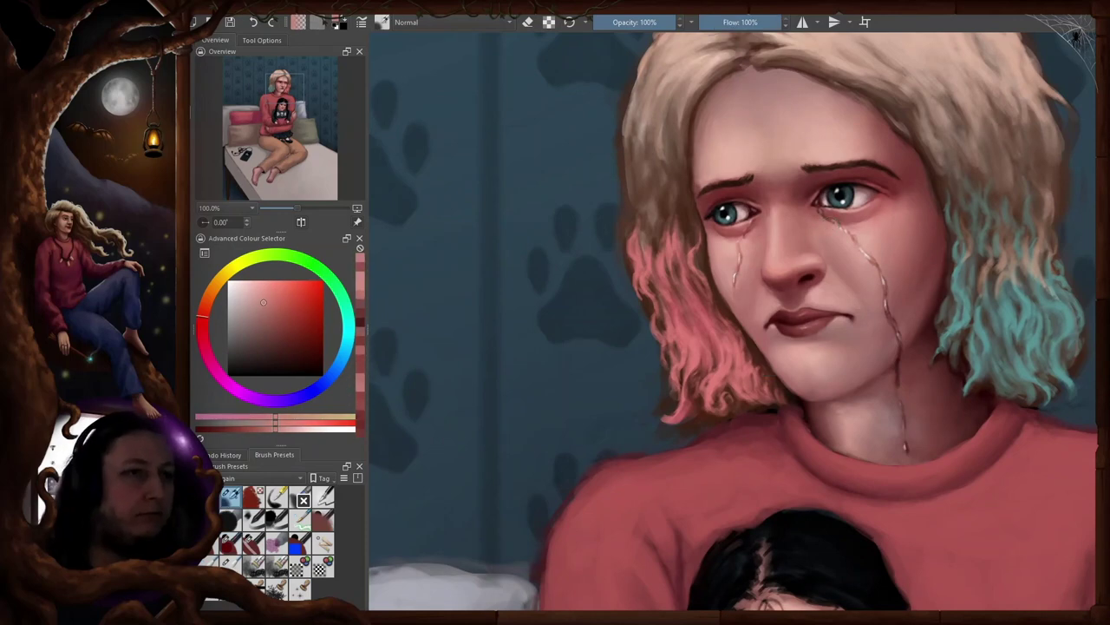
- Review the finished face and the whole painting in normal and mirrored views
{"action": "key", "text": "2"}
{"action": "key", "text": "m"}
{"action": "scroll", "coordinate": [730, 104], "scroll_direction": "up", "scroll_amount": 5}
{"action": "key", "text": "m"}
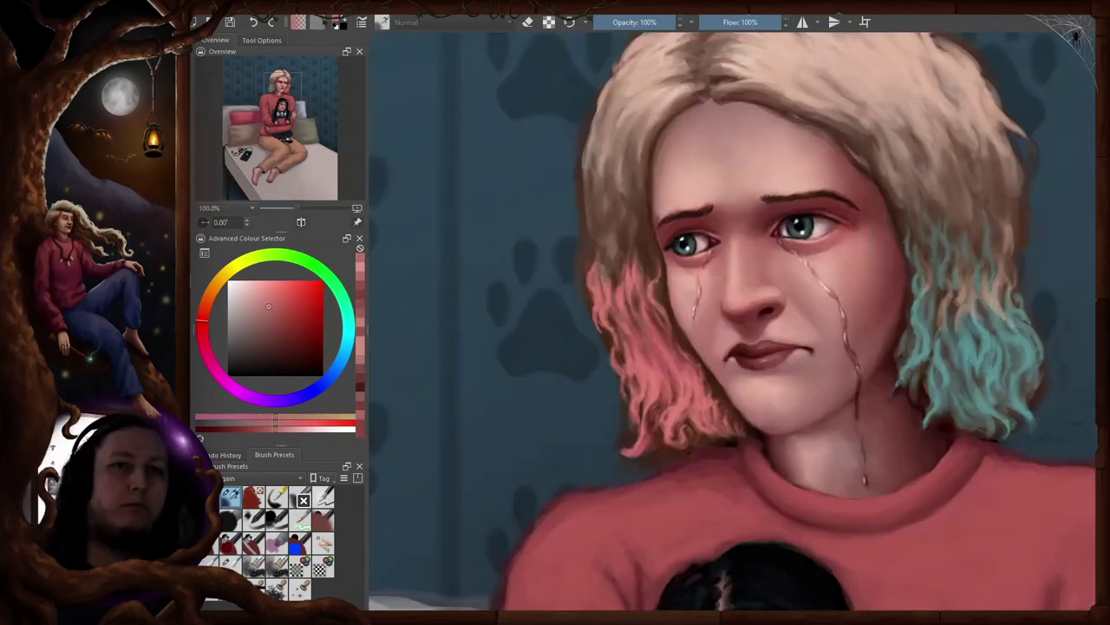
{"action": "key", "text": "2"}
{"action": "key", "text": "m"}
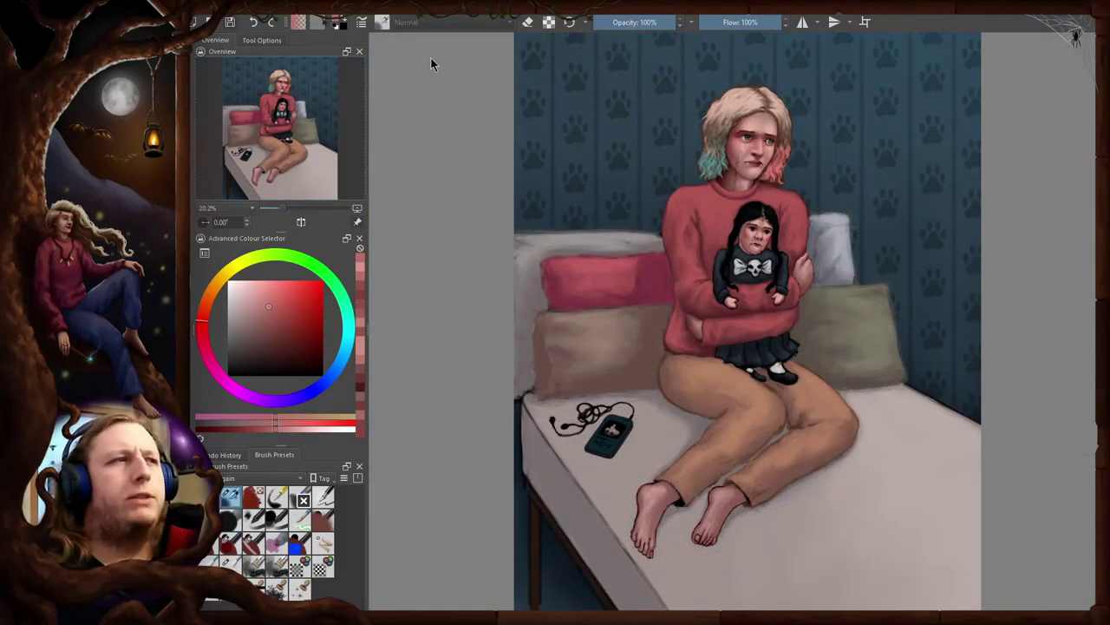
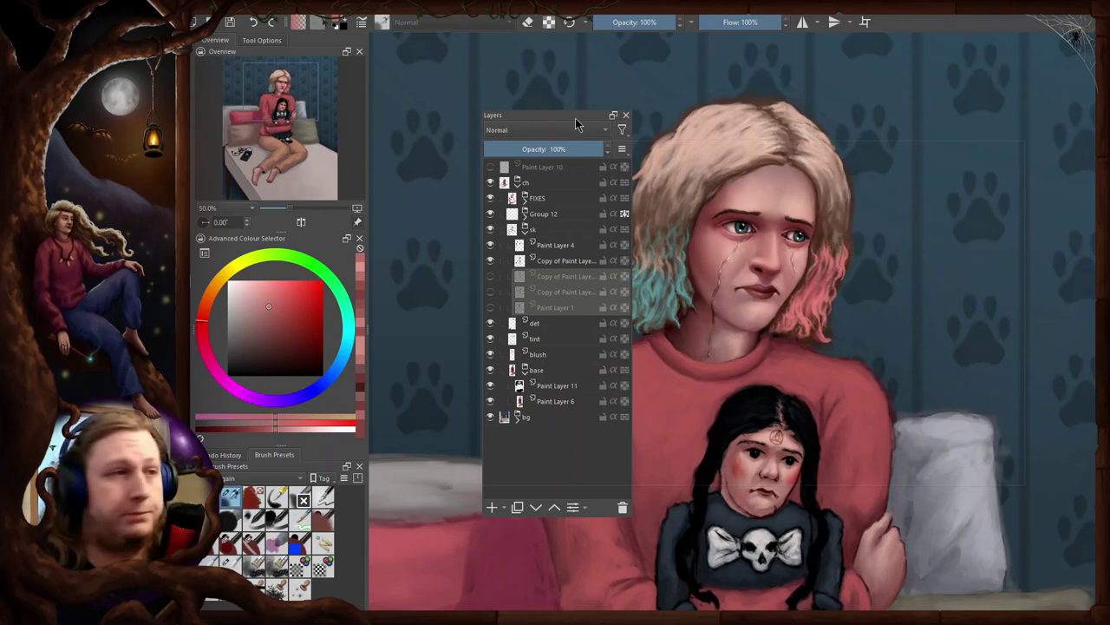
- Select the FIXES layer group and switch its visibility off and on to compare the painting before and after the corrections
{"action": "left_click_drag", "start_coordinate": [579, 118], "coordinate": [492, 104]}
{"action": "left_click", "coordinate": [458, 186]}
{"action": "left_click_drag", "start_coordinate": [685, 233], "coordinate": [711, 219]}
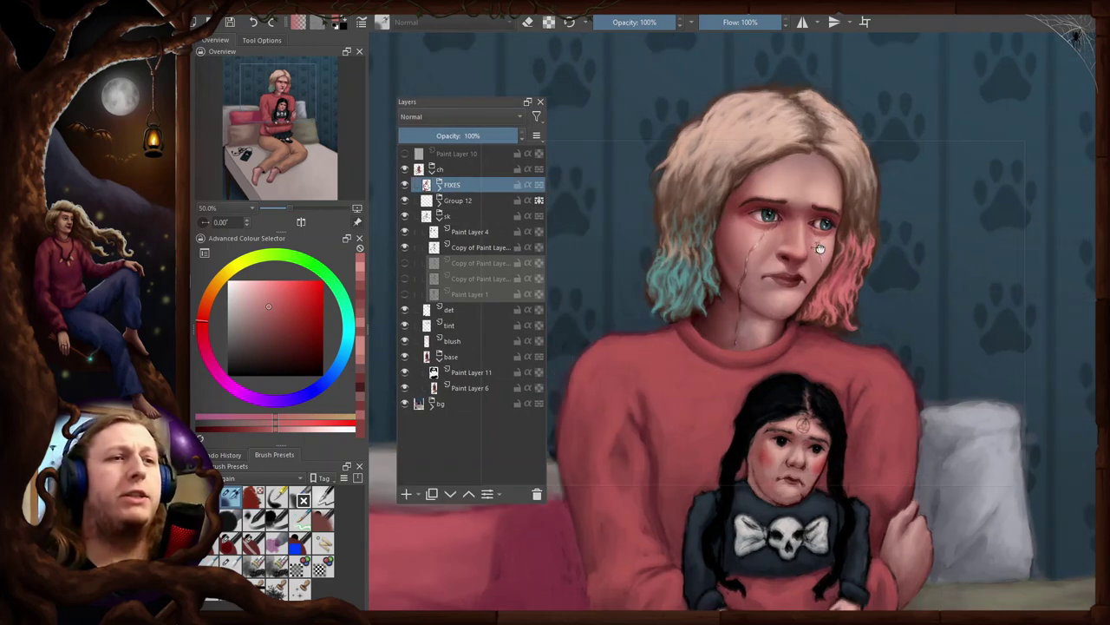
{"action": "left_click", "coordinate": [404, 185]}
{"action": "left_click", "coordinate": [404, 185]}
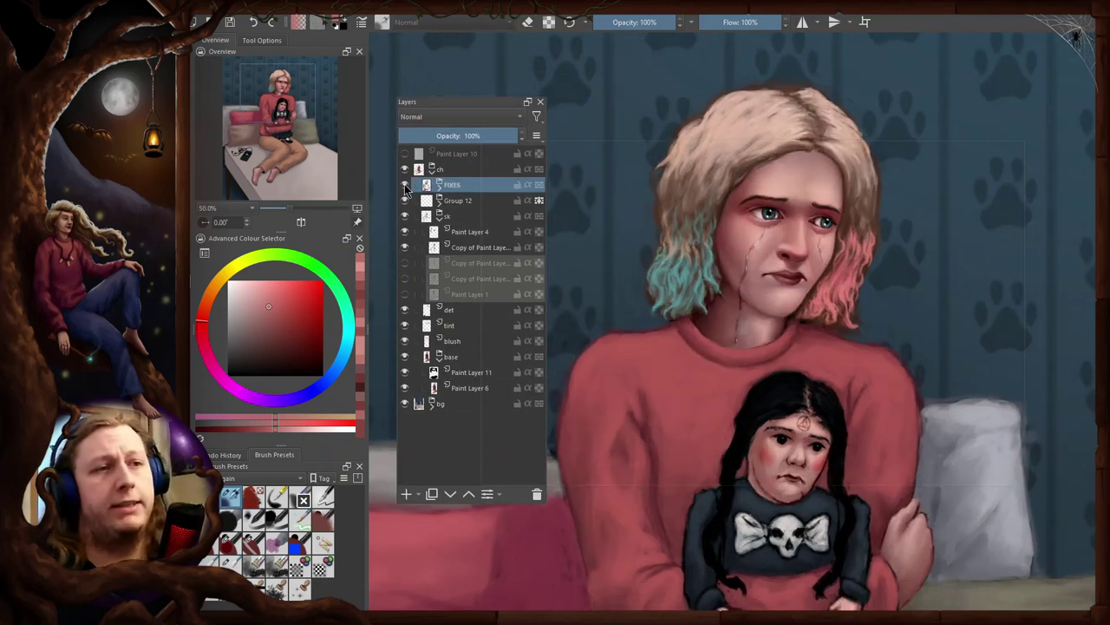
{"action": "left_click", "coordinate": [404, 185]}
{"action": "left_click", "coordinate": [404, 185]}
{"action": "left_click", "coordinate": [405, 185]}
{"action": "left_click", "coordinate": [405, 186]}
- Expand the FIXES layer group and switch Group 35 and the whole group off and on to compare the corrections
{"action": "left_click", "coordinate": [440, 187]}
{"action": "left_click", "coordinate": [405, 201]}
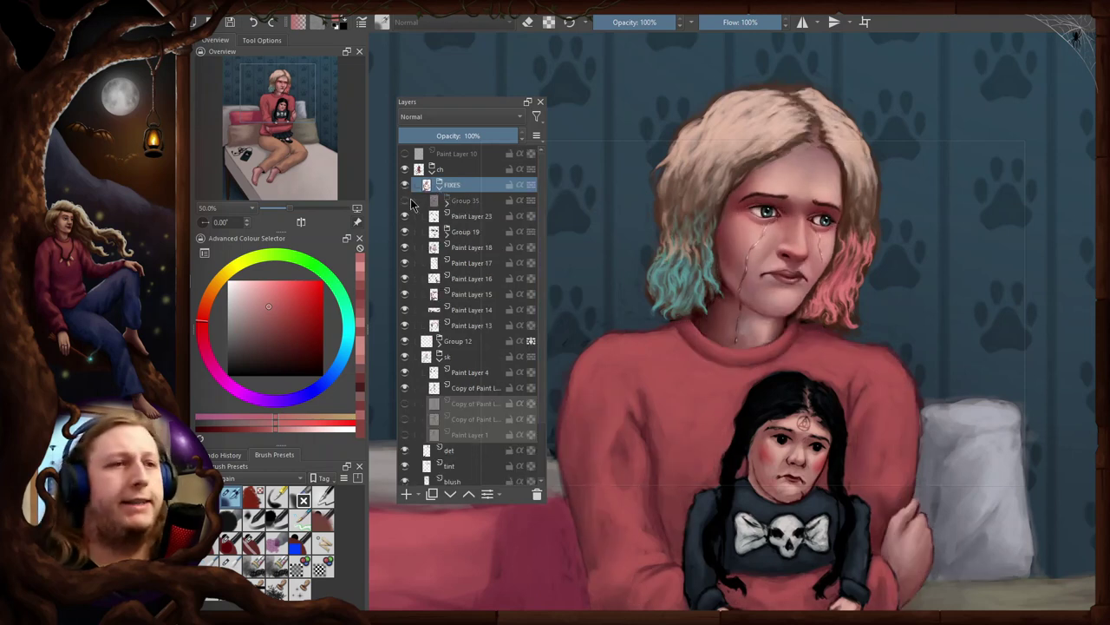
{"action": "left_click", "coordinate": [405, 185]}
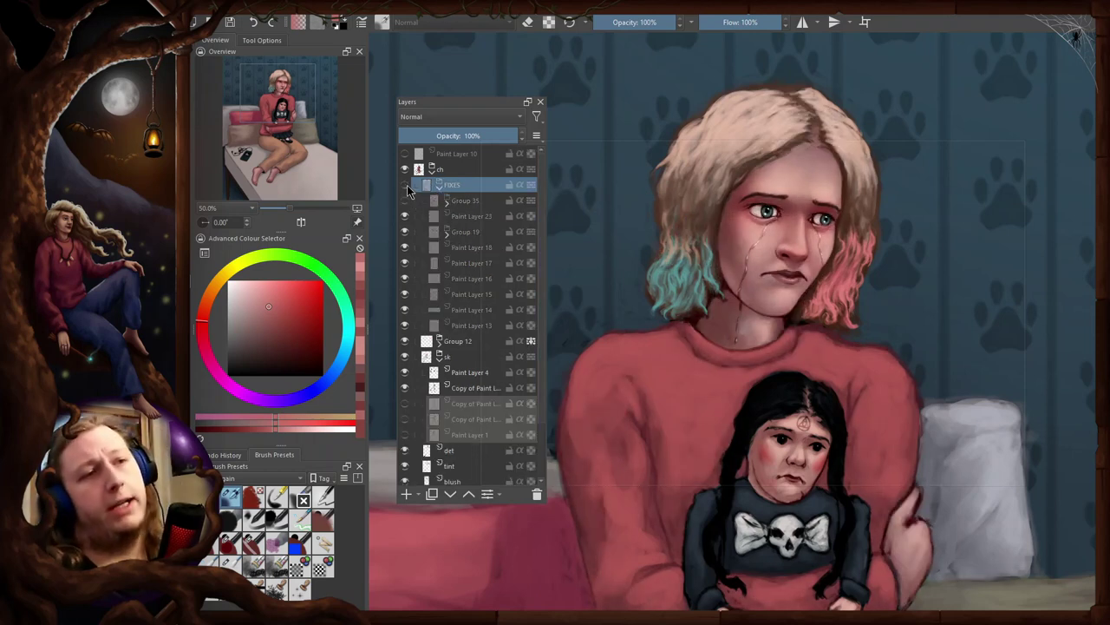
{"action": "left_click", "coordinate": [405, 185]}
{"action": "left_click", "coordinate": [405, 201]}
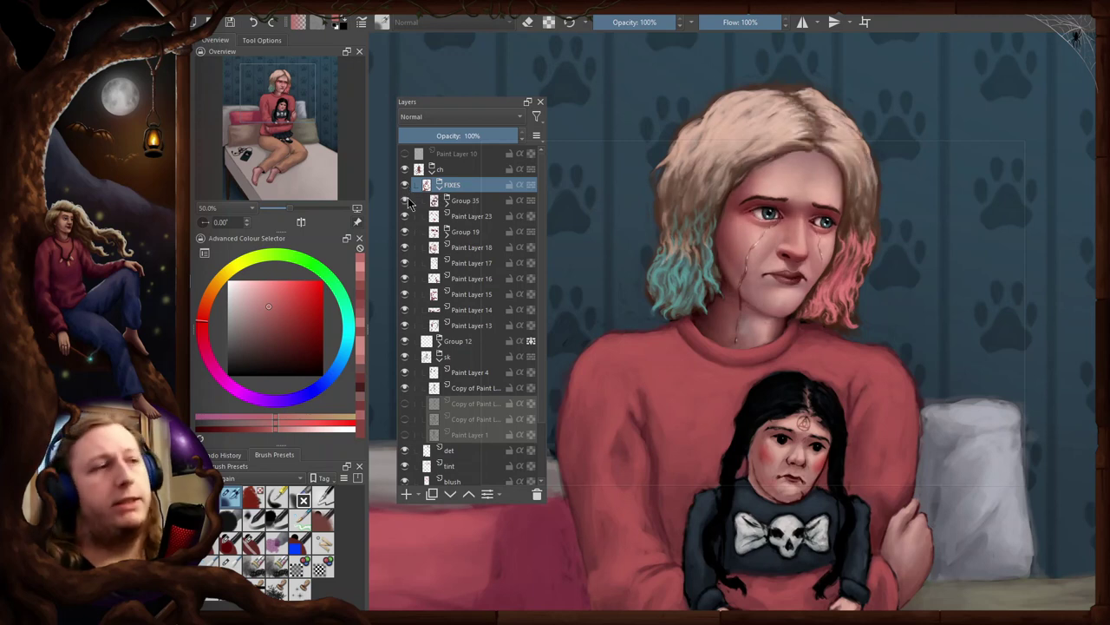
{"action": "left_click", "coordinate": [407, 199]}
{"action": "left_click", "coordinate": [408, 198]}
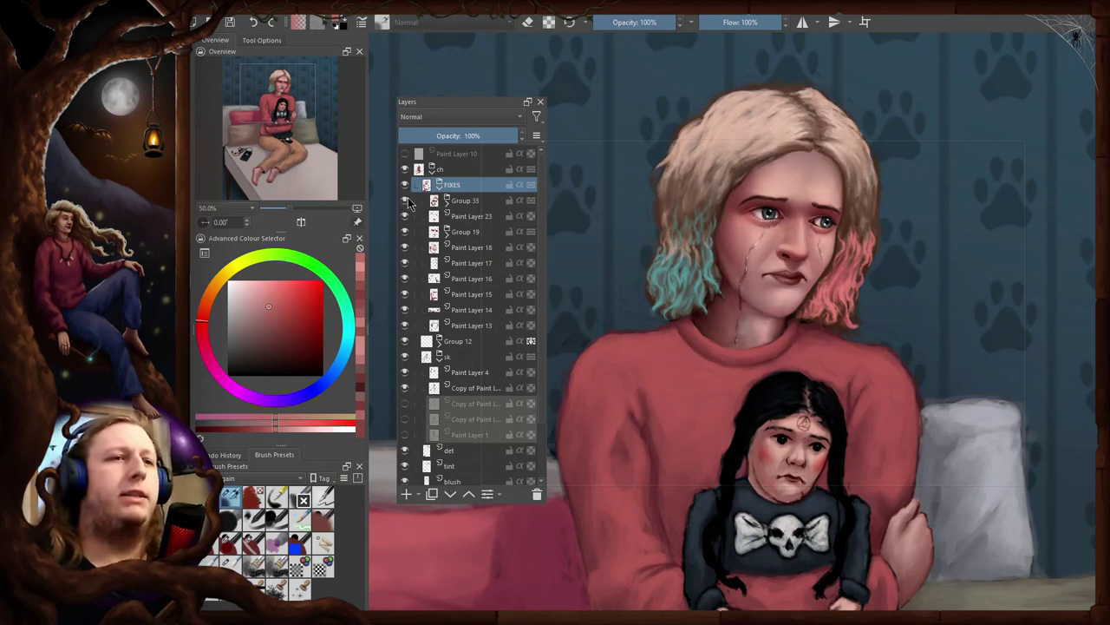
- Compare the painting without and with the FIXES group once more, and move the floating layer list off the canvas
{"action": "left_click", "coordinate": [405, 185]}
{"action": "left_click", "coordinate": [405, 186]}
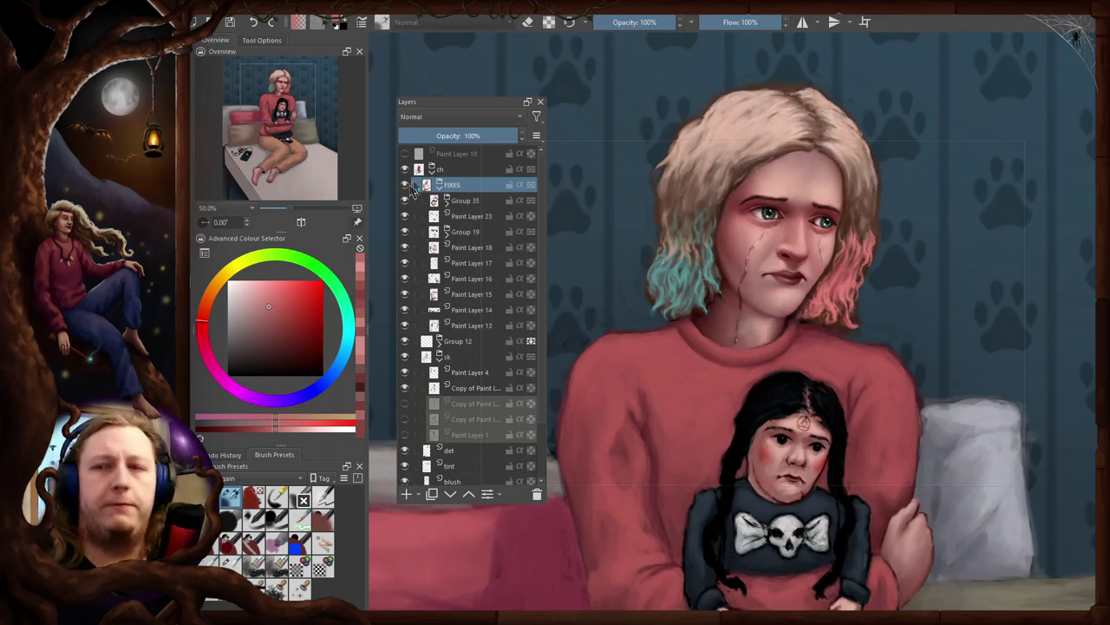
{"action": "left_click_drag", "start_coordinate": [464, 104], "coordinate": [466, 2]}
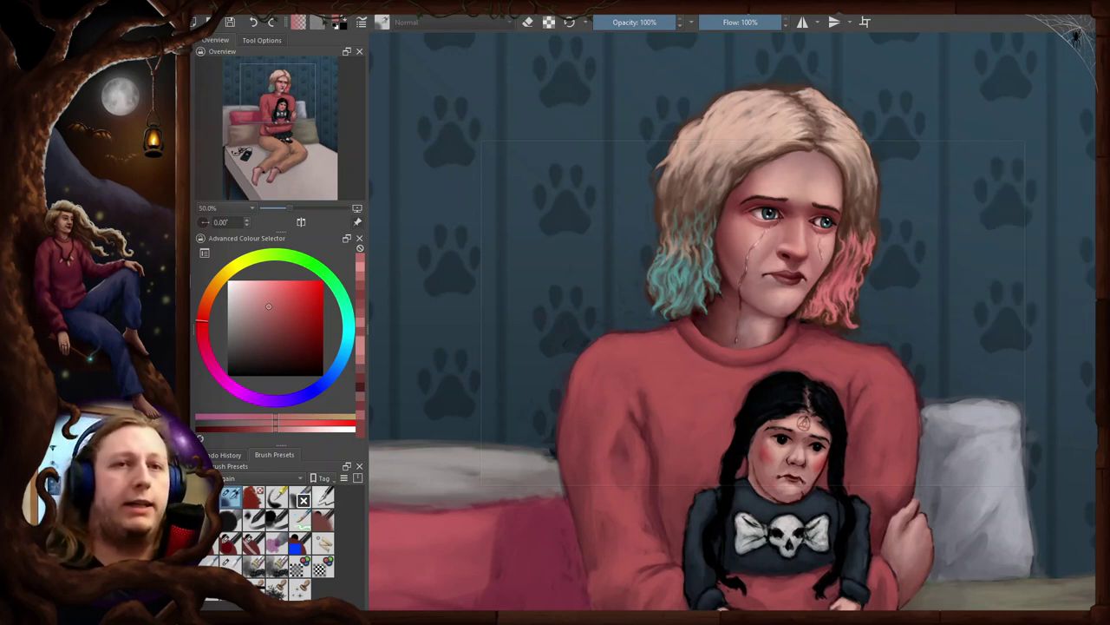
{"action": "key", "text": "2"}
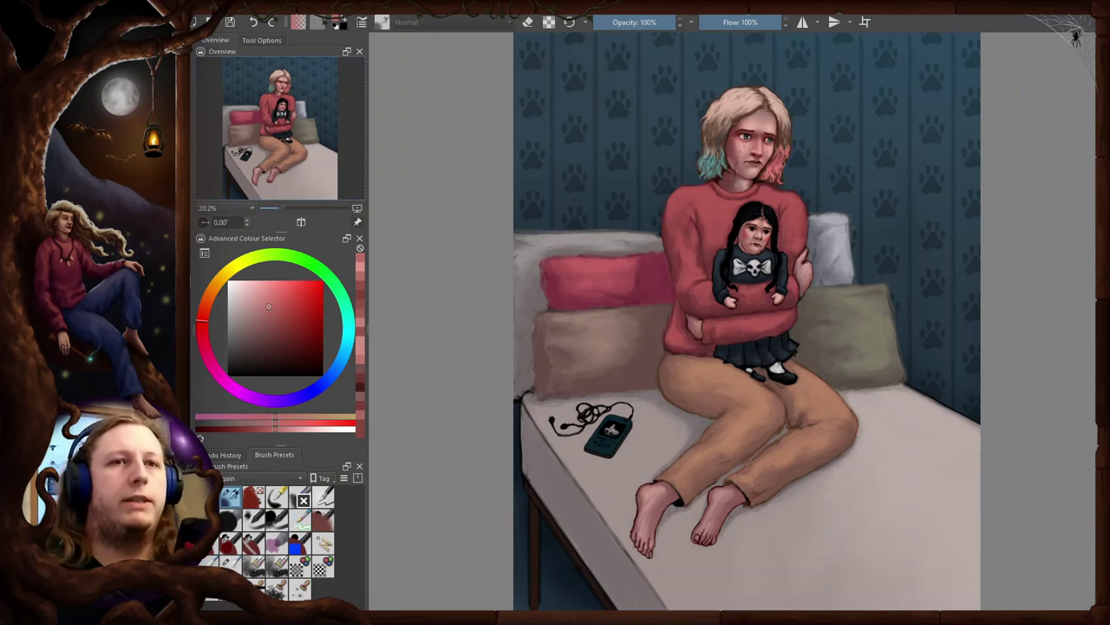
{"action": "scroll", "coordinate": [729, 123], "scroll_direction": "up", "scroll_amount": 3}
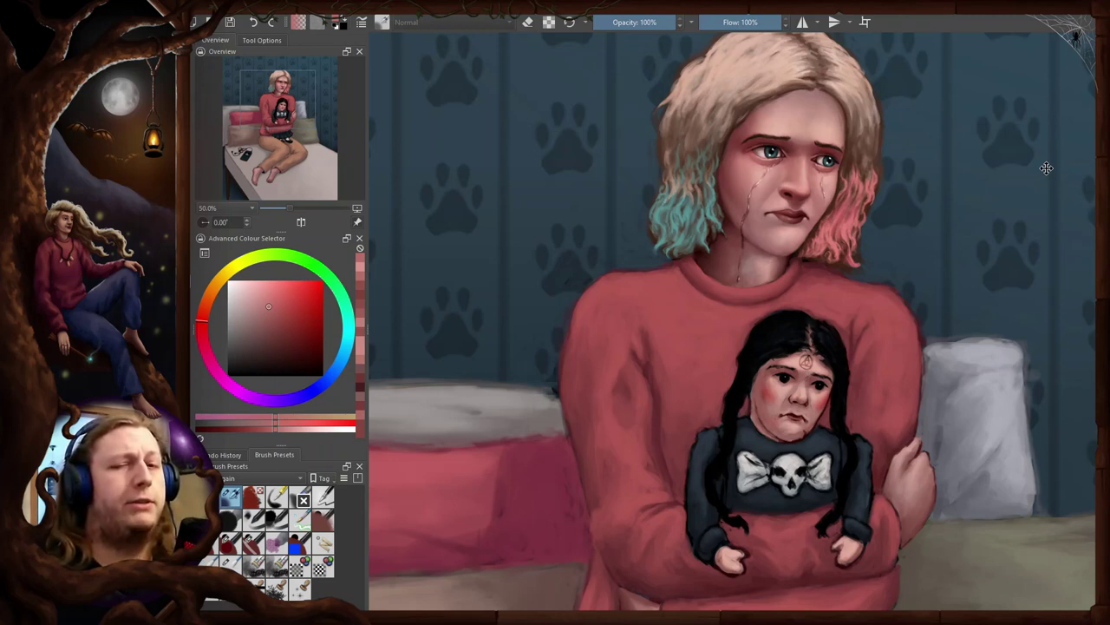
{"action": "key", "text": "m"}
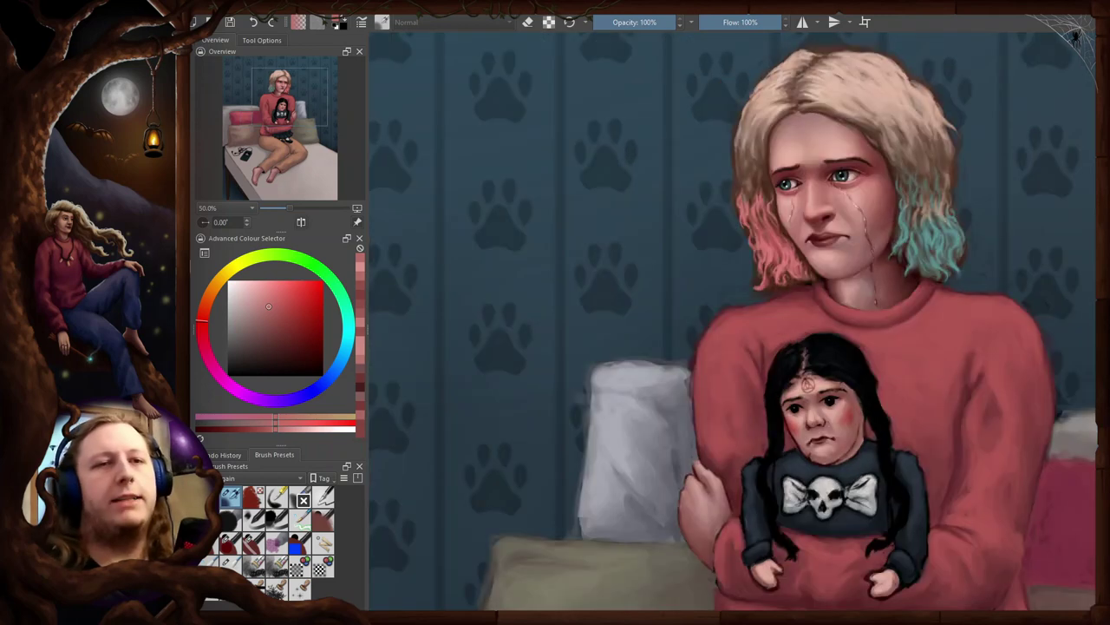
{"action": "key", "text": "e"}
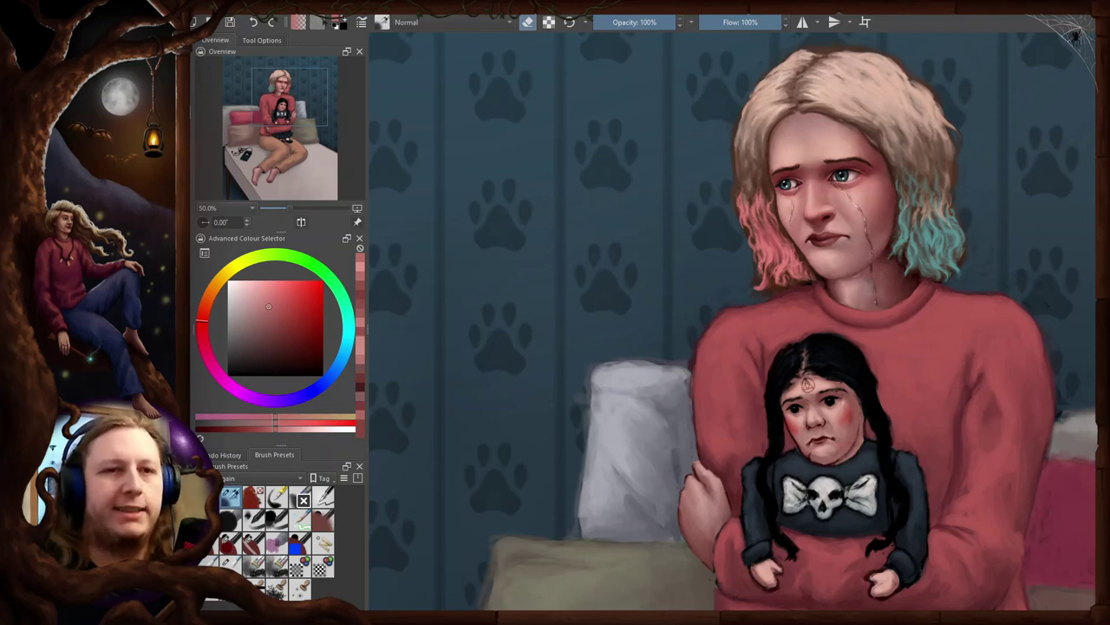
{"action": "key", "text": "m"}
- Show Group 39 to compare its effect on the woman's face, and delete the group
{"action": "key", "text": "plus"}
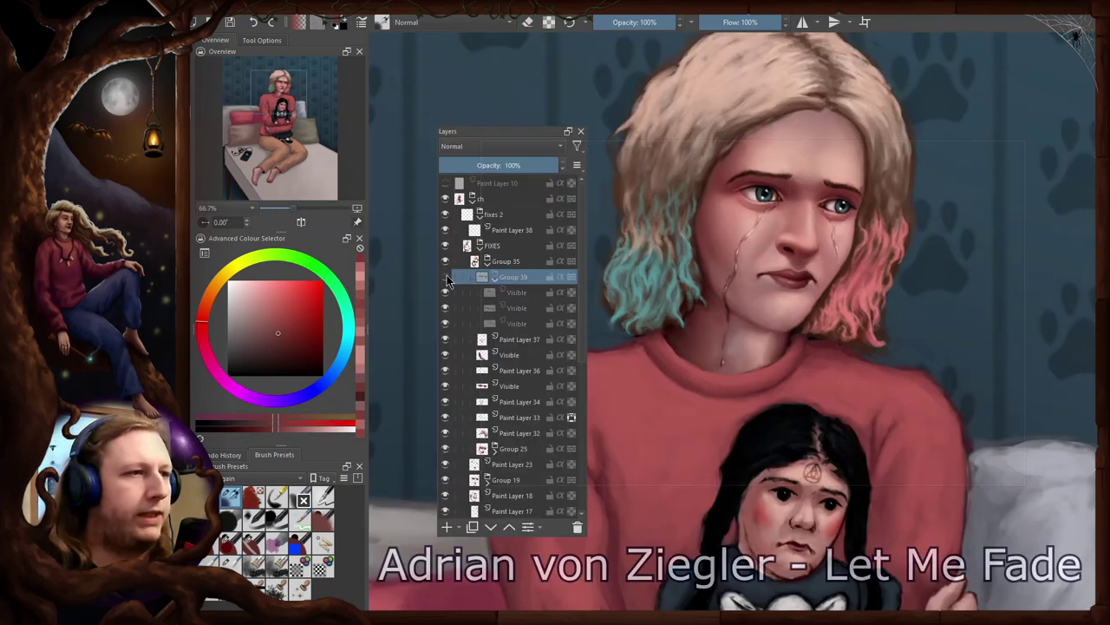
{"action": "left_click", "coordinate": [445, 277]}
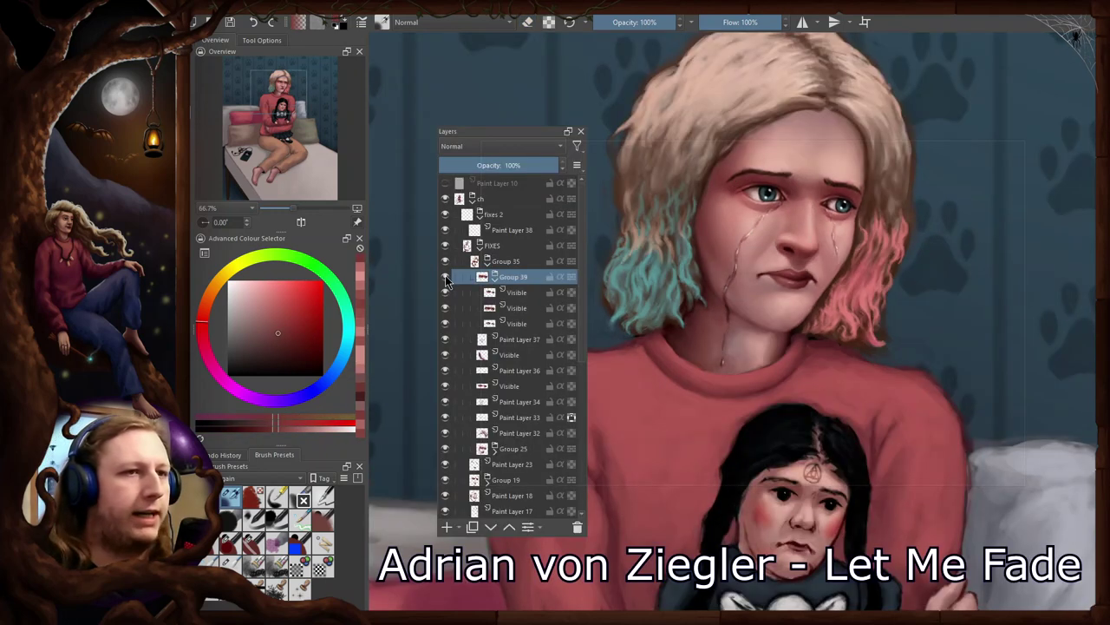
{"action": "left_click", "coordinate": [578, 526]}
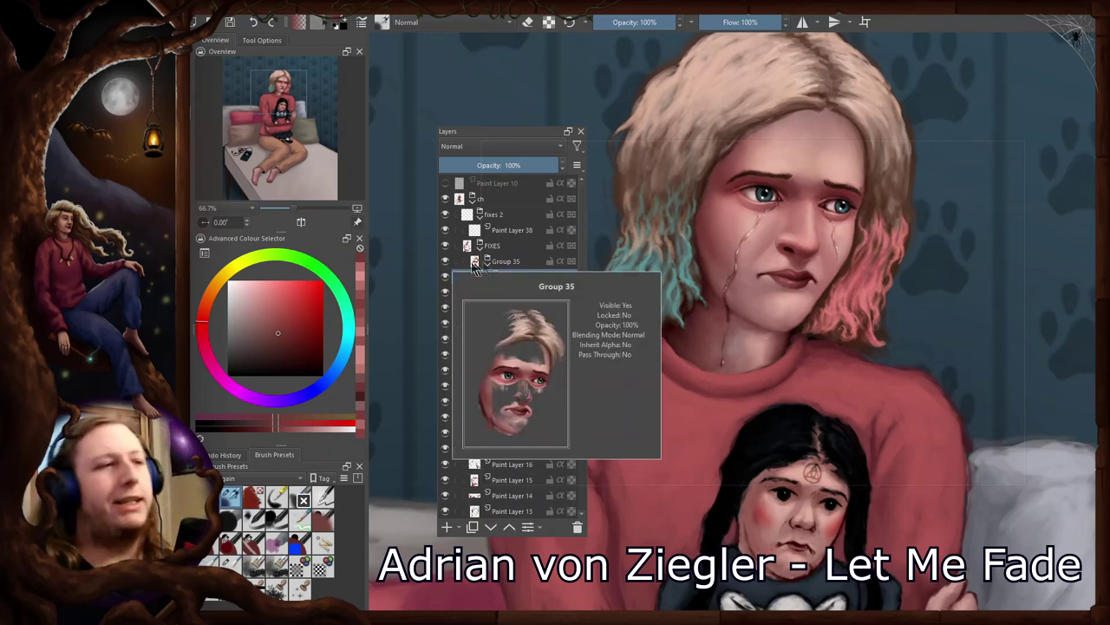
- Compare the portrait with and without the corrections in Group 35 and in the FIXES group, both normally and mirrored
{"action": "left_click", "coordinate": [446, 261]}
{"action": "left_click", "coordinate": [446, 262]}
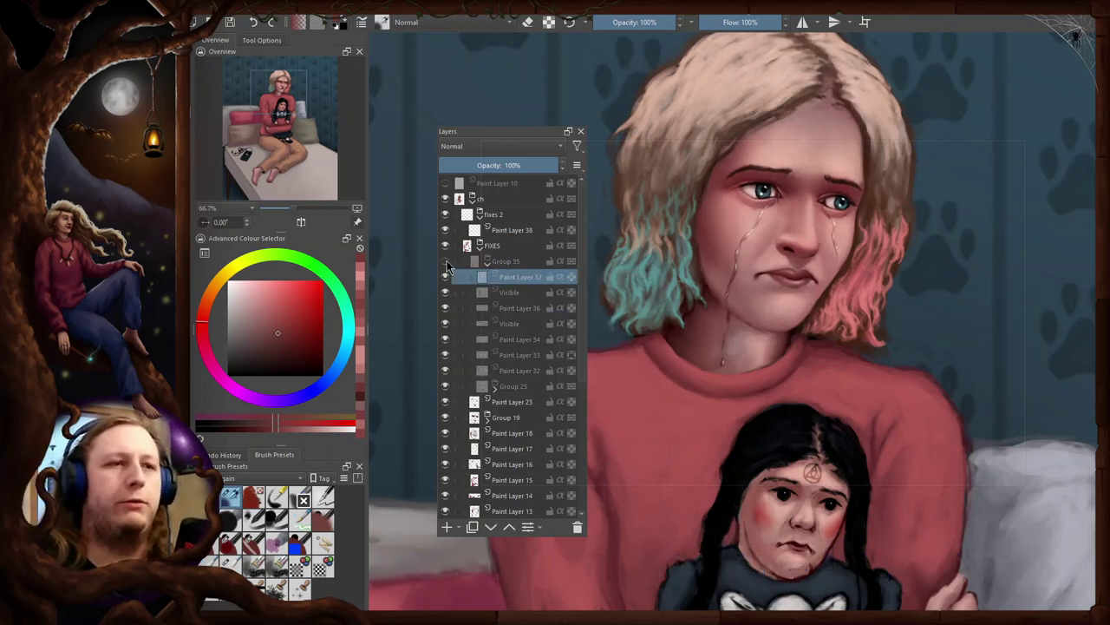
{"action": "key", "text": "m"}
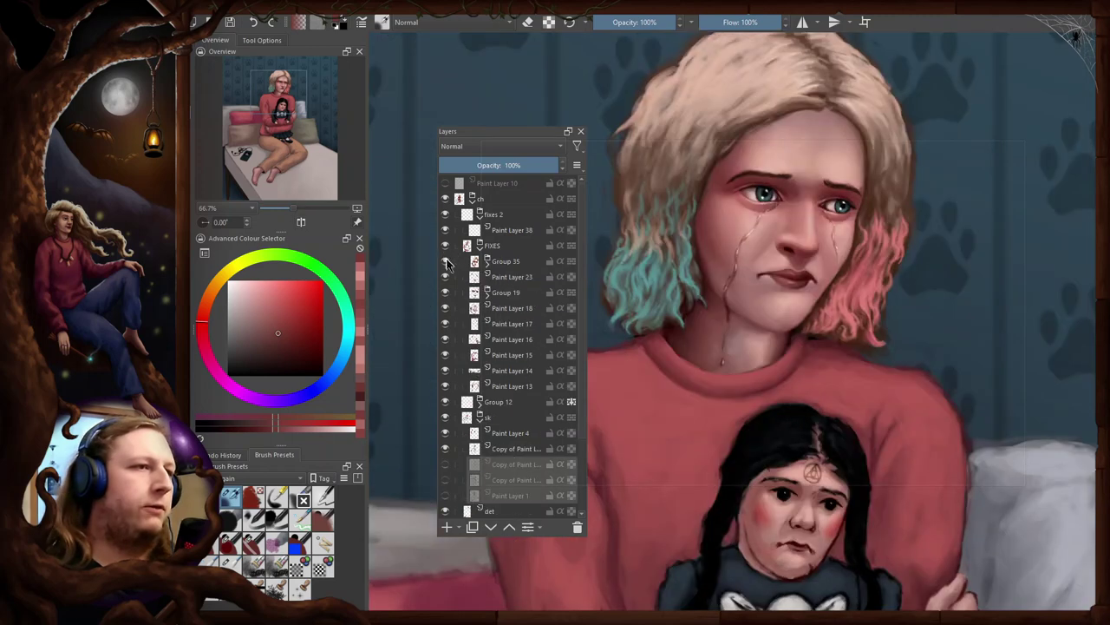
{"action": "left_click", "coordinate": [446, 261]}
{"action": "left_click", "coordinate": [446, 261]}
{"action": "key", "text": "minus"}
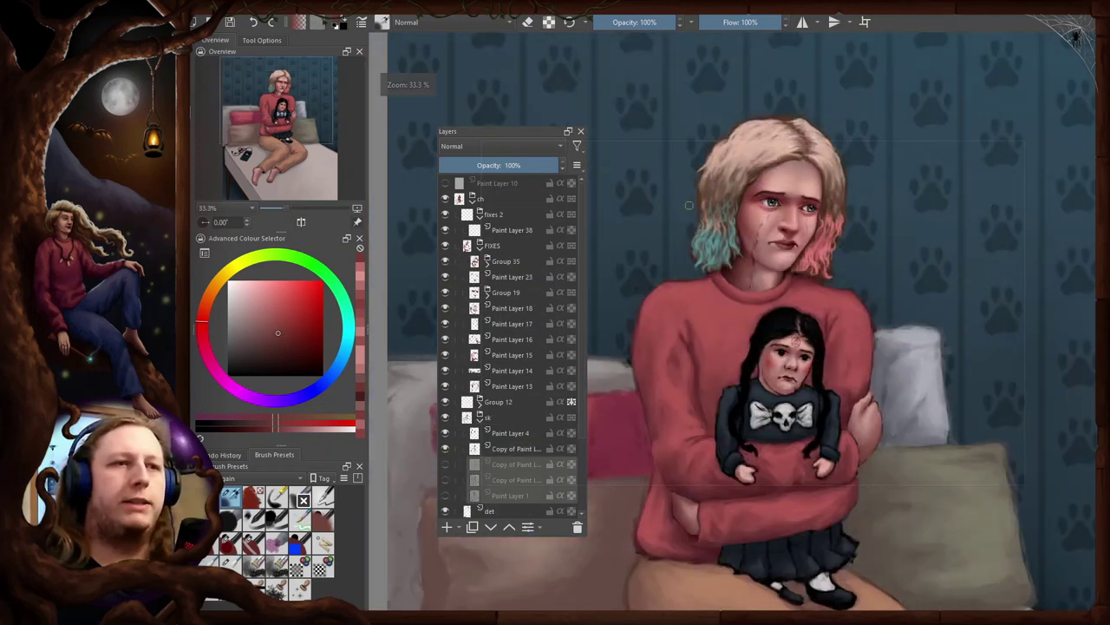
{"action": "left_click", "coordinate": [445, 246]}
{"action": "left_click", "coordinate": [447, 249]}
{"action": "left_click", "coordinate": [448, 250]}
{"action": "key", "text": "m"}
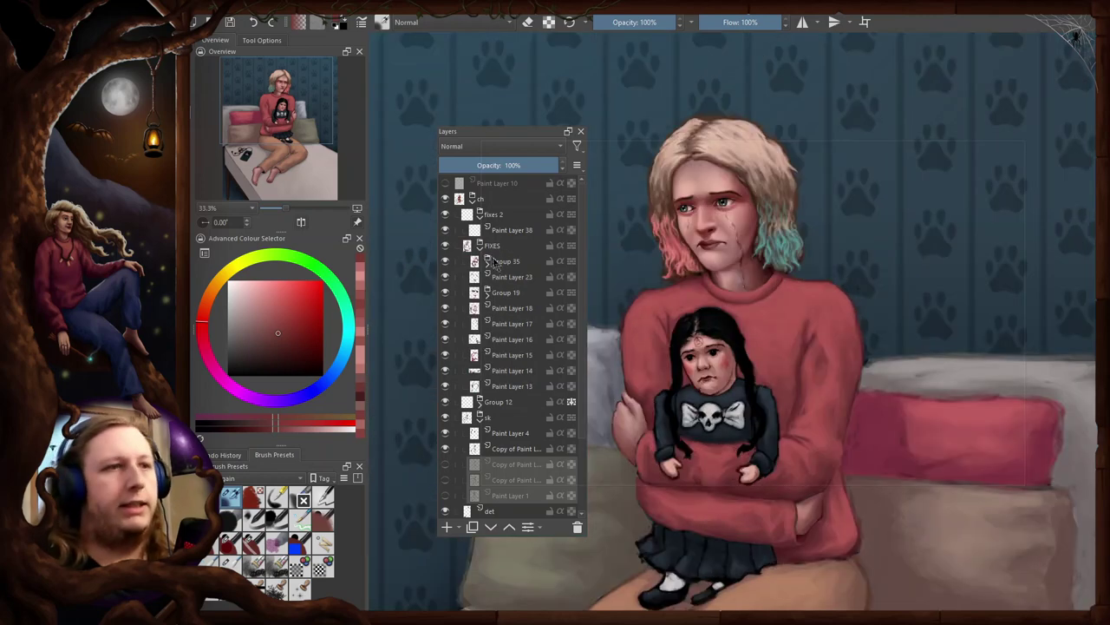
- Collapse the FIXES group and move the floating layer list off the canvas
{"action": "left_click", "coordinate": [482, 246]}
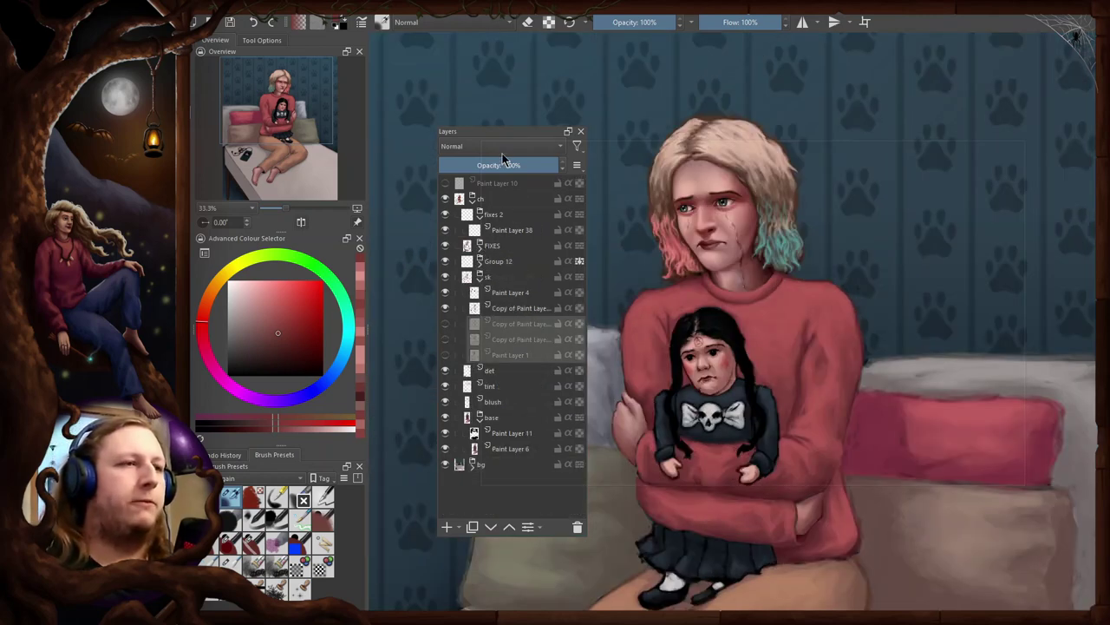
{"action": "left_click_drag", "start_coordinate": [509, 133], "coordinate": [1109, 128]}
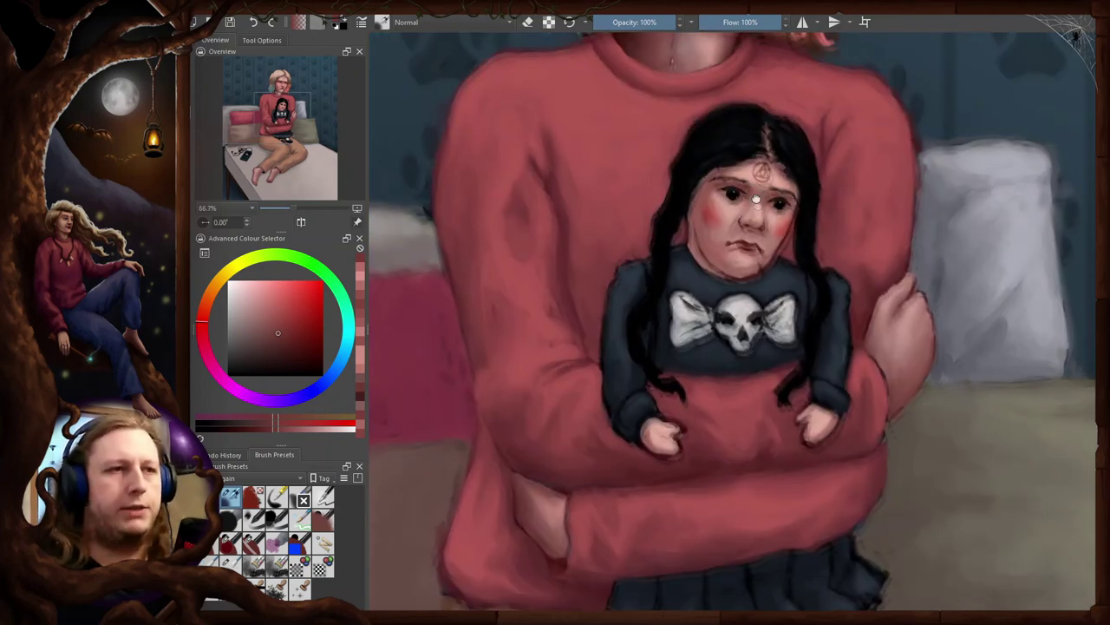
- Repaint the doll's face with shaded skin tones and strong highlights, covering the red cheek blush
{"action": "left_click_drag", "start_coordinate": [1055, 146], "coordinate": [1059, 160]}
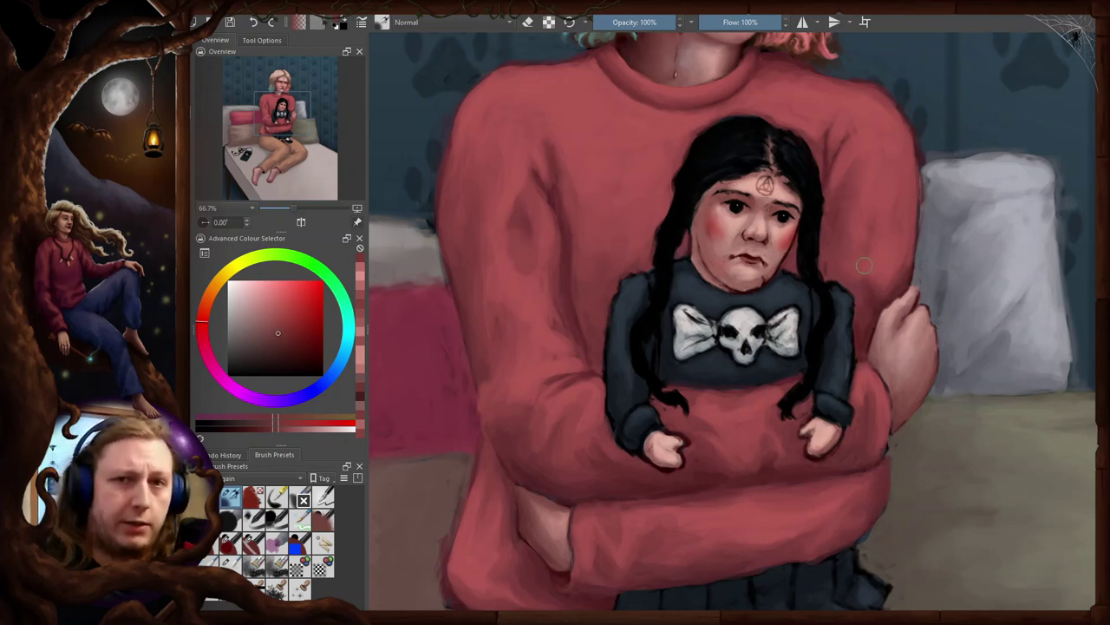
{"action": "key", "text": "4"}
{"action": "key", "text": "5"}
{"action": "key", "text": "m"}
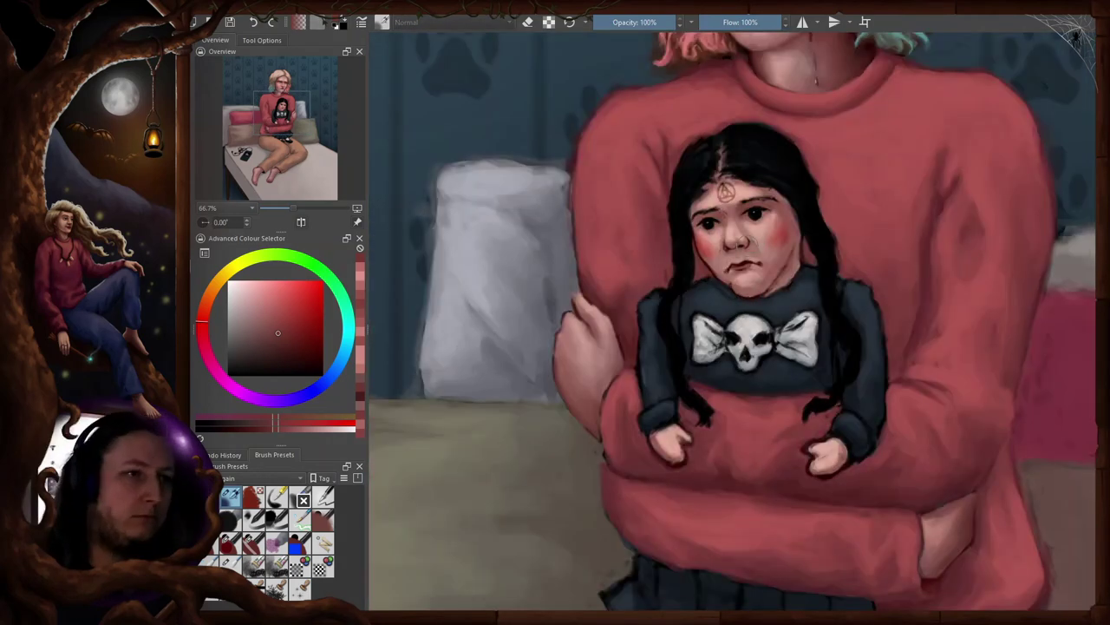
{"action": "key", "text": "m"}
{"action": "key", "text": "4"}
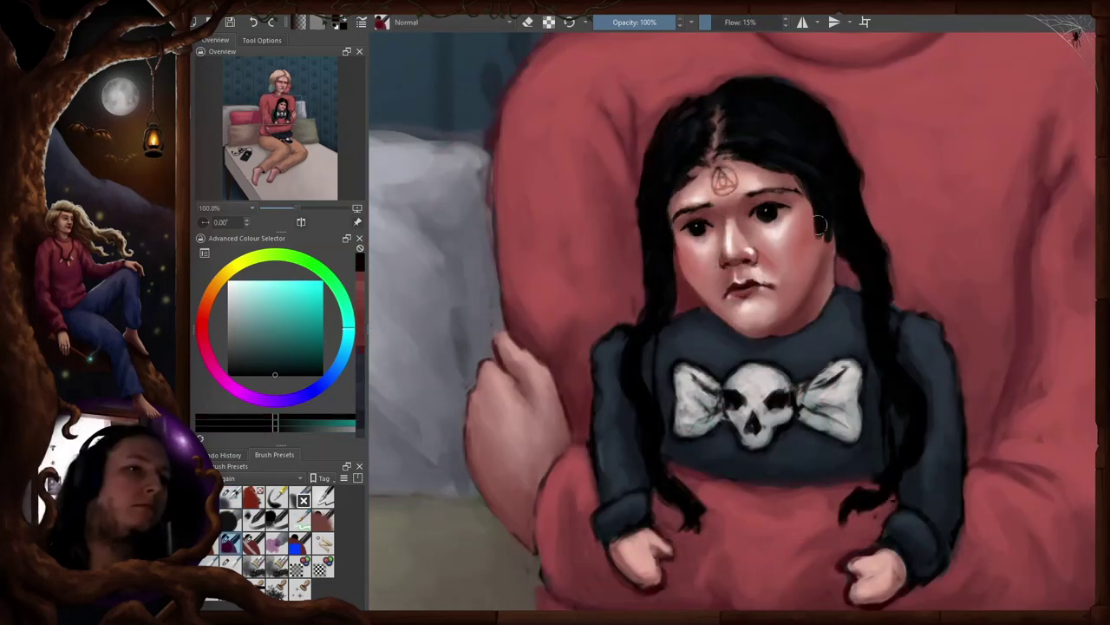
- Smooth the skin shading on the doll's cheeks and jaw and clean up the face edge against the black hair
{"action": "key", "text": "m"}
{"action": "key", "text": "m"}
{"action": "key", "text": "m"}
{"action": "key", "text": "m"}
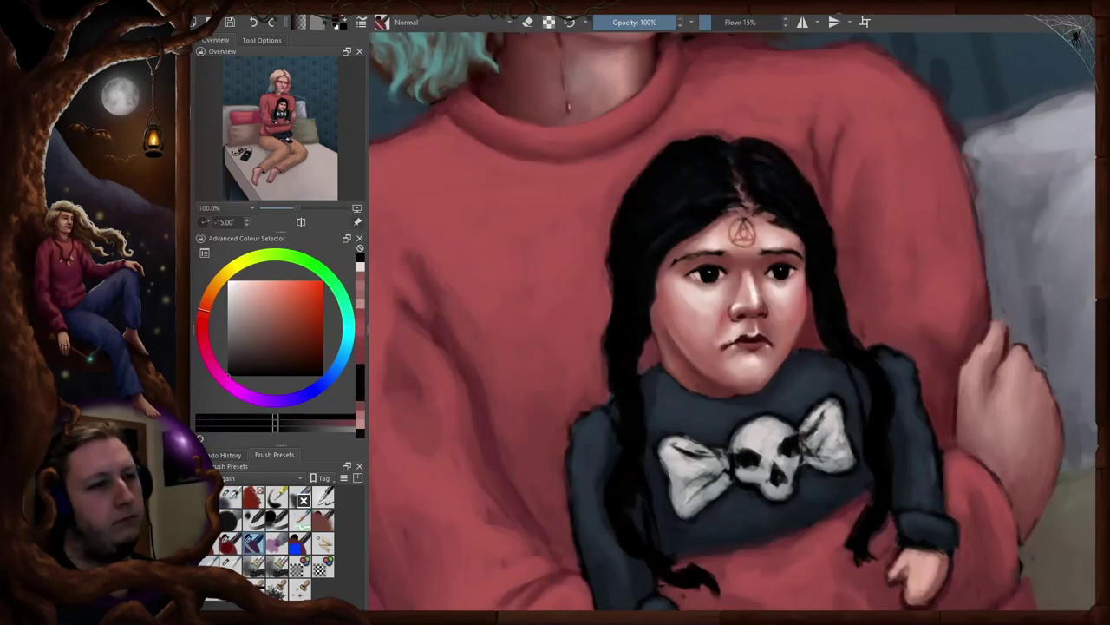
{"action": "key", "text": "m"}
{"action": "right_click", "coordinate": [764, 319]}
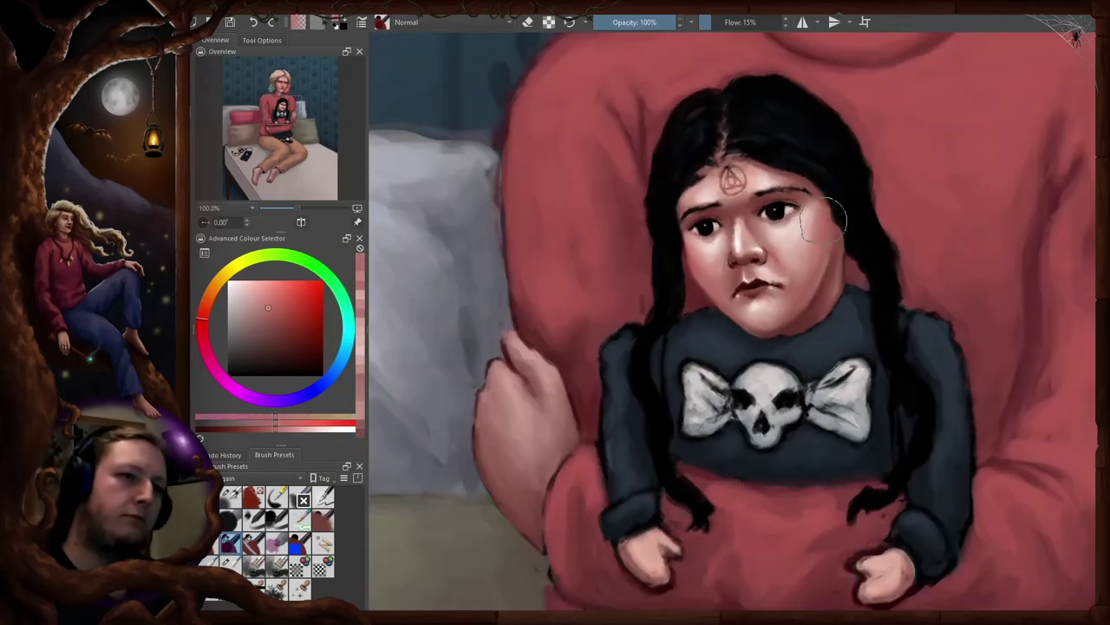
{"action": "key", "text": "6"}
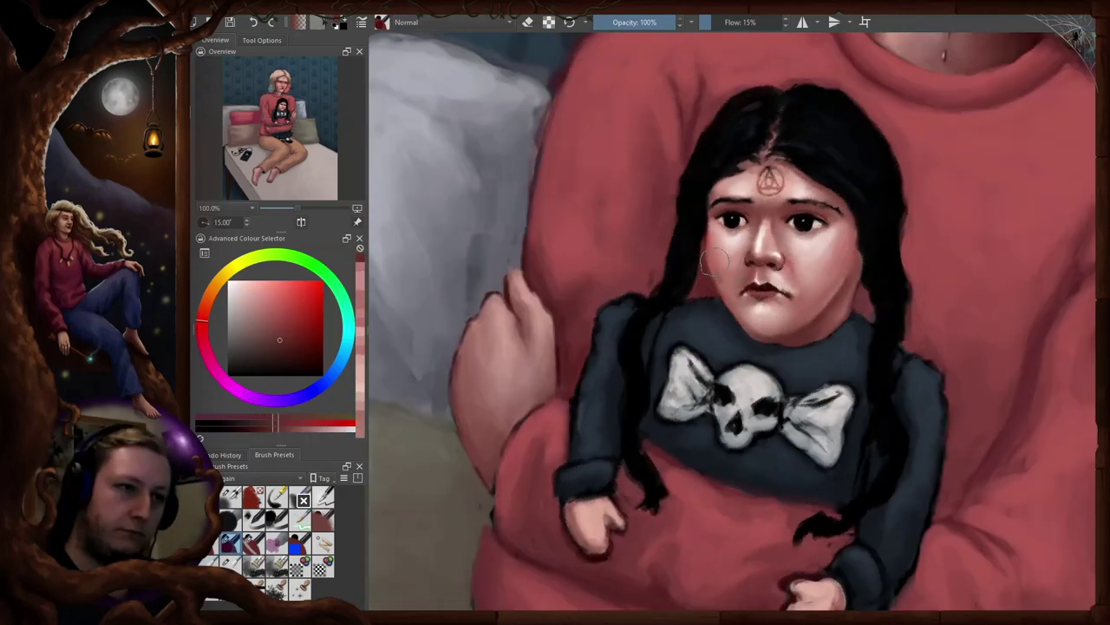
- Repaint the doll's mouth with dark red lips using sampled colours
{"action": "key", "text": "m"}
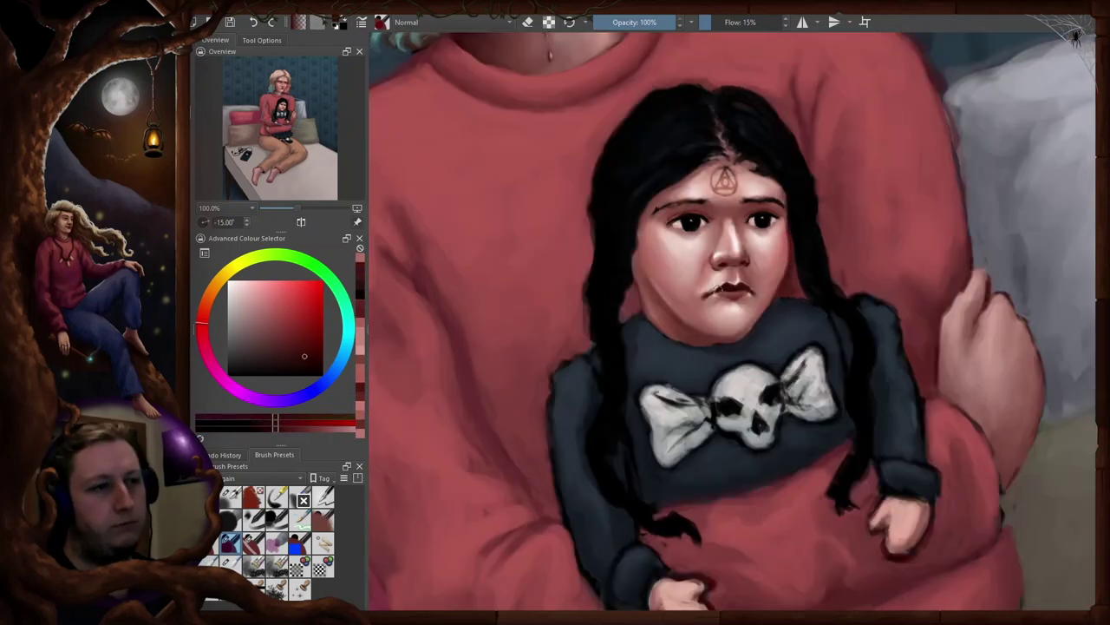
{"action": "right_click", "coordinate": [734, 289]}
{"action": "key", "text": "m"}
{"action": "key", "text": "5"}
{"action": "left_click", "coordinate": [736, 298], "text": "ctrl"}
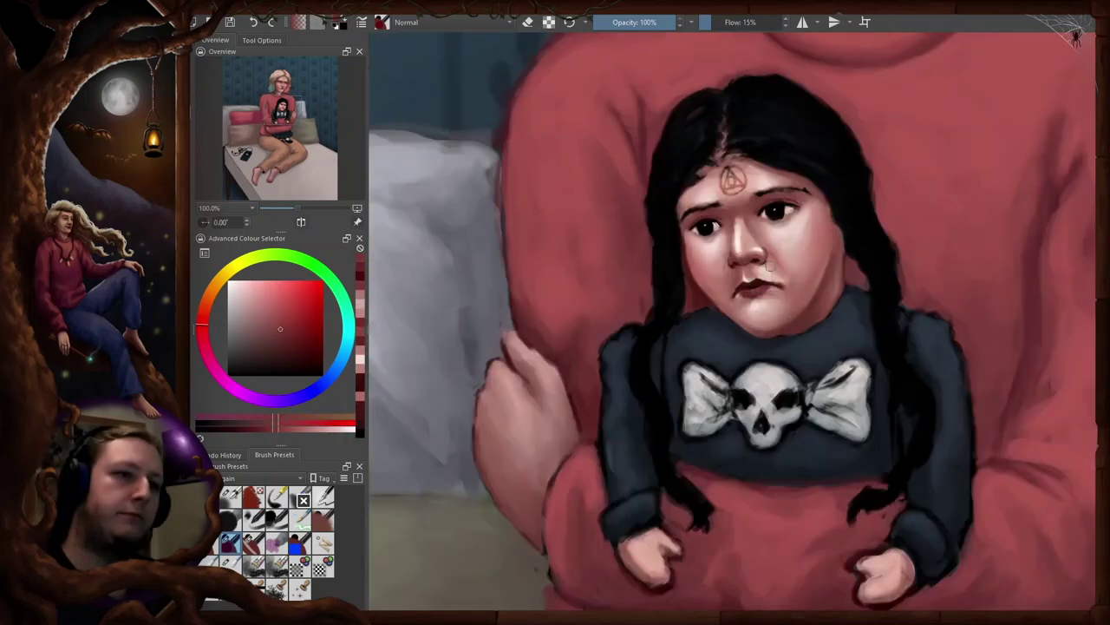
- Refine the shading around the doll's nose and lips with sampled skin tones
{"action": "left_click_drag", "start_coordinate": [763, 252], "coordinate": [794, 312]}
{"action": "left_click", "coordinate": [737, 288], "text": "ctrl"}
{"action": "key", "text": "6"}
{"action": "key", "text": "m"}
{"action": "left_click_drag", "start_coordinate": [651, 278], "coordinate": [692, 267]}
{"action": "left_click", "coordinate": [777, 251], "text": "ctrl"}
{"action": "key", "text": "m"}
{"action": "left_click", "coordinate": [755, 260], "text": "ctrl"}
{"action": "key", "text": "5"}
- Paint a crumpled peach blanket with soft folds across the near corner of the bed
{"action": "key", "text": "2"}
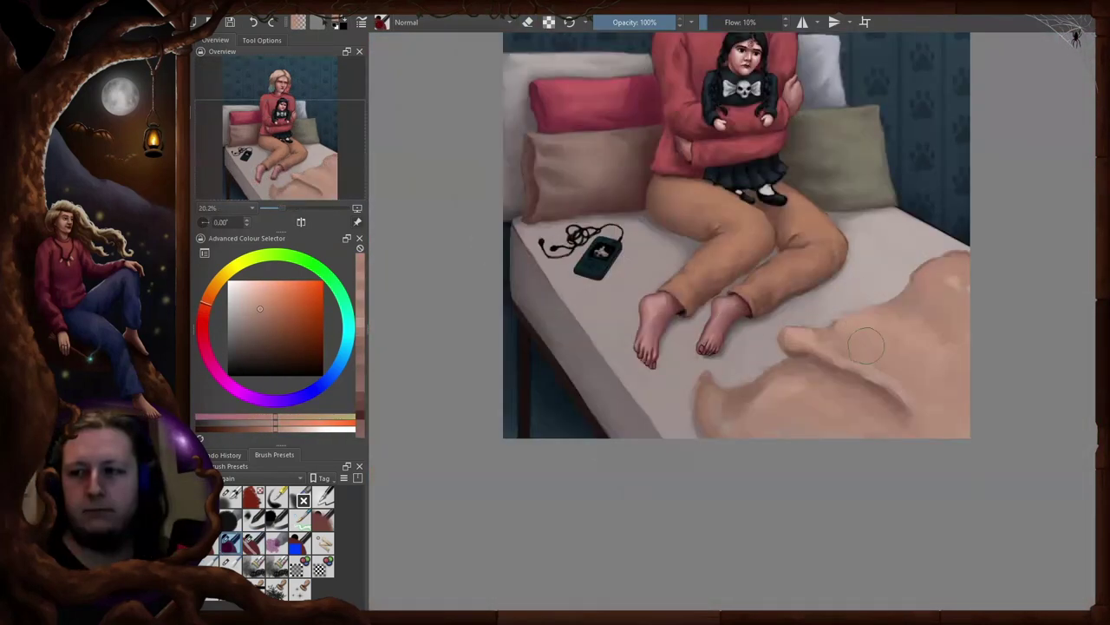
{"action": "left_click_drag", "start_coordinate": [863, 347], "coordinate": [855, 302]}
{"action": "left_click", "coordinate": [913, 287], "text": "ctrl"}
{"action": "left_click_drag", "start_coordinate": [915, 238], "coordinate": [875, 221]}
{"action": "right_click", "coordinate": [875, 222]}
{"action": "right_click", "coordinate": [875, 223]}
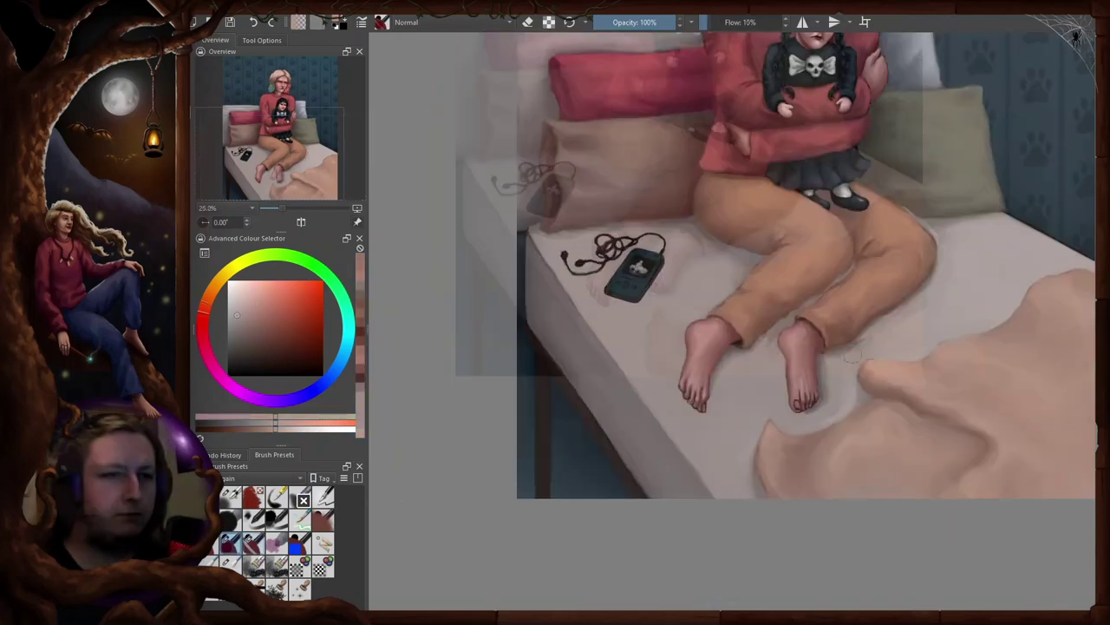
- Smooth the pink skin shading on both feet and around the ankles at the trouser cuffs
{"action": "key", "text": "4"}
{"action": "key", "text": "4"}
{"action": "key", "text": "4"}
{"action": "key", "text": "4"}
{"action": "key", "text": "m"}
{"action": "key", "text": "m"}
{"action": "left_click", "coordinate": [770, 275], "text": "ctrl"}
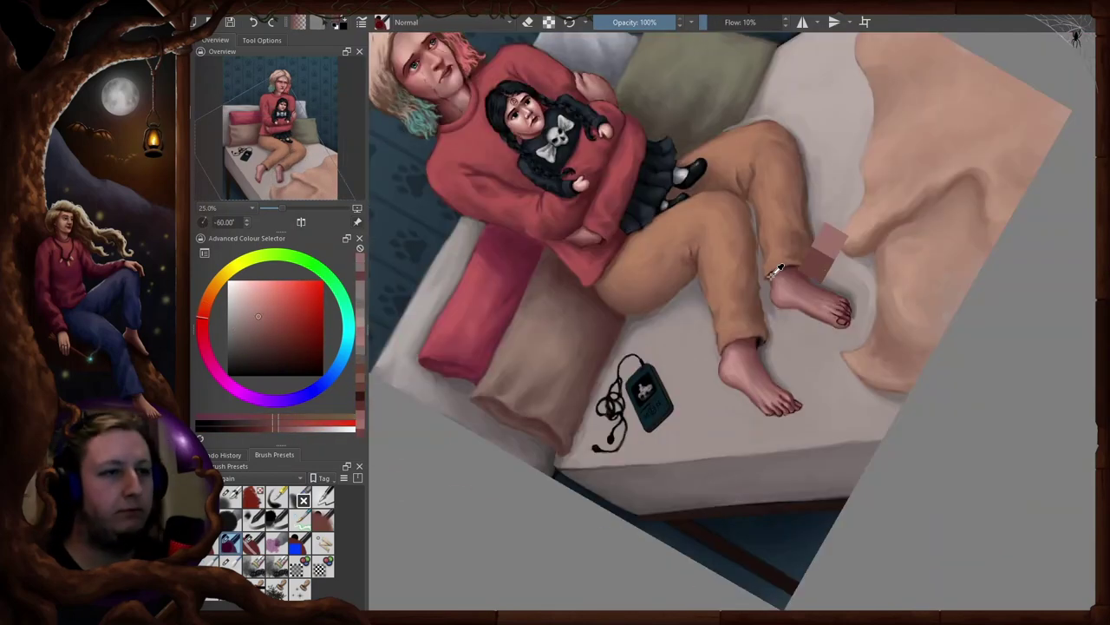
{"action": "key", "text": "5"}
{"action": "key", "text": "m"}
{"action": "key", "text": "m"}
{"action": "key", "text": "2"}
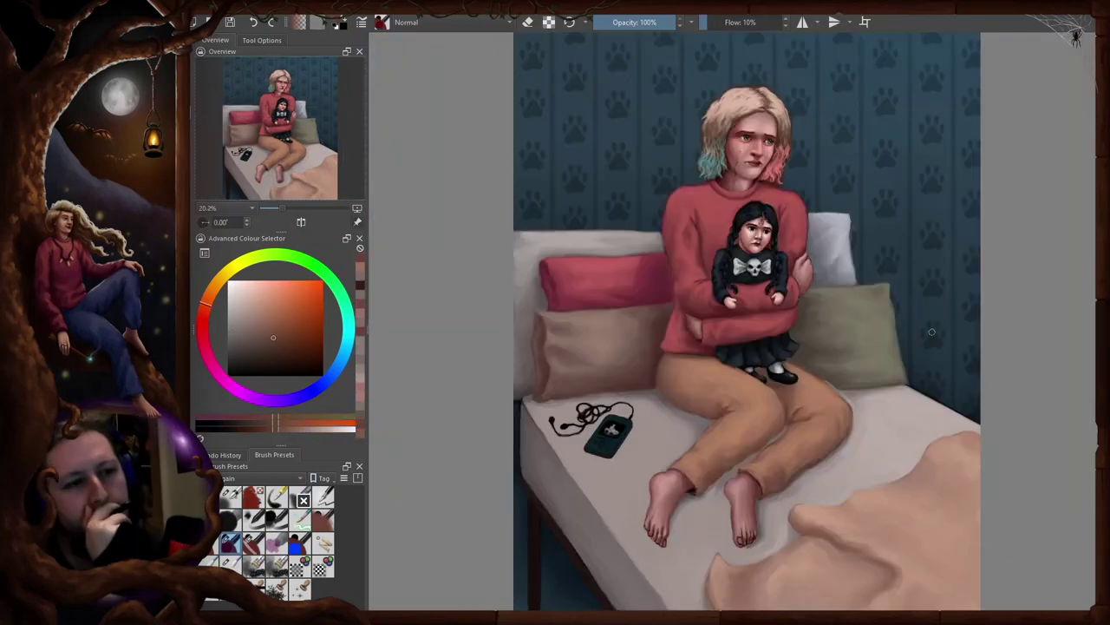
- Paint over the front part of the foot nearest the blanket with the sampled bedsheet colour
{"action": "key", "text": "4"}
{"action": "key", "text": "4"}
{"action": "key", "text": "4"}
{"action": "key", "text": "4"}
{"action": "key", "text": "4"}
{"action": "left_click", "coordinate": [859, 240], "text": "ctrl"}
{"action": "key", "text": "6"}
{"action": "left_click", "coordinate": [720, 316], "text": "ctrl"}
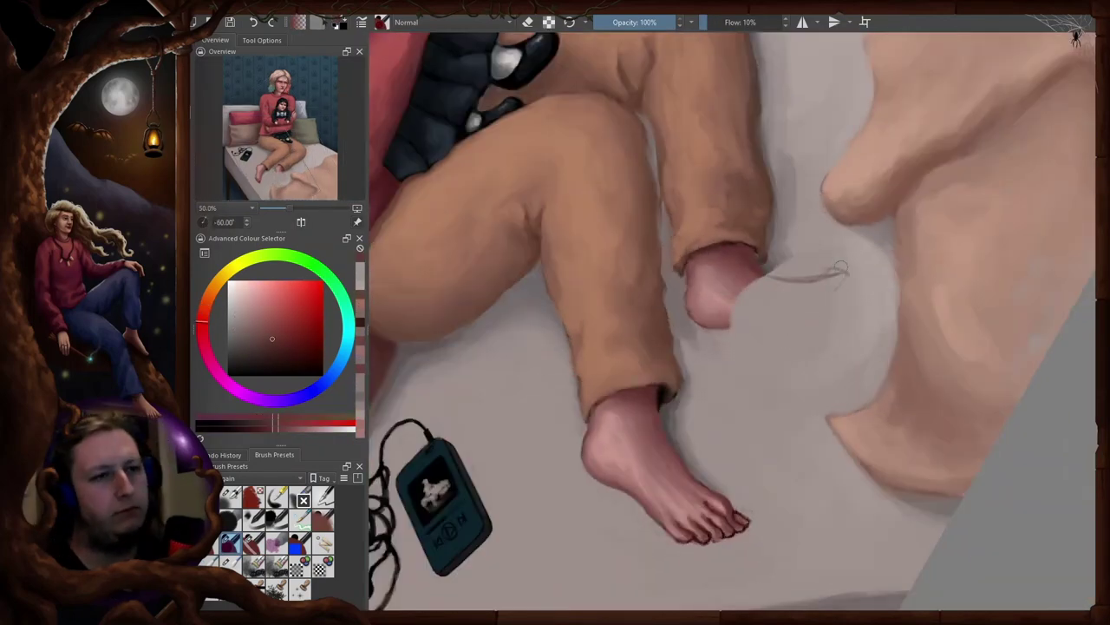
- Sketch a new outline for the covered foot and start filling it with skin tone
{"action": "left_click_drag", "start_coordinate": [841, 268], "coordinate": [845, 309]}
{"action": "key", "text": "m"}
{"action": "key", "text": "m"}
{"action": "key", "text": "4"}
{"action": "left_click_drag", "start_coordinate": [835, 291], "coordinate": [738, 329]}
{"action": "key", "text": "5"}
{"action": "key", "text": "minus"}
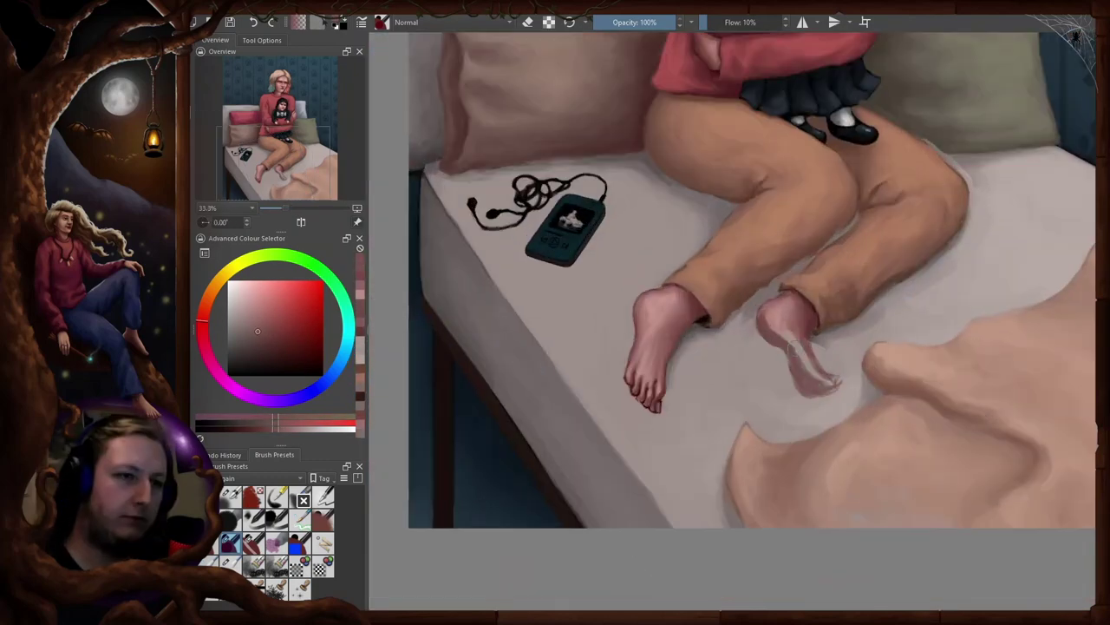
- Block in the new foot's heel, arch and toe end with solid pink skin tones
{"action": "key", "text": "m"}
{"action": "key", "text": "m"}
{"action": "key", "text": "4"}
{"action": "key", "text": "4"}
{"action": "key", "text": "4"}
{"action": "key", "text": "4"}
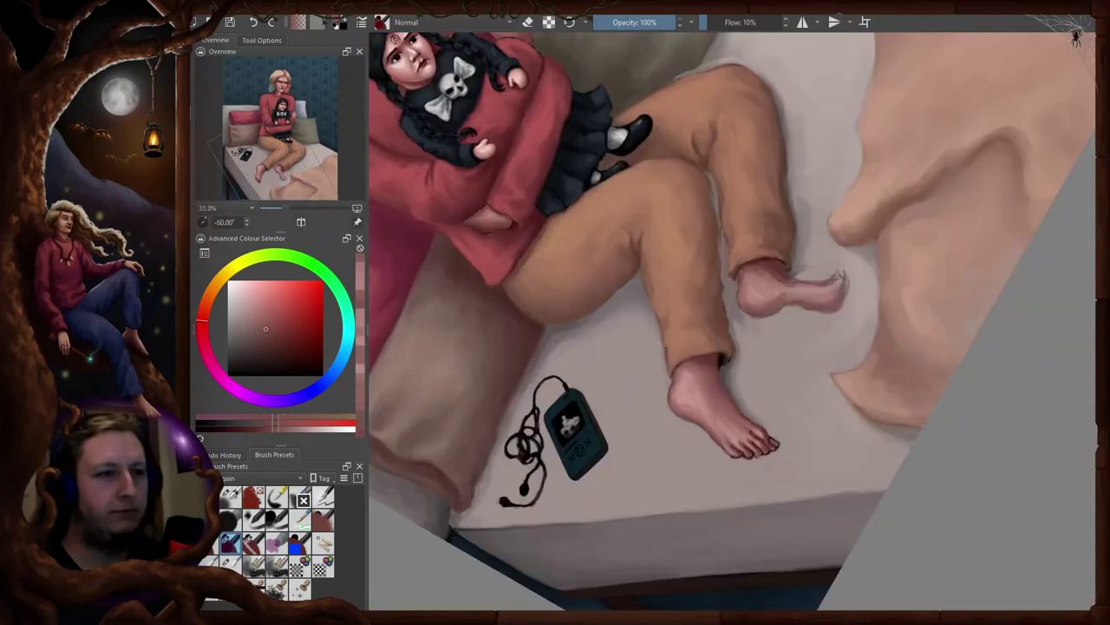
- Add darker sampled shading along the sole and heel of the new foot
{"action": "key", "text": "m"}
{"action": "left_click", "coordinate": [734, 292], "text": "ctrl"}
{"action": "key", "text": "4"}
{"action": "key", "text": "4"}
{"action": "key", "text": "4"}
{"action": "key", "text": "4"}
{"action": "key", "text": "4"}
{"action": "key", "text": "4"}
{"action": "key", "text": "m"}
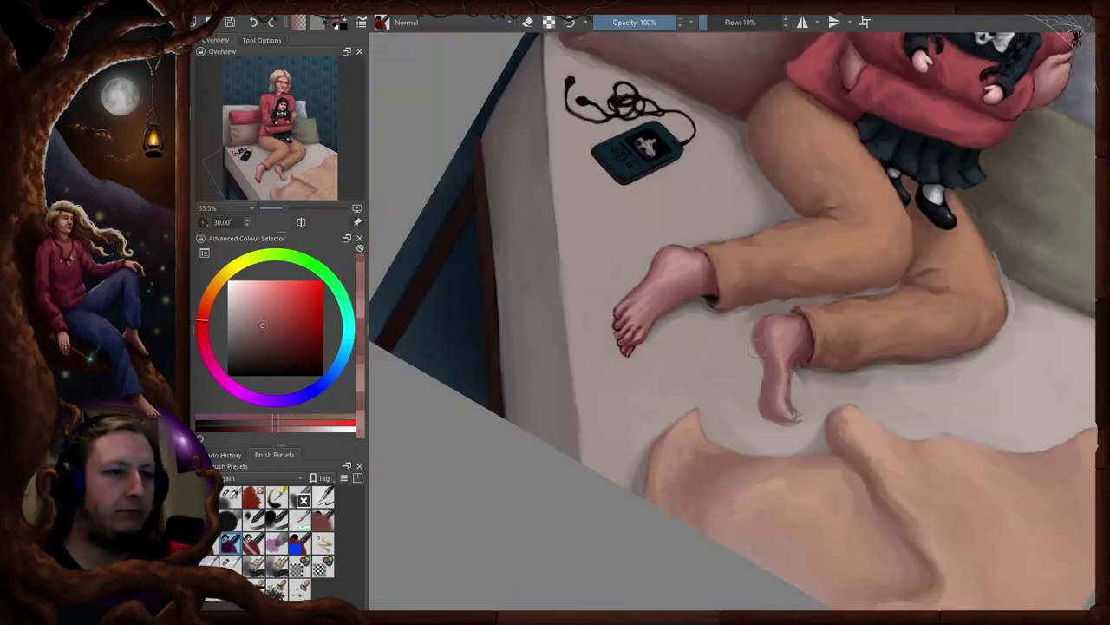
- Reshape the new foot's arch and toe end into a smoother curve and lighten its skin tones
{"action": "key", "text": "5"}
{"action": "key", "text": "m"}
{"action": "key", "text": "m"}
{"action": "key", "text": "4"}
{"action": "key", "text": "4"}
{"action": "key", "text": "4"}
{"action": "key", "text": "4"}
{"action": "key", "text": "5"}
{"action": "key", "text": "m"}
{"action": "key", "text": "m"}
{"action": "key", "text": "4"}
{"action": "key", "text": "4"}
{"action": "key", "text": "4"}
{"action": "key", "text": "4"}
{"action": "left_click", "coordinate": [823, 275], "text": "ctrl"}
{"action": "key", "text": "m"}
{"action": "key", "text": "m"}
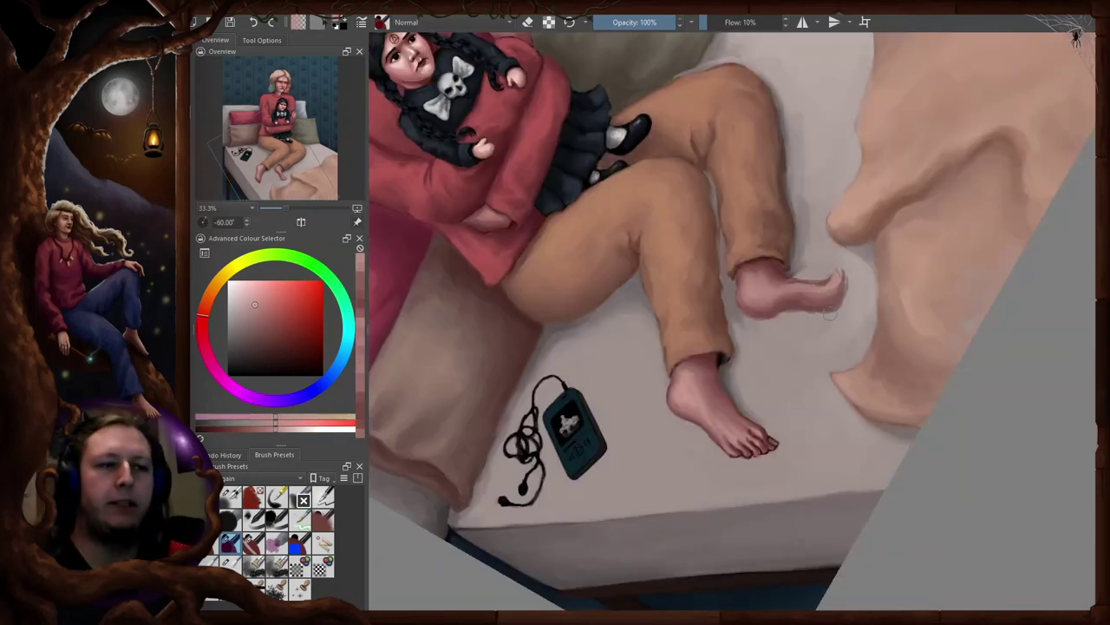
- Blend the skin tones across the new foot's heel and instep
{"action": "left_click", "coordinate": [815, 303], "text": "ctrl"}
{"action": "key", "text": "5"}
{"action": "key", "text": "m"}
{"action": "key", "text": "m"}
{"action": "key", "text": "2"}
{"action": "key", "text": "4"}
{"action": "key", "text": "4"}
{"action": "key", "text": "4"}
{"action": "key", "text": "4"}
{"action": "key", "text": "4"}
{"action": "key", "text": "4"}
{"action": "key", "text": "m"}
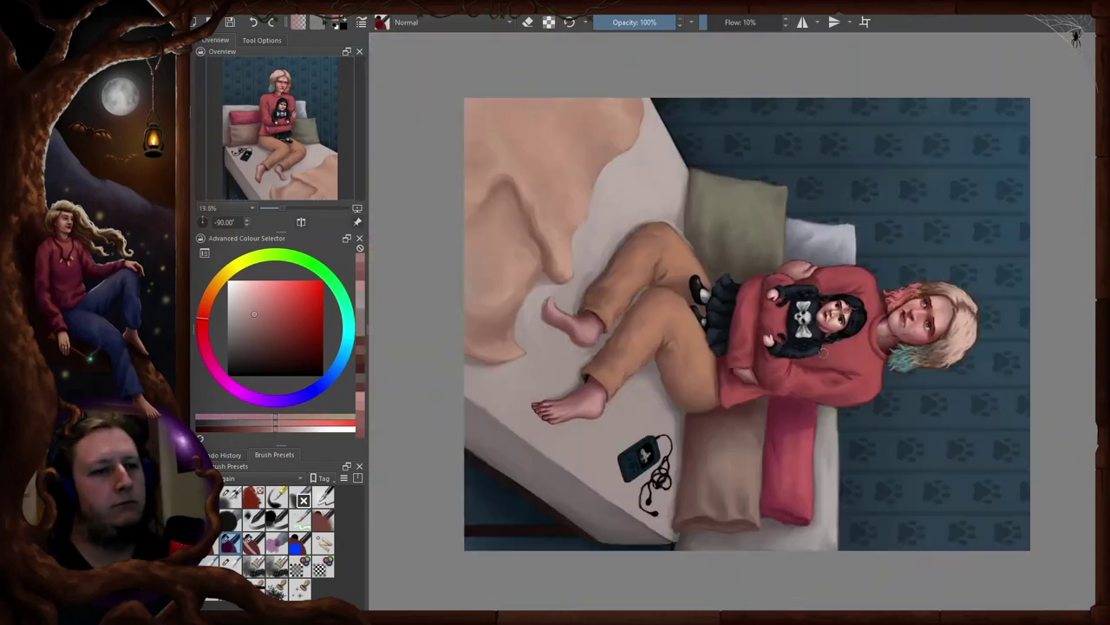
- Transform the new foot so it points slightly farther outward toward the blanket
{"action": "scroll", "coordinate": [607, 364], "scroll_direction": "up", "scroll_amount": 2}
{"action": "key", "text": "5"}
{"action": "key", "text": "m"}
{"action": "left_click", "coordinate": [807, 295], "text": "ctrl"}
{"action": "left_click_drag", "start_coordinate": [746, 295], "coordinate": [754, 317]}
{"action": "key", "text": "Return"}
{"action": "key", "text": "b"}
{"action": "key", "text": "m"}
{"action": "key", "text": "m"}
- Paint the toes and darker sole shading on the new foot with sampled reddish skin tones at 15% flow
{"action": "left_click", "coordinate": [779, 270], "text": "ctrl"}
{"action": "key", "text": "4"}
{"action": "key", "text": "4"}
{"action": "key", "text": "4"}
{"action": "key", "text": "4"}
{"action": "key", "text": "m"}
{"action": "key", "text": "m"}
{"action": "left_click", "coordinate": [787, 231], "text": "ctrl"}
{"action": "key", "text": "4"}
{"action": "key", "text": "4"}
{"action": "key", "text": "4"}
{"action": "key", "text": "4"}
{"action": "key", "text": "4"}
{"action": "key", "text": "m"}
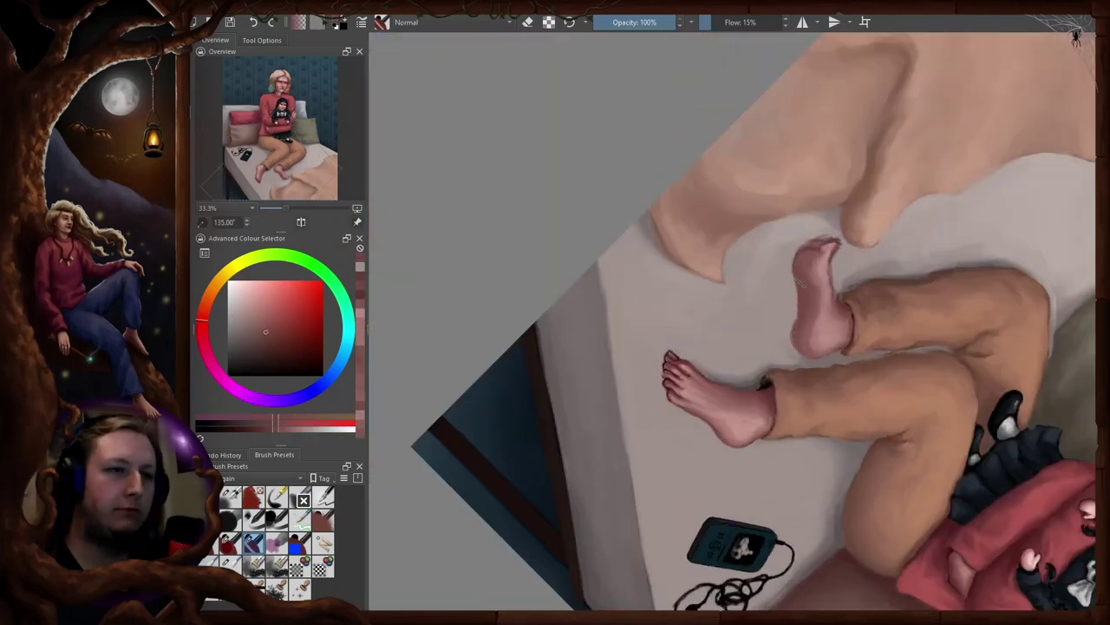
- Refine the new foot's toes and clean up the bedsheet around the foot and cuff with sampled colours
{"action": "key", "text": "m"}
{"action": "key", "text": "6"}
{"action": "key", "text": "6"}
{"action": "key", "text": "6"}
{"action": "key", "text": "6"}
{"action": "key", "text": "5"}
{"action": "key", "text": "4"}
{"action": "key", "text": "4"}
{"action": "key", "text": "4"}
{"action": "left_click", "coordinate": [713, 299], "text": "ctrl"}
{"action": "left_click", "coordinate": [713, 299], "text": "ctrl"}
{"action": "key", "text": "5"}
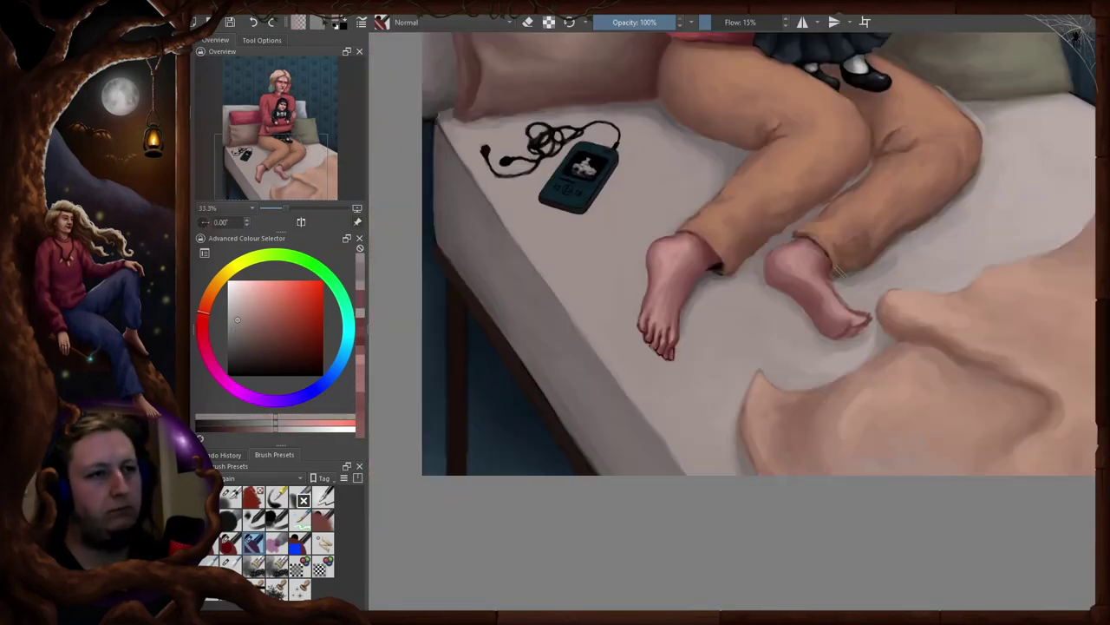
- Clean up the bedsheet and the edges of the foot nearest the blanket with sampled colours at 10% flow
{"action": "scroll", "coordinate": [855, 156], "scroll_direction": "up", "scroll_amount": 1}
{"action": "key", "text": "4"}
{"action": "key", "text": "4"}
{"action": "key", "text": "4"}
{"action": "key", "text": "m"}
{"action": "left_click", "coordinate": [624, 288], "text": "ctrl"}
{"action": "key", "text": "slash"}
{"action": "key", "text": "m"}
{"action": "key", "text": "5"}
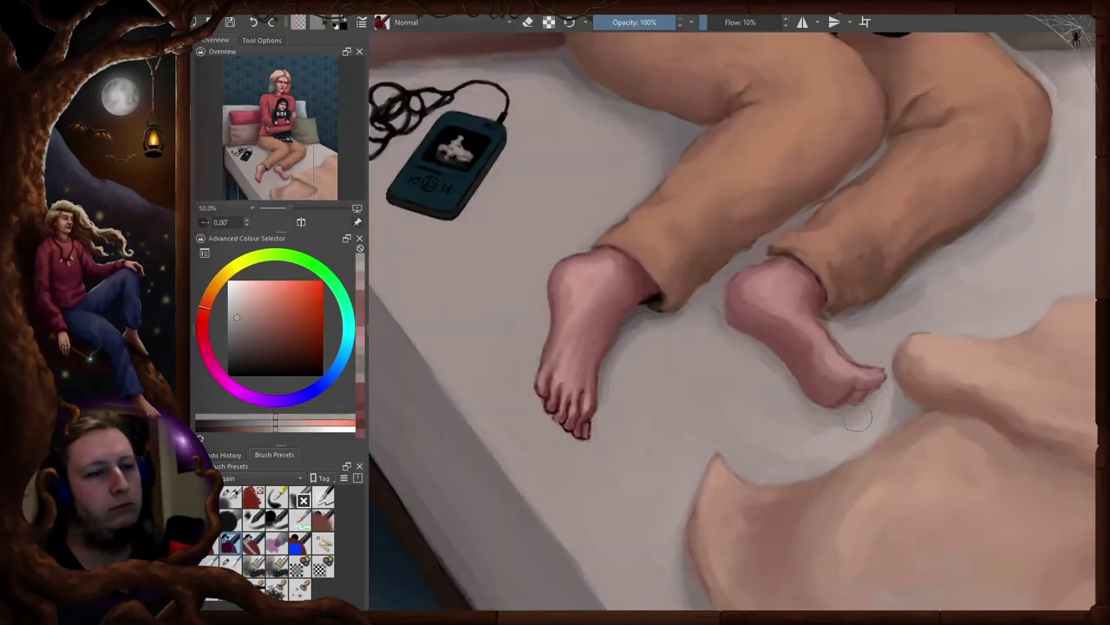
- Touch up the skin shading of the foot nearest the blanket with a sampled pinkish tone at 10% flow
{"action": "scroll", "coordinate": [733, 321], "scroll_direction": "down", "scroll_amount": 1}
{"action": "key", "text": "4"}
{"action": "key", "text": "4"}
{"action": "key", "text": "4"}
{"action": "key", "text": "4"}
{"action": "key", "text": "4"}
{"action": "key", "text": "4"}
{"action": "key", "text": "4"}
{"action": "key", "text": "4"}
{"action": "key", "text": "m"}
{"action": "key", "text": "m"}
{"action": "left_click", "coordinate": [722, 292], "text": "ctrl"}
{"action": "key", "text": "m"}
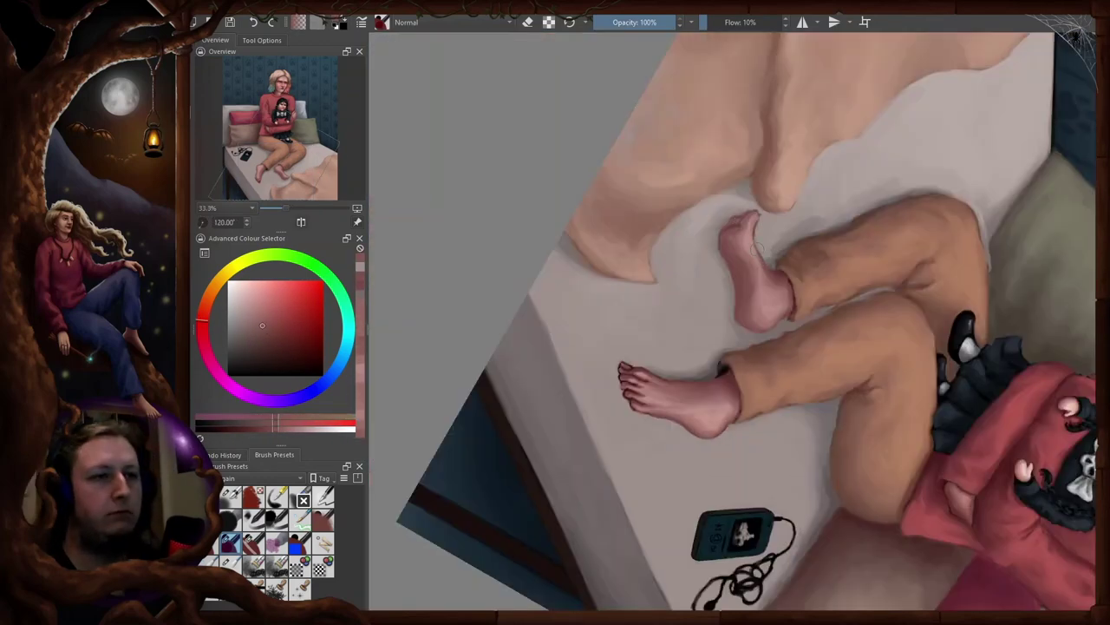
- Deepen the reddish shadow along the foot's sole and toes with a sampled darker skin tone
{"action": "key", "text": "5"}
{"action": "key", "text": "slash"}
{"action": "scroll", "coordinate": [733, 329], "scroll_direction": "up", "scroll_amount": 1}
{"action": "key", "text": "4"}
{"action": "key", "text": "4"}
{"action": "left_click", "coordinate": [711, 365], "text": "ctrl"}
{"action": "key", "text": "m"}
{"action": "key", "text": "5"}
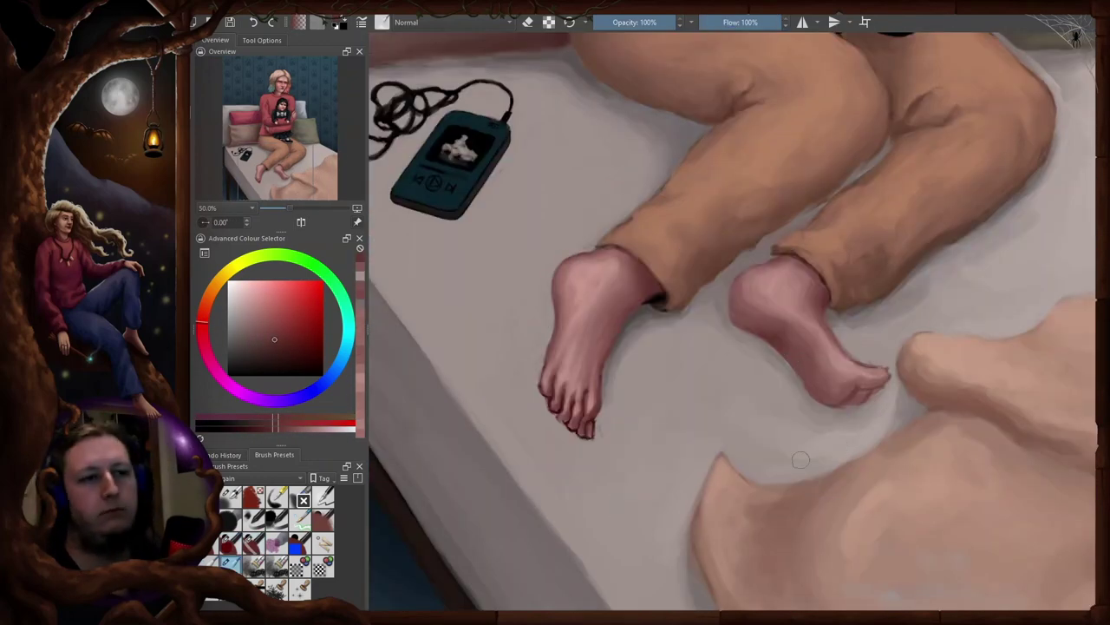
- Blend the shading on the foot's heel and ankle and sample a lighter pink skin tone there
{"action": "key", "text": "4"}
{"action": "key", "text": "4"}
{"action": "key", "text": "4"}
{"action": "key", "text": "slash"}
{"action": "key", "text": "e"}
{"action": "key", "text": "m"}
{"action": "key", "text": "m"}
{"action": "key", "text": "5"}
{"action": "left_click", "coordinate": [810, 286], "text": "ctrl"}
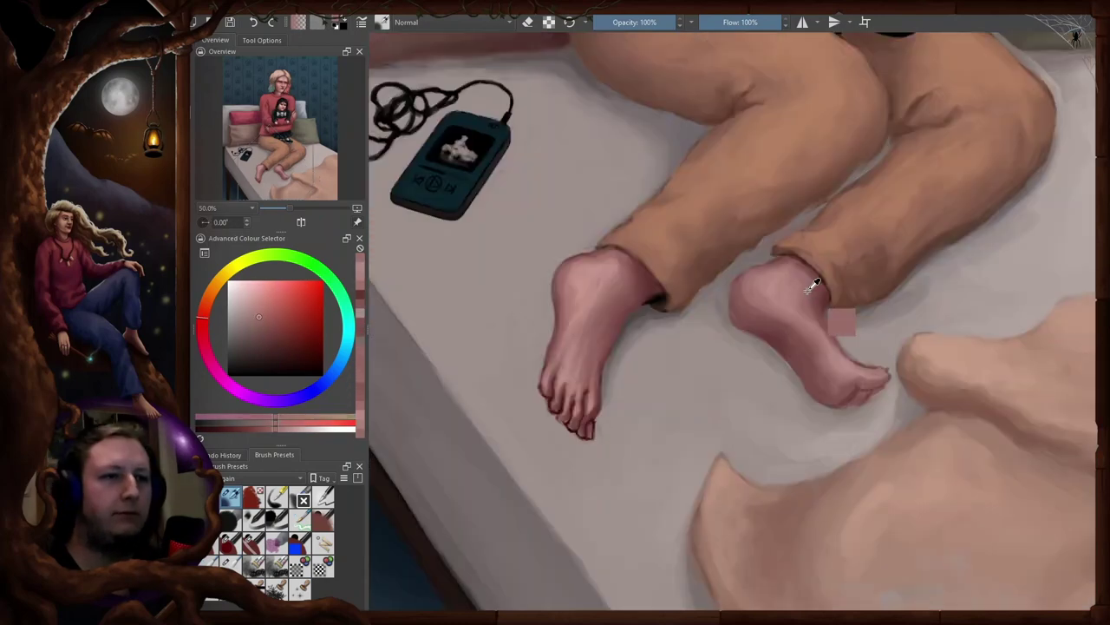
- Refine the trouser cuffs above both feet with sampled skin and brown fabric colours at 10% flow
{"action": "key", "text": "m"}
{"action": "key", "text": "slash"}
{"action": "left_click", "coordinate": [682, 268], "text": "ctrl"}
{"action": "left_click", "coordinate": [682, 260], "text": "ctrl"}
{"action": "key", "text": "m"}
{"action": "key", "text": "m"}
{"action": "key", "text": "m"}
{"action": "left_click", "coordinate": [868, 247], "text": "ctrl"}
{"action": "key", "text": "m"}
{"action": "key", "text": "m"}
{"action": "key", "text": "slash"}
{"action": "left_click", "coordinate": [874, 241], "text": "ctrl"}
{"action": "key", "text": "4"}
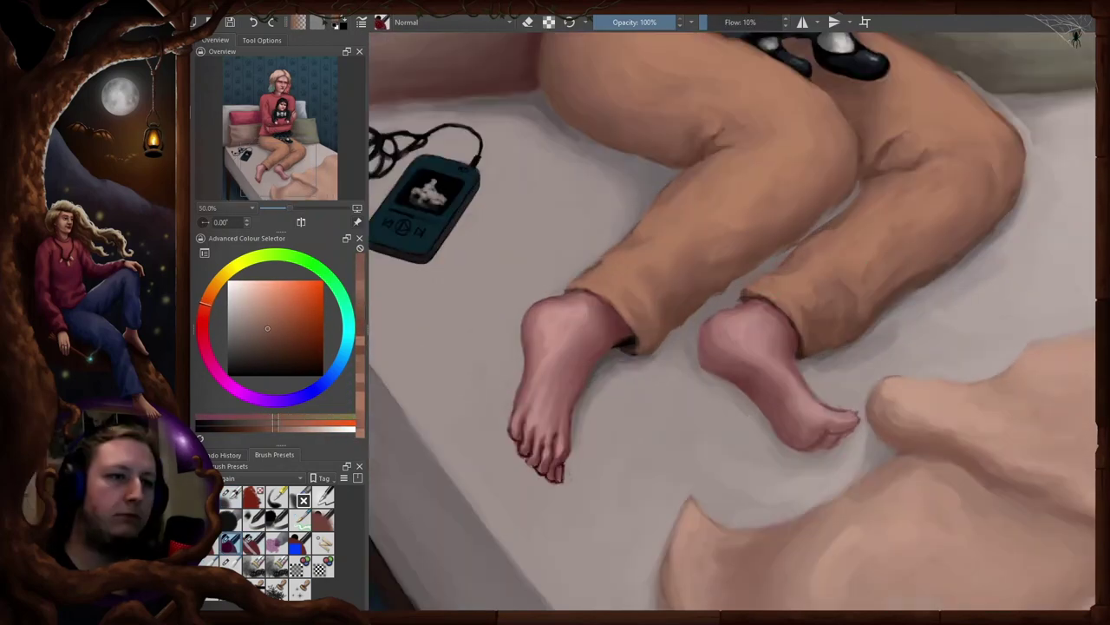
- Smooth the lower trouser leg's outline against the bedsheet with sampled fabric and sheet colours
{"action": "left_click", "coordinate": [815, 259], "text": "ctrl"}
{"action": "key", "text": "4"}
{"action": "left_click", "coordinate": [768, 155], "text": "ctrl"}
{"action": "left_click_drag", "start_coordinate": [869, 259], "coordinate": [839, 312]}
{"action": "left_click", "coordinate": [839, 312], "text": "ctrl"}
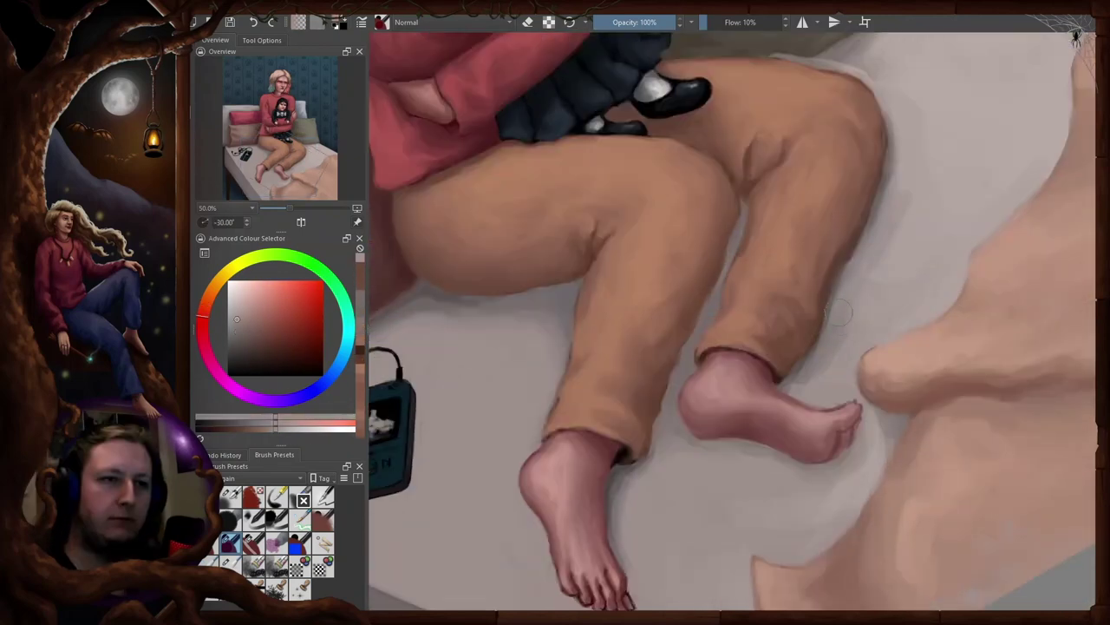
- Touch up the trouser legs' shadows and folds with sampled fabric colours
{"action": "left_click", "coordinate": [796, 378], "text": "ctrl"}
{"action": "key", "text": "slash"}
{"action": "key", "text": "5"}
{"action": "right_click", "coordinate": [838, 236]}
{"action": "left_click", "coordinate": [734, 249], "text": "ctrl"}
{"action": "key", "text": "m"}
- Check the whole composition and the legs in rotated and mirrored views
{"action": "key", "text": "2"}
{"action": "key", "text": "6"}
{"action": "key", "text": "6"}
{"action": "key", "text": "6"}
{"action": "key", "text": "6"}
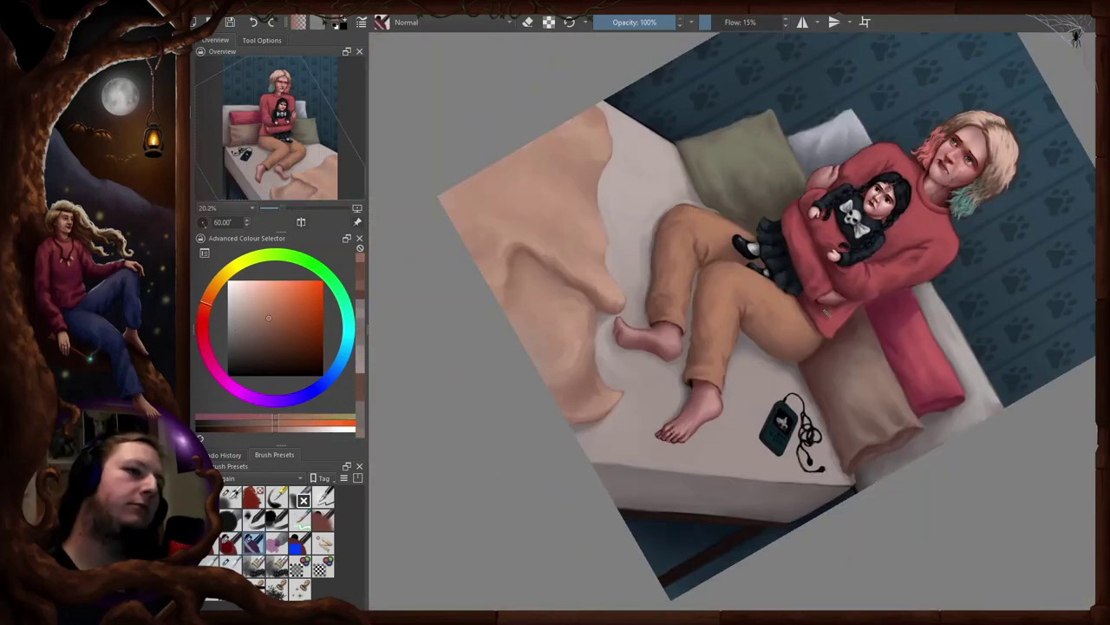
{"action": "key", "text": "5"}
{"action": "key", "text": "plus"}
{"action": "key", "text": "plus"}
{"action": "key", "text": "plus"}
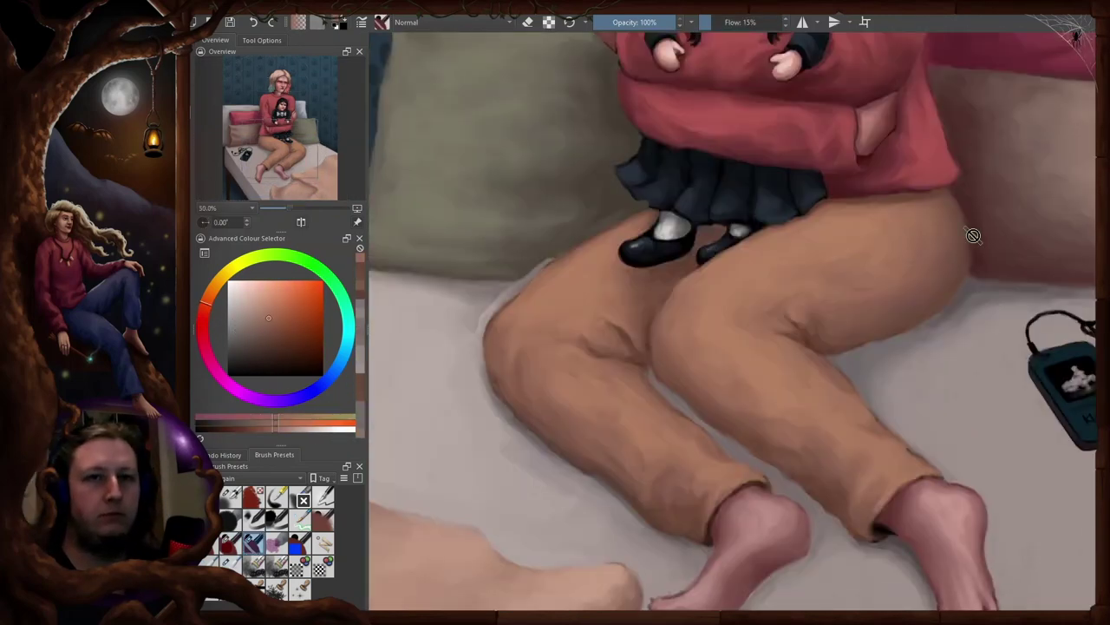
{"action": "key", "text": "m"}
{"action": "key", "text": "minus"}
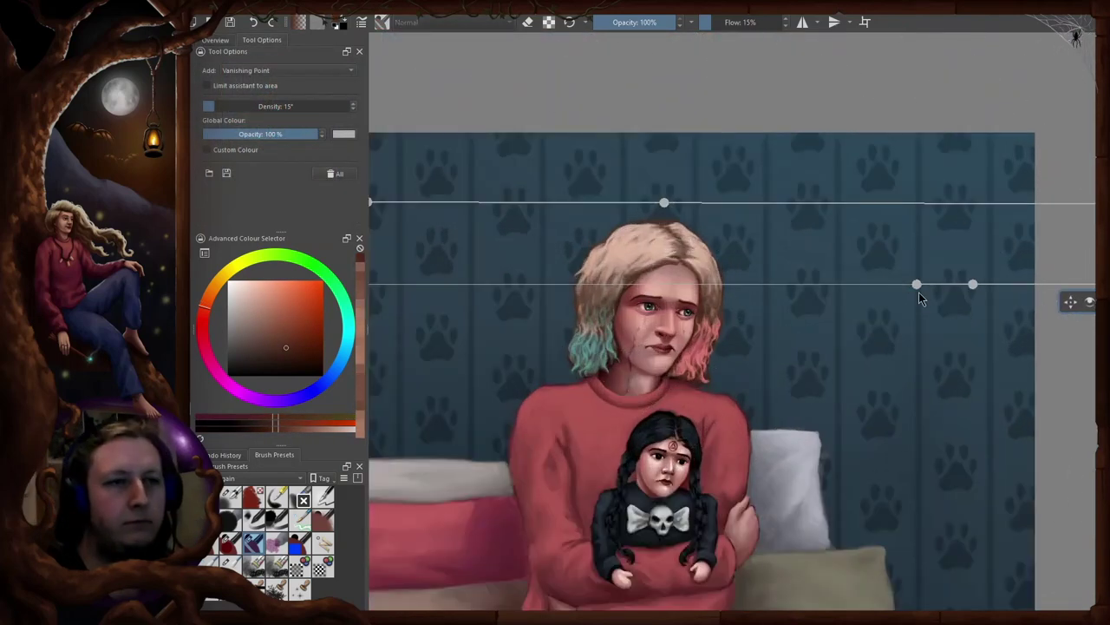
- Adjust the vanishing point assistant for the wall's perspective and choose a dark brown paint colour
{"action": "left_click_drag", "start_coordinate": [919, 286], "coordinate": [799, 565]}
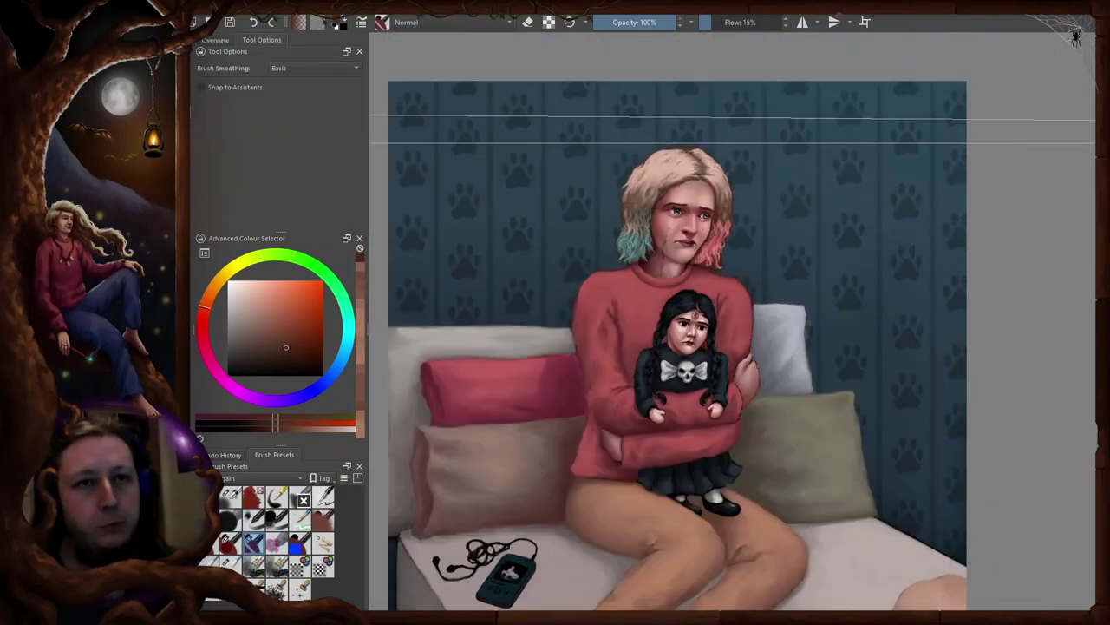
{"action": "left_click", "coordinate": [301, 360]}
{"action": "left_click", "coordinate": [215, 40]}
{"action": "left_click_drag", "start_coordinate": [839, 120], "coordinate": [825, 203]}
- Fill a selected four-sided area of the wallpaper near the canvas's upper corner with dark brown as the window's base
{"action": "key", "text": "v"}
{"action": "mouse_move", "coordinate": [824, 161]}
{"action": "left_mouse_down"}
{"action": "mouse_move", "coordinate": [825, 404]}
{"action": "mouse_move", "coordinate": [946, 142]}
{"action": "left_mouse_up"}
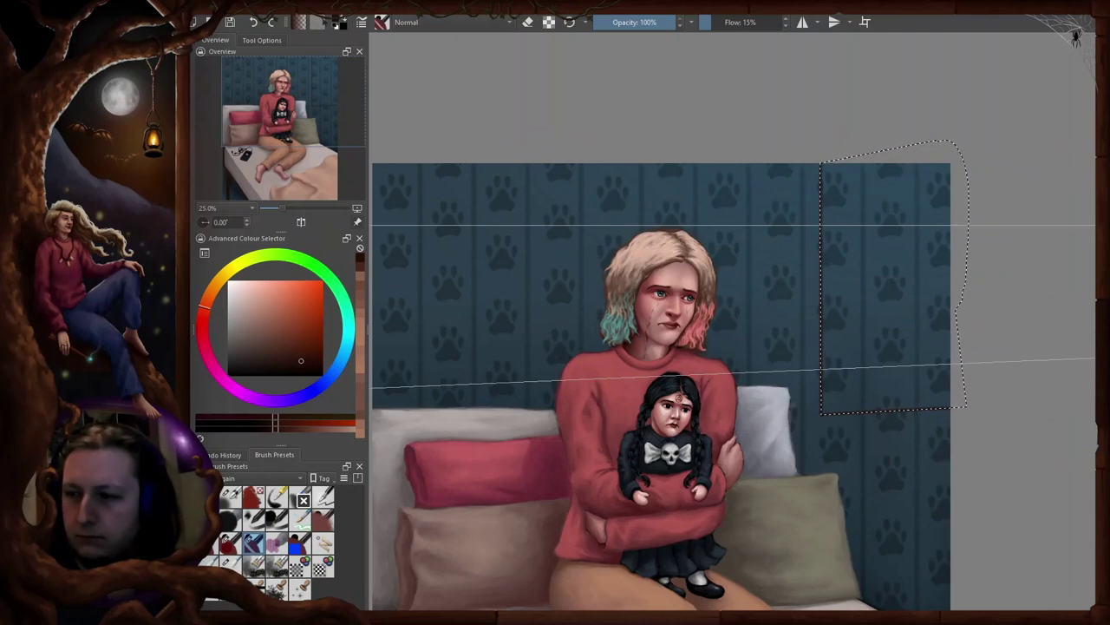
{"action": "key", "text": "shift+BackSpace"}
{"action": "key", "text": "ctrl+shift+a"}
- Shade the window's brown base with a sampled dark tone to separate its side and lower frame edges
{"action": "scroll", "coordinate": [704, 408], "scroll_direction": "up", "scroll_amount": 3}
{"action": "mouse_move", "coordinate": [704, 412]}
{"action": "left_mouse_down"}
{"action": "mouse_move", "coordinate": [767, 446]}
{"action": "mouse_move", "coordinate": [705, 423]}
{"action": "left_mouse_up"}
{"action": "scroll", "coordinate": [914, 401], "scroll_direction": "down", "scroll_amount": 1}
{"action": "key", "text": "b"}
{"action": "left_click", "coordinate": [928, 271], "text": "ctrl"}
{"action": "key", "text": "slash"}
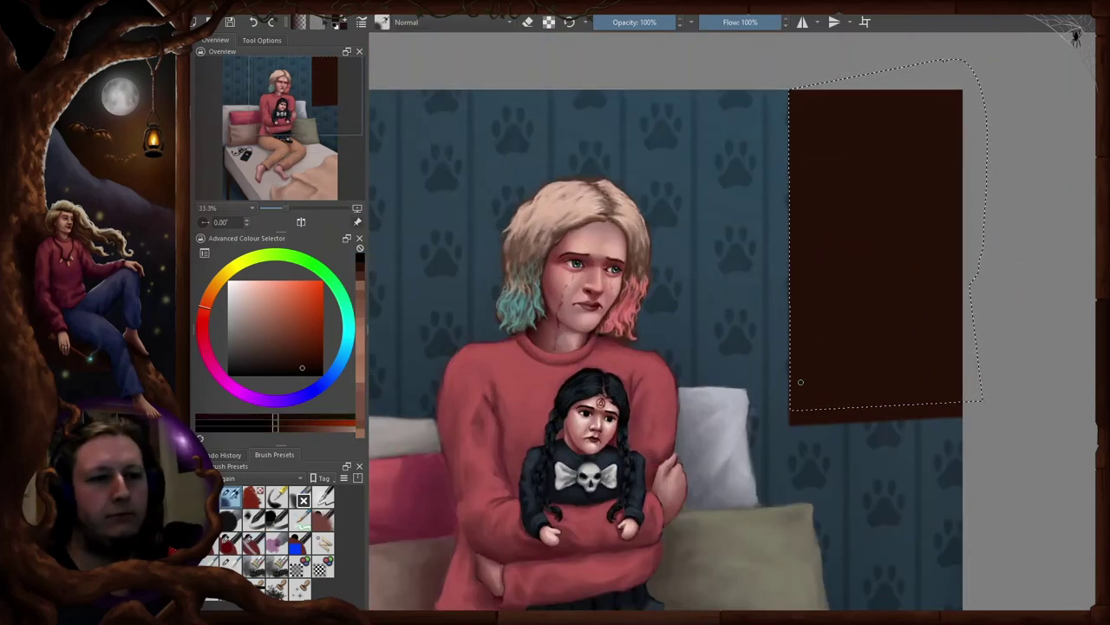
{"action": "scroll", "coordinate": [801, 382], "scroll_direction": "down", "scroll_amount": 1}
{"action": "key", "text": "ctrl+shift+a"}
- Select the window's inner area and paint bluish-grey glass divided by a brown crossbar
{"action": "scroll", "coordinate": [751, 447], "scroll_direction": "down", "scroll_amount": 1}
{"action": "left_click_drag", "start_coordinate": [672, 573], "coordinate": [778, 387]}
{"action": "scroll", "coordinate": [911, 183], "scroll_direction": "up", "scroll_amount": 2}
{"action": "left_click_drag", "start_coordinate": [911, 183], "coordinate": [871, 300]}
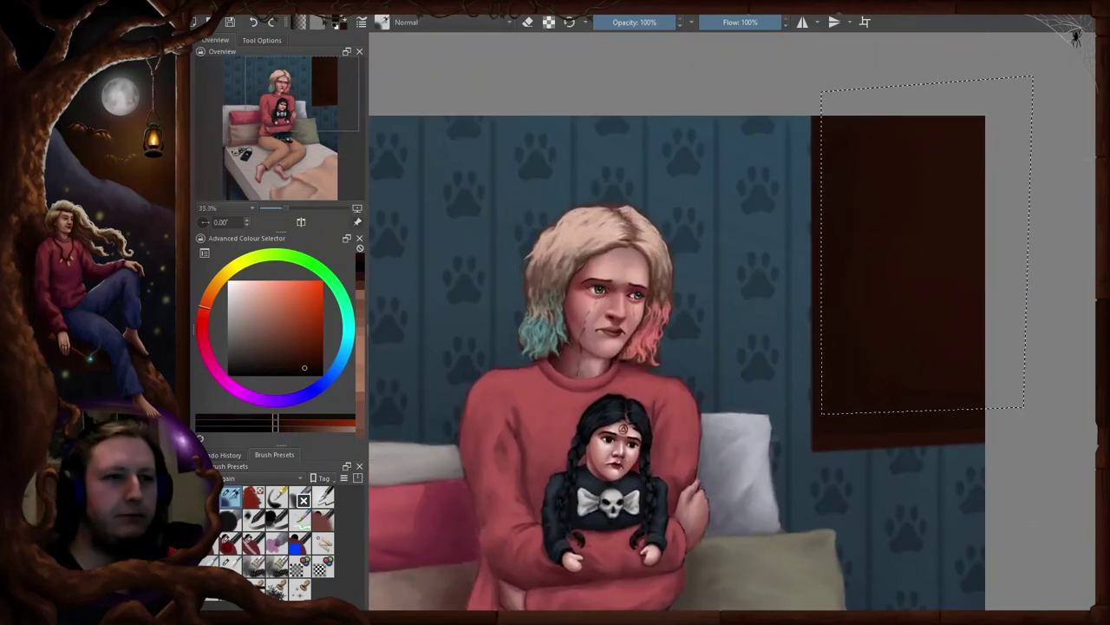
{"action": "scroll", "coordinate": [743, 315], "scroll_direction": "up", "scroll_amount": 1}
{"action": "scroll", "coordinate": [743, 314], "scroll_direction": "down", "scroll_amount": 1}
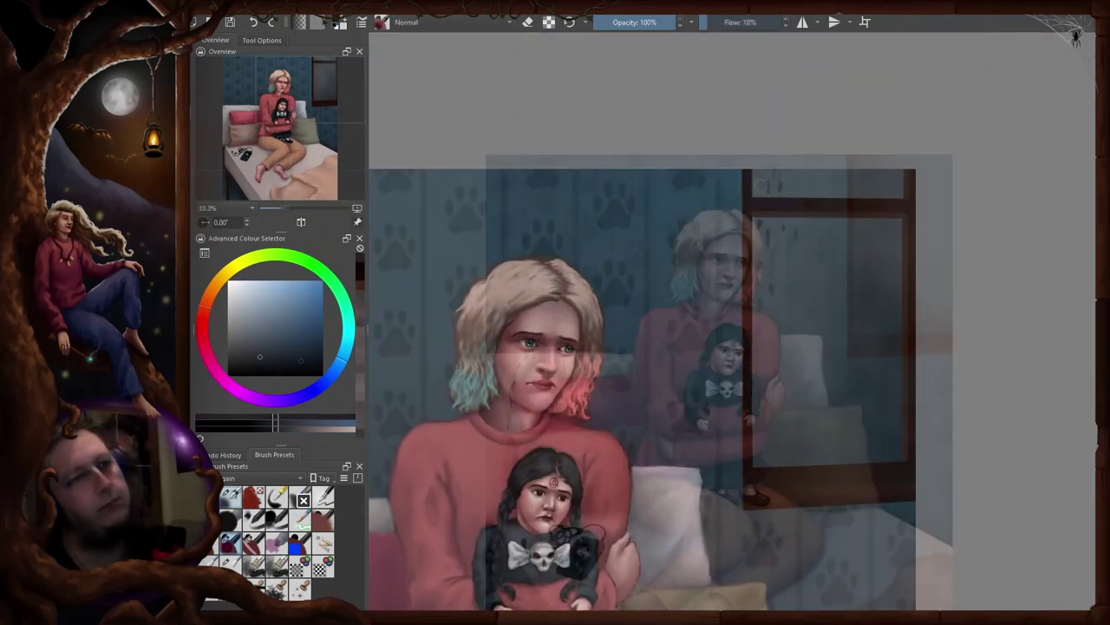
- Paint dark blue-grey raindrops at 10% flow on the upper pane and one half of the lower pane, shaping them with the eraser
{"action": "key", "text": "e"}
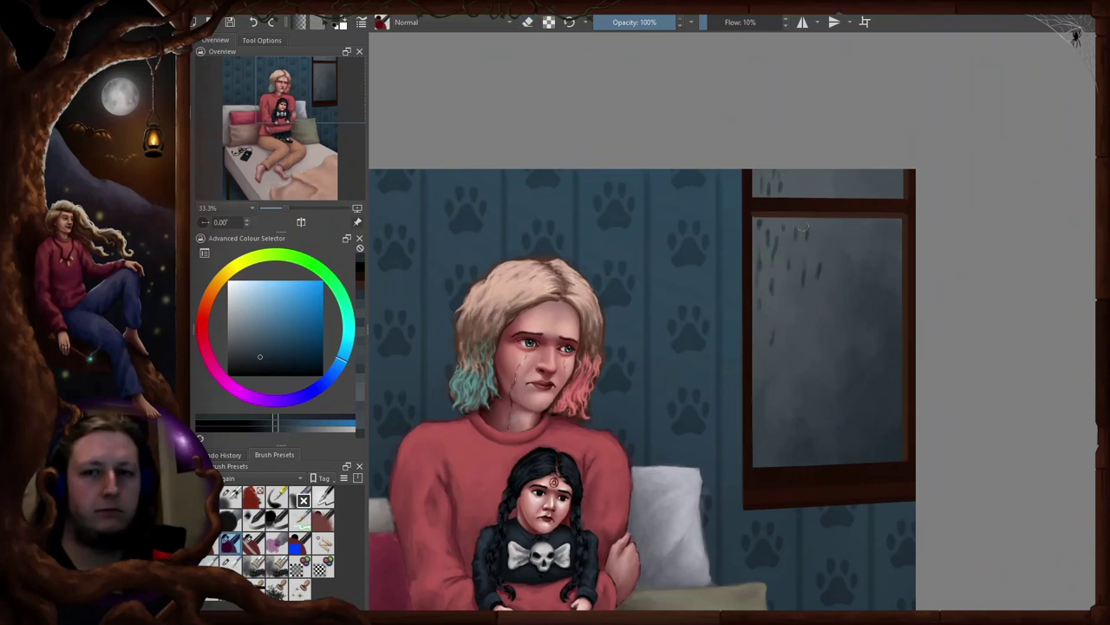
{"action": "key", "text": "e"}
{"action": "left_click_drag", "start_coordinate": [813, 248], "coordinate": [812, 261]}
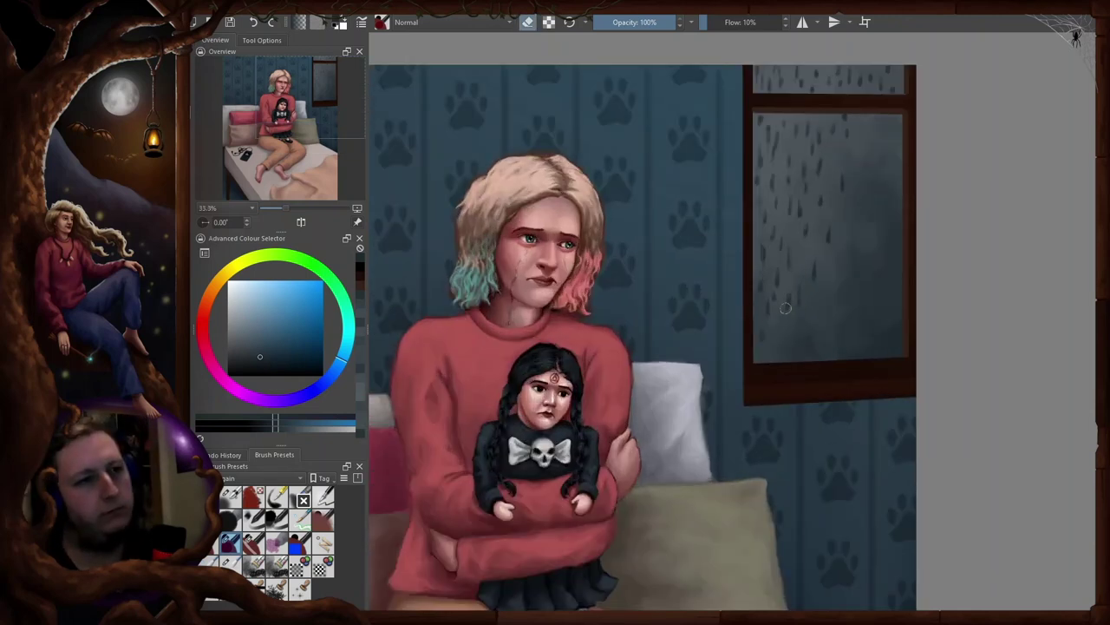
- Cover the rest of the window glass with raindrops and soften them with the eraser
{"action": "key", "text": "e"}
{"action": "scroll", "coordinate": [771, 269], "scroll_direction": "up", "scroll_amount": 2}
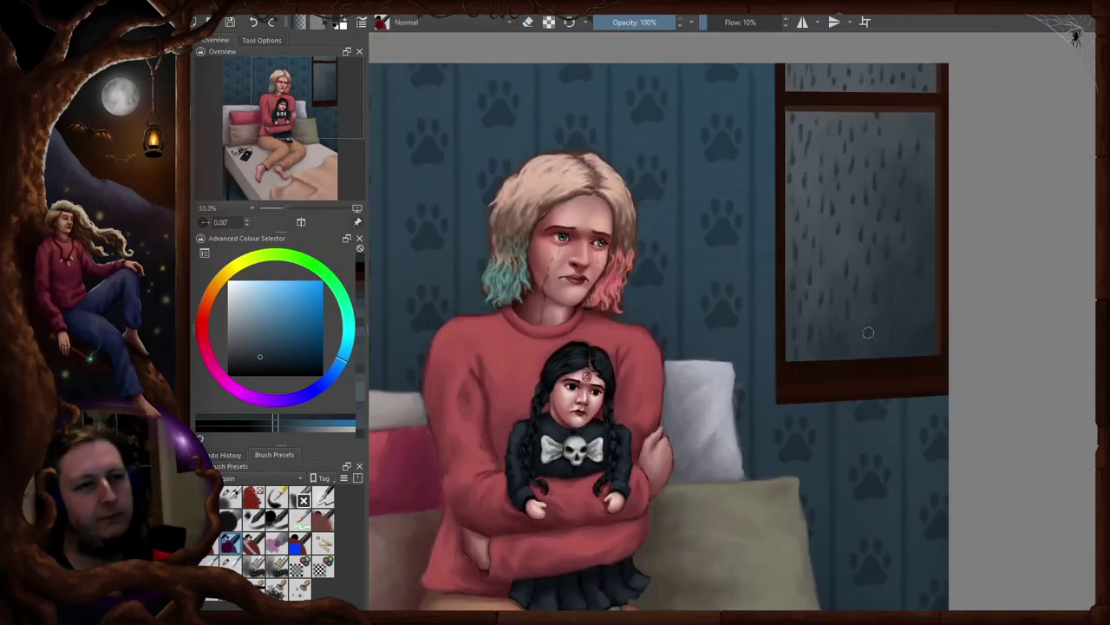
{"action": "scroll", "coordinate": [868, 332], "scroll_direction": "up", "scroll_amount": 2}
{"action": "key", "text": "e"}
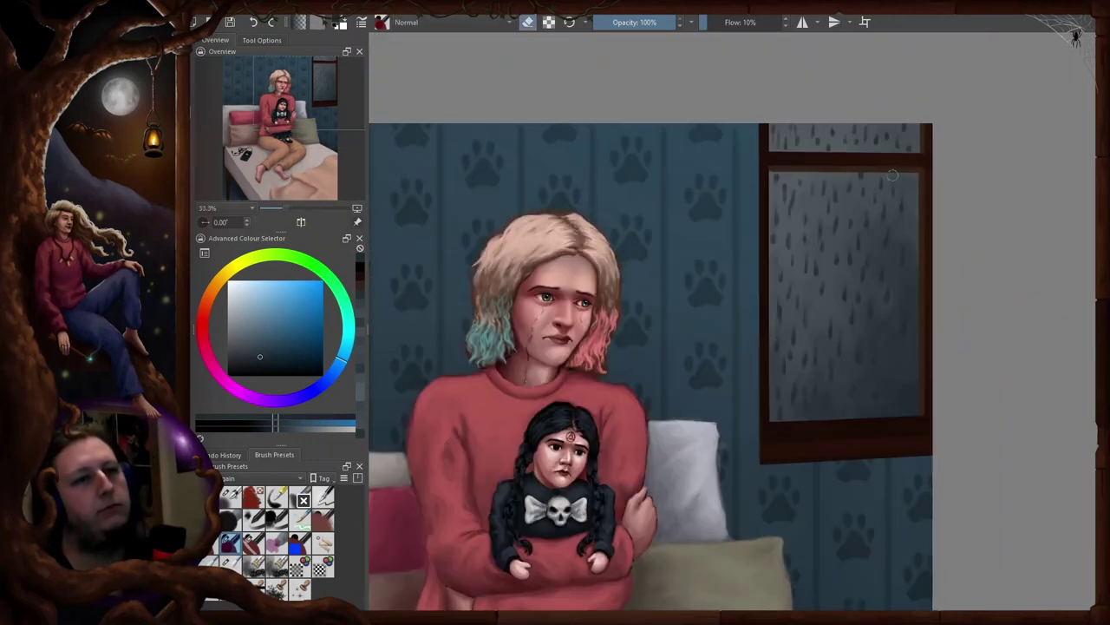
{"action": "scroll", "coordinate": [888, 360], "scroll_direction": "down", "scroll_amount": 2}
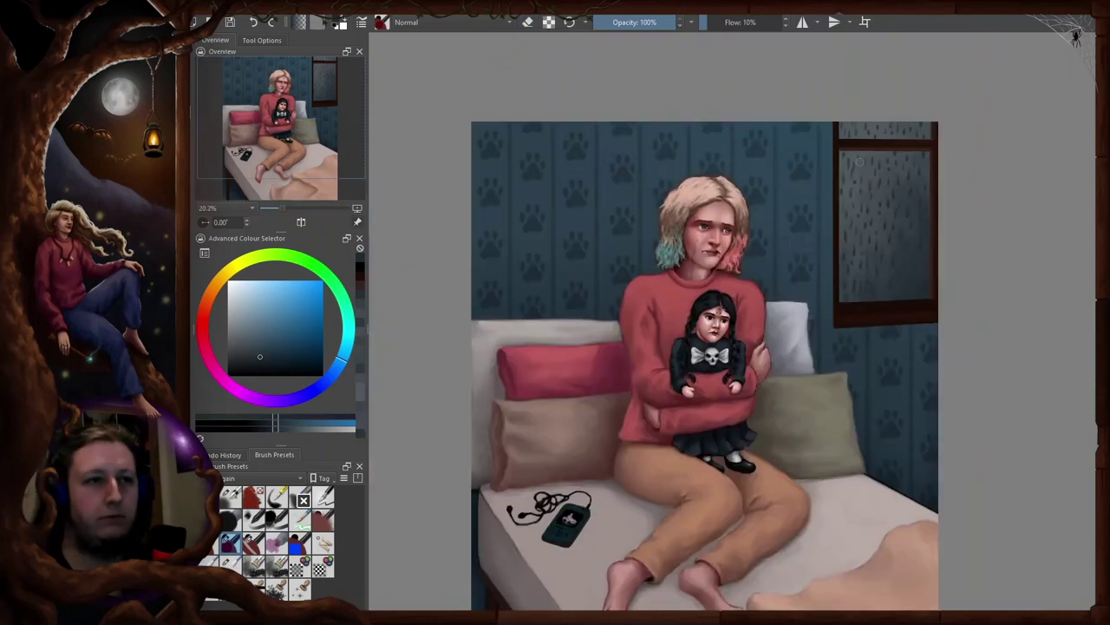
{"action": "scroll", "coordinate": [859, 160], "scroll_direction": "up", "scroll_amount": 1}
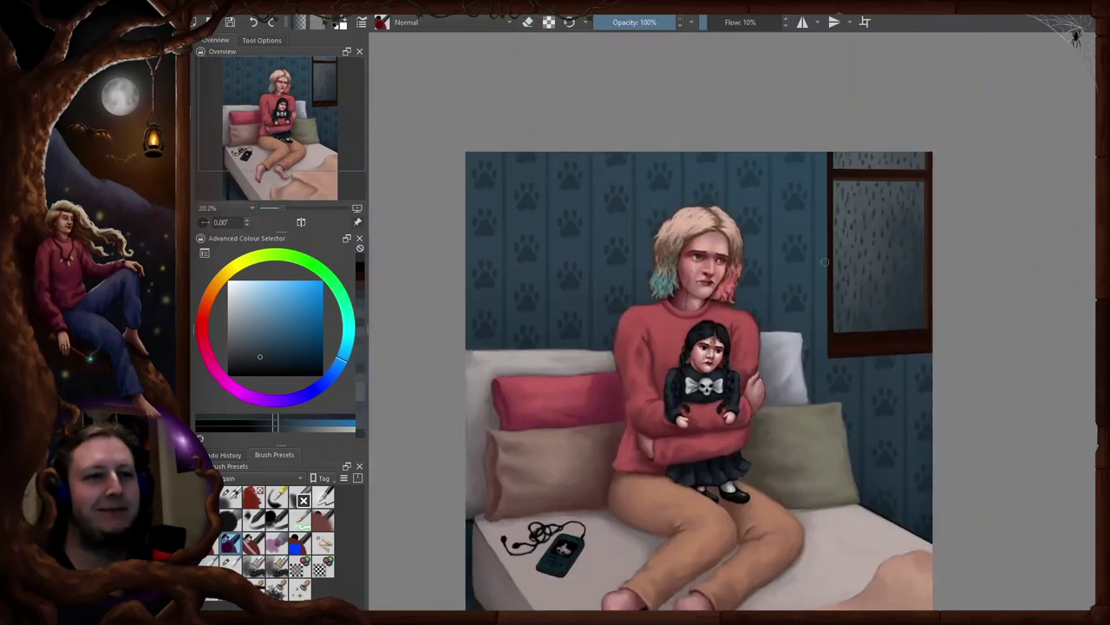
- Darken the inner ends of the woman's eyebrows with a near-black blue at 15% flow
{"action": "scroll", "coordinate": [870, 218], "scroll_direction": "up", "scroll_amount": 1}
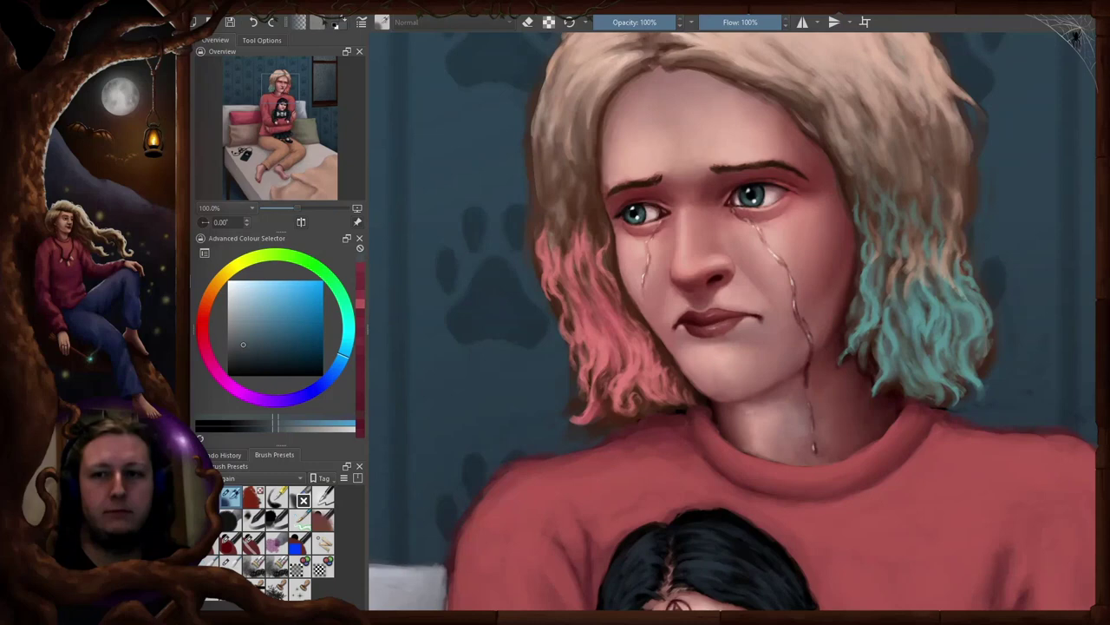
{"action": "mouse_move", "coordinate": [699, 225]}
{"action": "left_mouse_down"}
{"action": "mouse_move", "coordinate": [731, 247]}
{"action": "mouse_move", "coordinate": [755, 304]}
{"action": "left_mouse_up"}
{"action": "key", "text": "/"}
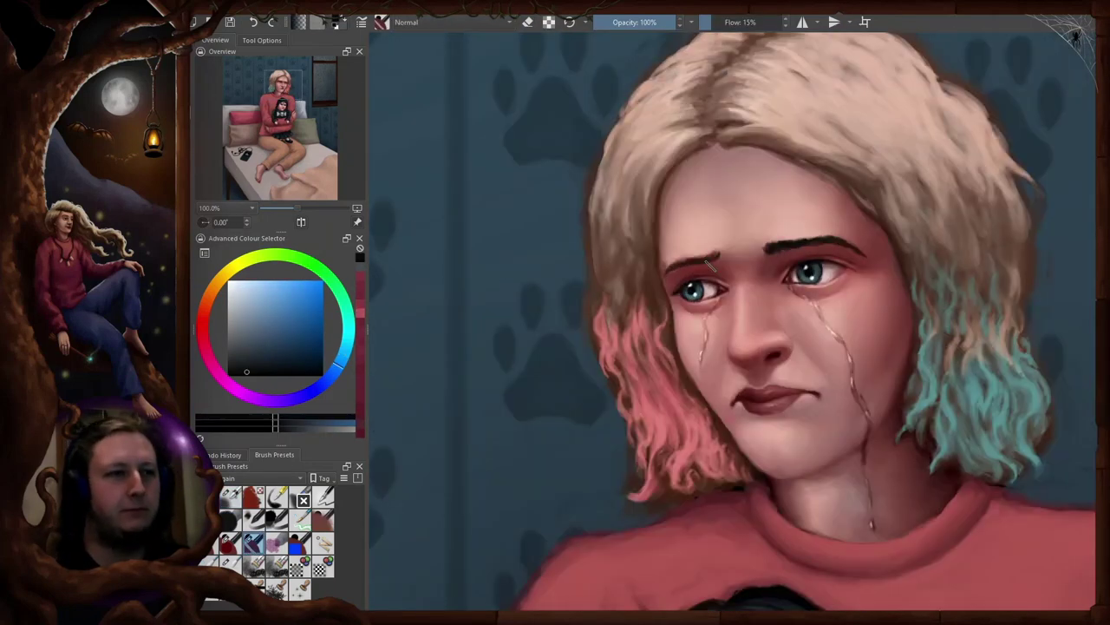
{"action": "left_click_drag", "start_coordinate": [718, 253], "coordinate": [709, 258]}
{"action": "key", "text": "4"}
{"action": "key", "text": "4"}
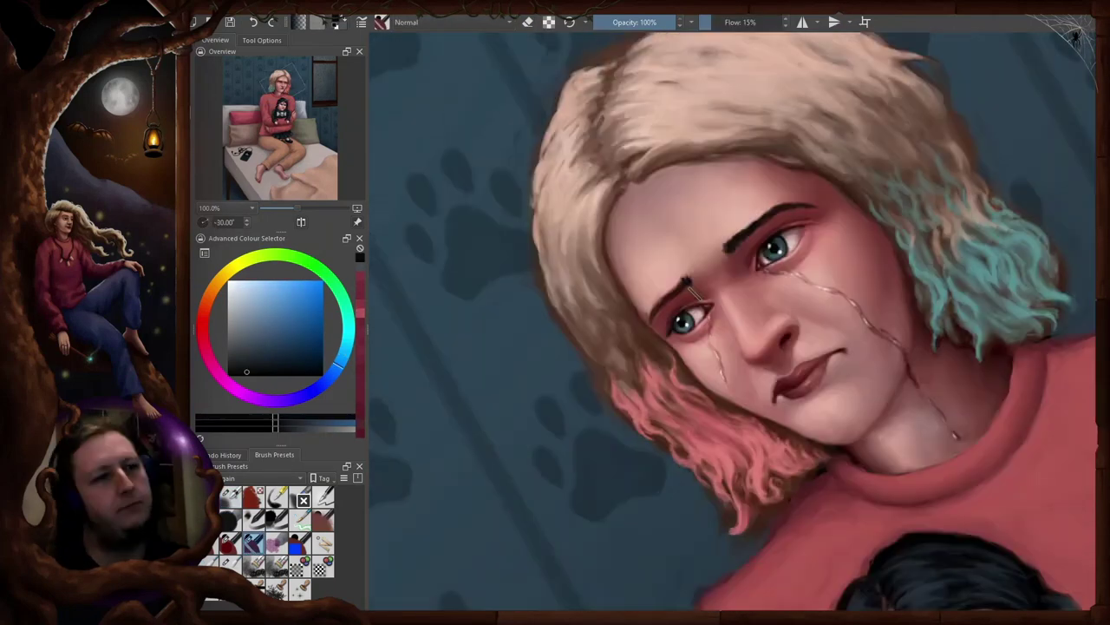
- Thicken the eyebrow on the pink-haired side with dark strokes
{"action": "key", "text": "6"}
{"action": "key", "text": "6"}
{"action": "key", "text": "6"}
{"action": "key", "text": "6"}
{"action": "key", "text": "5"}
{"action": "key", "text": "4"}
{"action": "key", "text": "5"}
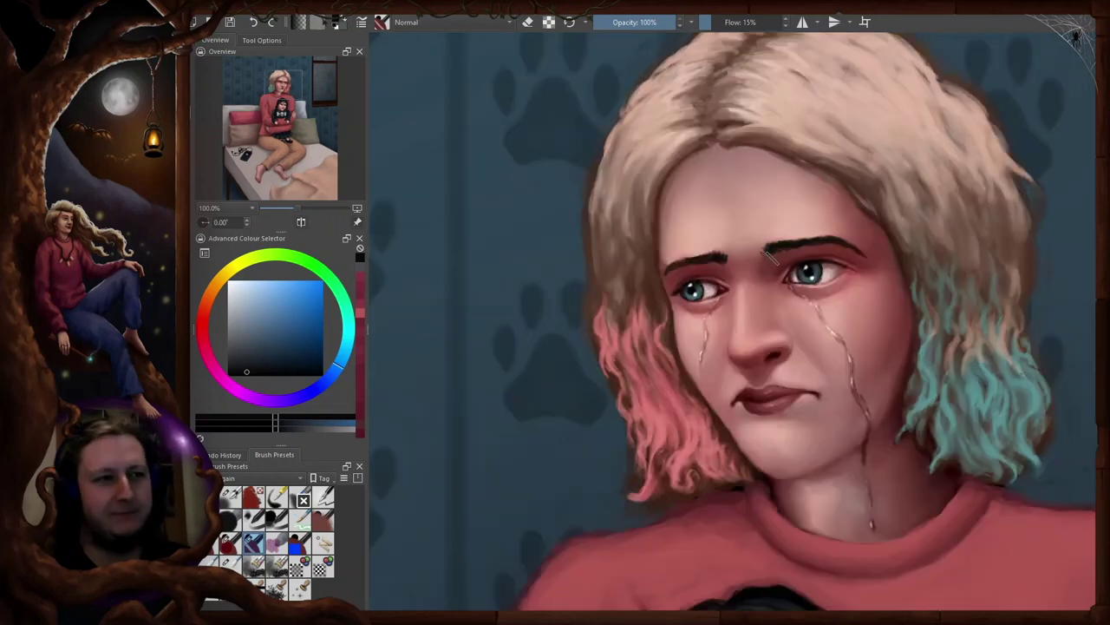
- Extend dark hair strokes along both eyebrows towards their outer tails
{"action": "key", "text": "4"}
{"action": "key", "text": "4"}
{"action": "key", "text": "5"}
{"action": "key", "text": "m"}
{"action": "key", "text": "4"}
{"action": "key", "text": "4"}
{"action": "key", "text": "5"}
{"action": "key", "text": "m"}
{"action": "key", "text": "4"}
{"action": "key", "text": "4"}
{"action": "key", "text": "4"}
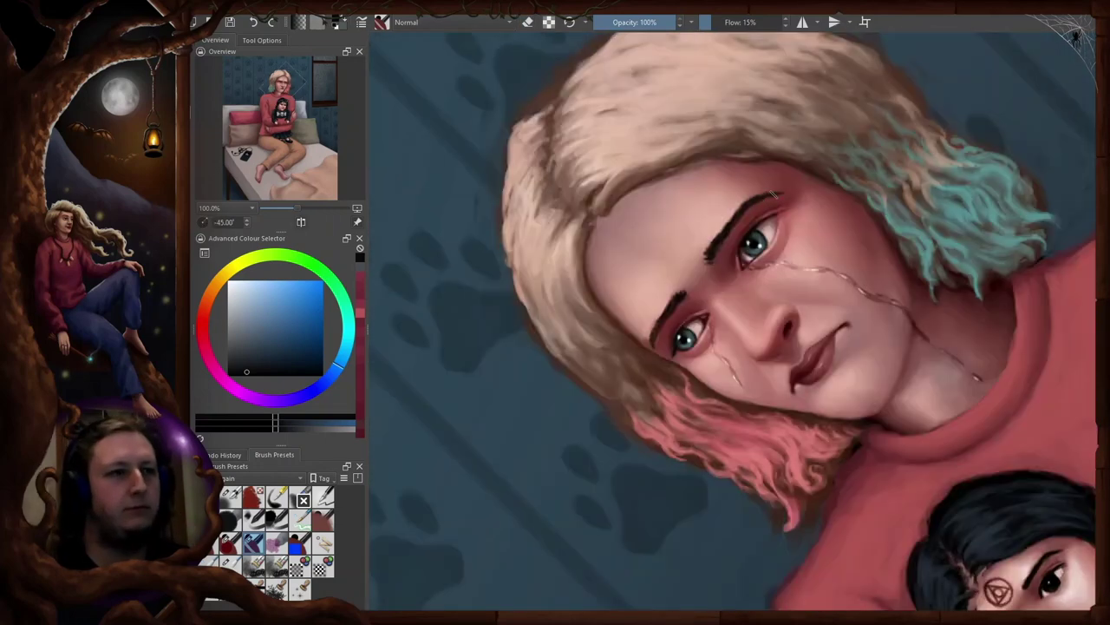
{"action": "key", "text": "5"}
- Trim the edges of the eyebrows with the eraser and reshape their inner ends
{"action": "left_click_drag", "start_coordinate": [769, 289], "coordinate": [813, 257]}
{"action": "scroll", "coordinate": [813, 257], "scroll_direction": "up", "scroll_amount": 1}
{"action": "key", "text": "m"}
{"action": "key", "text": "4"}
{"action": "key", "text": "4"}
{"action": "key", "text": "e"}
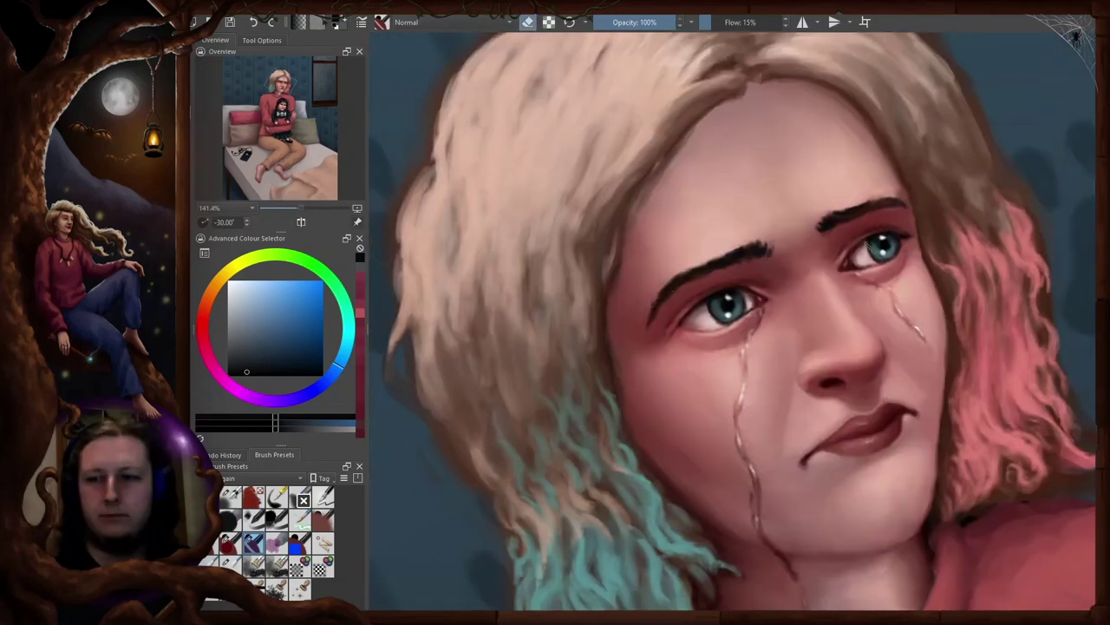
{"action": "key", "text": "5"}
{"action": "key", "text": "m"}
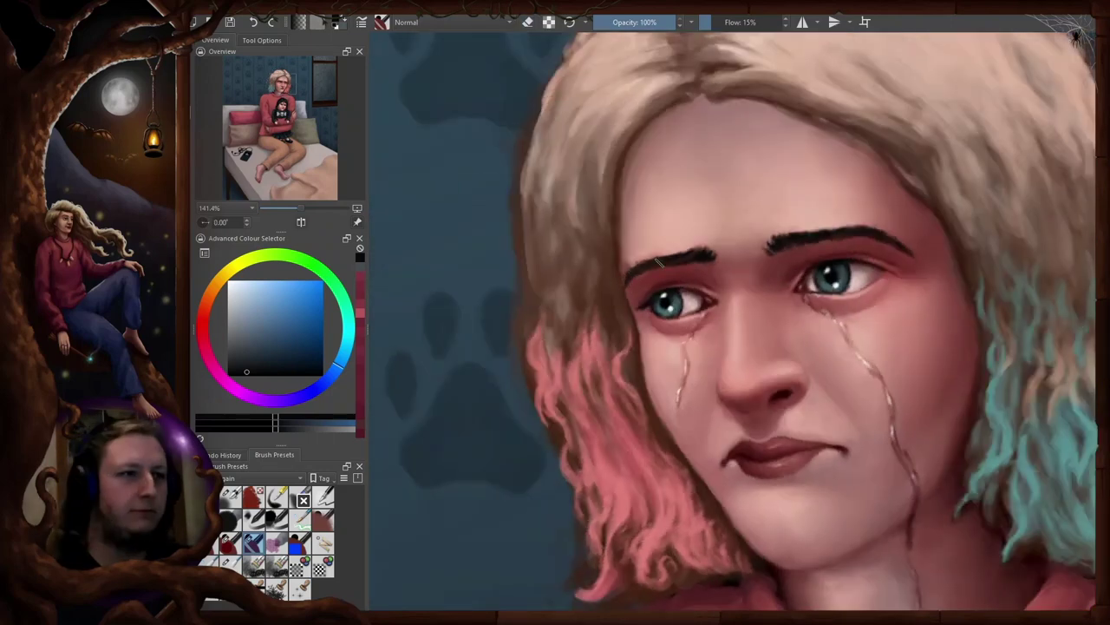
- Add fine dark hair strokes along the upper edges of both eyebrows at 15% flow
{"action": "key", "text": "m"}
{"action": "scroll", "coordinate": [634, 276], "scroll_direction": "down", "scroll_amount": 1}
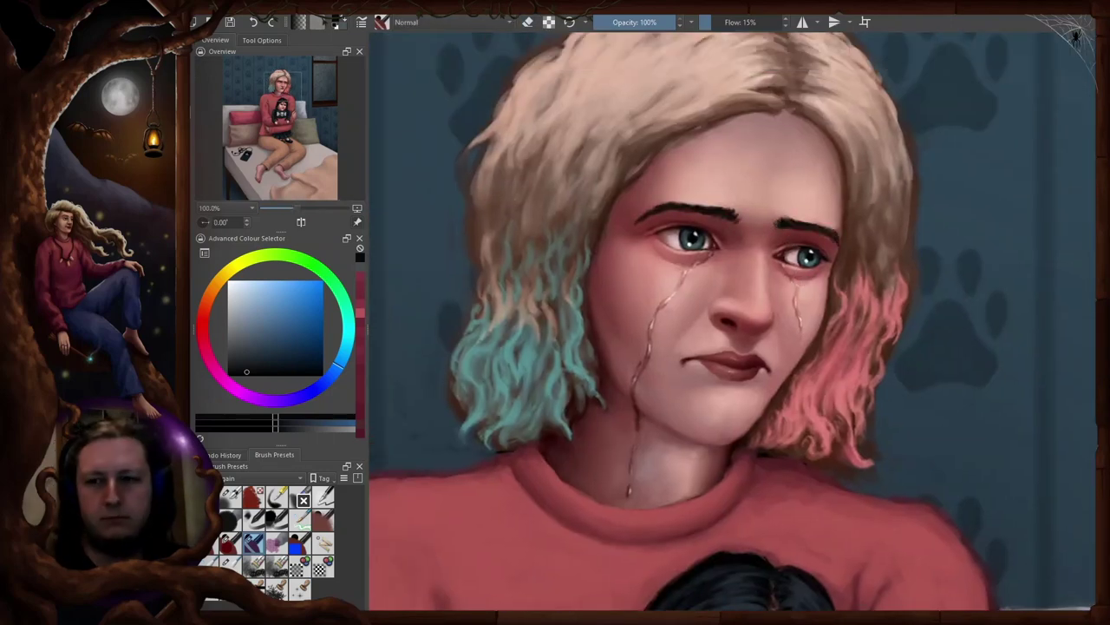
{"action": "key", "text": "4"}
{"action": "scroll", "coordinate": [729, 165], "scroll_direction": "up", "scroll_amount": 1}
{"action": "key", "text": "4"}
{"action": "key", "text": "4"}
{"action": "key", "text": "4"}
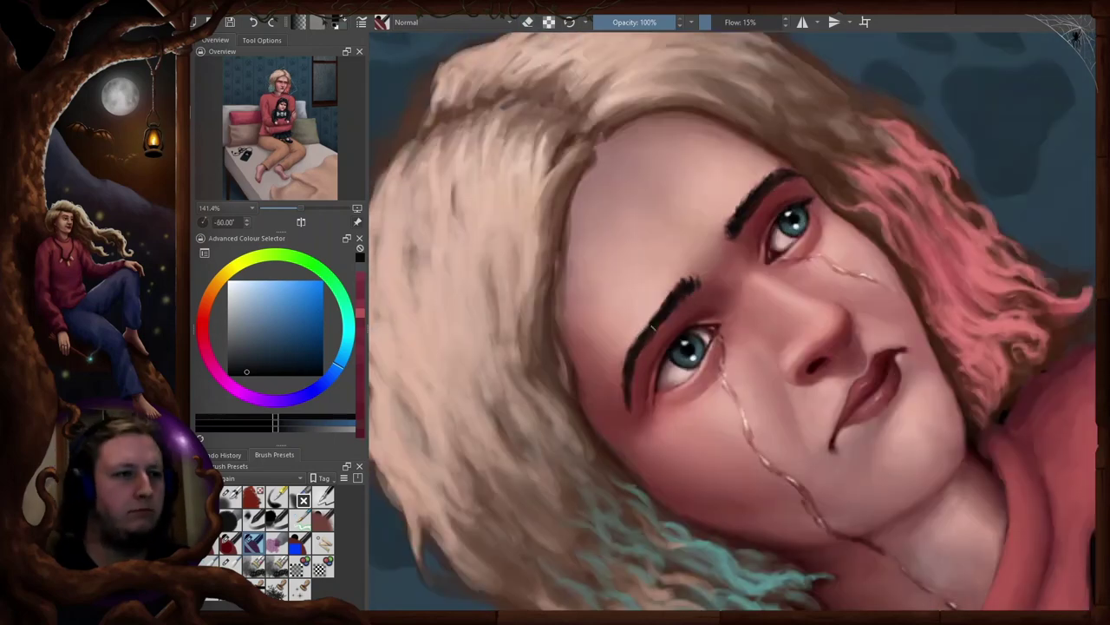
{"action": "key", "text": "4"}
{"action": "key", "text": "4"}
- Soften the inner ends of both eyebrows with sampled skin tones at 10% flow
{"action": "key", "text": "slash"}
{"action": "key", "text": "5"}
{"action": "key", "text": "m"}
{"action": "left_click", "coordinate": [697, 241], "text": "ctrl"}
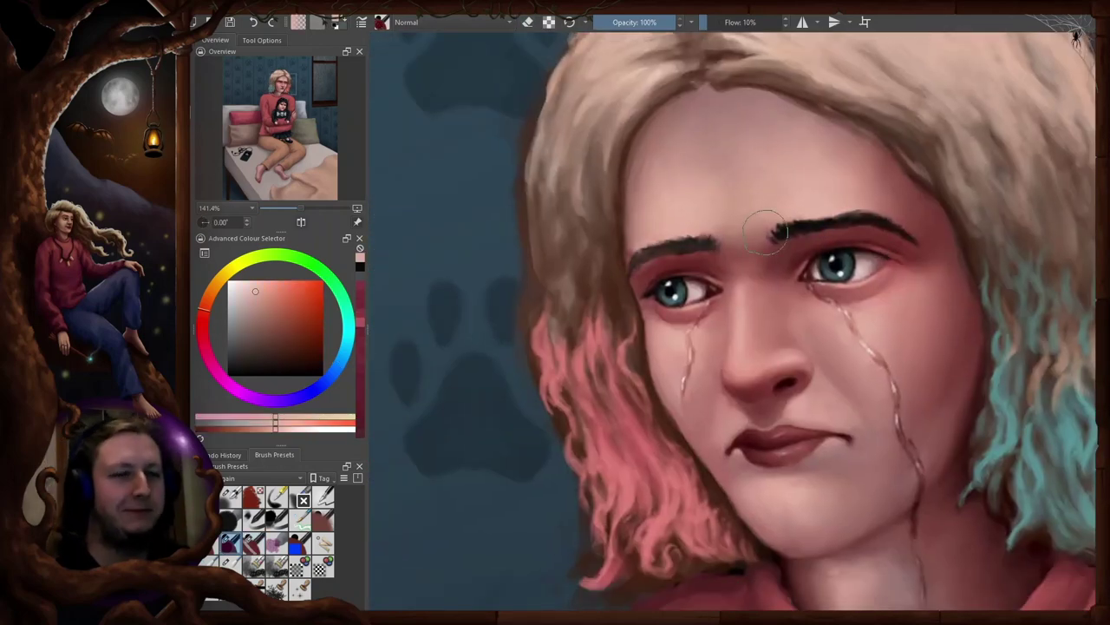
{"action": "left_click", "coordinate": [684, 253], "text": "ctrl"}
{"action": "left_click", "coordinate": [699, 227], "text": "ctrl"}
{"action": "key", "text": "slash"}
{"action": "left_click", "coordinate": [779, 232], "text": "ctrl"}
{"action": "left_click", "coordinate": [766, 242], "text": "ctrl"}
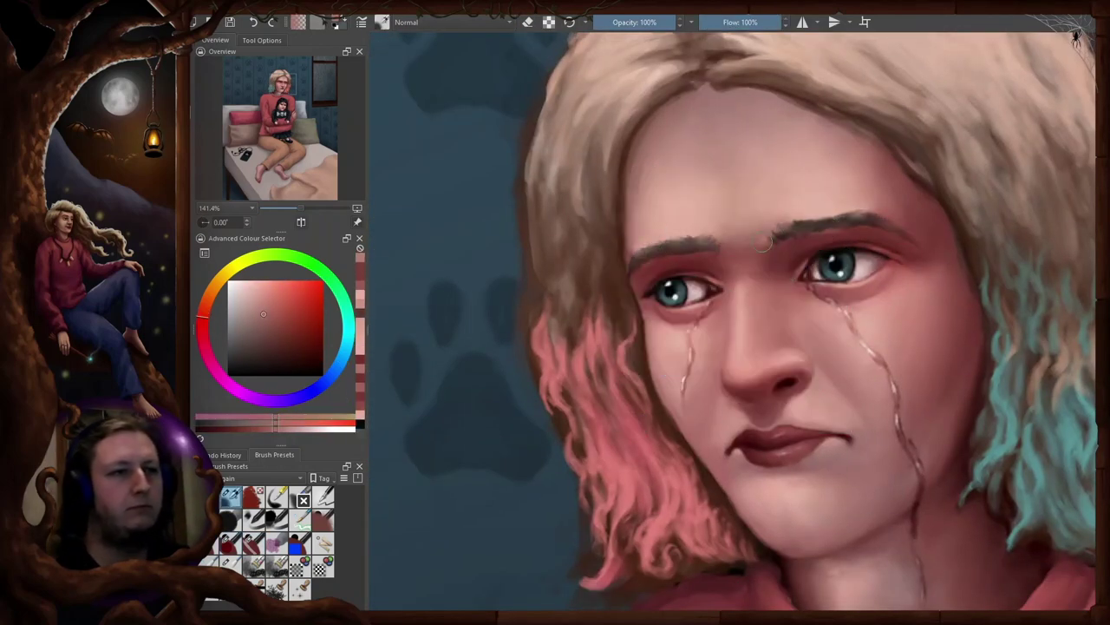
- Blend sampled red and pink skin tones around the softened eyebrows at 100% flow
{"action": "left_click", "coordinate": [765, 242], "text": "ctrl"}
{"action": "key", "text": "m"}
{"action": "key", "text": "4"}
{"action": "key", "text": "4"}
{"action": "left_click", "coordinate": [754, 251], "text": "ctrl"}
{"action": "key", "text": "5"}
{"action": "key", "text": "2"}
{"action": "key", "text": "m"}
{"action": "left_click", "coordinate": [822, 187]}
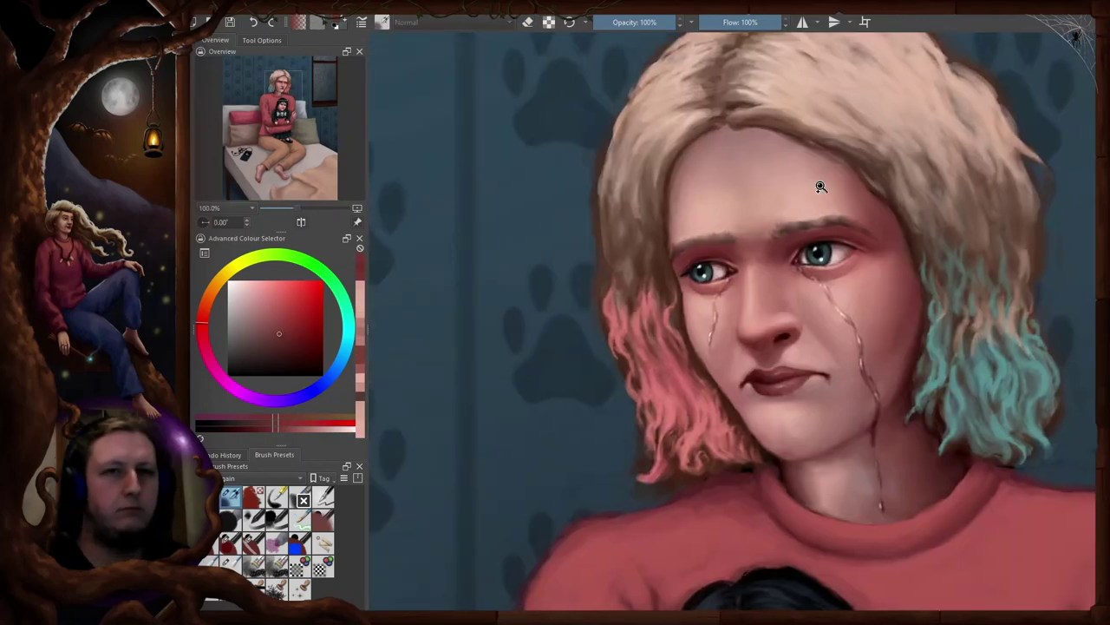
- Paint dark hair strokes over both eyebrows at 15% flow
{"action": "key", "text": "/"}
{"action": "left_click", "coordinate": [726, 232], "text": "ctrl"}
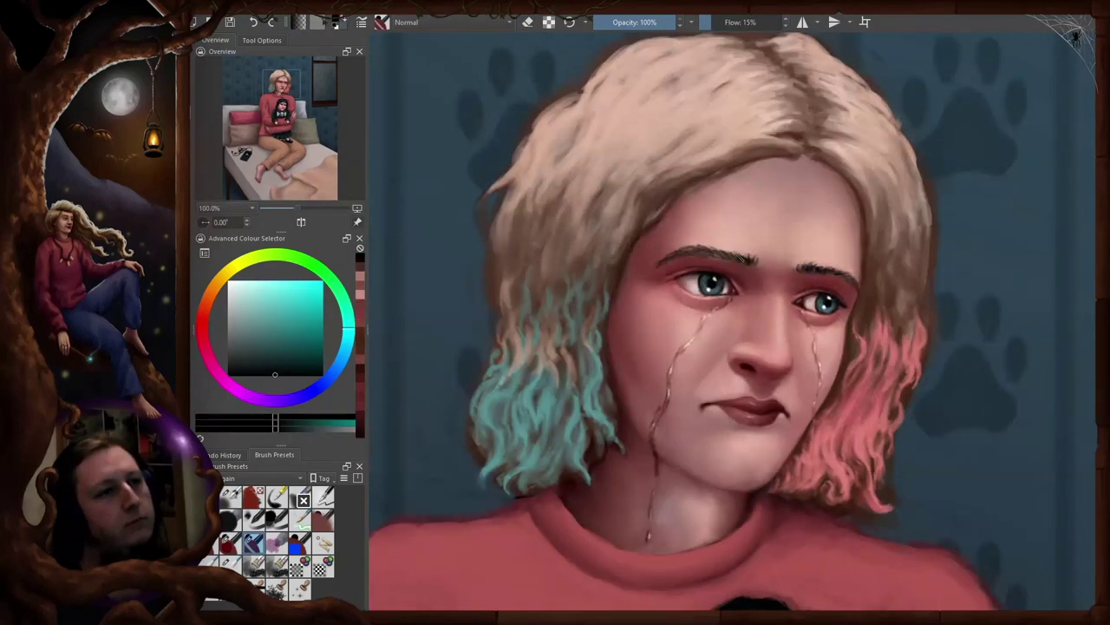
{"action": "key", "text": "6"}
{"action": "key", "text": "6"}
{"action": "key", "text": "6"}
{"action": "key", "text": "6"}
{"action": "key", "text": "5"}
{"action": "key", "text": "m"}
{"action": "key", "text": "m"}
{"action": "key", "text": "m"}
{"action": "key", "text": "6"}
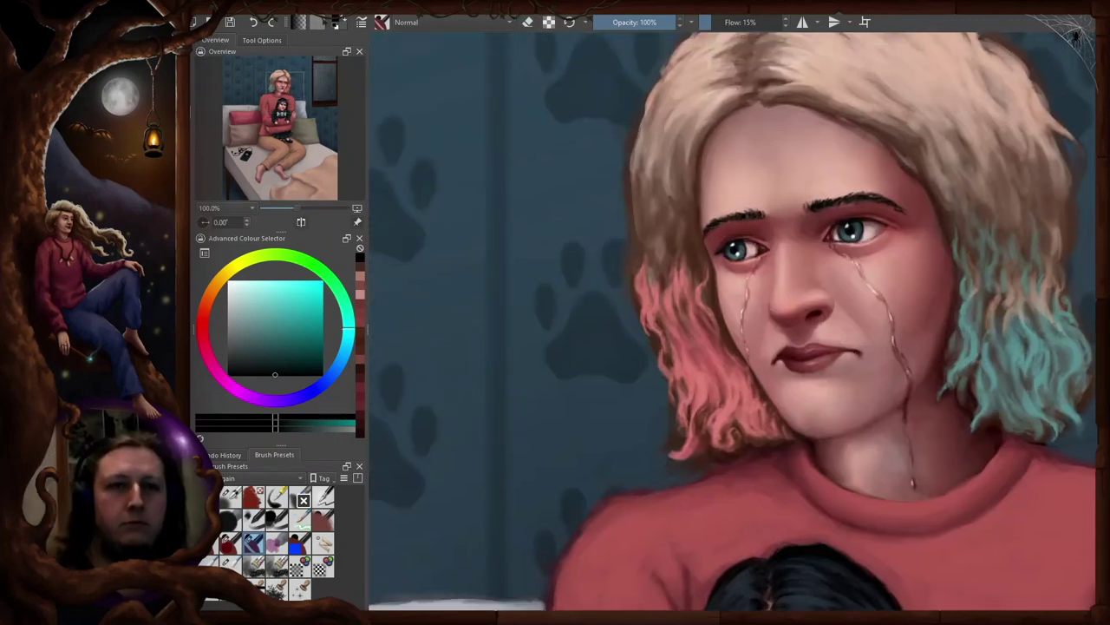
- Smooth the reddish skin beside the eyebrow tail on the teal-haired side at 100% flow
{"action": "left_click", "coordinate": [745, 242], "text": "ctrl"}
{"action": "left_click", "coordinate": [742, 240], "text": "ctrl"}
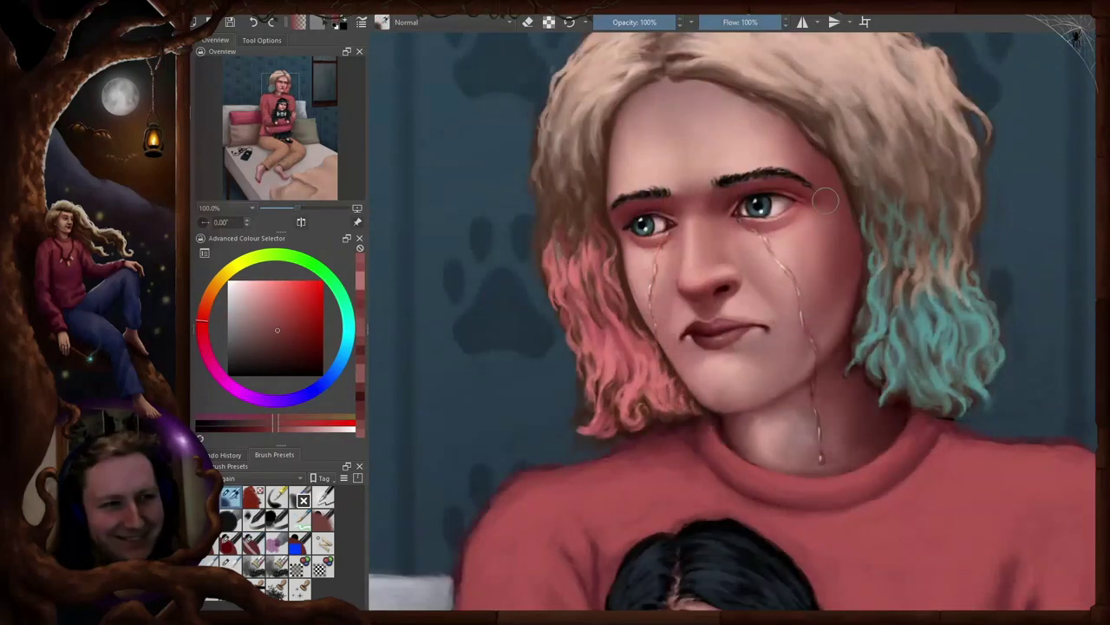
{"action": "key", "text": "m"}
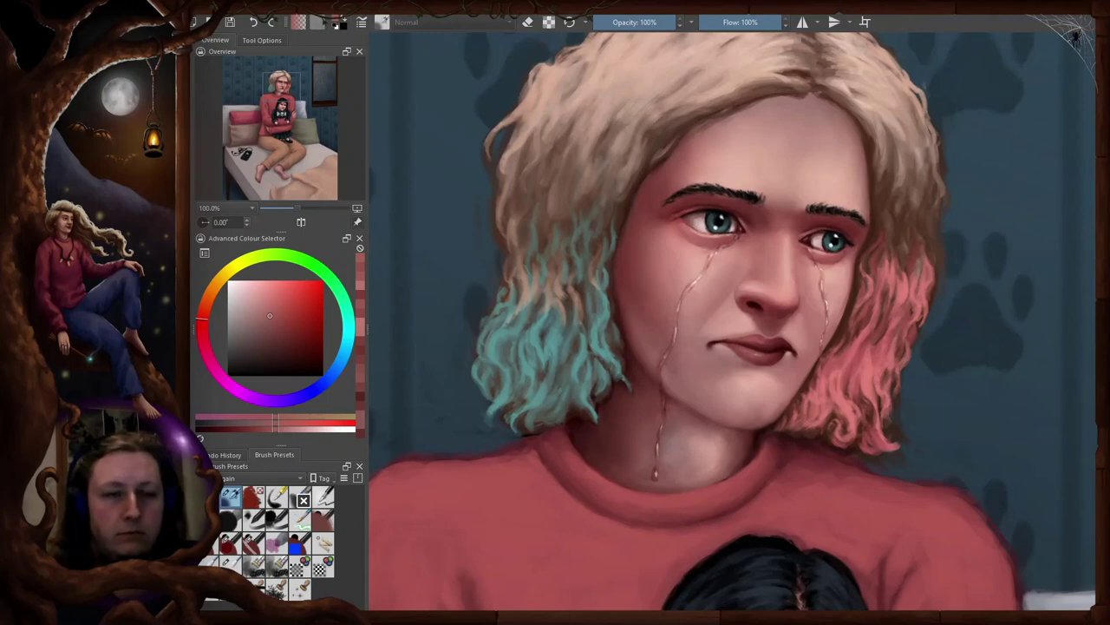
{"action": "key", "text": "m"}
{"action": "key", "text": "m"}
{"action": "key", "text": "m"}
{"action": "scroll", "coordinate": [733, 138], "scroll_direction": "up", "scroll_amount": 6}
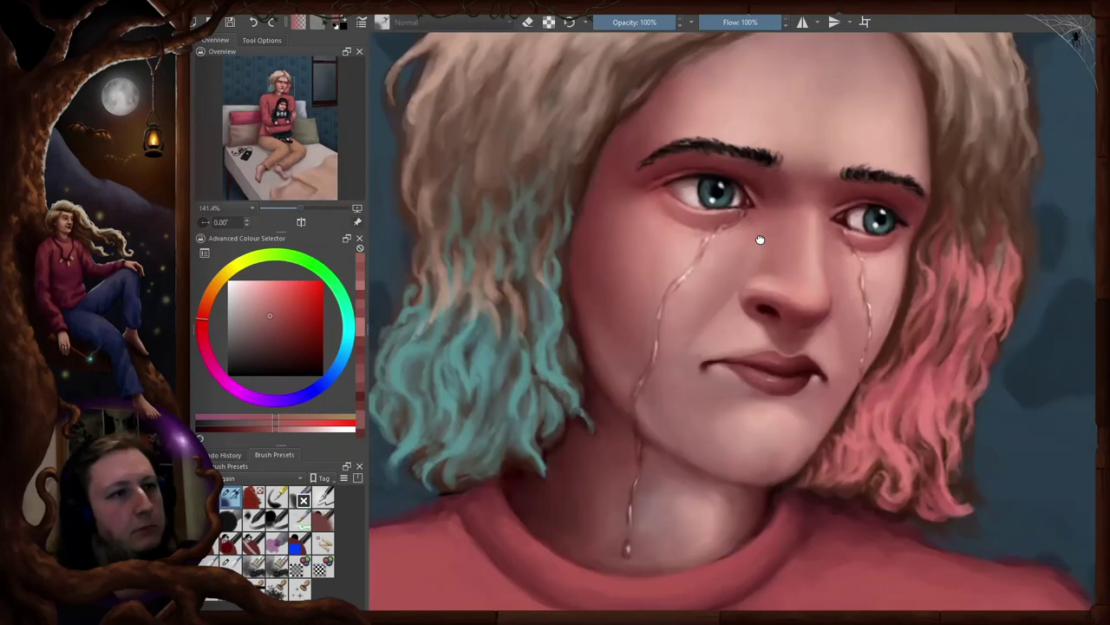
{"action": "scroll", "coordinate": [781, 368], "scroll_direction": "down", "scroll_amount": 1}
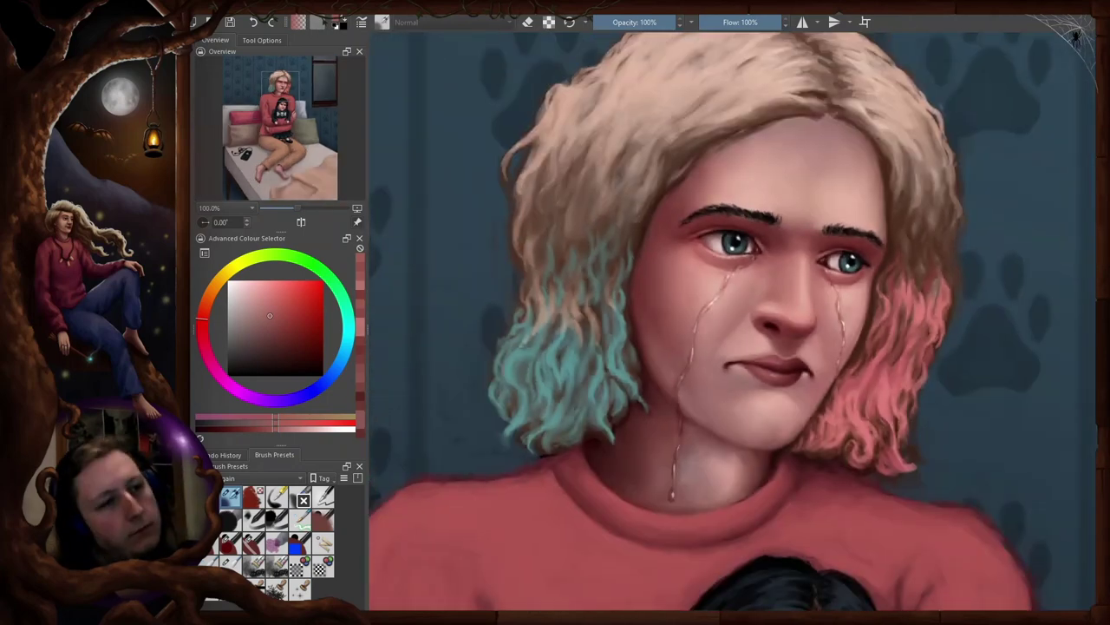
- Refine the outer edges of the eyebrows with sampled skin tones
{"action": "key", "text": "m"}
{"action": "left_click", "coordinate": [794, 201], "text": "ctrl"}
{"action": "key", "text": "m"}
{"action": "left_click", "coordinate": [682, 233], "text": "ctrl"}
{"action": "left_click", "coordinate": [682, 232], "text": "ctrl"}
{"action": "key", "text": "4"}
{"action": "key", "text": "5"}
{"action": "left_click", "coordinate": [677, 208], "text": "ctrl"}
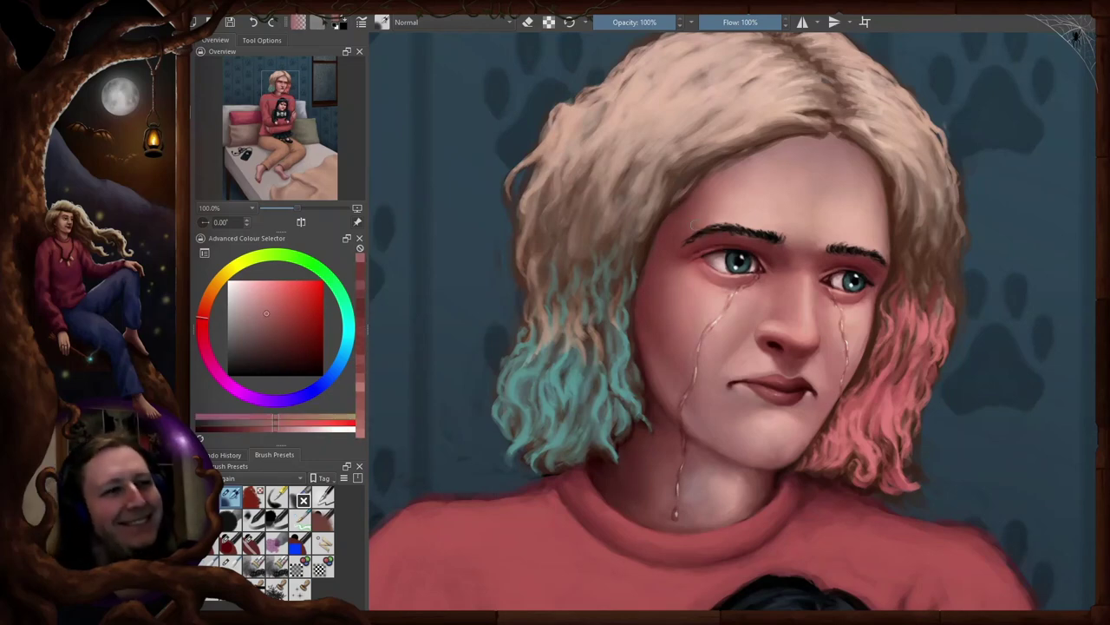
{"action": "key", "text": "m"}
{"action": "left_click", "coordinate": [850, 311], "text": "ctrl"}
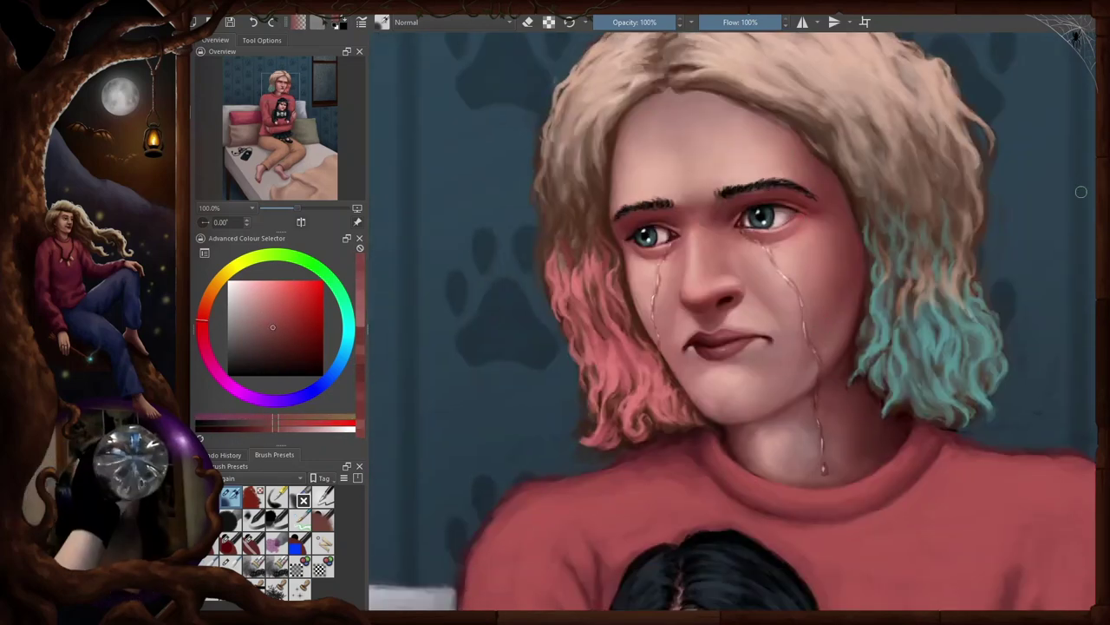
- Examine the eyebrows and the facial expression up close and at full-figure size, in normal and mirrored view
{"action": "key", "text": "m"}
{"action": "scroll", "coordinate": [911, 329], "scroll_direction": "down", "scroll_amount": 1}
{"action": "key", "text": "m"}
{"action": "key", "text": "m"}
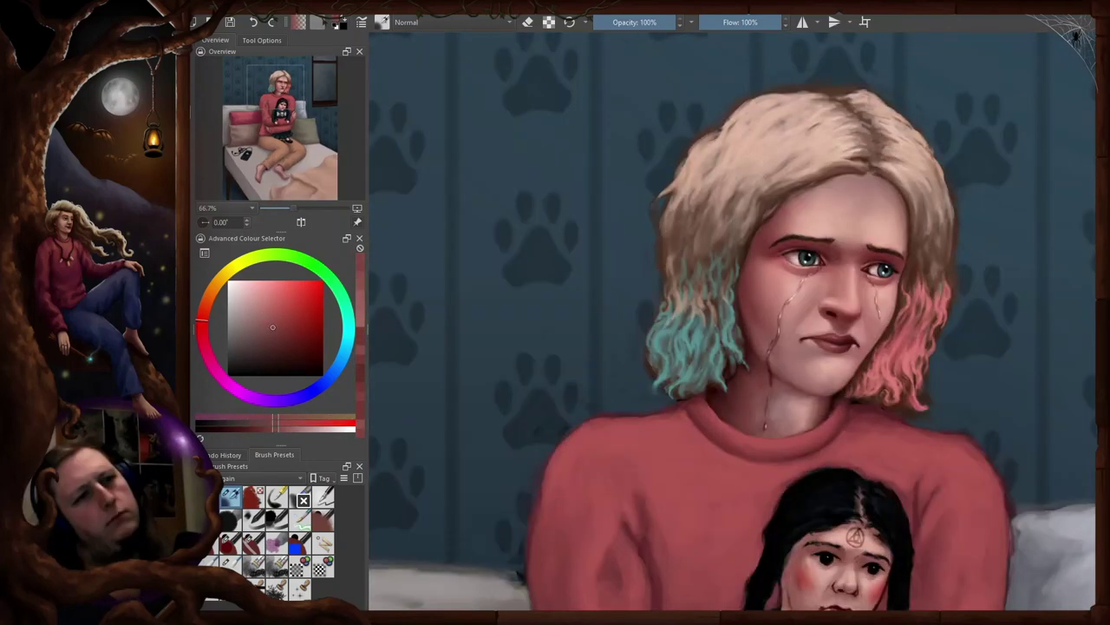
{"action": "scroll", "coordinate": [915, 208], "scroll_direction": "down", "scroll_amount": 3}
{"action": "scroll", "coordinate": [917, 223], "scroll_direction": "up", "scroll_amount": 1}
{"action": "scroll", "coordinate": [917, 223], "scroll_direction": "up", "scroll_amount": 5}
{"action": "key", "text": "m"}
{"action": "scroll", "coordinate": [793, 245], "scroll_direction": "down", "scroll_amount": 5}
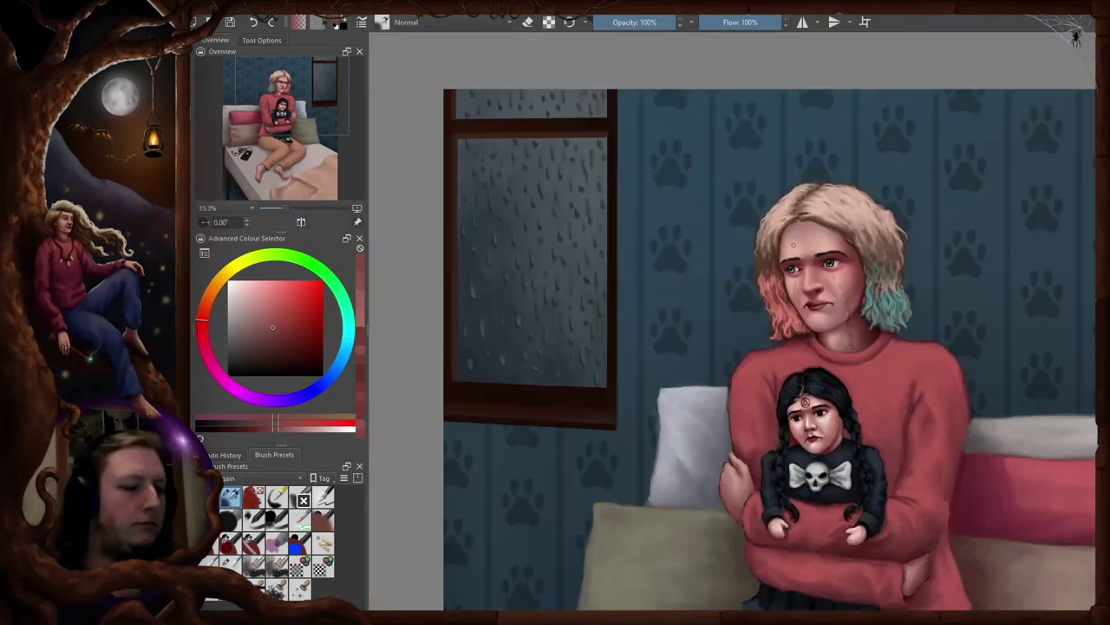
{"action": "key", "text": "m"}
{"action": "scroll", "coordinate": [828, 223], "scroll_direction": "up", "scroll_amount": 3}
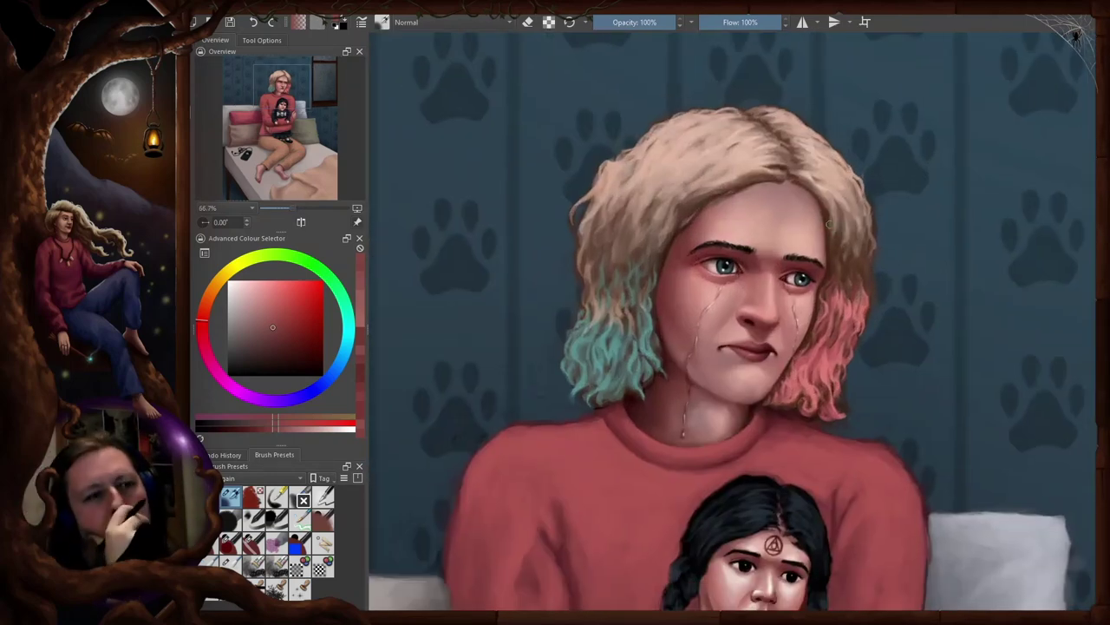
{"action": "left_click_drag", "start_coordinate": [781, 317], "coordinate": [810, 313]}
{"action": "key", "text": "m"}
{"action": "key", "text": "m"}
{"action": "key", "text": "m"}
{"action": "key", "text": "m"}
{"action": "scroll", "coordinate": [764, 313], "scroll_direction": "up", "scroll_amount": 1}
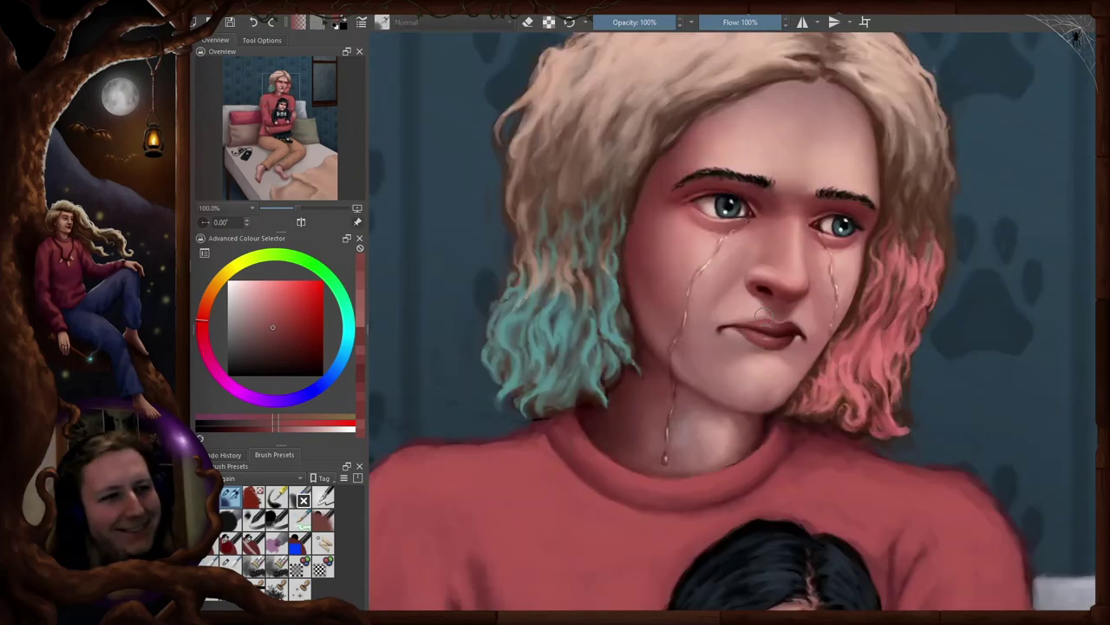
{"action": "key", "text": "m"}
{"action": "key", "text": "m"}
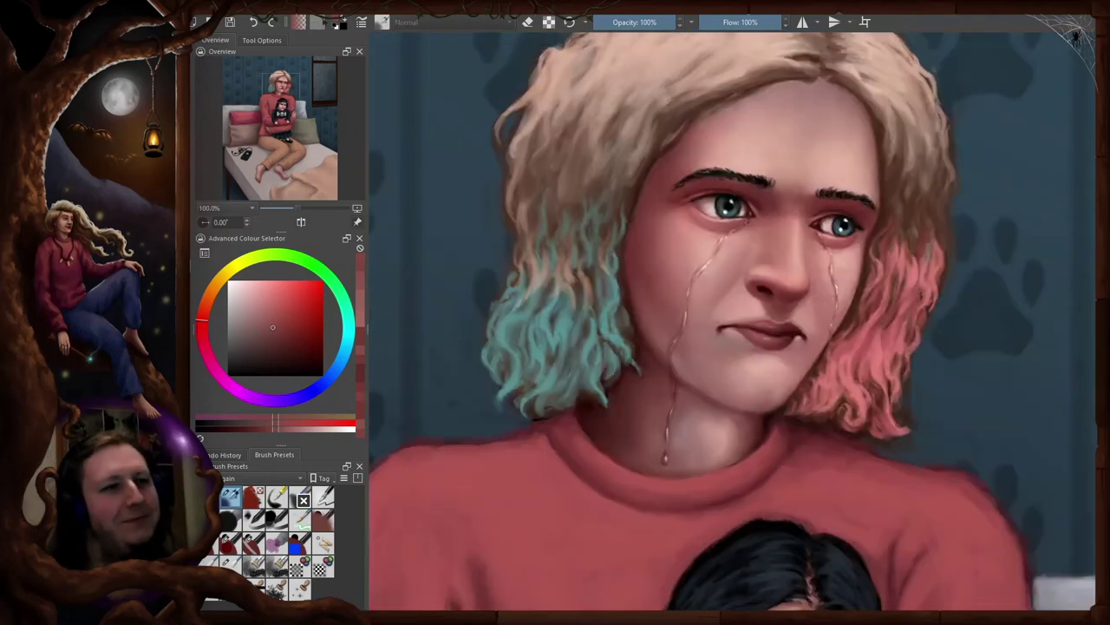
{"action": "key", "text": "m"}
{"action": "key", "text": "m"}
- Adjust the placement of the woman's far lower leg and foot and erase their rough edges
{"action": "left_click_drag", "start_coordinate": [781, 323], "coordinate": [780, 351]}
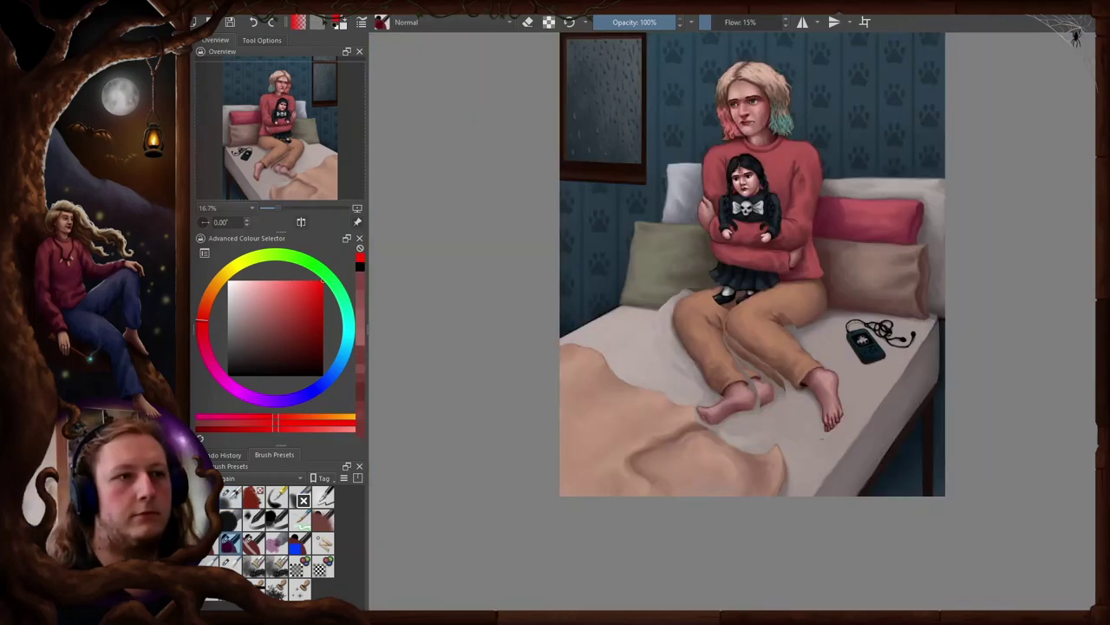
{"action": "key", "text": "m"}
{"action": "scroll", "coordinate": [737, 347], "scroll_direction": "up", "scroll_amount": 2}
{"action": "key", "text": "e"}
{"action": "key", "text": "m"}
{"action": "scroll", "coordinate": [708, 385], "scroll_direction": "down", "scroll_amount": 2}
{"action": "mouse_move", "coordinate": [709, 385]}
{"action": "left_mouse_down"}
{"action": "mouse_move", "coordinate": [731, 307]}
{"action": "mouse_move", "coordinate": [718, 319]}
{"action": "left_mouse_up"}
{"action": "key", "text": "t"}
{"action": "key", "text": "m"}
{"action": "key", "text": "m"}
{"action": "left_click_drag", "start_coordinate": [788, 288], "coordinate": [784, 290]}
{"action": "key", "text": "m"}
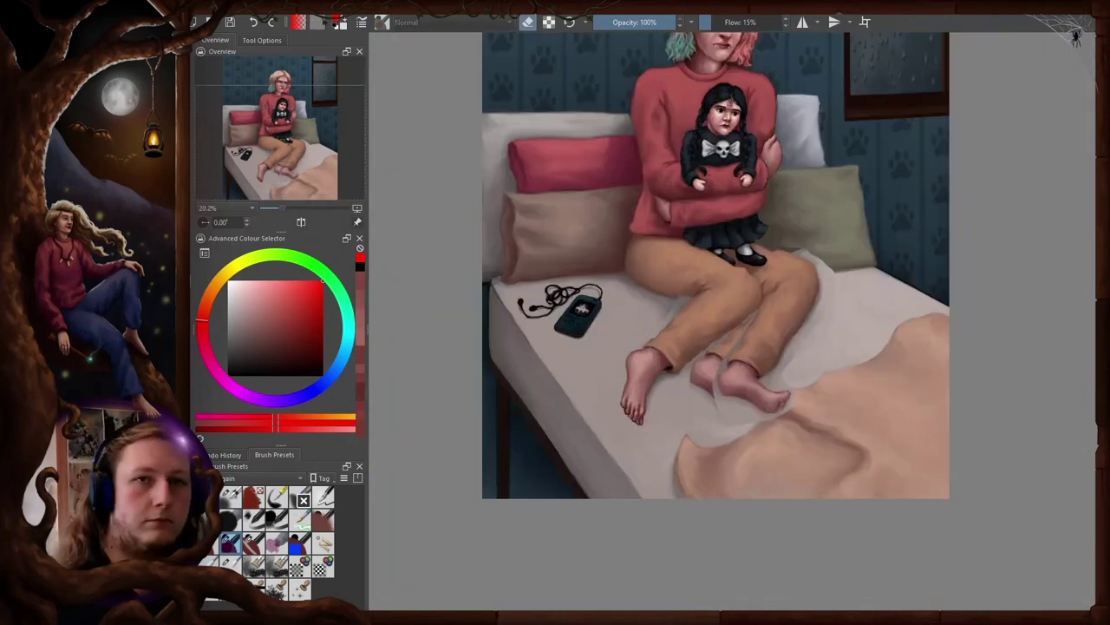
{"action": "left_click_drag", "start_coordinate": [727, 317], "coordinate": [701, 418]}
- Paint over the leftover heel beside the far foot with sampled bedsheet colour at 15% flow
{"action": "key", "text": "e"}
{"action": "left_click", "coordinate": [707, 425], "text": "ctrl"}
{"action": "scroll", "coordinate": [729, 312], "scroll_direction": "up", "scroll_amount": 3}
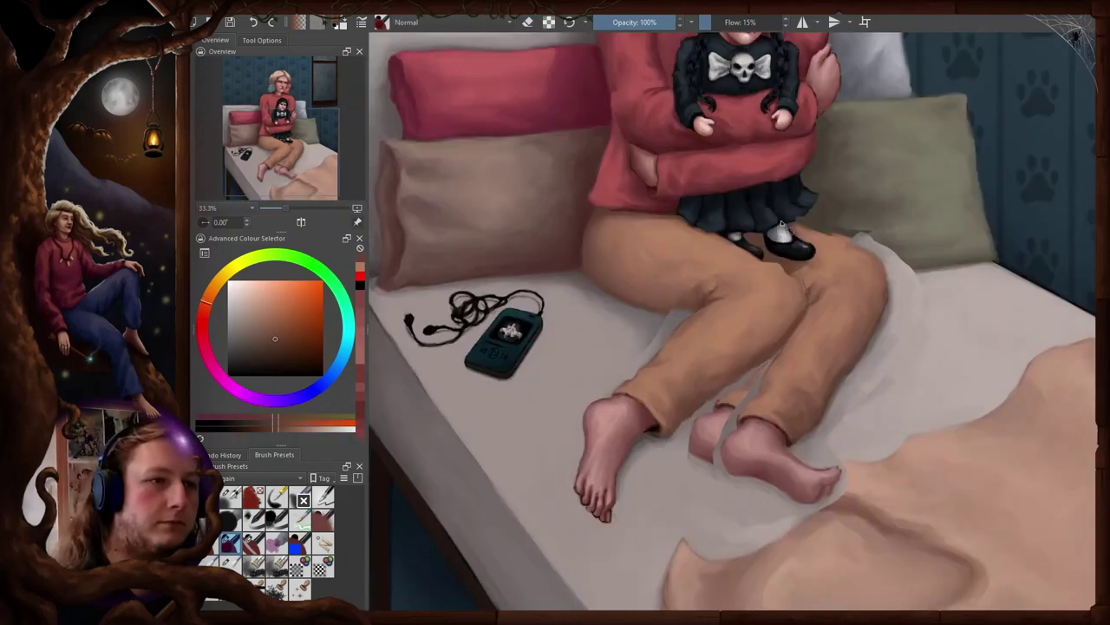
{"action": "key", "text": "m"}
{"action": "left_click", "coordinate": [701, 278], "text": "ctrl"}
{"action": "scroll", "coordinate": [764, 261], "scroll_direction": "down", "scroll_amount": 3}
{"action": "key", "text": "m"}
{"action": "key", "text": "e"}
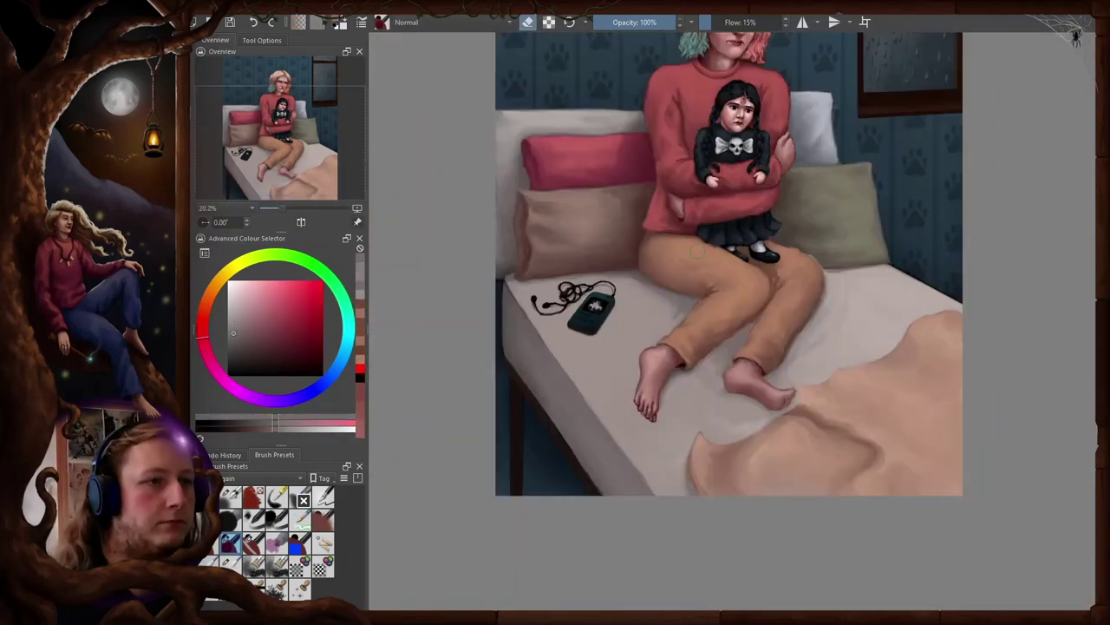
- Paint the trousers between the knees with sampled tan tones
{"action": "key", "text": "e"}
{"action": "key", "text": "4"}
{"action": "key", "text": "4"}
{"action": "key", "text": "4"}
{"action": "key", "text": "4"}
{"action": "key", "text": "4"}
{"action": "key", "text": "5"}
{"action": "key", "text": "m"}
{"action": "scroll", "coordinate": [763, 295], "scroll_direction": "up", "scroll_amount": 1}
{"action": "key", "text": "4"}
{"action": "key", "text": "4"}
{"action": "left_click", "coordinate": [763, 286], "text": "ctrl"}
{"action": "key", "text": "5"}
{"action": "key", "text": "m"}
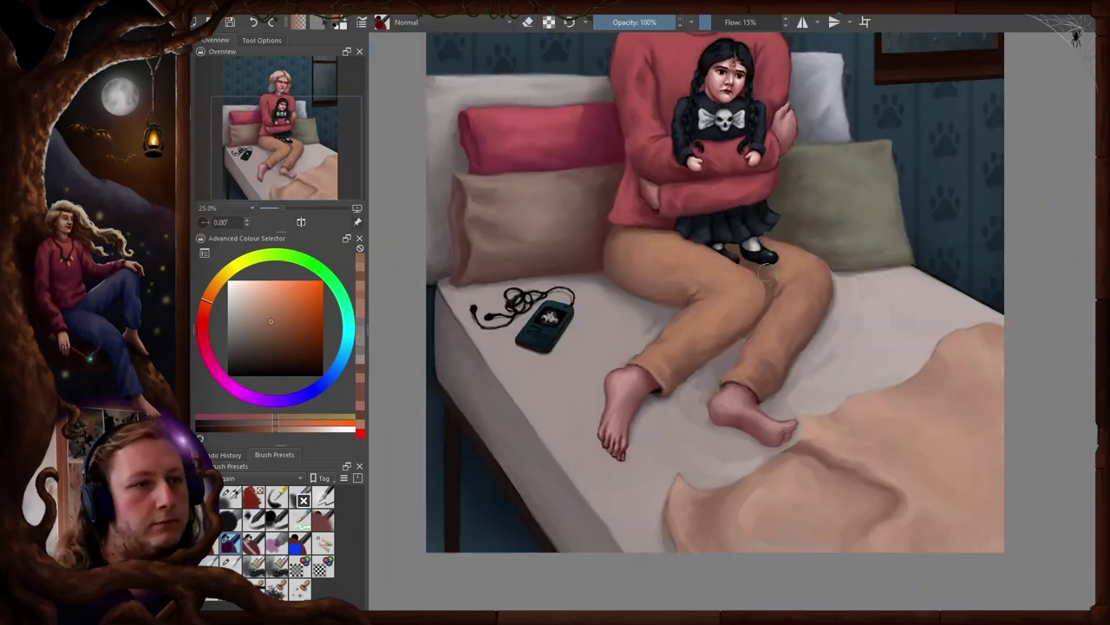
- Blend the overlap of the trouser legs with brownish tones, checking the pose in mirrored view
{"action": "key", "text": "m"}
{"action": "key", "text": "m"}
{"action": "key", "text": "m"}
{"action": "key", "text": "m"}
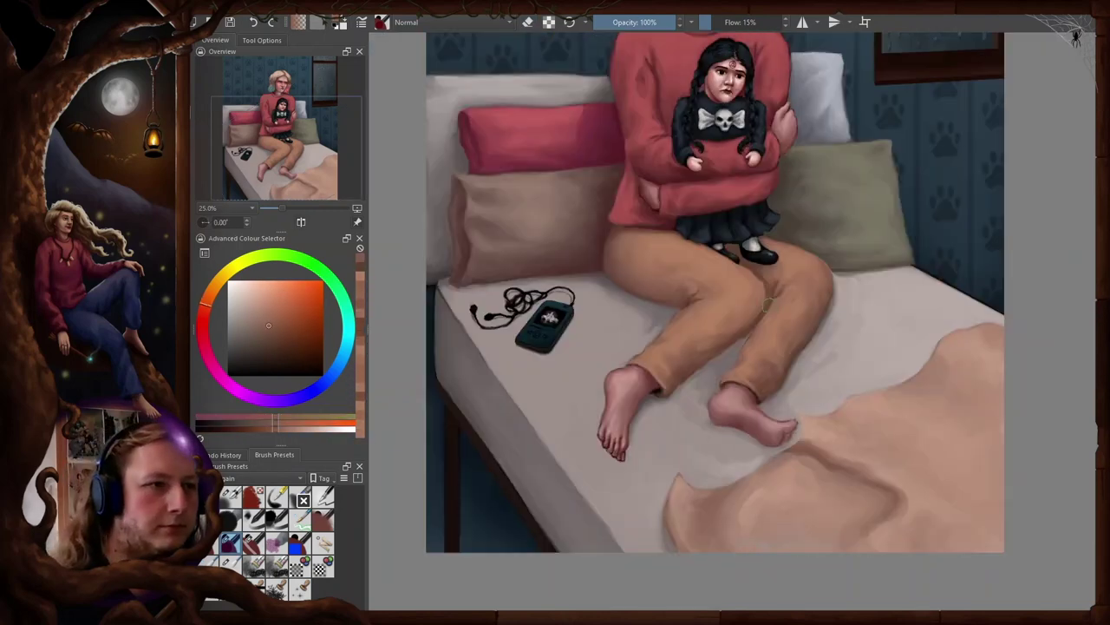
{"action": "scroll", "coordinate": [767, 274], "scroll_direction": "down", "scroll_amount": 1}
{"action": "key", "text": "m"}
{"action": "key", "text": "m"}
{"action": "scroll", "coordinate": [832, 261], "scroll_direction": "up", "scroll_amount": 1}
{"action": "key", "text": "2"}
{"action": "key", "text": "m"}
{"action": "key", "text": "m"}
{"action": "scroll", "coordinate": [763, 434], "scroll_direction": "up", "scroll_amount": 1}
{"action": "key", "text": "m"}
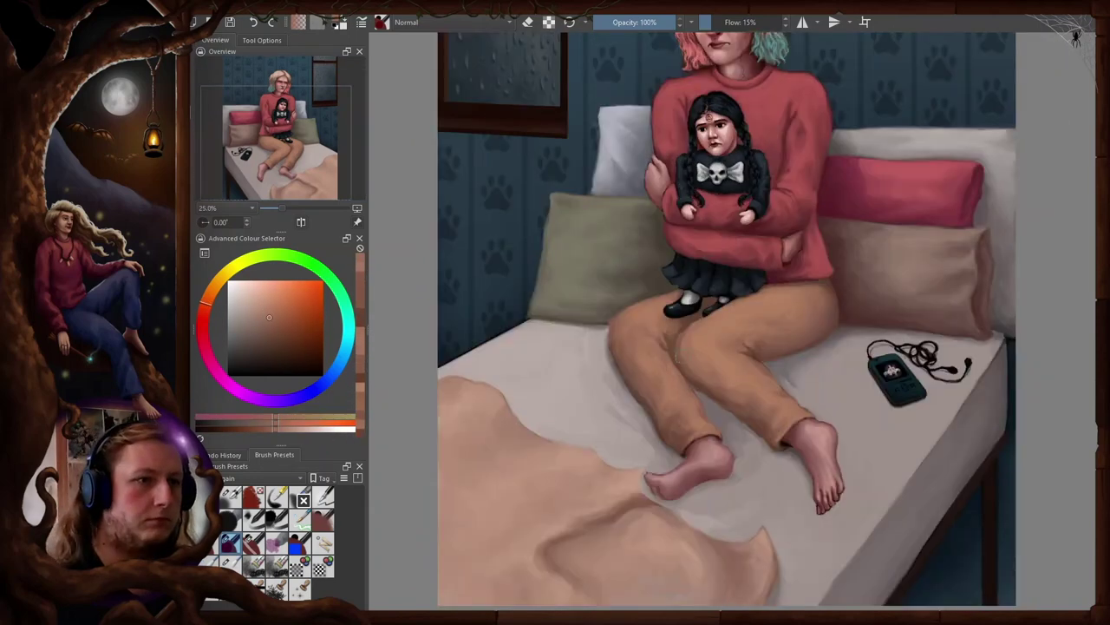
- Select the far lower leg with its foot and transform it upward with a slight rotation
{"action": "key", "text": "m"}
{"action": "left_click_drag", "start_coordinate": [772, 369], "coordinate": [747, 412]}
{"action": "left_click_drag", "start_coordinate": [743, 401], "coordinate": [729, 444]}
{"action": "key", "text": "Return"}
{"action": "key", "text": "m"}
{"action": "key", "text": "m"}
{"action": "key", "text": "ctrl+t"}
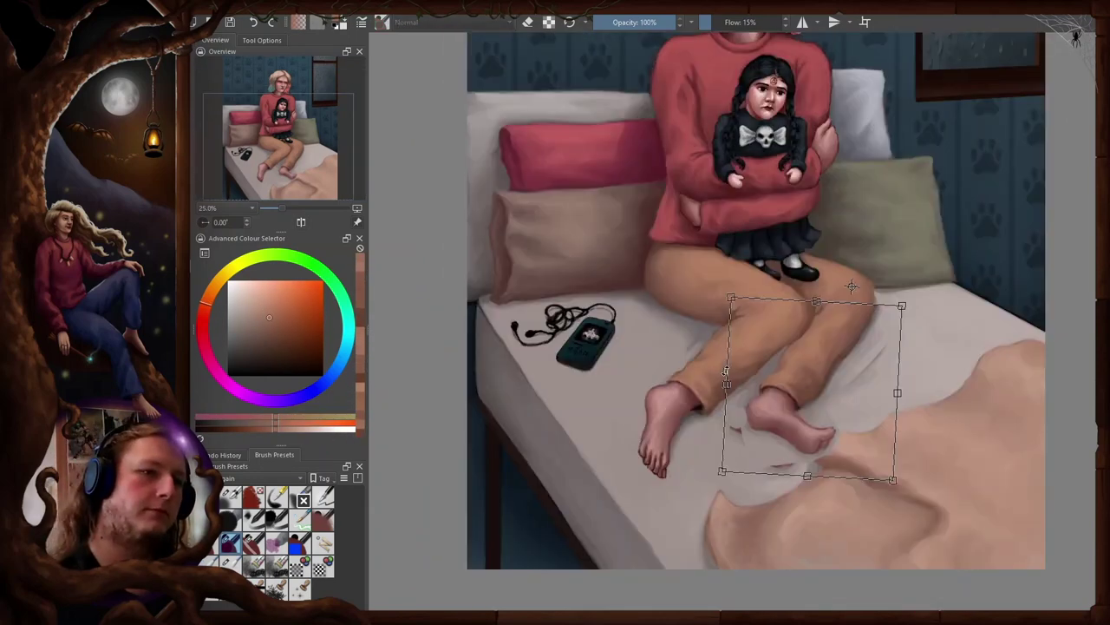
{"action": "key", "text": "b"}
{"action": "left_click_drag", "start_coordinate": [754, 395], "coordinate": [748, 359]}
- Cover the leftover marks around the moved foot with sampled bedsheet colour
{"action": "key", "text": "m"}
{"action": "key", "text": "m"}
{"action": "left_click", "coordinate": [871, 296], "text": "ctrl"}
{"action": "scroll", "coordinate": [876, 290], "scroll_direction": "down", "scroll_amount": 1}
{"action": "key", "text": "m"}
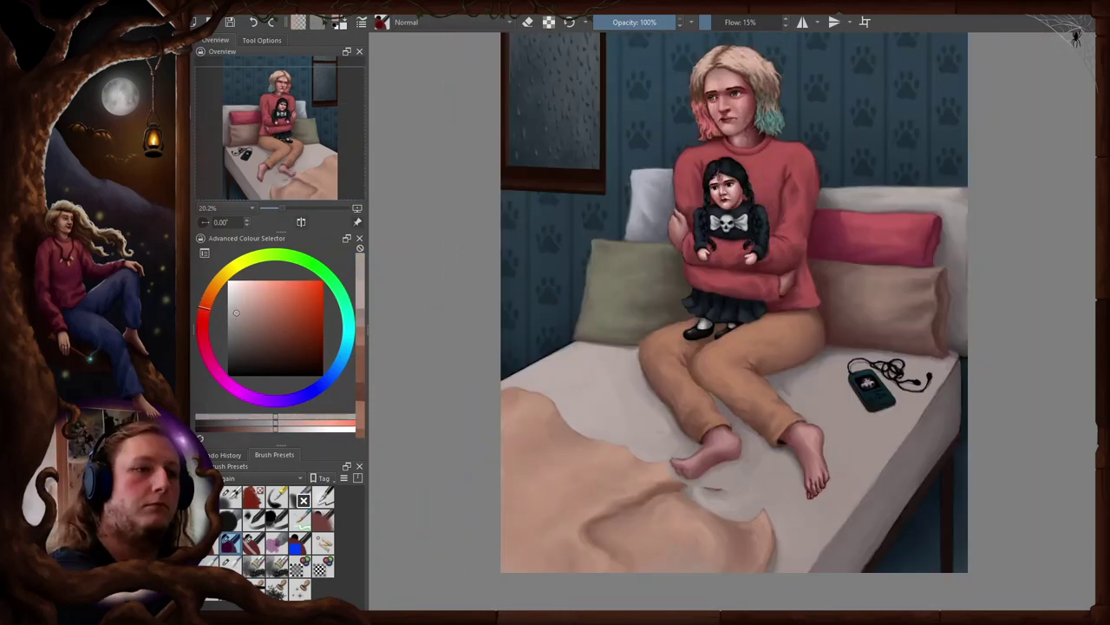
- Transform the far lower leg again to refine its placement
{"action": "key", "text": "m"}
{"action": "key", "text": "ctrl+t"}
{"action": "mouse_move", "coordinate": [876, 365]}
{"action": "left_mouse_down"}
{"action": "mouse_move", "coordinate": [823, 321]}
{"action": "mouse_move", "coordinate": [803, 359]}
{"action": "mouse_move", "coordinate": [793, 275]}
{"action": "left_mouse_up"}
{"action": "key", "text": "Return"}
- Touch up the moved leg with sampled colours and erase its stray edges
{"action": "key", "text": "m"}
{"action": "key", "text": "m"}
{"action": "key", "text": "m"}
{"action": "left_click", "coordinate": [722, 258], "text": "ctrl"}
{"action": "left_click", "coordinate": [686, 399], "text": "ctrl"}
{"action": "key", "text": "m"}
{"action": "key", "text": "e"}
{"action": "mouse_move", "coordinate": [754, 347]}
{"action": "left_mouse_down"}
{"action": "mouse_move", "coordinate": [777, 484]}
{"action": "mouse_move", "coordinate": [737, 512]}
{"action": "left_mouse_up"}
{"action": "left_click_drag", "start_coordinate": [891, 481], "coordinate": [878, 299]}
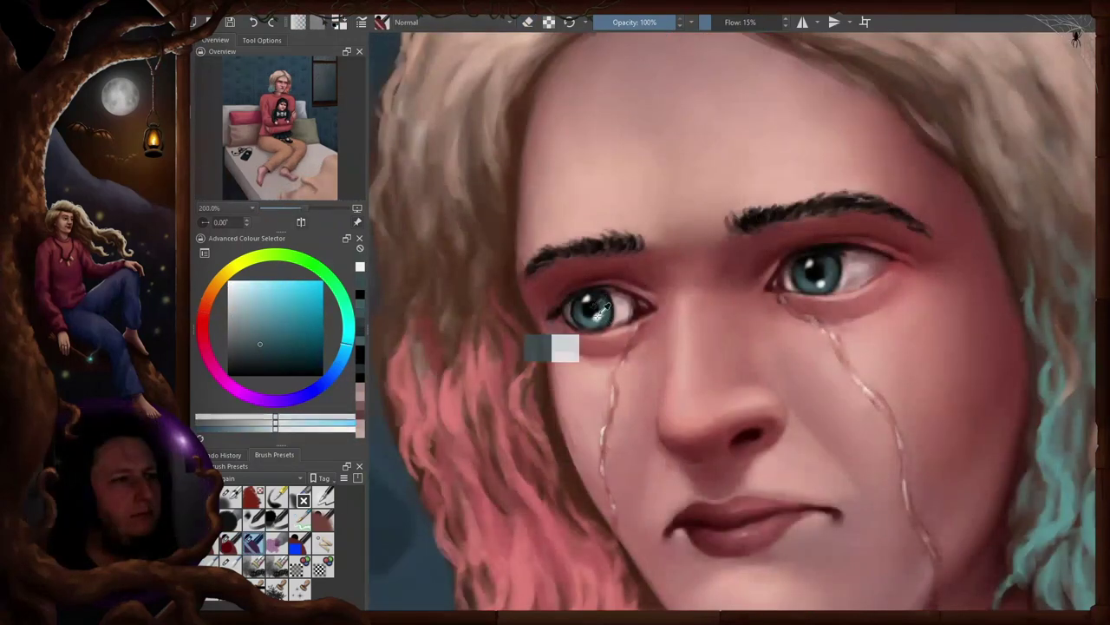
- Repaint the pupils and bright catchlights of both eyes with sampled teal, white and black at 15% flow
{"action": "left_click", "coordinate": [597, 312], "text": "ctrl"}
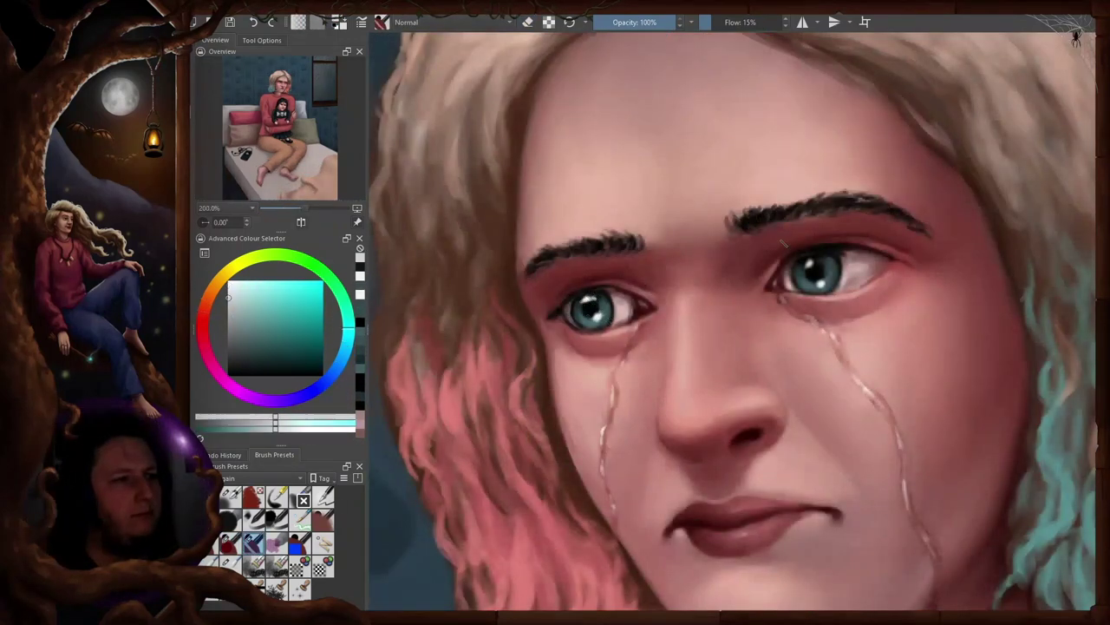
{"action": "left_click", "coordinate": [812, 274], "text": "ctrl"}
{"action": "left_click_drag", "start_coordinate": [821, 283], "coordinate": [817, 286]}
{"action": "left_click", "coordinate": [813, 276], "text": "ctrl"}
{"action": "left_click", "coordinate": [814, 272], "text": "ctrl"}
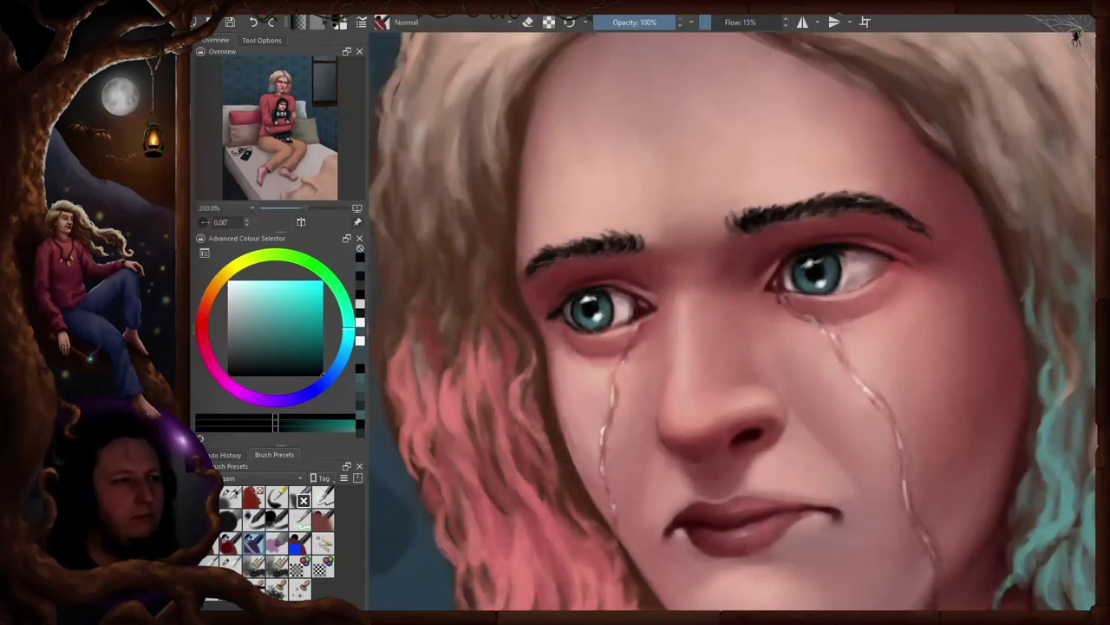
{"action": "left_click", "coordinate": [814, 273], "text": "ctrl"}
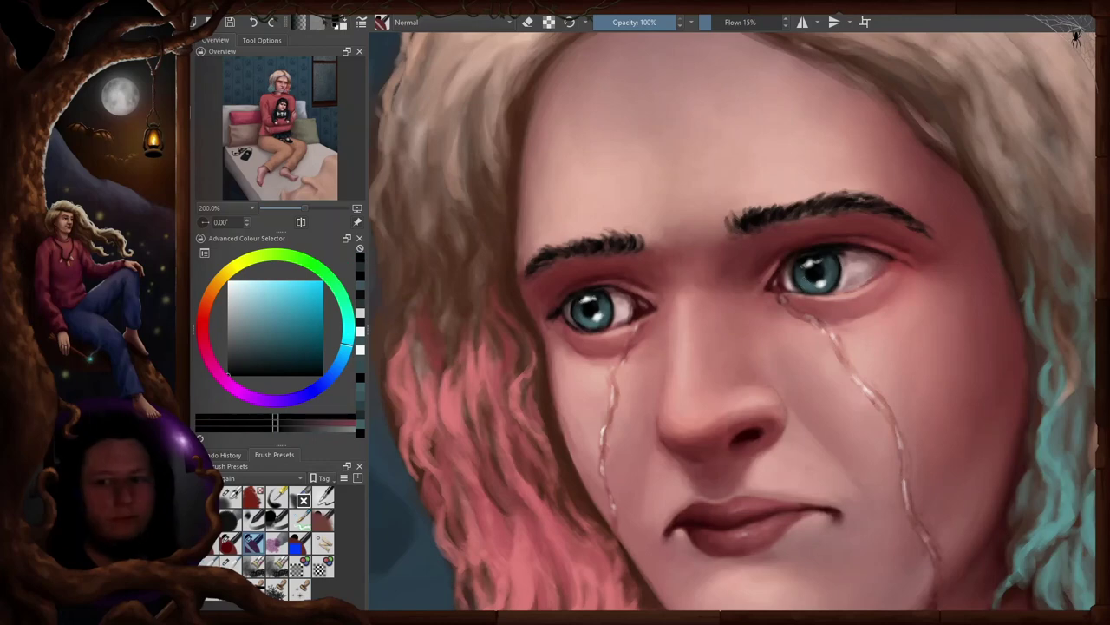
- Refine the irises and whites of both eyes with colours sampled from the eyes and surrounding skin at 15% flow
{"action": "left_click", "coordinate": [837, 256], "text": "ctrl"}
{"action": "left_click", "coordinate": [592, 309], "text": "ctrl"}
{"action": "right_click", "coordinate": [591, 309]}
{"action": "right_click", "coordinate": [590, 310]}
{"action": "left_click", "coordinate": [807, 258], "text": "ctrl"}
{"action": "scroll", "coordinate": [651, 145], "scroll_direction": "down", "scroll_amount": 2}
{"action": "key", "text": "m"}
{"action": "key", "text": "m"}
{"action": "scroll", "coordinate": [564, 228], "scroll_direction": "up", "scroll_amount": 2}
{"action": "left_click", "coordinate": [568, 234], "text": "ctrl"}
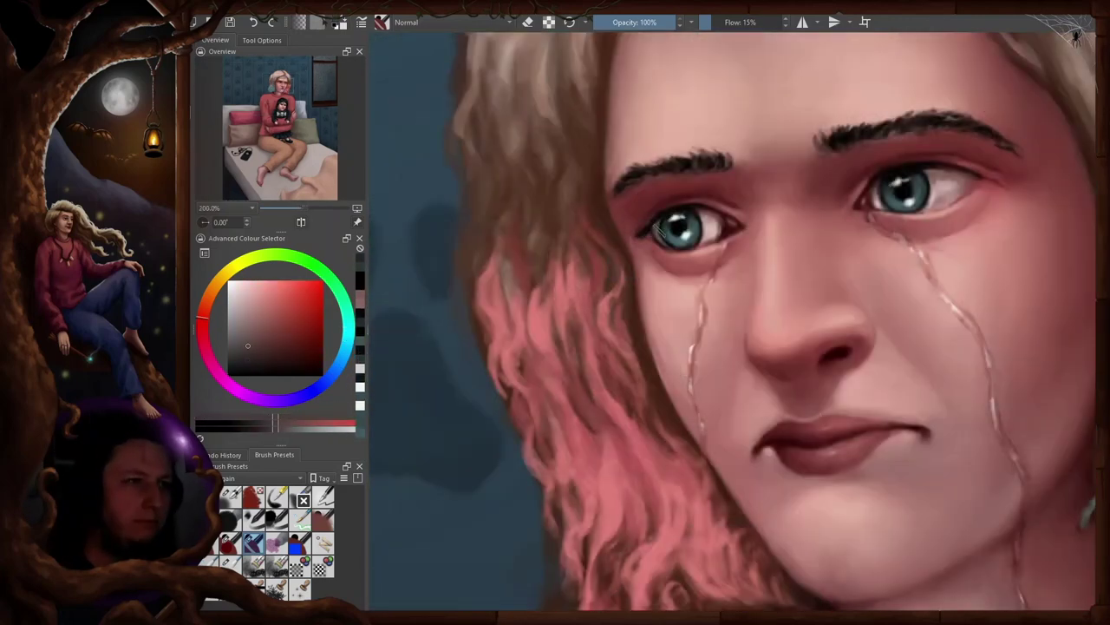
- Retouch the eyelids and skin around both eyes with sampled skin and shadow tones
{"action": "scroll", "coordinate": [676, 266], "scroll_direction": "down", "scroll_amount": 1}
{"action": "left_click", "coordinate": [677, 265], "text": "ctrl"}
{"action": "key", "text": "m"}
{"action": "left_click", "coordinate": [862, 270], "text": "ctrl"}
{"action": "left_click", "coordinate": [812, 236], "text": "ctrl"}
{"action": "left_click", "coordinate": [820, 243], "text": "ctrl"}
{"action": "left_click", "coordinate": [662, 216], "text": "ctrl"}
{"action": "left_click", "coordinate": [803, 225], "text": "ctrl"}
{"action": "left_click", "coordinate": [793, 245], "text": "ctrl"}
{"action": "key", "text": "4"}
{"action": "left_click", "coordinate": [815, 248], "text": "ctrl"}
{"action": "left_click", "coordinate": [843, 276], "text": "ctrl"}
{"action": "key", "text": "4"}
{"action": "key", "text": "4"}
{"action": "key", "text": "slash"}
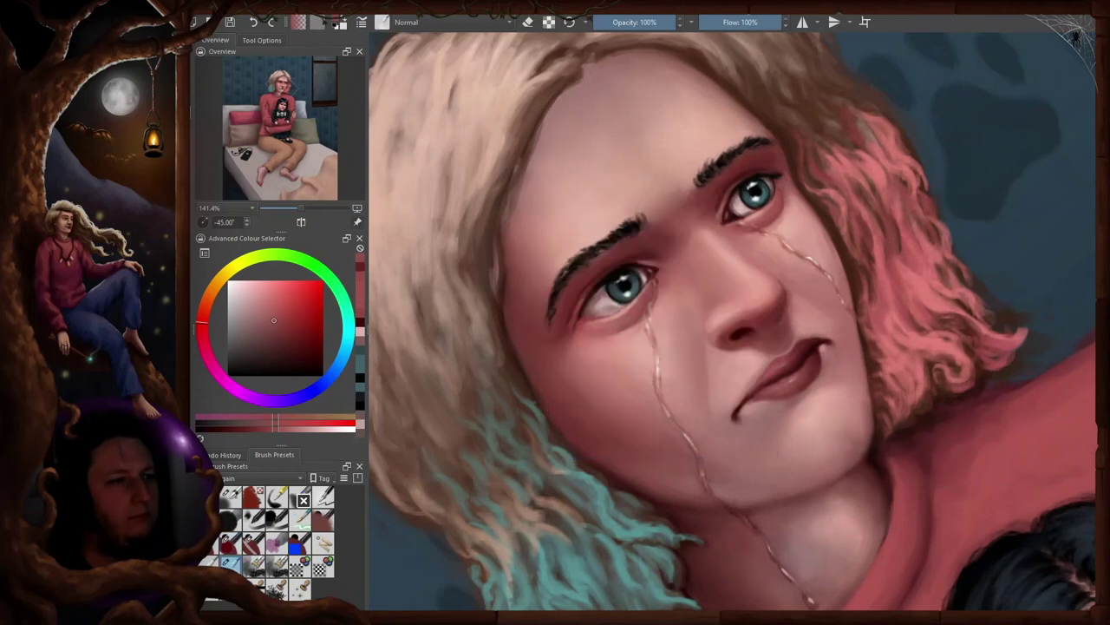
- Refine the lid crease and under-eye shading of the eye on the teal-hair side with sampled reddish skin tones
{"action": "key", "text": "6"}
{"action": "key", "text": "6"}
{"action": "left_click", "coordinate": [815, 232], "text": "ctrl"}
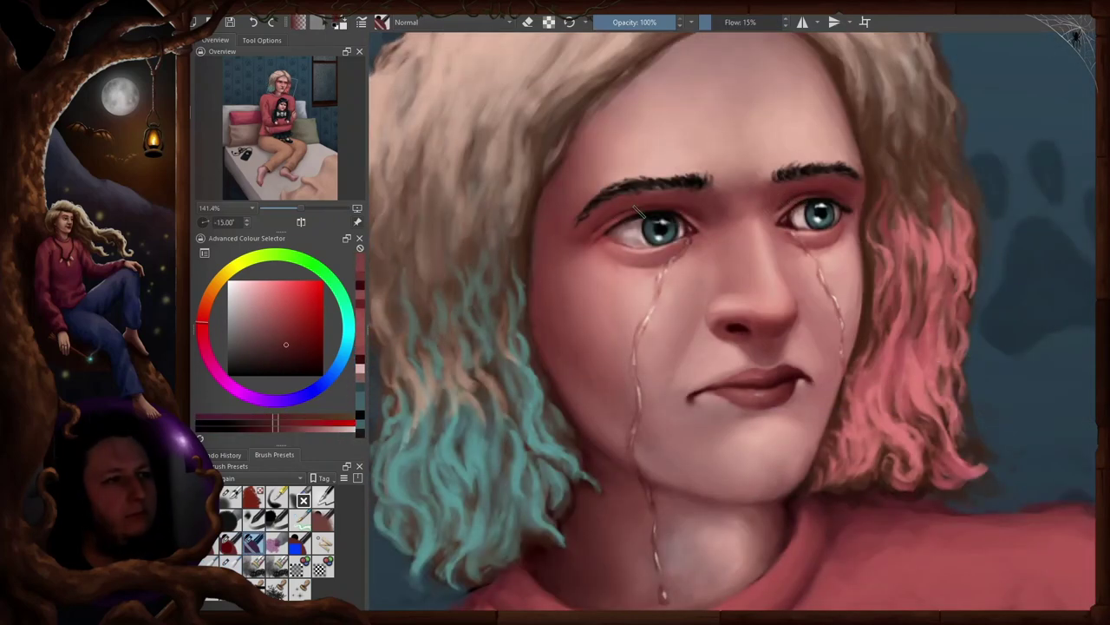
{"action": "left_click", "coordinate": [646, 236], "text": "ctrl"}
{"action": "key", "text": "5"}
{"action": "key", "text": "m"}
{"action": "left_click", "coordinate": [643, 264], "text": "ctrl"}
{"action": "left_click", "coordinate": [635, 261], "text": "ctrl"}
{"action": "key", "text": "slash"}
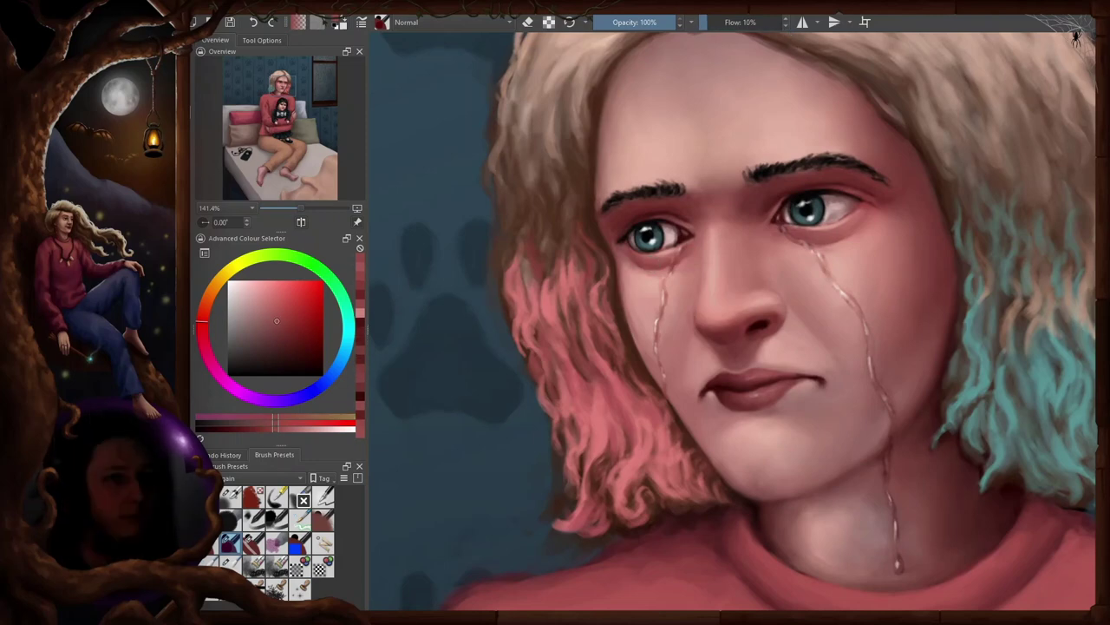
- Soften the face shading with sampled skin tones and touch up the eye on the teal-hair side at 5% flow
{"action": "left_click_drag", "start_coordinate": [756, 184], "coordinate": [767, 256]}
{"action": "left_click", "coordinate": [767, 259], "text": "ctrl"}
{"action": "right_click", "coordinate": [718, 292]}
{"action": "left_click", "coordinate": [646, 363]}
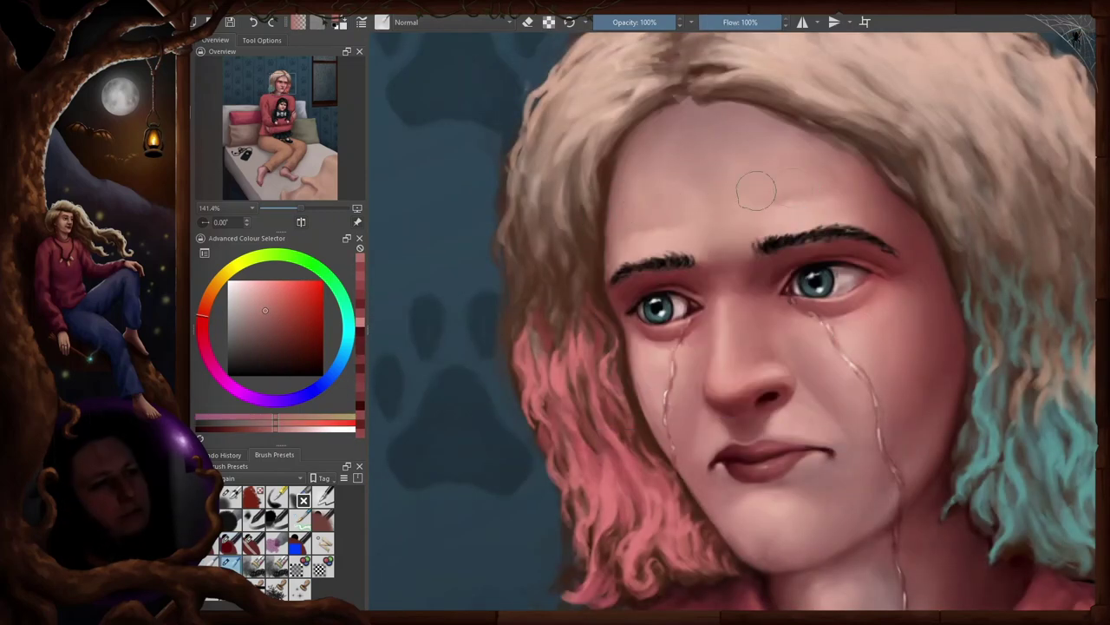
{"action": "key", "text": "e"}
{"action": "key", "text": "m"}
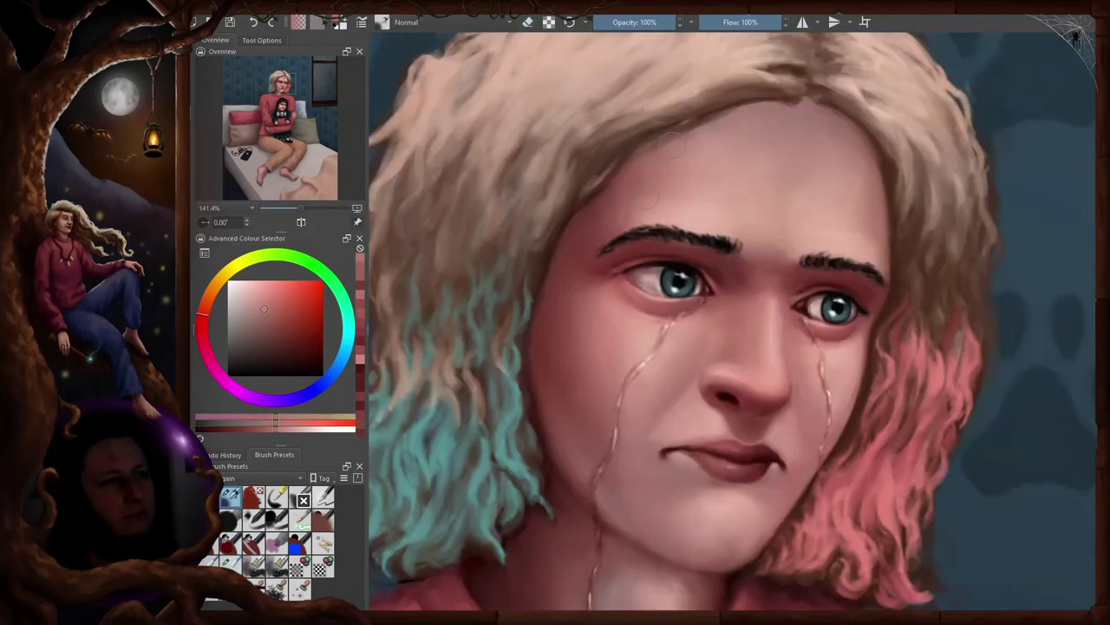
{"action": "scroll", "coordinate": [733, 320], "scroll_direction": "up", "scroll_amount": 1}
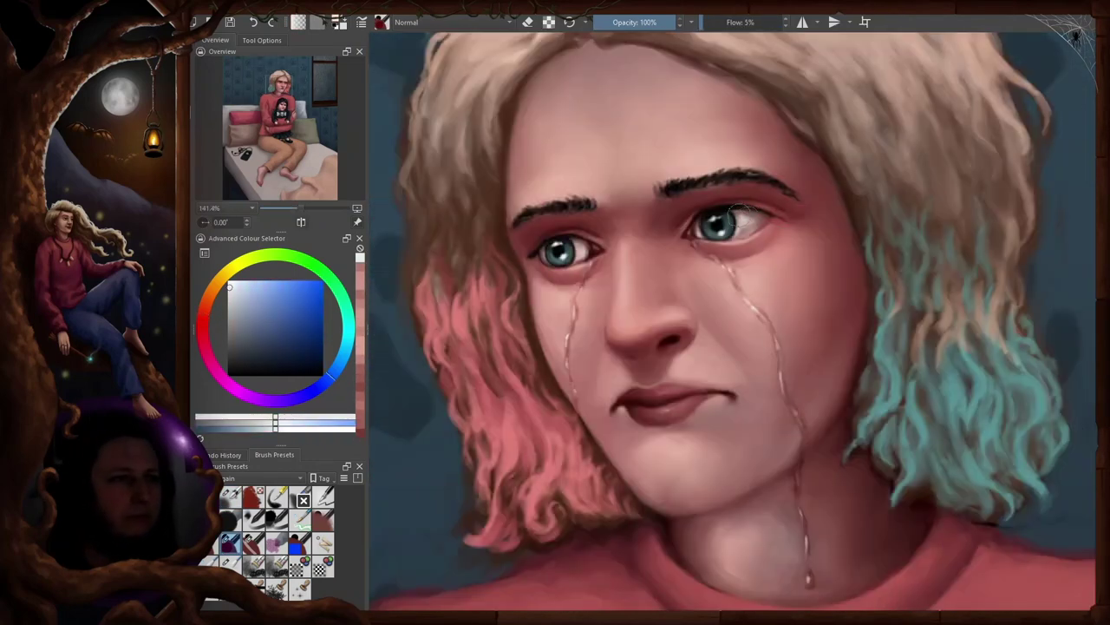
{"action": "left_click", "coordinate": [719, 252], "text": "ctrl"}
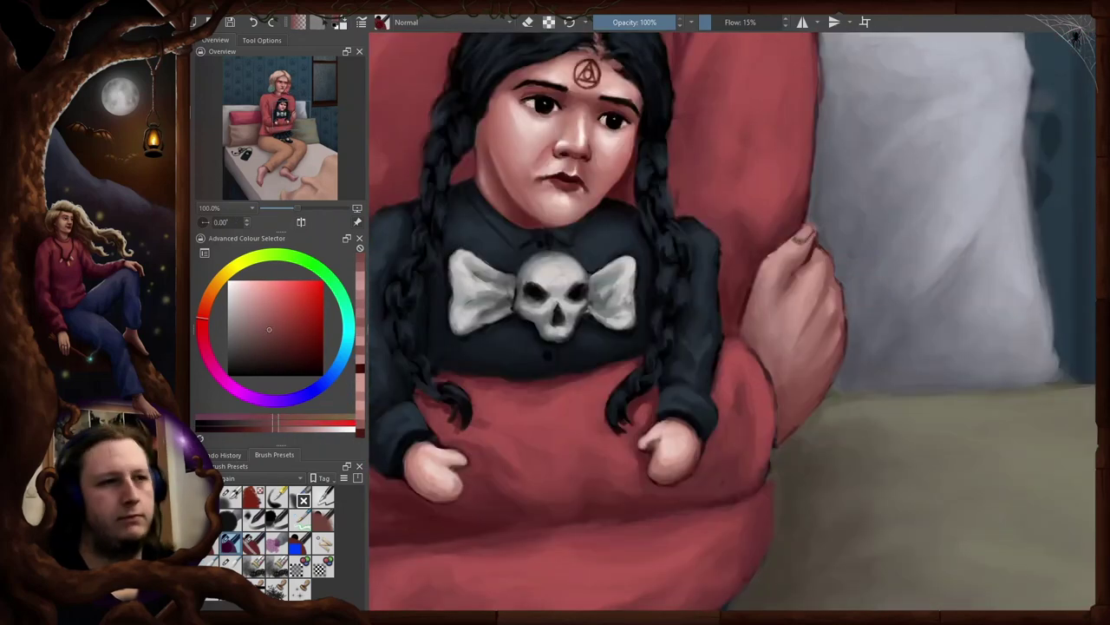
- Retouch the woman's hand gripping her upper arm with sampled skin and surrounding colours at 15% flow
{"action": "left_click", "coordinate": [861, 226], "text": "ctrl"}
{"action": "right_click", "coordinate": [788, 248]}
{"action": "left_click", "coordinate": [807, 241], "text": "ctrl"}
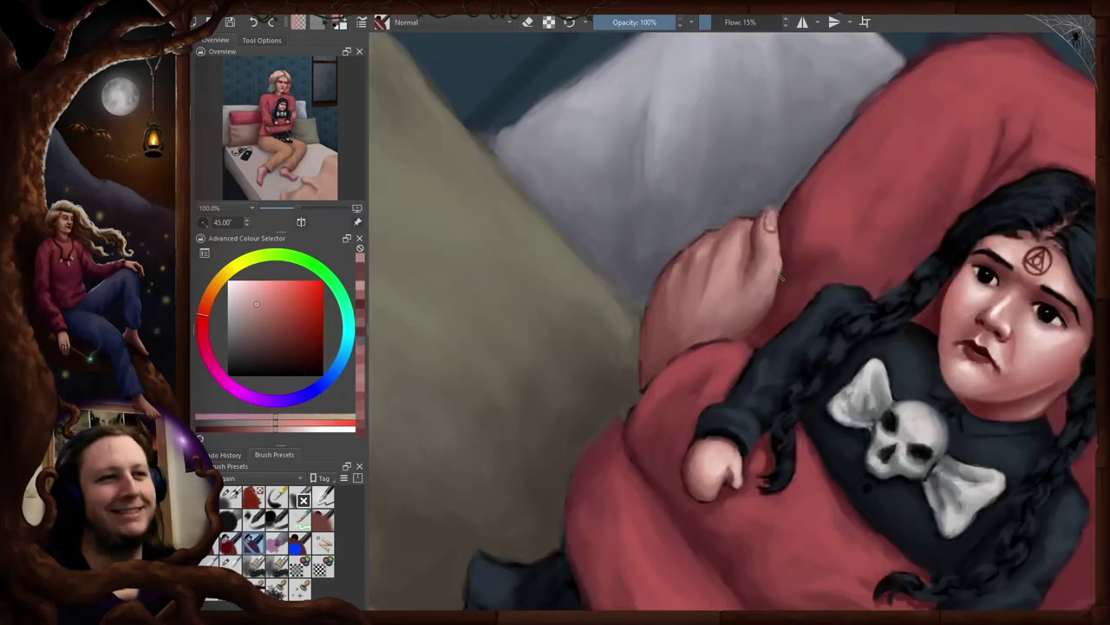
{"action": "left_click", "coordinate": [670, 345], "text": "ctrl"}
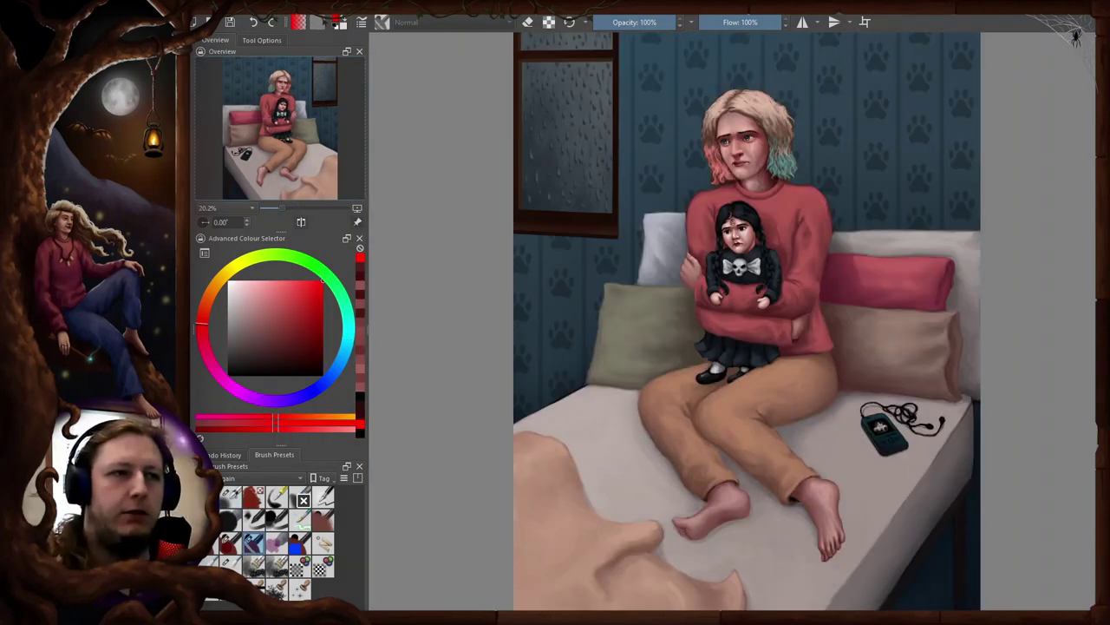
- Circle the woman's eye on the teal-hair side in bright red as a correction mark
{"action": "key", "text": "m"}
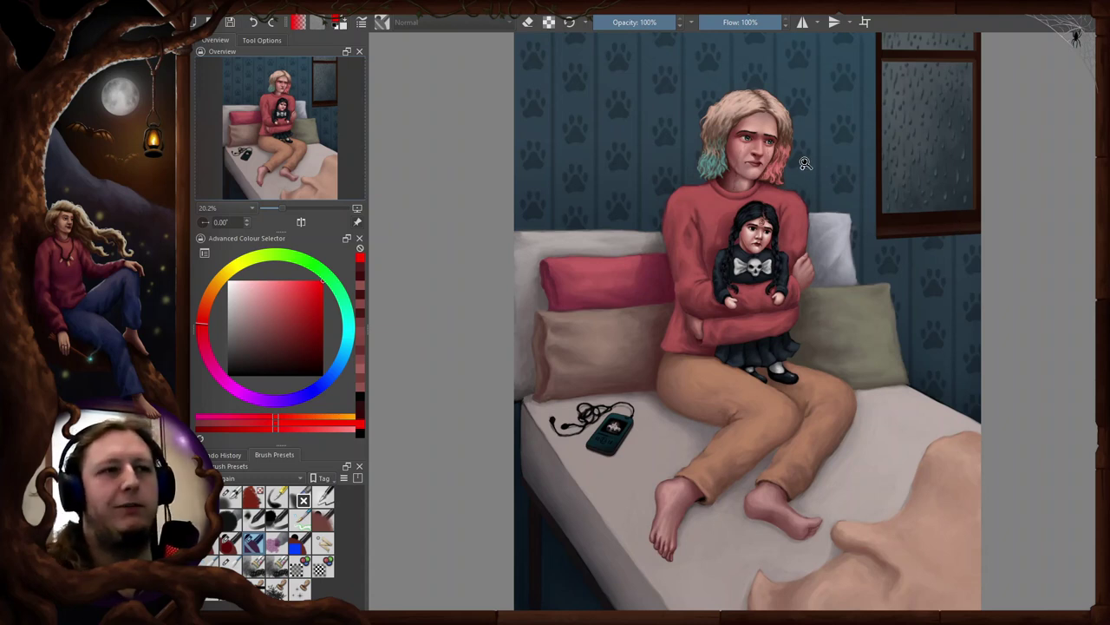
{"action": "scroll", "coordinate": [789, 152], "scroll_direction": "up", "scroll_amount": 2}
{"action": "scroll", "coordinate": [780, 179], "scroll_direction": "down", "scroll_amount": 1}
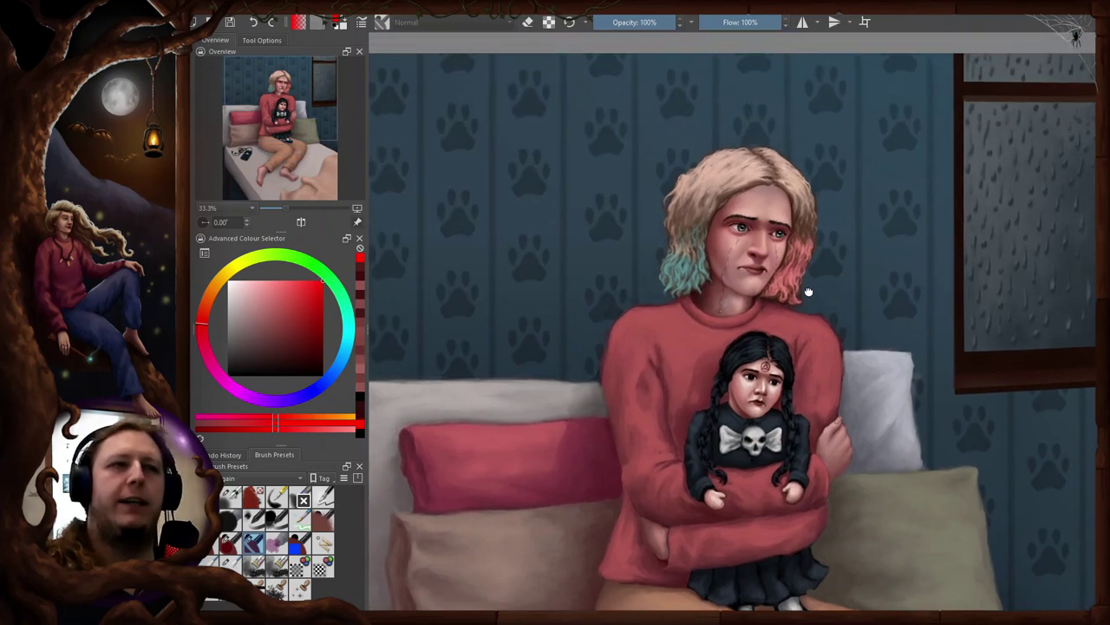
{"action": "scroll", "coordinate": [810, 286], "scroll_direction": "down", "scroll_amount": 1}
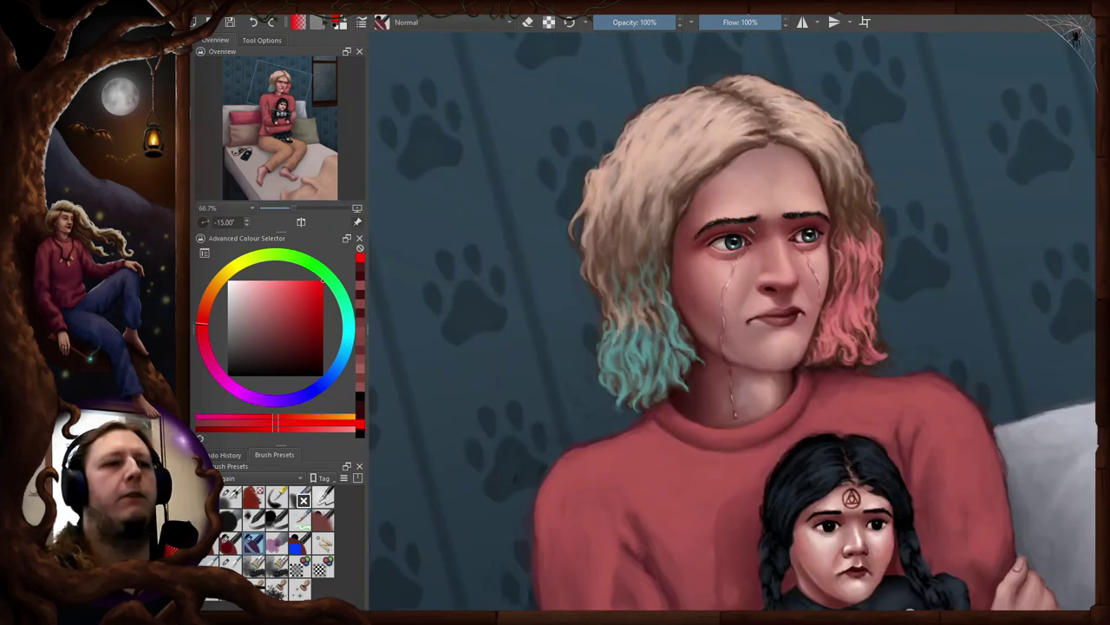
{"action": "mouse_move", "coordinate": [742, 225]}
{"action": "left_mouse_down"}
{"action": "mouse_move", "coordinate": [731, 228]}
{"action": "mouse_move", "coordinate": [740, 244]}
{"action": "mouse_move", "coordinate": [739, 233]}
{"action": "left_mouse_up"}
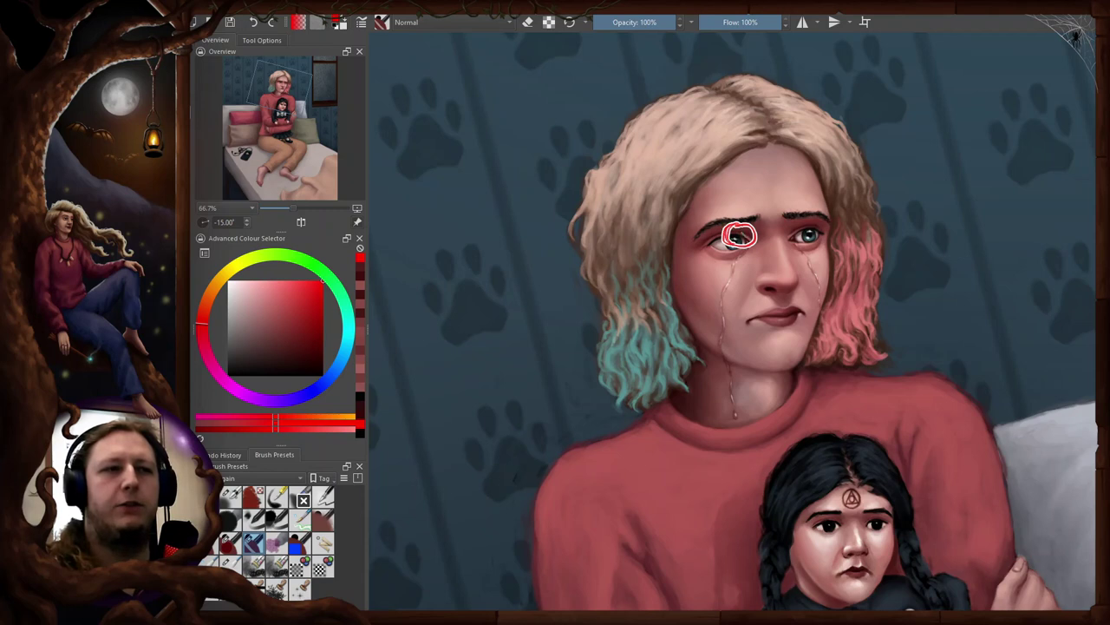
{"action": "key", "text": "5"}
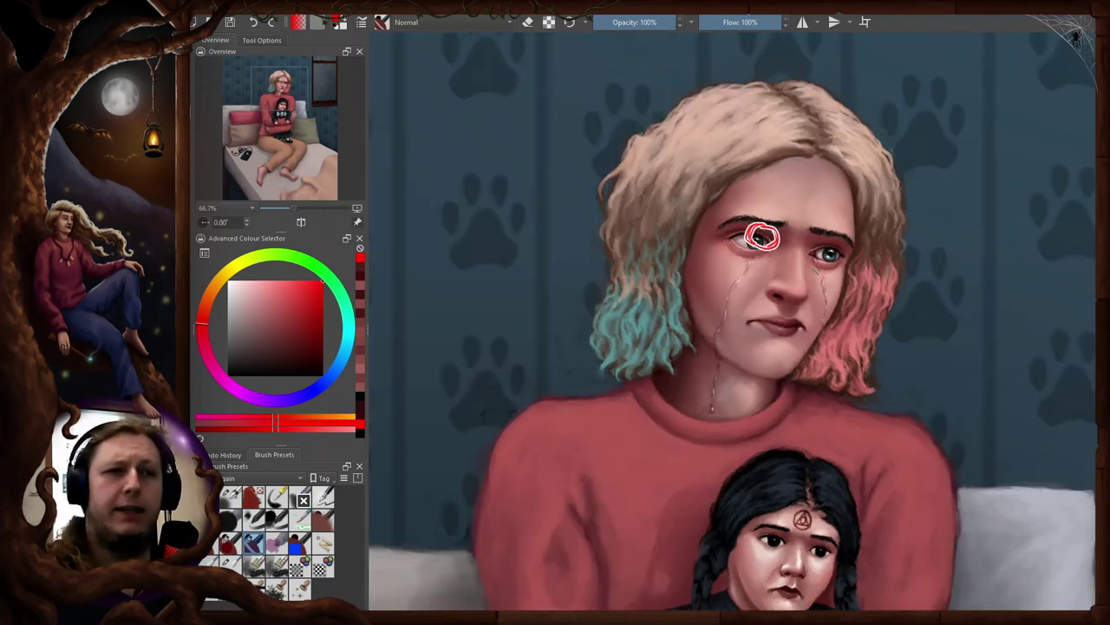
- Outline the whole eye region in red and add double-headed arrows above both eyebrows
{"action": "mouse_move", "coordinate": [734, 205]}
{"action": "left_mouse_down"}
{"action": "mouse_move", "coordinate": [713, 222]}
{"action": "mouse_move", "coordinate": [864, 236]}
{"action": "mouse_move", "coordinate": [776, 206]}
{"action": "mouse_move", "coordinate": [713, 217]}
{"action": "mouse_move", "coordinate": [725, 264]}
{"action": "mouse_move", "coordinate": [779, 209]}
{"action": "mouse_move", "coordinate": [861, 218]}
{"action": "mouse_move", "coordinate": [843, 219]}
{"action": "left_mouse_up"}
{"action": "key", "text": "ctrl+z"}
{"action": "mouse_move", "coordinate": [840, 202]}
{"action": "left_mouse_down"}
{"action": "mouse_move", "coordinate": [854, 199]}
{"action": "mouse_move", "coordinate": [860, 218]}
{"action": "left_mouse_up"}
{"action": "left_click_drag", "start_coordinate": [748, 193], "coordinate": [774, 194]}
{"action": "mouse_move", "coordinate": [775, 193]}
{"action": "left_mouse_down"}
{"action": "mouse_move", "coordinate": [745, 195]}
{"action": "mouse_move", "coordinate": [757, 203]}
{"action": "left_mouse_up"}
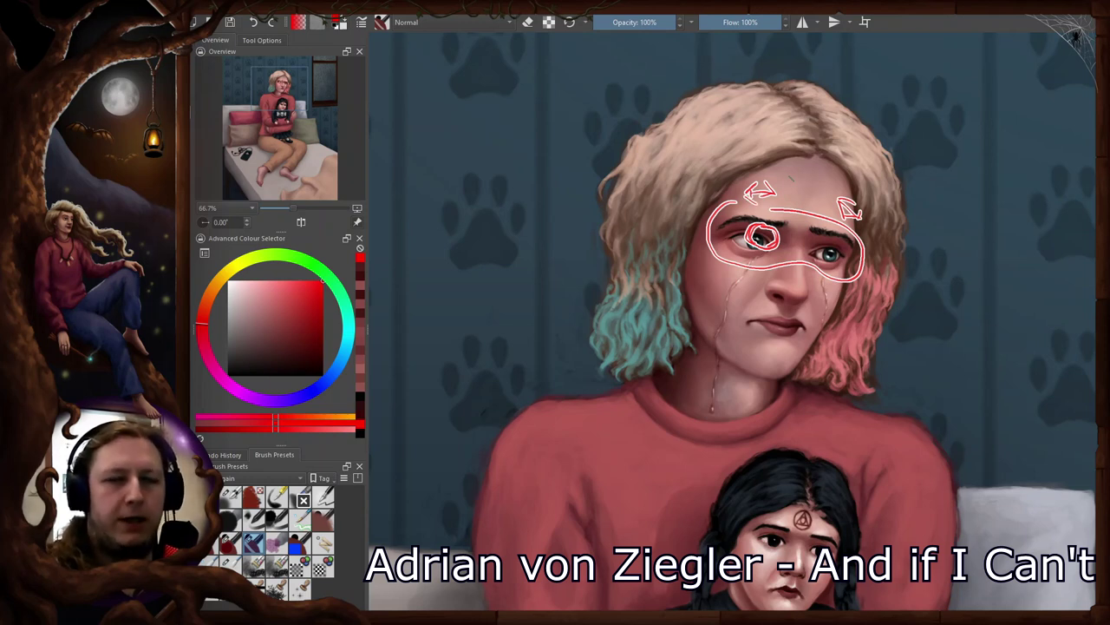
{"action": "key", "text": "m"}
{"action": "key", "text": "6"}
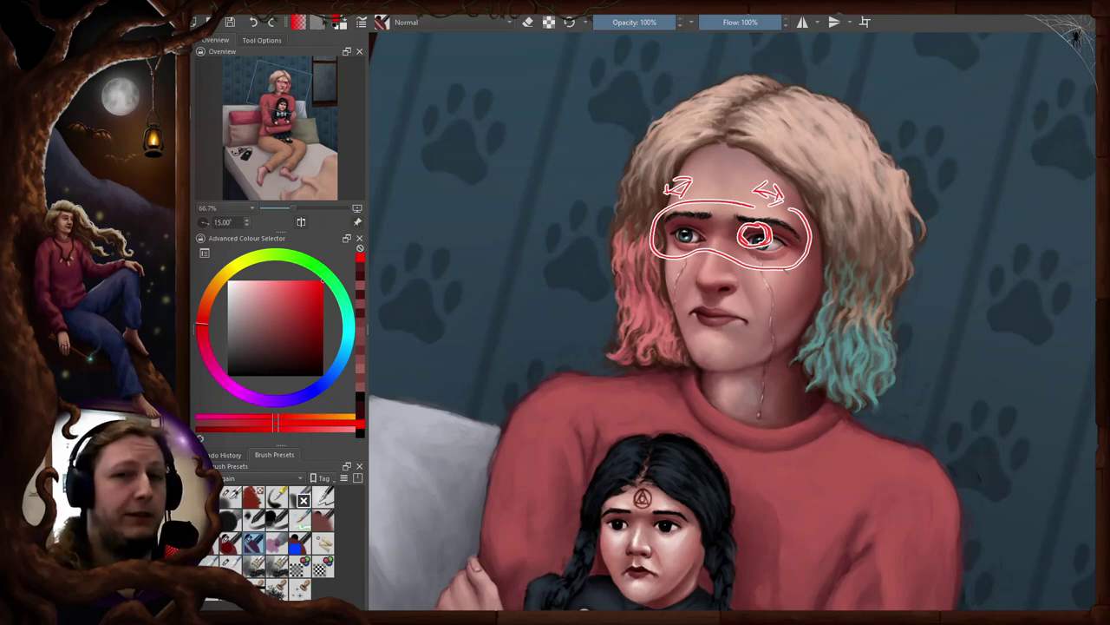
{"action": "key", "text": "5"}
{"action": "key", "text": "m"}
{"action": "scroll", "coordinate": [792, 314], "scroll_direction": "up", "scroll_amount": 1}
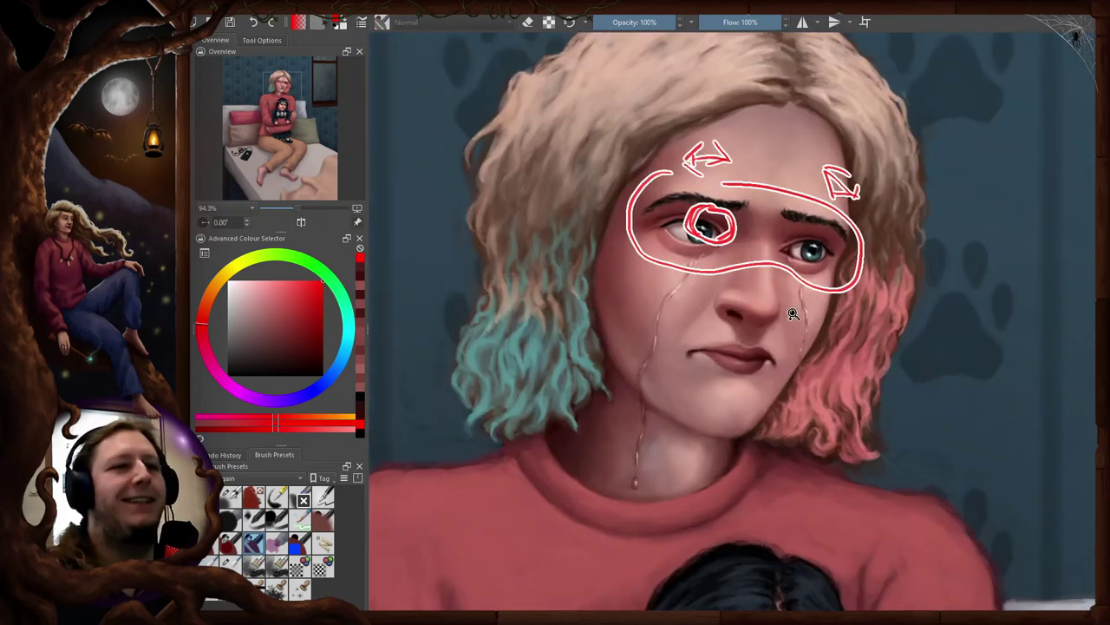
{"action": "key", "text": "1"}
{"action": "key", "text": "m"}
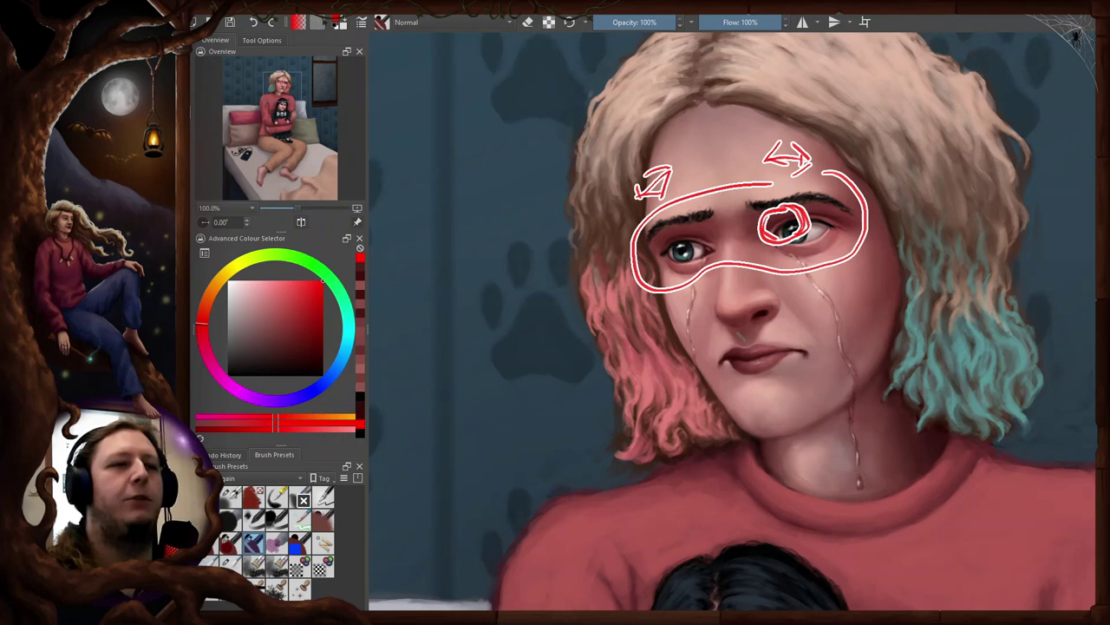
- Mark the underside of the nose and the upper lip with red correction strokes
{"action": "mouse_move", "coordinate": [759, 315]}
{"action": "left_mouse_down"}
{"action": "mouse_move", "coordinate": [773, 311]}
{"action": "mouse_move", "coordinate": [749, 319]}
{"action": "mouse_move", "coordinate": [776, 303]}
{"action": "mouse_move", "coordinate": [778, 318]}
{"action": "mouse_move", "coordinate": [766, 321]}
{"action": "mouse_move", "coordinate": [773, 293]}
{"action": "left_mouse_up"}
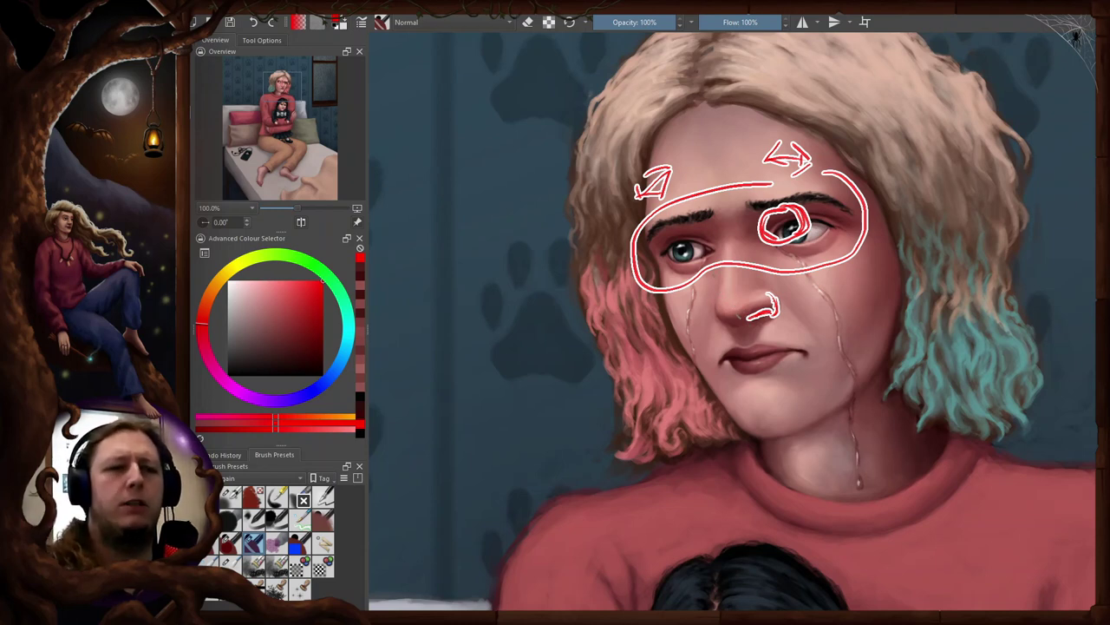
{"action": "mouse_move", "coordinate": [746, 311]}
{"action": "left_mouse_down"}
{"action": "mouse_move", "coordinate": [725, 335]}
{"action": "mouse_move", "coordinate": [739, 352]}
{"action": "mouse_move", "coordinate": [789, 350]}
{"action": "mouse_move", "coordinate": [737, 354]}
{"action": "mouse_move", "coordinate": [810, 380]}
{"action": "left_mouse_up"}
{"action": "key", "text": "m"}
{"action": "key", "text": "minus"}
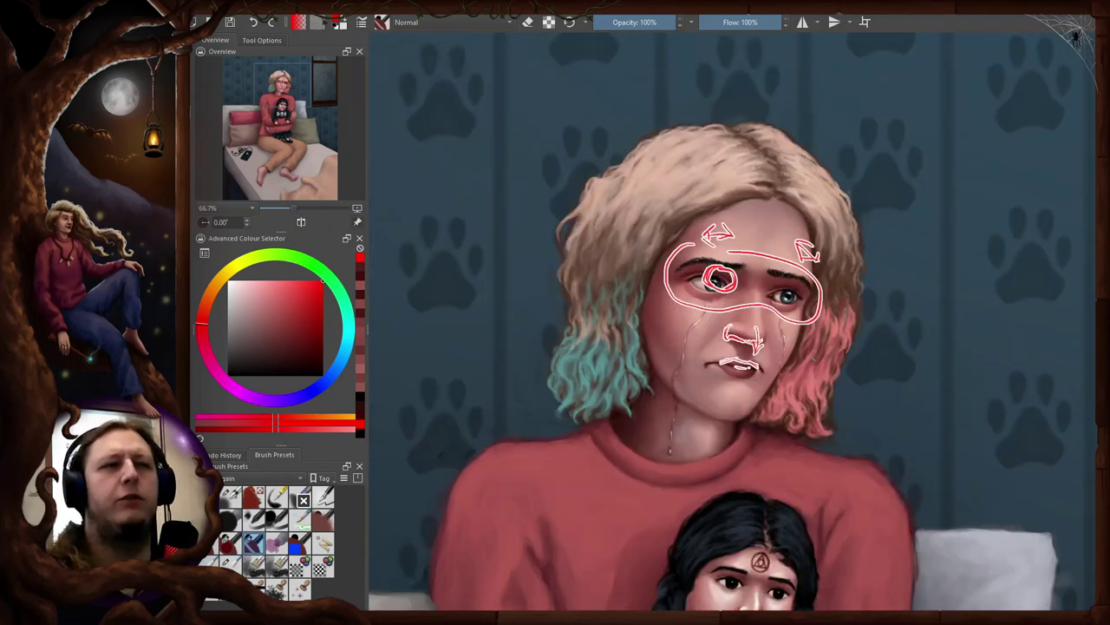
- Mark the strands on top of the woman's hair with short zigzag annotation strokes
{"action": "left_click_drag", "start_coordinate": [809, 320], "coordinate": [823, 369]}
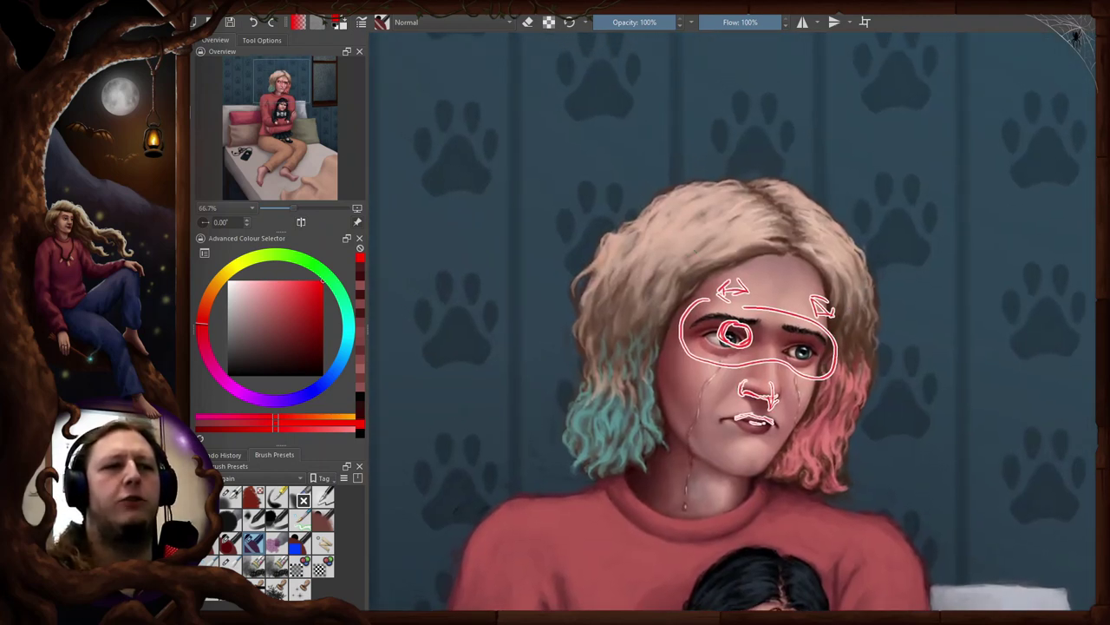
{"action": "mouse_move", "coordinate": [692, 207]}
{"action": "left_mouse_down"}
{"action": "mouse_move", "coordinate": [674, 228]}
{"action": "mouse_move", "coordinate": [668, 216]}
{"action": "mouse_move", "coordinate": [712, 232]}
{"action": "mouse_move", "coordinate": [742, 225]}
{"action": "left_mouse_up"}
{"action": "left_click_drag", "start_coordinate": [839, 254], "coordinate": [882, 176]}
{"action": "key", "text": "2"}
{"action": "key", "text": "1"}
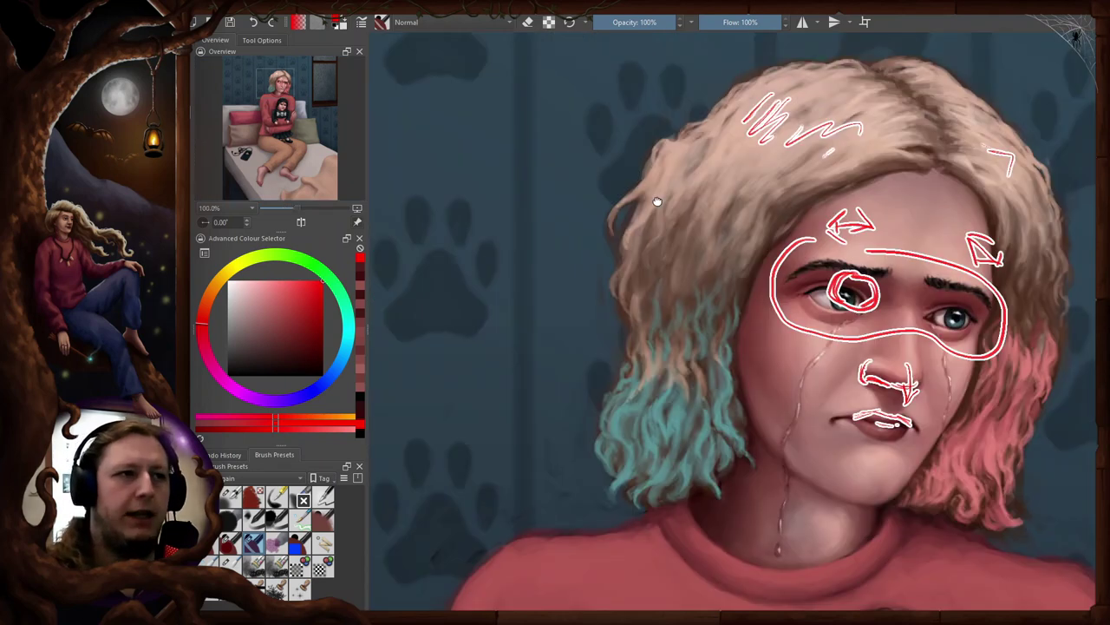
- Circle the stray curl at the outer edge of the hair and draw a question mark inside it
{"action": "left_click_drag", "start_coordinate": [657, 203], "coordinate": [690, 226]}
{"action": "mouse_move", "coordinate": [683, 166]}
{"action": "left_mouse_down"}
{"action": "mouse_move", "coordinate": [639, 228]}
{"action": "mouse_move", "coordinate": [716, 206]}
{"action": "mouse_move", "coordinate": [680, 166]}
{"action": "left_mouse_up"}
{"action": "left_click_drag", "start_coordinate": [664, 208], "coordinate": [673, 227]}
{"action": "left_click", "coordinate": [672, 237]}
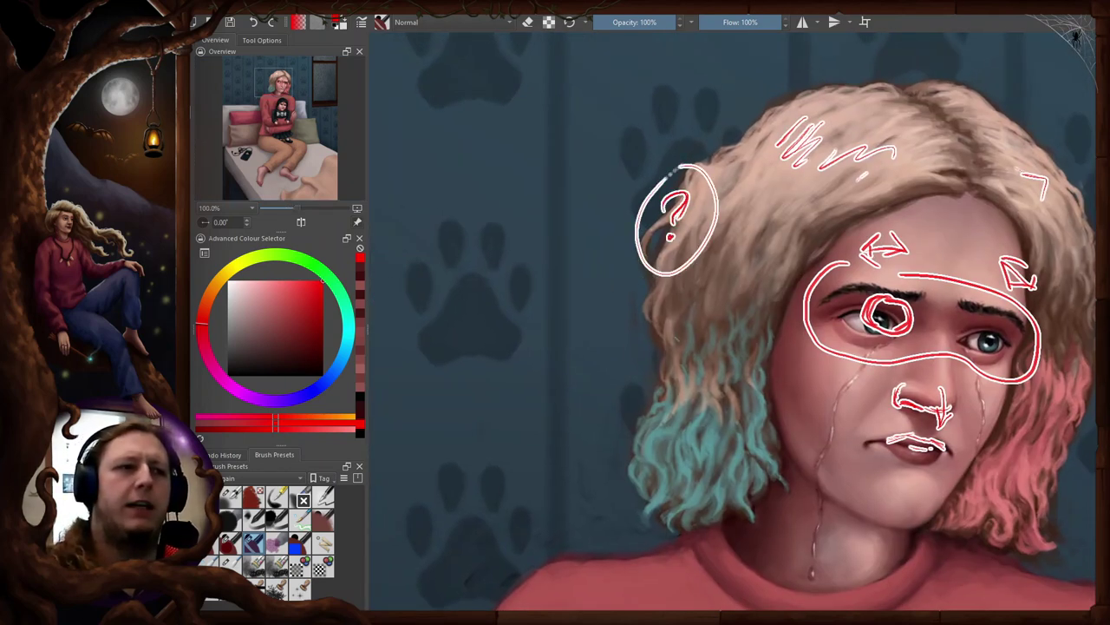
- Trace the outer edge of the woman's hand on her upper arm with red correction strokes
{"action": "key", "text": "2"}
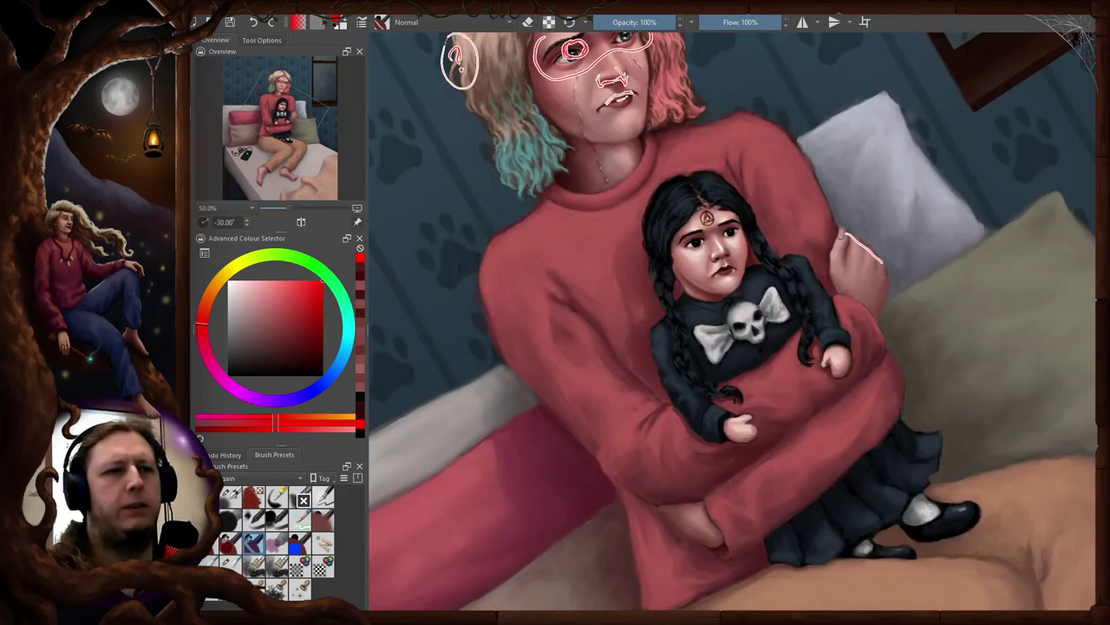
{"action": "left_click_drag", "start_coordinate": [883, 260], "coordinate": [878, 308]}
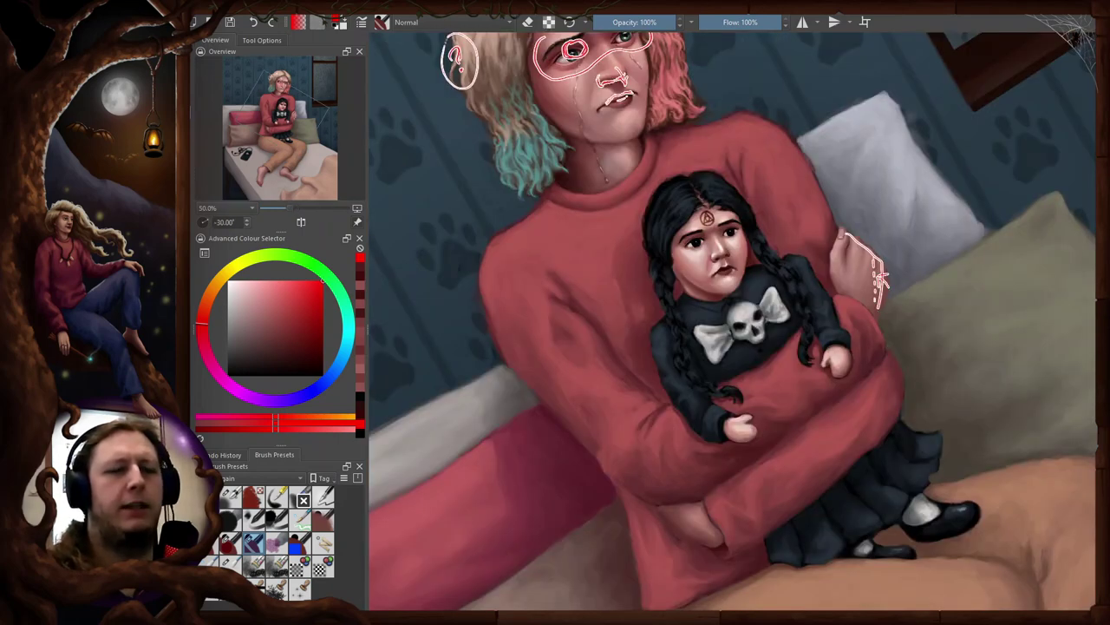
{"action": "key", "text": "5"}
- Circle the doll's face and both of its hands in red
{"action": "left_click_drag", "start_coordinate": [754, 182], "coordinate": [750, 184]}
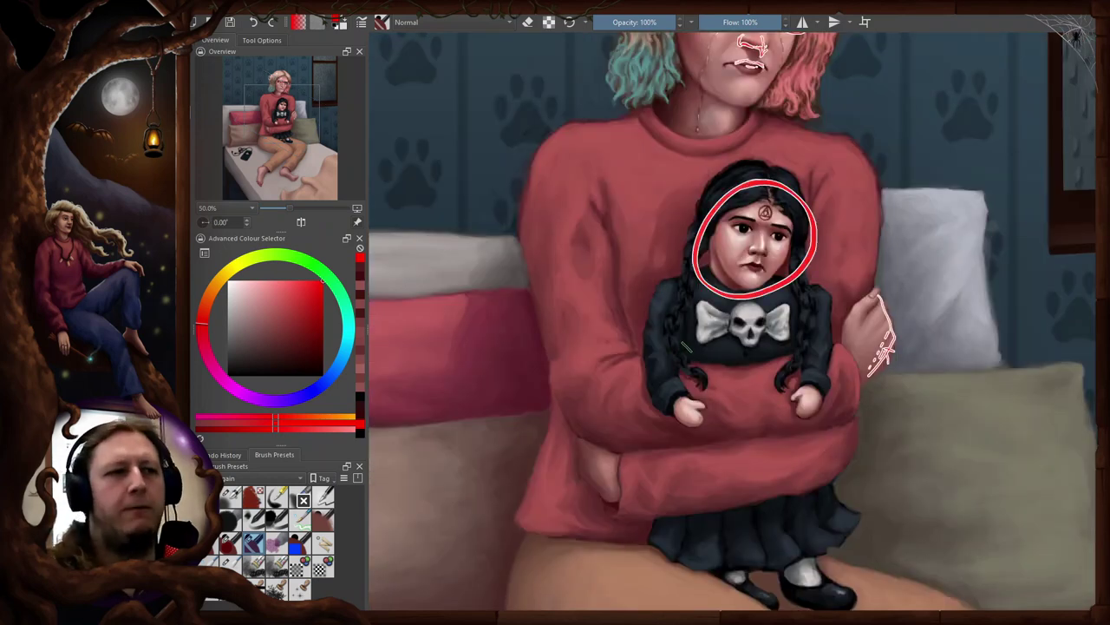
{"action": "left_click_drag", "start_coordinate": [744, 323], "coordinate": [805, 258]}
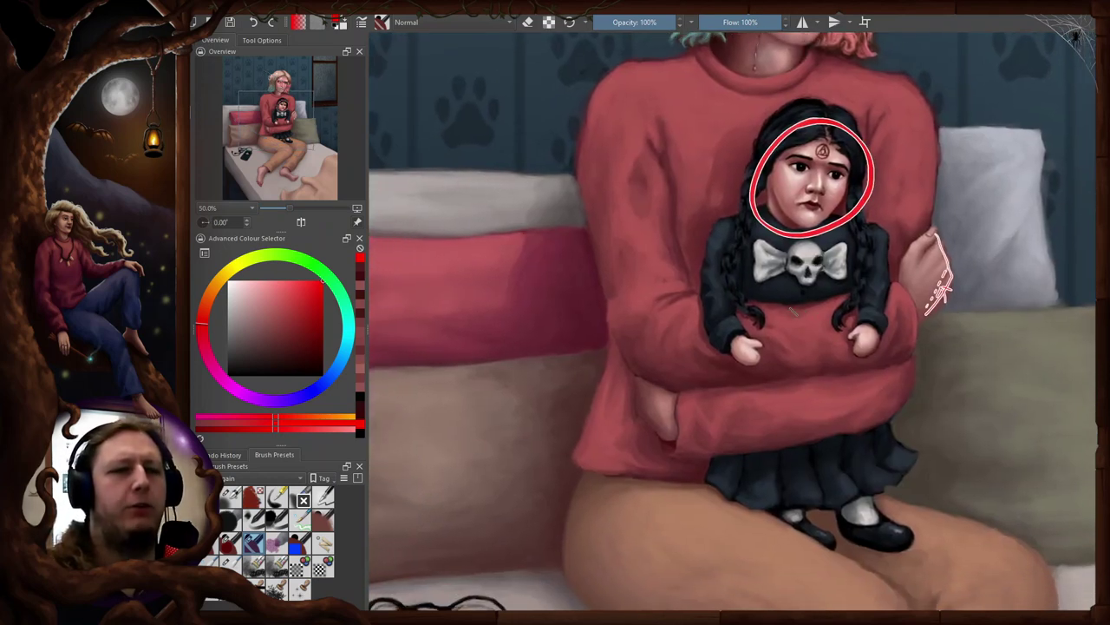
{"action": "left_click_drag", "start_coordinate": [749, 284], "coordinate": [746, 259]}
{"action": "left_click_drag", "start_coordinate": [753, 308], "coordinate": [734, 339]}
{"action": "mouse_move", "coordinate": [868, 296]}
{"action": "left_mouse_down"}
{"action": "mouse_move", "coordinate": [861, 340]}
{"action": "mouse_move", "coordinate": [885, 310]}
{"action": "left_mouse_up"}
{"action": "left_click_drag", "start_coordinate": [839, 344], "coordinate": [849, 286]}
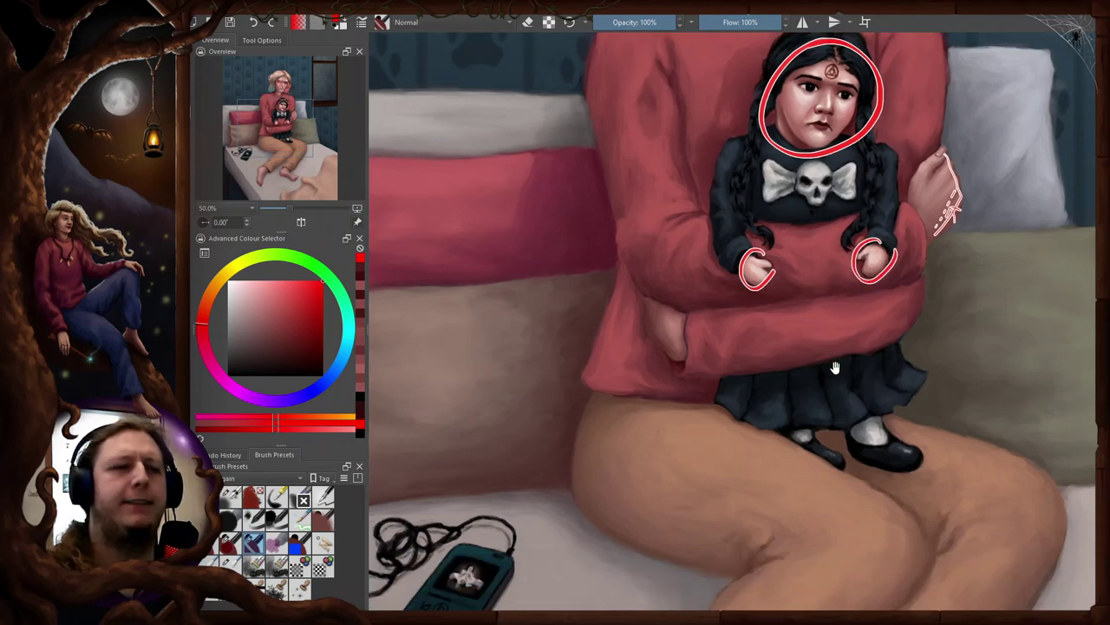
- Mark the top of the woman's near foot with a red zigzag from the ankle to the toes
{"action": "left_click_drag", "start_coordinate": [835, 368], "coordinate": [840, 331]}
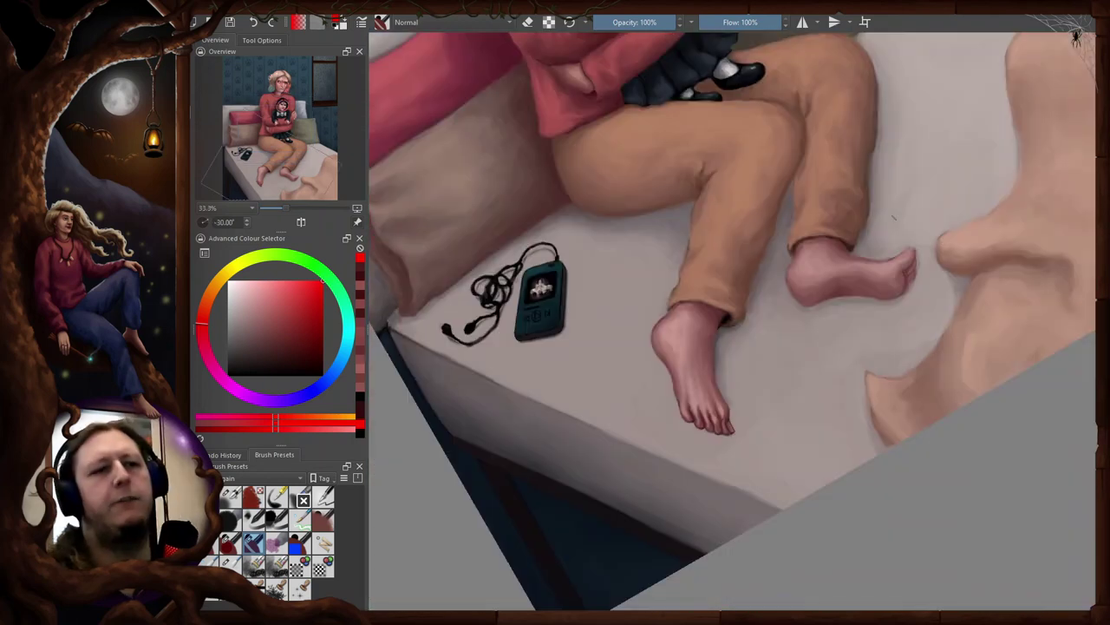
{"action": "mouse_move", "coordinate": [901, 222]}
{"action": "left_mouse_down"}
{"action": "mouse_move", "coordinate": [792, 258]}
{"action": "mouse_move", "coordinate": [851, 327]}
{"action": "mouse_move", "coordinate": [931, 249]}
{"action": "left_mouse_up"}
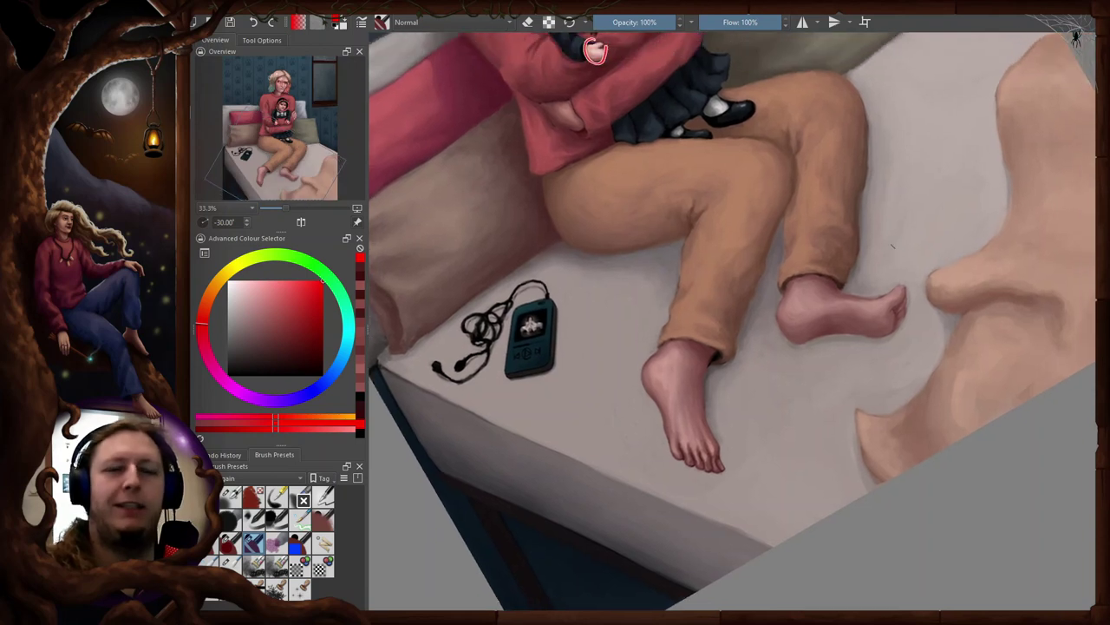
{"action": "key", "text": "6"}
{"action": "key", "text": "6"}
{"action": "mouse_move", "coordinate": [716, 358]}
{"action": "left_mouse_down"}
{"action": "mouse_move", "coordinate": [831, 369]}
{"action": "mouse_move", "coordinate": [837, 314]}
{"action": "left_mouse_up"}
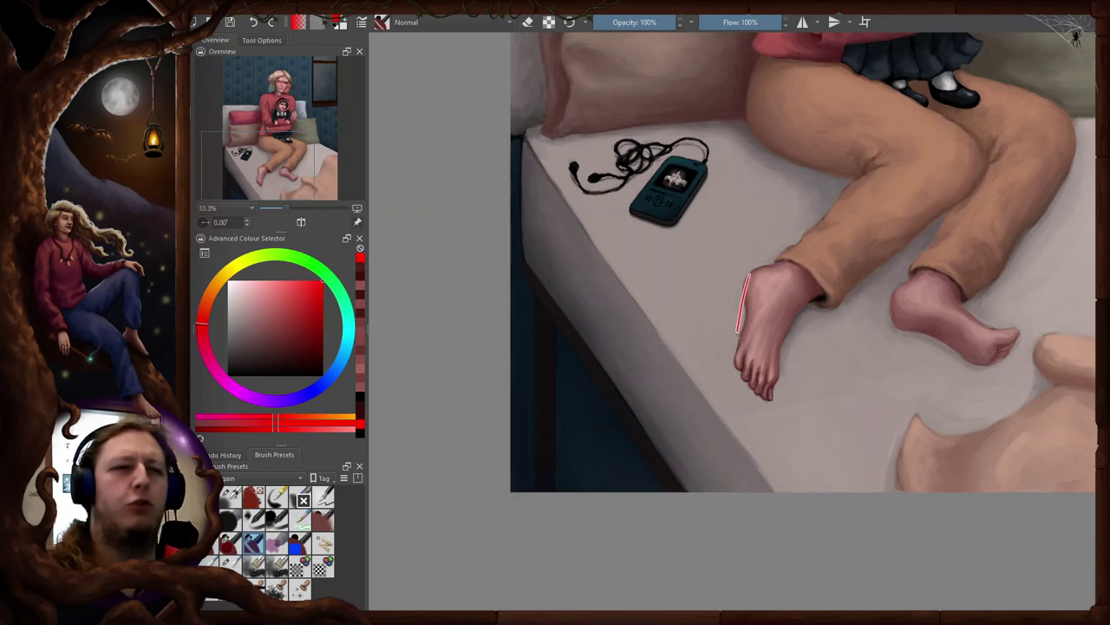
{"action": "left_click_drag", "start_coordinate": [766, 280], "coordinate": [751, 347]}
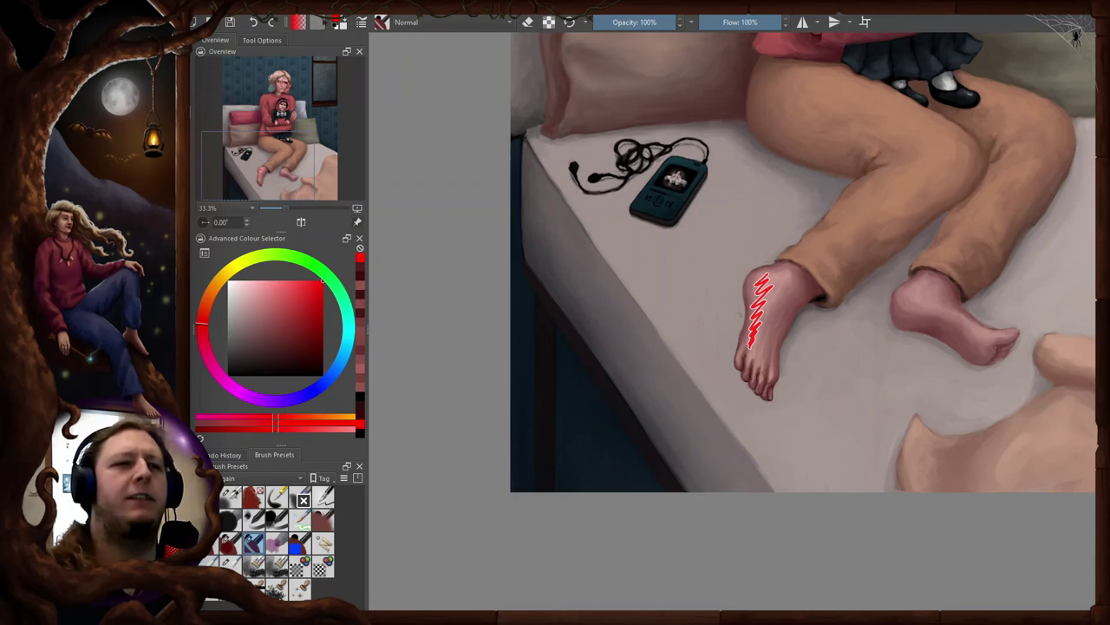
- Draw a straight guide line across the bed from the music player past the near foot to the blanket
{"action": "key", "text": "v"}
{"action": "left_click_drag", "start_coordinate": [789, 352], "coordinate": [883, 464]}
{"action": "left_click_drag", "start_coordinate": [747, 312], "coordinate": [690, 243]}
{"action": "key", "text": "2"}
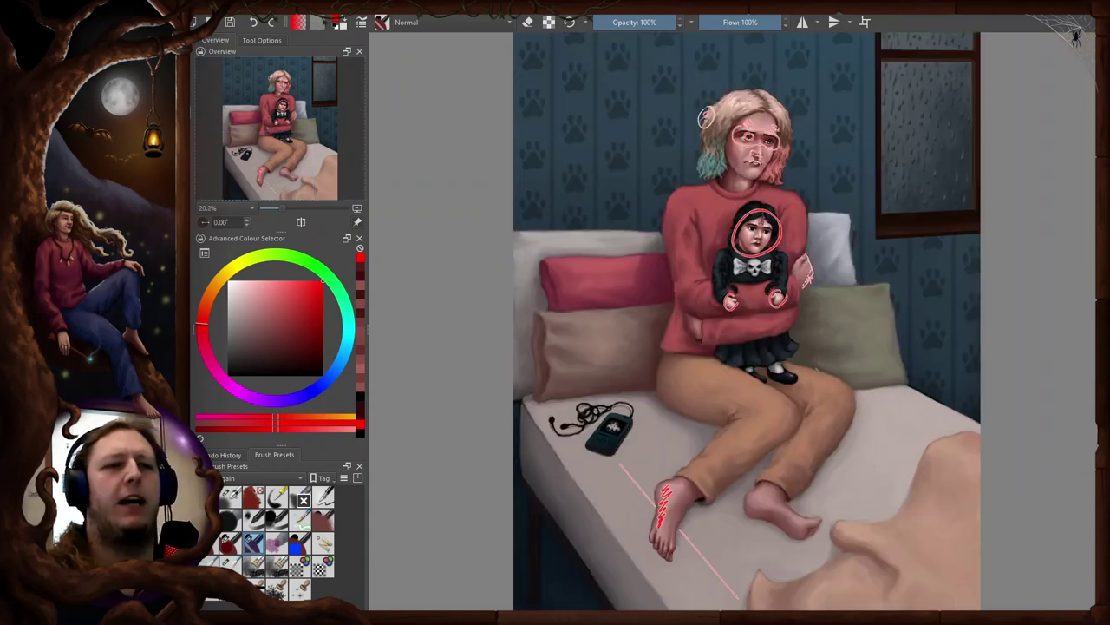
{"action": "key", "text": "m"}
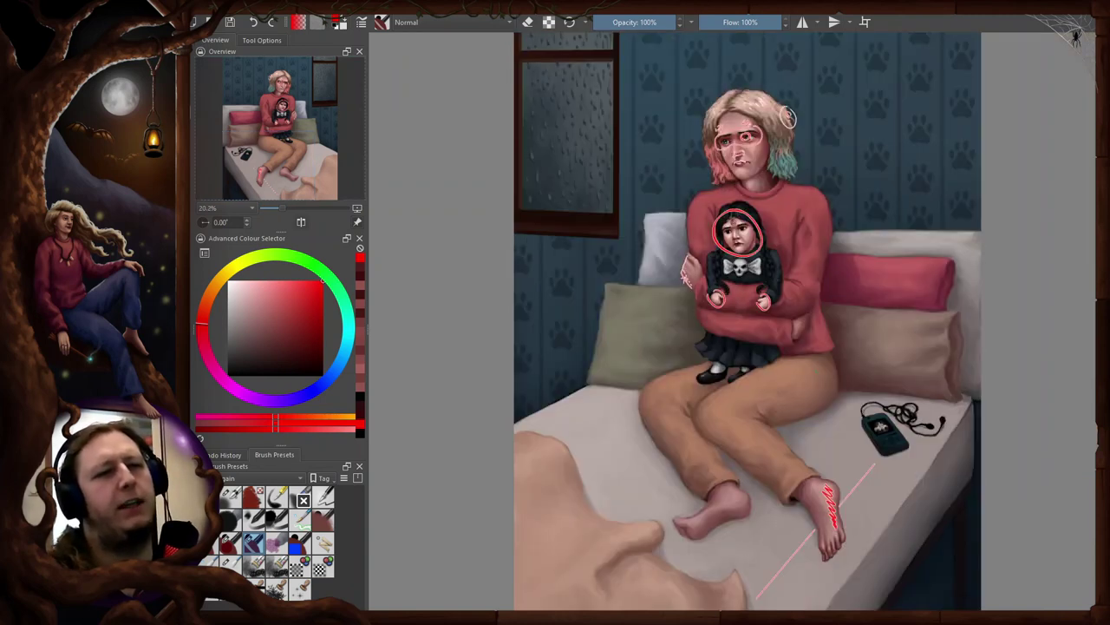
- Circle the music player in red with an arrow pointing toward the woman, and stroke the bed between player and foot
{"action": "key", "text": "m"}
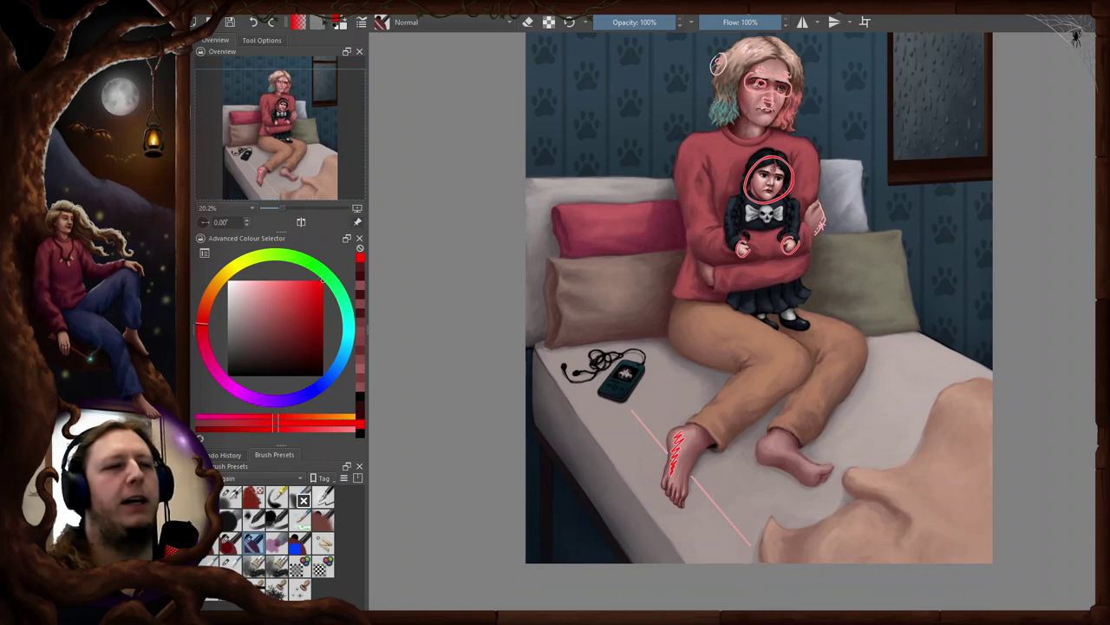
{"action": "left_click_drag", "start_coordinate": [782, 368], "coordinate": [808, 338]}
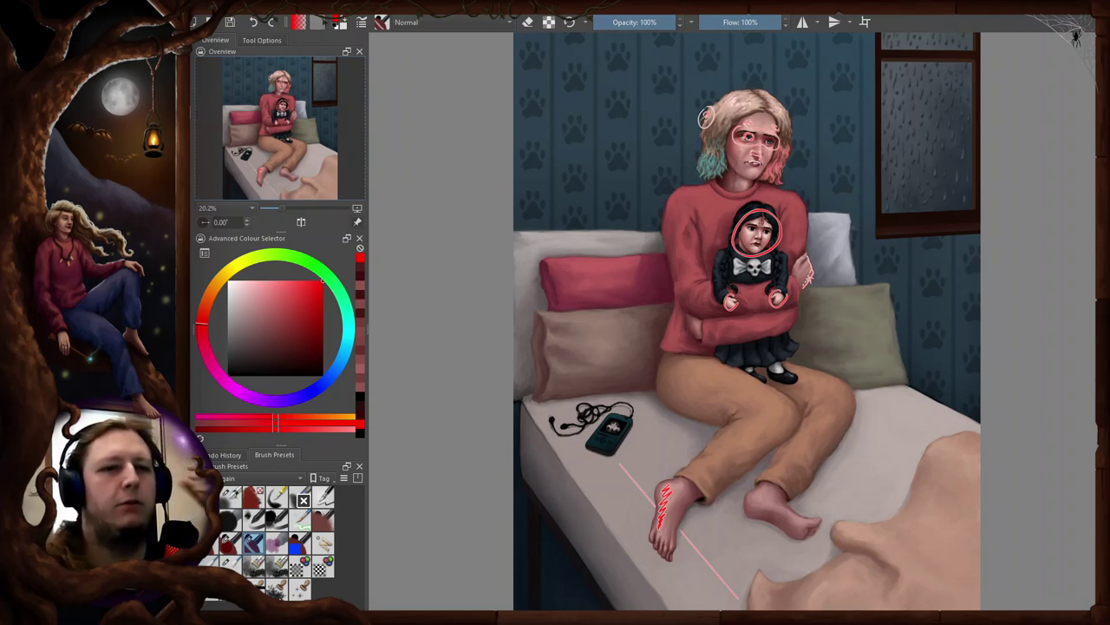
{"action": "left_click_drag", "start_coordinate": [701, 565], "coordinate": [718, 484]}
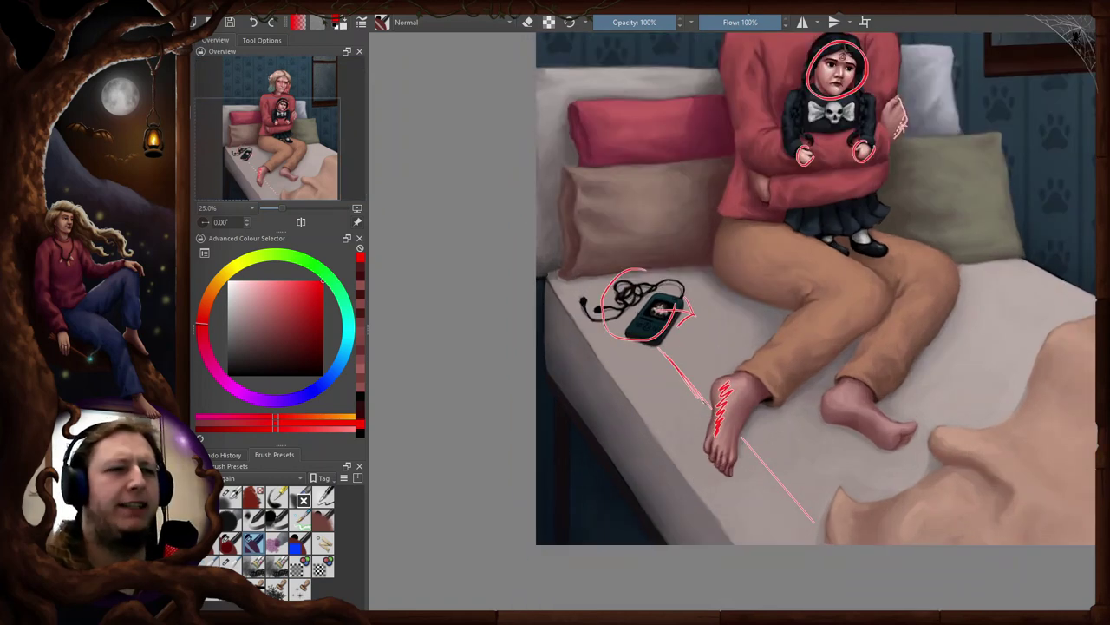
{"action": "mouse_move", "coordinate": [681, 375]}
{"action": "left_mouse_down"}
{"action": "mouse_move", "coordinate": [709, 407]}
{"action": "mouse_move", "coordinate": [671, 344]}
{"action": "left_mouse_up"}
- Shift the straight guide line toward the near edge of the bed, then clear the selection and return to the brush
{"action": "key", "text": "t"}
{"action": "left_click_drag", "start_coordinate": [760, 336], "coordinate": [755, 369]}
{"action": "key", "text": "ctrl+shift+a"}
{"action": "key", "text": "b"}
- Trace the far edge of the mattress in red between the green pillow and the blanket
{"action": "key", "text": "4"}
{"action": "key", "text": "4"}
{"action": "key", "text": "4"}
{"action": "key", "text": "4"}
{"action": "mouse_move", "coordinate": [778, 188]}
{"action": "left_mouse_down"}
{"action": "mouse_move", "coordinate": [775, 213]}
{"action": "mouse_move", "coordinate": [737, 196]}
{"action": "mouse_move", "coordinate": [816, 156]}
{"action": "mouse_move", "coordinate": [764, 184]}
{"action": "left_mouse_up"}
{"action": "key", "text": "5"}
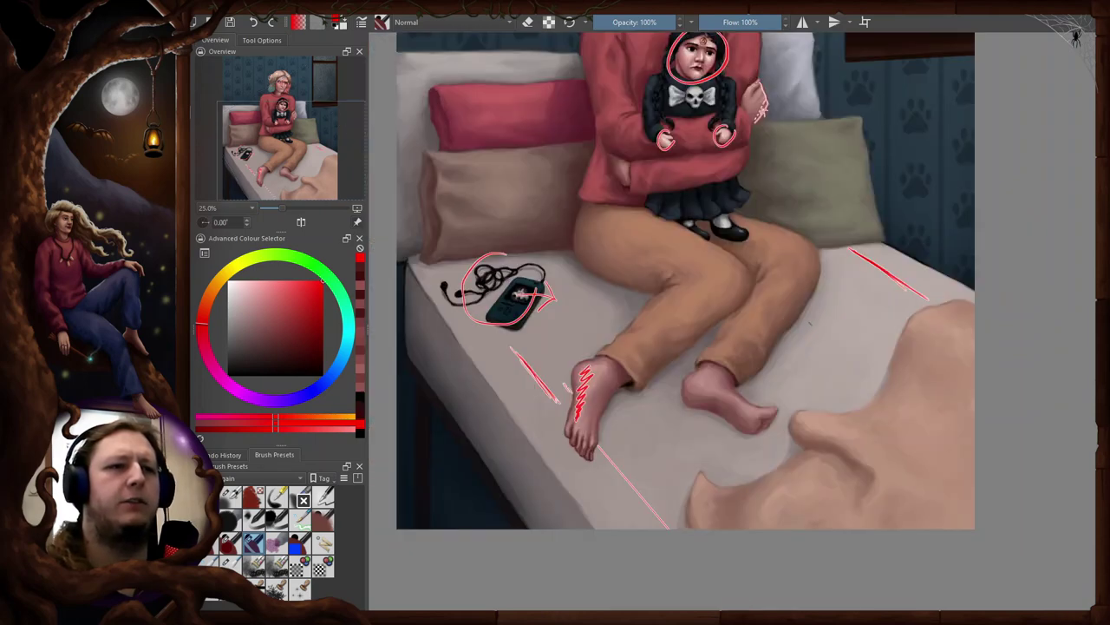
{"action": "key", "text": "2"}
{"action": "key", "text": "m"}
{"action": "key", "text": "m"}
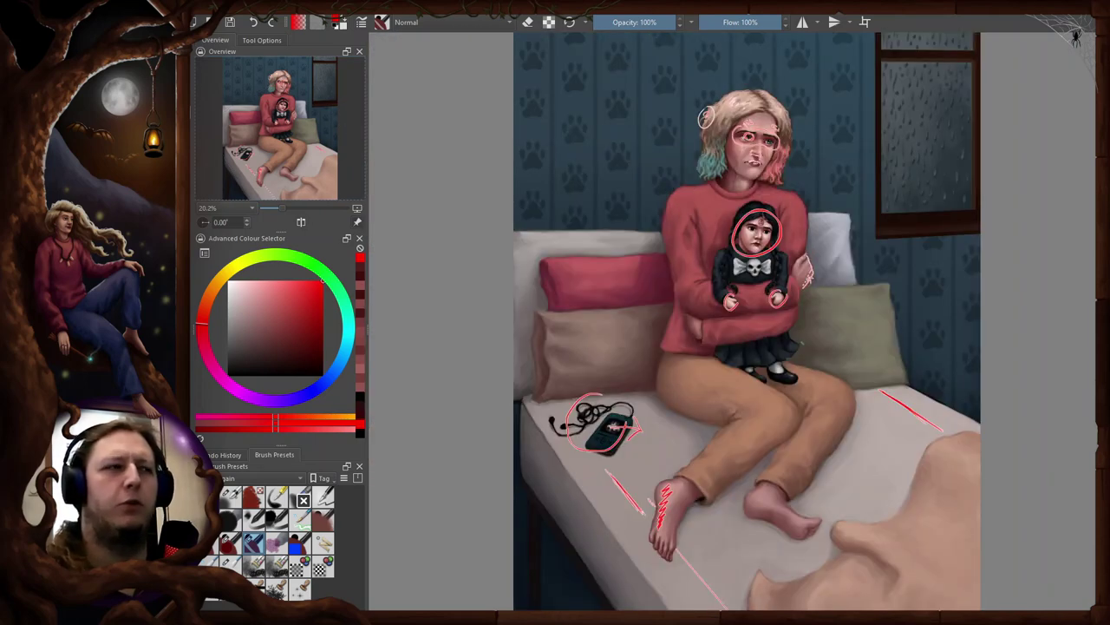
- Draw a red question mark on the wallpaper in the upper corner opposite the window
{"action": "key", "text": "2"}
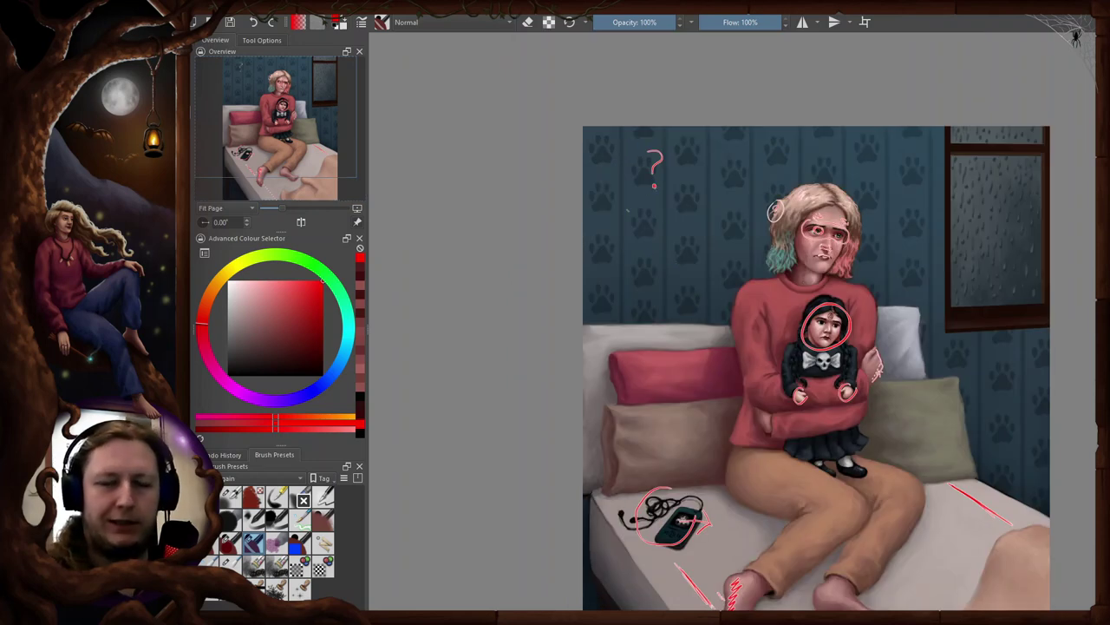
{"action": "left_click_drag", "start_coordinate": [727, 250], "coordinate": [658, 157]}
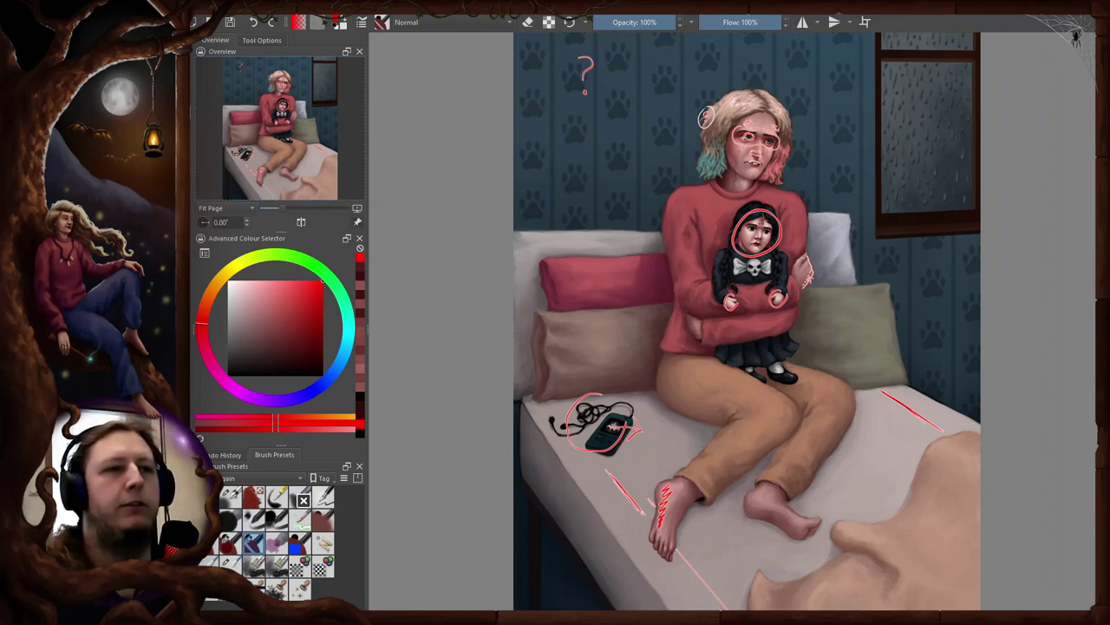
{"action": "left_click_drag", "start_coordinate": [618, 139], "coordinate": [635, 206]}
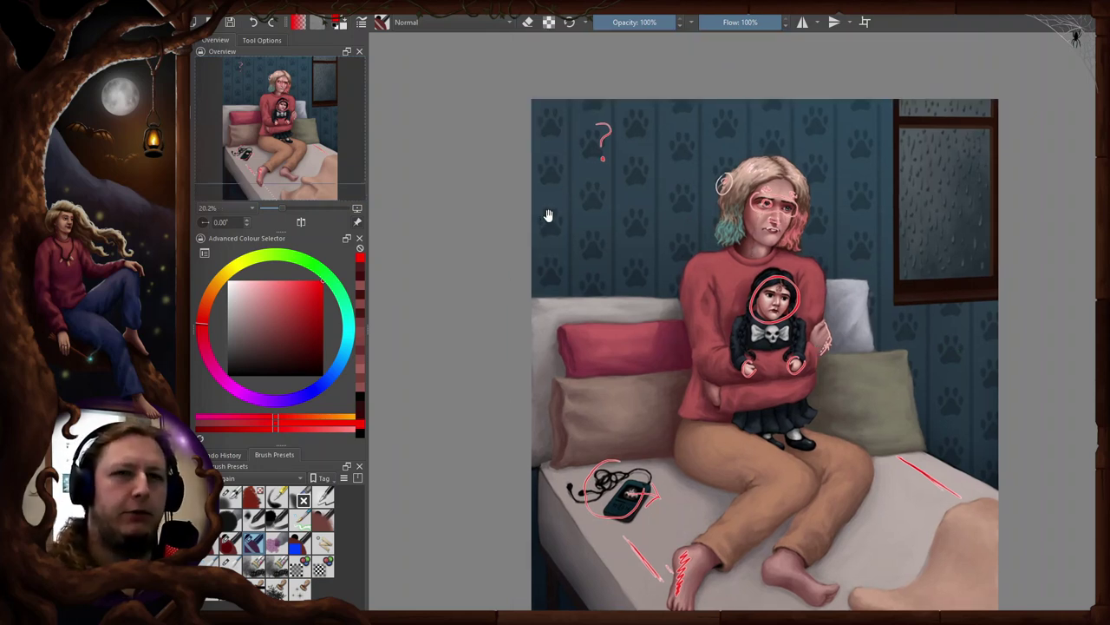
- Handwrite "-saturation" in red on the wallpaper below the question mark
{"action": "left_click_drag", "start_coordinate": [544, 229], "coordinate": [559, 228]}
{"action": "left_click_drag", "start_coordinate": [573, 220], "coordinate": [564, 234]}
{"action": "mouse_move", "coordinate": [587, 223]}
{"action": "left_mouse_down"}
{"action": "mouse_move", "coordinate": [589, 234]}
{"action": "mouse_move", "coordinate": [661, 241]}
{"action": "left_mouse_up"}
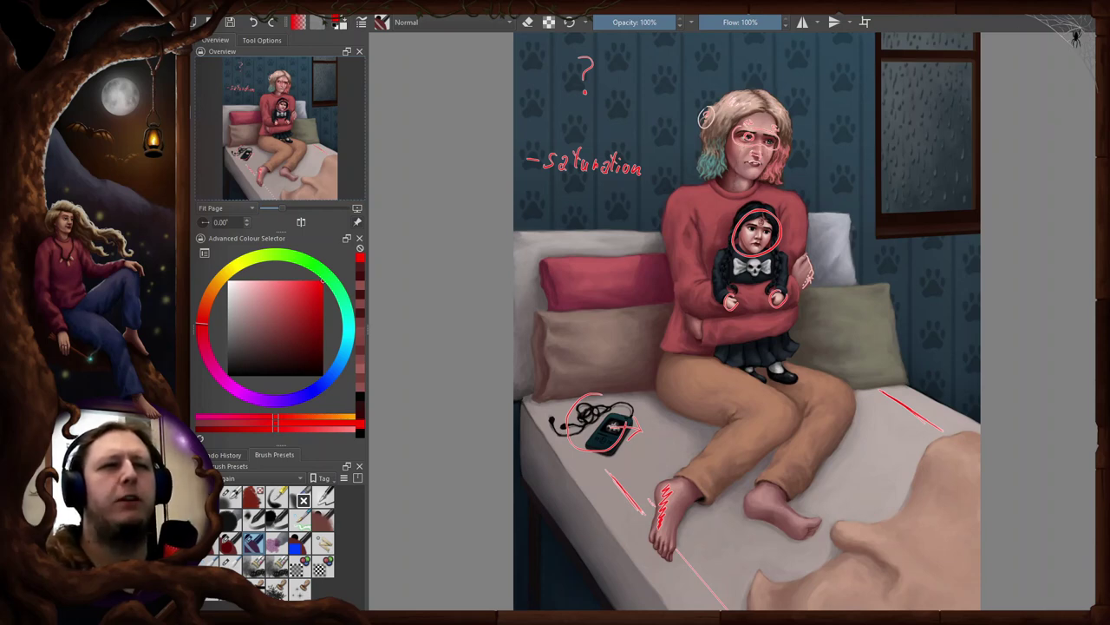
- Scribble a short red squiggle above the woman's shoulder on the saturation note's side
{"action": "scroll", "coordinate": [788, 300], "scroll_direction": "up", "scroll_amount": 2}
{"action": "scroll", "coordinate": [628, 160], "scroll_direction": "up", "scroll_amount": 1}
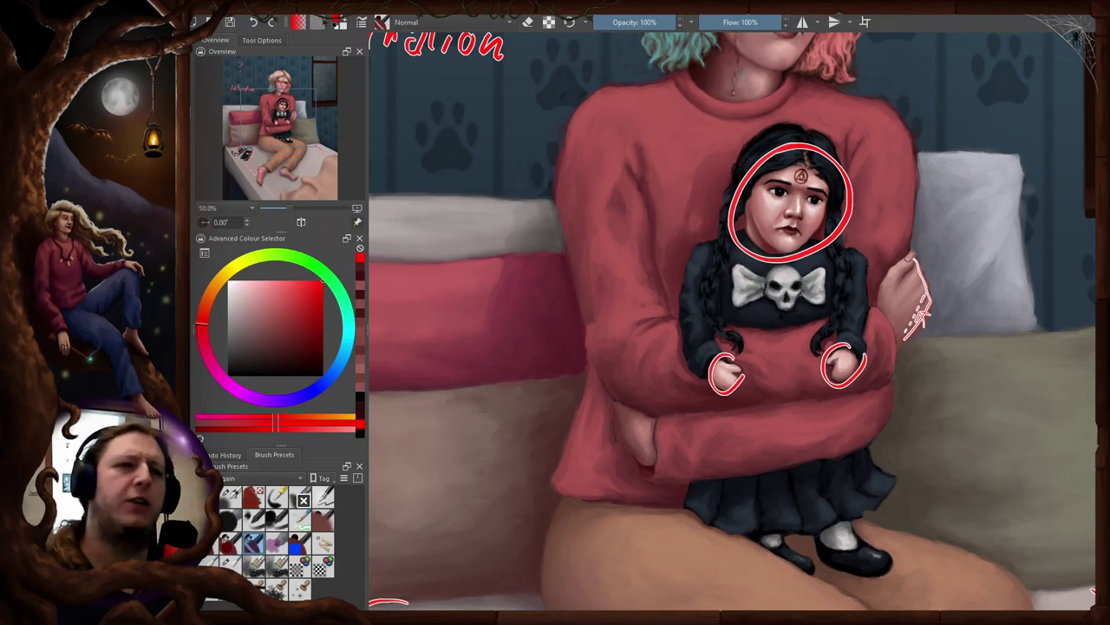
{"action": "scroll", "coordinate": [787, 282], "scroll_direction": "down", "scroll_amount": 3}
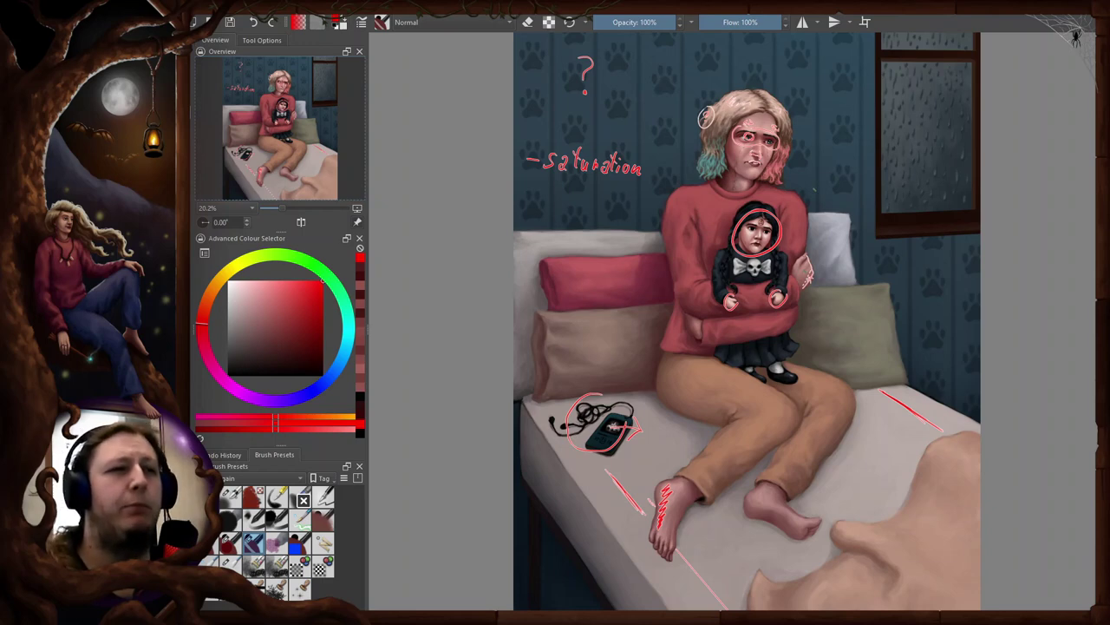
{"action": "scroll", "coordinate": [666, 191], "scroll_direction": "up", "scroll_amount": 3}
{"action": "mouse_move", "coordinate": [661, 179]}
{"action": "left_mouse_down"}
{"action": "mouse_move", "coordinate": [678, 161]}
{"action": "mouse_move", "coordinate": [725, 154]}
{"action": "left_mouse_up"}
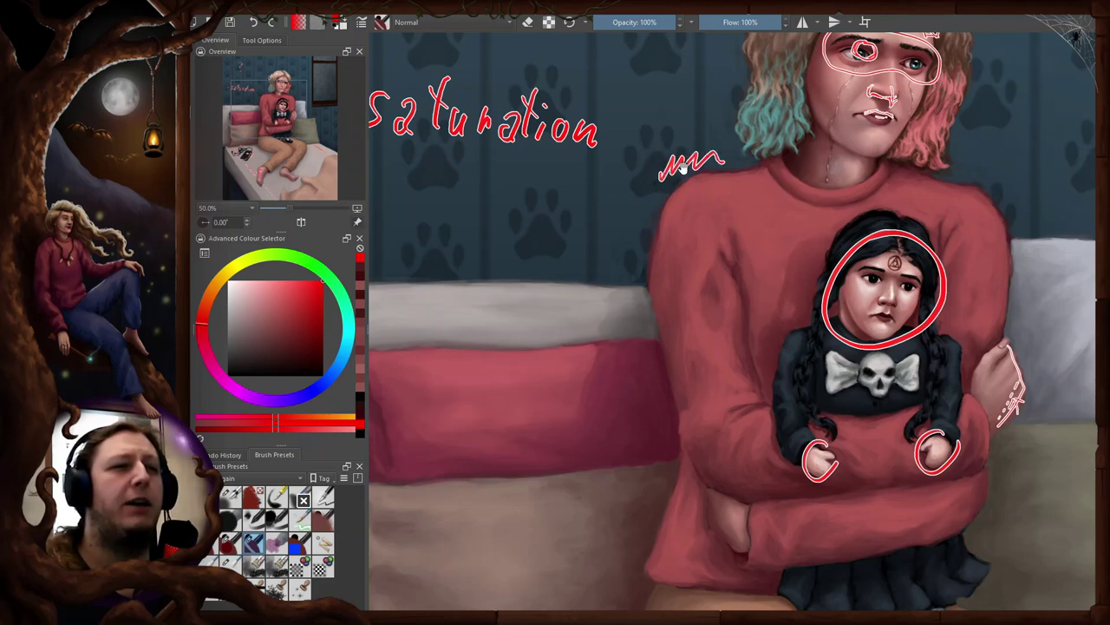
- Examine the woman's arms, legs, feet and the bed up close, and the whole painting in mirrored view
{"action": "scroll", "coordinate": [683, 169], "scroll_direction": "up", "scroll_amount": 2}
{"action": "scroll", "coordinate": [748, 224], "scroll_direction": "down", "scroll_amount": 3}
{"action": "left_click_drag", "start_coordinate": [866, 254], "coordinate": [833, 68]}
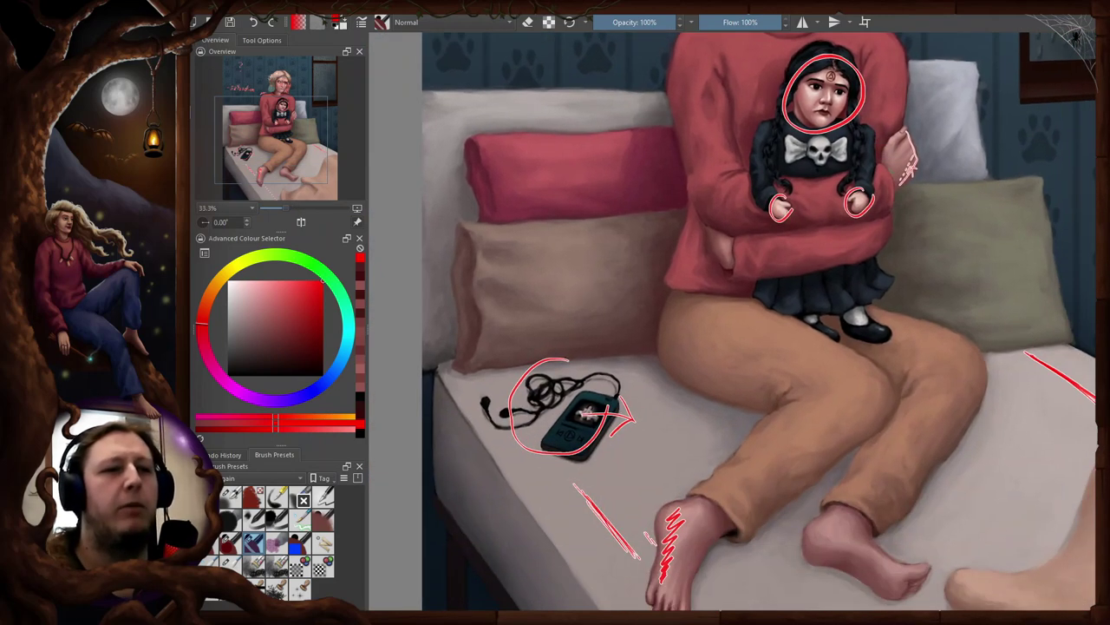
{"action": "left_click_drag", "start_coordinate": [886, 262], "coordinate": [857, 167]}
{"action": "scroll", "coordinate": [858, 167], "scroll_direction": "down", "scroll_amount": 1}
{"action": "scroll", "coordinate": [858, 235], "scroll_direction": "up", "scroll_amount": 1}
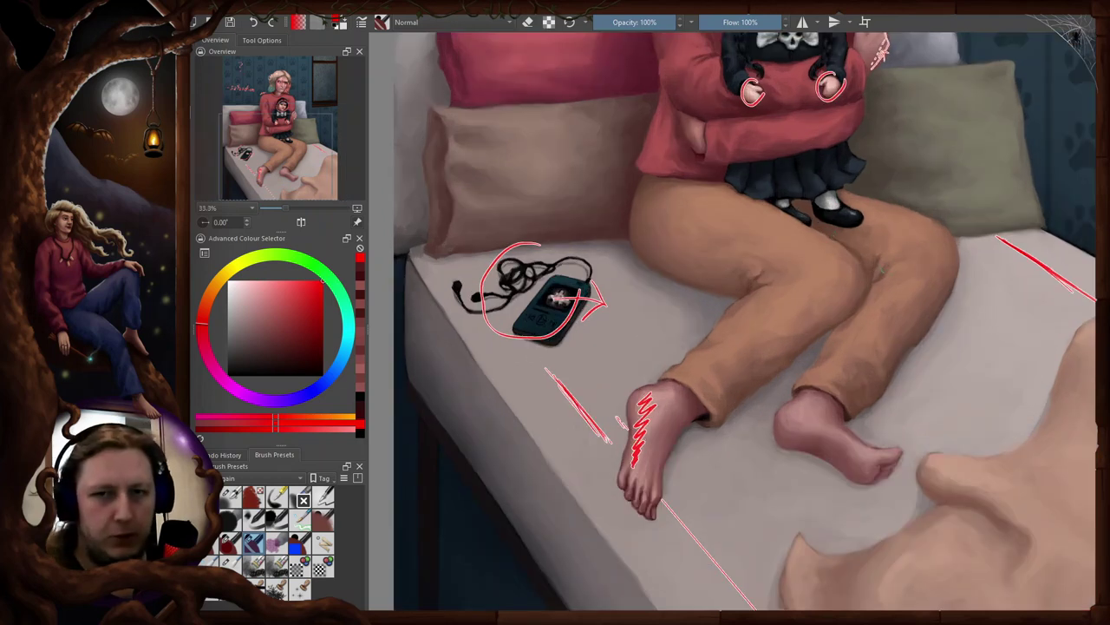
{"action": "scroll", "coordinate": [746, 321], "scroll_direction": "down", "scroll_amount": 3}
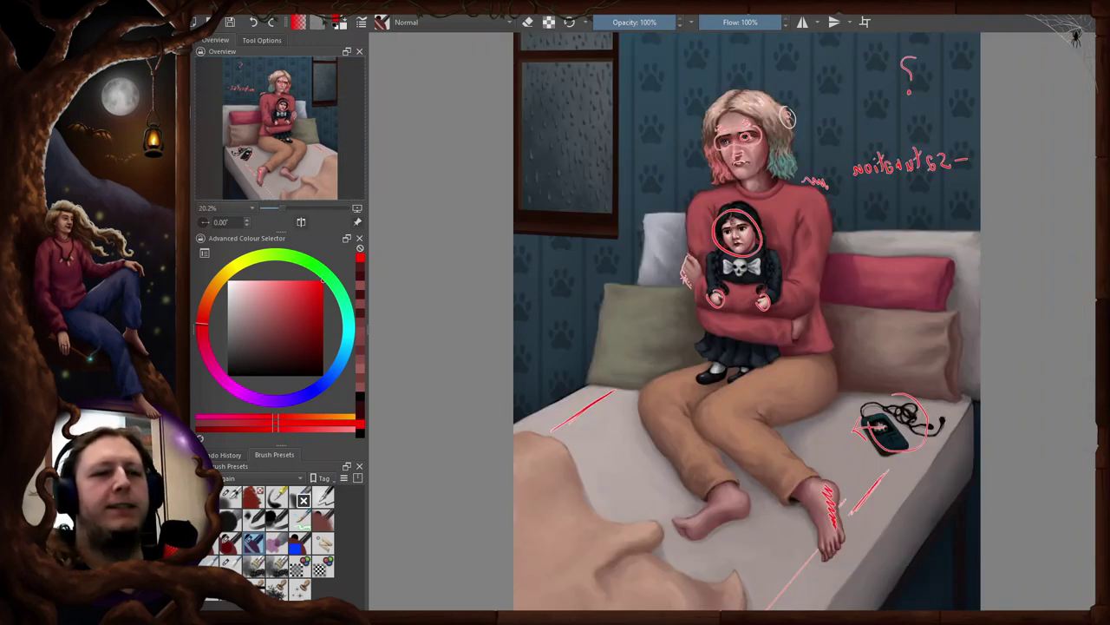
{"action": "key", "text": "m"}
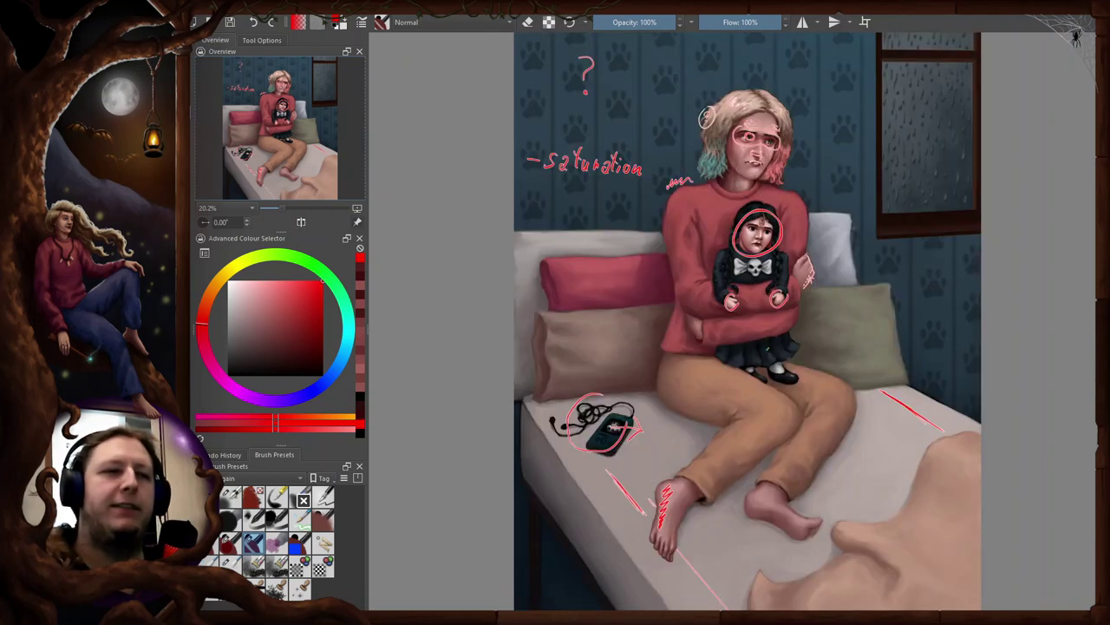
- Try to map the far leg's structure in red with a circled hip and lines to the knee and ankle
{"action": "mouse_move", "coordinate": [738, 368]}
{"action": "left_mouse_down"}
{"action": "mouse_move", "coordinate": [761, 370]}
{"action": "mouse_move", "coordinate": [746, 365]}
{"action": "mouse_move", "coordinate": [758, 378]}
{"action": "mouse_move", "coordinate": [749, 393]}
{"action": "mouse_move", "coordinate": [810, 383]}
{"action": "mouse_move", "coordinate": [788, 475]}
{"action": "left_mouse_up"}
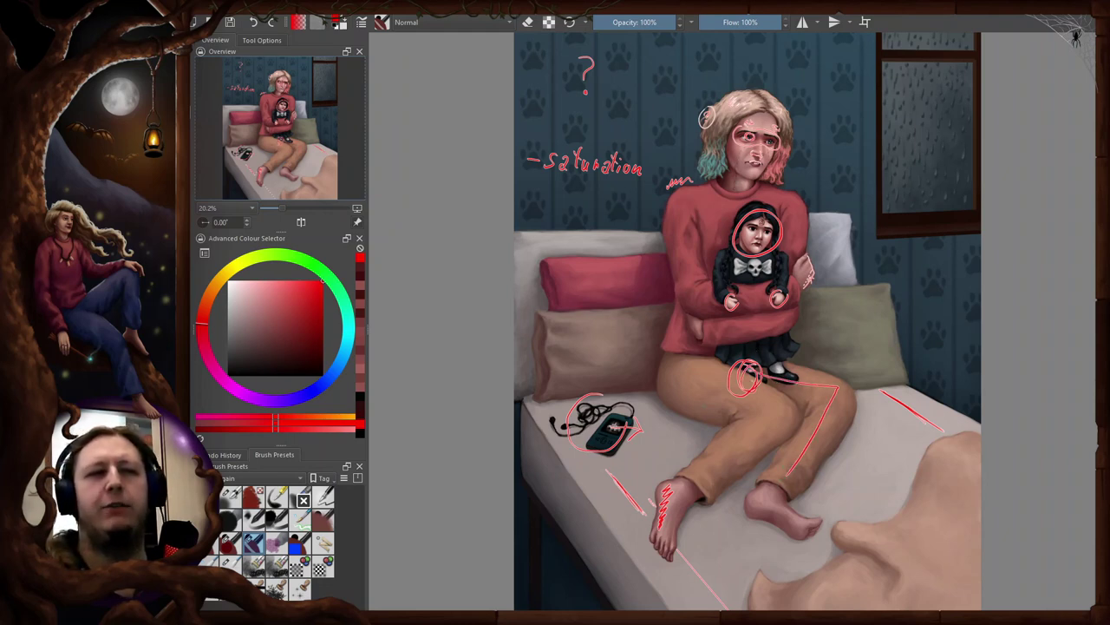
{"action": "key", "text": "ctrl+z"}
{"action": "key", "text": "ctrl+z"}
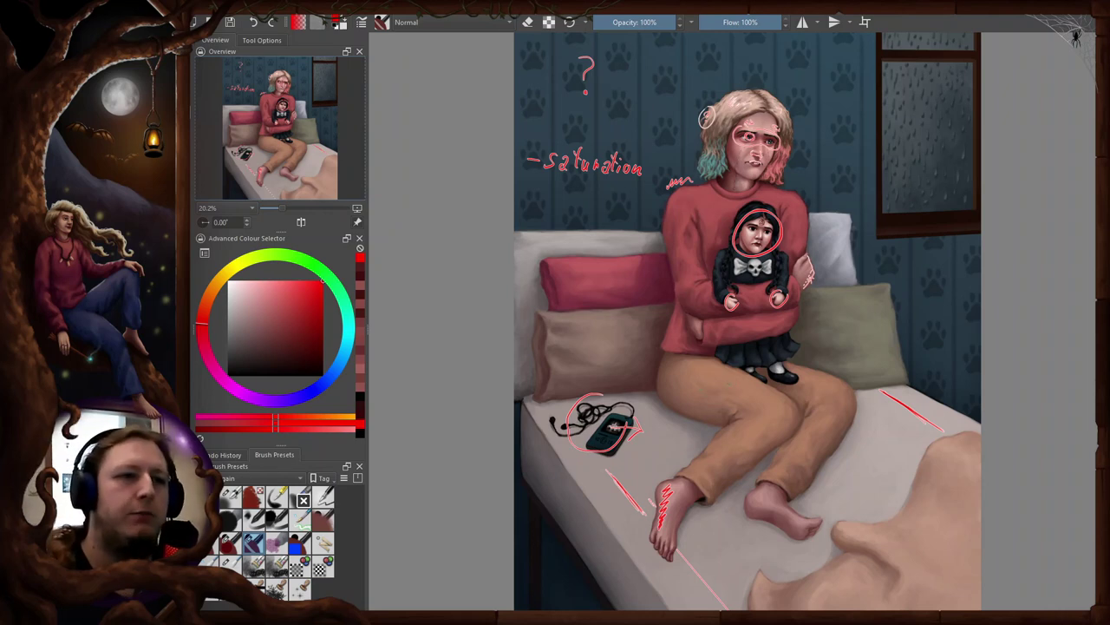
- Draw a red correction line along the top of the near thigh from the hip to the knee
{"action": "left_click_drag", "start_coordinate": [748, 330], "coordinate": [767, 302]}
{"action": "key", "text": "2"}
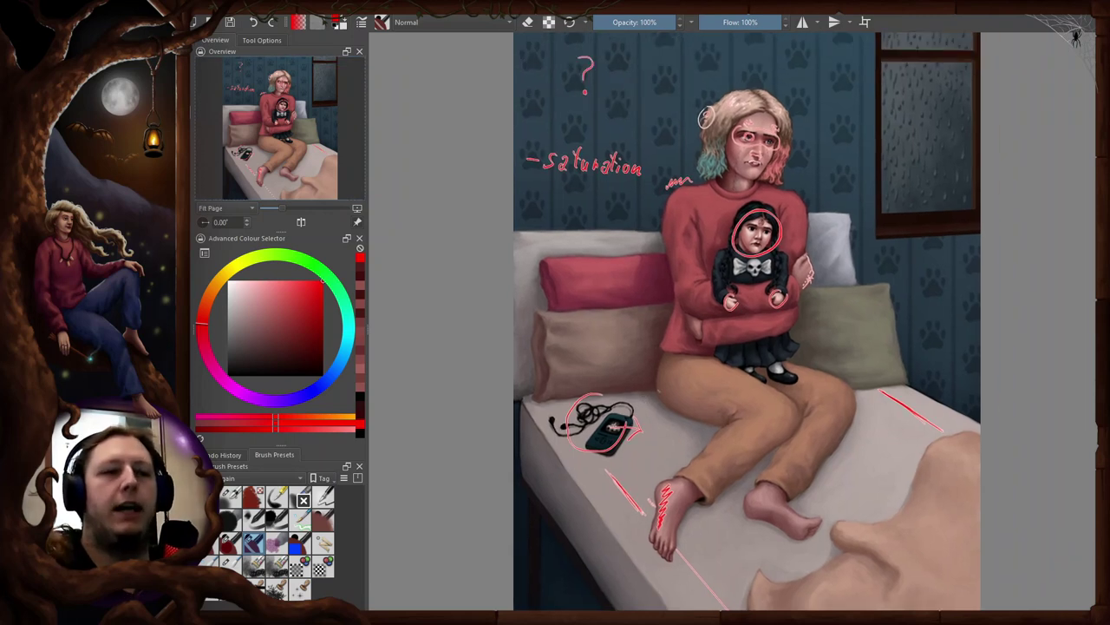
{"action": "key", "text": "m"}
{"action": "key", "text": "plus"}
{"action": "left_click_drag", "start_coordinate": [780, 329], "coordinate": [810, 213]}
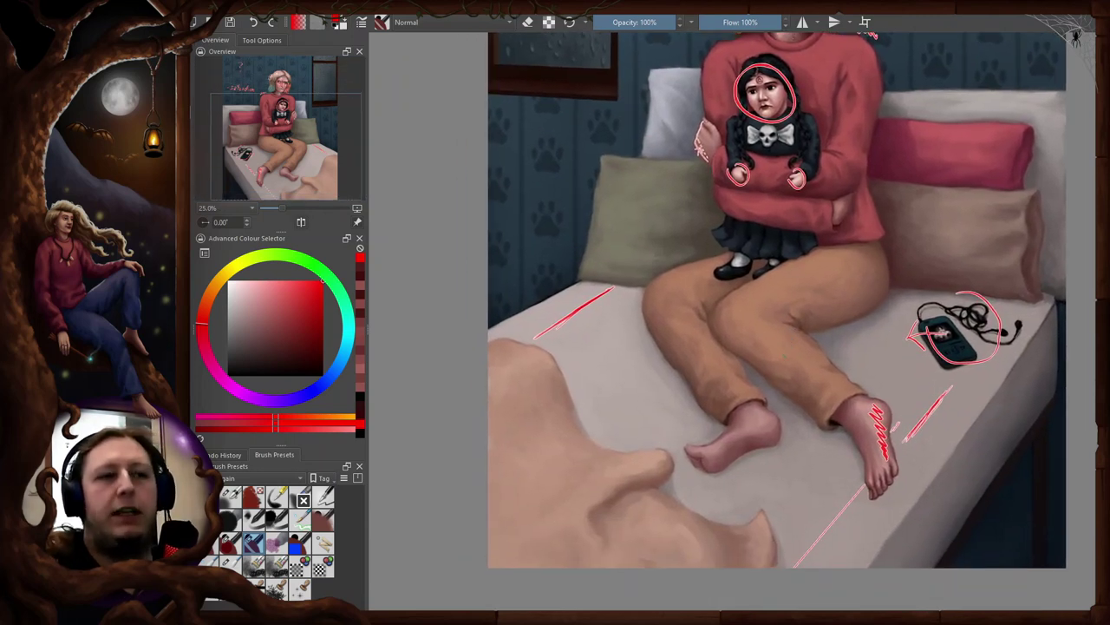
{"action": "key", "text": "m"}
{"action": "left_click_drag", "start_coordinate": [709, 296], "coordinate": [763, 345]}
{"action": "key", "text": "m"}
{"action": "key", "text": "4"}
{"action": "key", "text": "4"}
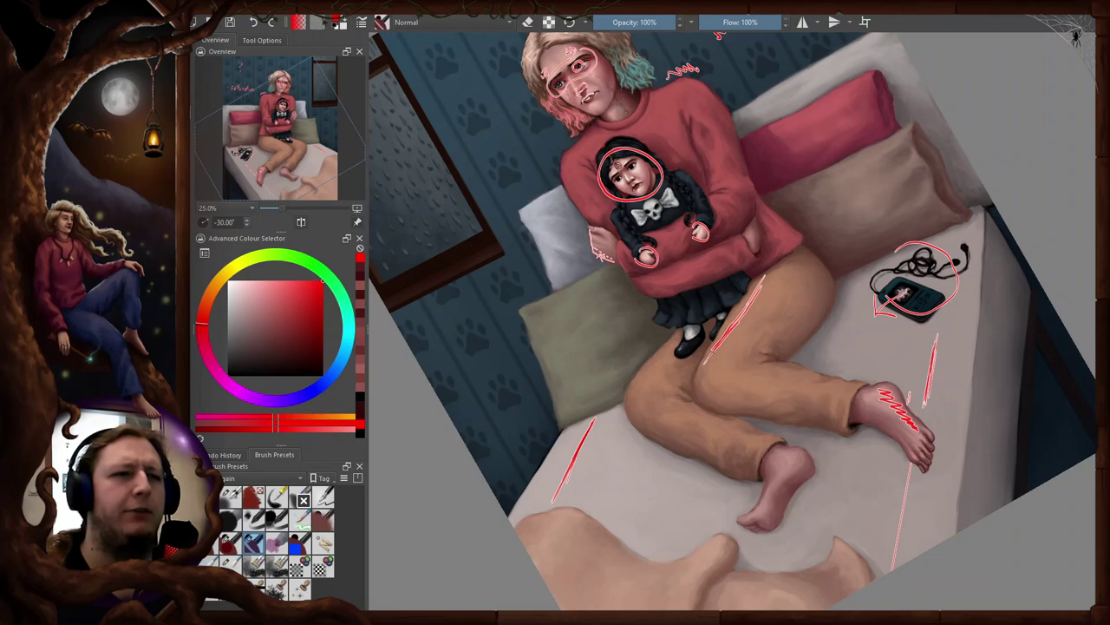
{"action": "key", "text": "5"}
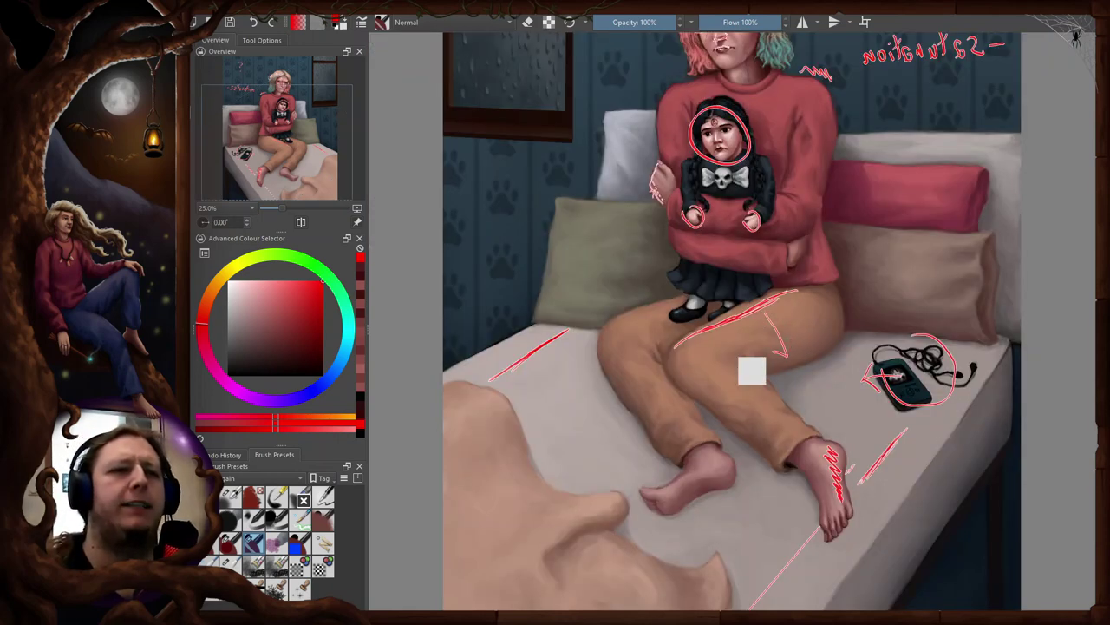
- Hatch red correction strokes along the underside of the near thigh beside the music player
{"action": "key", "text": "m"}
{"action": "key", "text": "4"}
{"action": "key", "text": "5"}
{"action": "key", "text": "m"}
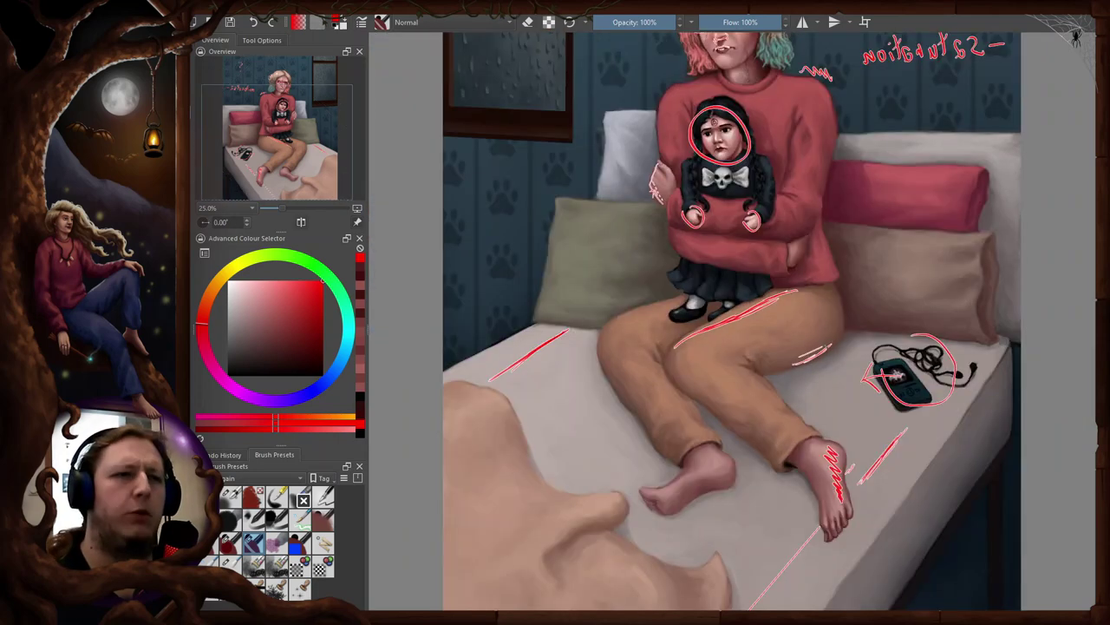
{"action": "key", "text": "m"}
{"action": "key", "text": "6"}
{"action": "key", "text": "6"}
{"action": "key", "text": "6"}
{"action": "key", "text": "6"}
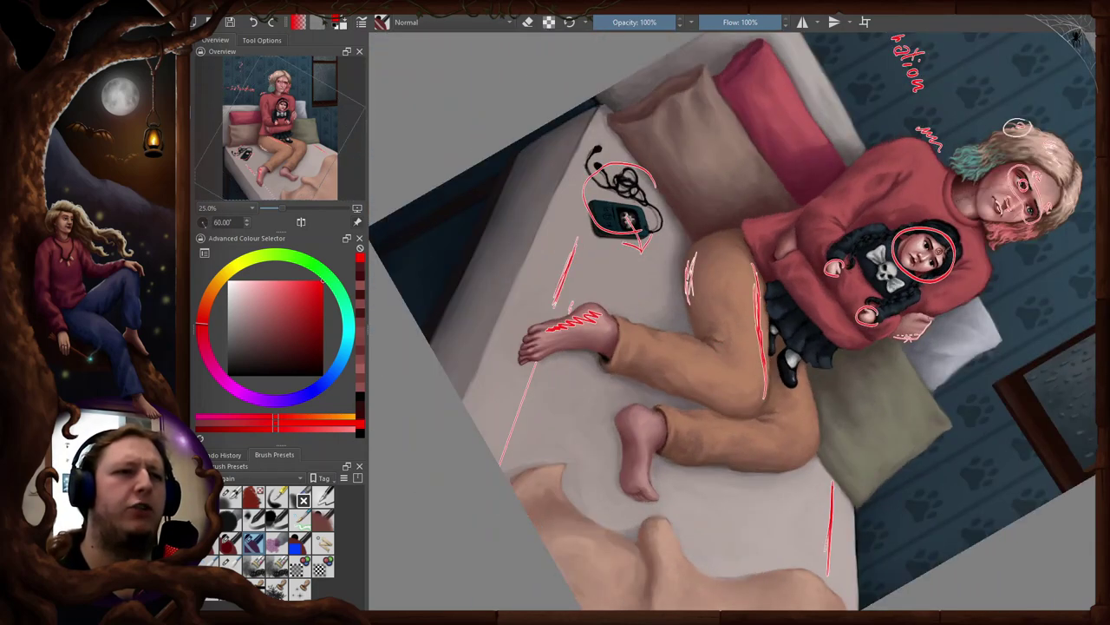
{"action": "key", "text": "5"}
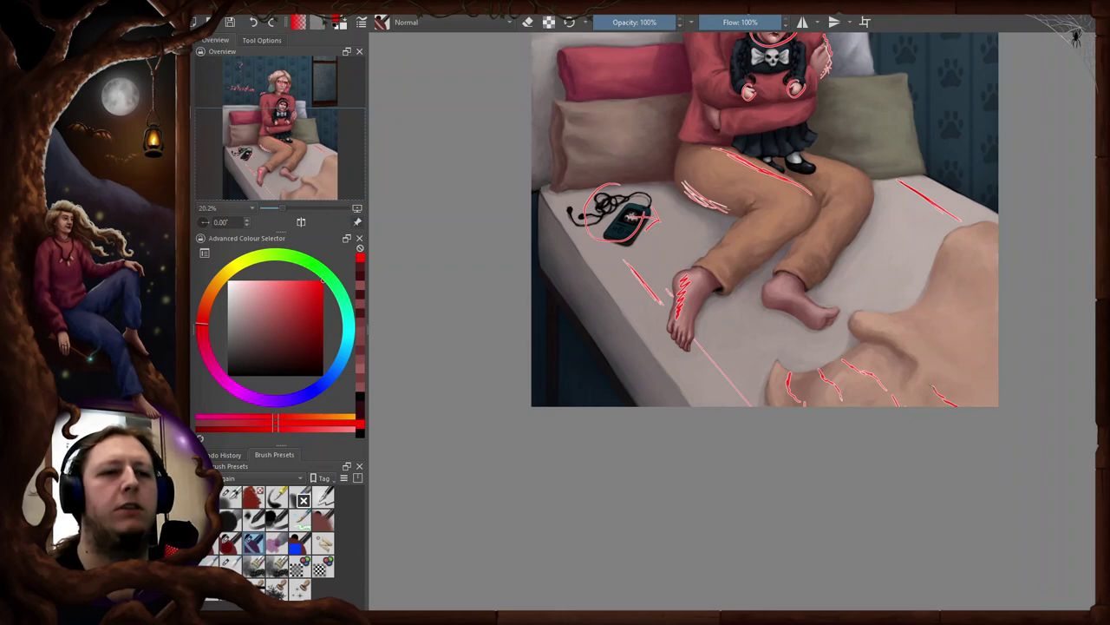
- Mark the folds on the blanket's lower part with red contour lines and dashed strokes running from the raised fold
{"action": "scroll", "coordinate": [923, 354], "scroll_direction": "up", "scroll_amount": 1}
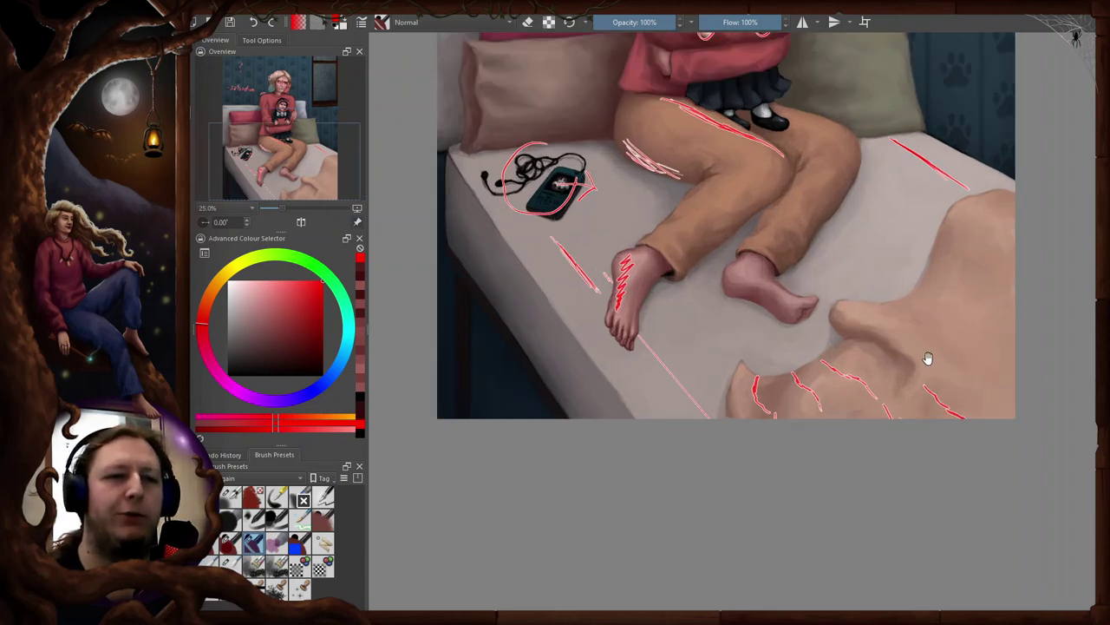
{"action": "scroll", "coordinate": [928, 358], "scroll_direction": "up", "scroll_amount": 1}
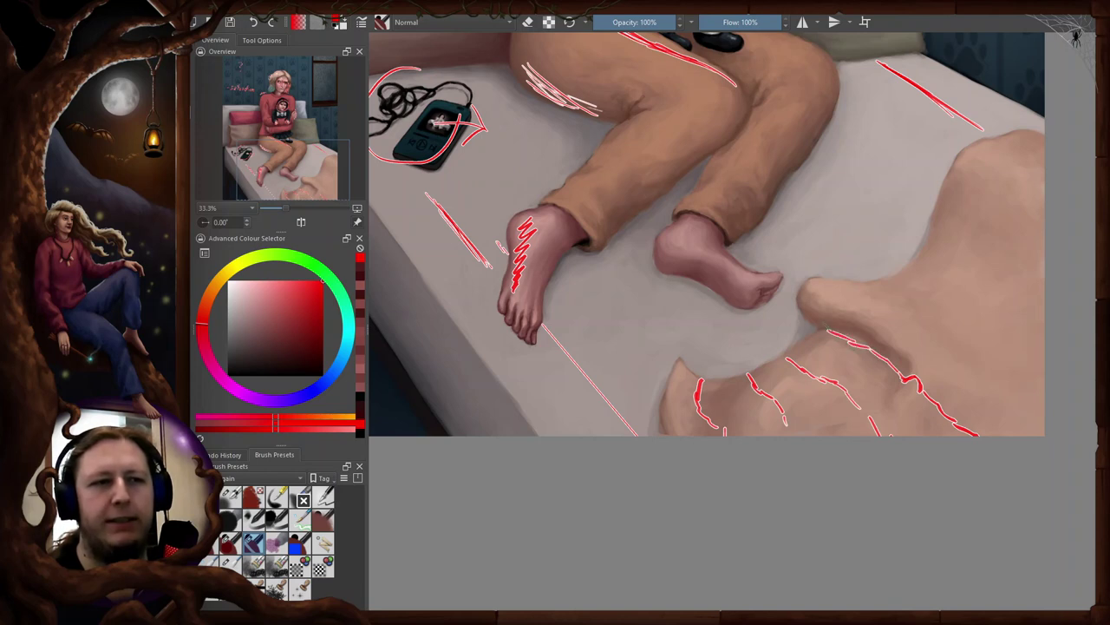
{"action": "left_click_drag", "start_coordinate": [1029, 426], "coordinate": [821, 288]}
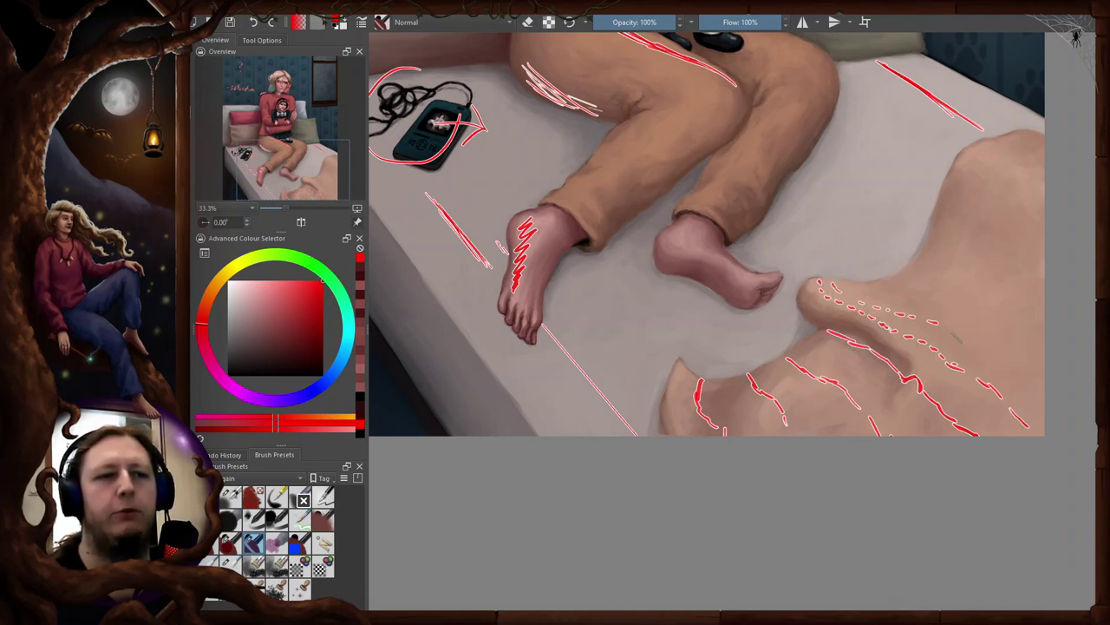
{"action": "left_click_drag", "start_coordinate": [951, 329], "coordinate": [880, 315]}
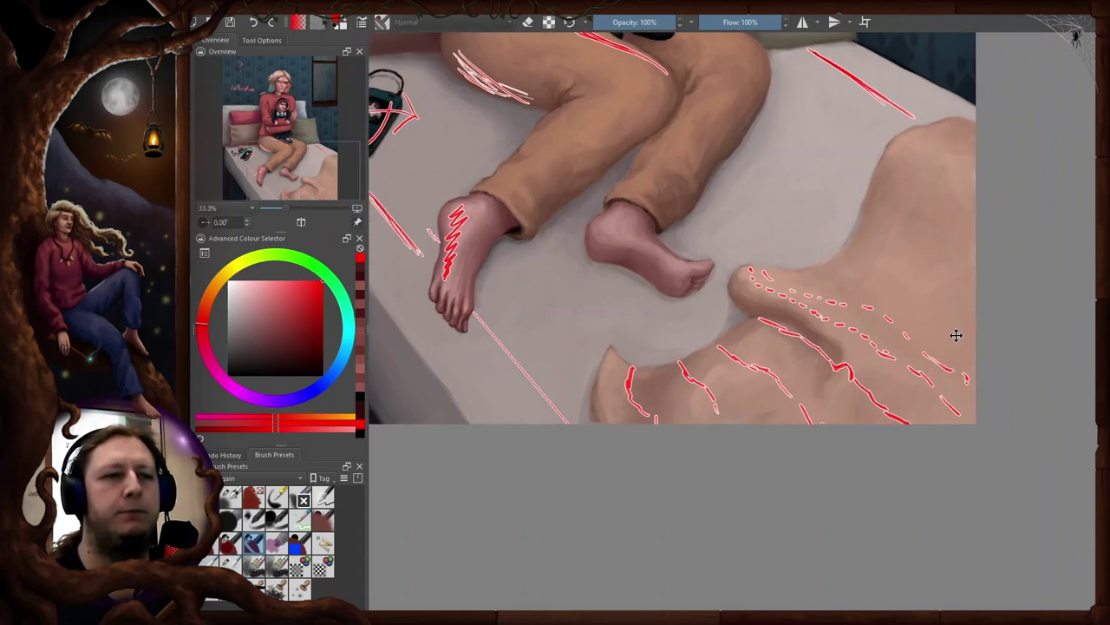
- Clean up the marks at the raised fold's tip and fill the rest of the blanket with dashed red fold lines
{"action": "key", "text": "e"}
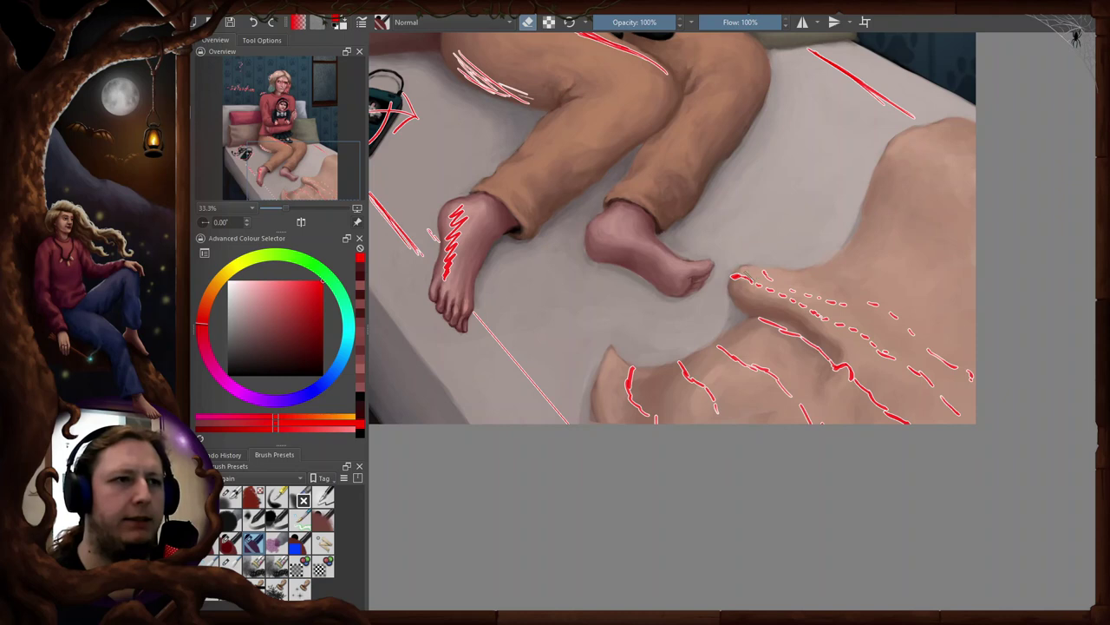
{"action": "key", "text": "e"}
- Circle the question mark on the wallpaper in red
{"action": "key", "text": "2"}
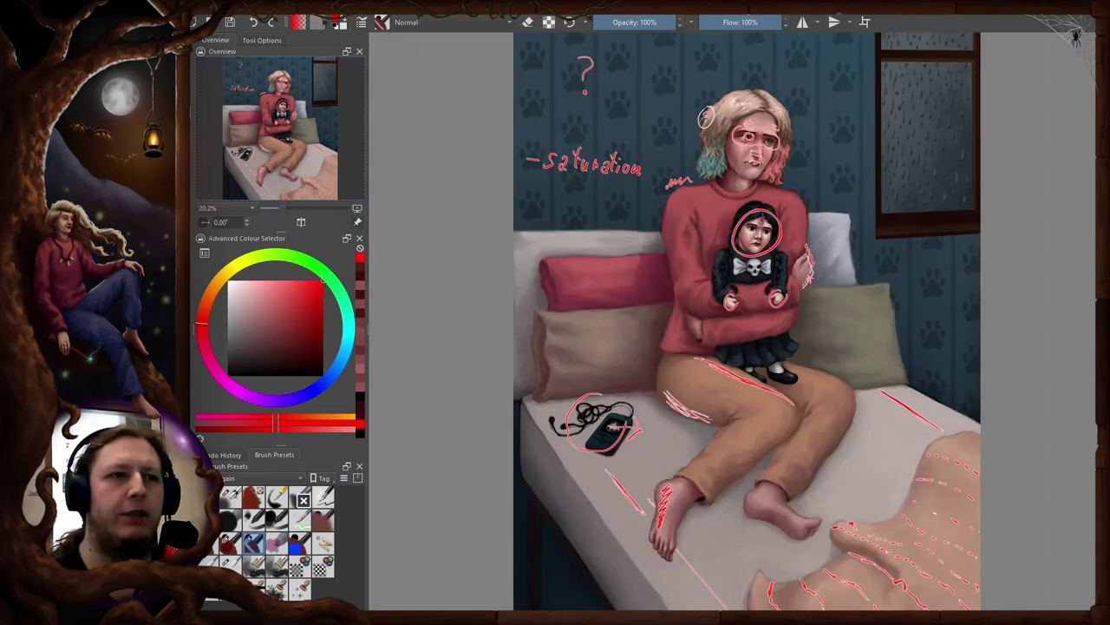
{"action": "key", "text": "2"}
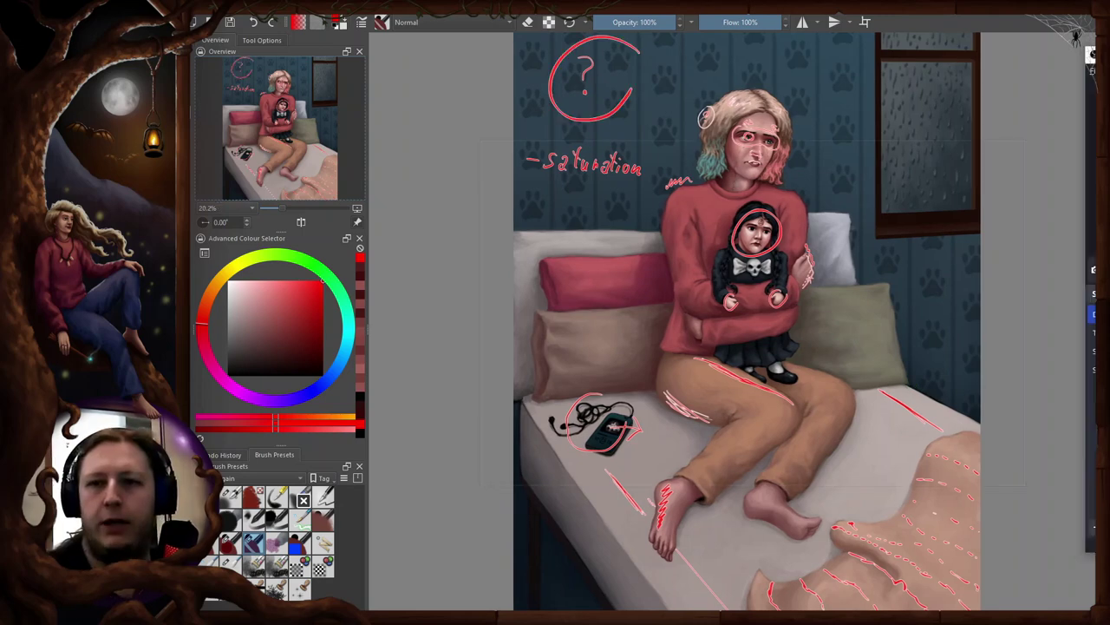
- Bring the OBS window into view and stop the recording
{"action": "left_click_drag", "start_coordinate": [1097, 57], "coordinate": [877, 60]}
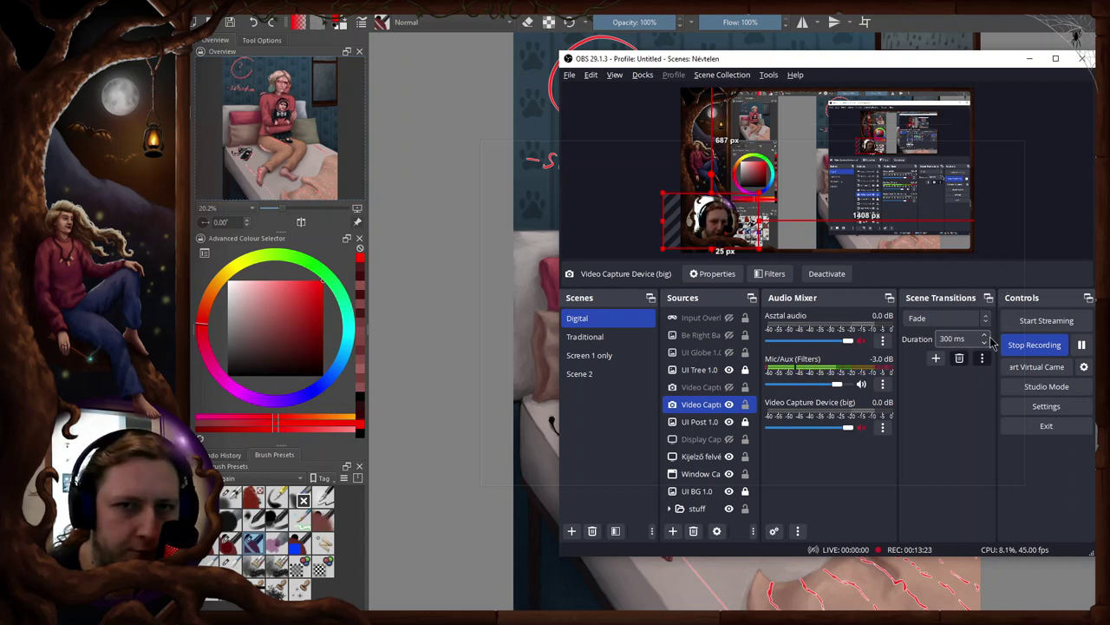
{"action": "left_click", "coordinate": [1041, 349]}
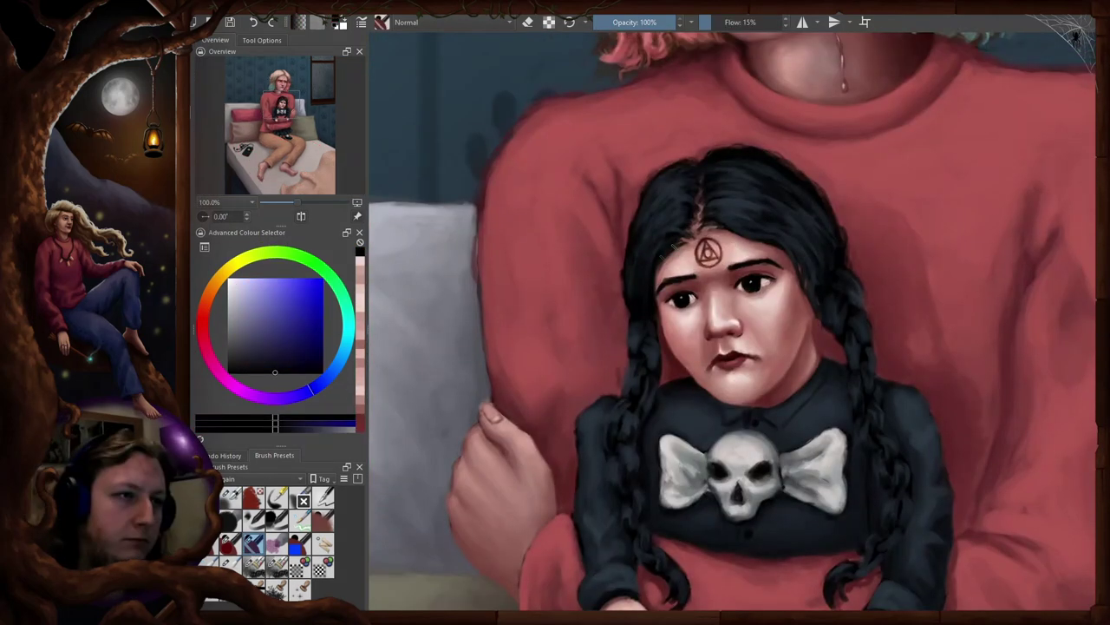
- Refine the skin shading on the doll's face with sampled skin tones, checking the proportions in mirrored view
{"action": "key", "text": "m"}
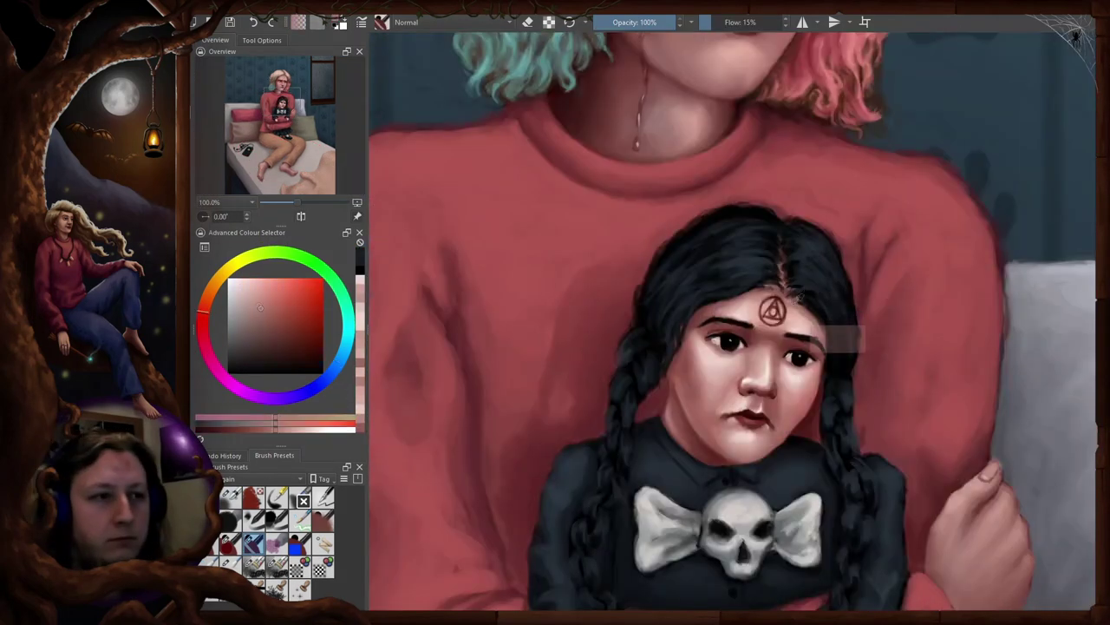
{"action": "key", "text": "4"}
{"action": "key", "text": "4"}
{"action": "key", "text": "4"}
{"action": "key", "text": "4"}
{"action": "key", "text": "4"}
{"action": "right_click", "coordinate": [709, 331]}
{"action": "key", "text": "5"}
{"action": "key", "text": "m"}
{"action": "key", "text": "m"}
{"action": "scroll", "coordinate": [578, 347], "scroll_direction": "down", "scroll_amount": 2}
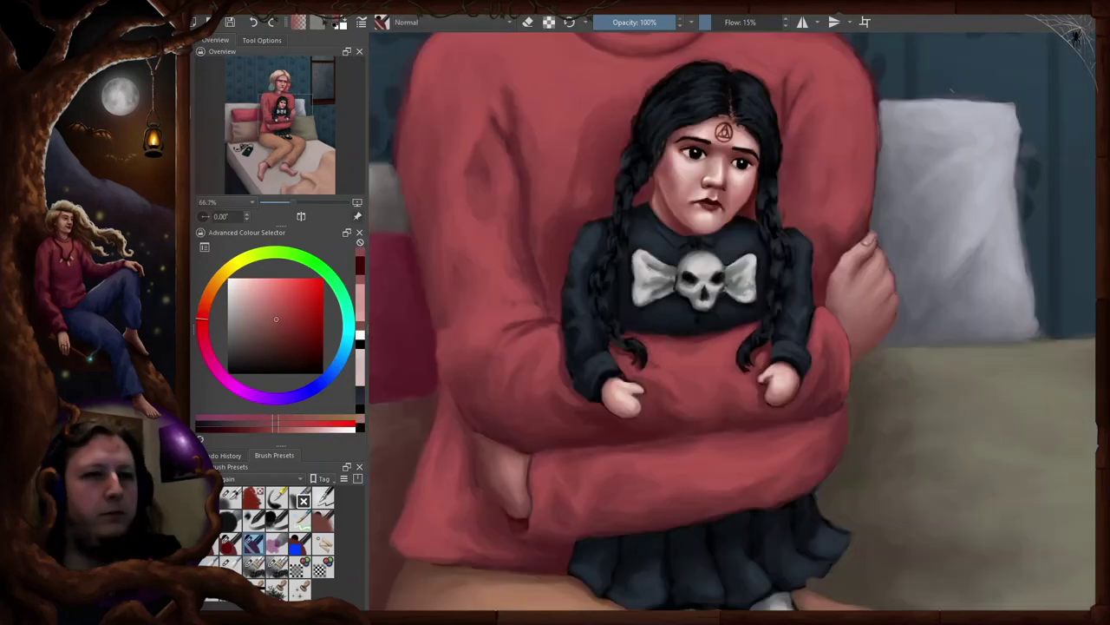
- Repaint both of the doll's hands with light skin tones and brighter highlights
{"action": "scroll", "coordinate": [579, 444], "scroll_direction": "up", "scroll_amount": 2}
{"action": "key", "text": "6"}
{"action": "key", "text": "5"}
{"action": "left_click_drag", "start_coordinate": [849, 385], "coordinate": [899, 347]}
{"action": "left_click_drag", "start_coordinate": [604, 380], "coordinate": [642, 403]}
{"action": "right_click", "coordinate": [627, 383]}
{"action": "left_click", "coordinate": [627, 282]}
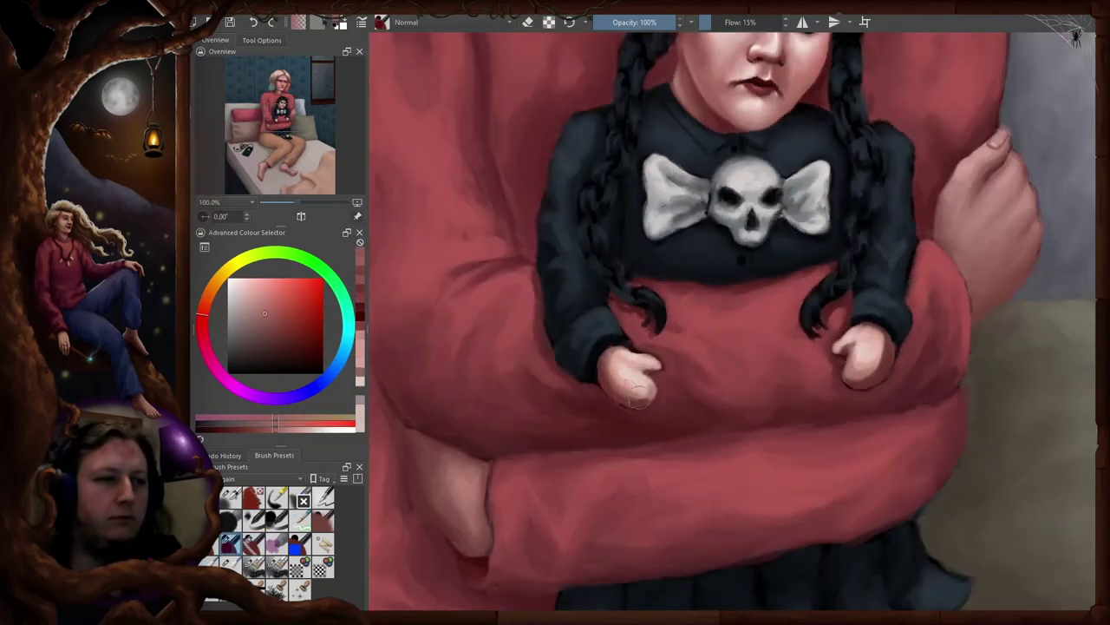
{"action": "left_click_drag", "start_coordinate": [912, 399], "coordinate": [958, 383]}
- Define the contours of the doll's hands and thumbs using skin and sweater colours sampled from the surrounding area
{"action": "left_click_drag", "start_coordinate": [746, 390], "coordinate": [729, 329]}
{"action": "left_click", "coordinate": [877, 251], "text": "ctrl"}
{"action": "left_click", "coordinate": [972, 173], "text": "ctrl"}
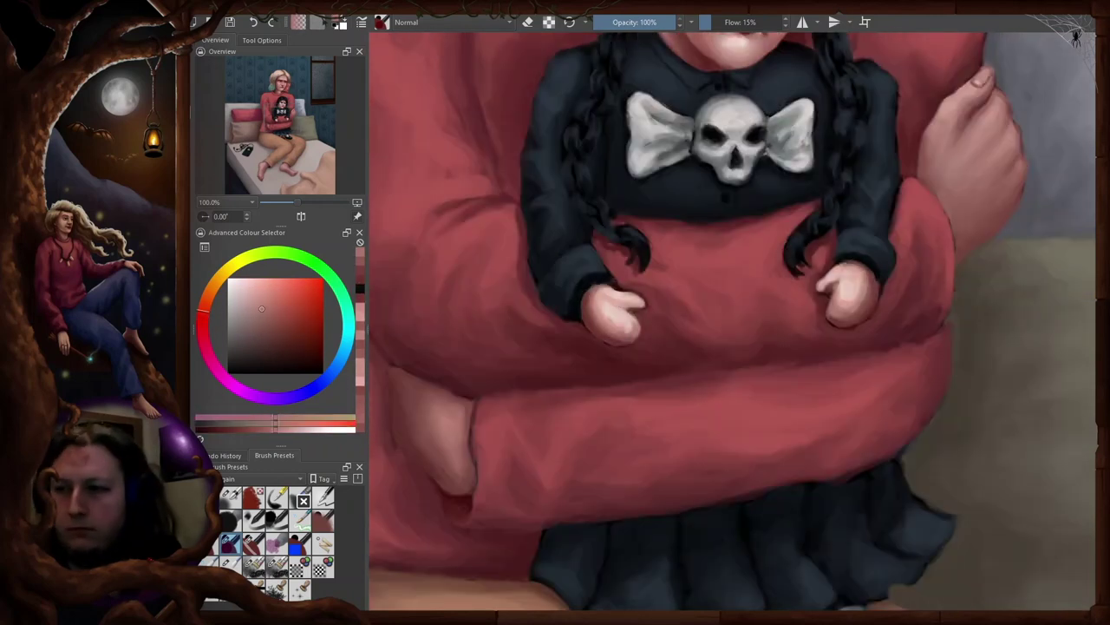
{"action": "left_click", "coordinate": [846, 299], "text": "ctrl"}
{"action": "left_click_drag", "start_coordinate": [835, 297], "coordinate": [857, 314]}
{"action": "left_click", "coordinate": [646, 291], "text": "ctrl"}
{"action": "left_click", "coordinate": [620, 308], "text": "ctrl"}
{"action": "left_click", "coordinate": [633, 286], "text": "ctrl"}
{"action": "left_click", "coordinate": [659, 300], "text": "ctrl"}
{"action": "left_click", "coordinate": [627, 354], "text": "ctrl"}
- Outline the woman with a freehand selection, copy and paste her, and move the copy to the left
{"action": "mouse_move", "coordinate": [736, 145]}
{"action": "left_mouse_down"}
{"action": "mouse_move", "coordinate": [665, 331]}
{"action": "mouse_move", "coordinate": [794, 189]}
{"action": "left_mouse_up"}
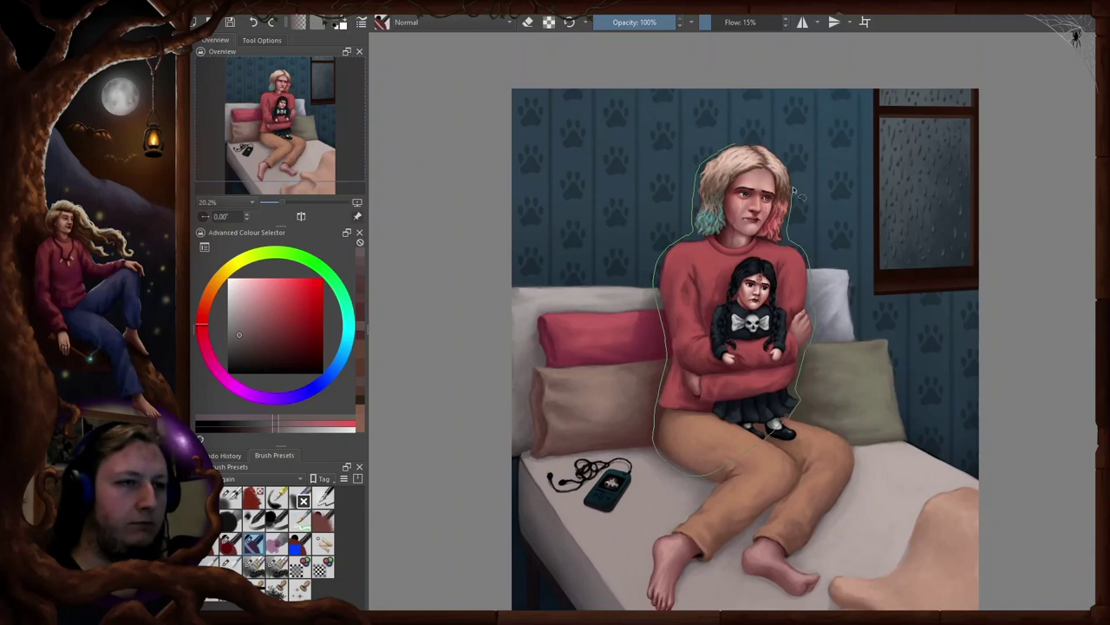
{"action": "scroll", "coordinate": [792, 189], "scroll_direction": "down", "scroll_amount": 2}
{"action": "key", "text": "ctrl+c"}
{"action": "key", "text": "ctrl+v"}
{"action": "key", "text": "ctrl+t"}
{"action": "left_click_drag", "start_coordinate": [754, 317], "coordinate": [712, 318]}
{"action": "key", "text": "m"}
{"action": "key", "text": "m"}
{"action": "key", "text": "Return"}
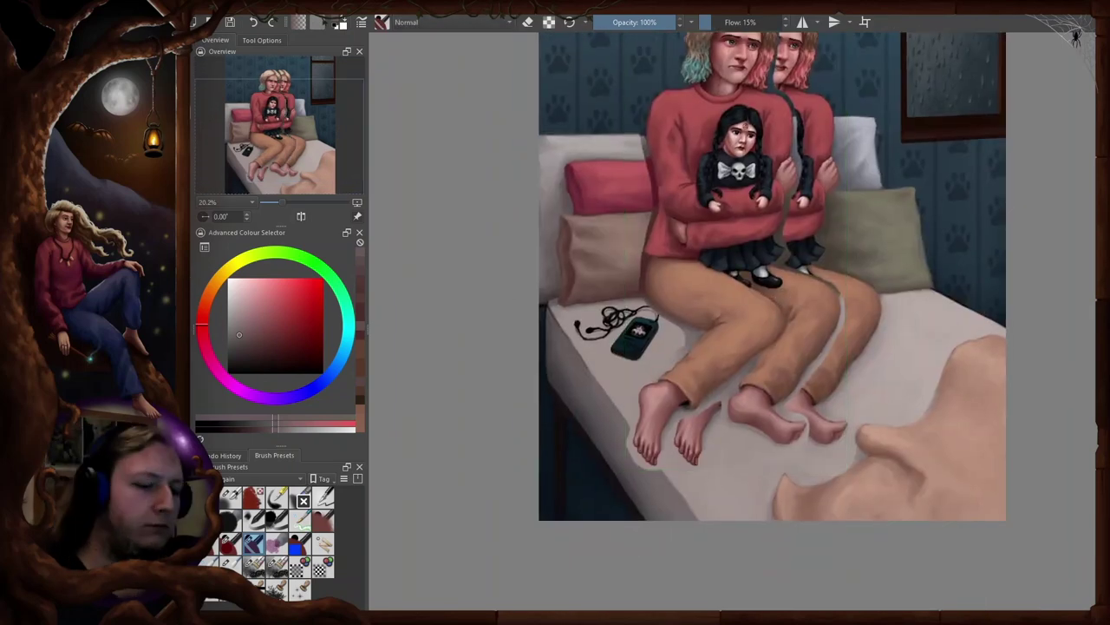
- Paint over the leftover original toes between the woman's feet with the bed sheet colour
{"action": "key", "text": "4"}
{"action": "key", "text": "4"}
{"action": "key", "text": "4"}
{"action": "key", "text": "slash"}
{"action": "left_click_drag", "start_coordinate": [783, 381], "coordinate": [757, 391]}
{"action": "left_click", "coordinate": [763, 382], "text": "ctrl"}
{"action": "key", "text": "5"}
{"action": "key", "text": "e"}
{"action": "left_click_drag", "start_coordinate": [748, 342], "coordinate": [746, 350]}
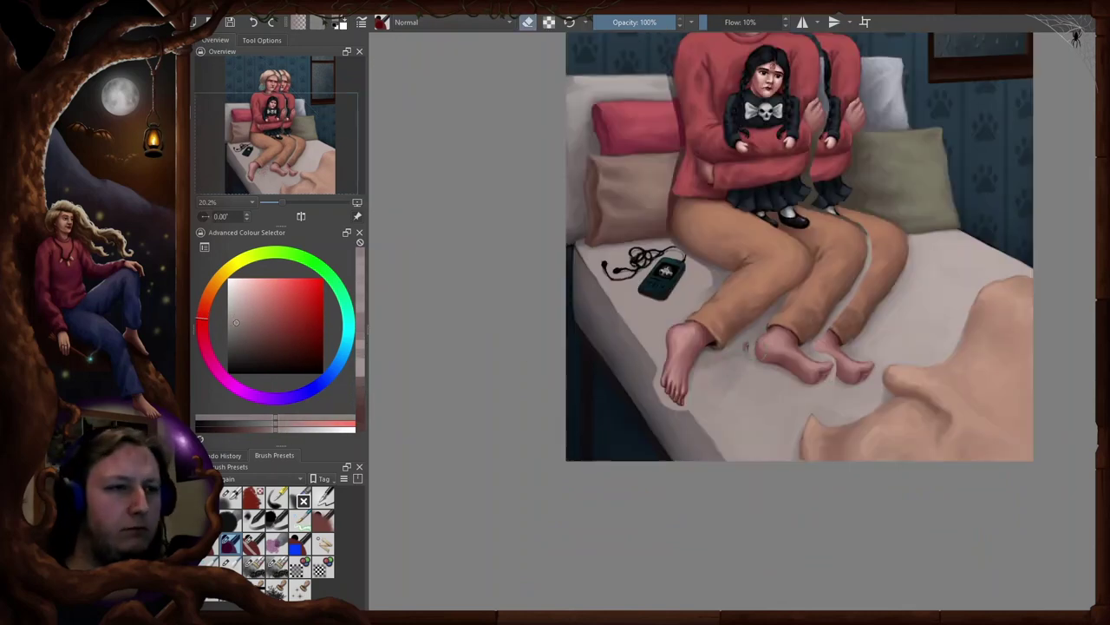
- Cover the leftover second foot and trouser leg beside the moved woman with the bed sheet colour
{"action": "key", "text": "e"}
{"action": "left_click_drag", "start_coordinate": [854, 366], "coordinate": [831, 376]}
{"action": "key", "text": "4"}
{"action": "mouse_move", "coordinate": [864, 328]}
{"action": "left_mouse_down"}
{"action": "mouse_move", "coordinate": [835, 349]}
{"action": "mouse_move", "coordinate": [766, 340]}
{"action": "left_mouse_up"}
{"action": "key", "text": "5"}
{"action": "key", "text": "6"}
{"action": "key", "text": "6"}
{"action": "key", "text": "6"}
{"action": "key", "text": "6"}
{"action": "key", "text": "plus"}
{"action": "left_click", "coordinate": [777, 361], "text": "ctrl"}
{"action": "key", "text": "5"}
- Paint pillow colours over the original figure's leftover forearm, hand and doll beside the moved woman
{"action": "key", "text": "minus"}
{"action": "key", "text": "4"}
{"action": "key", "text": "4"}
{"action": "key", "text": "4"}
{"action": "left_click", "coordinate": [772, 236], "text": "ctrl"}
{"action": "left_click_drag", "start_coordinate": [772, 235], "coordinate": [756, 253]}
{"action": "key", "text": "5"}
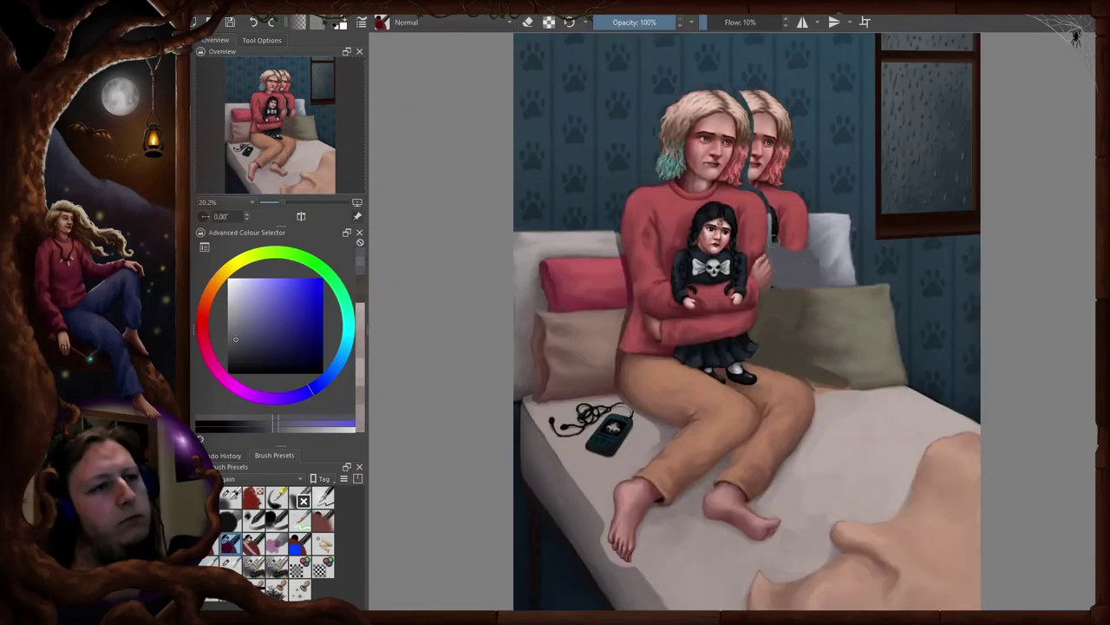
- Clean up the pillow paint along the edge of the moved woman's raised hand
{"action": "key", "text": "plus"}
{"action": "key", "text": "plus"}
{"action": "left_click_drag", "start_coordinate": [769, 305], "coordinate": [777, 362]}
{"action": "key", "text": "m"}
{"action": "key", "text": "m"}
{"action": "key", "text": "e"}
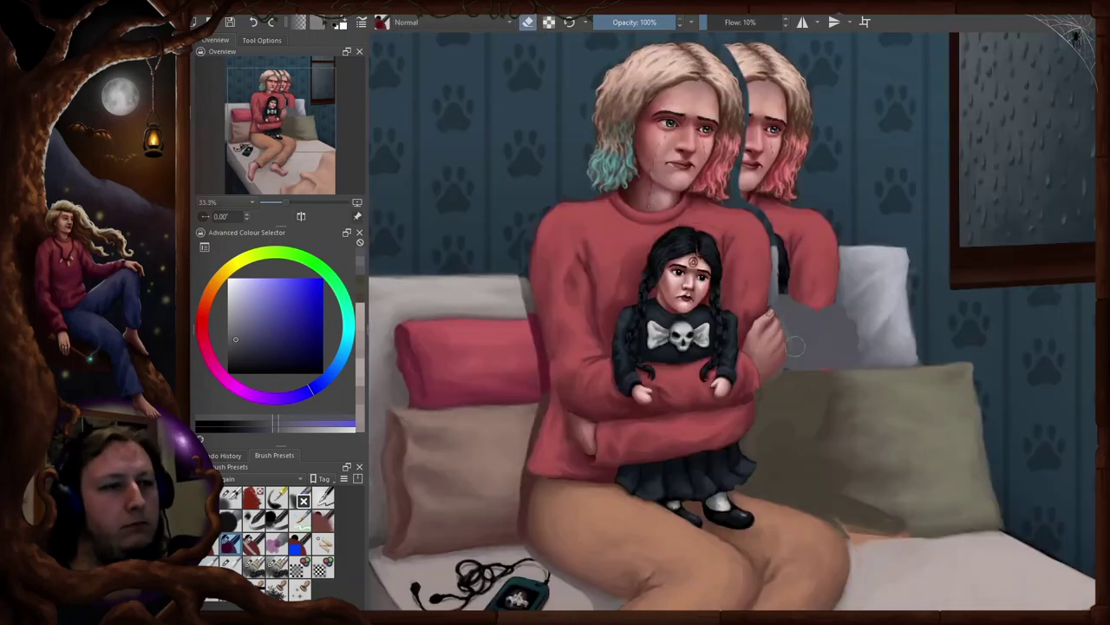
{"action": "key", "text": "e"}
{"action": "key", "text": "m"}
{"action": "key", "text": "minus"}
{"action": "key", "text": "minus"}
{"action": "key", "text": "m"}
- Paint over the original figure's leftover upper sleeve and shoulder with the surrounding background colours
{"action": "key", "text": "plus"}
{"action": "key", "text": "plus"}
{"action": "key", "text": "4"}
{"action": "key", "text": "4"}
{"action": "key", "text": "4"}
{"action": "key", "text": "5"}
{"action": "mouse_move", "coordinate": [780, 262]}
{"action": "left_mouse_down"}
{"action": "mouse_move", "coordinate": [782, 293]}
{"action": "mouse_move", "coordinate": [816, 286]}
{"action": "left_mouse_up"}
{"action": "key", "text": "4"}
{"action": "key", "text": "4"}
{"action": "left_click_drag", "start_coordinate": [778, 243], "coordinate": [781, 262]}
{"action": "key", "text": "5"}
- Cover the leftover head and hair with wallpaper blue and paint a cast shadow on the pink and brown pillows
{"action": "key", "text": "6"}
{"action": "key", "text": "6"}
{"action": "key", "text": "6"}
{"action": "key", "text": "6"}
{"action": "left_click_drag", "start_coordinate": [848, 322], "coordinate": [850, 347]}
{"action": "key", "text": "5"}
{"action": "left_click_drag", "start_coordinate": [788, 61], "coordinate": [797, 157]}
{"action": "left_click_drag", "start_coordinate": [794, 251], "coordinate": [792, 301]}
{"action": "left_click_drag", "start_coordinate": [789, 139], "coordinate": [793, 167]}
{"action": "left_click_drag", "start_coordinate": [794, 252], "coordinate": [792, 360]}
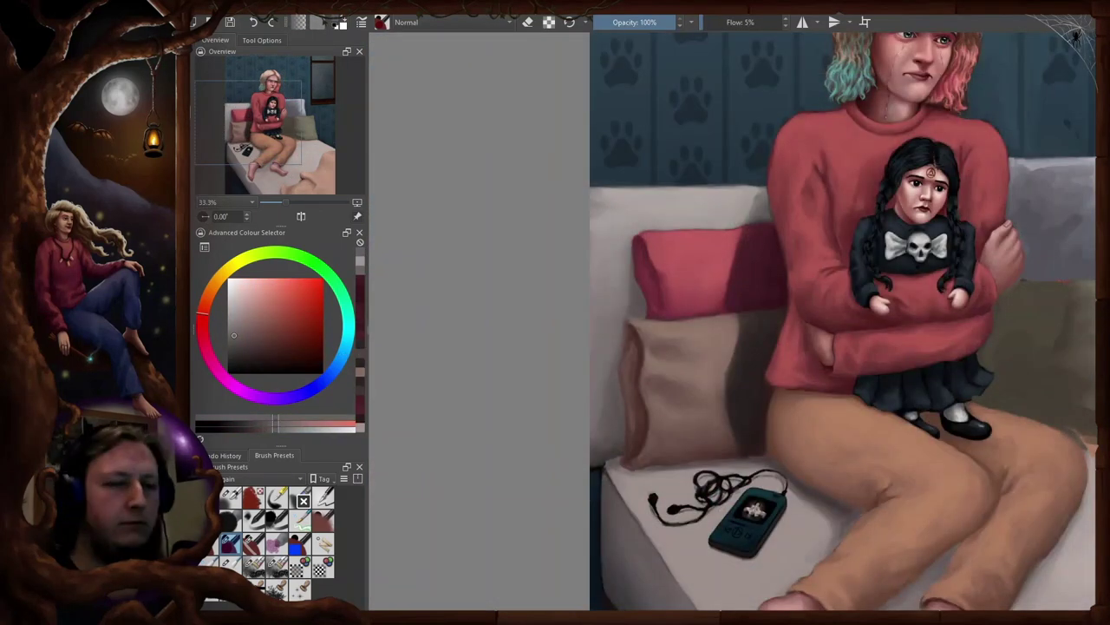
- Transform the section with the white and green pillows so it sits slightly closer to the woman
{"action": "key", "text": "4"}
{"action": "key", "text": "4"}
{"action": "key", "text": "4"}
{"action": "key", "text": "5"}
{"action": "key", "text": "minus"}
{"action": "key", "text": "ctrl+t"}
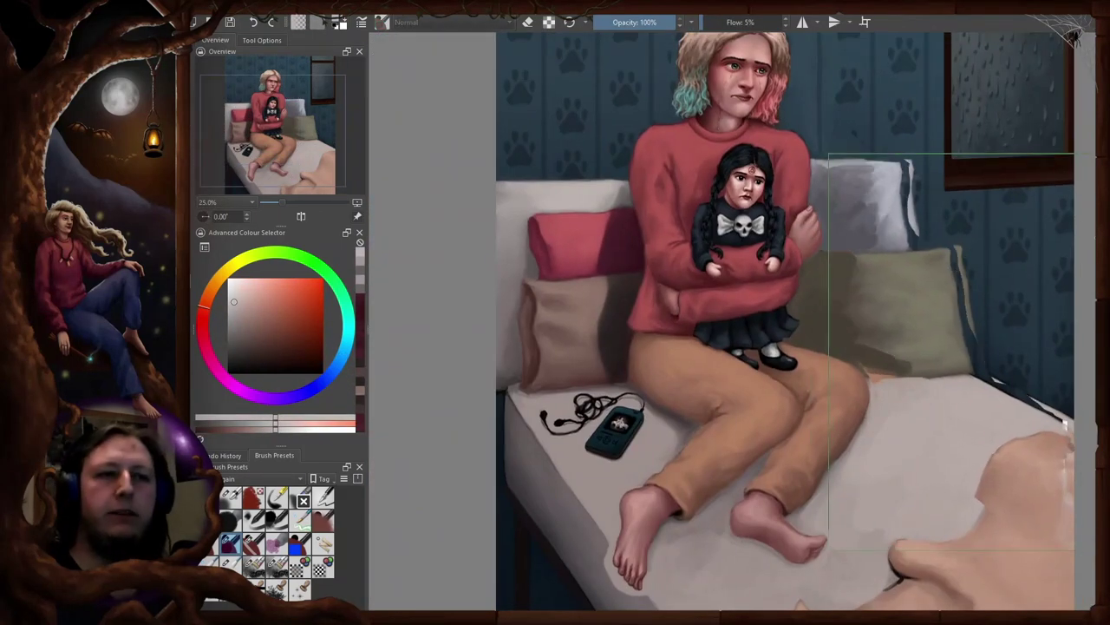
{"action": "key", "text": "Return"}
- Paint over the seams around the shifted white and green pillows with sampled wallpaper and pillow colours
{"action": "left_click_drag", "start_coordinate": [1047, 187], "coordinate": [975, 164]}
{"action": "left_click", "coordinate": [922, 329], "text": "ctrl"}
{"action": "left_click_drag", "start_coordinate": [893, 277], "coordinate": [923, 330]}
{"action": "left_click_drag", "start_coordinate": [836, 198], "coordinate": [835, 243]}
{"action": "key", "text": "plus"}
{"action": "key", "text": "plus"}
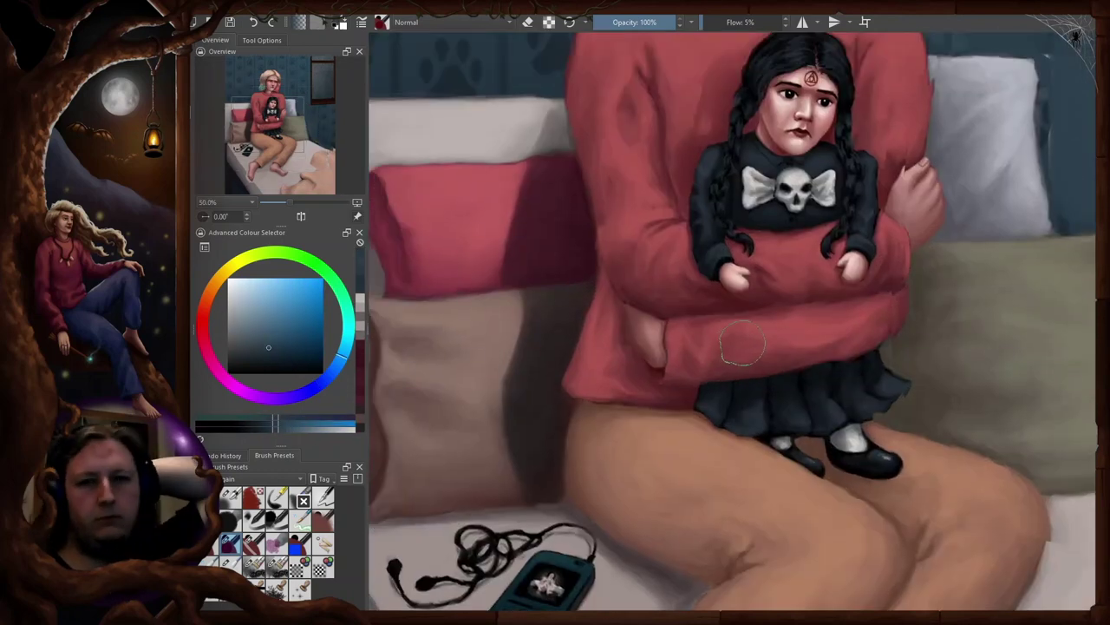
- Blend the green pillow's shaded area beside the woman's sleeve and the doll's skirt with a different brush
{"action": "key", "text": "minus"}
{"action": "left_click", "coordinate": [230, 497]}
{"action": "key", "text": "plus"}
{"action": "key", "text": "e"}
{"action": "mouse_move", "coordinate": [856, 315]}
{"action": "left_mouse_down"}
{"action": "mouse_move", "coordinate": [842, 283]}
{"action": "mouse_move", "coordinate": [821, 485]}
{"action": "left_mouse_up"}
{"action": "key", "text": "plus"}
{"action": "left_click", "coordinate": [230, 543]}
- Refine the edge where the wrist of the woman's raised hand meets the sweater sleeve with dark red
{"action": "key", "text": "6"}
{"action": "key", "text": "6"}
{"action": "key", "text": "5"}
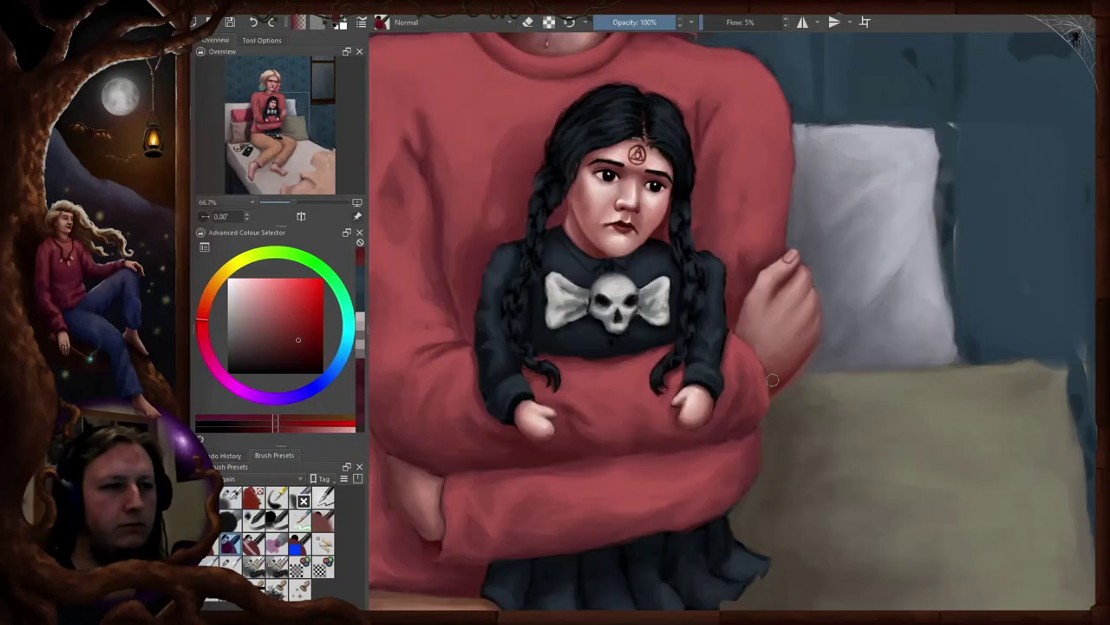
{"action": "key", "text": "6"}
{"action": "key", "text": "6"}
{"action": "key", "text": "6"}
{"action": "key", "text": "m"}
{"action": "key", "text": "m"}
{"action": "key", "text": "5"}
{"action": "key", "text": "e"}
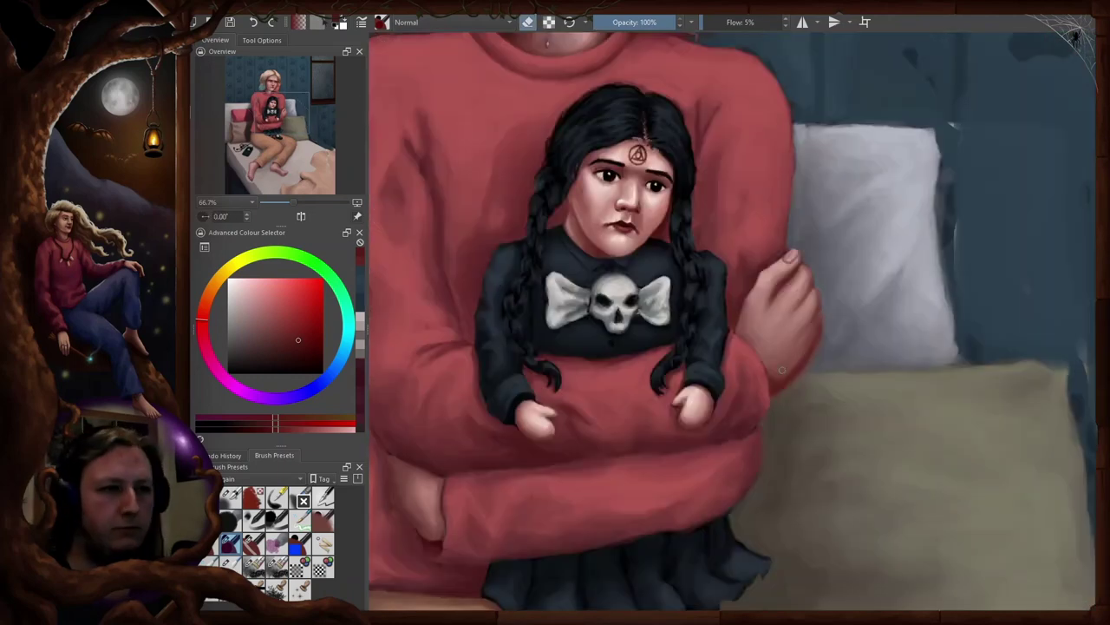
{"action": "key", "text": "e"}
{"action": "mouse_move", "coordinate": [779, 373]}
{"action": "left_mouse_down"}
{"action": "mouse_move", "coordinate": [808, 319]}
{"action": "mouse_move", "coordinate": [866, 520]}
{"action": "left_mouse_up"}
{"action": "key", "text": "minus"}
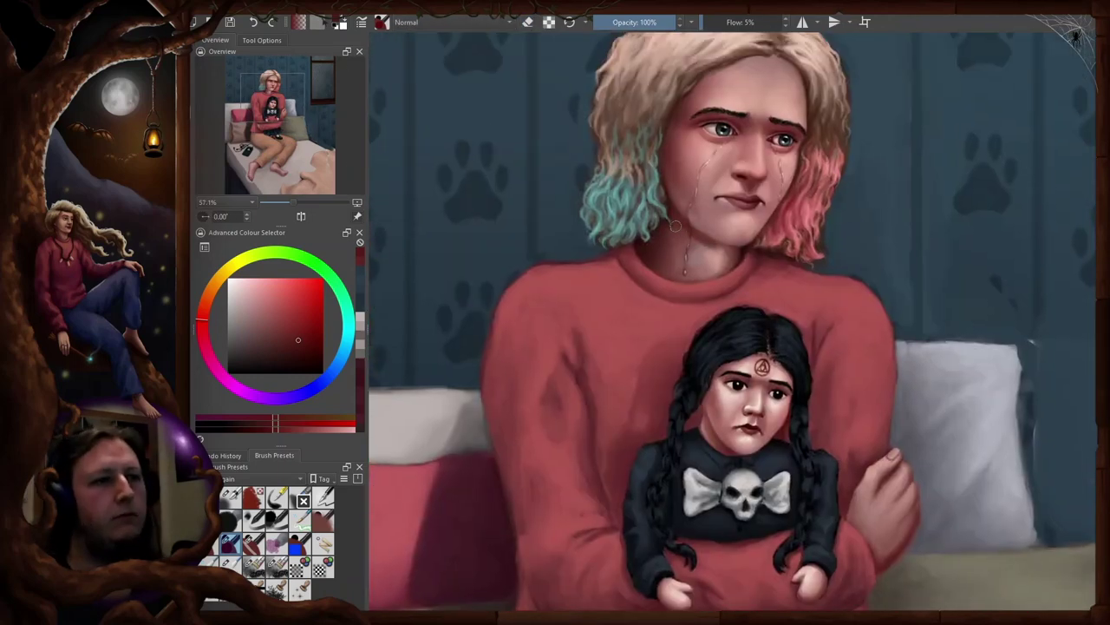
- Shade the outer edge of the woman's raised hand with a muted dark red
{"action": "key", "text": "minus"}
{"action": "key", "text": "minus"}
{"action": "left_click_drag", "start_coordinate": [930, 451], "coordinate": [884, 293]}
{"action": "key", "text": "plus"}
{"action": "key", "text": "plus"}
{"action": "left_click_drag", "start_coordinate": [746, 251], "coordinate": [794, 279]}
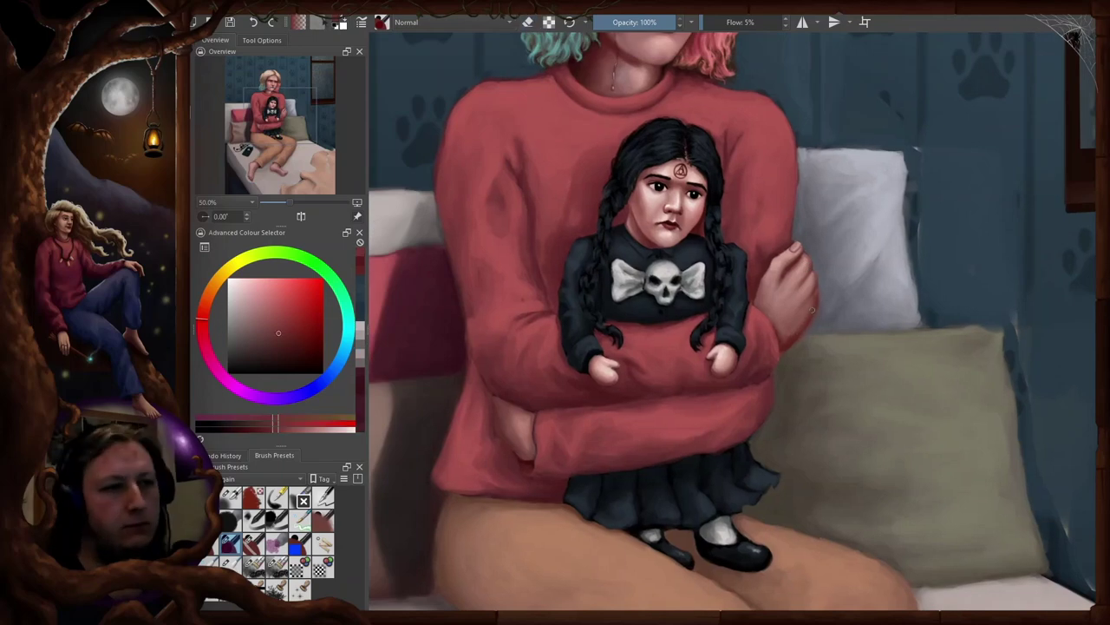
- Shade the sweater sleeve on the woman's lower forearm with dark pinkish red
{"action": "key", "text": "2"}
{"action": "key", "text": "plus"}
{"action": "key", "text": "plus"}
{"action": "key", "text": "plus"}
{"action": "key", "text": "4"}
{"action": "key", "text": "4"}
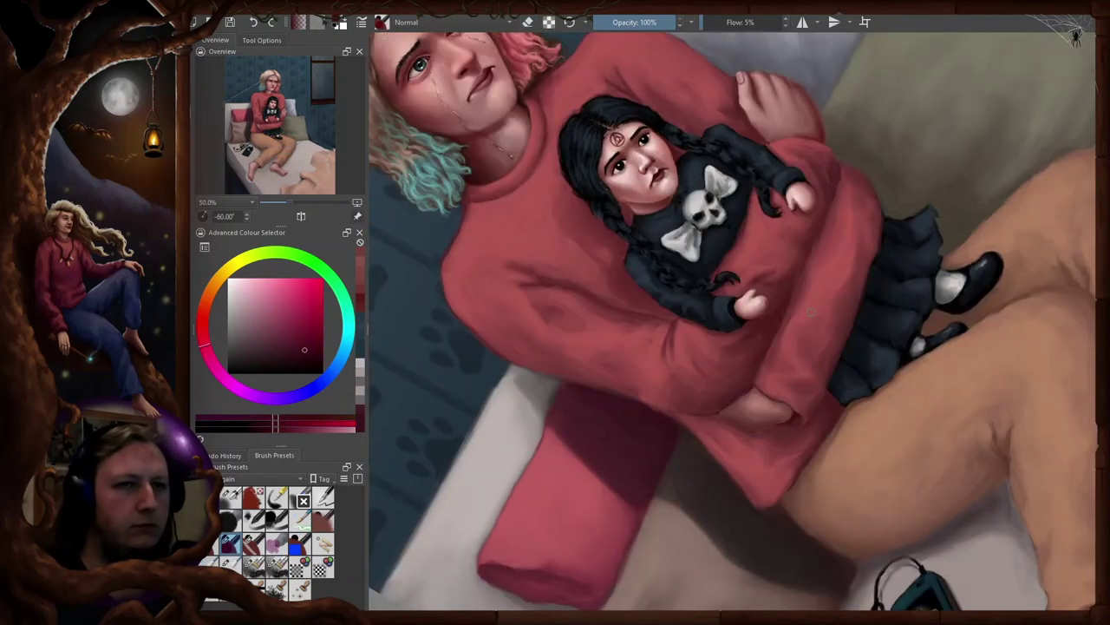
{"action": "key", "text": "m"}
{"action": "key", "text": "5"}
{"action": "right_click", "coordinate": [837, 312]}
- Darken and tidy the lower hem of the sweater where it meets the trousers
{"action": "key", "text": "6"}
{"action": "key", "text": "6"}
{"action": "key", "text": "5"}
{"action": "key", "text": "e"}
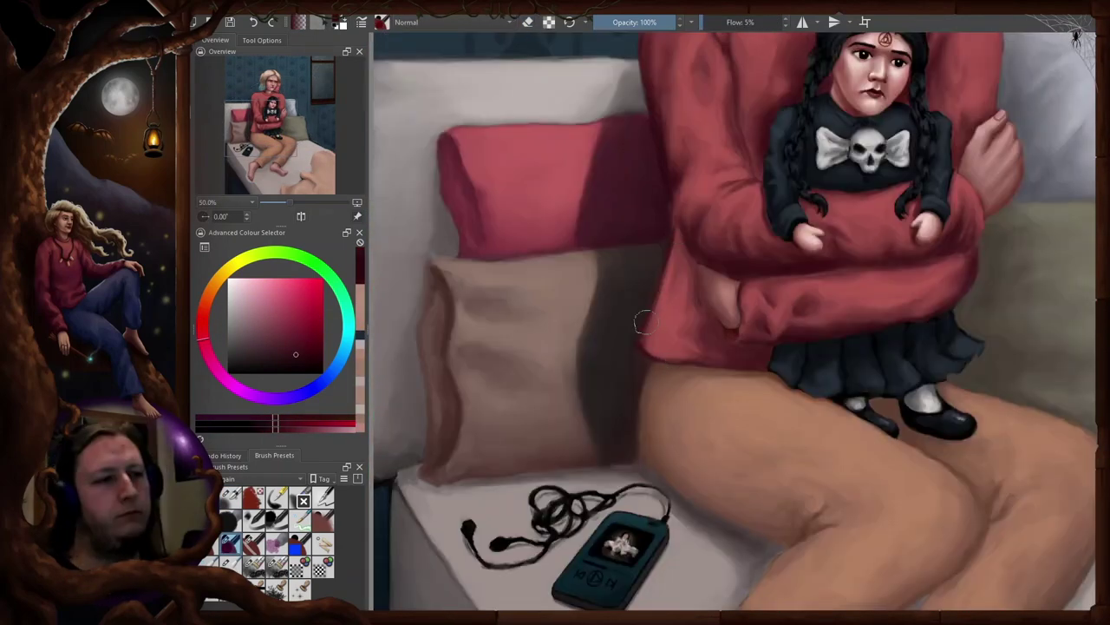
{"action": "key", "text": "m"}
{"action": "key", "text": "m"}
{"action": "key", "text": "e"}
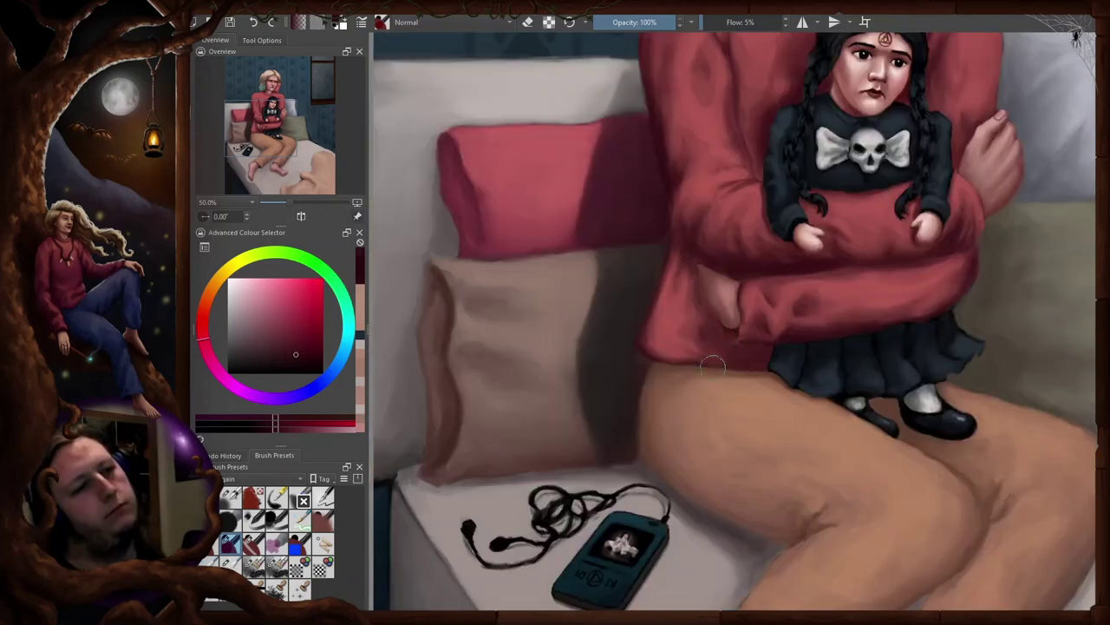
- Brighten the trousers on the woman's near leg with light orange, from the thigh down to the shin
{"action": "key", "text": "m"}
{"action": "key", "text": "m"}
{"action": "scroll", "coordinate": [735, 321], "scroll_direction": "down", "scroll_amount": 1}
{"action": "key", "text": "6"}
{"action": "key", "text": "6"}
{"action": "key", "text": "6"}
{"action": "key", "text": "5"}
{"action": "key", "text": "m"}
{"action": "key", "text": "4"}
{"action": "key", "text": "4"}
{"action": "key", "text": "5"}
{"action": "key", "text": "m"}
{"action": "key", "text": "4"}
{"action": "key", "text": "4"}
{"action": "key", "text": "5"}
{"action": "key", "text": "m"}
{"action": "left_click_drag", "start_coordinate": [853, 424], "coordinate": [837, 368]}
{"action": "left_click_drag", "start_coordinate": [845, 361], "coordinate": [838, 368]}
{"action": "key", "text": "m"}
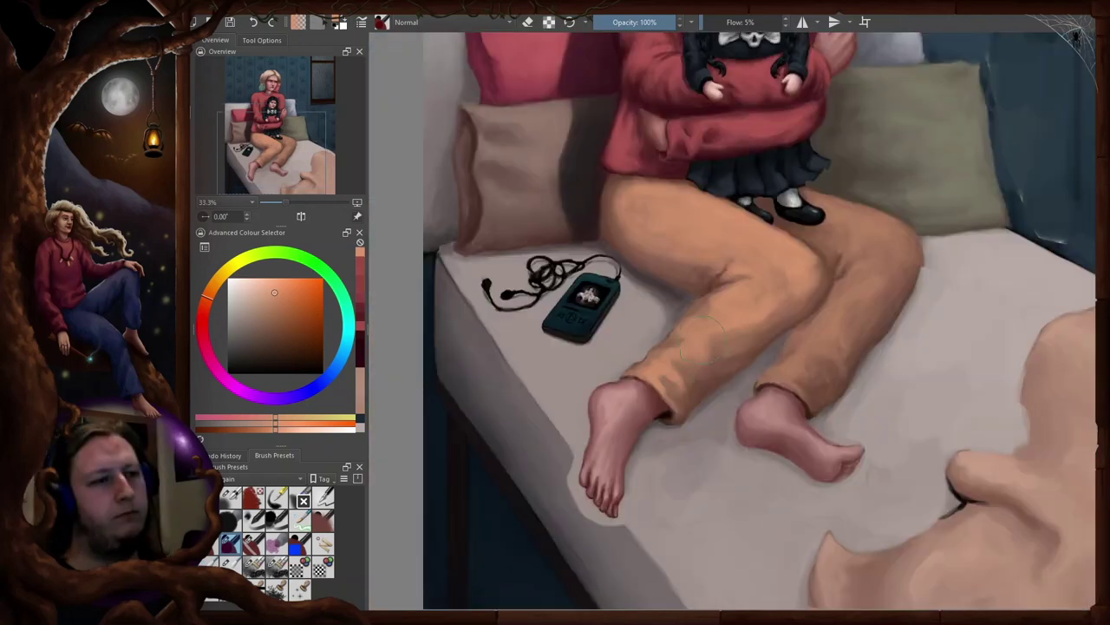
- Refine the trousers around the woman's hip and near thigh with the brush in eraser mode
{"action": "key", "text": "6"}
{"action": "key", "text": "6"}
{"action": "key", "text": "6"}
{"action": "key", "text": "5"}
{"action": "key", "text": "e"}
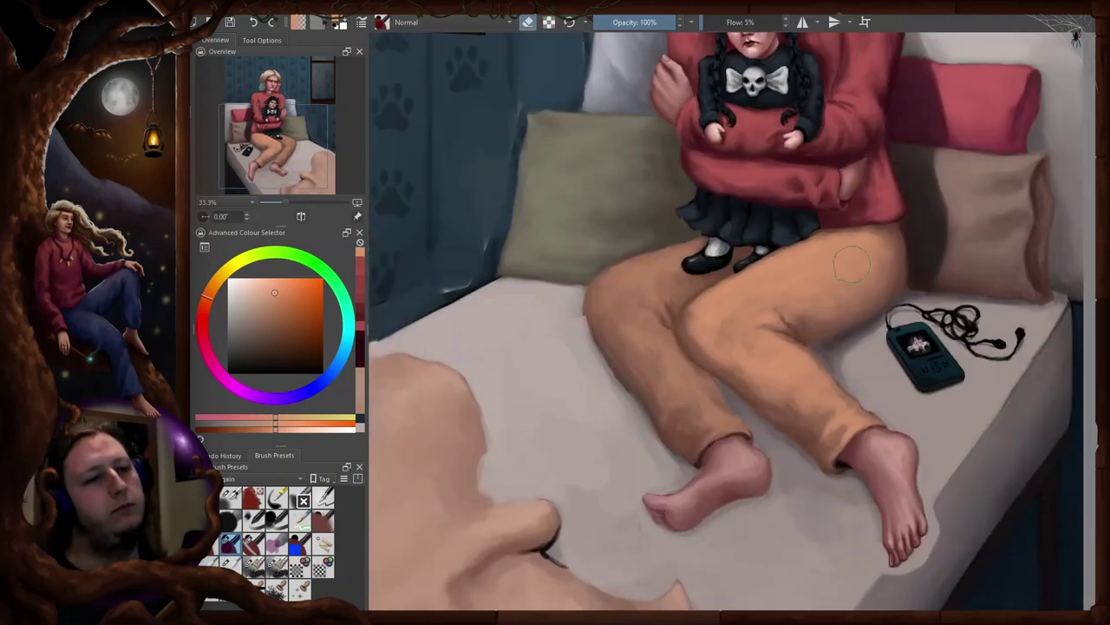
{"action": "key", "text": "e"}
{"action": "key", "text": "m"}
{"action": "key", "text": "m"}
{"action": "key", "text": "m"}
{"action": "scroll", "coordinate": [701, 365], "scroll_direction": "down", "scroll_amount": 1}
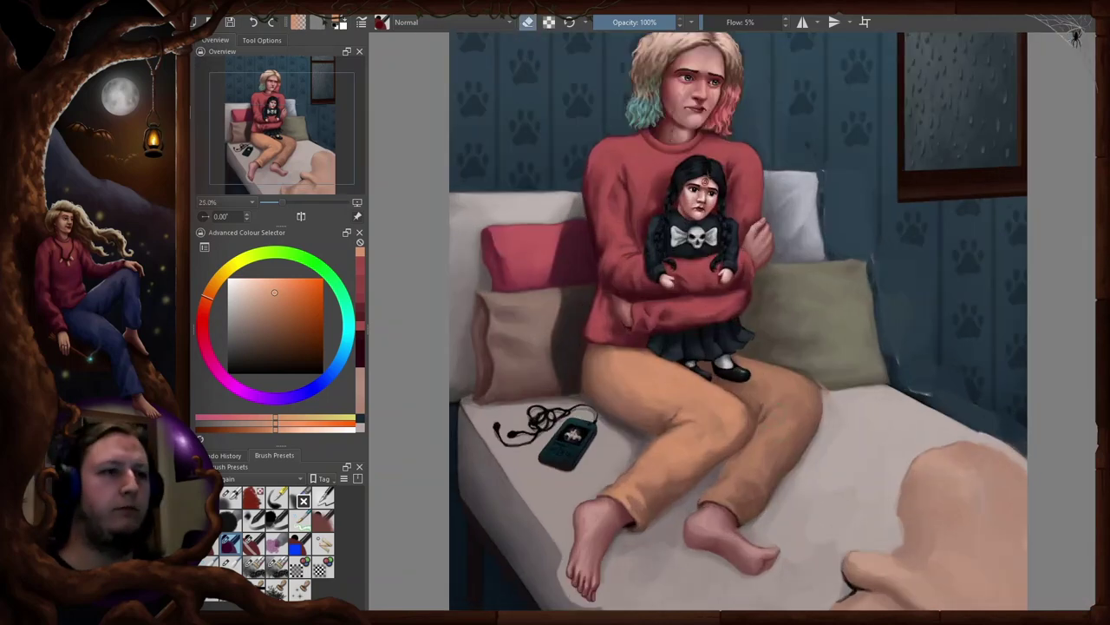
- Paint along the edge where the woman's hip meets the brown cushion with a sampled dark greyish red
{"action": "scroll", "coordinate": [700, 353], "scroll_direction": "up", "scroll_amount": 1}
{"action": "key", "text": "6"}
{"action": "key", "text": "6"}
{"action": "key", "text": "6"}
{"action": "left_click", "coordinate": [701, 188], "text": "ctrl"}
{"action": "key", "text": "5"}
{"action": "key", "text": "m"}
{"action": "left_click", "coordinate": [867, 257], "text": "ctrl"}
{"action": "left_click", "coordinate": [870, 259], "text": "ctrl"}
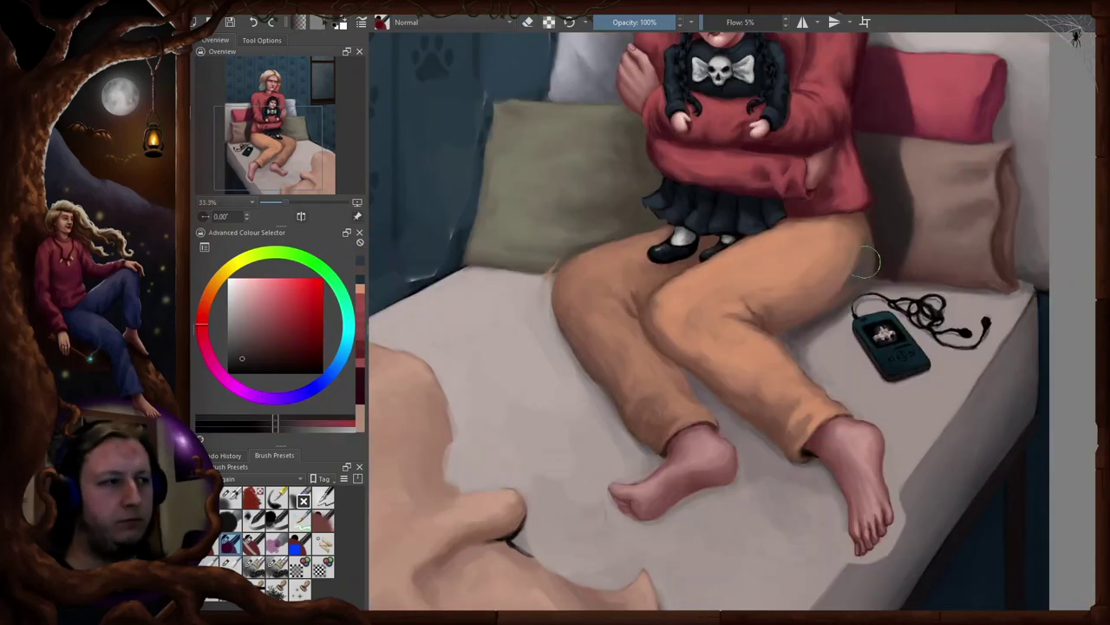
- Lighten the shaded trousers on the woman's far leg so they match the orange of the near leg
{"action": "key", "text": "m"}
{"action": "key", "text": "6"}
{"action": "key", "text": "6"}
{"action": "key", "text": "6"}
{"action": "key", "text": "slash"}
{"action": "key", "text": "5"}
{"action": "key", "text": "m"}
{"action": "left_click", "coordinate": [865, 220], "text": "ctrl"}
{"action": "key", "text": "m"}
{"action": "key", "text": "6"}
{"action": "key", "text": "6"}
{"action": "key", "text": "6"}
{"action": "key", "text": "5"}
{"action": "key", "text": "m"}
- Paint soft grey folds and contact shadows on the bedsheet around the woman's feet at 15% flow
{"action": "key", "text": "m"}
{"action": "key", "text": "4"}
{"action": "key", "text": "4"}
{"action": "key", "text": "4"}
{"action": "key", "text": "4"}
{"action": "key", "text": "4"}
{"action": "scroll", "coordinate": [793, 226], "scroll_direction": "up", "scroll_amount": 1}
{"action": "right_click", "coordinate": [793, 226]}
{"action": "left_click", "coordinate": [814, 314]}
{"action": "left_click", "coordinate": [813, 318]}
{"action": "right_click", "coordinate": [813, 317]}
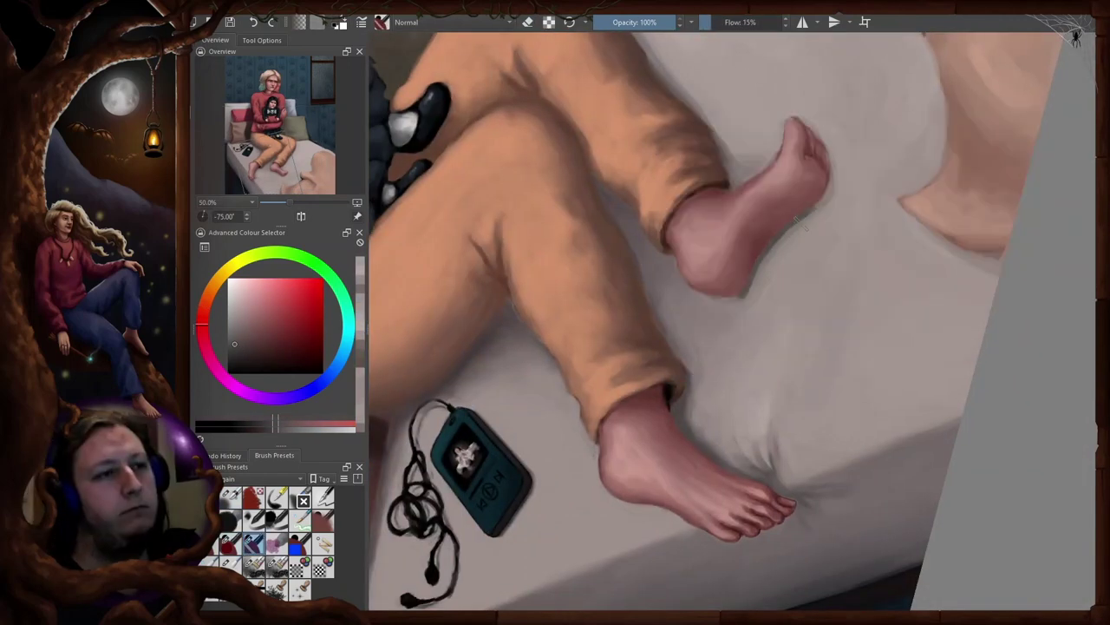
- Soften the grey shading on the bedsheet around the feet and lower legs with the brush in eraser mode
{"action": "key", "text": "5"}
{"action": "key", "text": "e"}
{"action": "key", "text": "2"}
{"action": "key", "text": "m"}
{"action": "key", "text": "m"}
{"action": "key", "text": "6"}
{"action": "key", "text": "6"}
{"action": "key", "text": "6"}
{"action": "key", "text": "6"}
{"action": "key", "text": "6"}
{"action": "scroll", "coordinate": [783, 356], "scroll_direction": "up", "scroll_amount": 2}
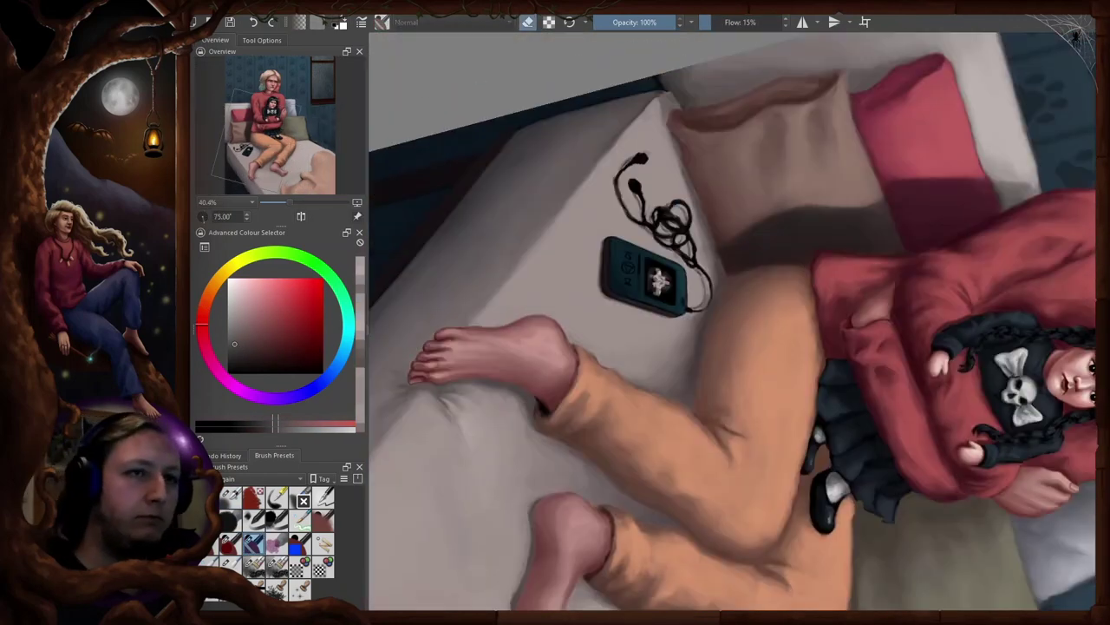
- Shade the trousers and their outer edge around the hip with a sampled dark brown at 15% flow
{"action": "key", "text": "5"}
{"action": "key", "text": "m"}
{"action": "key", "text": "e"}
{"action": "key", "text": "4"}
{"action": "key", "text": "4"}
{"action": "left_click", "coordinate": [792, 295], "text": "ctrl"}
{"action": "key", "text": "m"}
{"action": "left_click", "coordinate": [714, 322], "text": "ctrl"}
{"action": "key", "text": "5"}
{"action": "key", "text": "m"}
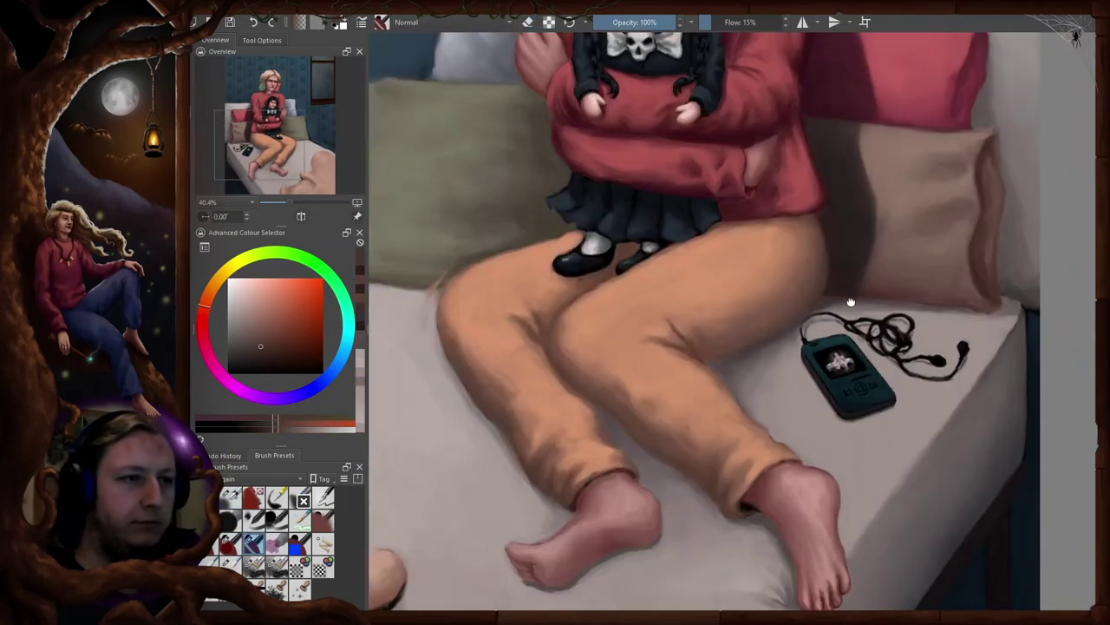
- Deepen the shadow on the brown cushion beside the sweater with a sampled dark reddish grey at 5% flow
{"action": "key", "text": "4"}
{"action": "key", "text": "4"}
{"action": "left_click", "coordinate": [806, 214], "text": "ctrl"}
{"action": "key", "text": "m"}
{"action": "key", "text": "slash"}
{"action": "left_click", "coordinate": [708, 231], "text": "ctrl"}
{"action": "key", "text": "5"}
{"action": "key", "text": "m"}
{"action": "left_click_drag", "start_coordinate": [839, 149], "coordinate": [839, 231]}
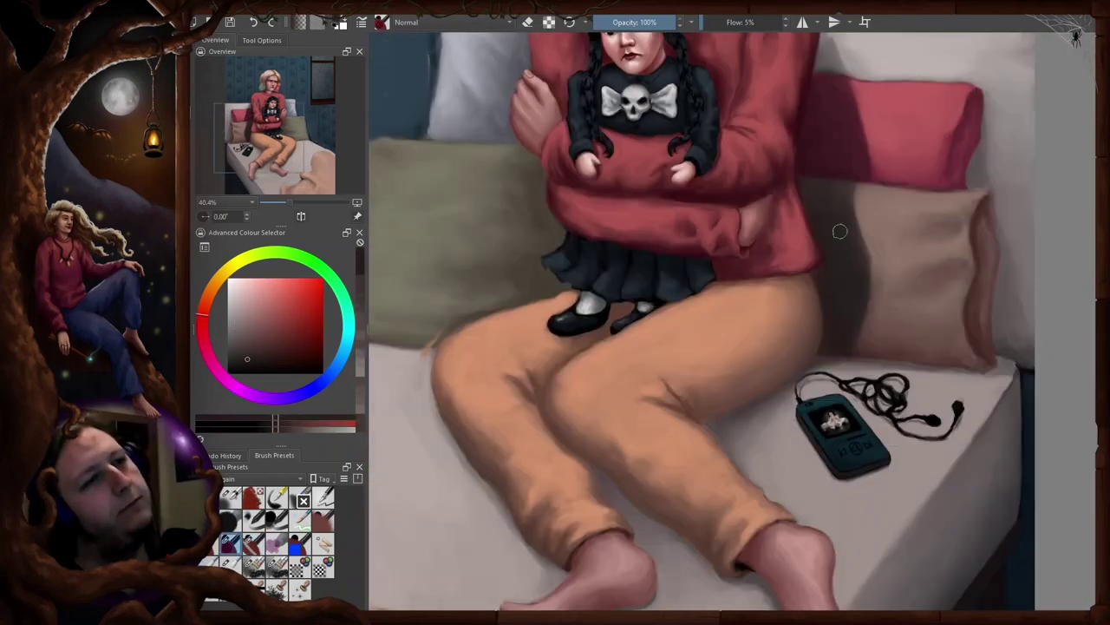
- Blend the shading on the underside of the near thigh with sampled trouser and shadow browns
{"action": "key", "text": "m"}
{"action": "scroll", "coordinate": [706, 315], "scroll_direction": "down", "scroll_amount": 1}
{"action": "scroll", "coordinate": [706, 315], "scroll_direction": "up", "scroll_amount": 1}
{"action": "left_click", "coordinate": [706, 328], "text": "ctrl"}
{"action": "key", "text": "m"}
{"action": "left_click", "coordinate": [786, 357], "text": "ctrl"}
{"action": "key", "text": "m"}
{"action": "left_click", "coordinate": [716, 372], "text": "ctrl"}
{"action": "key", "text": "m"}
{"action": "left_click", "coordinate": [770, 368], "text": "ctrl"}
{"action": "key", "text": "m"}
{"action": "scroll", "coordinate": [749, 300], "scroll_direction": "down", "scroll_amount": 1}
{"action": "key", "text": "6"}
{"action": "key", "text": "6"}
{"action": "key", "text": "6"}
{"action": "key", "text": "6"}
{"action": "key", "text": "m"}
{"action": "left_click", "coordinate": [744, 307], "text": "ctrl"}
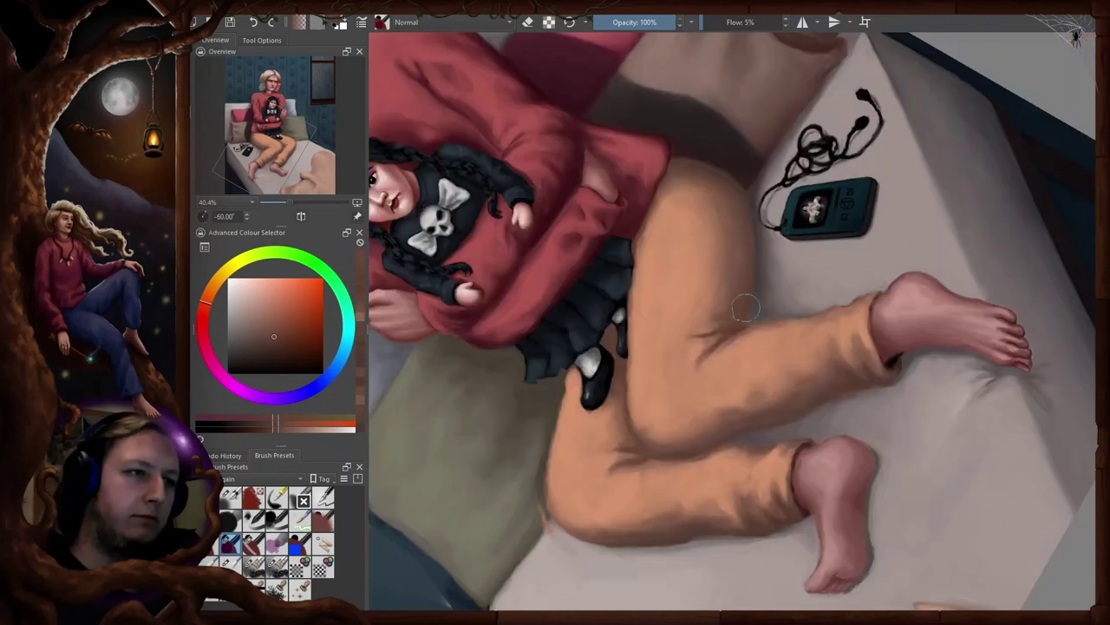
- Refine the trouser crease and shading behind the near knee with sampled muted browns
{"action": "key", "text": "6"}
{"action": "key", "text": "6"}
{"action": "key", "text": "6"}
{"action": "key", "text": "6"}
{"action": "key", "text": "6"}
{"action": "key", "text": "6"}
{"action": "key", "text": "slash"}
{"action": "left_click", "coordinate": [764, 339], "text": "ctrl"}
{"action": "key", "text": "6"}
{"action": "key", "text": "6"}
{"action": "key", "text": "6"}
{"action": "key", "text": "6"}
{"action": "left_click", "coordinate": [737, 299], "text": "ctrl"}
{"action": "key", "text": "4"}
{"action": "key", "text": "4"}
{"action": "key", "text": "4"}
{"action": "key", "text": "4"}
{"action": "left_click", "coordinate": [727, 279], "text": "ctrl"}
{"action": "key", "text": "4"}
{"action": "key", "text": "4"}
{"action": "left_click", "coordinate": [713, 289], "text": "ctrl"}
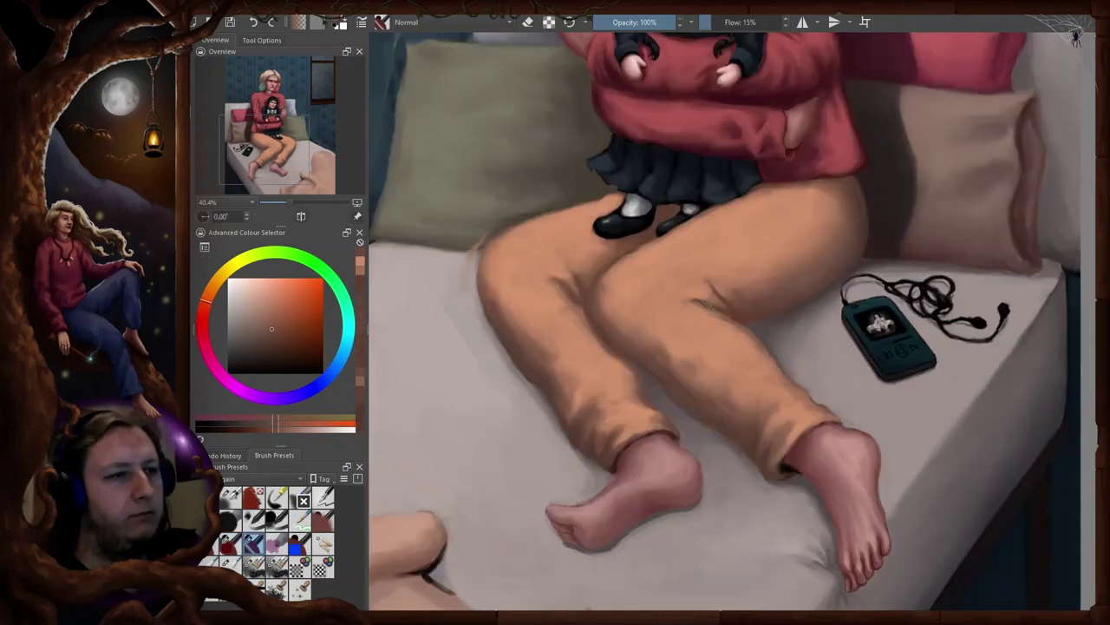
- Clean up the edge where the near thigh meets the bedsheet beside the music player with sampled warm grey
{"action": "key", "text": "m"}
{"action": "key", "text": "4"}
{"action": "key", "text": "4"}
{"action": "key", "text": "4"}
{"action": "left_click", "coordinate": [733, 290], "text": "ctrl"}
{"action": "key", "text": "6"}
{"action": "key", "text": "6"}
{"action": "key", "text": "6"}
{"action": "left_click", "coordinate": [617, 324], "text": "ctrl"}
{"action": "key", "text": "6"}
{"action": "key", "text": "6"}
{"action": "scroll", "coordinate": [638, 264], "scroll_direction": "up", "scroll_amount": 2}
{"action": "key", "text": "4"}
{"action": "key", "text": "4"}
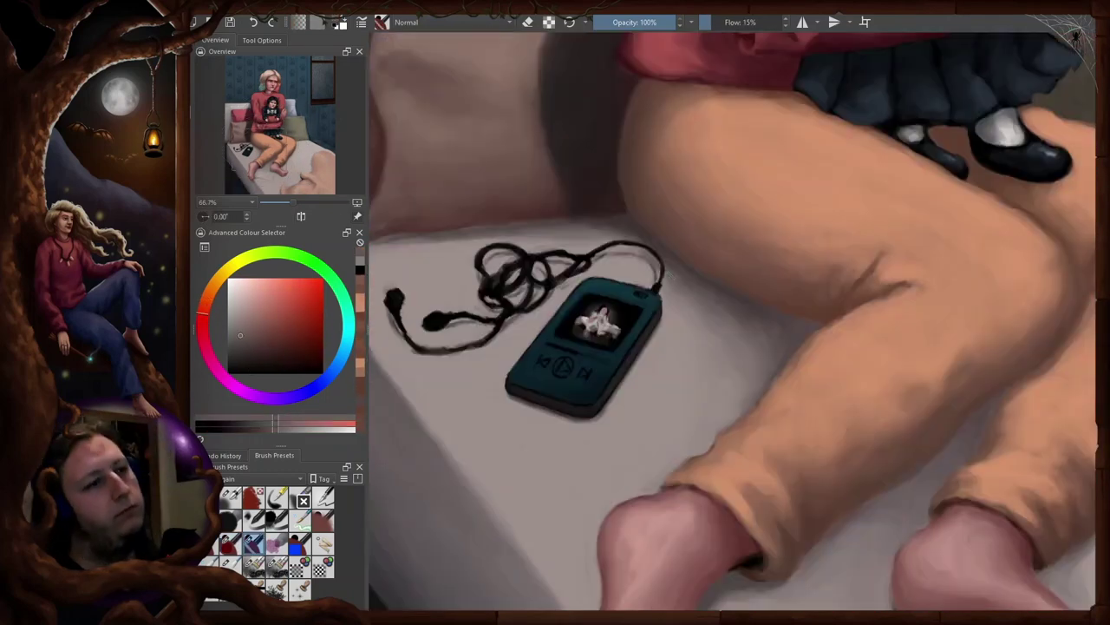
- Tidy the upper edge of the far thigh and knee against the green pillow with a sampled dark olive brown
{"action": "scroll", "coordinate": [555, 252], "scroll_direction": "up", "scroll_amount": 1}
{"action": "scroll", "coordinate": [607, 347], "scroll_direction": "down", "scroll_amount": 3}
{"action": "key", "text": "4"}
{"action": "key", "text": "4"}
{"action": "left_click", "coordinate": [814, 243], "text": "ctrl"}
{"action": "left_click", "coordinate": [817, 246], "text": "ctrl"}
{"action": "key", "text": "4"}
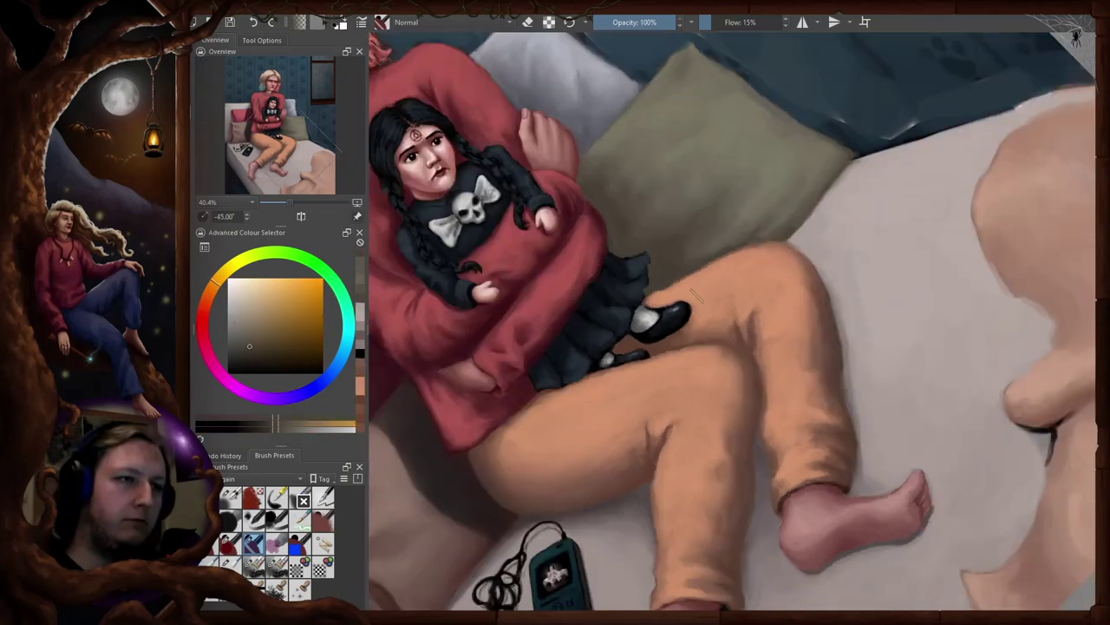
- Touch up the far thigh's edge beside the doll's shoe and against the bedsheet with sampled muted browns
{"action": "key", "text": "m"}
{"action": "key", "text": "4"}
{"action": "key", "text": "4"}
{"action": "key", "text": "4"}
{"action": "key", "text": "4"}
{"action": "left_click", "coordinate": [677, 290], "text": "ctrl"}
{"action": "key", "text": "4"}
{"action": "key", "text": "m"}
{"action": "key", "text": "4"}
{"action": "key", "text": "4"}
{"action": "left_click", "coordinate": [823, 305], "text": "ctrl"}
{"action": "key", "text": "m"}
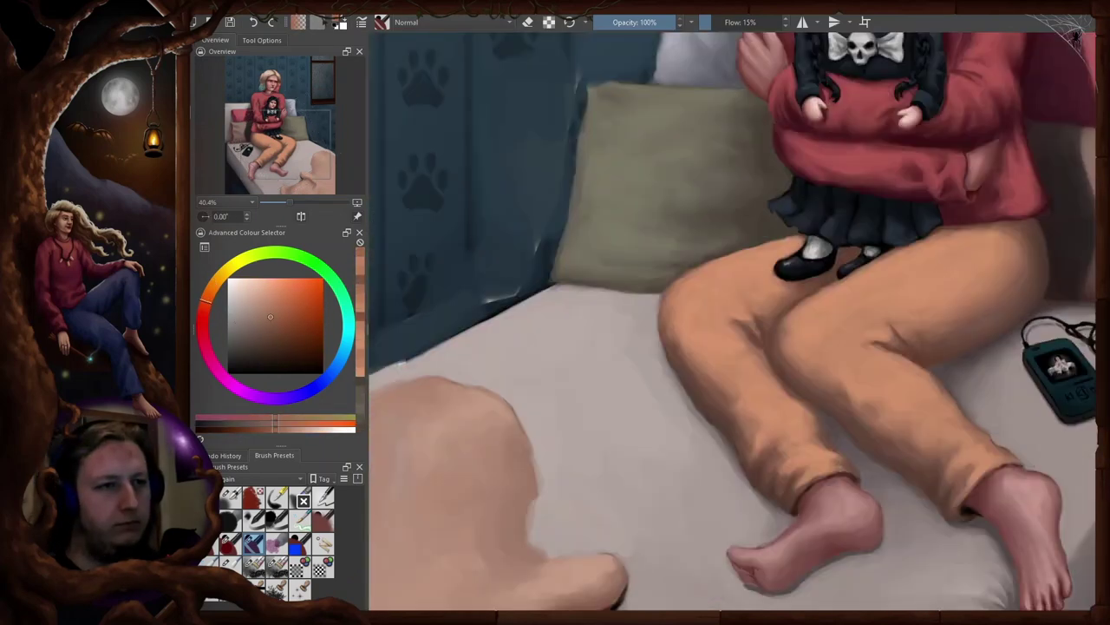
- Compare the painting with and without the last trouser stroke, and undo that stroke
{"action": "key", "text": "m"}
{"action": "scroll", "coordinate": [793, 485], "scroll_direction": "down", "scroll_amount": 2}
{"action": "key", "text": "ctrl+z"}
{"action": "key", "text": "ctrl+shift+z"}
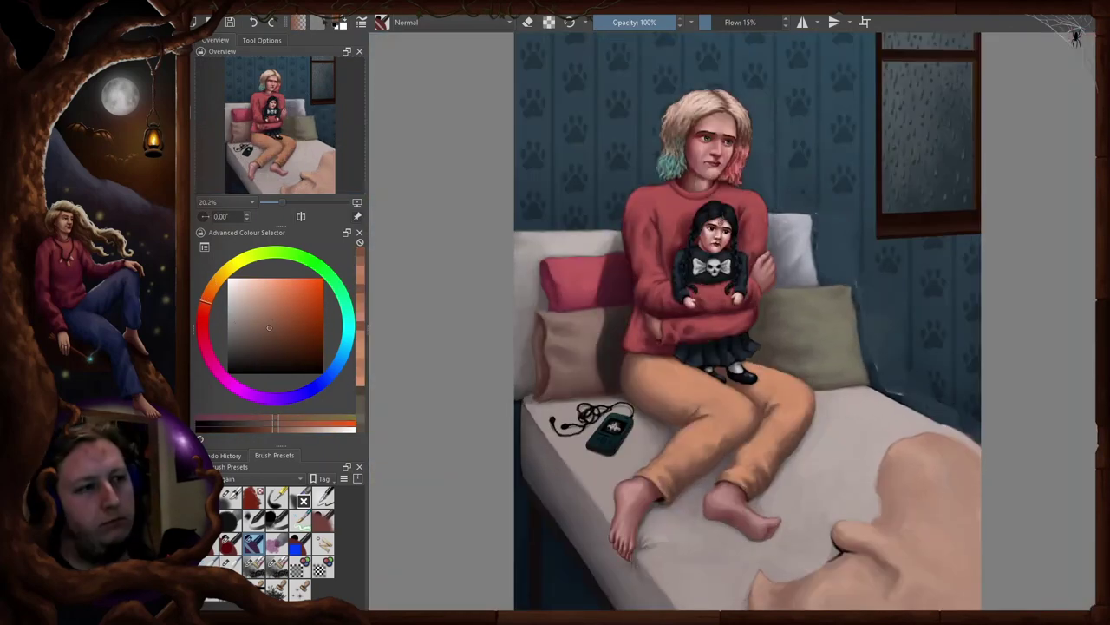
{"action": "key", "text": "ctrl+z"}
- Switch to the brush with 5% flow and touch up the pillow shadows beside the sweater with sampled dark crimson and grey
{"action": "scroll", "coordinate": [525, 295], "scroll_direction": "up", "scroll_amount": 3}
{"action": "left_click", "coordinate": [766, 261], "text": "ctrl"}
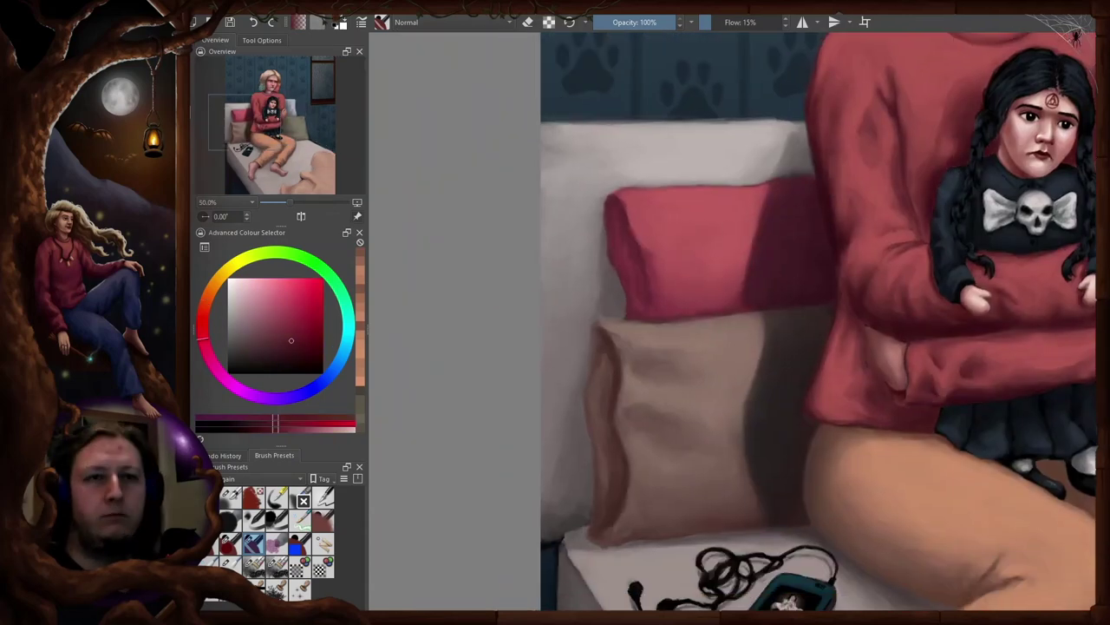
{"action": "key", "text": "/"}
{"action": "scroll", "coordinate": [721, 324], "scroll_direction": "down", "scroll_amount": 2}
{"action": "scroll", "coordinate": [655, 291], "scroll_direction": "up", "scroll_amount": 1}
{"action": "left_click", "coordinate": [744, 217], "text": "ctrl"}
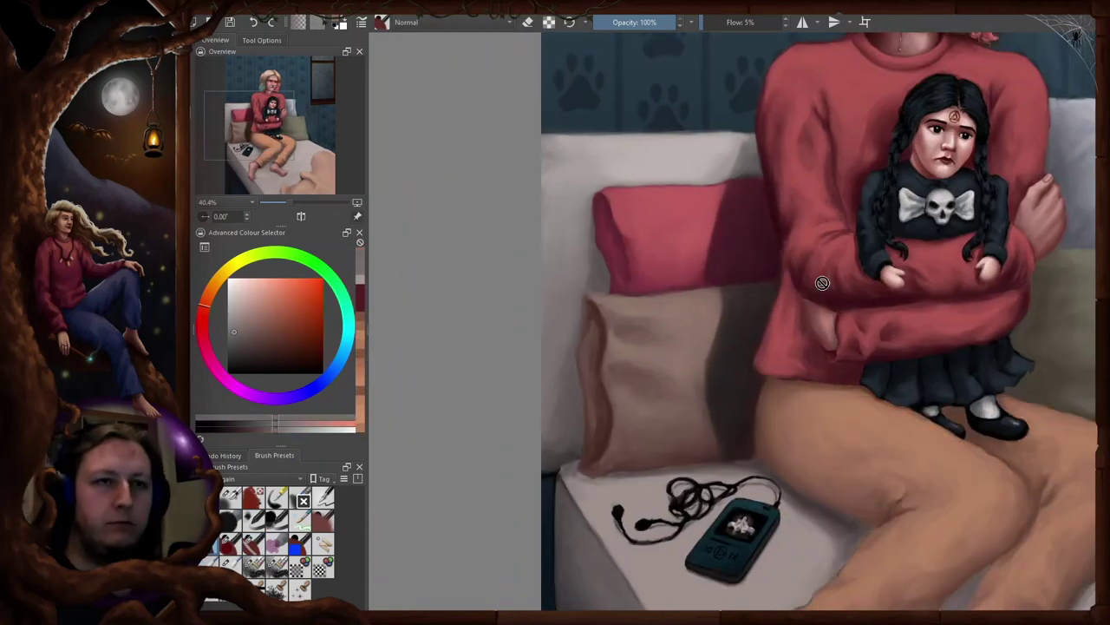
- Refine the shadow edge on the pink pillow with sampled dark crimson
{"action": "key", "text": "m"}
{"action": "key", "text": "m"}
{"action": "key", "text": "minus"}
{"action": "key", "text": "m"}
{"action": "scroll", "coordinate": [699, 411], "scroll_direction": "up", "scroll_amount": 2}
{"action": "left_click", "coordinate": [597, 292], "text": "ctrl"}
{"action": "left_click", "coordinate": [595, 262], "text": "ctrl"}
{"action": "key", "text": "m"}
{"action": "right_click", "coordinate": [855, 206]}
{"action": "key", "text": "m"}
{"action": "scroll", "coordinate": [671, 256], "scroll_direction": "up", "scroll_amount": 1}
{"action": "key", "text": "2"}
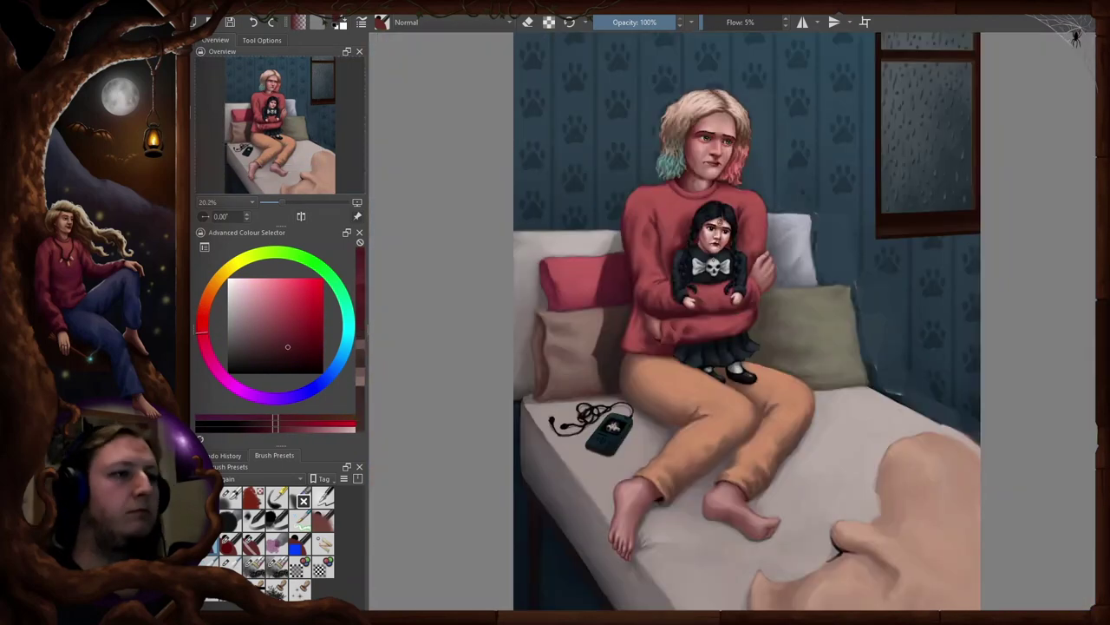
- Blend the pink pillow's lit and shadowed areas with sampled pink and crimson tones
{"action": "scroll", "coordinate": [503, 456], "scroll_direction": "up", "scroll_amount": 2}
{"action": "left_click", "coordinate": [669, 286], "text": "ctrl"}
{"action": "key", "text": "m"}
{"action": "left_click", "coordinate": [737, 217], "text": "ctrl"}
{"action": "key", "text": "m"}
{"action": "left_click", "coordinate": [746, 200], "text": "ctrl"}
{"action": "key", "text": "2"}
{"action": "key", "text": "plus"}
- Clean up the wallpaper around the white and green pillows with sampled dark blues
{"action": "left_click", "coordinate": [828, 267], "text": "ctrl"}
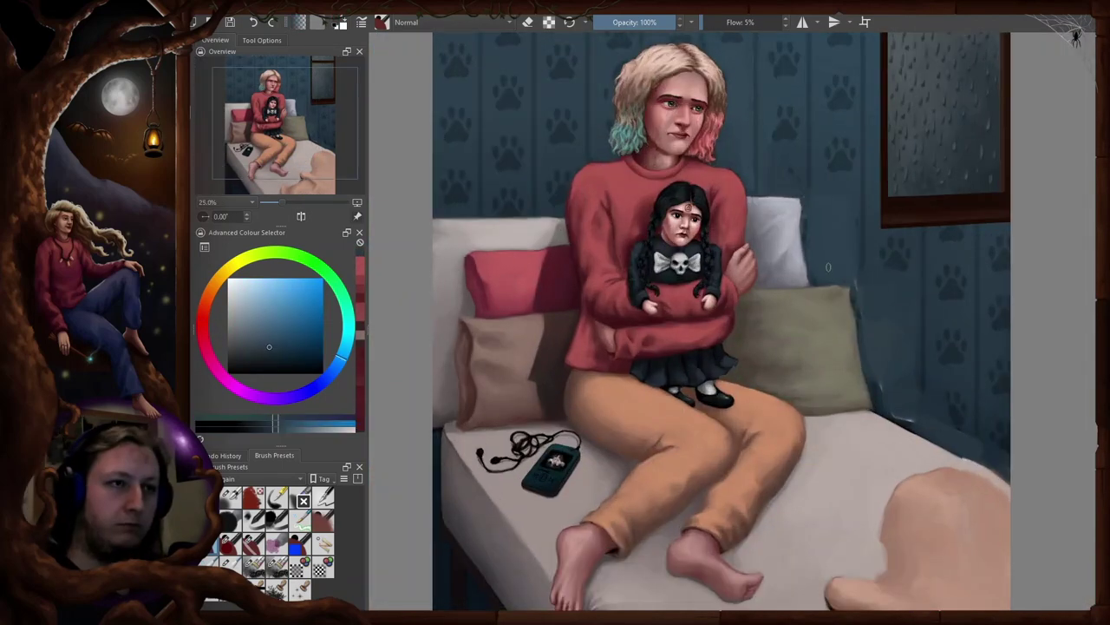
{"action": "left_click", "coordinate": [824, 264], "text": "ctrl"}
{"action": "left_click_drag", "start_coordinate": [867, 325], "coordinate": [828, 252]}
{"action": "left_click", "coordinate": [870, 248], "text": "ctrl"}
{"action": "key", "text": "6"}
{"action": "key", "text": "6"}
{"action": "key", "text": "6"}
{"action": "key", "text": "5"}
{"action": "key", "text": "m"}
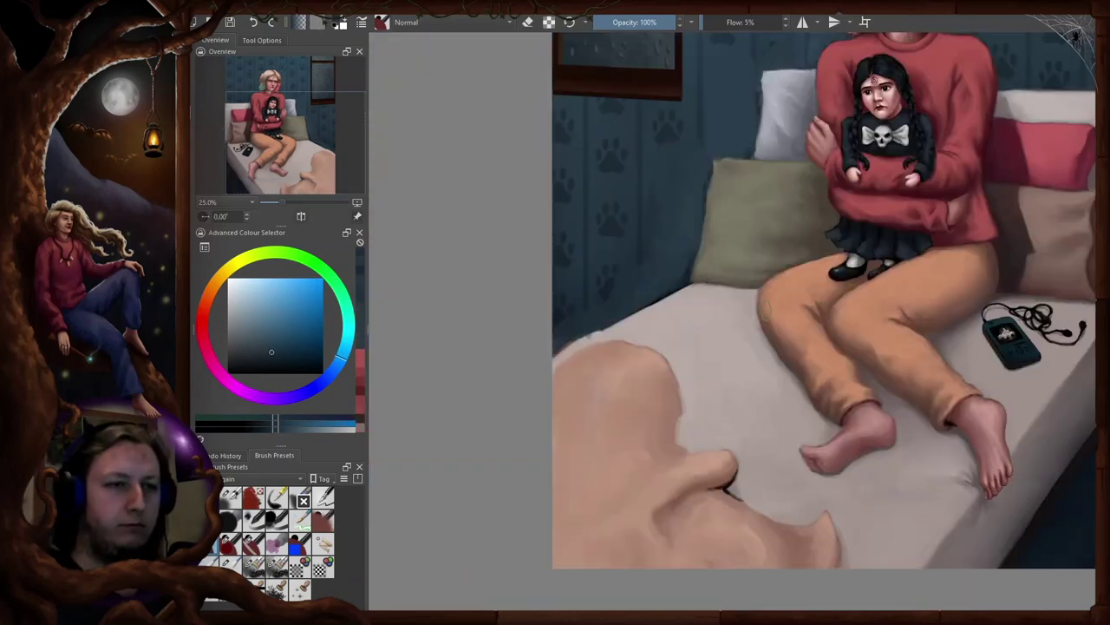
- Tidy the boundary between the wall and the bedsheet beside the green pillow with sampled light grey and dark blue
{"action": "key", "text": "m"}
{"action": "key", "text": "m"}
{"action": "left_click", "coordinate": [715, 332], "text": "ctrl"}
{"action": "left_click_drag", "start_coordinate": [710, 330], "coordinate": [659, 354]}
{"action": "key", "text": "m"}
{"action": "left_click", "coordinate": [824, 299], "text": "ctrl"}
{"action": "key", "text": "2"}
{"action": "key", "text": "plus"}
{"action": "key", "text": "4"}
{"action": "key", "text": "4"}
{"action": "key", "text": "4"}
{"action": "key", "text": "4"}
{"action": "key", "text": "4"}
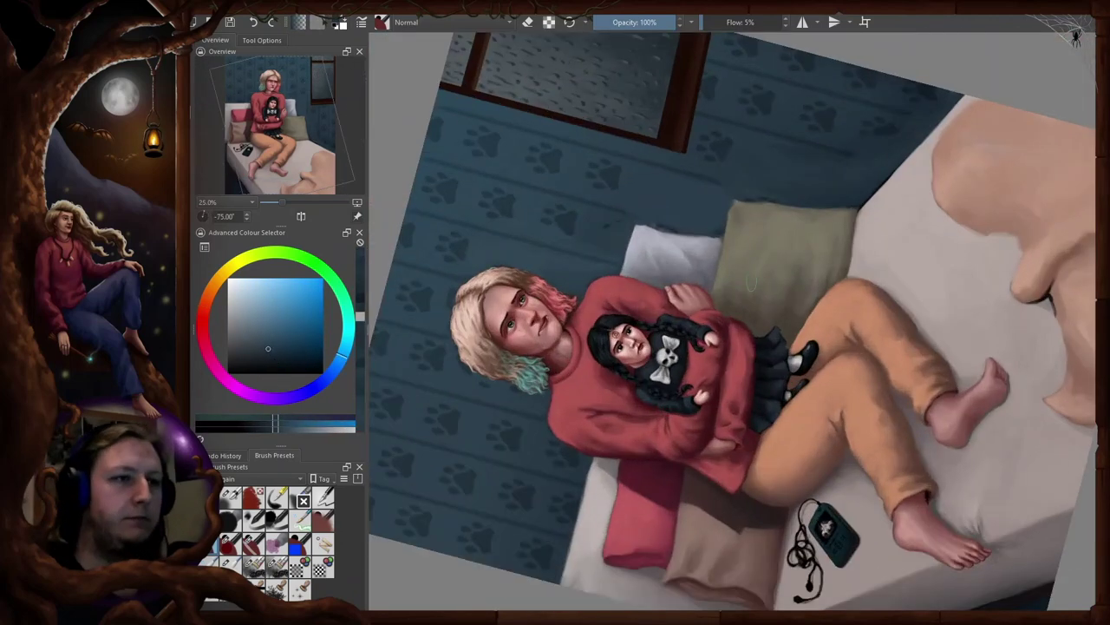
- Refine the green pillow's shading and its edge beside the hugging arm with sampled olive greens
{"action": "key", "text": "5"}
{"action": "left_click", "coordinate": [825, 347], "text": "ctrl"}
{"action": "left_click", "coordinate": [781, 306], "text": "ctrl"}
{"action": "key", "text": "4"}
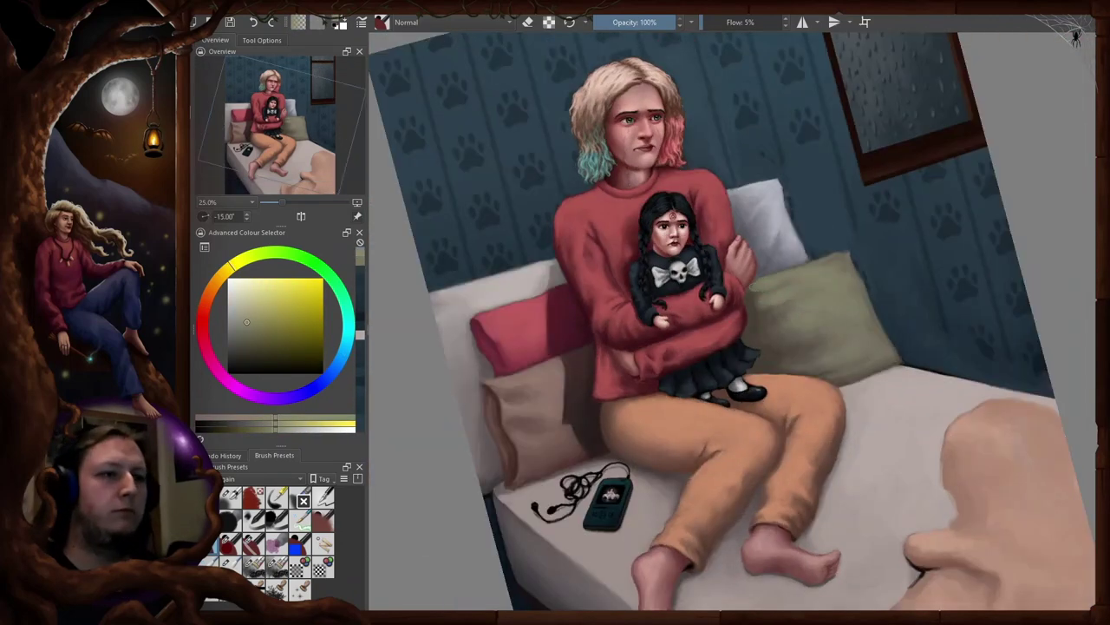
{"action": "key", "text": "5"}
{"action": "key", "text": "2"}
{"action": "key", "text": "m"}
{"action": "key", "text": "m"}
{"action": "left_click", "coordinate": [772, 354], "text": "ctrl"}
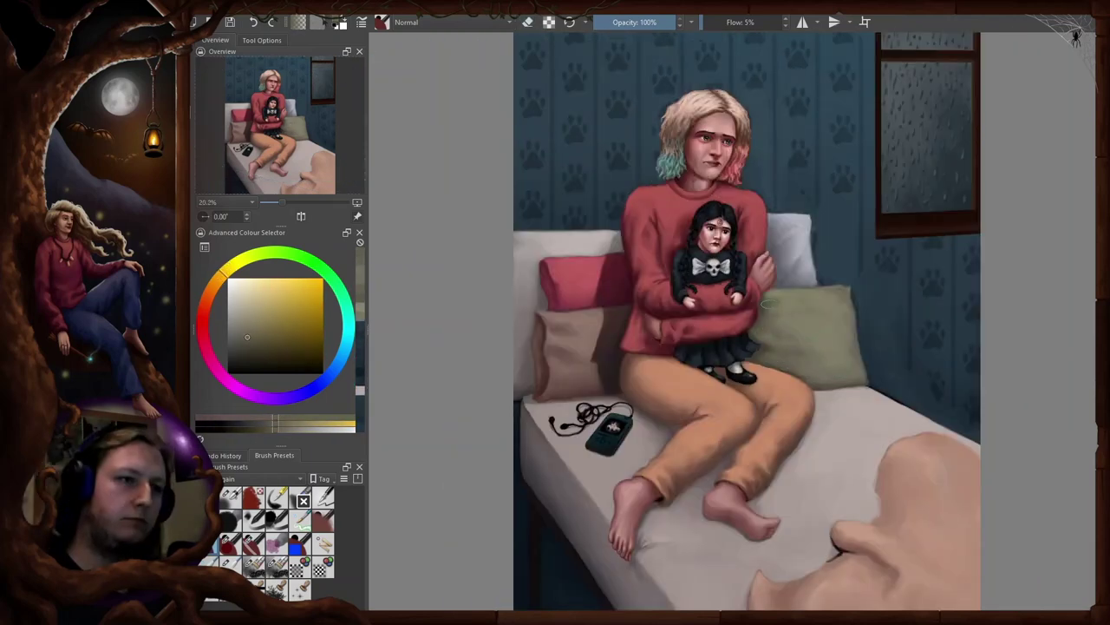
{"action": "left_click", "coordinate": [767, 303], "text": "ctrl"}
- Shade the white pillow behind the shoulder with sampled pale lavender greys
{"action": "key", "text": "plus"}
{"action": "left_click", "coordinate": [811, 262], "text": "ctrl"}
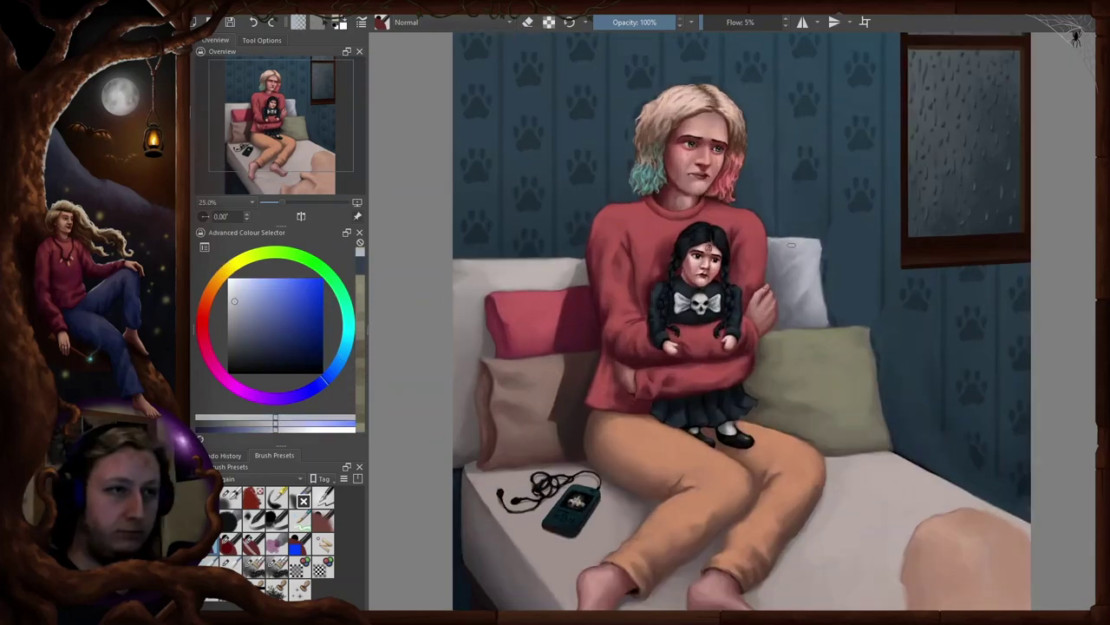
{"action": "key", "text": "6"}
{"action": "key", "text": "6"}
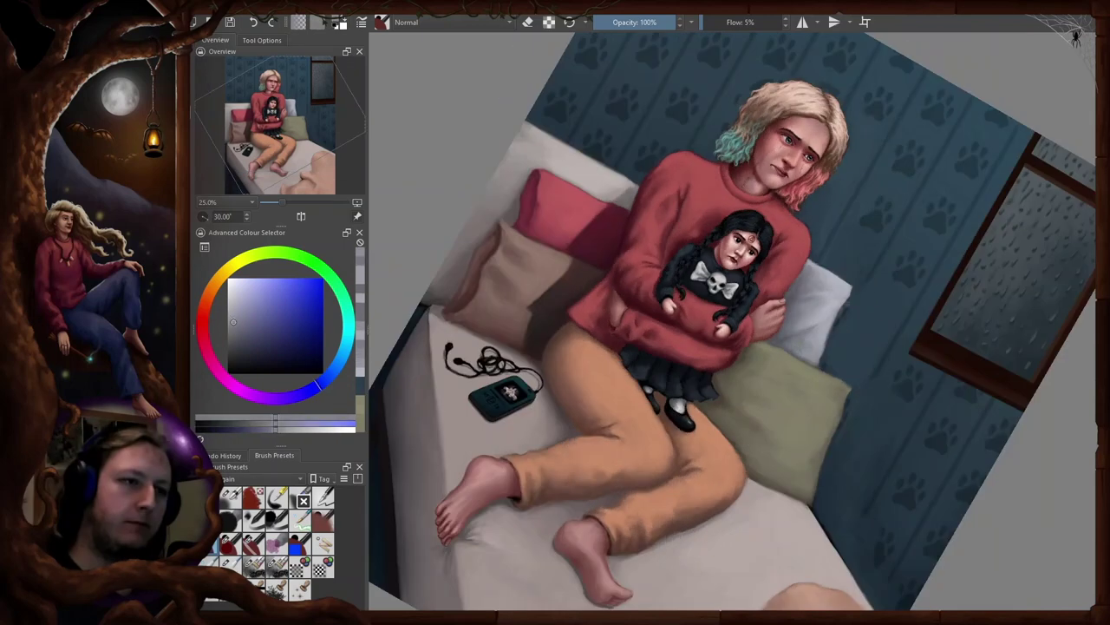
{"action": "key", "text": "4"}
{"action": "key", "text": "4"}
{"action": "key", "text": "4"}
{"action": "key", "text": "4"}
- Tidy the white pillow's edges against the sweater and wall with sampled light and dark blue-greys
{"action": "left_click", "coordinate": [751, 252], "text": "ctrl"}
{"action": "left_click", "coordinate": [736, 245], "text": "ctrl"}
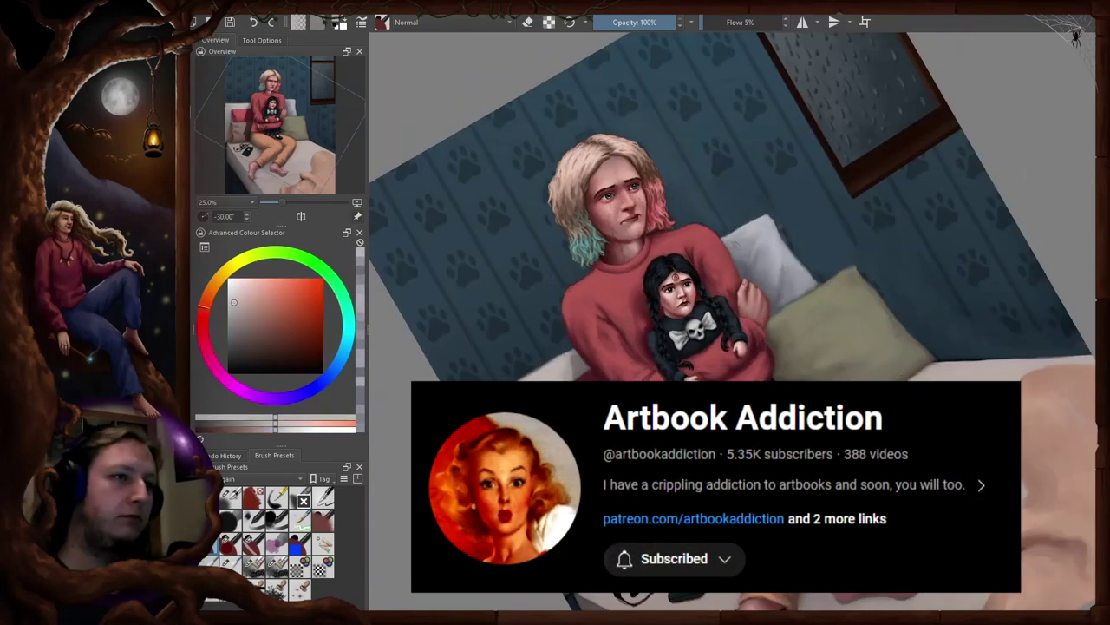
{"action": "key", "text": "5"}
{"action": "key", "text": "plus"}
{"action": "left_click", "coordinate": [788, 265], "text": "ctrl"}
{"action": "key", "text": "m"}
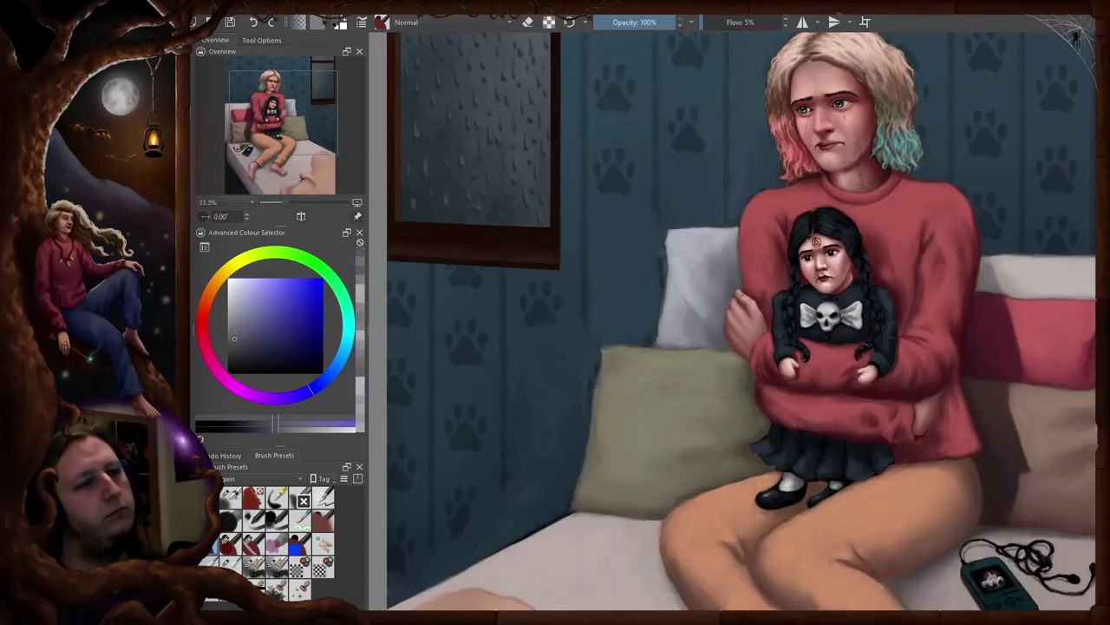
- Clean up the green pillow's upper edge where it meets the white pillow and wall with sampled olive and blue
{"action": "key", "text": "m"}
{"action": "key", "text": "2"}
{"action": "key", "text": "plus"}
{"action": "key", "text": "4"}
{"action": "key", "text": "4"}
{"action": "key", "text": "4"}
{"action": "left_click", "coordinate": [787, 273], "text": "ctrl"}
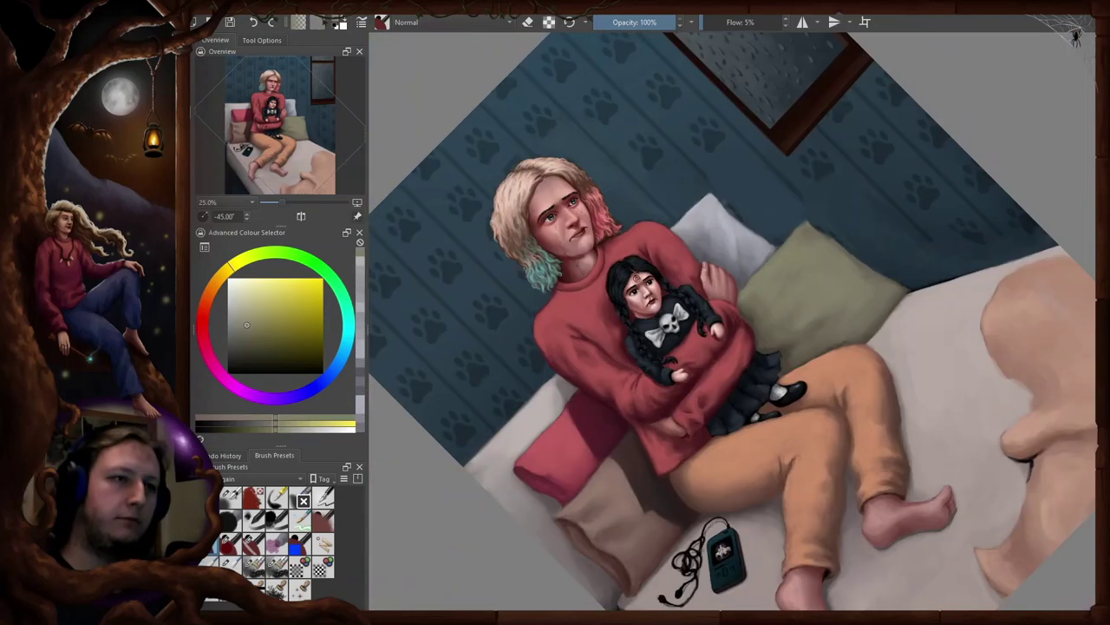
{"action": "key", "text": "5"}
{"action": "key", "text": "plus"}
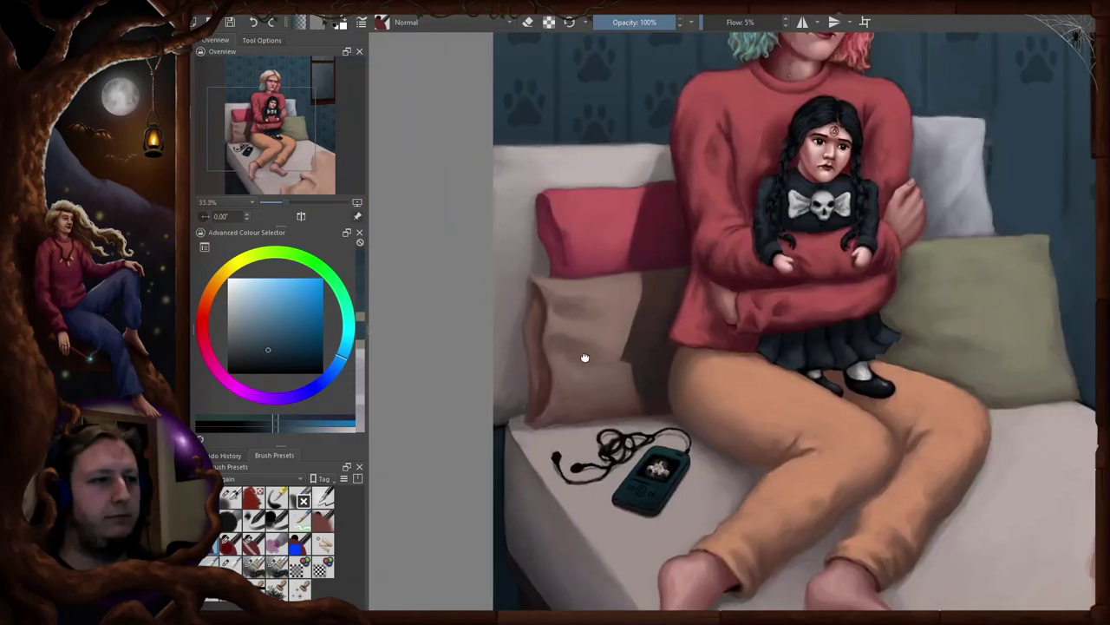
- Deepen the bedsheet shadow beside the near thigh and music player with sampled dark reddish brown
{"action": "left_click", "coordinate": [585, 356], "text": "ctrl"}
{"action": "key", "text": "m"}
{"action": "left_click", "coordinate": [862, 273], "text": "ctrl"}
{"action": "key", "text": "m"}
{"action": "key", "text": "6"}
{"action": "key", "text": "6"}
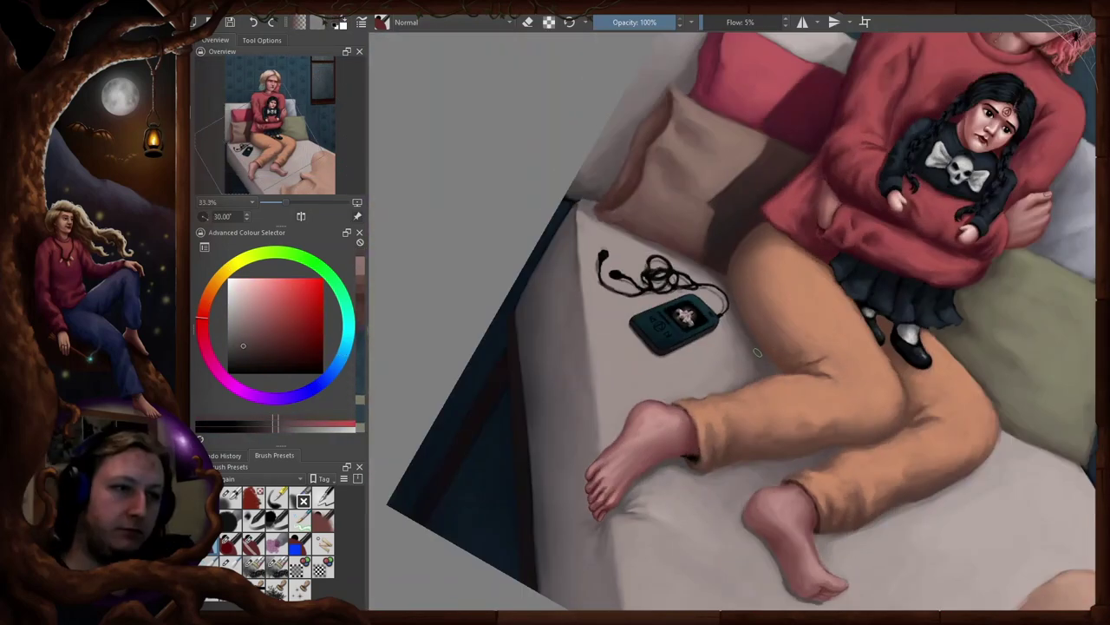
- Soften the cast shadow on the bedsheet along the near trouser leg with sampled warm grey
{"action": "key", "text": "5"}
{"action": "key", "text": "m"}
{"action": "key", "text": "m"}
{"action": "key", "text": "6"}
{"action": "key", "text": "6"}
{"action": "key", "text": "5"}
{"action": "key", "text": "m"}
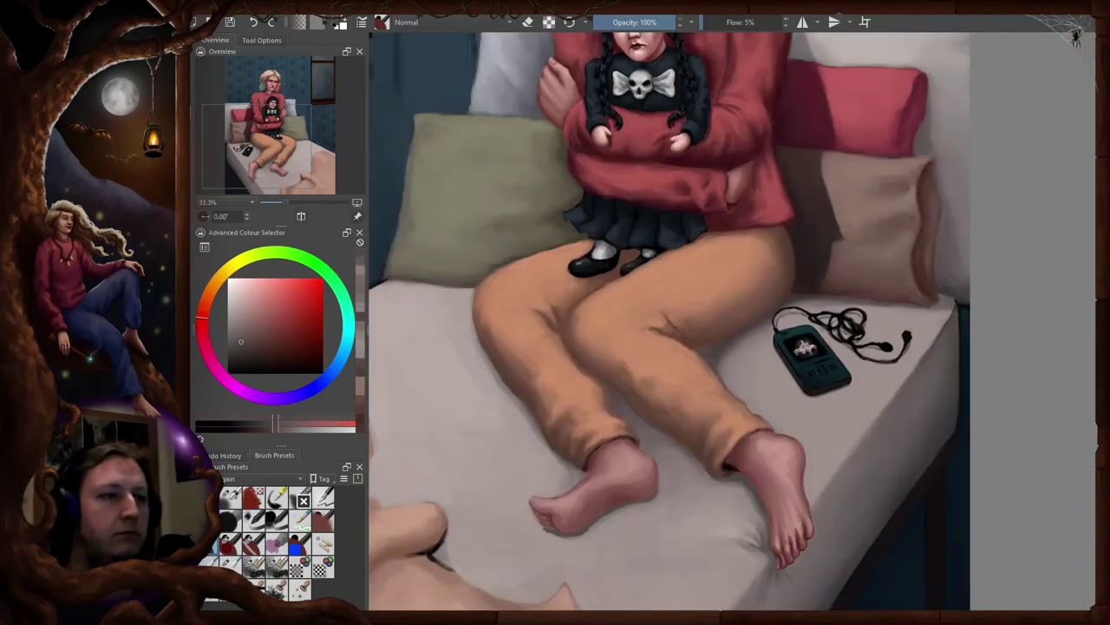
{"action": "key", "text": "4"}
{"action": "key", "text": "4"}
{"action": "key", "text": "4"}
{"action": "key", "text": "5"}
- Blend the bedsheet shading around both lower legs with the warm grey
{"action": "key", "text": "m"}
{"action": "key", "text": "4"}
{"action": "key", "text": "4"}
{"action": "key", "text": "4"}
{"action": "key", "text": "4"}
{"action": "key", "text": "4"}
{"action": "key", "text": "5"}
{"action": "key", "text": "6"}
{"action": "key", "text": "6"}
{"action": "key", "text": "5"}
- Refine the bedsheet shadow around the trouser cuffs and ankles with a sampled warm grey
{"action": "left_click_drag", "start_coordinate": [855, 423], "coordinate": [828, 286]}
{"action": "left_click", "coordinate": [828, 299], "text": "ctrl"}
{"action": "key", "text": "m"}
{"action": "key", "text": "6"}
{"action": "key", "text": "6"}
{"action": "key", "text": "6"}
{"action": "key", "text": "m"}
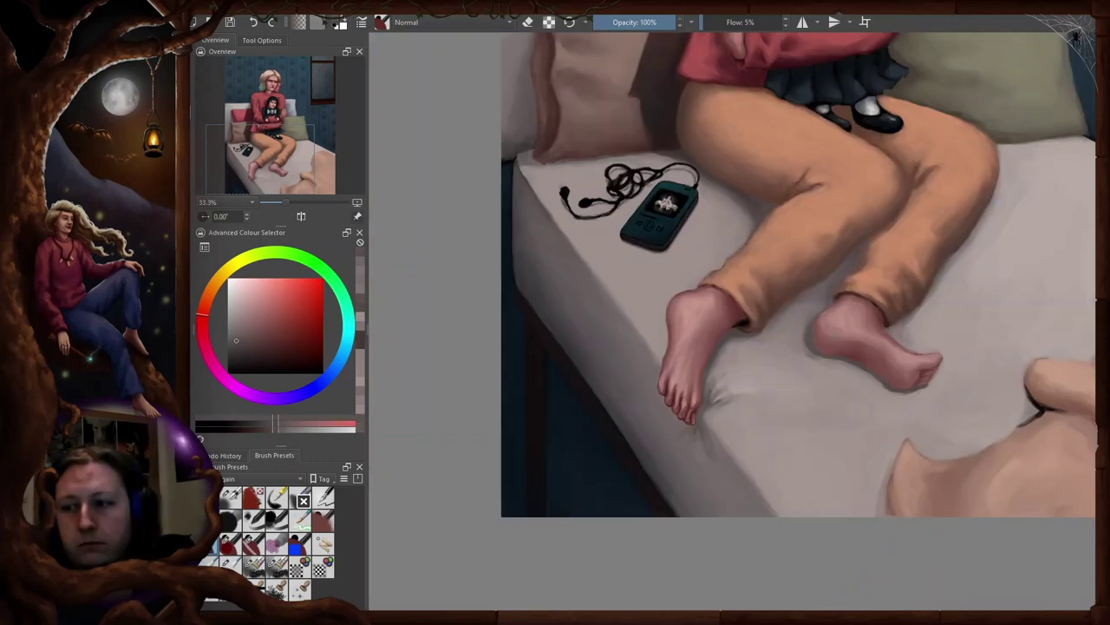
- Shade the bedsheet beneath the near foot and toes with a sampled dark warm grey
{"action": "key", "text": "m"}
{"action": "key", "text": "m"}
{"action": "key", "text": "m"}
{"action": "left_click", "coordinate": [681, 353], "text": "ctrl"}
{"action": "key", "text": "4"}
{"action": "key", "text": "4"}
{"action": "key", "text": "4"}
{"action": "key", "text": "4"}
{"action": "key", "text": "5"}
{"action": "key", "text": "4"}
{"action": "key", "text": "4"}
{"action": "key", "text": "5"}
- Smooth the mattress edge below the near foot with sampled greys and select a brush with 100% flow
{"action": "key", "text": "m"}
{"action": "left_click", "coordinate": [646, 304], "text": "ctrl"}
{"action": "left_click", "coordinate": [646, 302], "text": "ctrl"}
{"action": "left_click_drag", "start_coordinate": [645, 301], "coordinate": [694, 272]}
{"action": "right_click", "coordinate": [693, 272]}
{"action": "left_click", "coordinate": [626, 235]}
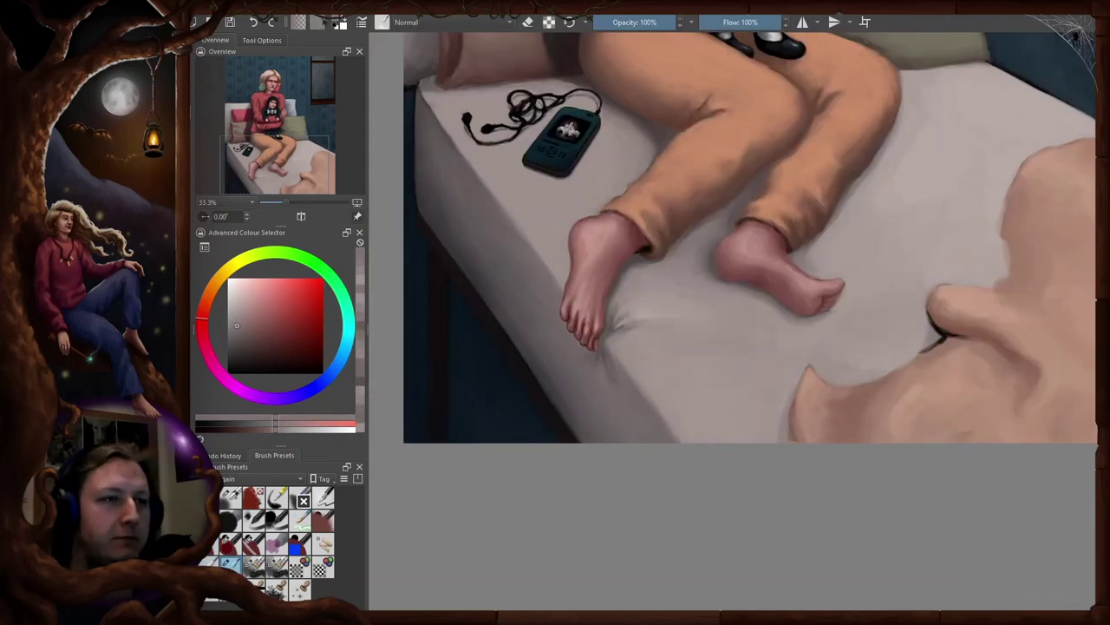
{"action": "key", "text": "m"}
- Shade the dark crease beneath the foreground shape's rounded nub with sampled brown flesh tones at 5% flow
{"action": "key", "text": "slash"}
{"action": "left_click", "coordinate": [858, 302], "text": "ctrl"}
{"action": "key", "text": "m"}
{"action": "scroll", "coordinate": [825, 359], "scroll_direction": "down", "scroll_amount": 2}
{"action": "scroll", "coordinate": [851, 408], "scroll_direction": "up", "scroll_amount": 2}
{"action": "left_click", "coordinate": [859, 395], "text": "ctrl"}
{"action": "key", "text": "6"}
{"action": "key", "text": "6"}
{"action": "key", "text": "6"}
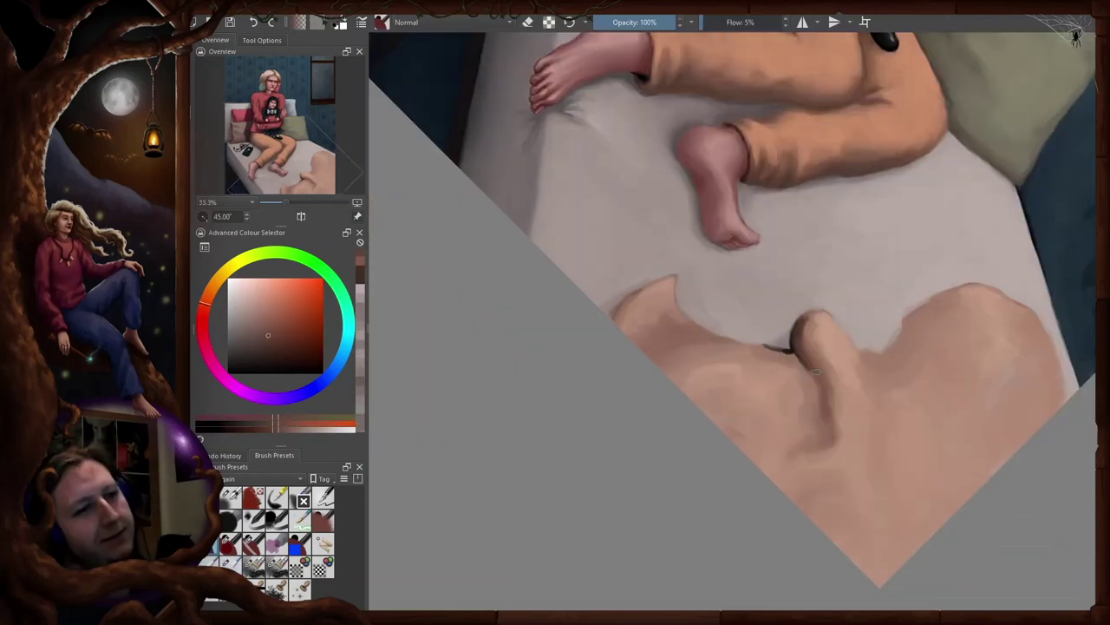
{"action": "key", "text": "5"}
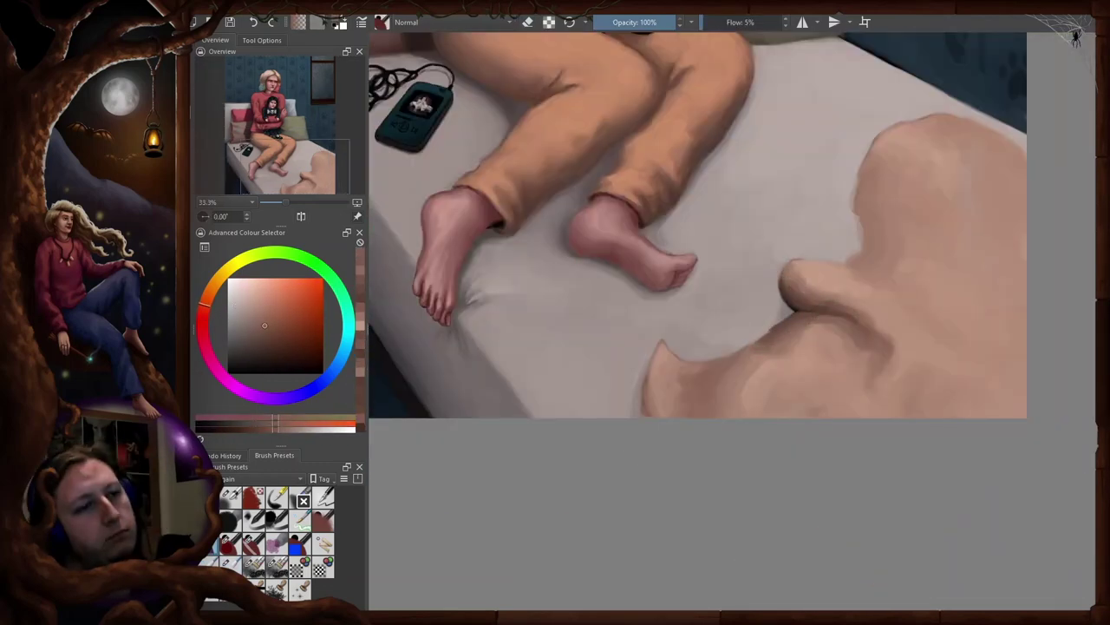
- Refine the foreground shape's pointed tip and lower edge with sampled flesh tones
{"action": "left_click_drag", "start_coordinate": [771, 371], "coordinate": [766, 327]}
{"action": "left_click", "coordinate": [767, 313], "text": "ctrl"}
{"action": "key", "text": "m"}
{"action": "key", "text": "m"}
{"action": "key", "text": "m"}
{"action": "key", "text": "m"}
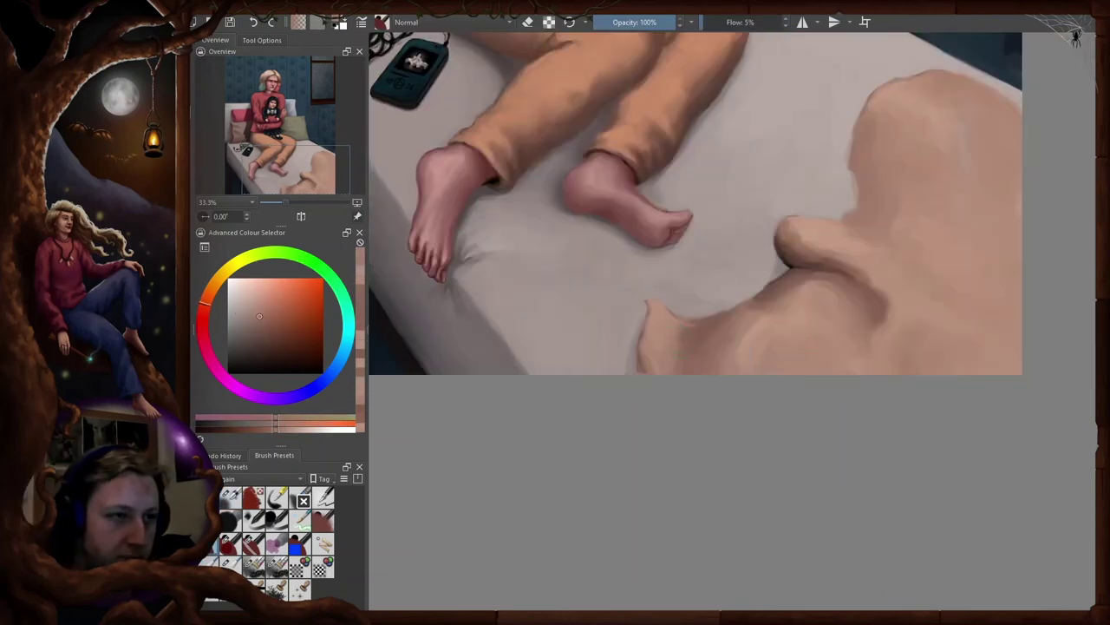
{"action": "left_click_drag", "start_coordinate": [670, 314], "coordinate": [656, 325]}
{"action": "left_click", "coordinate": [657, 324], "text": "ctrl"}
{"action": "right_click", "coordinate": [755, 324]}
- Shade the folds between the foreground shape's nub and its upper lobe with sampled flesh tones
{"action": "right_click", "coordinate": [833, 252]}
{"action": "left_click", "coordinate": [747, 258], "text": "ctrl"}
{"action": "left_click_drag", "start_coordinate": [790, 250], "coordinate": [814, 254]}
{"action": "key", "text": "m"}
{"action": "key", "text": "m"}
{"action": "key", "text": "m"}
{"action": "scroll", "coordinate": [780, 286], "scroll_direction": "down", "scroll_amount": 3}
{"action": "key", "text": "m"}
{"action": "left_click_drag", "start_coordinate": [779, 302], "coordinate": [855, 278]}
- Model a creased, ear-like fold on the foreground shape's upper lobe with sampled light and dark flesh tones
{"action": "scroll", "coordinate": [803, 302], "scroll_direction": "up", "scroll_amount": 3}
{"action": "left_click", "coordinate": [727, 279], "text": "ctrl"}
{"action": "key", "text": "m"}
{"action": "key", "text": "m"}
{"action": "left_click_drag", "start_coordinate": [814, 210], "coordinate": [782, 315]}
{"action": "left_click", "coordinate": [783, 317], "text": "ctrl"}
{"action": "left_click_drag", "start_coordinate": [789, 245], "coordinate": [782, 314]}
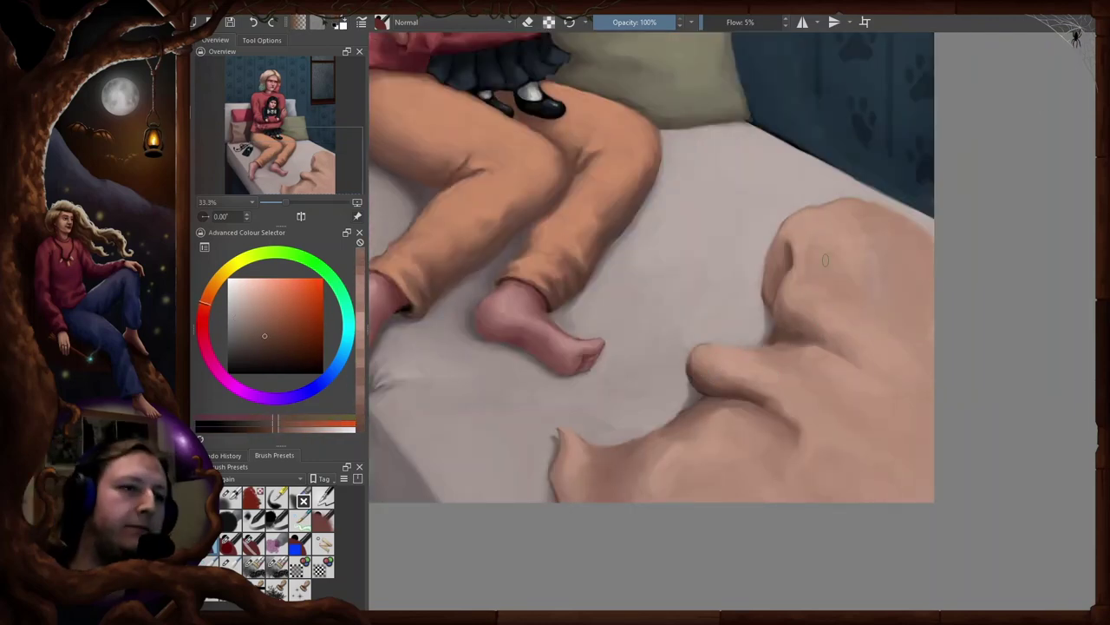
{"action": "left_click", "coordinate": [230, 567]}
{"action": "left_click_drag", "start_coordinate": [825, 256], "coordinate": [848, 233]}
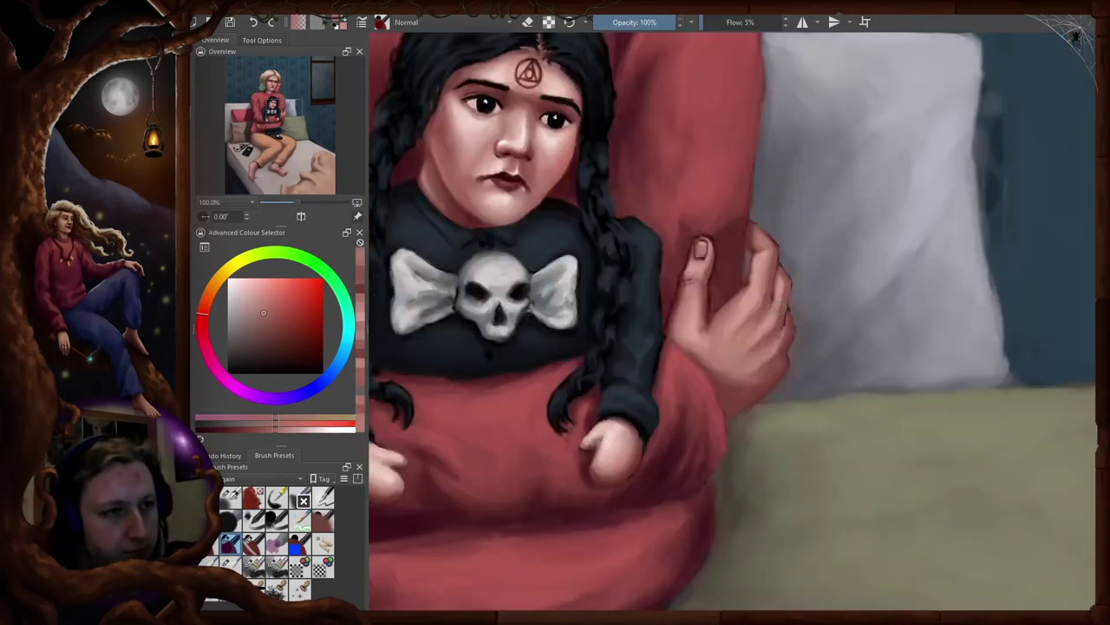
- Refine the fingers and knuckles of the hand gripping the sleeve with sampled skin tones at 5% flow
{"action": "key", "text": "m"}
{"action": "key", "text": "m"}
{"action": "key", "text": "4"}
{"action": "key", "text": "4"}
{"action": "key", "text": "4"}
{"action": "key", "text": "4"}
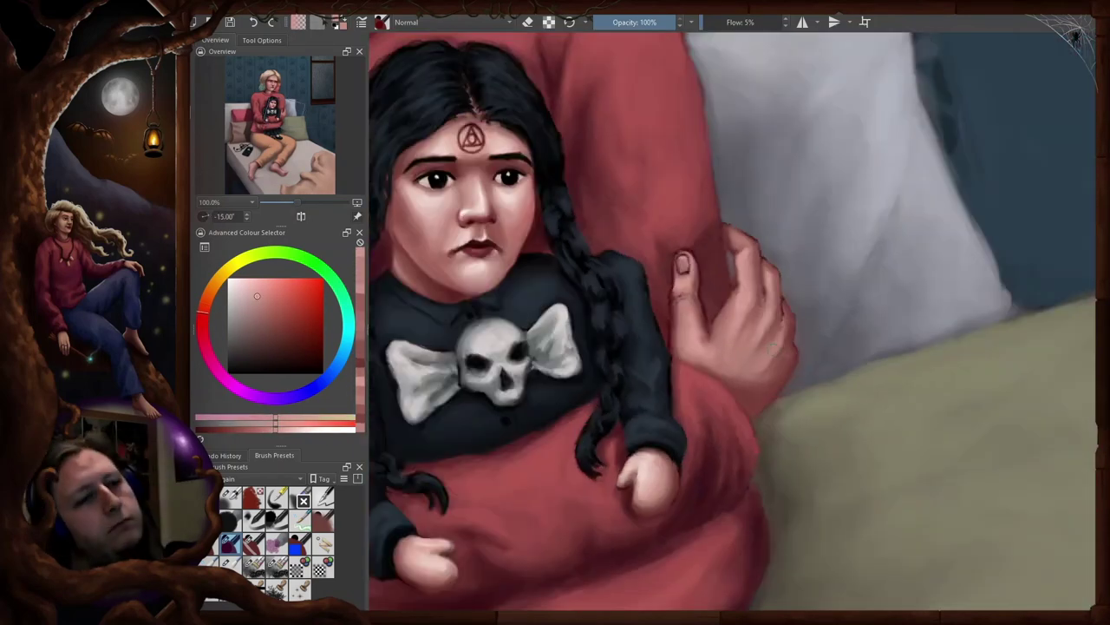
{"action": "key", "text": "m"}
{"action": "left_click", "coordinate": [805, 310], "text": "ctrl"}
{"action": "key", "text": "m"}
{"action": "left_click", "coordinate": [766, 292], "text": "ctrl"}
{"action": "key", "text": "m"}
{"action": "left_click", "coordinate": [713, 319], "text": "ctrl"}
{"action": "key", "text": "m"}
{"action": "left_click", "coordinate": [806, 315], "text": "ctrl"}
- Define the dark gaps around the gripping hand's thumb and fingers with dark red at 15% flow
{"action": "key", "text": "m"}
{"action": "key", "text": "m"}
{"action": "key", "text": "5"}
{"action": "key", "text": "4"}
{"action": "key", "text": "4"}
{"action": "key", "text": "4"}
{"action": "key", "text": "m"}
{"action": "left_click", "coordinate": [253, 543]}
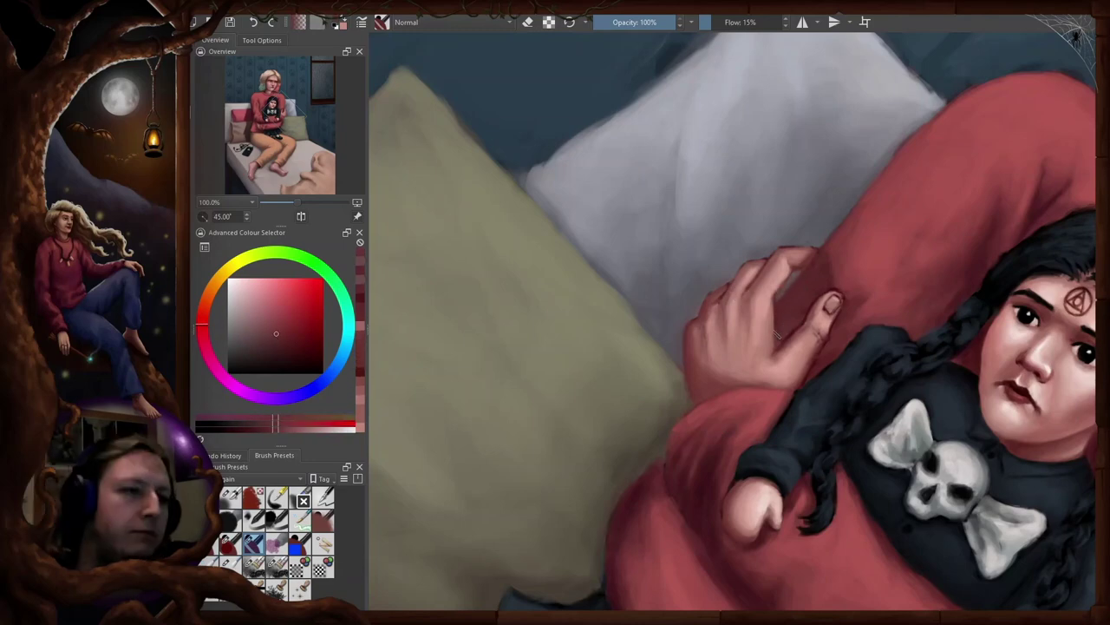
{"action": "key", "text": "m"}
{"action": "key", "text": "5"}
{"action": "key", "text": "m"}
{"action": "key", "text": "4"}
{"action": "key", "text": "4"}
- Soften the shading on the back of the gripping hand with sampled skin tones at 5% flow
{"action": "left_click", "coordinate": [230, 544]}
{"action": "key", "text": "m"}
{"action": "key", "text": "5"}
{"action": "left_click", "coordinate": [713, 242], "text": "ctrl"}
{"action": "key", "text": "m"}
{"action": "key", "text": "m"}
{"action": "left_click", "coordinate": [697, 293], "text": "ctrl"}
{"action": "key", "text": "4"}
{"action": "key", "text": "4"}
{"action": "key", "text": "4"}
{"action": "key", "text": "4"}
{"action": "key", "text": "m"}
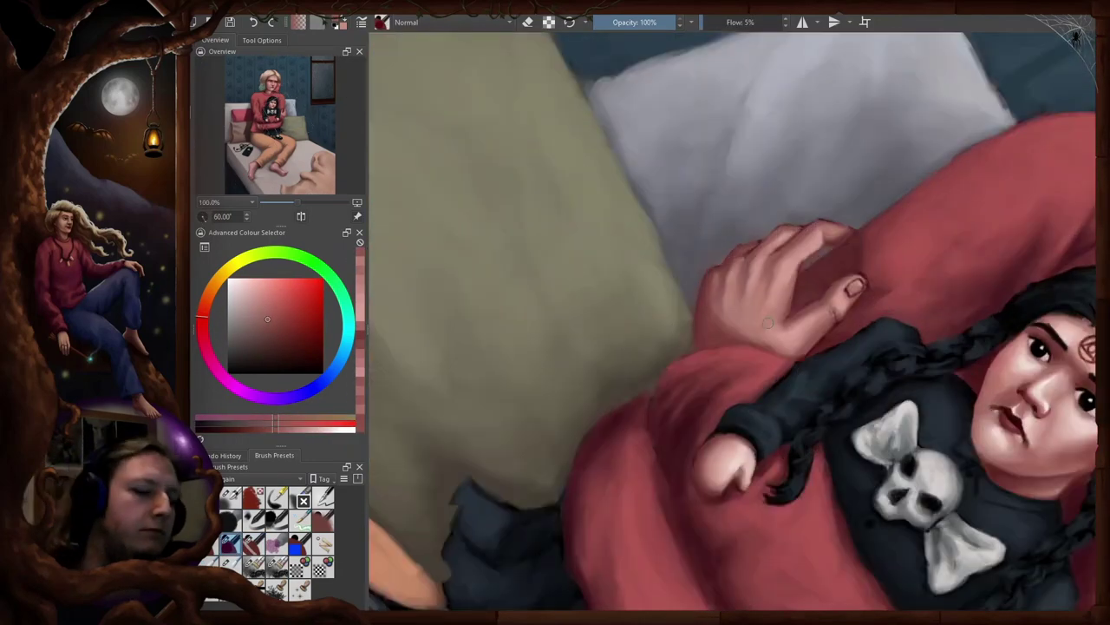
- Touch up the gripping hand's fingers and the adjoining sleeve with sampled skin and sweater tones at 10% flow
{"action": "scroll", "coordinate": [772, 316], "scroll_direction": "down", "scroll_amount": 3}
{"action": "key", "text": "m"}
{"action": "scroll", "coordinate": [754, 290], "scroll_direction": "up", "scroll_amount": 2}
{"action": "key", "text": "m"}
{"action": "key", "text": "5"}
{"action": "left_click", "coordinate": [231, 497]}
{"action": "key", "text": "m"}
{"action": "scroll", "coordinate": [737, 260], "scroll_direction": "up", "scroll_amount": 1}
{"action": "left_click", "coordinate": [752, 249], "text": "ctrl"}
{"action": "left_click", "coordinate": [764, 244], "text": "ctrl"}
{"action": "left_click", "coordinate": [746, 221], "text": "ctrl"}
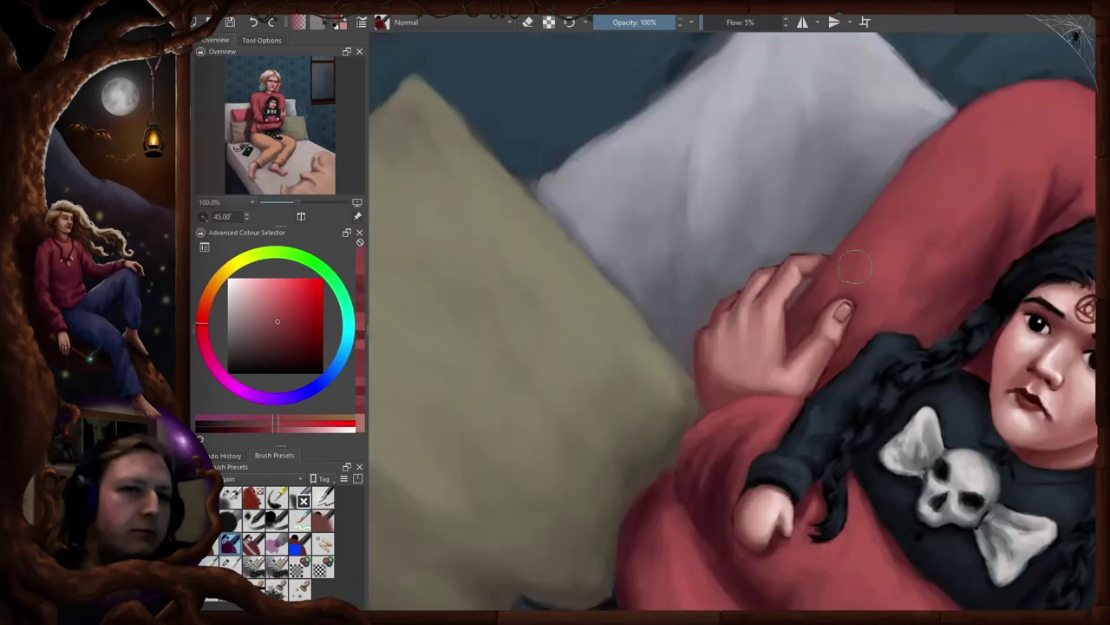
{"action": "left_click", "coordinate": [798, 276], "text": "ctrl"}
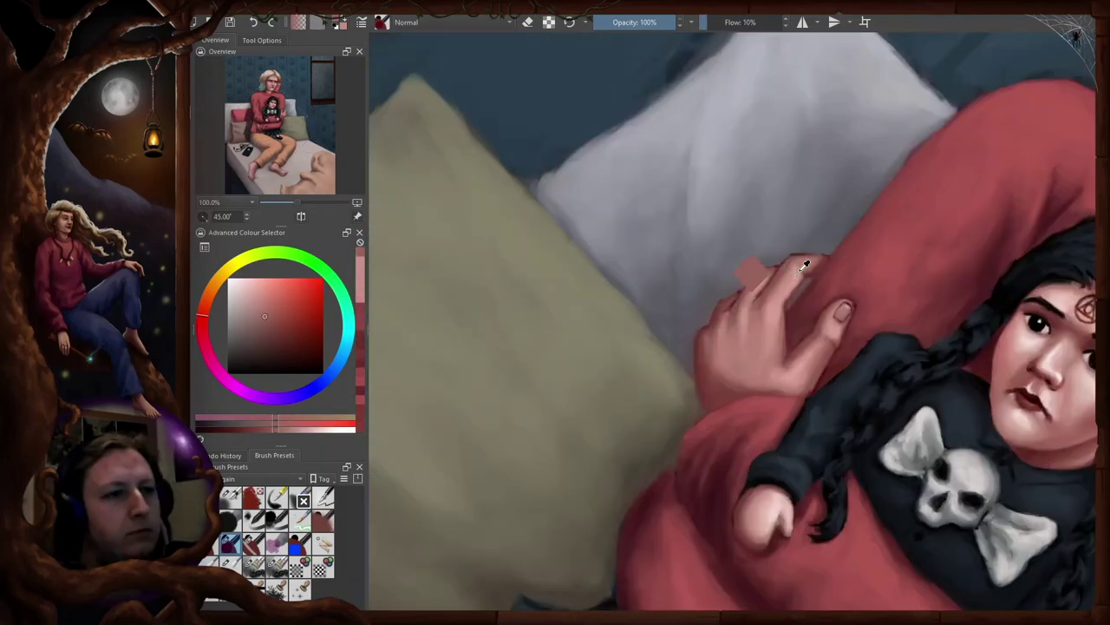
- Refine the index fingertip and the sleeve edge behind it with sampled reds at 10% flow
{"action": "key", "text": "5"}
{"action": "key", "text": "2"}
{"action": "key", "text": "4"}
{"action": "key", "text": "4"}
{"action": "key", "text": "4"}
{"action": "key", "text": "4"}
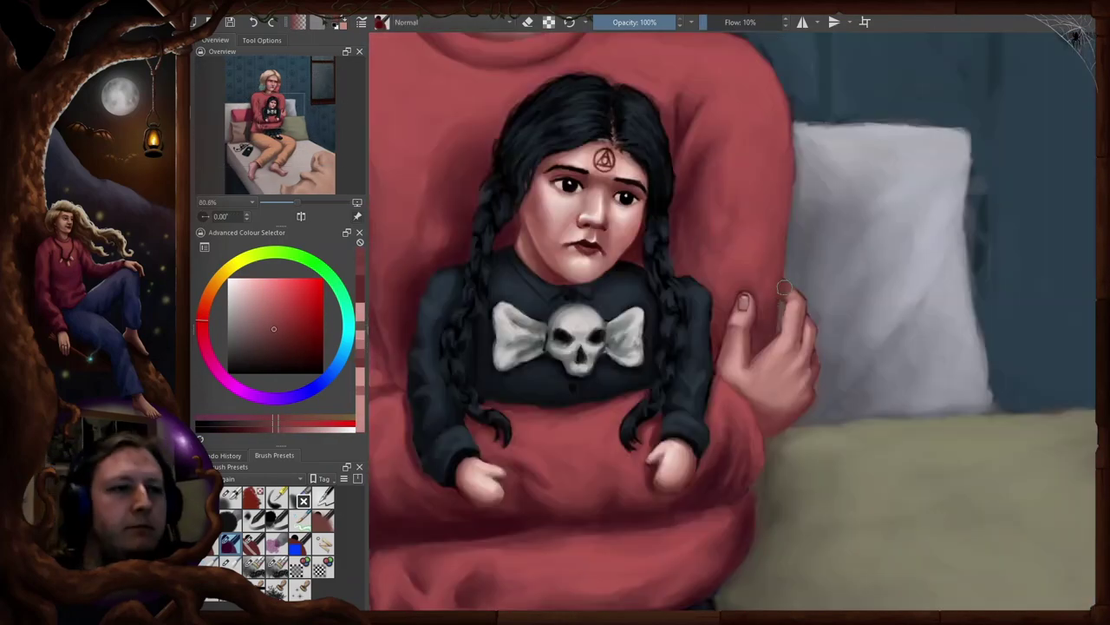
{"action": "left_click", "coordinate": [785, 287], "text": "ctrl"}
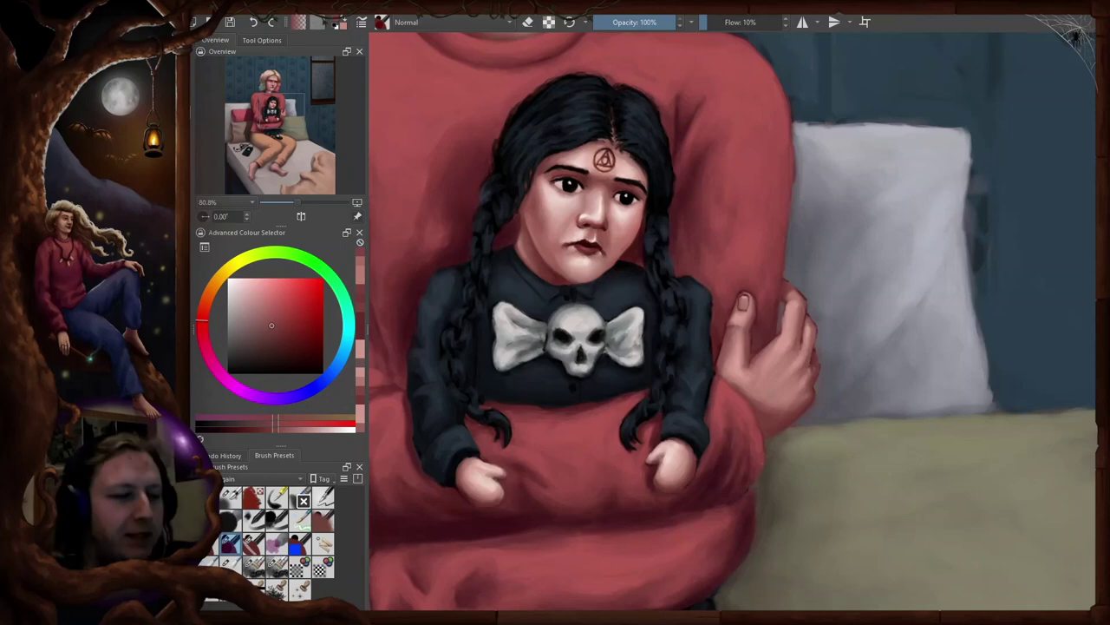
{"action": "scroll", "coordinate": [822, 309], "scroll_direction": "up", "scroll_amount": 1}
{"action": "left_click", "coordinate": [822, 309], "text": "ctrl"}
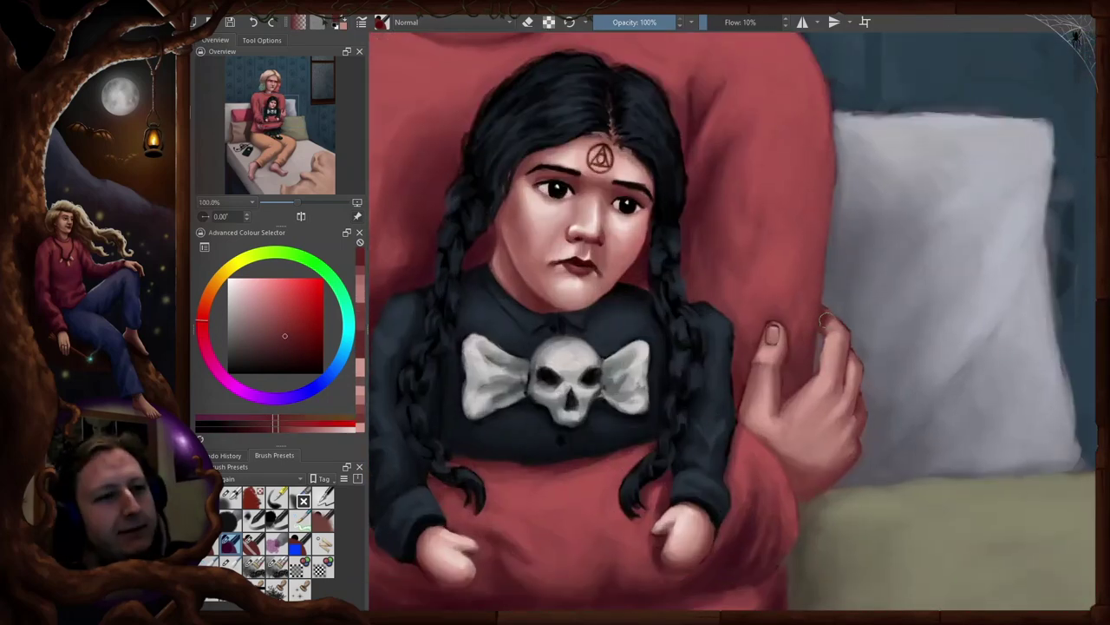
{"action": "scroll", "coordinate": [826, 320], "scroll_direction": "down", "scroll_amount": 2}
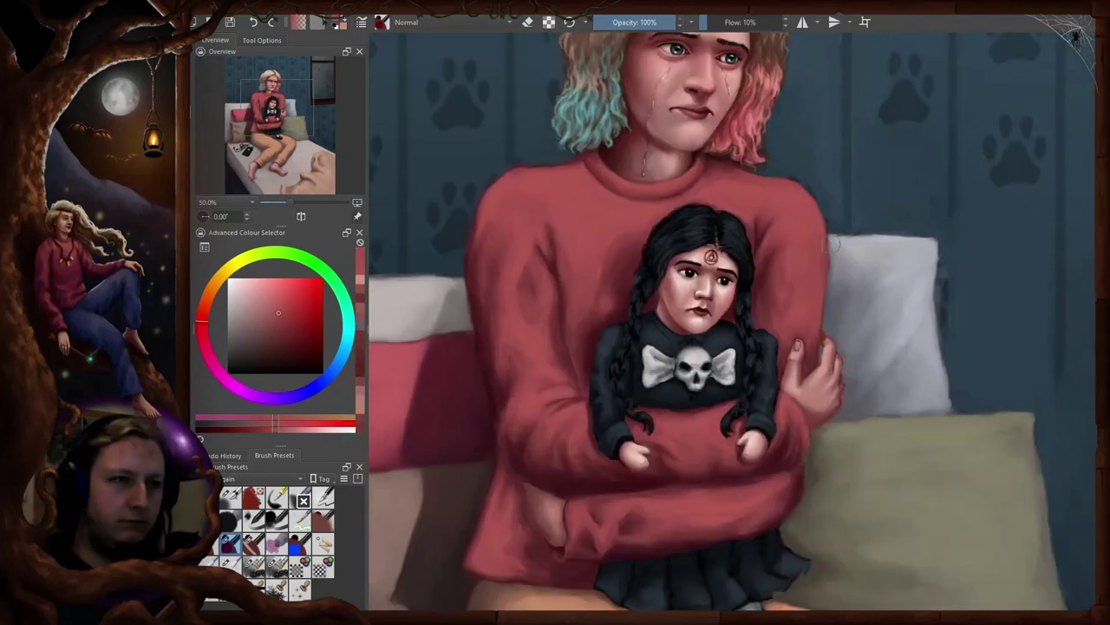
- Touch up the wall behind the woman with sampled dark blue
{"action": "left_click", "coordinate": [878, 102], "text": "ctrl"}
{"action": "left_click_drag", "start_coordinate": [878, 102], "coordinate": [870, 182]}
{"action": "left_click", "coordinate": [870, 182], "text": "ctrl"}
{"action": "key", "text": "m"}
{"action": "scroll", "coordinate": [621, 188], "scroll_direction": "down", "scroll_amount": 1}
{"action": "key", "text": "m"}
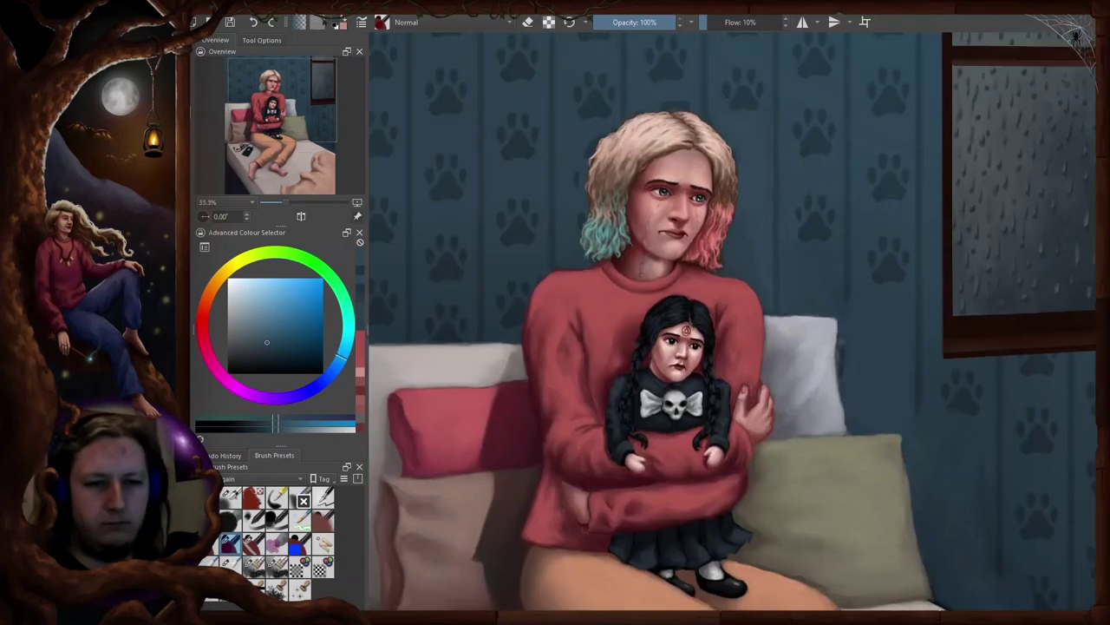
- Examine the sweater, doll and gripping hand in normal and mirrored views at different zoom levels and rotations
{"action": "key", "text": "2"}
{"action": "scroll", "coordinate": [737, 226], "scroll_direction": "up", "scroll_amount": 4}
{"action": "key", "text": "m"}
{"action": "key", "text": "6"}
{"action": "key", "text": "6"}
{"action": "key", "text": "5"}
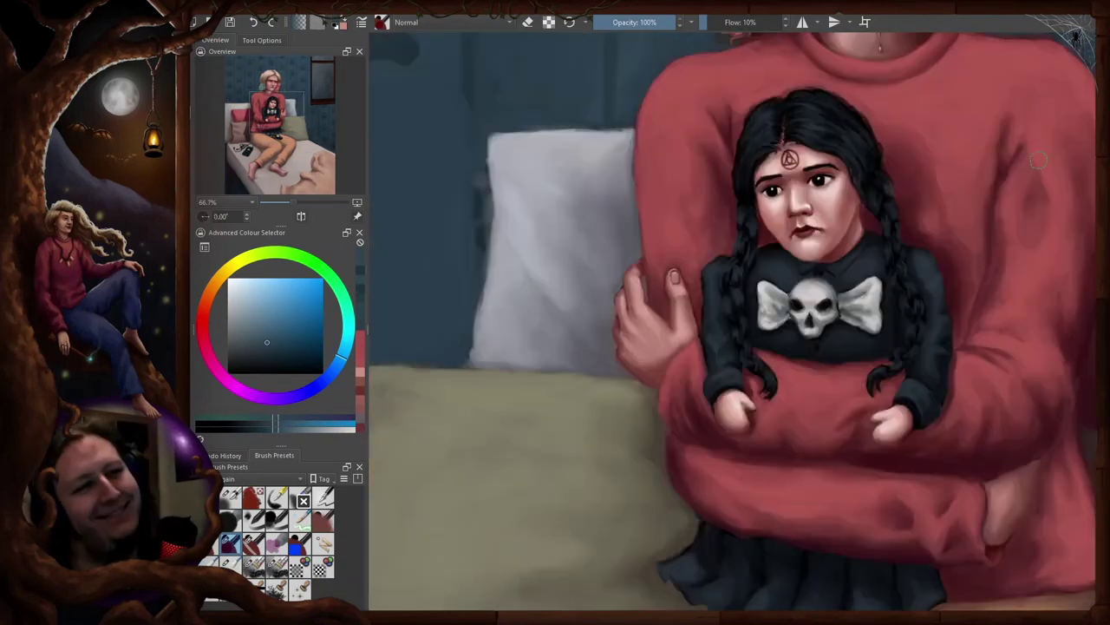
{"action": "key", "text": "m"}
{"action": "key", "text": "4"}
{"action": "key", "text": "4"}
{"action": "key", "text": "4"}
{"action": "key", "text": "5"}
{"action": "key", "text": "m"}
{"action": "key", "text": "2"}
{"action": "key", "text": "m"}
{"action": "scroll", "coordinate": [676, 247], "scroll_direction": "up", "scroll_amount": 4}
{"action": "key", "text": "m"}
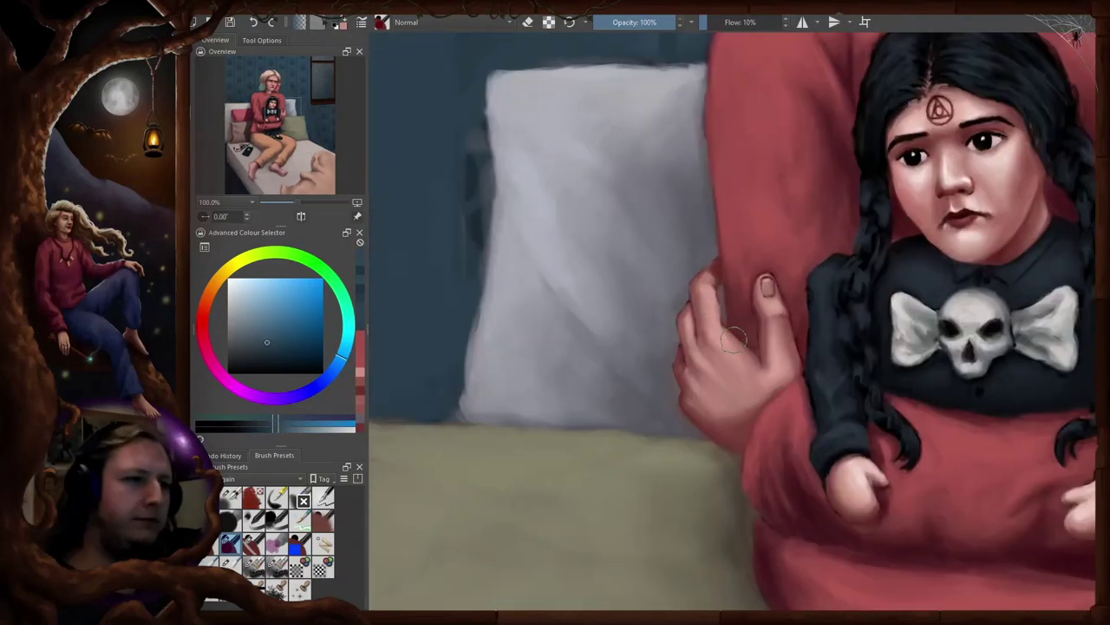
- Touch up the gripping hand's fingers with a sampled skin tone in the mirrored view
{"action": "key", "text": "6"}
{"action": "key", "text": "6"}
{"action": "left_click", "coordinate": [726, 299], "text": "ctrl"}
{"action": "key", "text": "5"}
{"action": "key", "text": "m"}
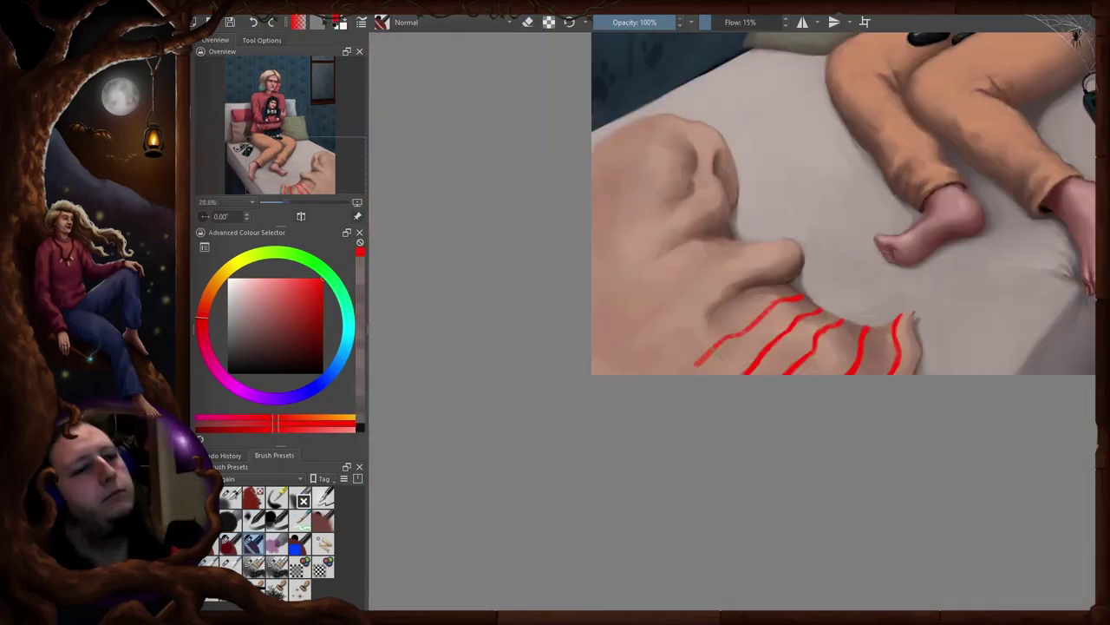
- Extend the red stripes across the foreground shape's narrow end and recolour them dark red
{"action": "left_click_drag", "start_coordinate": [697, 364], "coordinate": [679, 374]}
{"action": "left_click", "coordinate": [309, 344]}
{"action": "key", "text": "4"}
{"action": "key", "text": "4"}
{"action": "key", "text": "x"}
{"action": "key", "text": "e"}
{"action": "key", "text": "5"}
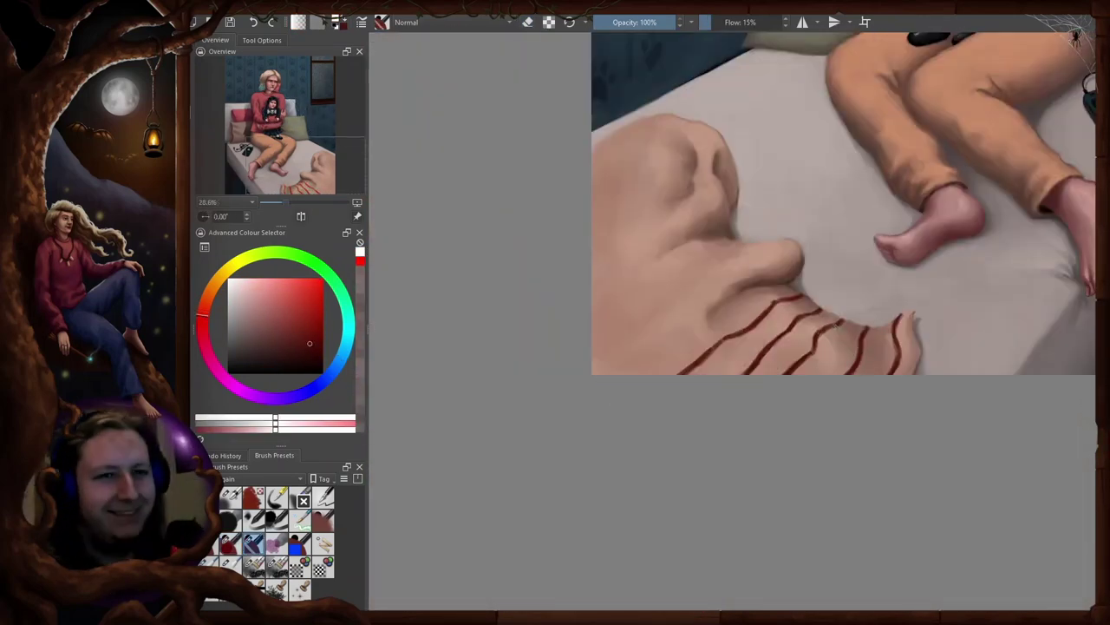
{"action": "key", "text": "x"}
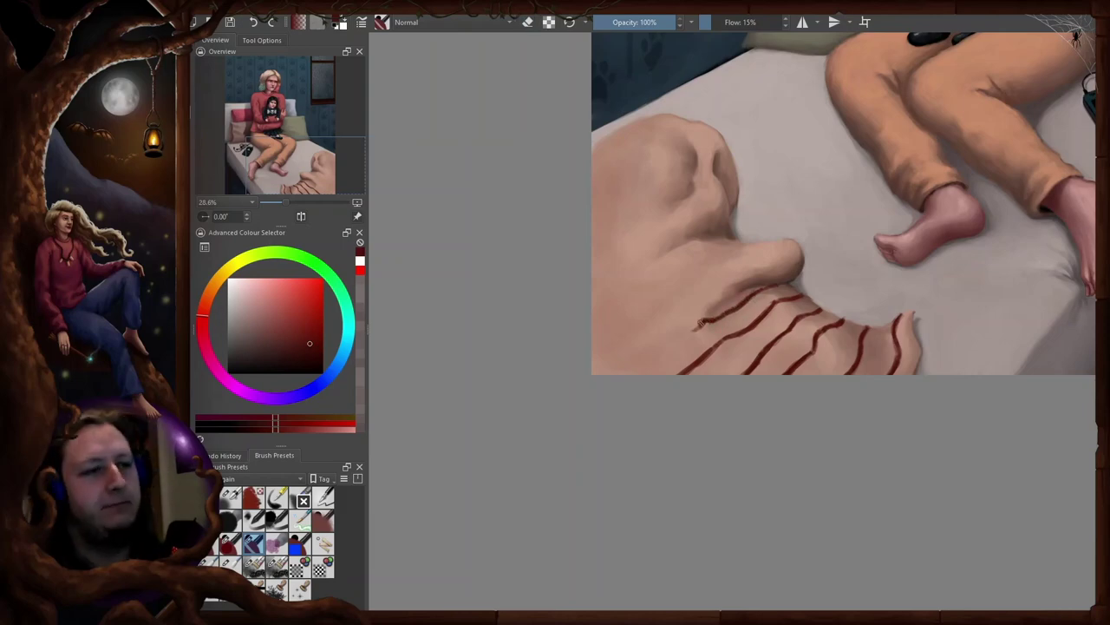
- Continue the dark red stripes from the foreground blanket's narrow end across its middle and the raised fold
{"action": "key", "text": "e"}
{"action": "key", "text": "4"}
{"action": "key", "text": "4"}
{"action": "key", "text": "4"}
{"action": "key", "text": "4"}
{"action": "key", "text": "5"}
{"action": "key", "text": "m"}
{"action": "key", "text": "6"}
{"action": "key", "text": "6"}
{"action": "key", "text": "5"}
{"action": "key", "text": "m"}
{"action": "key", "text": "4"}
{"action": "key", "text": "4"}
{"action": "key", "text": "4"}
{"action": "key", "text": "4"}
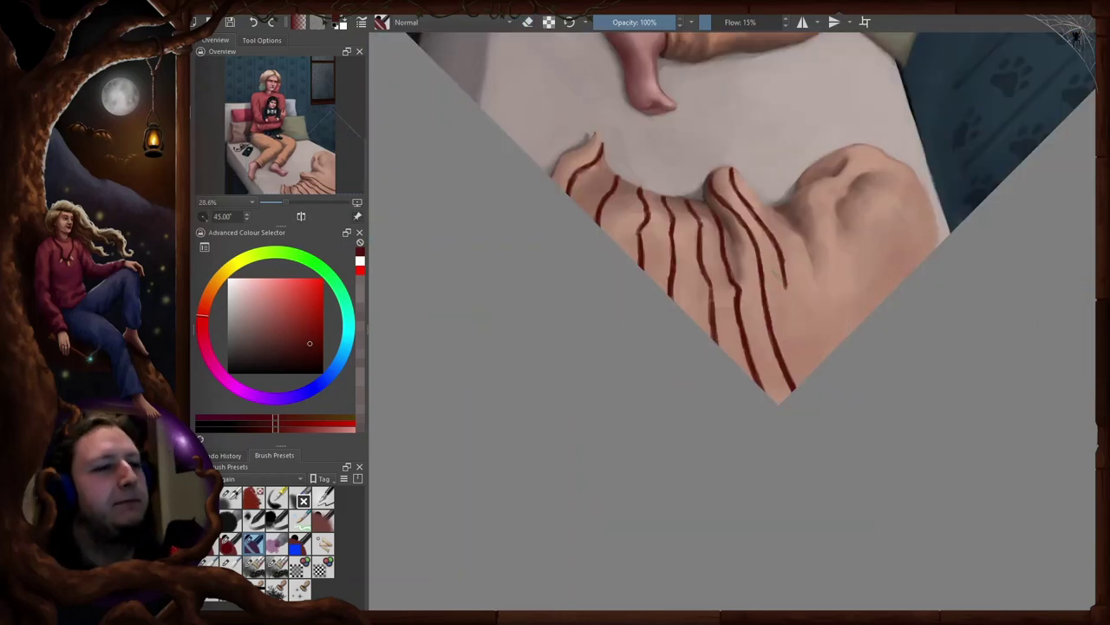
{"action": "left_click_drag", "start_coordinate": [786, 288], "coordinate": [813, 369]}
- Paint more dark red stripes past the raised fold down to the canvas edge on the foreground blanket
{"action": "key", "text": "5"}
{"action": "key", "text": "m"}
{"action": "key", "text": "4"}
{"action": "key", "text": "4"}
{"action": "left_click_drag", "start_coordinate": [733, 234], "coordinate": [762, 211]}
{"action": "key", "text": "m"}
{"action": "key", "text": "m"}
{"action": "key", "text": "5"}
{"action": "key", "text": "2"}
{"action": "left_click_drag", "start_coordinate": [888, 588], "coordinate": [790, 347]}
{"action": "key", "text": "6"}
{"action": "key", "text": "6"}
{"action": "key", "text": "6"}
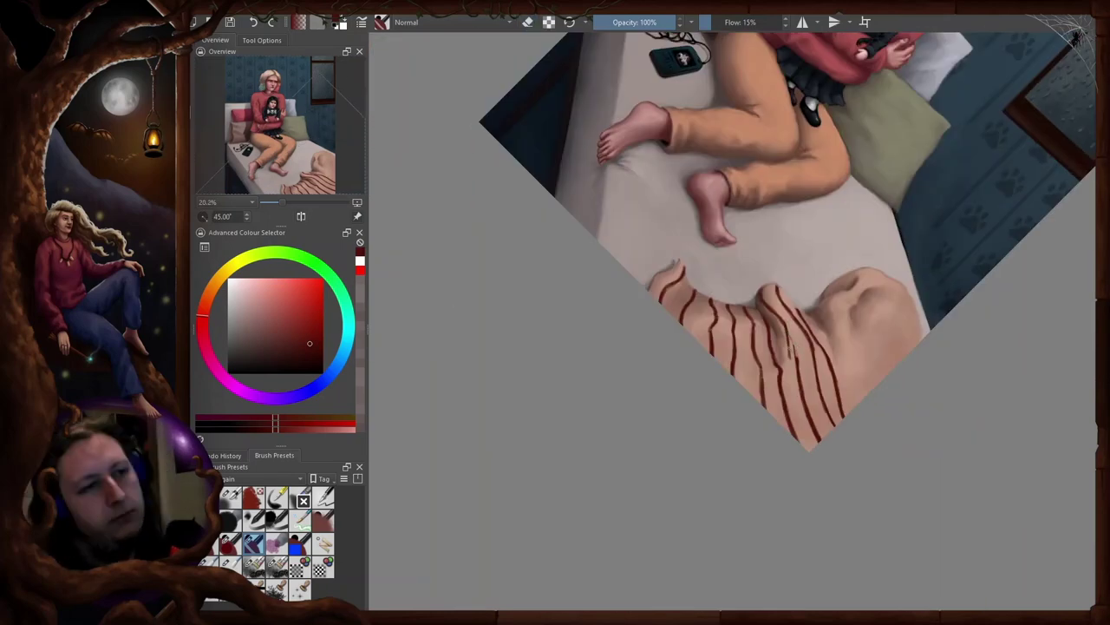
- Carry the stripes over the rounded far end of the foreground blanket, following its folds
{"action": "key", "text": "5"}
{"action": "key", "text": "4"}
{"action": "key", "text": "4"}
{"action": "key", "text": "4"}
{"action": "key", "text": "4"}
{"action": "scroll", "coordinate": [688, 347], "scroll_direction": "up", "scroll_amount": 1}
{"action": "key", "text": "m"}
{"action": "key", "text": "5"}
{"action": "key", "text": "m"}
{"action": "key", "text": "4"}
{"action": "key", "text": "4"}
{"action": "key", "text": "4"}
{"action": "key", "text": "4"}
{"action": "left_click_drag", "start_coordinate": [707, 260], "coordinate": [674, 340]}
{"action": "key", "text": "5"}
{"action": "key", "text": "4"}
{"action": "key", "text": "4"}
{"action": "key", "text": "4"}
{"action": "key", "text": "4"}
{"action": "mouse_move", "coordinate": [693, 246]}
{"action": "left_mouse_down"}
{"action": "mouse_move", "coordinate": [657, 320]}
{"action": "mouse_move", "coordinate": [661, 382]}
{"action": "left_mouse_up"}
- Finish the stripes over the blanket's remaining folds and recolour them a muted light brown
{"action": "key", "text": "5"}
{"action": "key", "text": "4"}
{"action": "key", "text": "4"}
{"action": "key", "text": "4"}
{"action": "key", "text": "4"}
{"action": "key", "text": "5"}
{"action": "key", "text": "4"}
{"action": "key", "text": "4"}
{"action": "key", "text": "4"}
{"action": "key", "text": "4"}
{"action": "key", "text": "4"}
{"action": "key", "text": "m"}
{"action": "key", "text": "m"}
{"action": "key", "text": "5"}
{"action": "key", "text": "4"}
{"action": "key", "text": "4"}
{"action": "key", "text": "4"}
{"action": "key", "text": "4"}
{"action": "left_click_drag", "start_coordinate": [670, 249], "coordinate": [660, 278]}
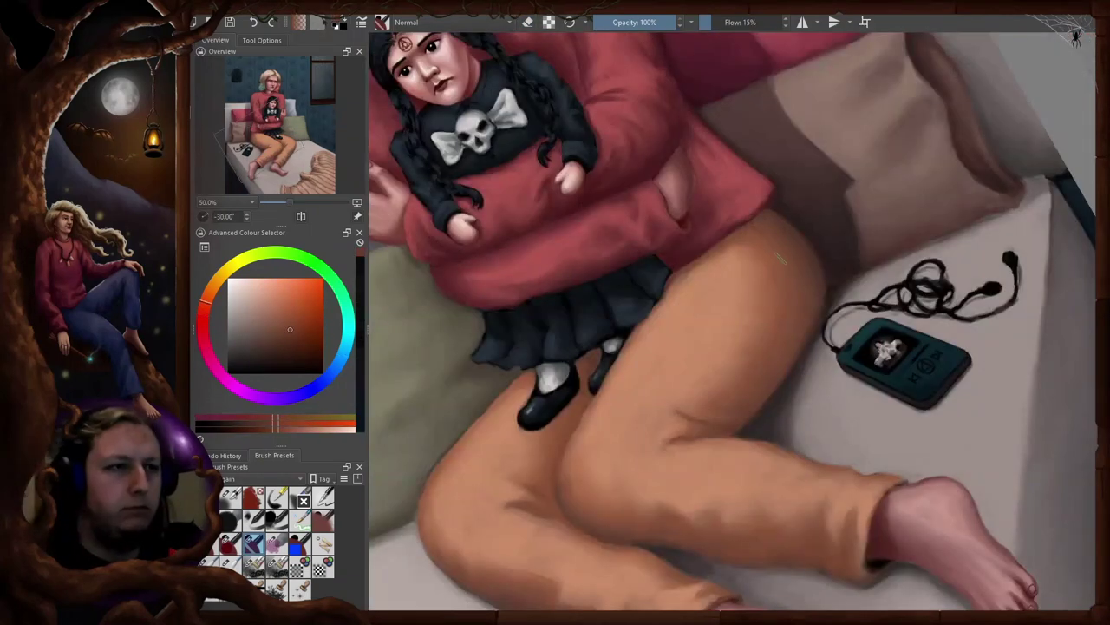
- Draw a dark orange seam along the side of the trousers from the hip to the back of the knee
{"action": "key", "text": "m"}
{"action": "key", "text": "5"}
{"action": "key", "text": "4"}
{"action": "key", "text": "4"}
{"action": "key", "text": "4"}
{"action": "left_click_drag", "start_coordinate": [605, 236], "coordinate": [820, 240]}
{"action": "key", "text": "e"}
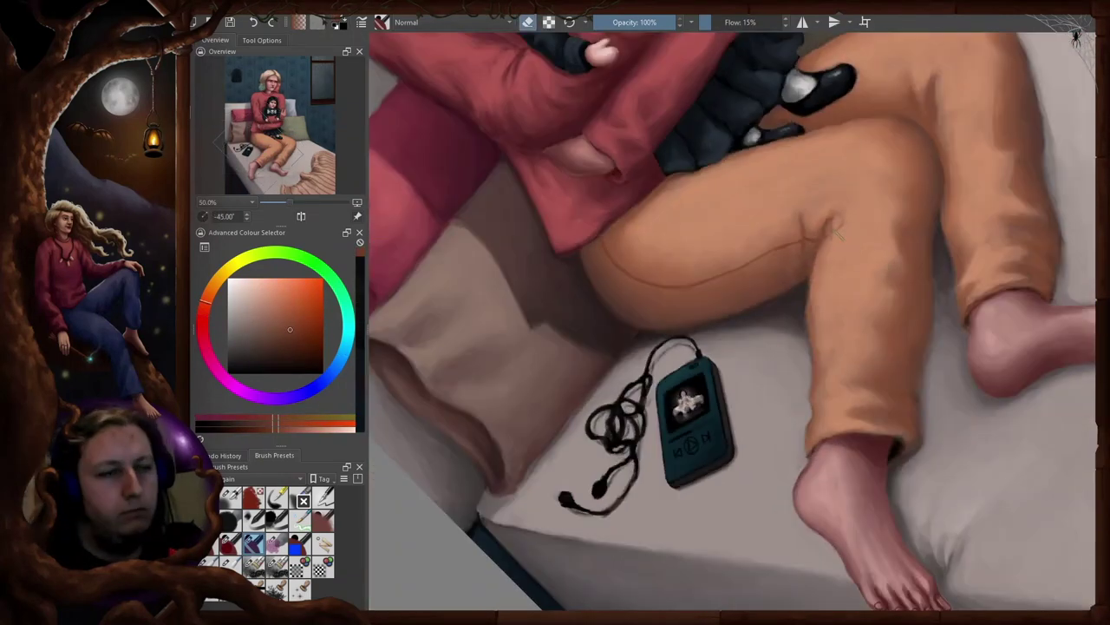
- Continue the trouser seams down both lower legs to the cuffs, correcting the lines with the eraser
{"action": "key", "text": "e"}
{"action": "key", "text": "5"}
{"action": "left_click_drag", "start_coordinate": [905, 251], "coordinate": [753, 389]}
{"action": "key", "text": "4"}
{"action": "key", "text": "4"}
{"action": "key", "text": "4"}
{"action": "key", "text": "4"}
{"action": "left_click_drag", "start_coordinate": [663, 235], "coordinate": [740, 186]}
{"action": "key", "text": "5"}
{"action": "left_click_drag", "start_coordinate": [854, 259], "coordinate": [859, 284]}
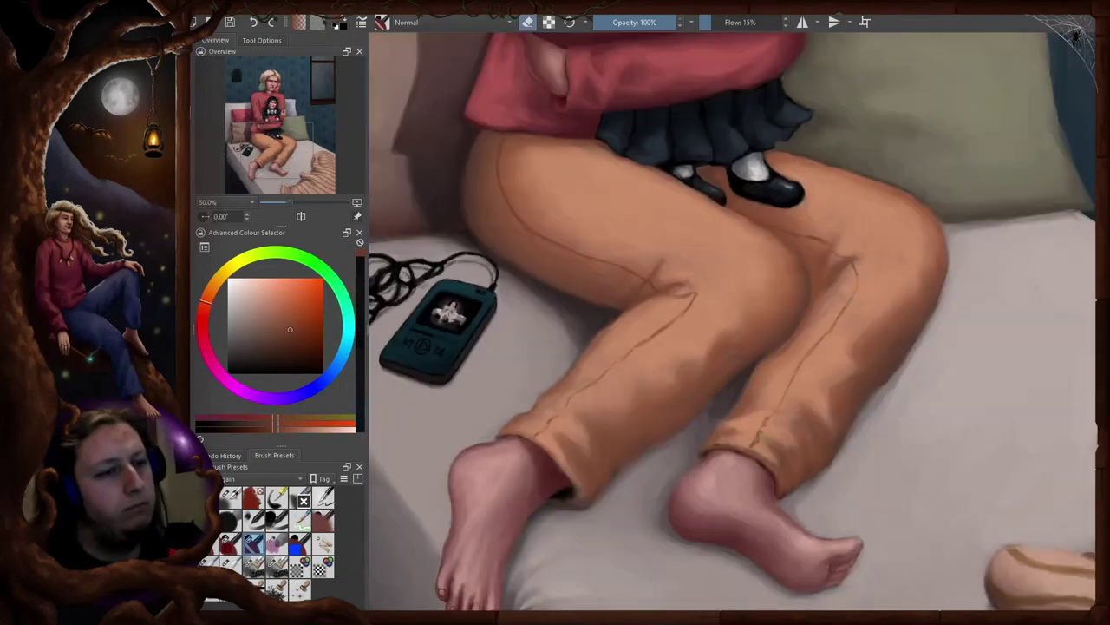
- Paint highlights beside the trouser seams with a lighter orange sampled from the fabric
{"action": "scroll", "coordinate": [776, 324], "scroll_direction": "down", "scroll_amount": 1}
{"action": "scroll", "coordinate": [775, 324], "scroll_direction": "up", "scroll_amount": 1}
{"action": "key", "text": "6"}
{"action": "key", "text": "6"}
{"action": "key", "text": "6"}
{"action": "key", "text": "6"}
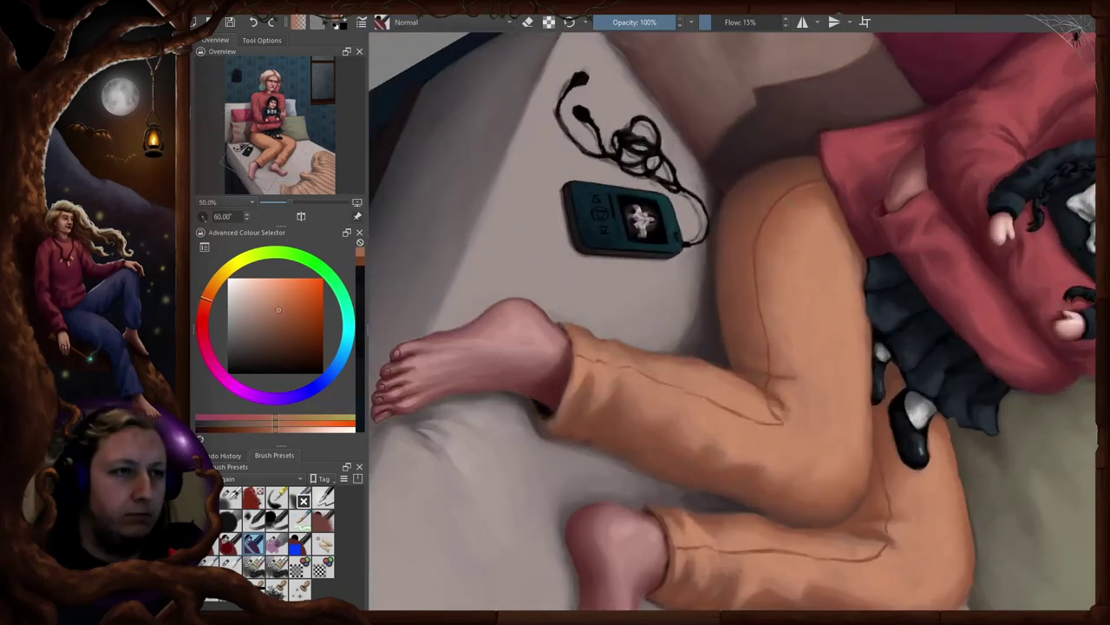
{"action": "key", "text": "5"}
{"action": "right_click", "coordinate": [865, 271]}
{"action": "left_click", "coordinate": [864, 253]}
{"action": "left_click_drag", "start_coordinate": [864, 253], "coordinate": [862, 247]}
{"action": "right_click", "coordinate": [862, 247]}
{"action": "mouse_move", "coordinate": [862, 252]}
{"action": "left_mouse_down"}
{"action": "mouse_move", "coordinate": [888, 194]}
{"action": "mouse_move", "coordinate": [760, 236]}
{"action": "left_mouse_up"}
{"action": "key", "text": "e"}
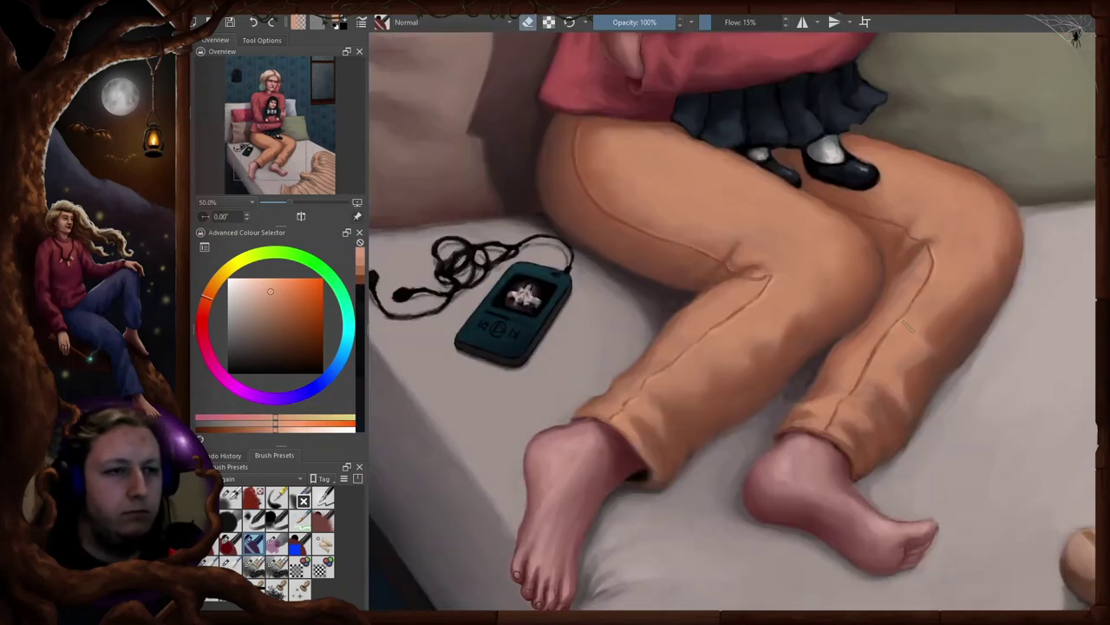
- Soften the highlights along the trouser seams with the eraser while checking them at several rotations
{"action": "key", "text": "4"}
{"action": "key", "text": "4"}
{"action": "key", "text": "4"}
{"action": "key", "text": "4"}
{"action": "key", "text": "5"}
{"action": "key", "text": "6"}
{"action": "key", "text": "6"}
{"action": "key", "text": "6"}
{"action": "key", "text": "6"}
{"action": "key", "text": "5"}
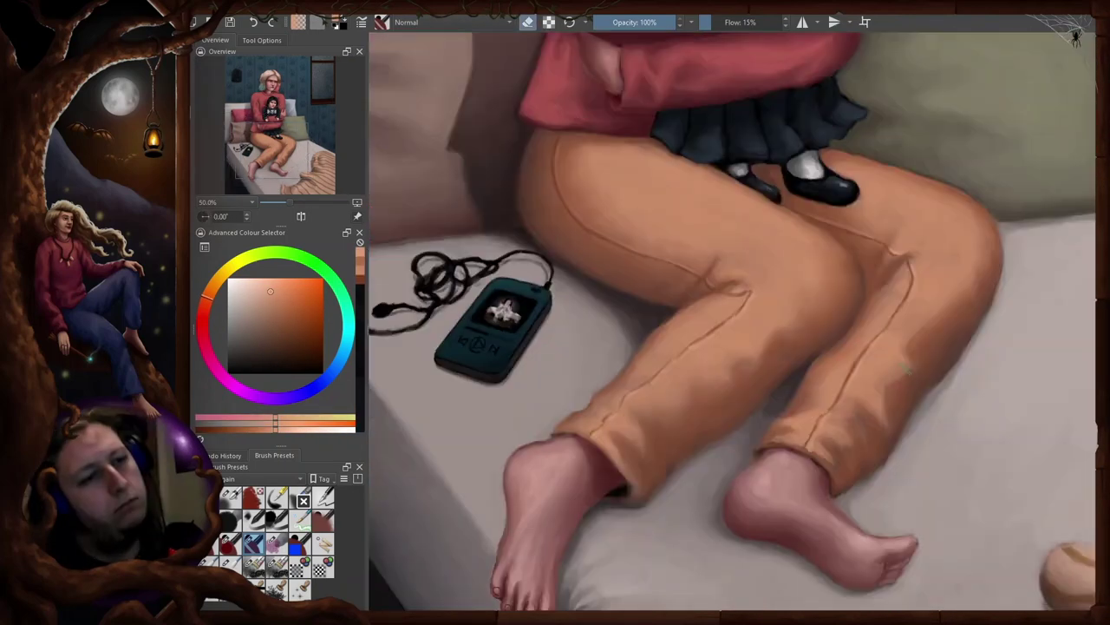
- Paint short dark orange creases branching from the seam on the thigh and lower leg nearest the music player
{"action": "key", "text": "2"}
{"action": "key", "text": "e"}
{"action": "scroll", "coordinate": [599, 426], "scroll_direction": "up", "scroll_amount": 4}
{"action": "key", "text": "4"}
{"action": "key", "text": "4"}
{"action": "key", "text": "4"}
{"action": "key", "text": "5"}
{"action": "scroll", "coordinate": [598, 425], "scroll_direction": "down", "scroll_amount": 1}
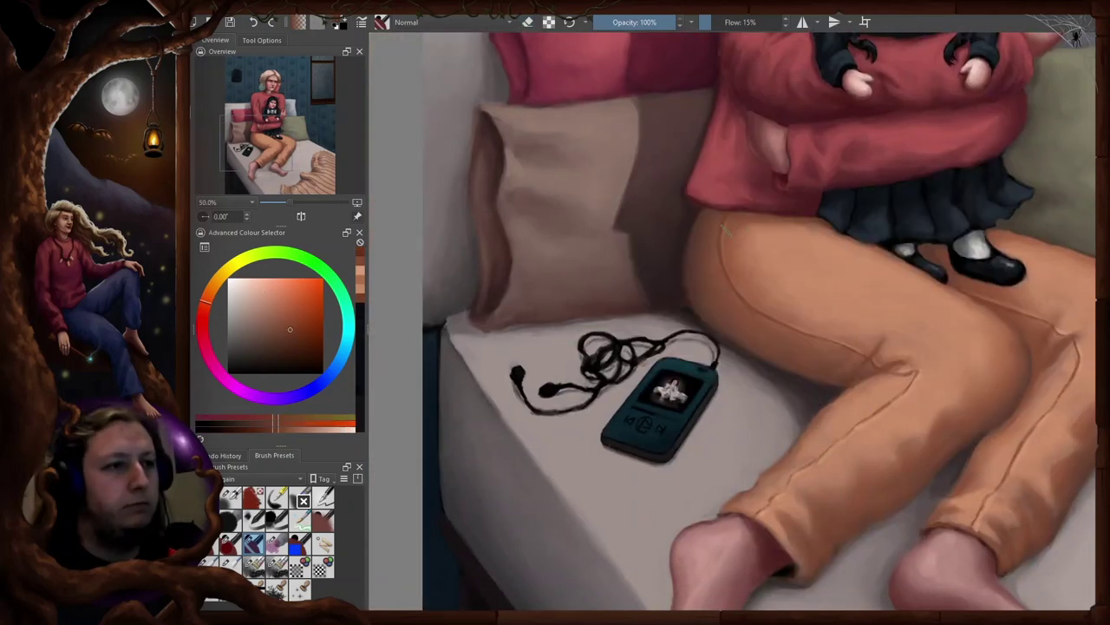
{"action": "key", "text": "4"}
{"action": "key", "text": "4"}
{"action": "key", "text": "4"}
{"action": "left_click_drag", "start_coordinate": [698, 300], "coordinate": [729, 256]}
{"action": "key", "text": "4"}
{"action": "key", "text": "5"}
{"action": "left_click_drag", "start_coordinate": [780, 486], "coordinate": [781, 295]}
{"action": "key", "text": "6"}
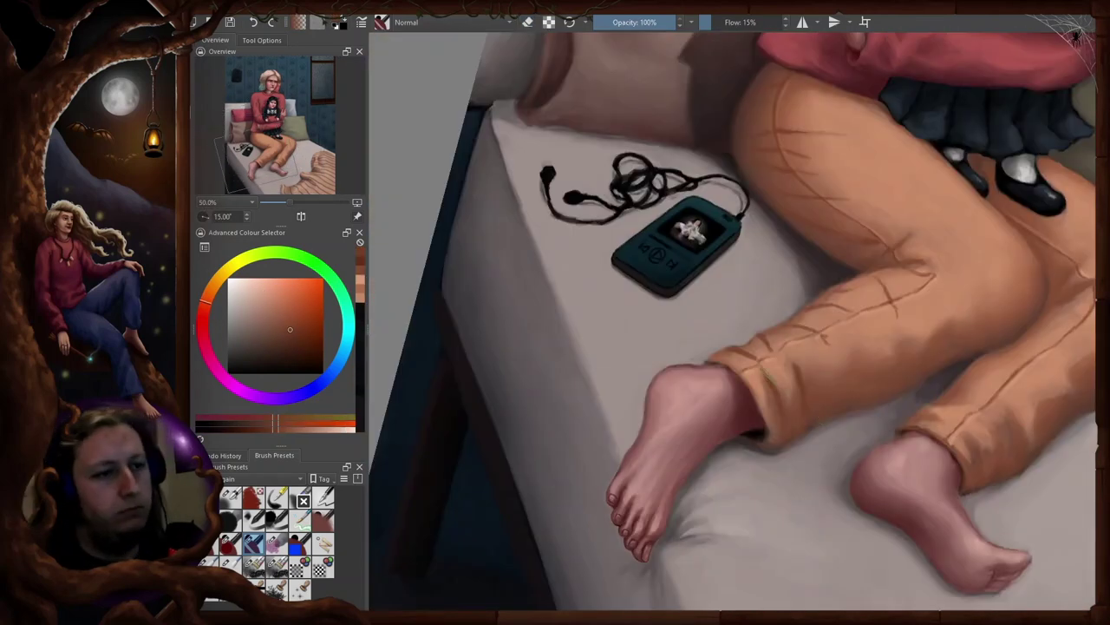
- Add further dark orange wrinkles along the same trouser leg between the knee and the cuff
{"action": "key", "text": "5"}
{"action": "left_click_drag", "start_coordinate": [853, 213], "coordinate": [878, 236]}
{"action": "left_click_drag", "start_coordinate": [833, 337], "coordinate": [764, 421]}
{"action": "key", "text": "e"}
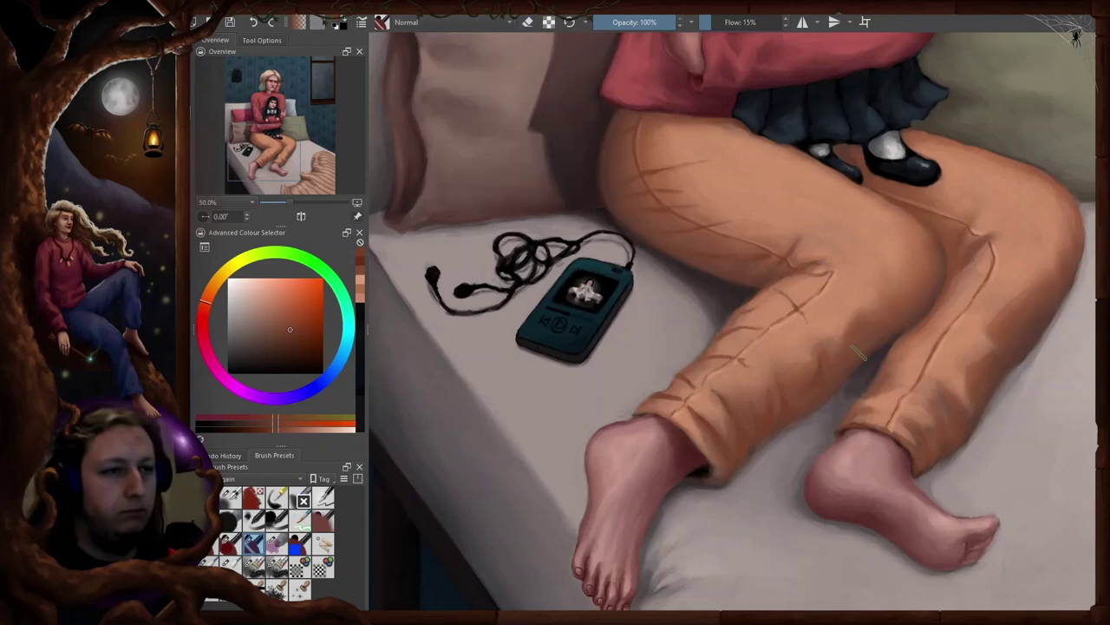
{"action": "mouse_move", "coordinate": [888, 339]}
{"action": "left_mouse_down"}
{"action": "mouse_move", "coordinate": [813, 294]}
{"action": "mouse_move", "coordinate": [824, 323]}
{"action": "left_mouse_up"}
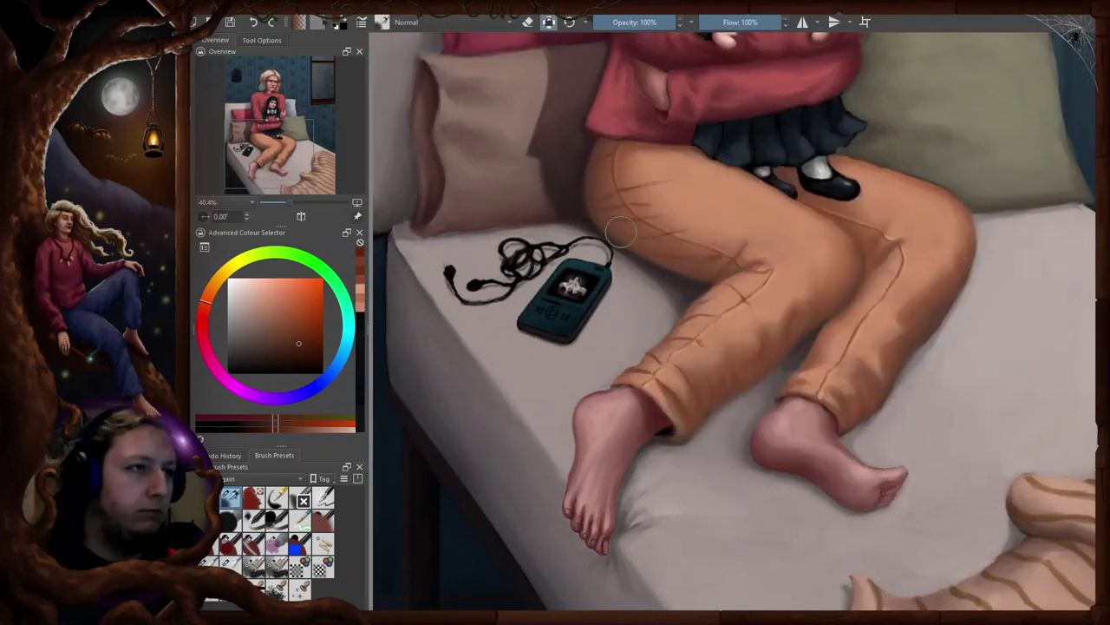
- Shade the trouser creases with a sampled orange-brown and blend them with the eraser
{"action": "key", "text": "4"}
{"action": "key", "text": "4"}
{"action": "key", "text": "4"}
{"action": "key", "text": "4"}
{"action": "left_click_drag", "start_coordinate": [737, 364], "coordinate": [824, 319]}
{"action": "key", "text": "5"}
{"action": "key", "text": "m"}
{"action": "key", "text": "4"}
{"action": "key", "text": "4"}
{"action": "key", "text": "4"}
{"action": "key", "text": "e"}
{"action": "left_click", "coordinate": [725, 322], "text": "ctrl"}
{"action": "key", "text": "5"}
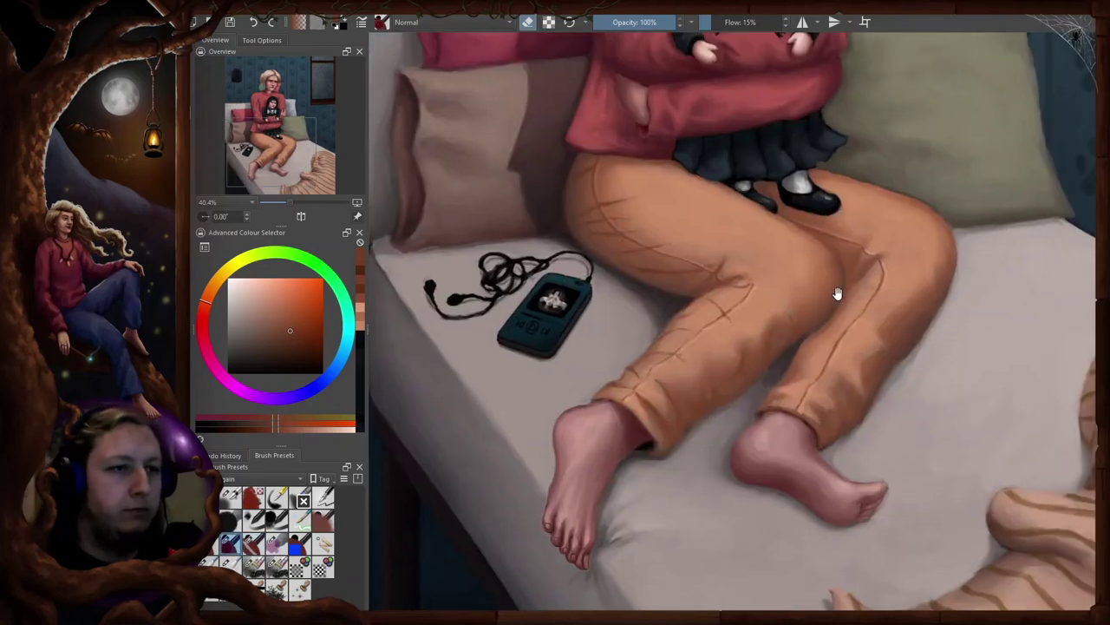
- Paint a dark blue box on the paw-print wall and shade a round detail on its front inside an elliptical selection
{"action": "left_click_drag", "start_coordinate": [838, 293], "coordinate": [831, 255]}
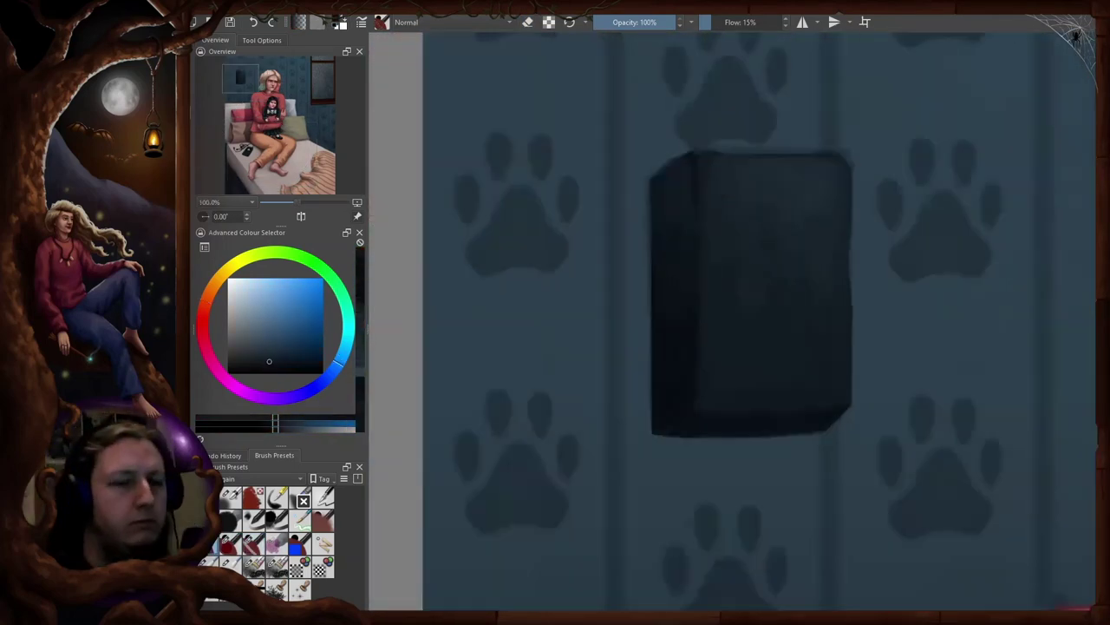
{"action": "scroll", "coordinate": [781, 264], "scroll_direction": "down", "scroll_amount": 1}
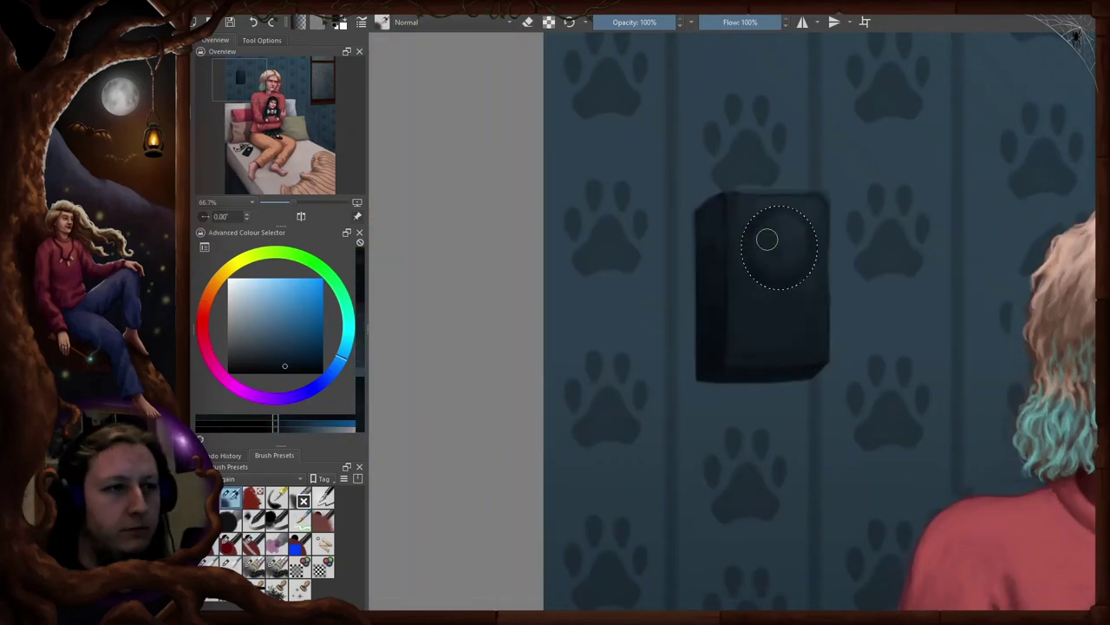
{"action": "key", "text": "m"}
{"action": "key", "text": "m"}
{"action": "mouse_move", "coordinate": [768, 228]}
{"action": "left_mouse_down"}
{"action": "mouse_move", "coordinate": [723, 206]}
{"action": "mouse_move", "coordinate": [768, 212]}
{"action": "left_mouse_up"}
- Add a small square detail near the base of the wall box and clean up its face with the eraser
{"action": "scroll", "coordinate": [786, 252], "scroll_direction": "down", "scroll_amount": 1}
{"action": "key", "text": "4"}
{"action": "left_click_drag", "start_coordinate": [728, 328], "coordinate": [776, 316]}
{"action": "key", "text": "5"}
{"action": "left_click_drag", "start_coordinate": [746, 357], "coordinate": [762, 368]}
{"action": "key", "text": "4"}
{"action": "key", "text": "4"}
{"action": "key", "text": "4"}
{"action": "key", "text": "e"}
{"action": "key", "text": "5"}
{"action": "key", "text": "2"}
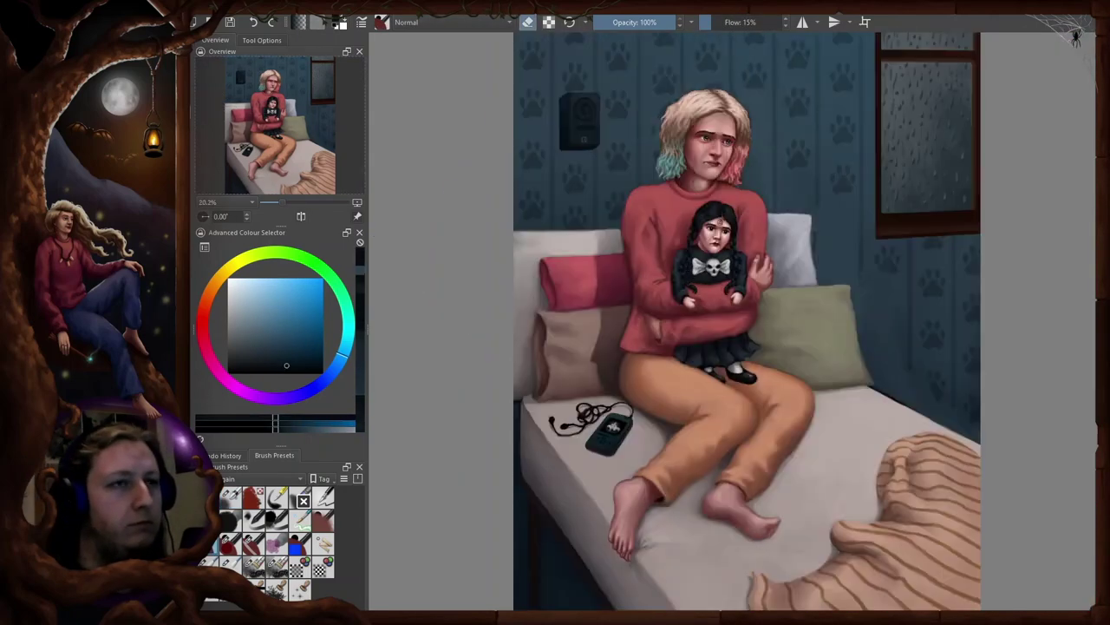
- Select the dark blue box on the paw-print wall and transform it into a slight clockwise tilt
{"action": "scroll", "coordinate": [667, 96], "scroll_direction": "up", "scroll_amount": 3}
{"action": "left_click_drag", "start_coordinate": [667, 95], "coordinate": [842, 185]}
{"action": "key", "text": "ctrl+t"}
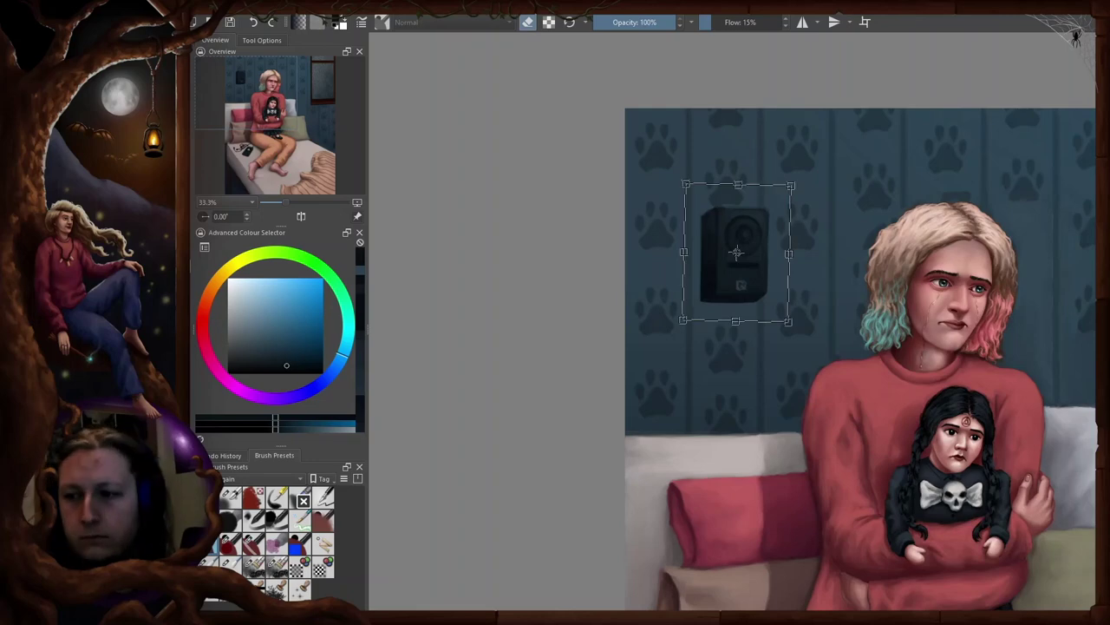
{"action": "left_click_drag", "start_coordinate": [812, 175], "coordinate": [816, 179]}
{"action": "key", "text": "b"}
{"action": "scroll", "coordinate": [733, 217], "scroll_direction": "up", "scroll_amount": 3}
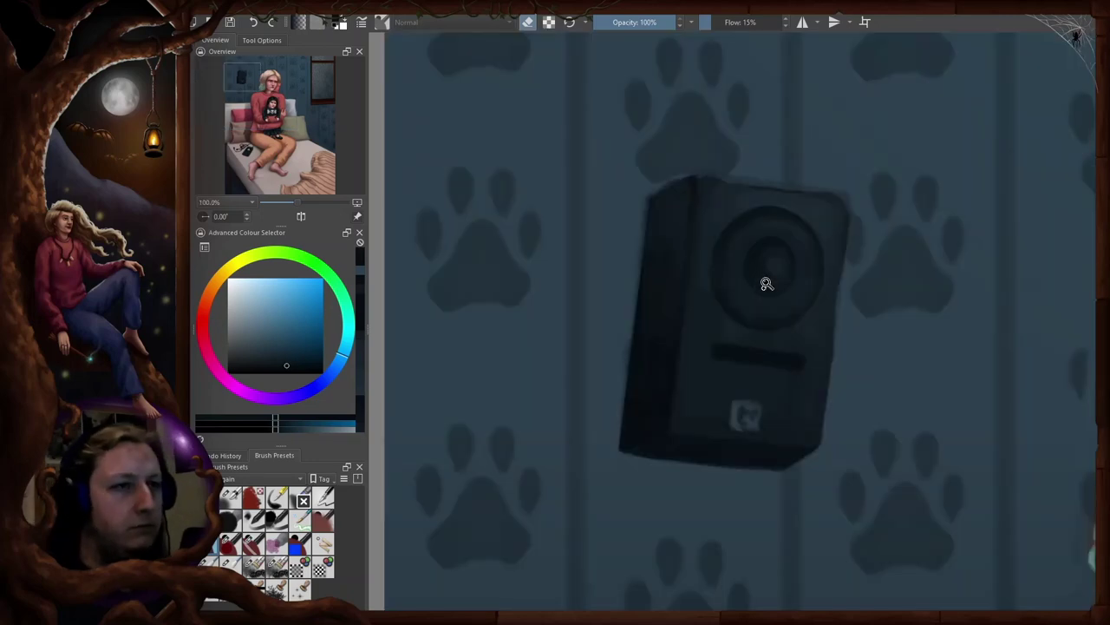
- Shade the dark side face of the tilted wall box with a sampled dark blue and trim its lower edge
{"action": "scroll", "coordinate": [766, 285], "scroll_direction": "down", "scroll_amount": 1}
{"action": "key", "text": "4"}
{"action": "key", "text": "4"}
{"action": "key", "text": "4"}
{"action": "key", "text": "5"}
{"action": "key", "text": "m"}
{"action": "key", "text": "m"}
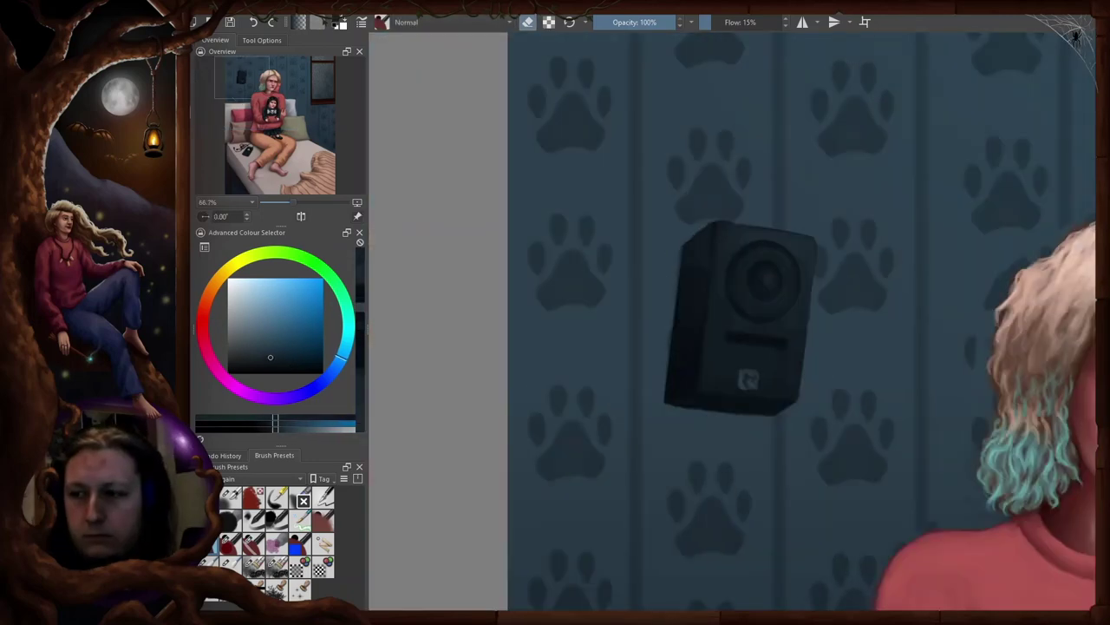
{"action": "key", "text": "e"}
{"action": "left_click", "coordinate": [688, 373], "text": "ctrl"}
{"action": "left_click_drag", "start_coordinate": [662, 391], "coordinate": [724, 347]}
- Sharpen the front face's outer edge and lower edge on the tilted wall box
{"action": "key", "text": "4"}
{"action": "key", "text": "4"}
{"action": "key", "text": "4"}
{"action": "key", "text": "4"}
{"action": "left_click_drag", "start_coordinate": [803, 326], "coordinate": [833, 283]}
{"action": "key", "text": "5"}
{"action": "left_click_drag", "start_coordinate": [725, 355], "coordinate": [722, 376]}
- Repaint the small emblem on the front of the wall box as a crescent moon
{"action": "key", "text": "m"}
{"action": "key", "text": "m"}
{"action": "key", "text": "e"}
{"action": "key", "text": "m"}
{"action": "key", "text": "m"}
{"action": "key", "text": "e"}
{"action": "right_click", "coordinate": [740, 372]}
{"action": "left_click", "coordinate": [779, 304]}
{"action": "key", "text": "slash"}
- Clean up the wall speaker and place a matching second one on the wall between the woman and the window
{"action": "key", "text": "m"}
{"action": "key", "text": "m"}
{"action": "key", "text": "e"}
{"action": "mouse_move", "coordinate": [652, 222]}
{"action": "left_mouse_down"}
{"action": "mouse_move", "coordinate": [635, 250]}
{"action": "mouse_move", "coordinate": [751, 222]}
{"action": "left_mouse_up"}
{"action": "key", "text": "m"}
{"action": "key", "text": "m"}
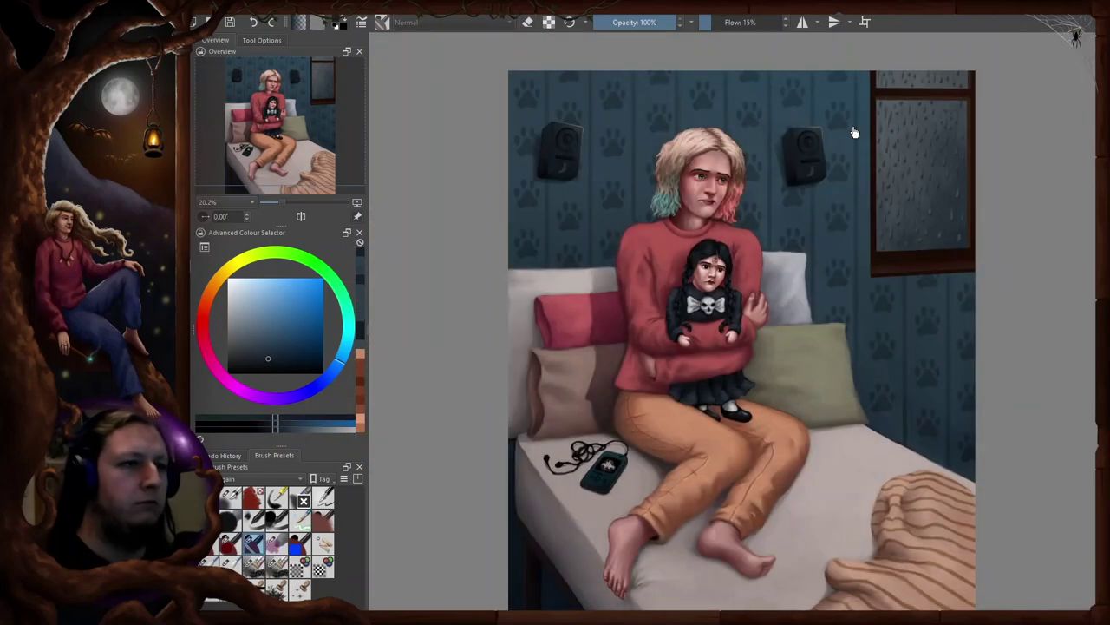
- Try painting thin black cables hanging from both wall speakers down behind the bed
{"action": "left_click_drag", "start_coordinate": [784, 163], "coordinate": [781, 188]}
{"action": "scroll", "coordinate": [713, 134], "scroll_direction": "up", "scroll_amount": 2}
{"action": "key", "text": "6"}
{"action": "key", "text": "6"}
{"action": "key", "text": "5"}
{"action": "mouse_move", "coordinate": [854, 317]}
{"action": "left_mouse_down"}
{"action": "mouse_move", "coordinate": [986, 239]}
{"action": "mouse_move", "coordinate": [1050, 326]}
{"action": "left_mouse_up"}
{"action": "key", "text": "e"}
{"action": "left_click_drag", "start_coordinate": [604, 175], "coordinate": [613, 279]}
{"action": "key", "text": "m"}
{"action": "key", "text": "m"}
{"action": "key", "text": "6"}
{"action": "key", "text": "6"}
{"action": "key", "text": "5"}
{"action": "key", "text": "m"}
{"action": "key", "text": "e"}
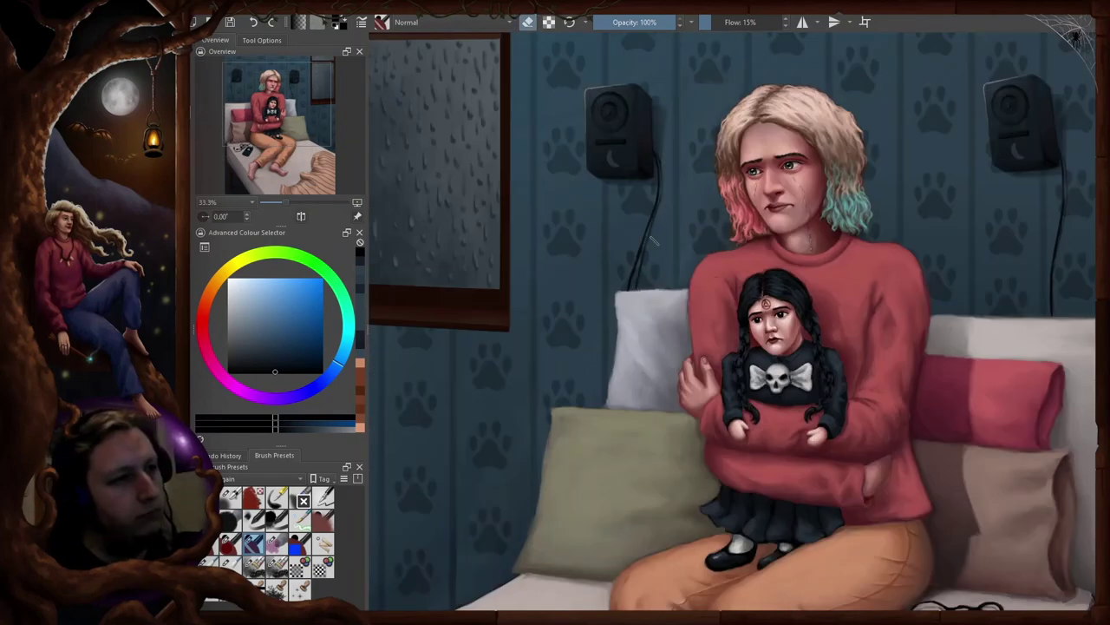
{"action": "key", "text": "m"}
{"action": "key", "text": "2"}
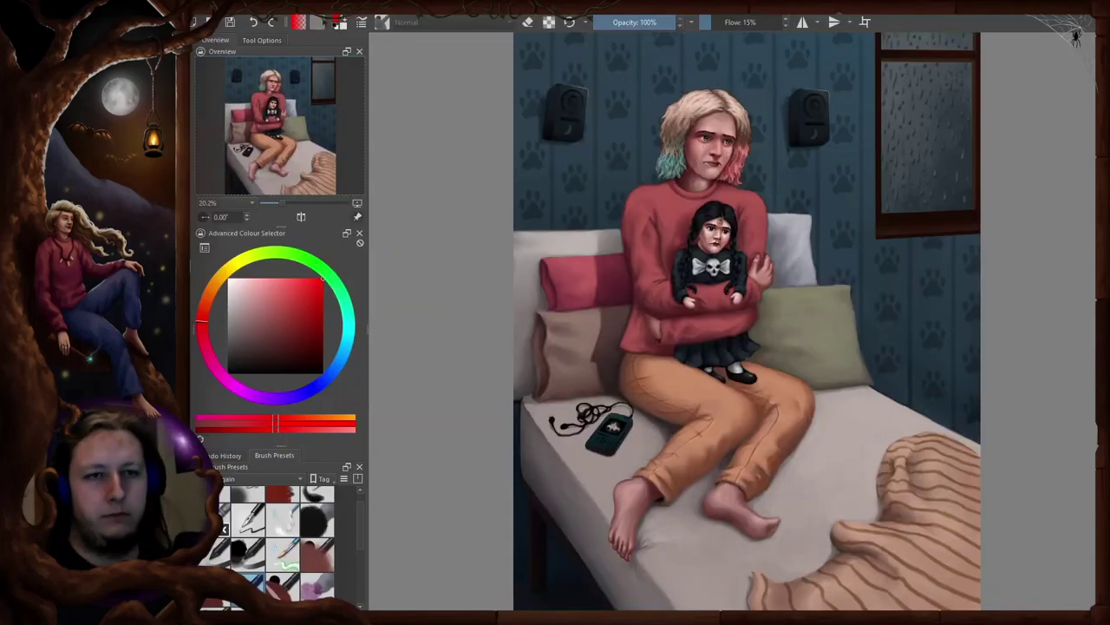
- Paint a thin near-black cable hanging from each wall speaker down behind the headboard and the white pillow
{"action": "key", "text": "ctrl+plus"}
{"action": "key", "text": "e"}
{"action": "left_click_drag", "start_coordinate": [863, 224], "coordinate": [840, 161]}
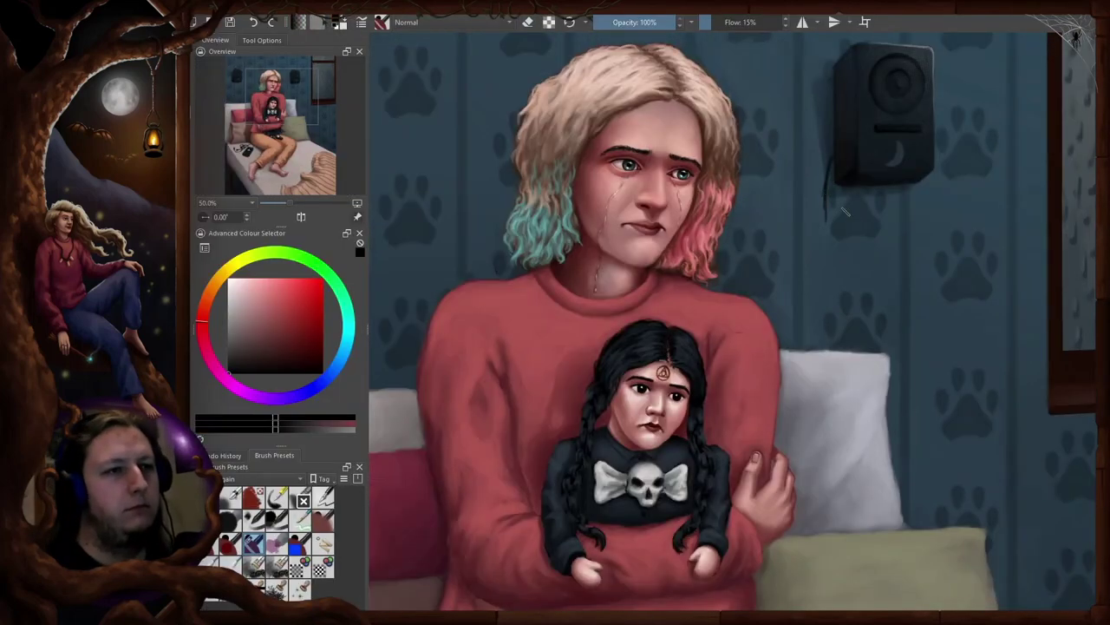
{"action": "left_click_drag", "start_coordinate": [521, 310], "coordinate": [824, 310]}
{"action": "scroll", "coordinate": [604, 310], "scroll_direction": "down", "scroll_amount": 2}
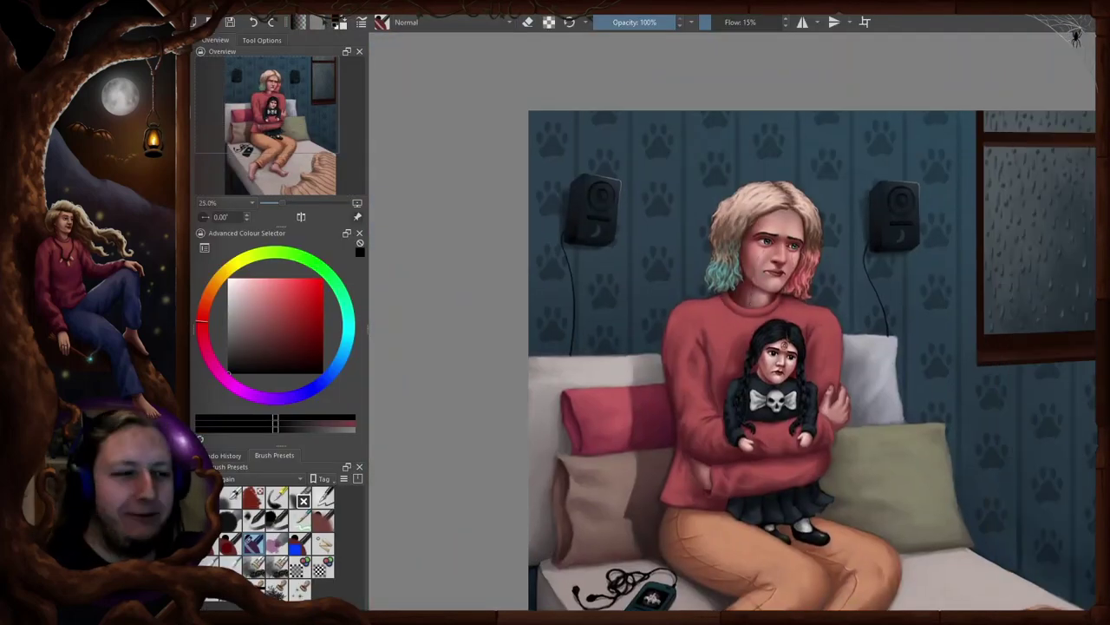
- Reshape the curves of the hanging speaker cables with a liquify transform
{"action": "key", "text": "plus"}
{"action": "key", "text": "ctrl+t"}
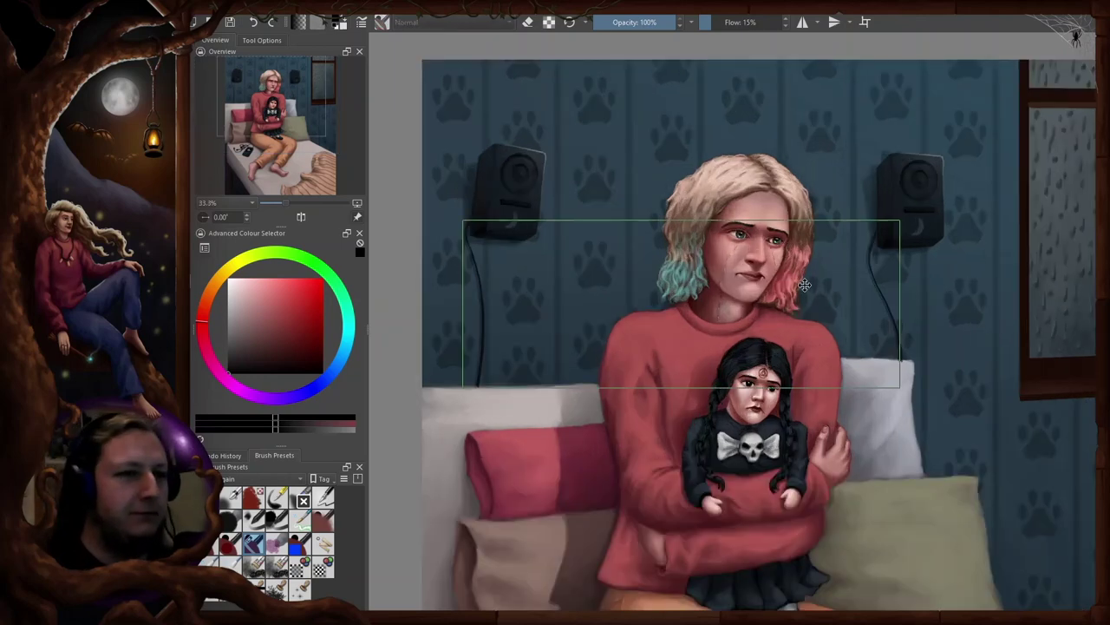
{"action": "scroll", "coordinate": [631, 319], "scroll_direction": "up", "scroll_amount": 1}
{"action": "left_click_drag", "start_coordinate": [525, 253], "coordinate": [627, 260]}
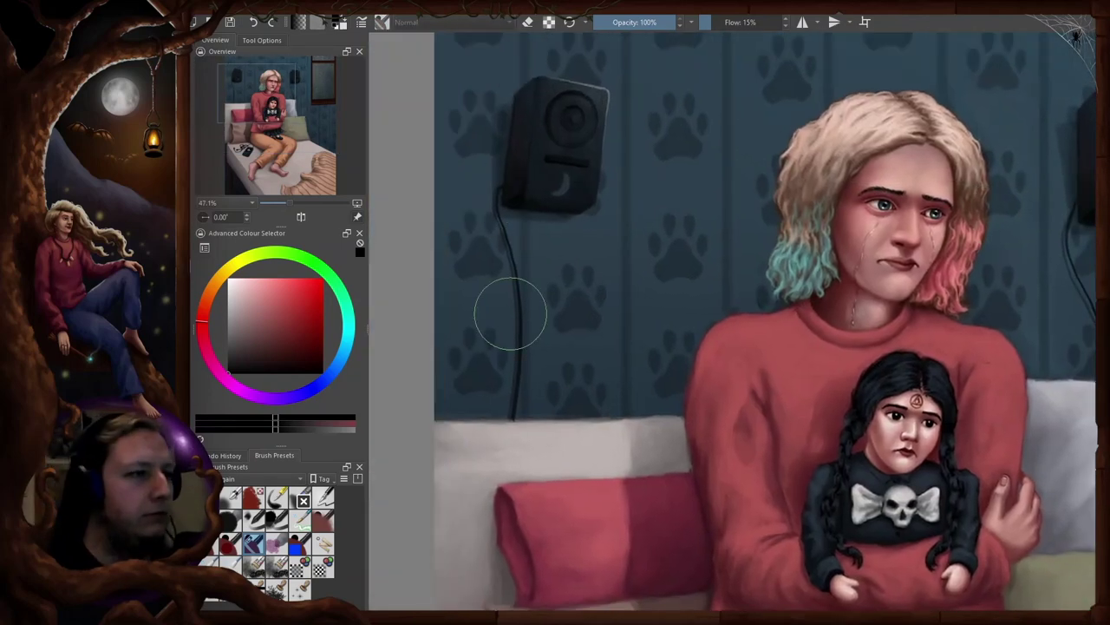
{"action": "key", "text": "plus"}
{"action": "mouse_move", "coordinate": [781, 321]}
{"action": "left_mouse_down"}
{"action": "mouse_move", "coordinate": [543, 201]}
{"action": "mouse_move", "coordinate": [727, 249]}
{"action": "left_mouse_up"}
- Shade along the cable above the headboard with a sampled wall blue
{"action": "key", "text": "b"}
{"action": "left_click", "coordinate": [635, 201], "text": "ctrl"}
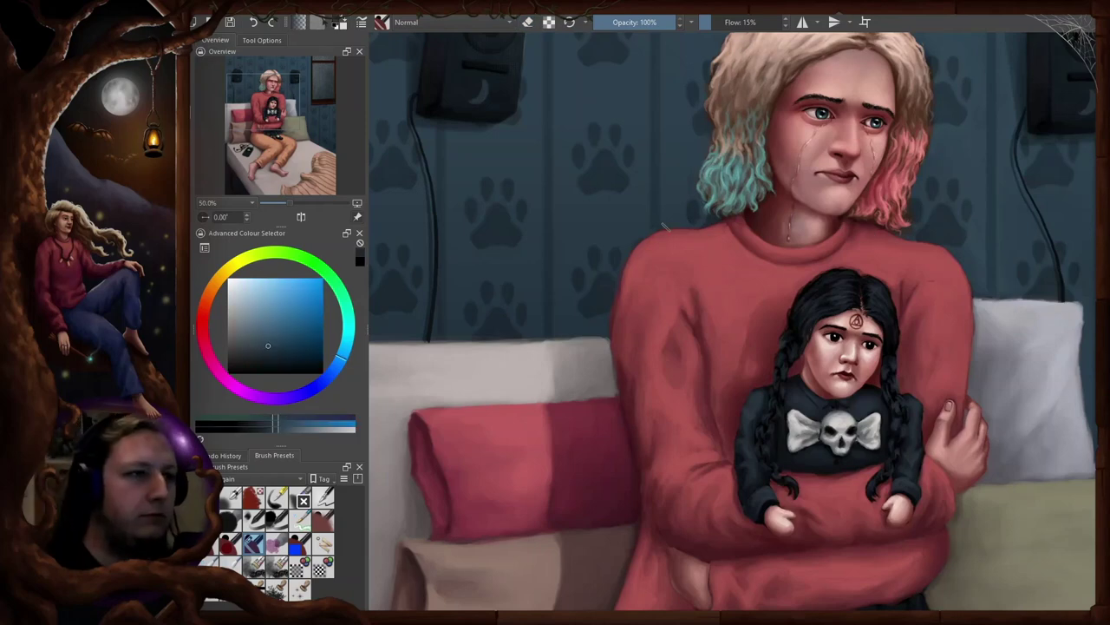
{"action": "key", "text": "4"}
{"action": "key", "text": "4"}
{"action": "key", "text": "4"}
{"action": "key", "text": "4"}
{"action": "key", "text": "4"}
{"action": "key", "text": "5"}
{"action": "key", "text": "4"}
{"action": "key", "text": "4"}
{"action": "key", "text": "4"}
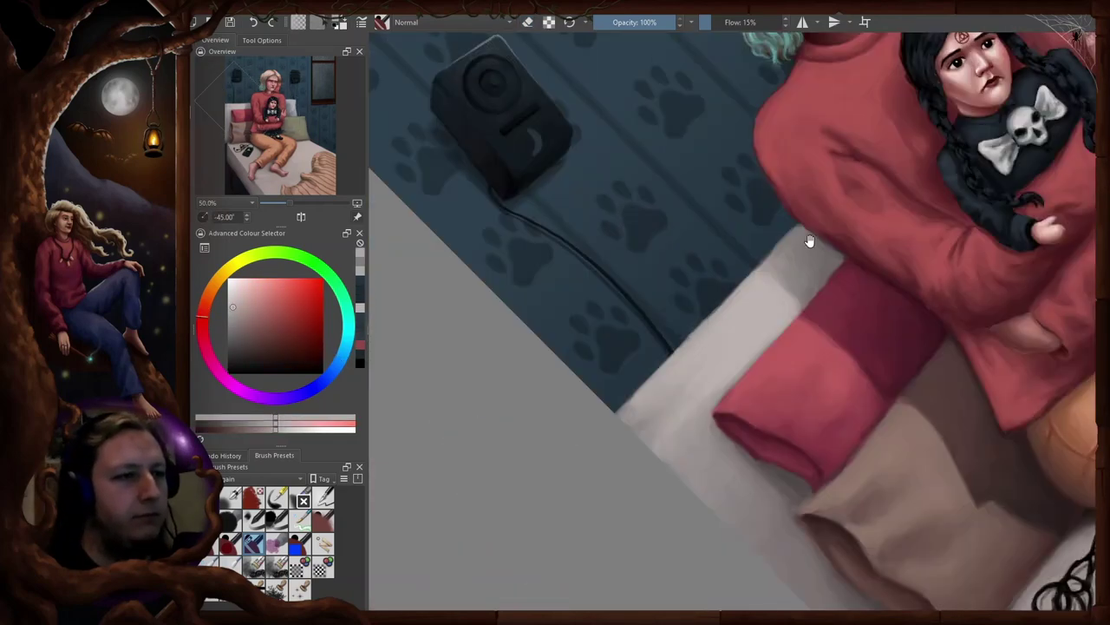
- Touch up the headboard's upper edge around the cable with sampled grey tones and the eraser
{"action": "left_click_drag", "start_coordinate": [808, 240], "coordinate": [557, 482]}
{"action": "left_click", "coordinate": [806, 234], "text": "ctrl"}
{"action": "key", "text": "5"}
{"action": "key", "text": "2"}
{"action": "scroll", "coordinate": [789, 78], "scroll_direction": "up", "scroll_amount": 3}
{"action": "left_click_drag", "start_coordinate": [512, 260], "coordinate": [811, 243]}
{"action": "key", "text": "2"}
{"action": "key", "text": "e"}
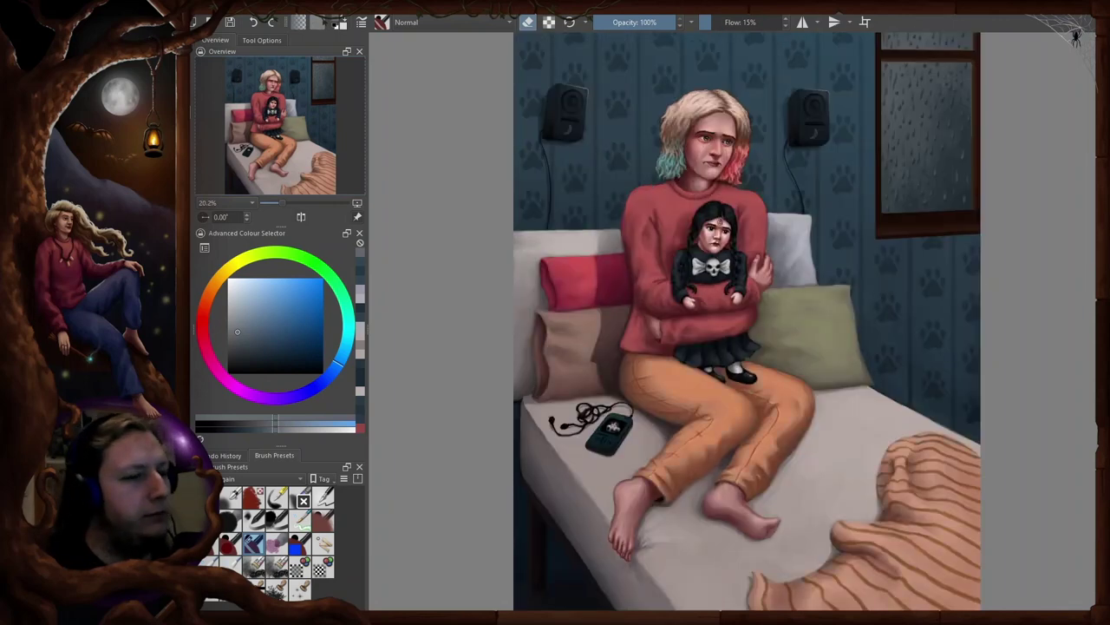
- Outline the fingers of the woman's hand beside the doll with a dark red brush
{"action": "scroll", "coordinate": [706, 217], "scroll_direction": "up", "scroll_amount": 5}
{"action": "key", "text": "2"}
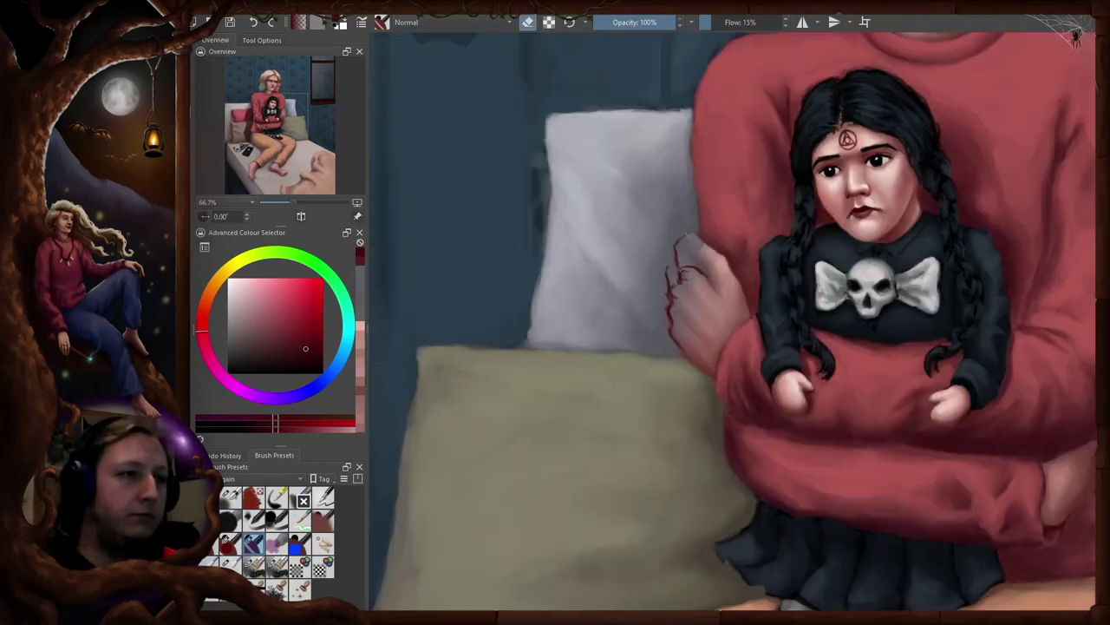
{"action": "key", "text": "m"}
{"action": "key", "text": "6"}
{"action": "key", "text": "6"}
{"action": "key", "text": "6"}
{"action": "key", "text": "6"}
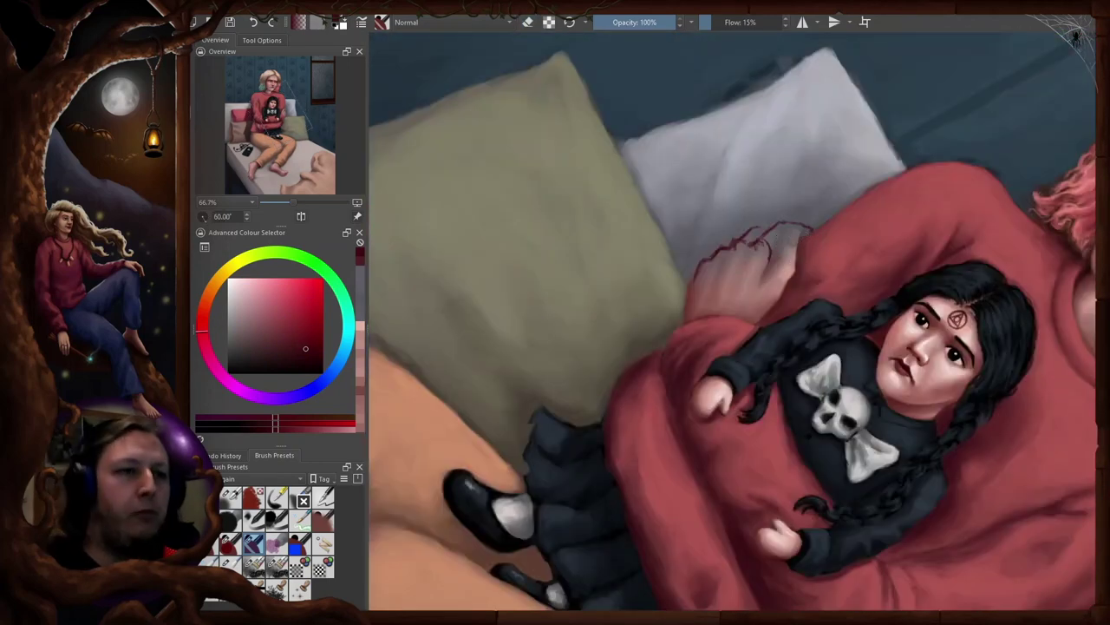
{"action": "key", "text": "4"}
{"action": "key", "text": "4"}
- Paint the back of the same hand and its wrist with sampled reddish skin tones
{"action": "key", "text": "e"}
{"action": "key", "text": "4"}
{"action": "key", "text": "4"}
{"action": "left_click", "coordinate": [719, 247], "text": "ctrl"}
{"action": "left_click_drag", "start_coordinate": [719, 246], "coordinate": [739, 306]}
{"action": "key", "text": "m"}
{"action": "key", "text": "6"}
{"action": "key", "text": "6"}
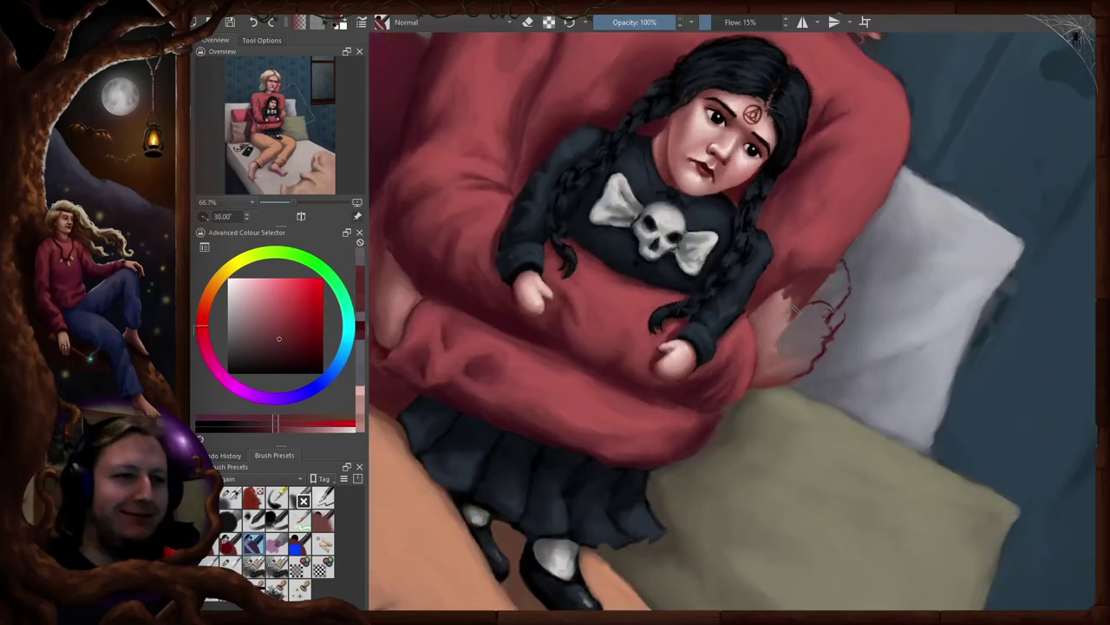
{"action": "key", "text": "4"}
{"action": "key", "text": "4"}
{"action": "key", "text": "m"}
{"action": "left_click", "coordinate": [701, 282], "text": "ctrl"}
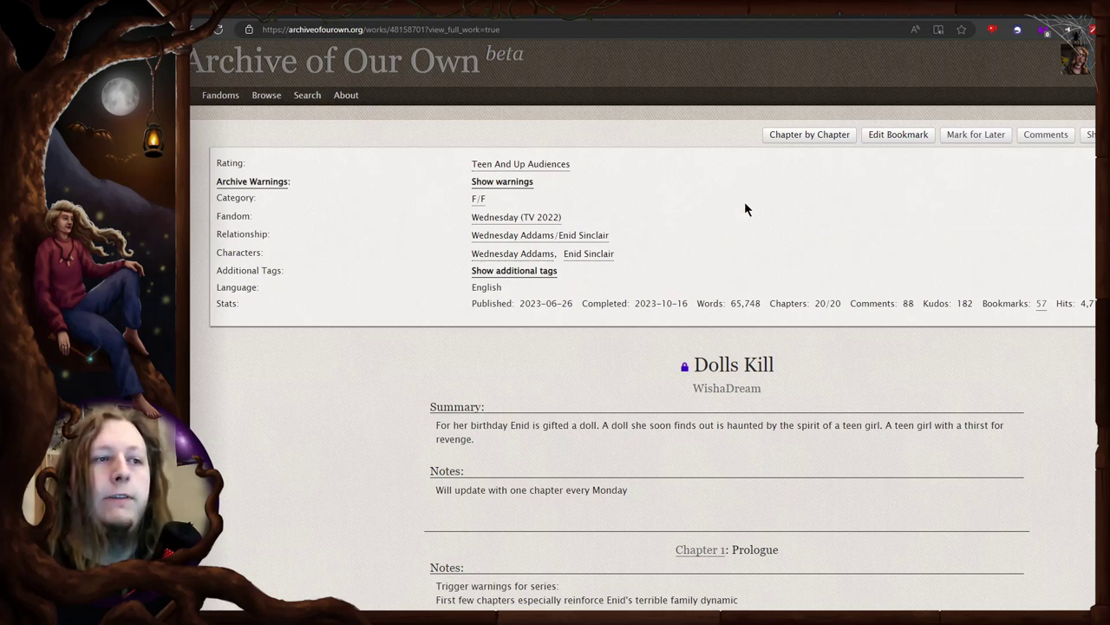
- Switch to the browser and review the Dolls Kill story page and the waiting-list line on the Archive of Our Own invitation page
{"action": "scroll", "coordinate": [828, 268], "scroll_direction": "down", "scroll_amount": 1}
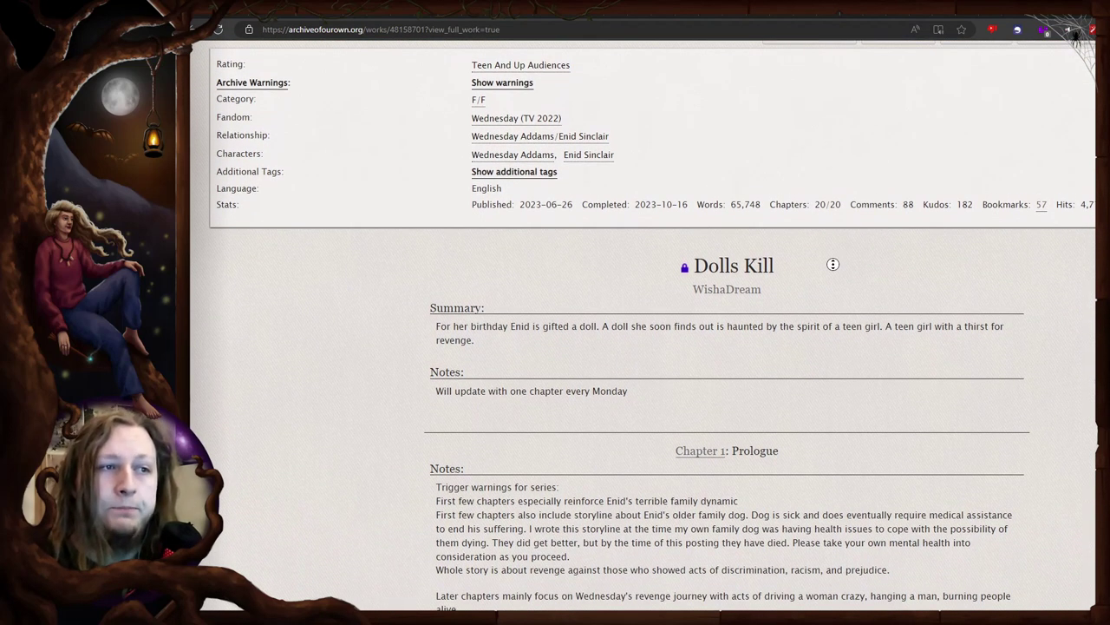
{"action": "scroll", "coordinate": [832, 264], "scroll_direction": "up", "scroll_amount": 1}
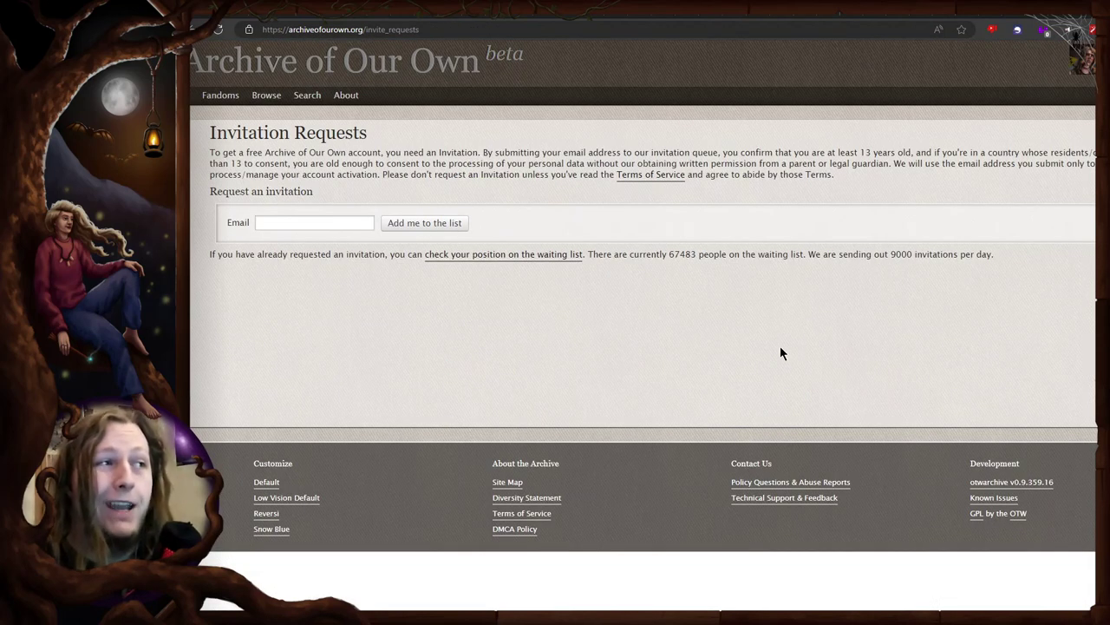
{"action": "left_click_drag", "start_coordinate": [646, 254], "coordinate": [932, 254]}
{"action": "left_click", "coordinate": [812, 288]}
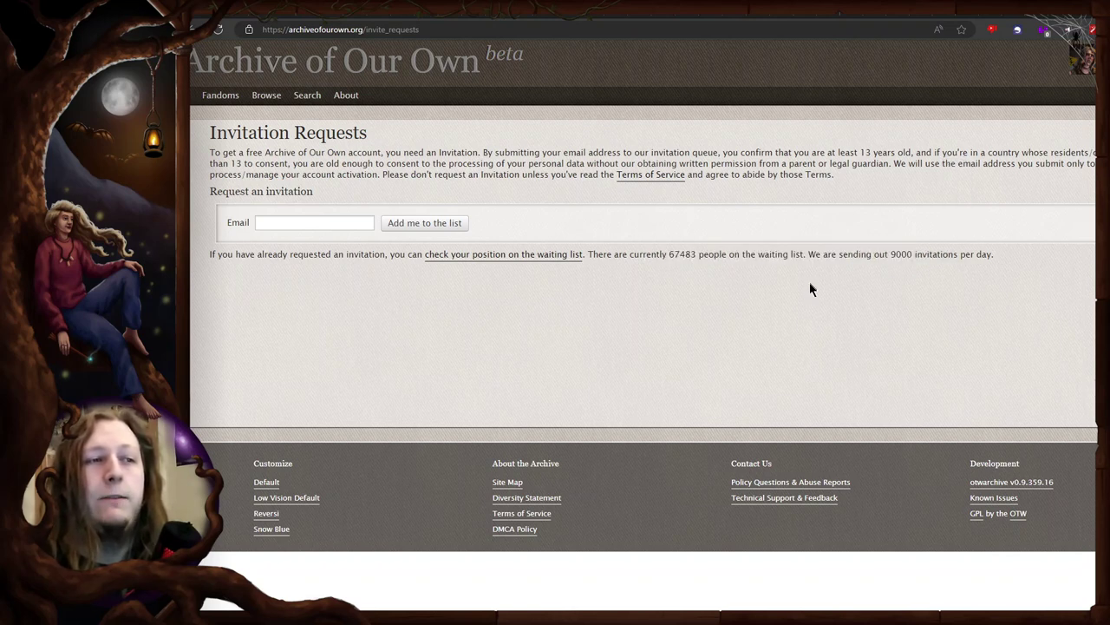